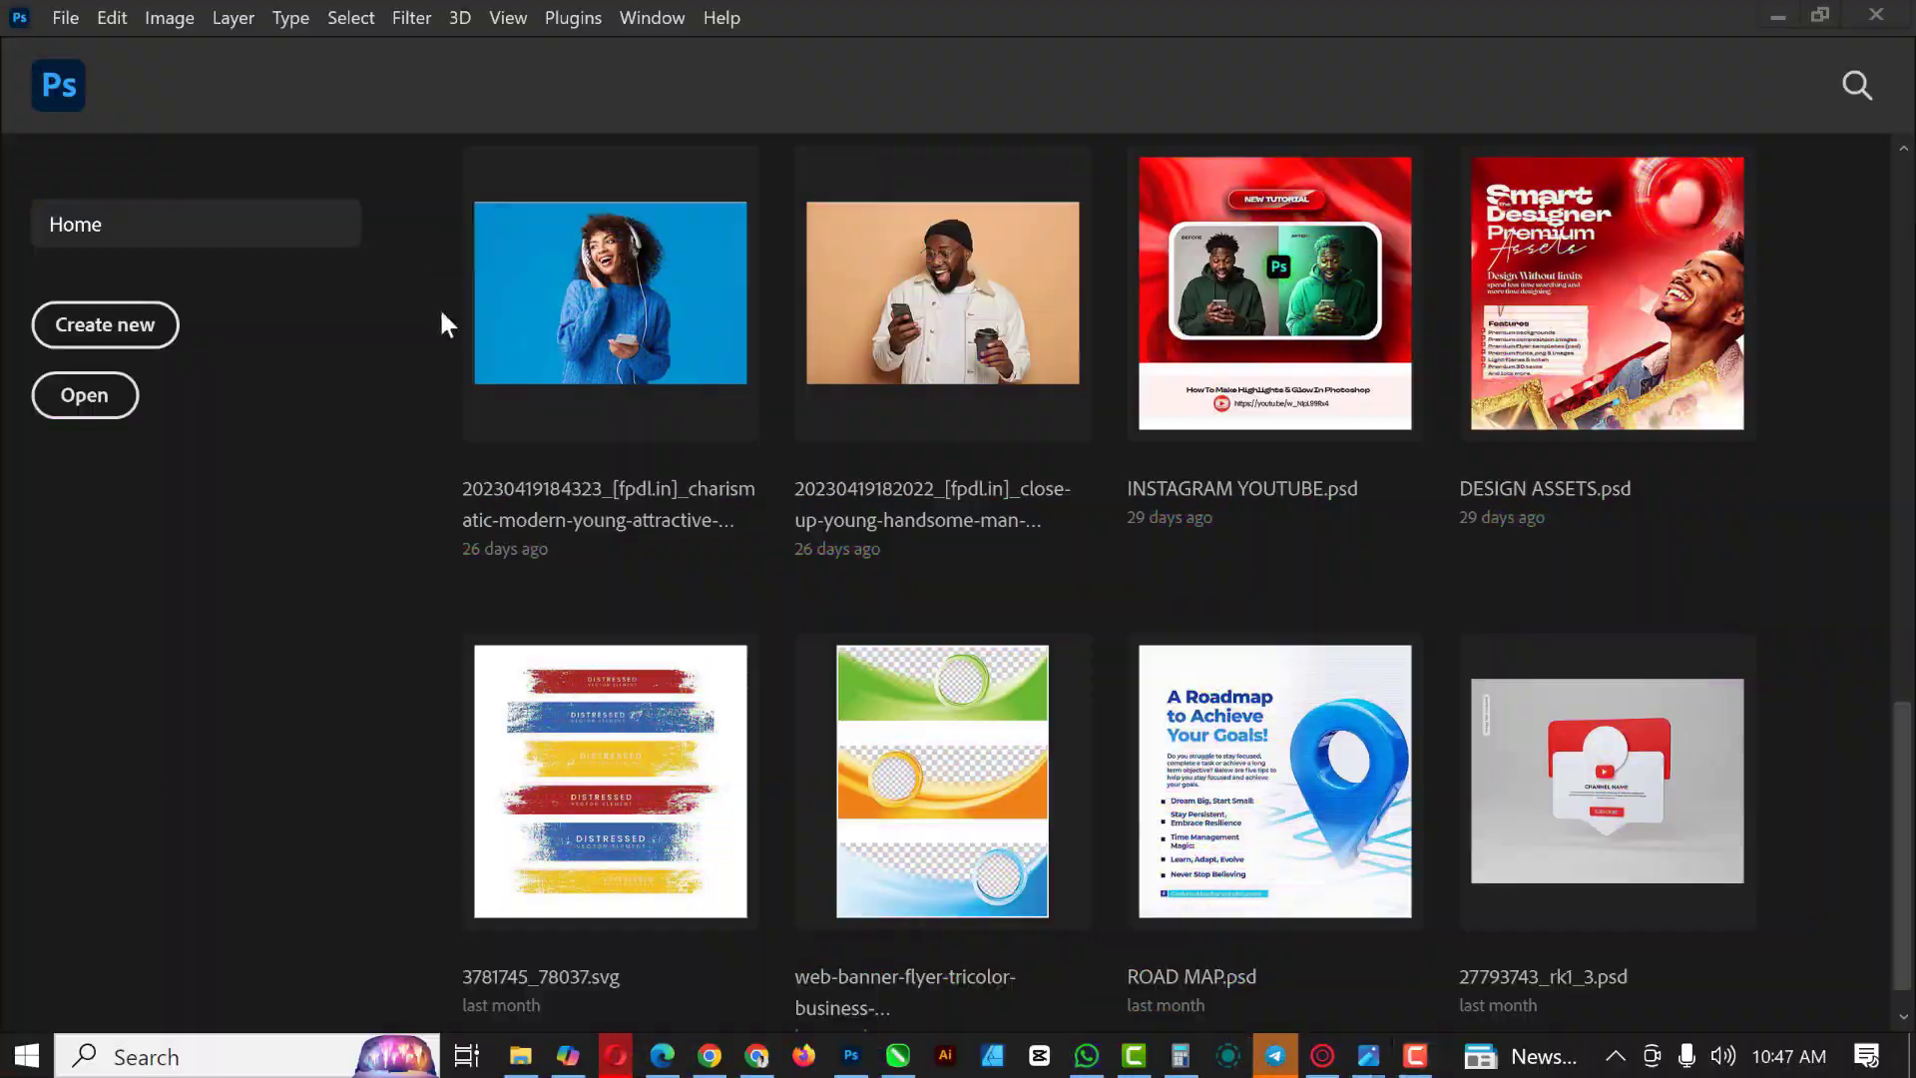
# Step: Create a new document named SOCIAL MEDIA FLYER, 5 by 5 inches at 300 pixels/inch, RGB Color, with transparent background contents
pyautogui.click(65, 18)
pyautogui.click(94, 43)
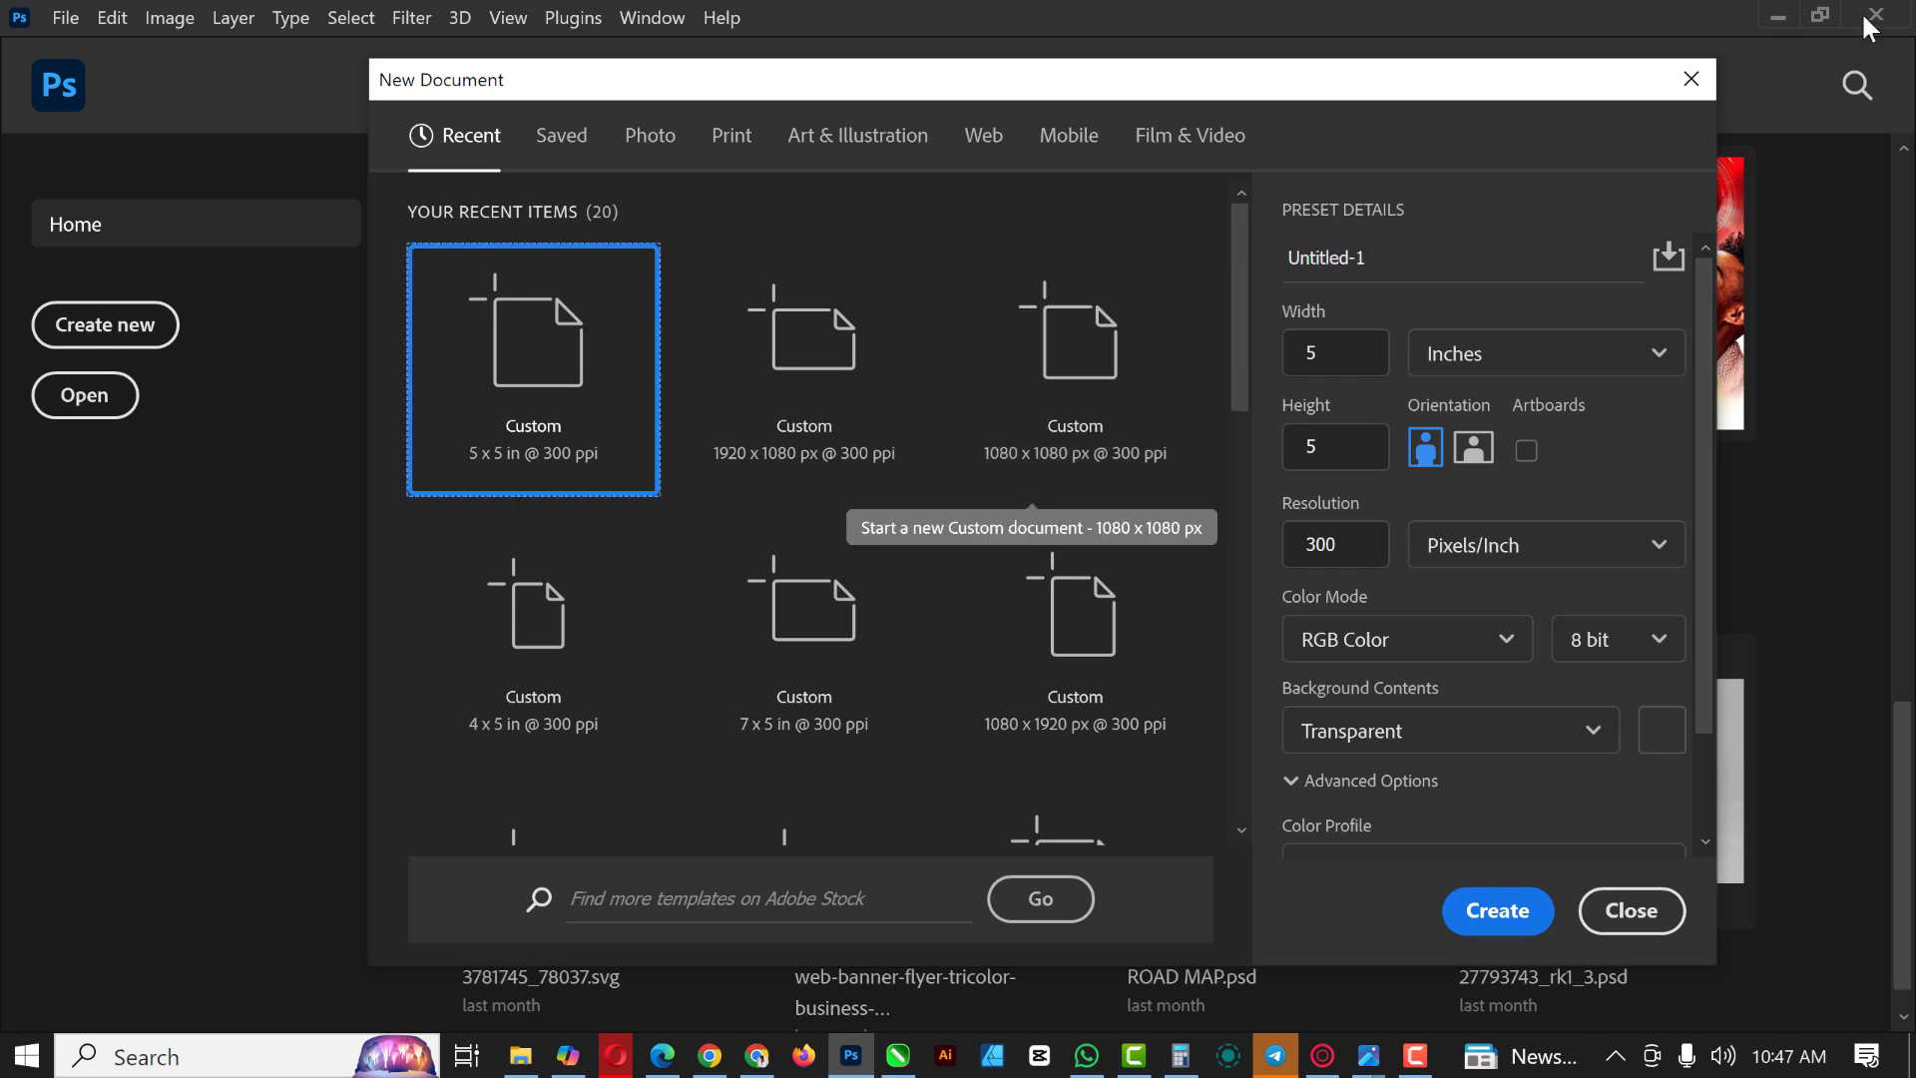
pyautogui.write('SOCIAL ')
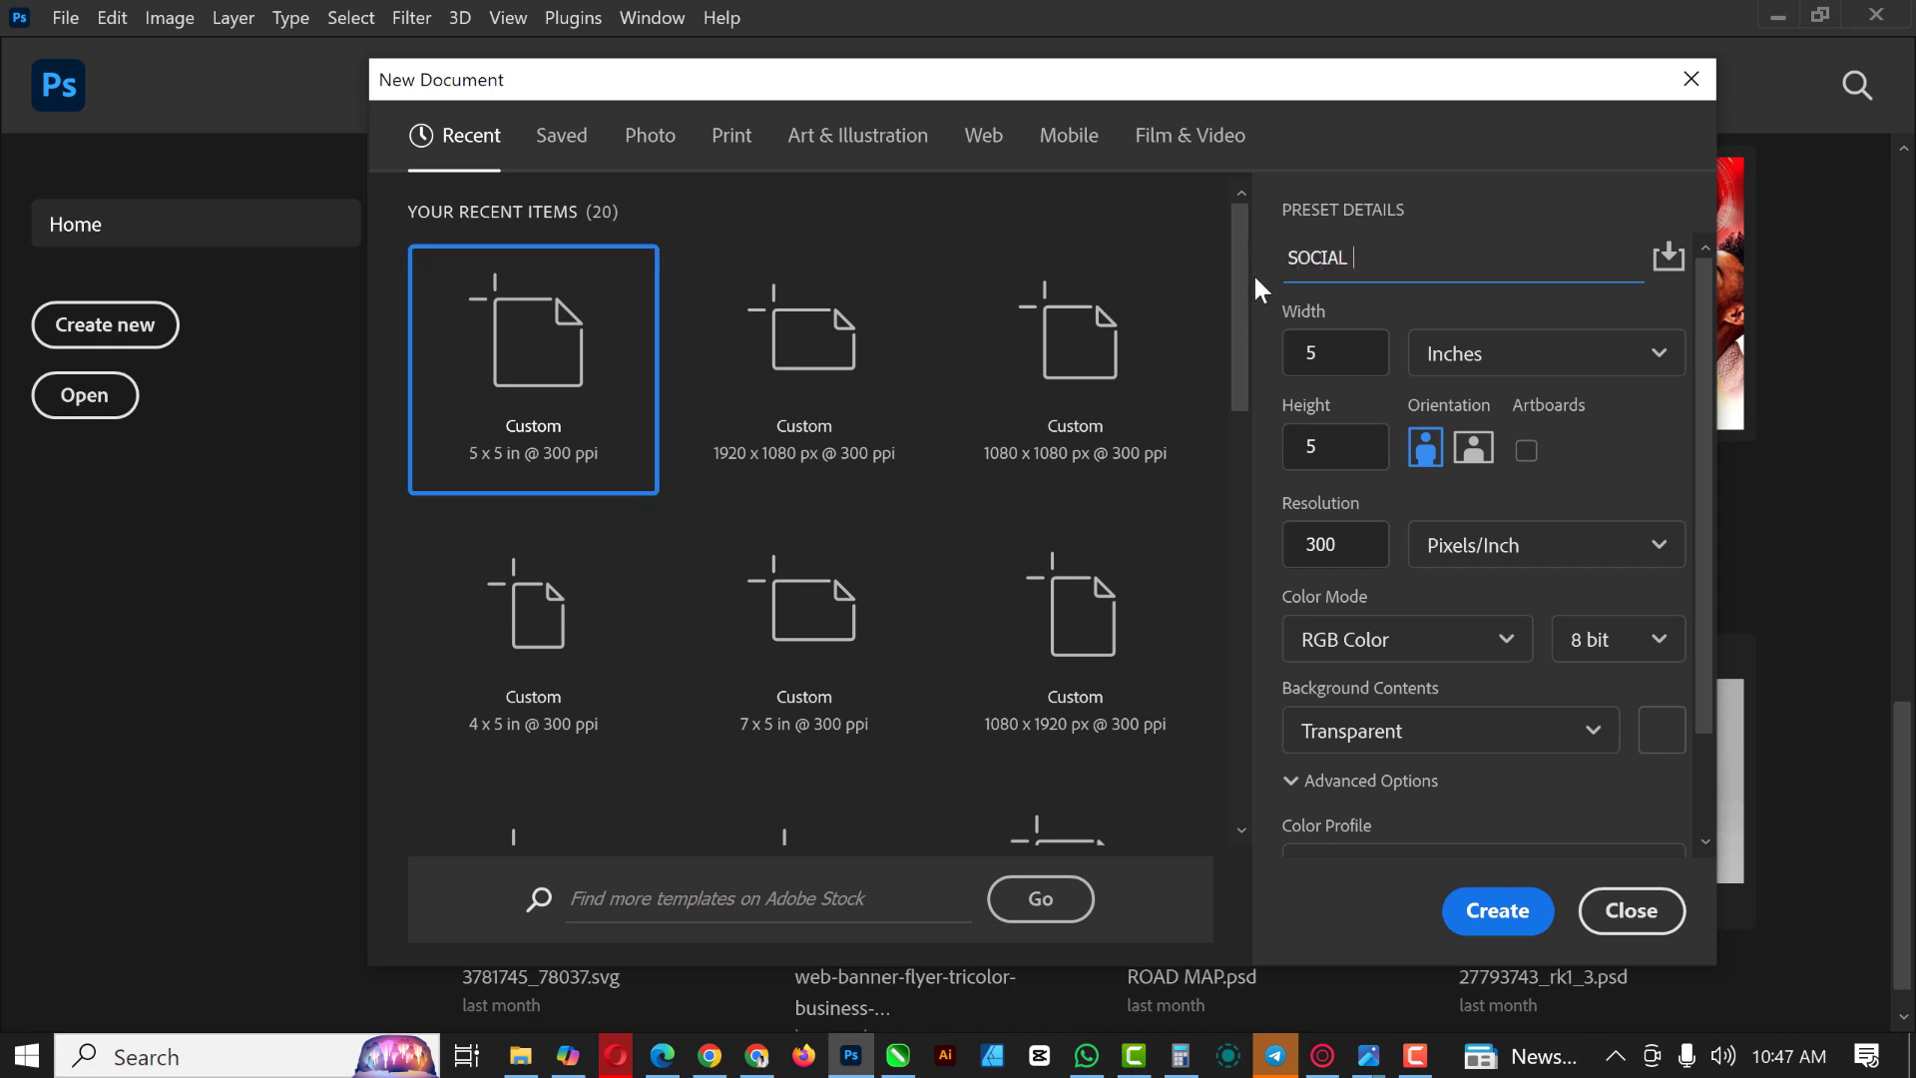
pyautogui.write('MEDIA FLYER')
pyautogui.press('Tab')
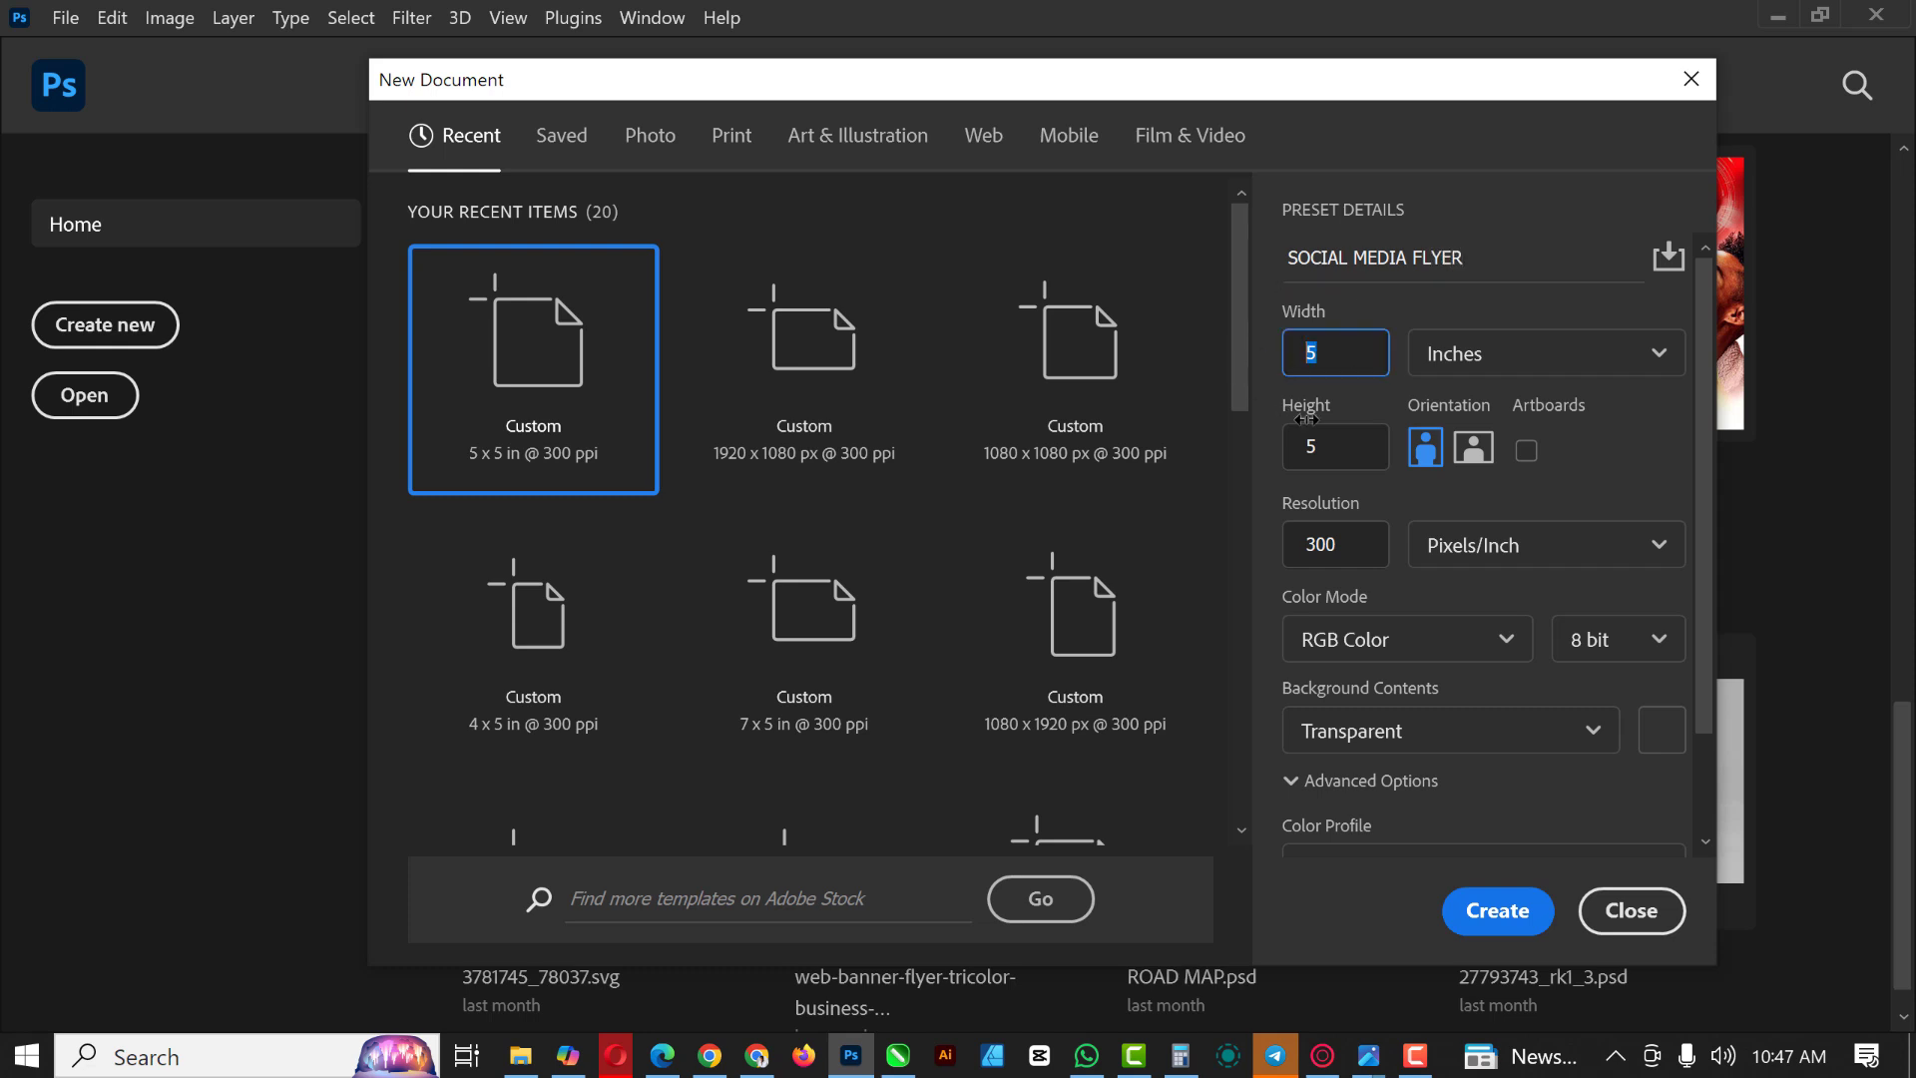
pyautogui.press('Tab')
pyautogui.press('Tab')
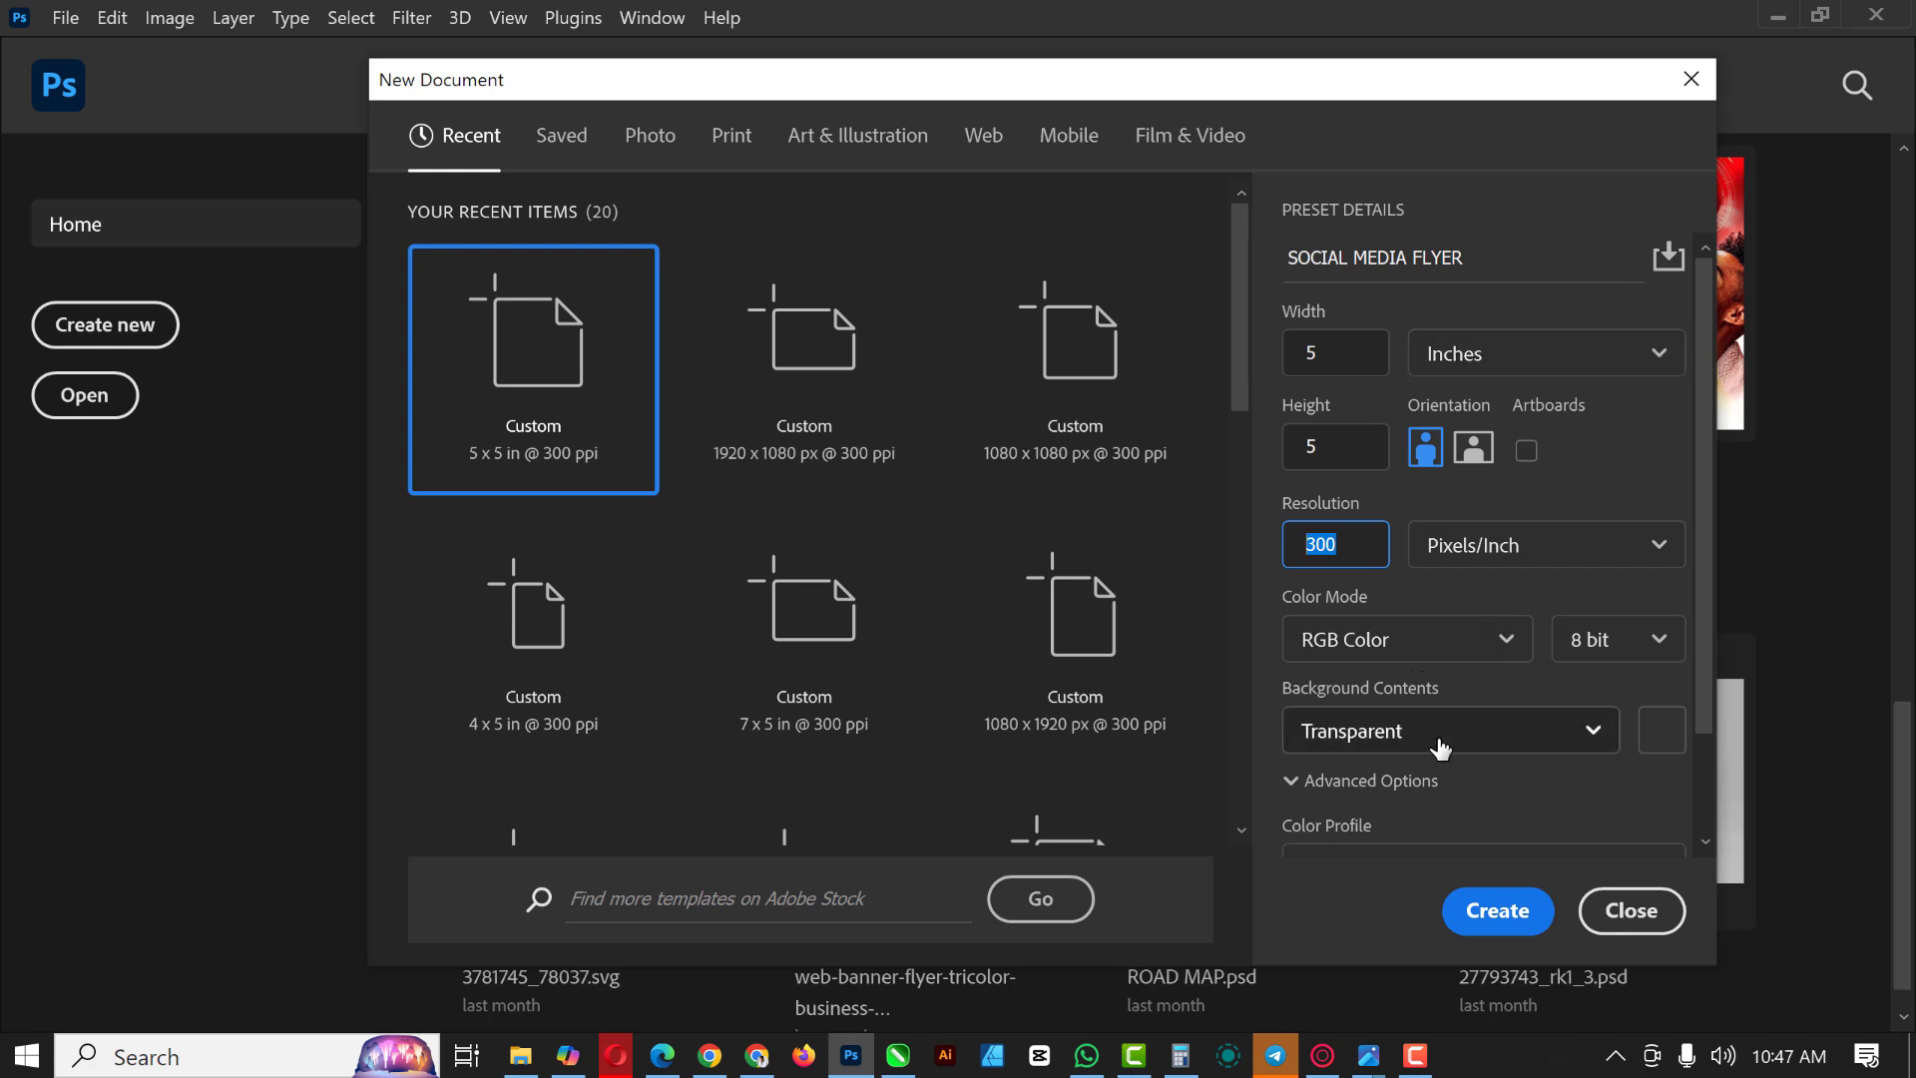
pyautogui.click(1498, 911)
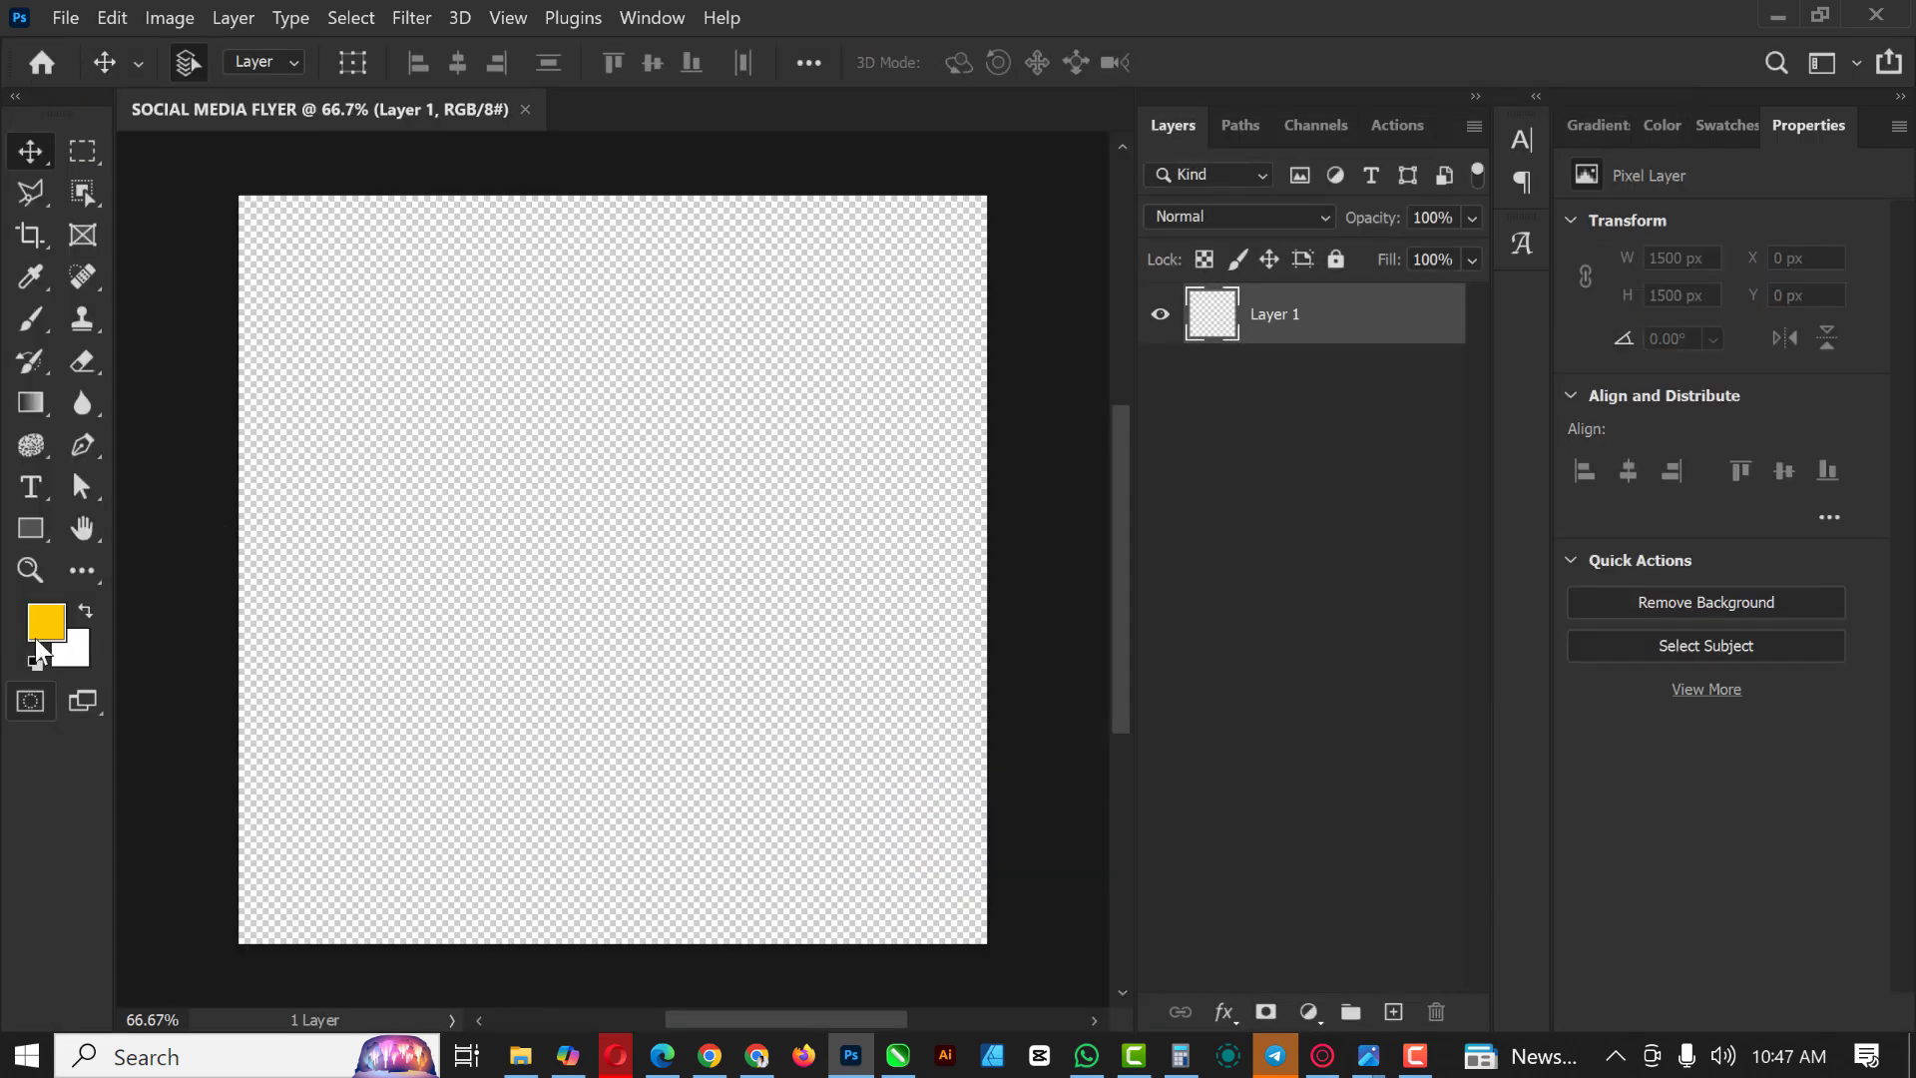
# Step: Set the foreground color to yellow ffc900 and keep the background color at white ffffff
pyautogui.click(46, 621)
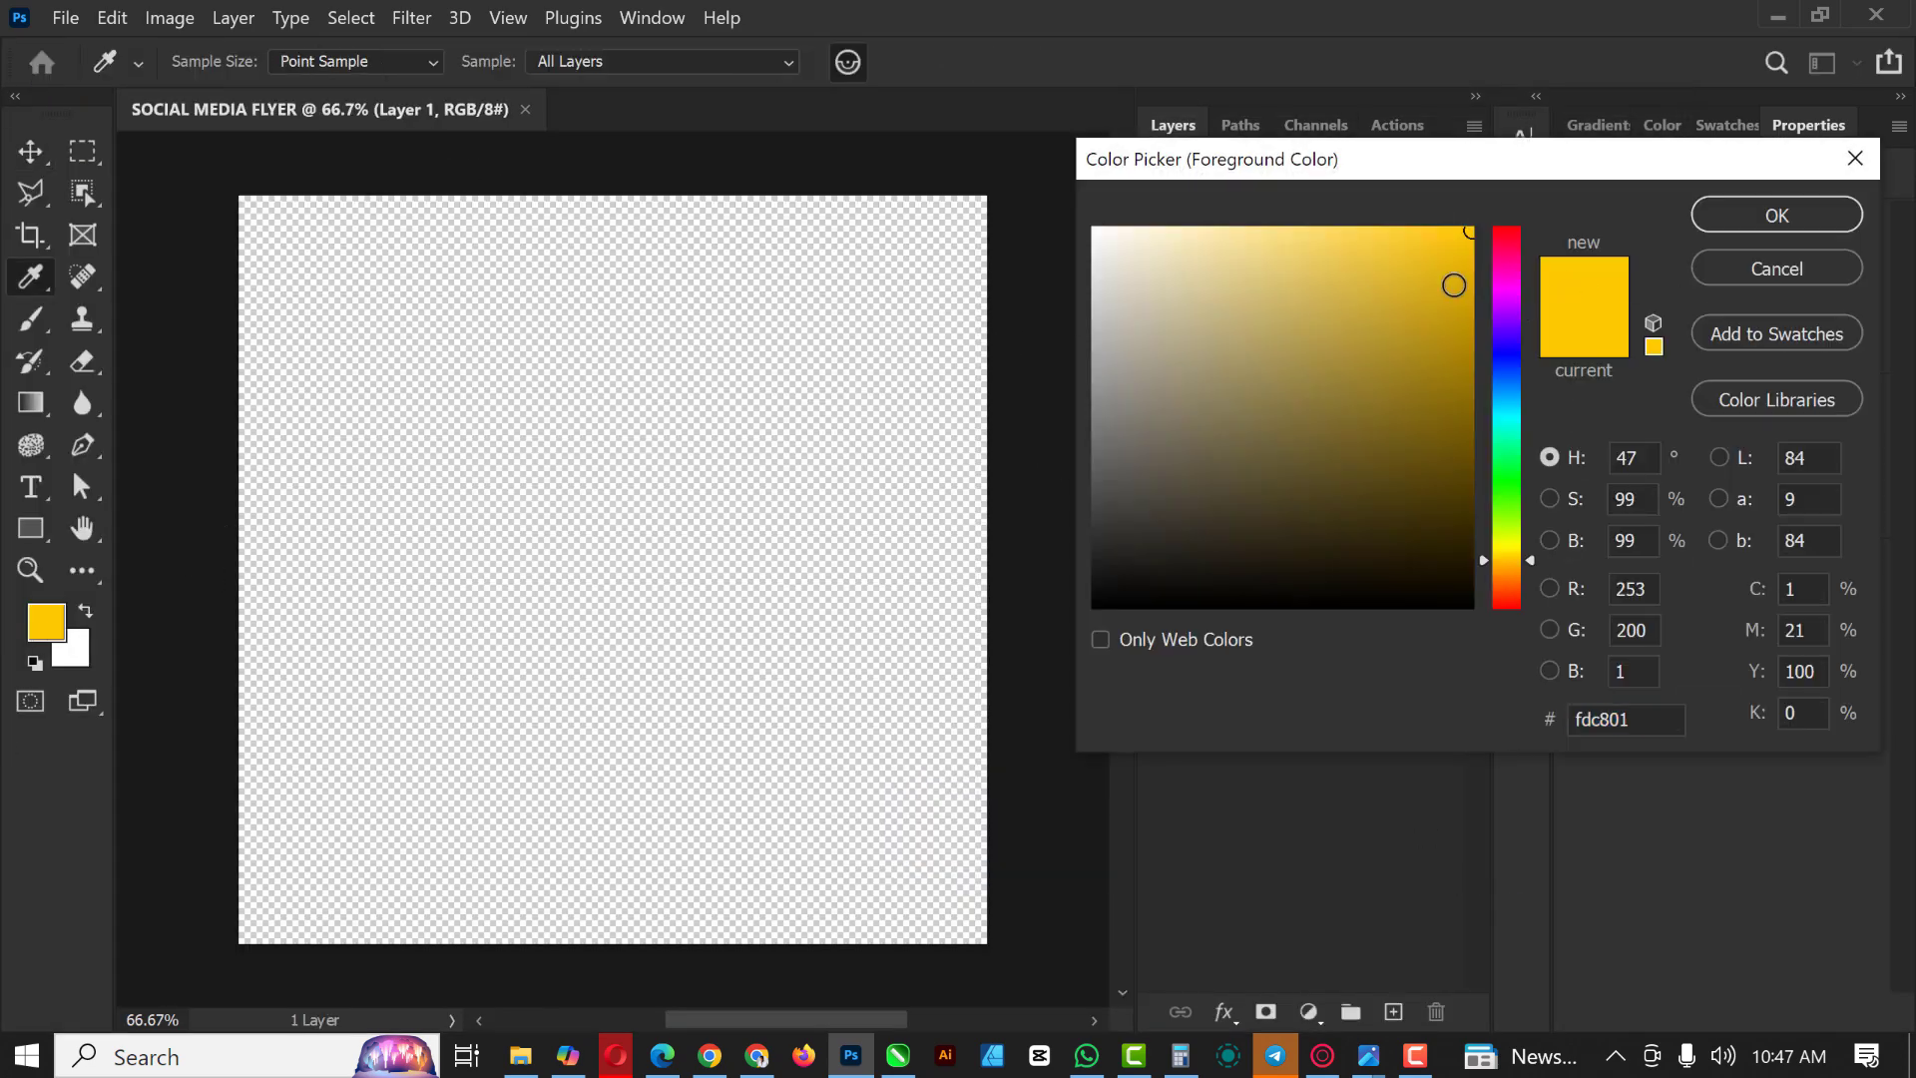
pyautogui.moveTo(1471, 237); pyautogui.dragTo(1486, 210)
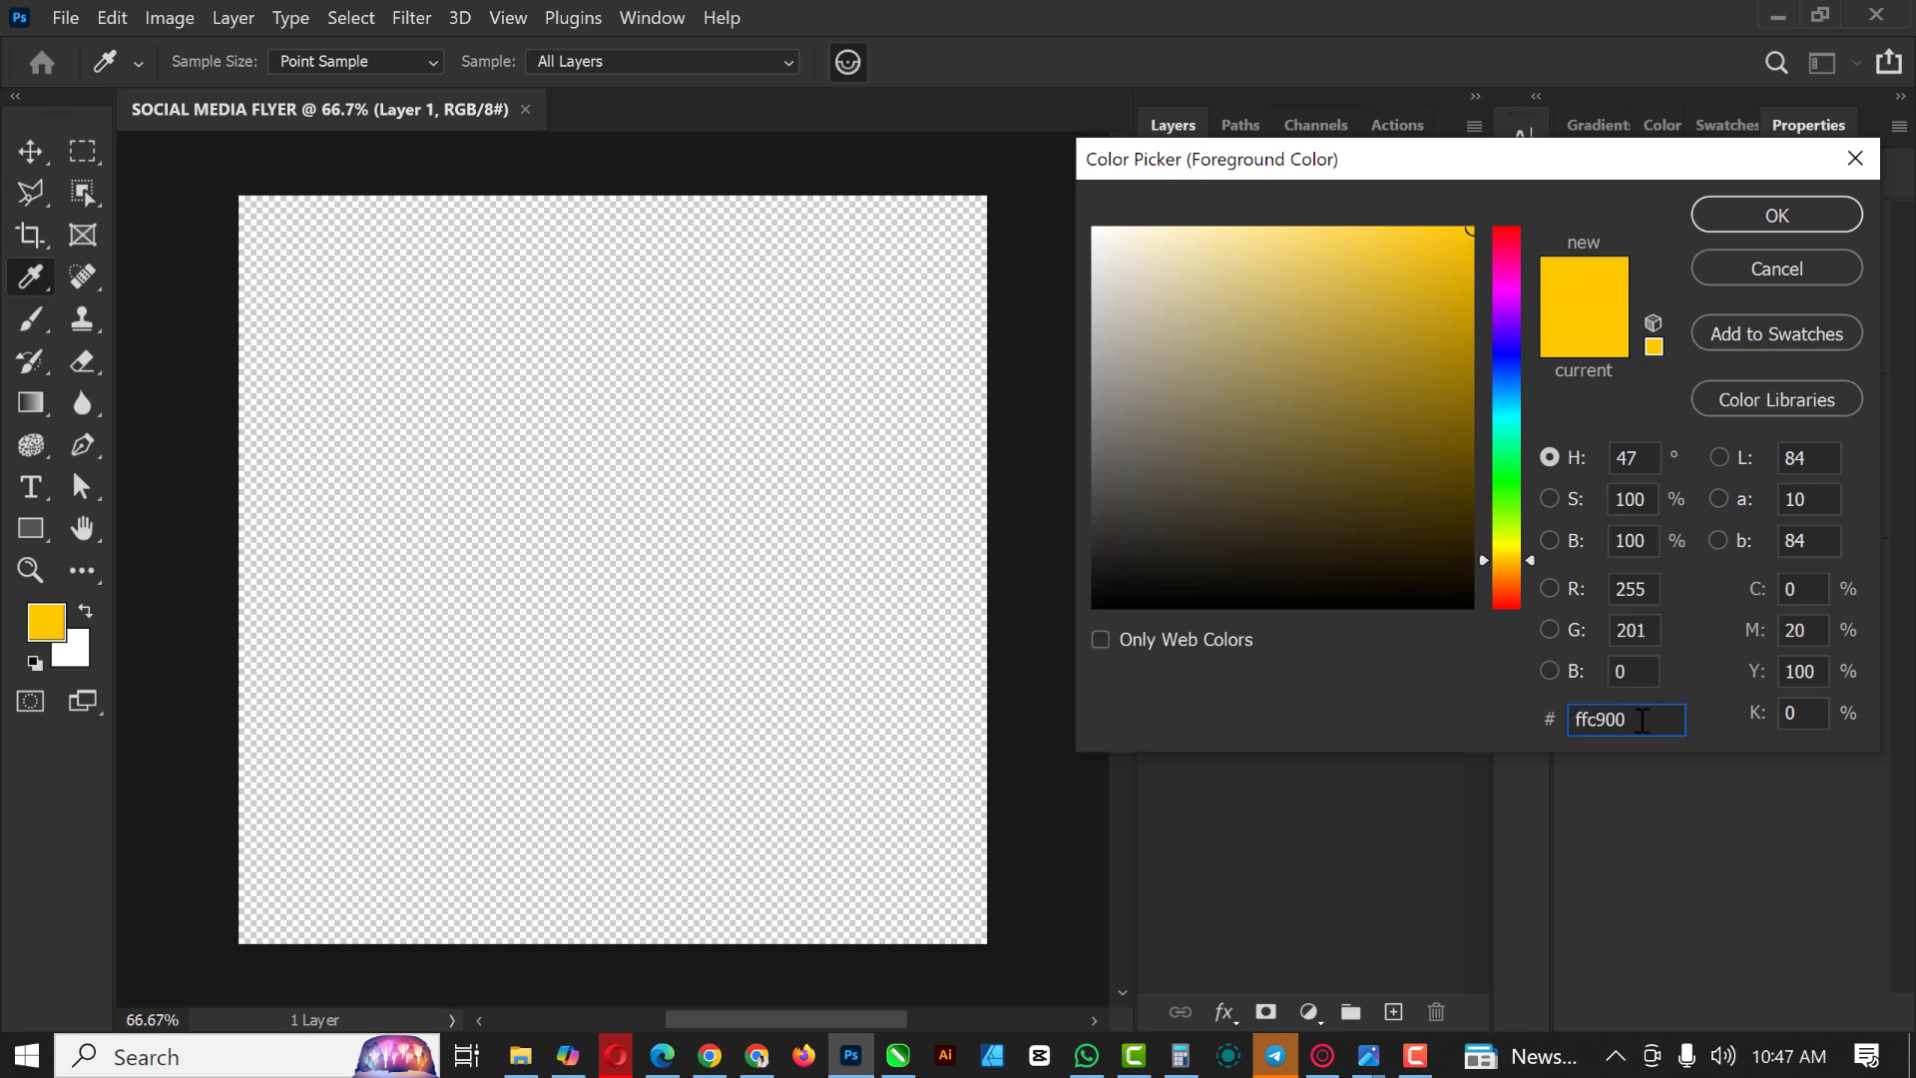
pyautogui.doubleClick(1609, 724)
pyautogui.click(1776, 215)
pyautogui.press('v')
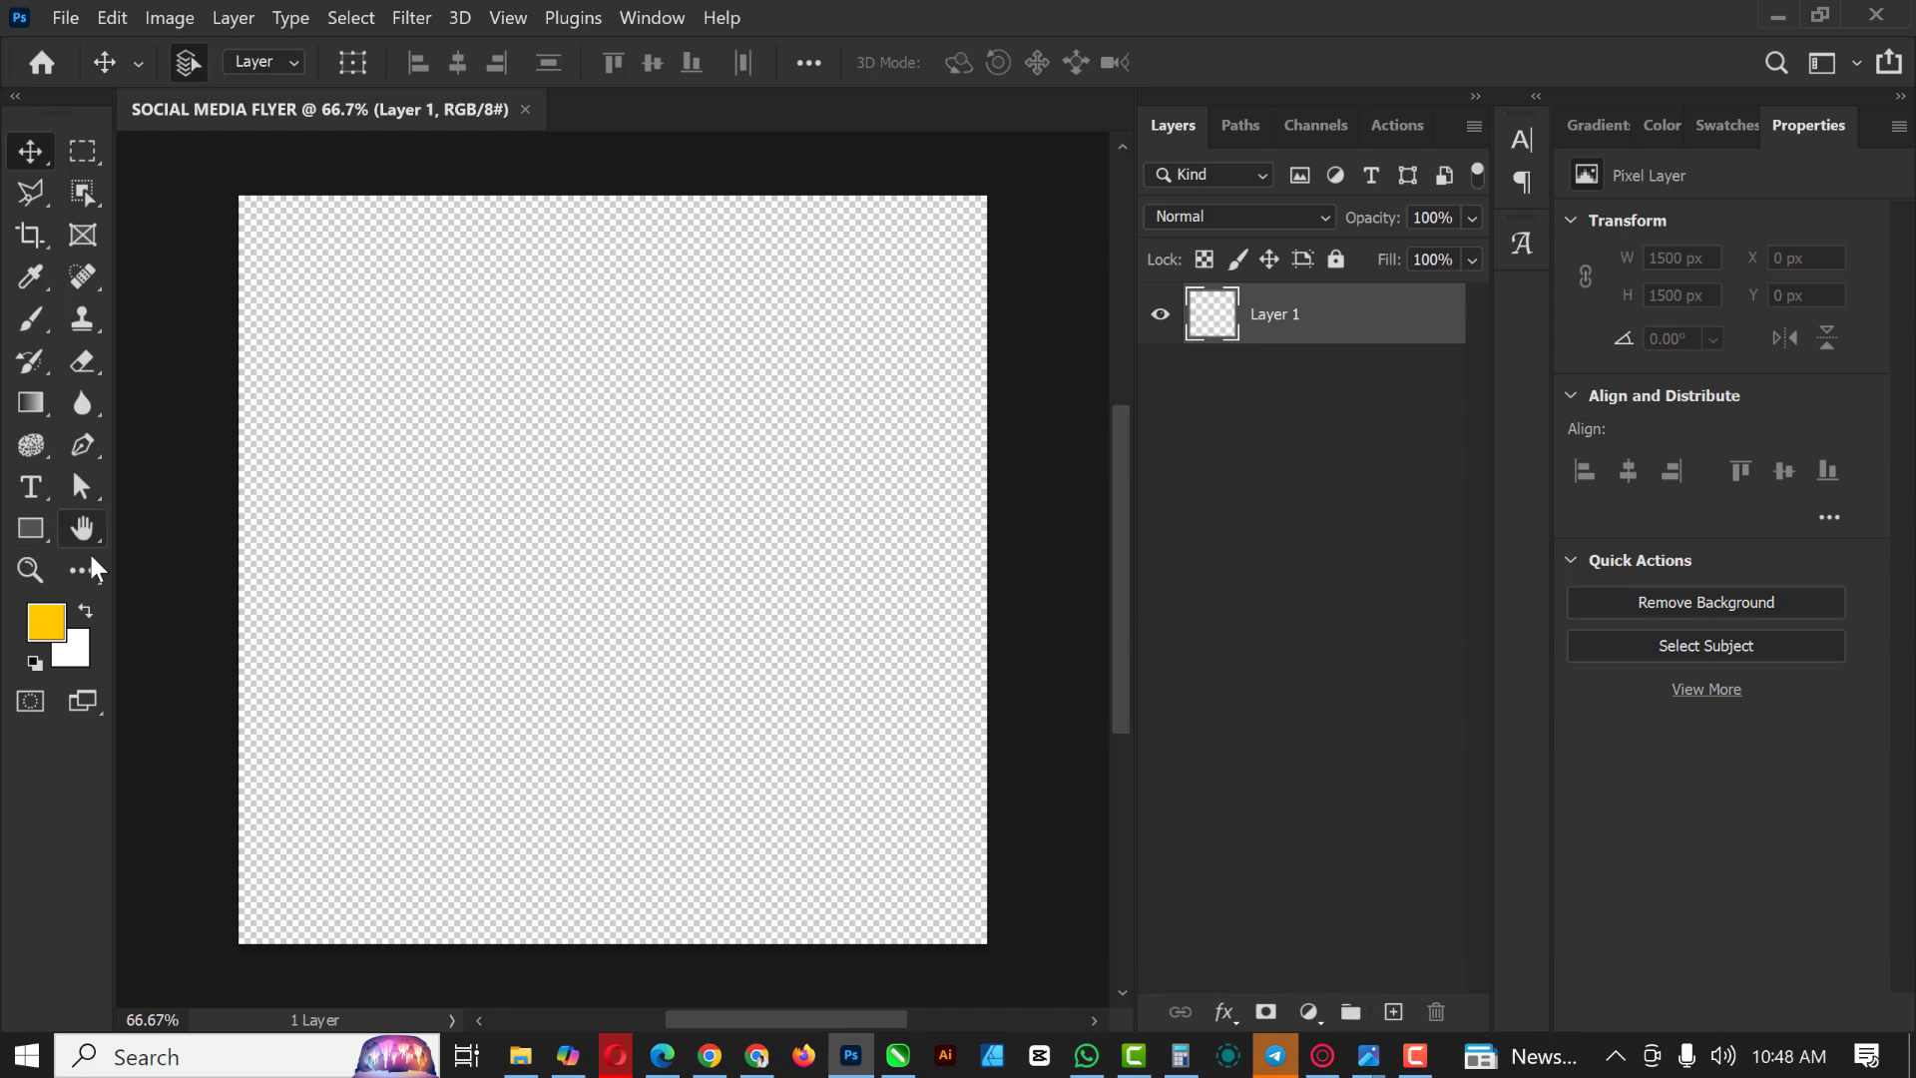
pyautogui.click(75, 644)
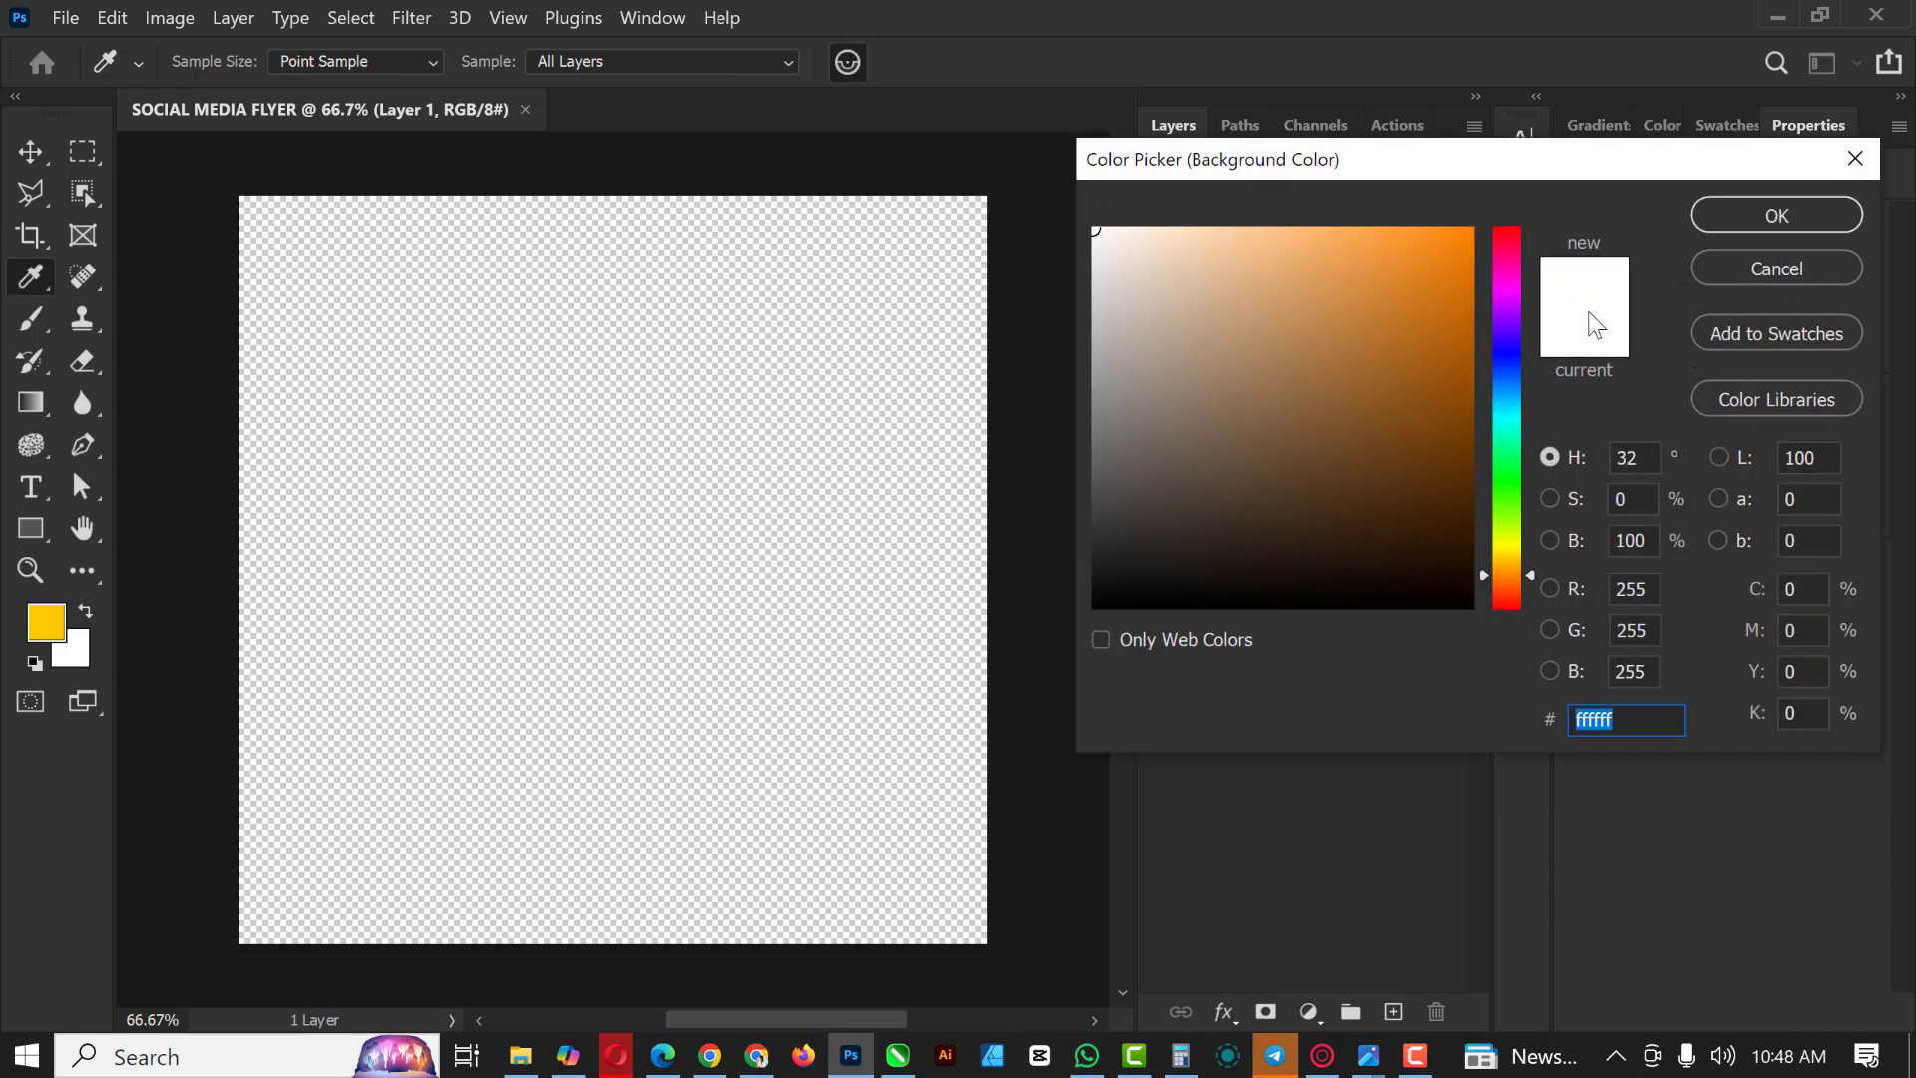
pyautogui.click(1744, 221)
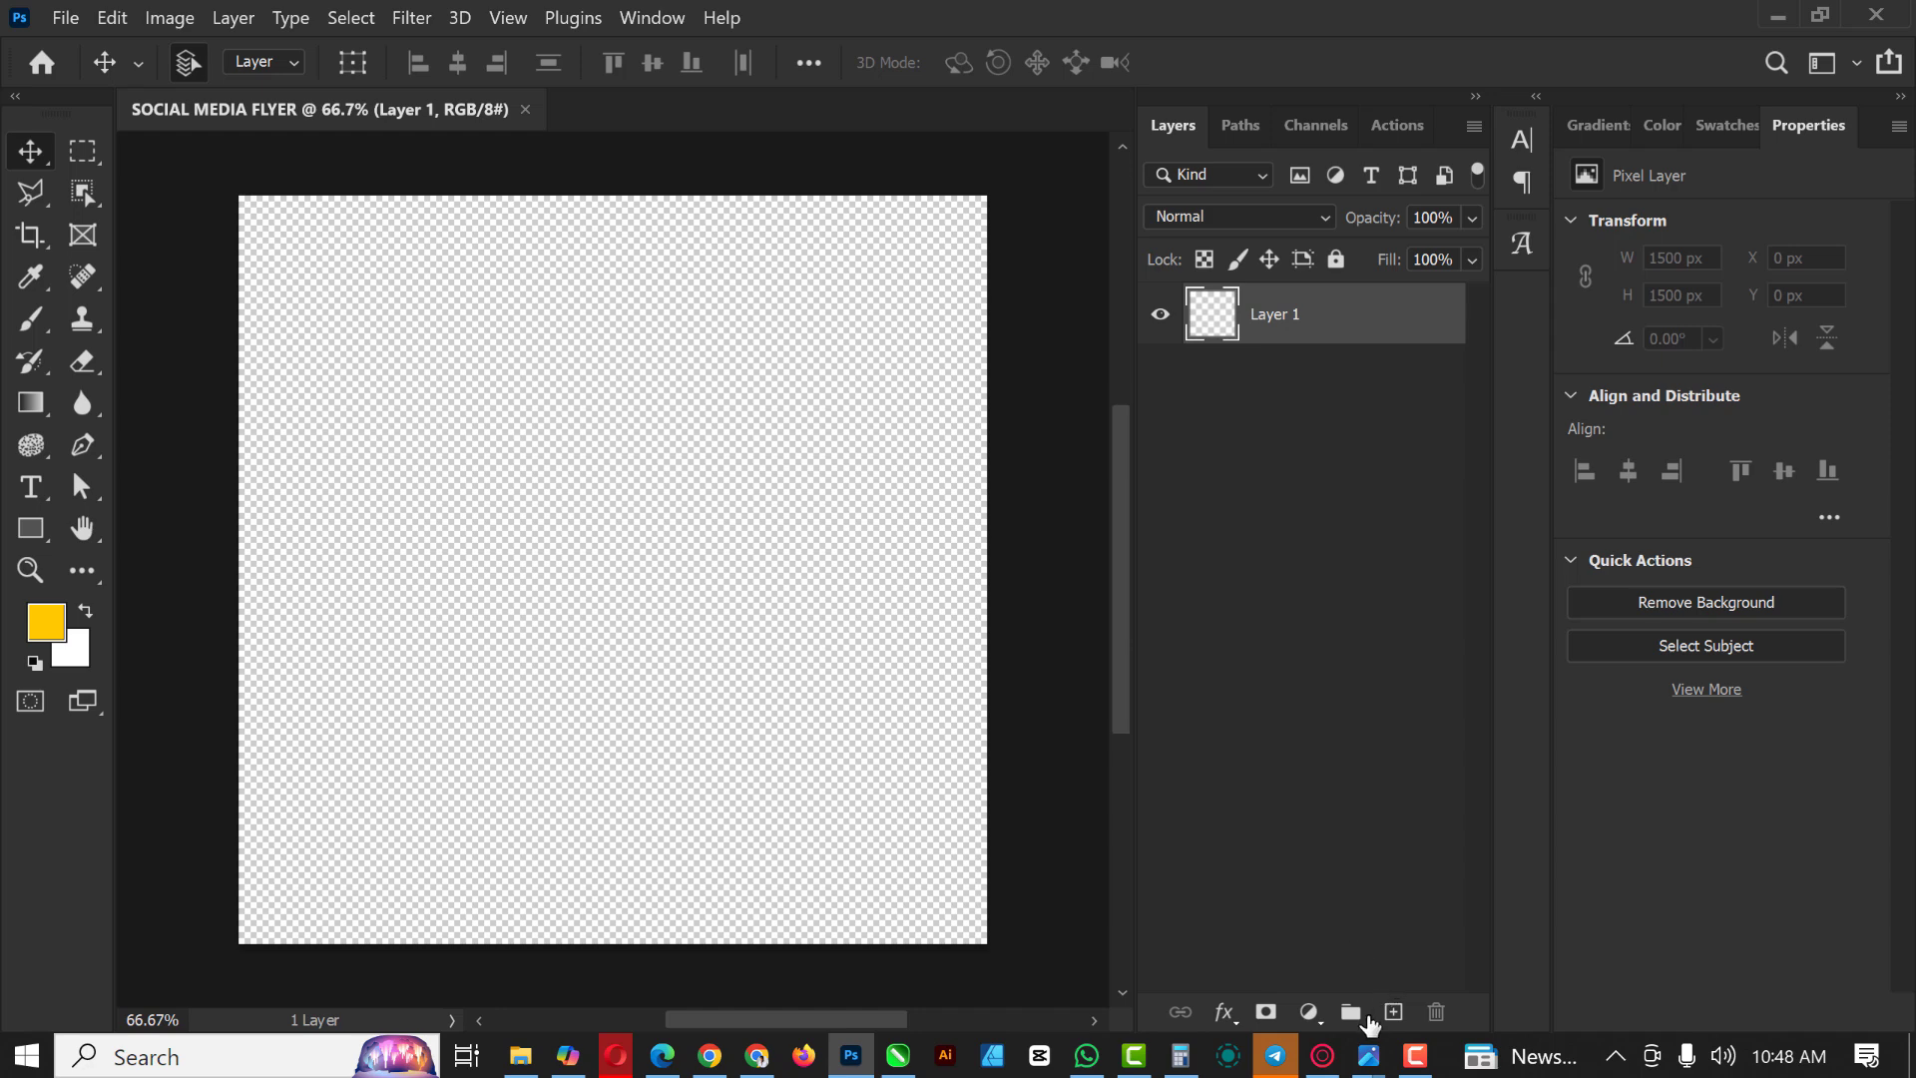
# Step: Add a gradient fill layer using the yellow-to-white preset from the Basics group
pyautogui.click(1308, 1012)
pyautogui.click(1377, 523)
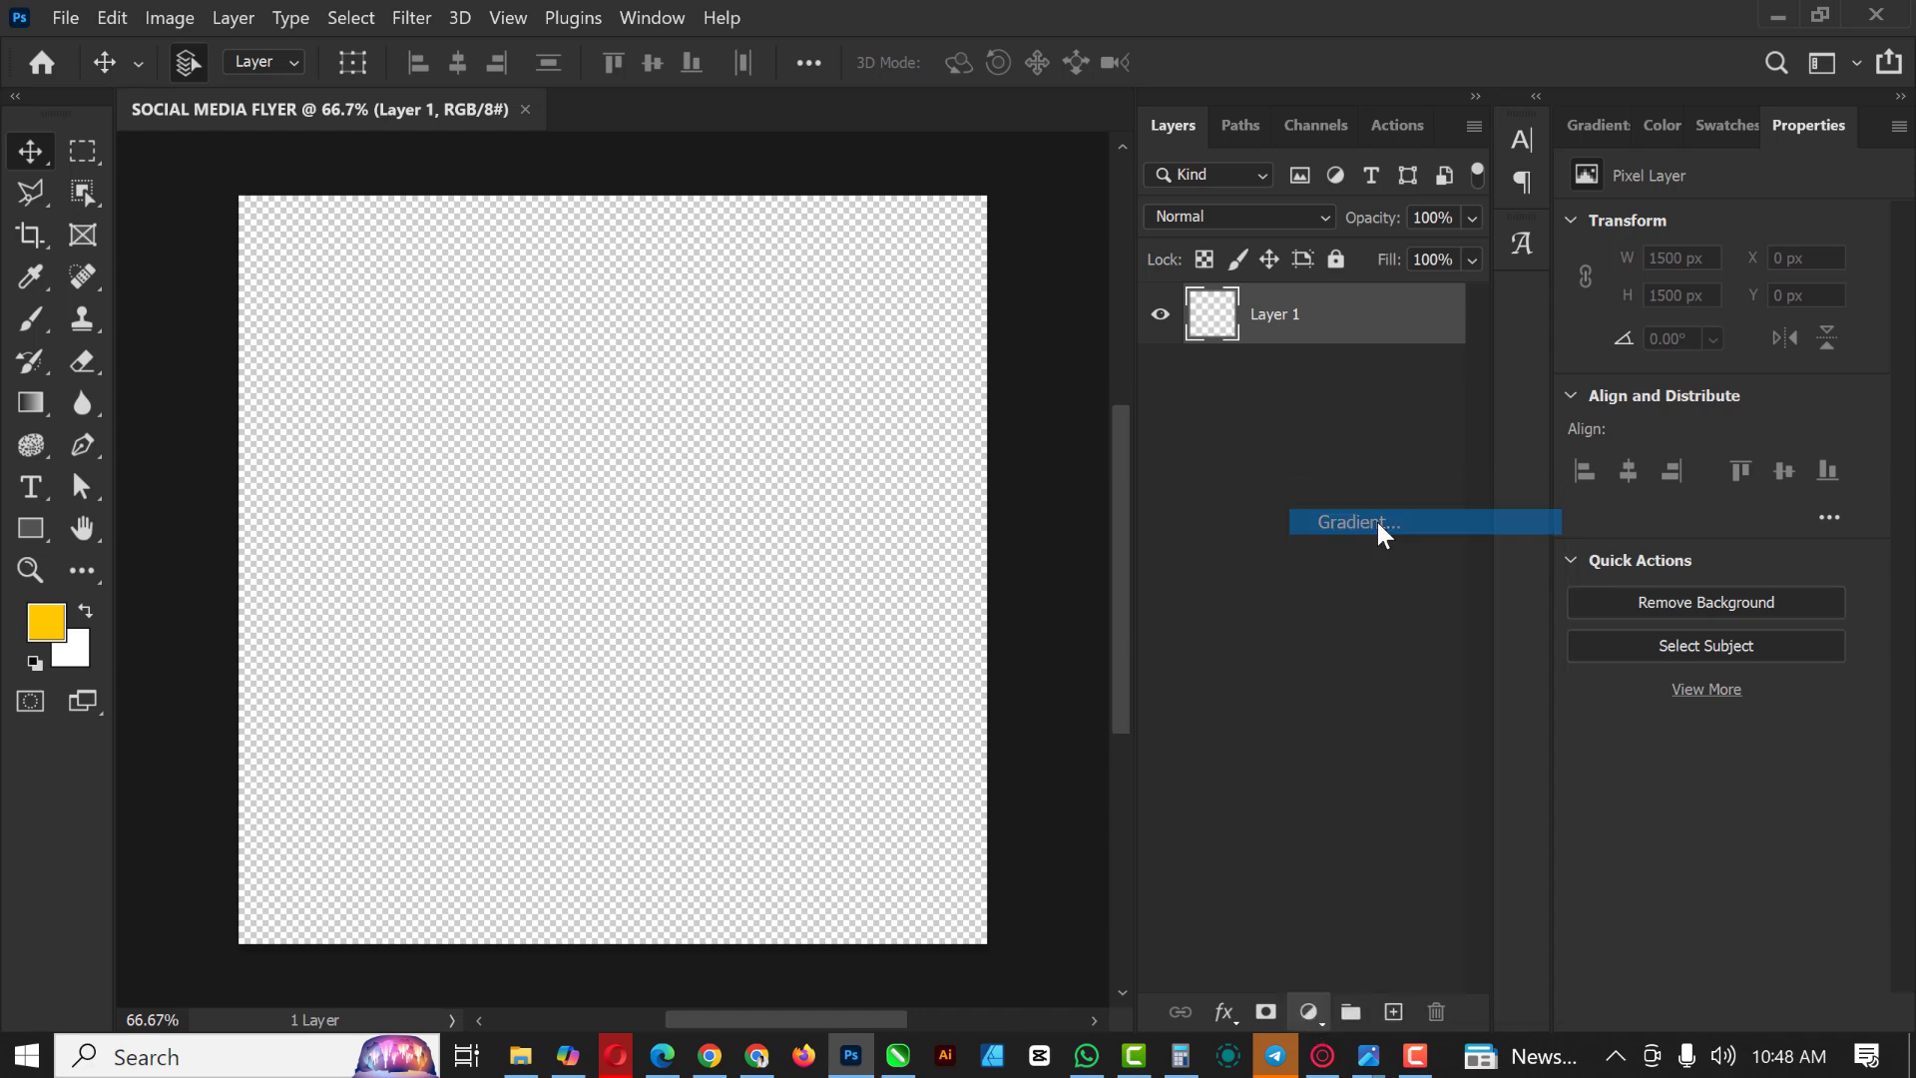
pyautogui.click(1250, 335)
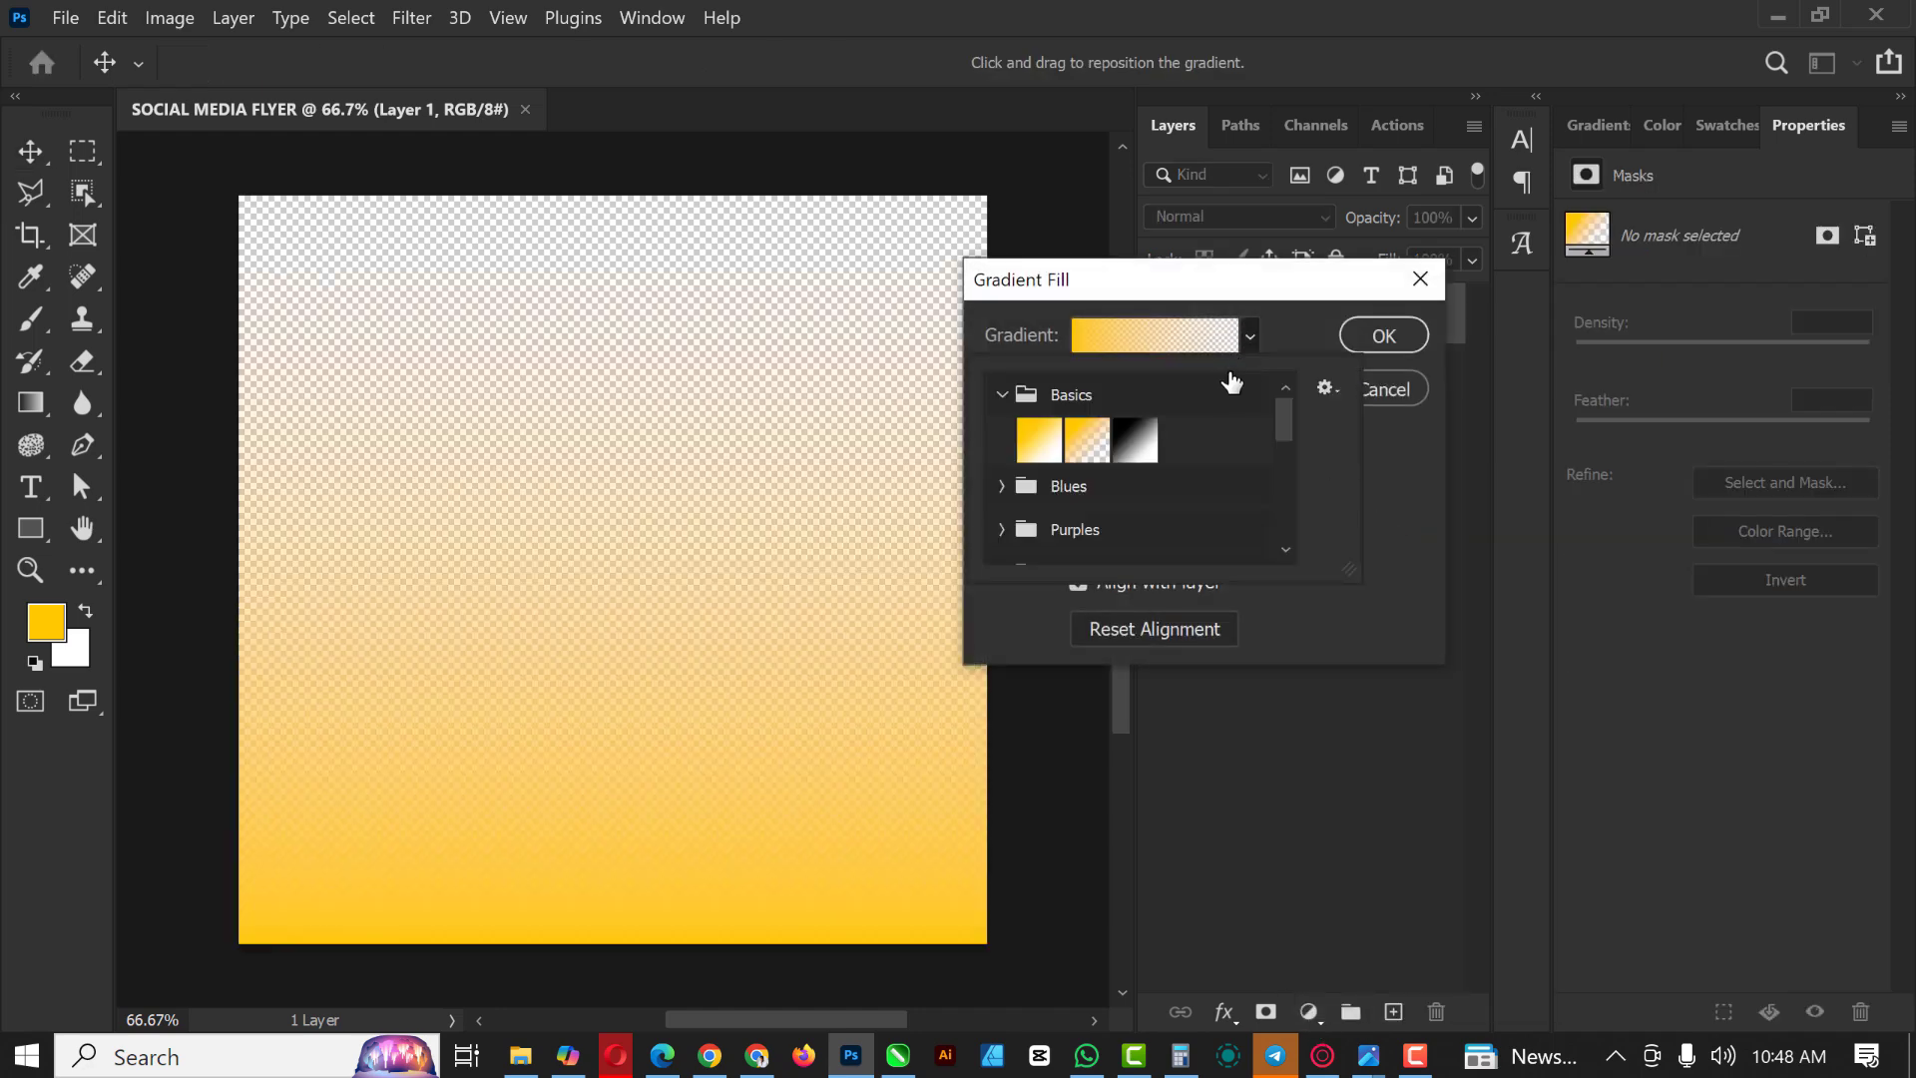
pyautogui.click(1249, 336)
pyautogui.click(1251, 336)
pyautogui.click(1002, 395)
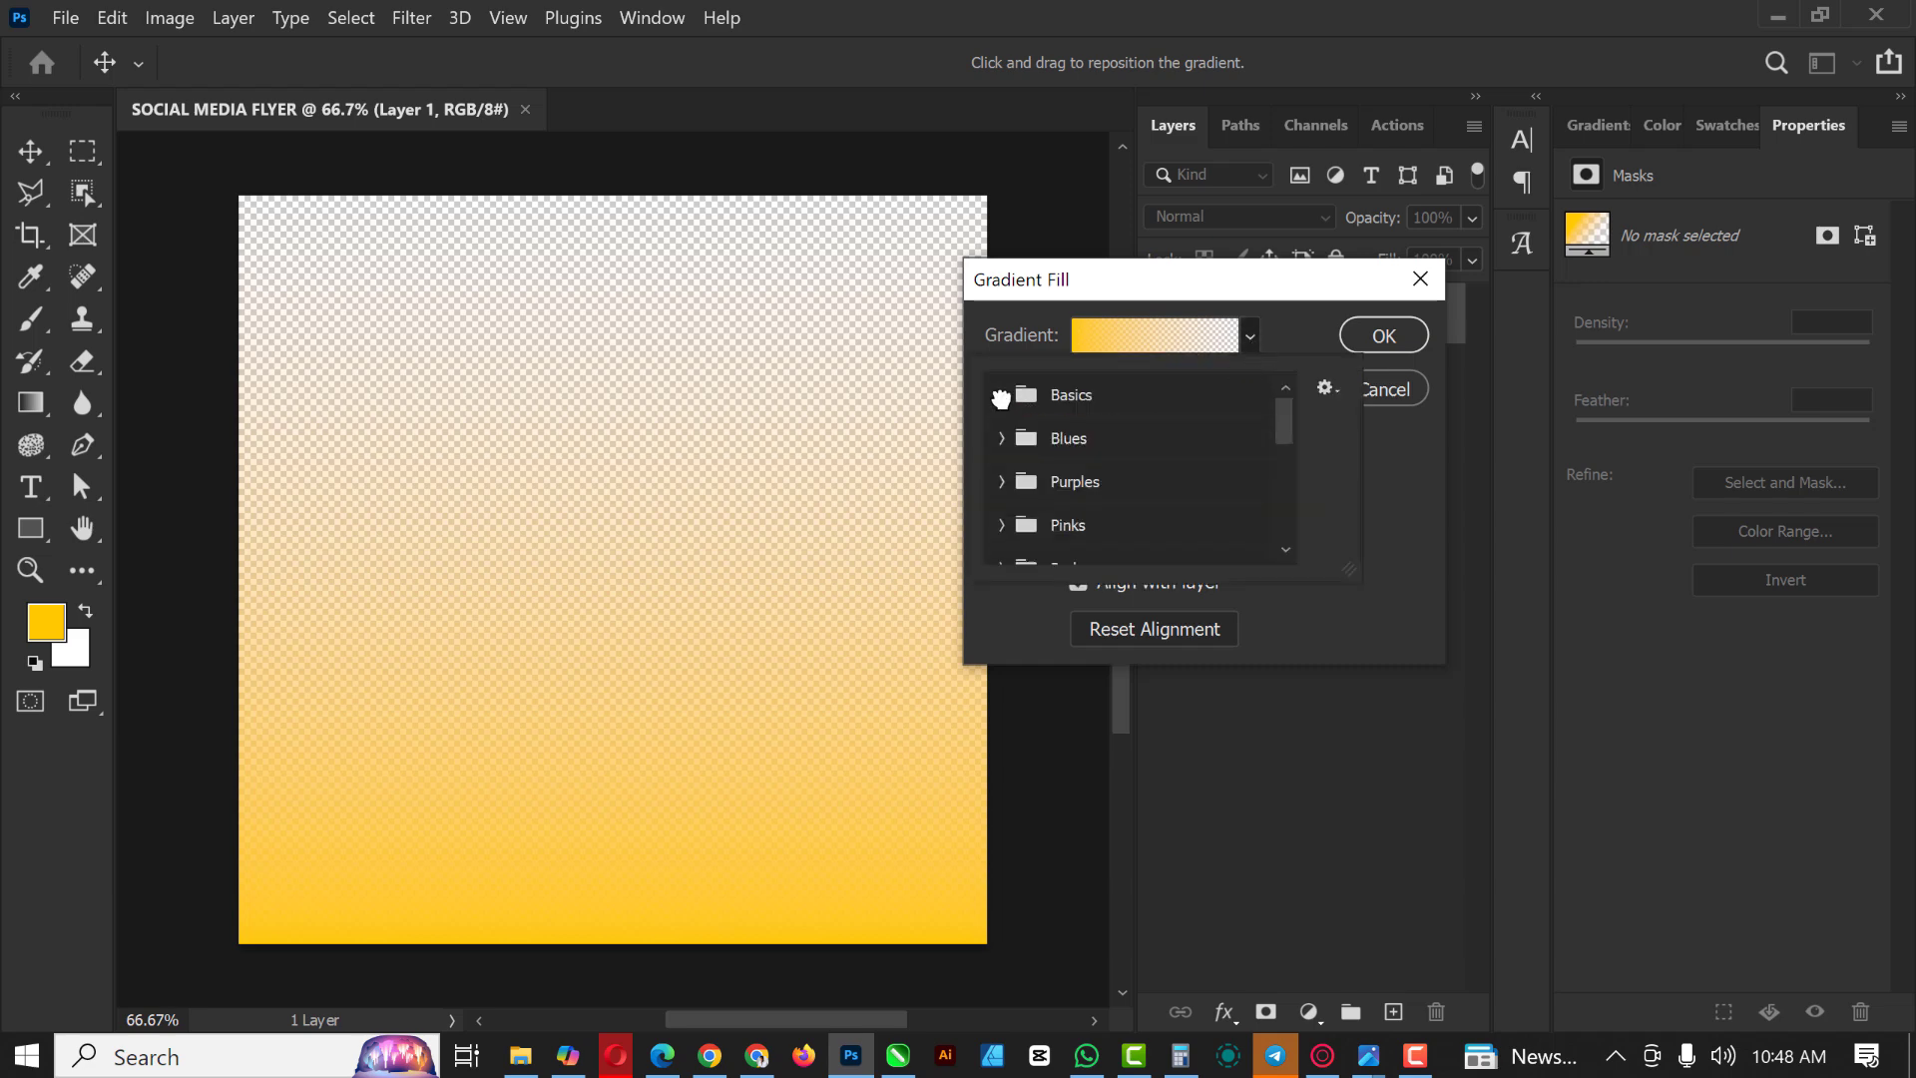
pyautogui.click(1000, 396)
pyautogui.click(1040, 447)
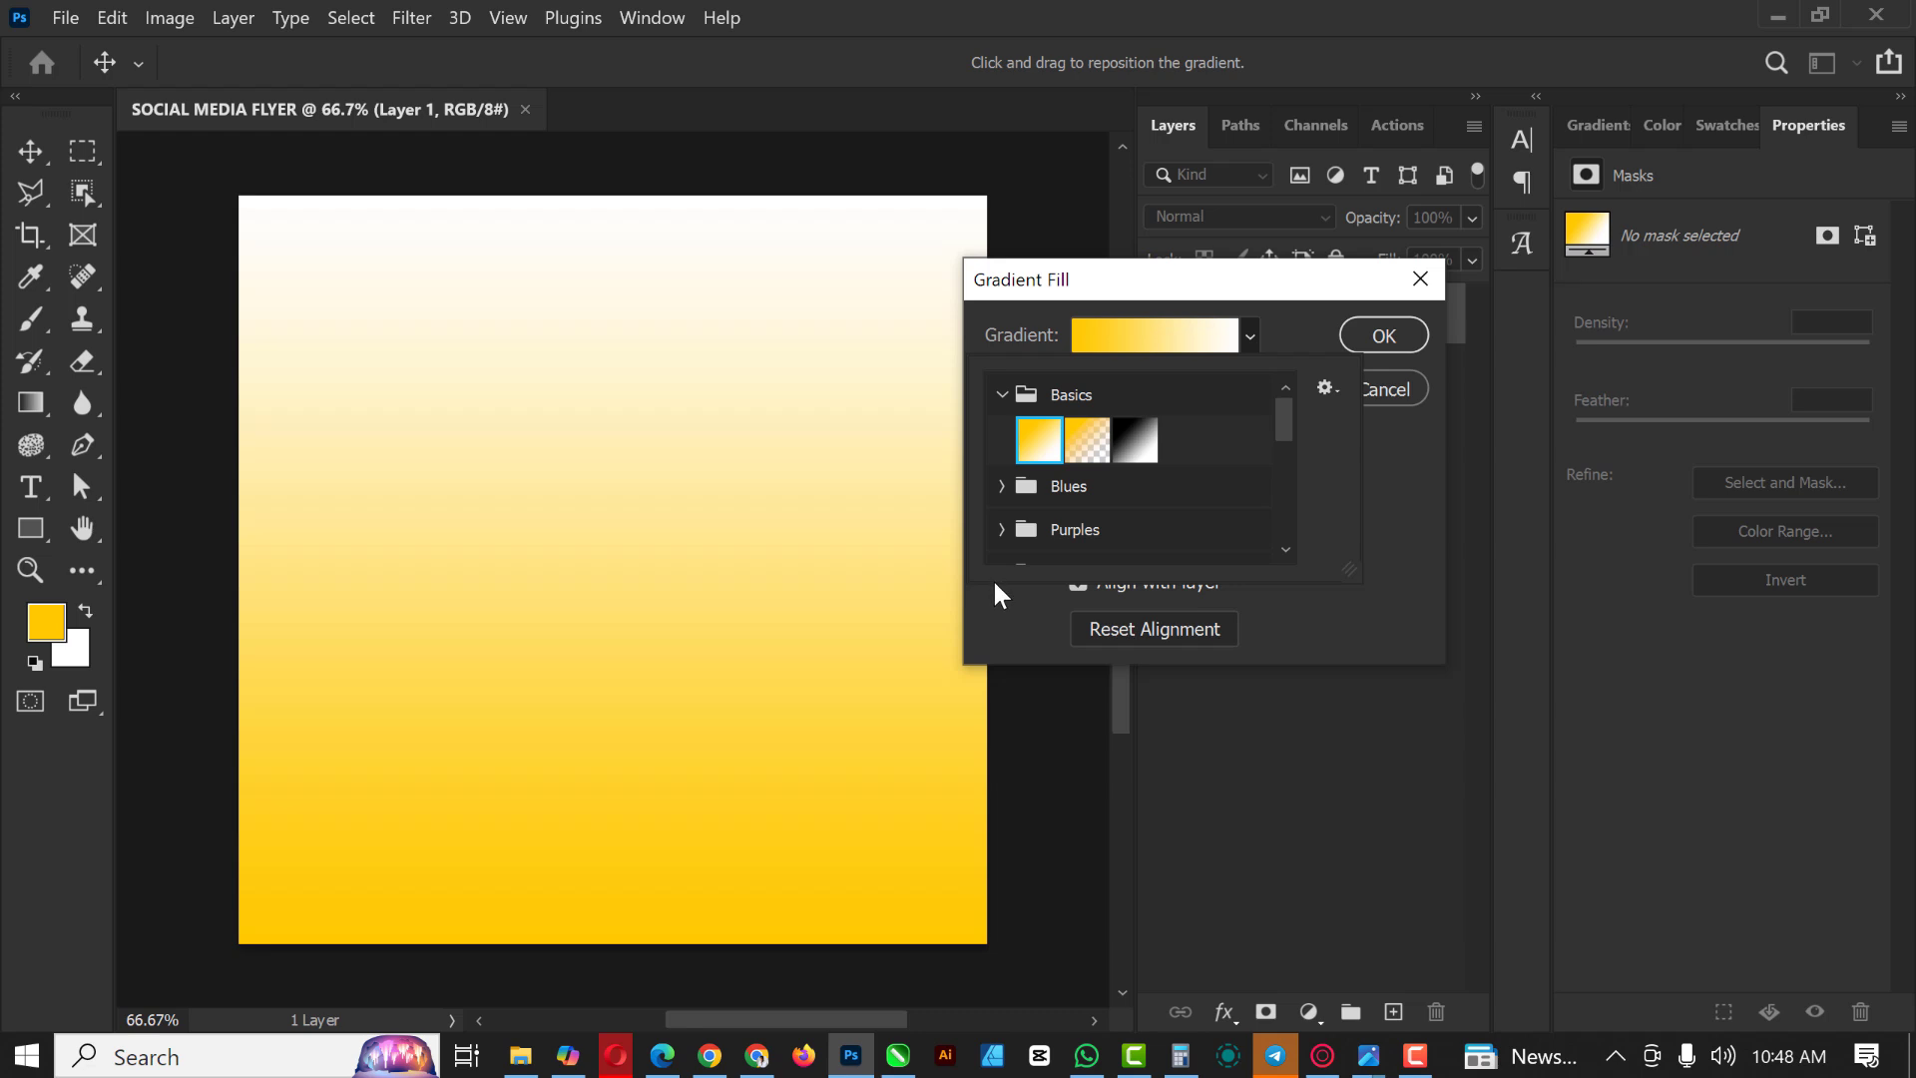
pyautogui.click(1301, 340)
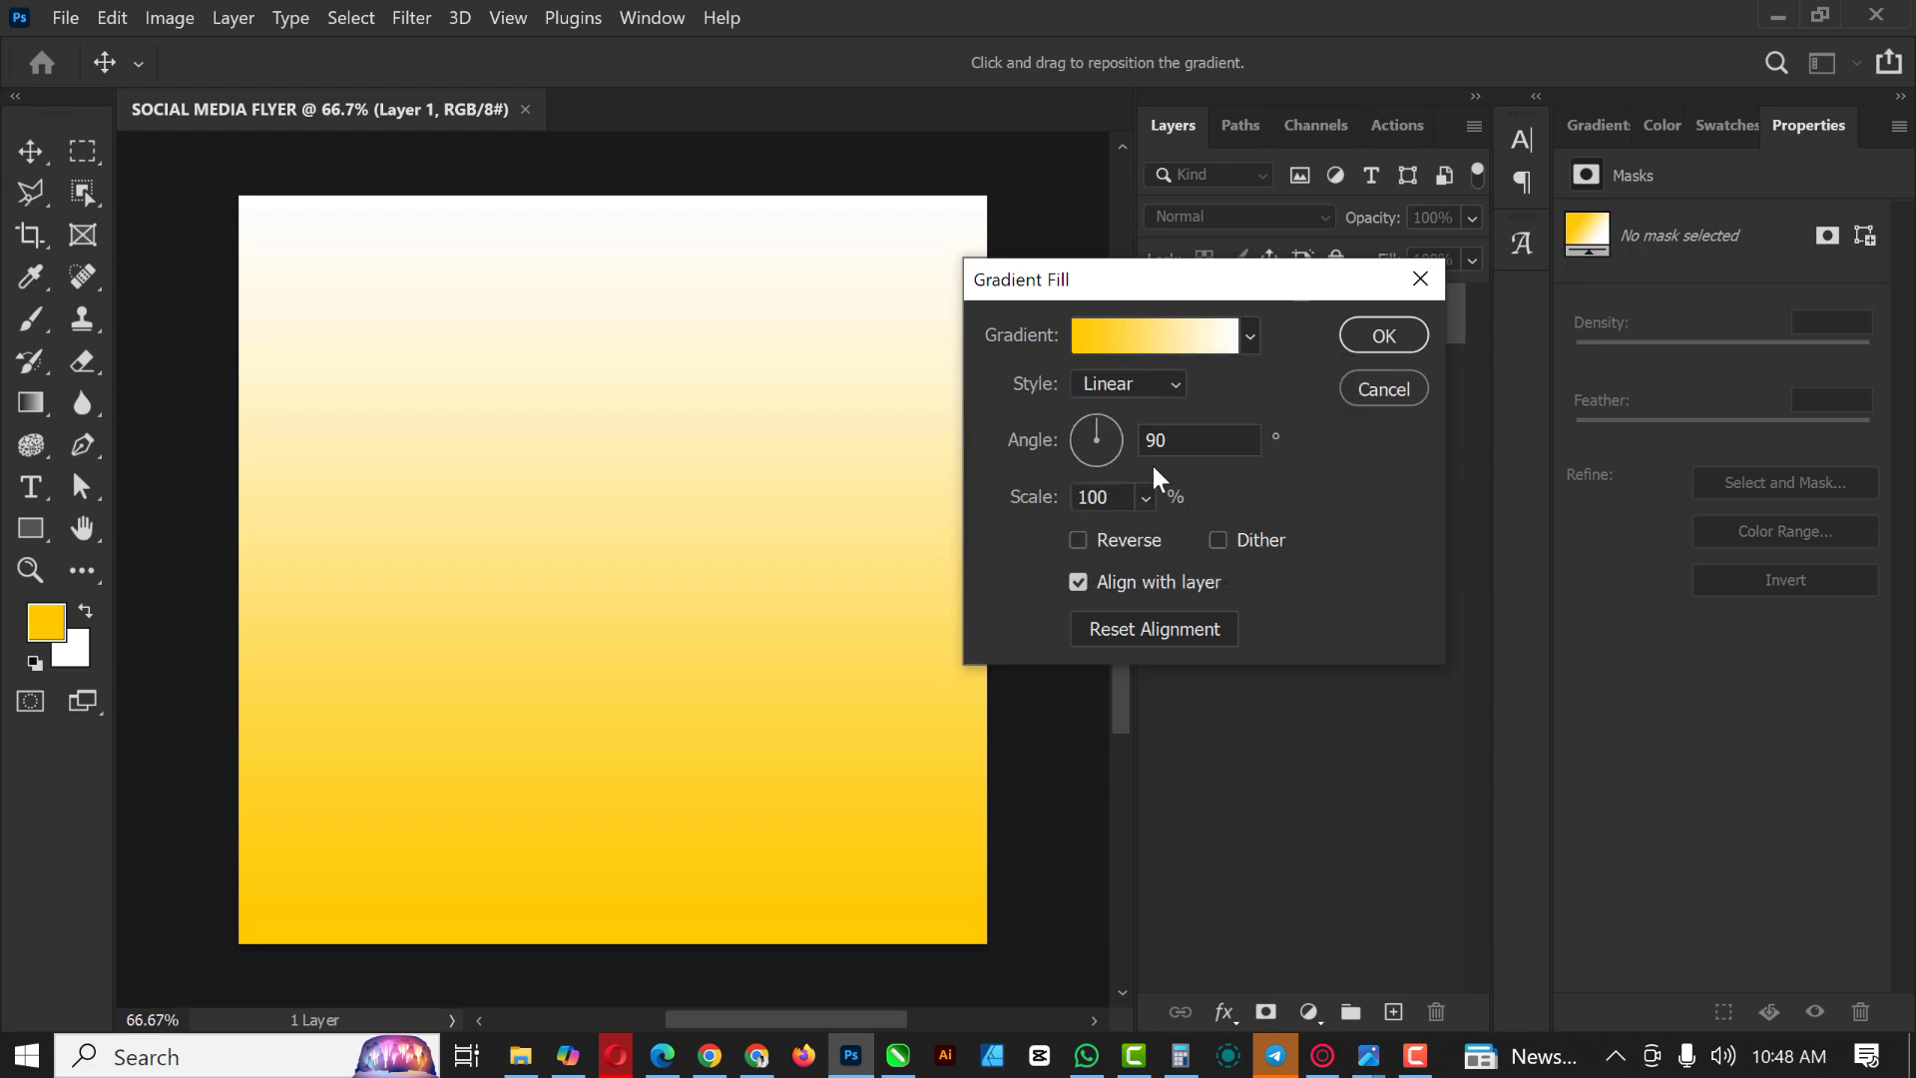
# Step: Make the gradient fill radial, shift its center slightly upward, and reverse it so white is in the middle
pyautogui.click(1146, 497)
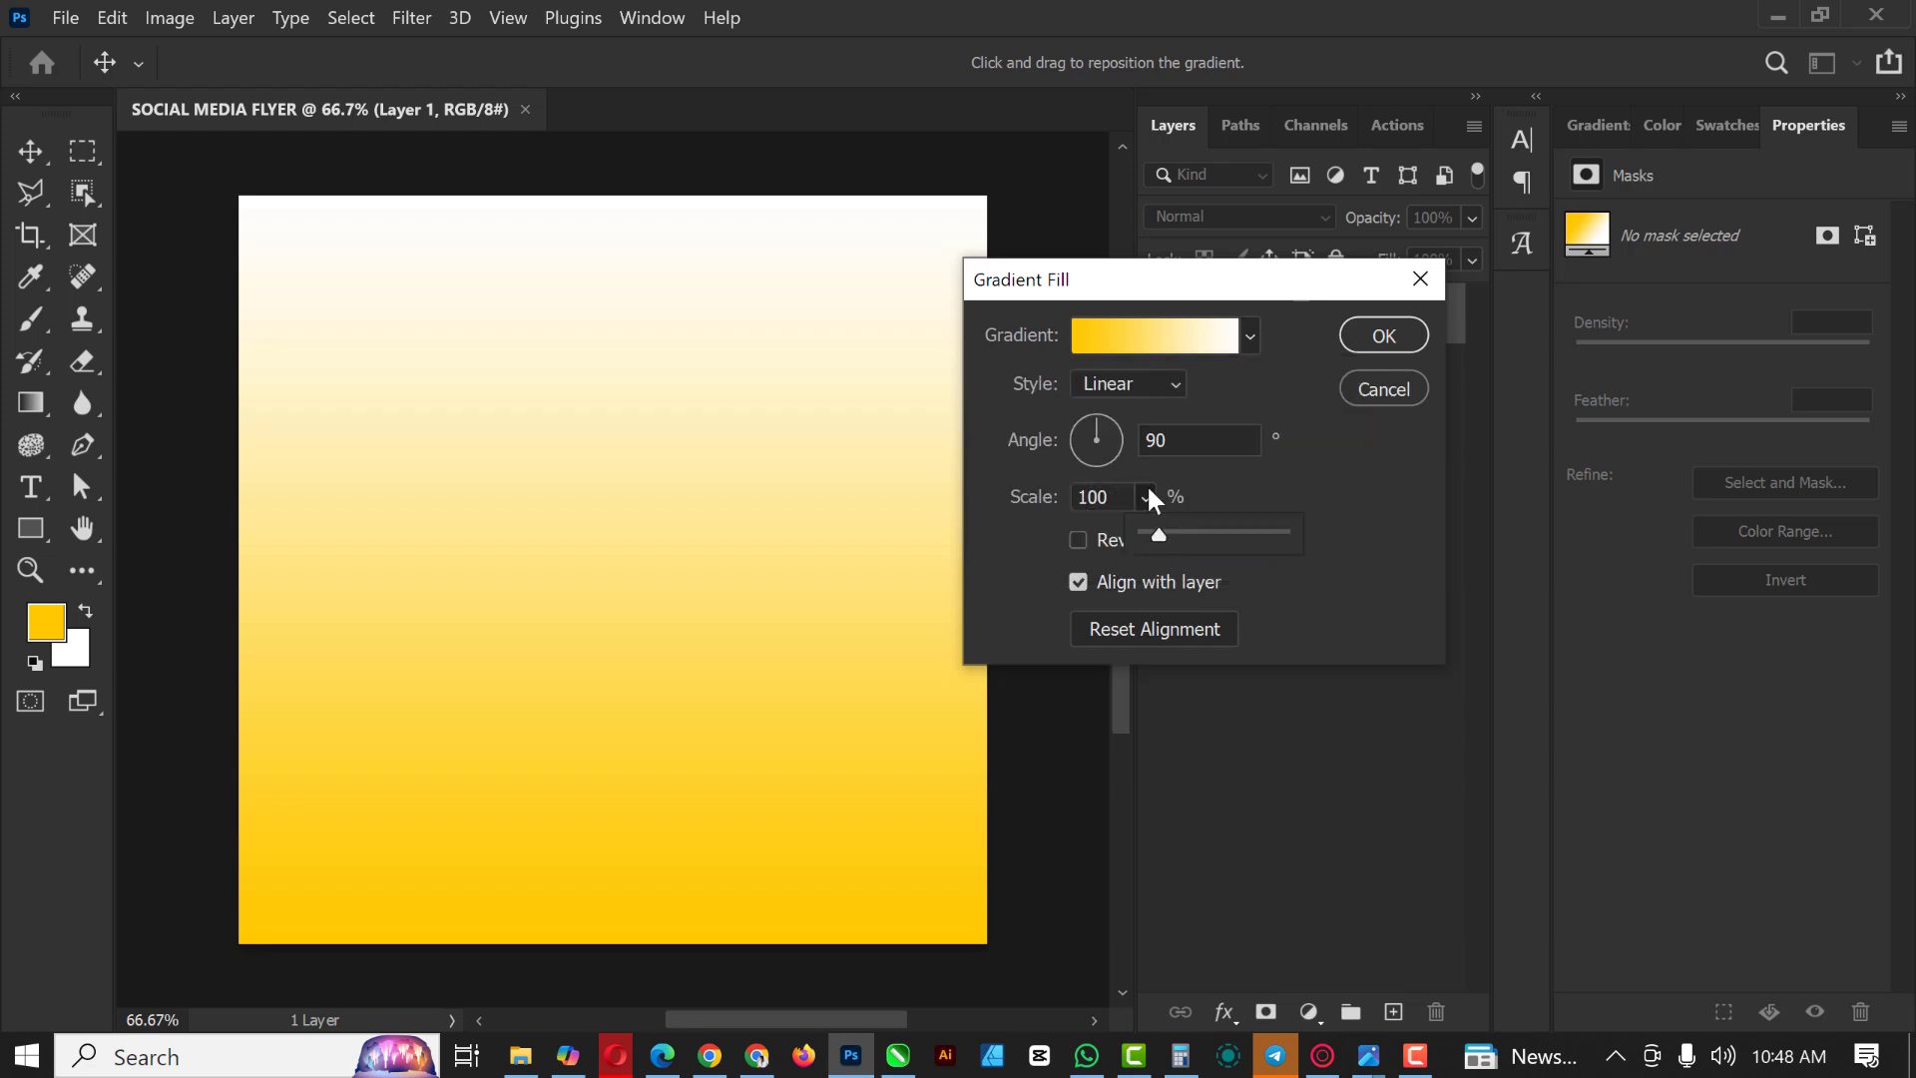
pyautogui.click(1126, 385)
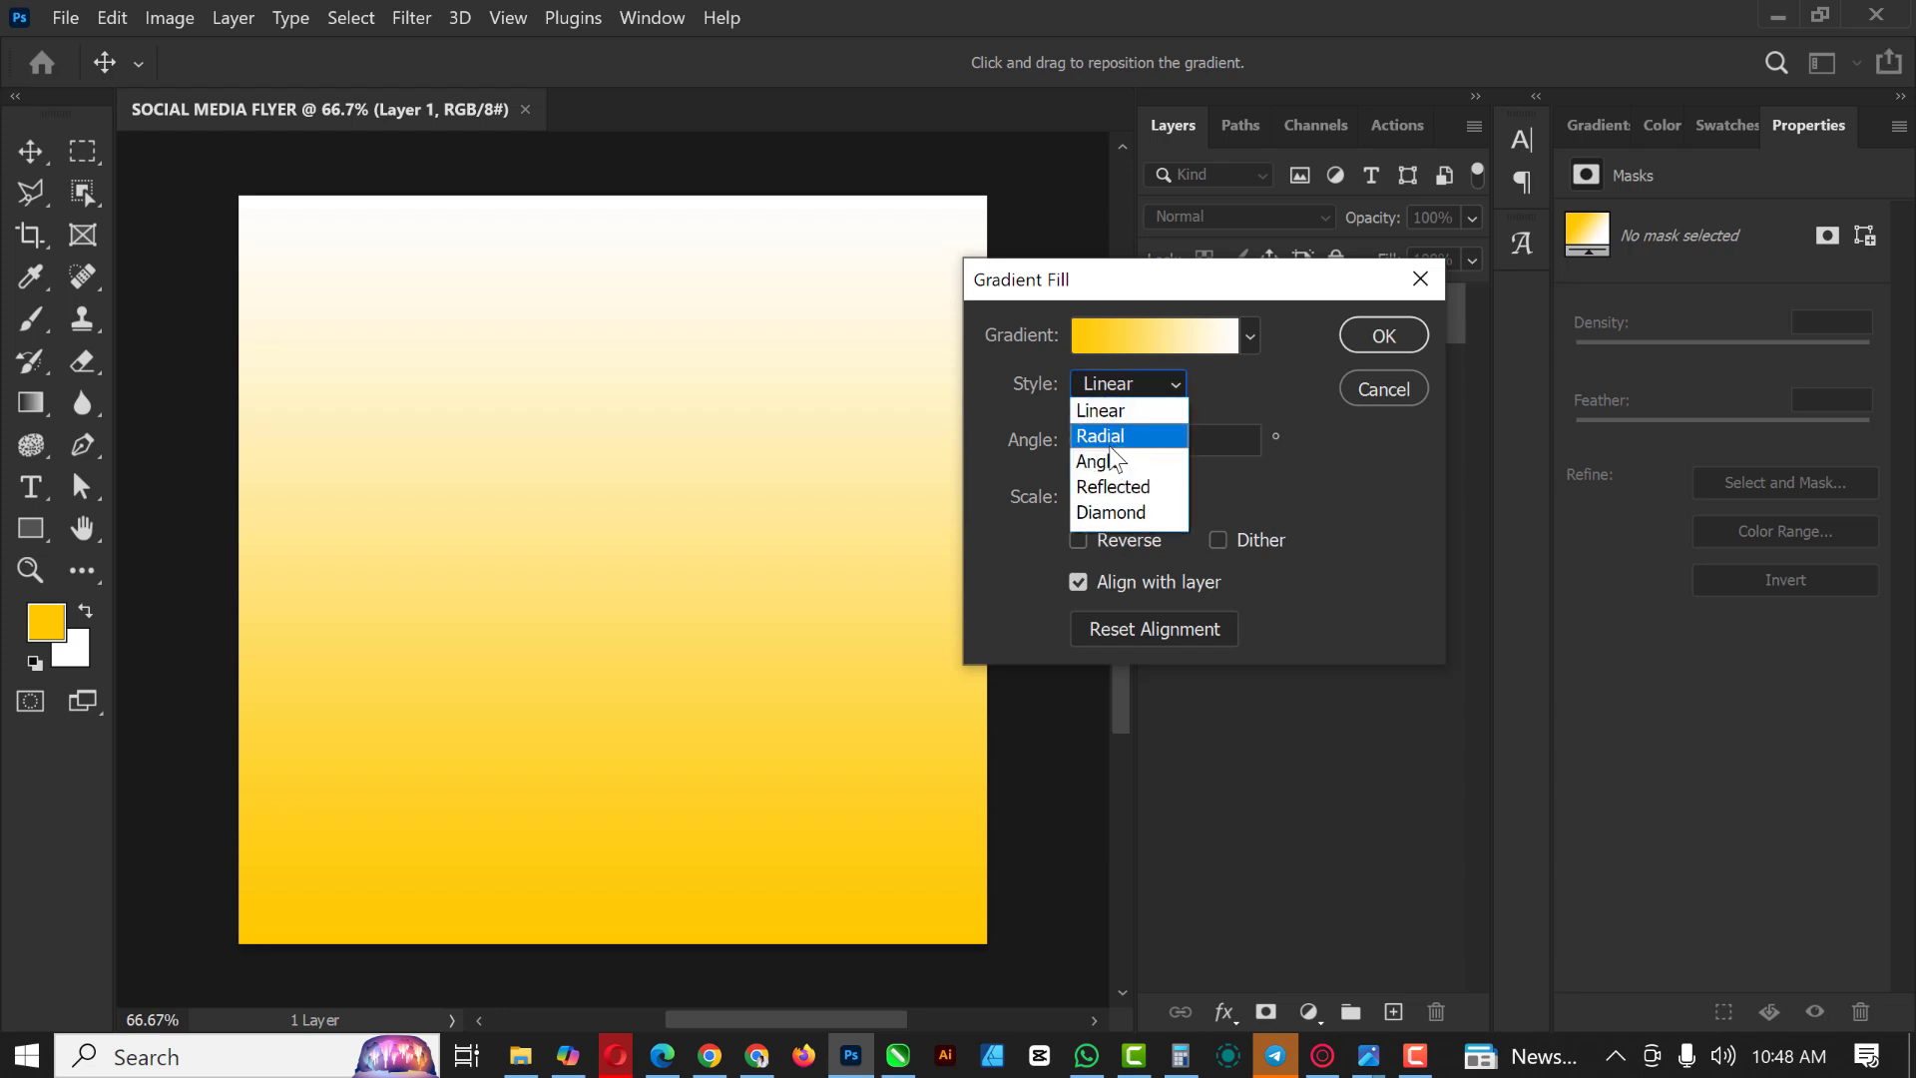
pyautogui.click(1110, 436)
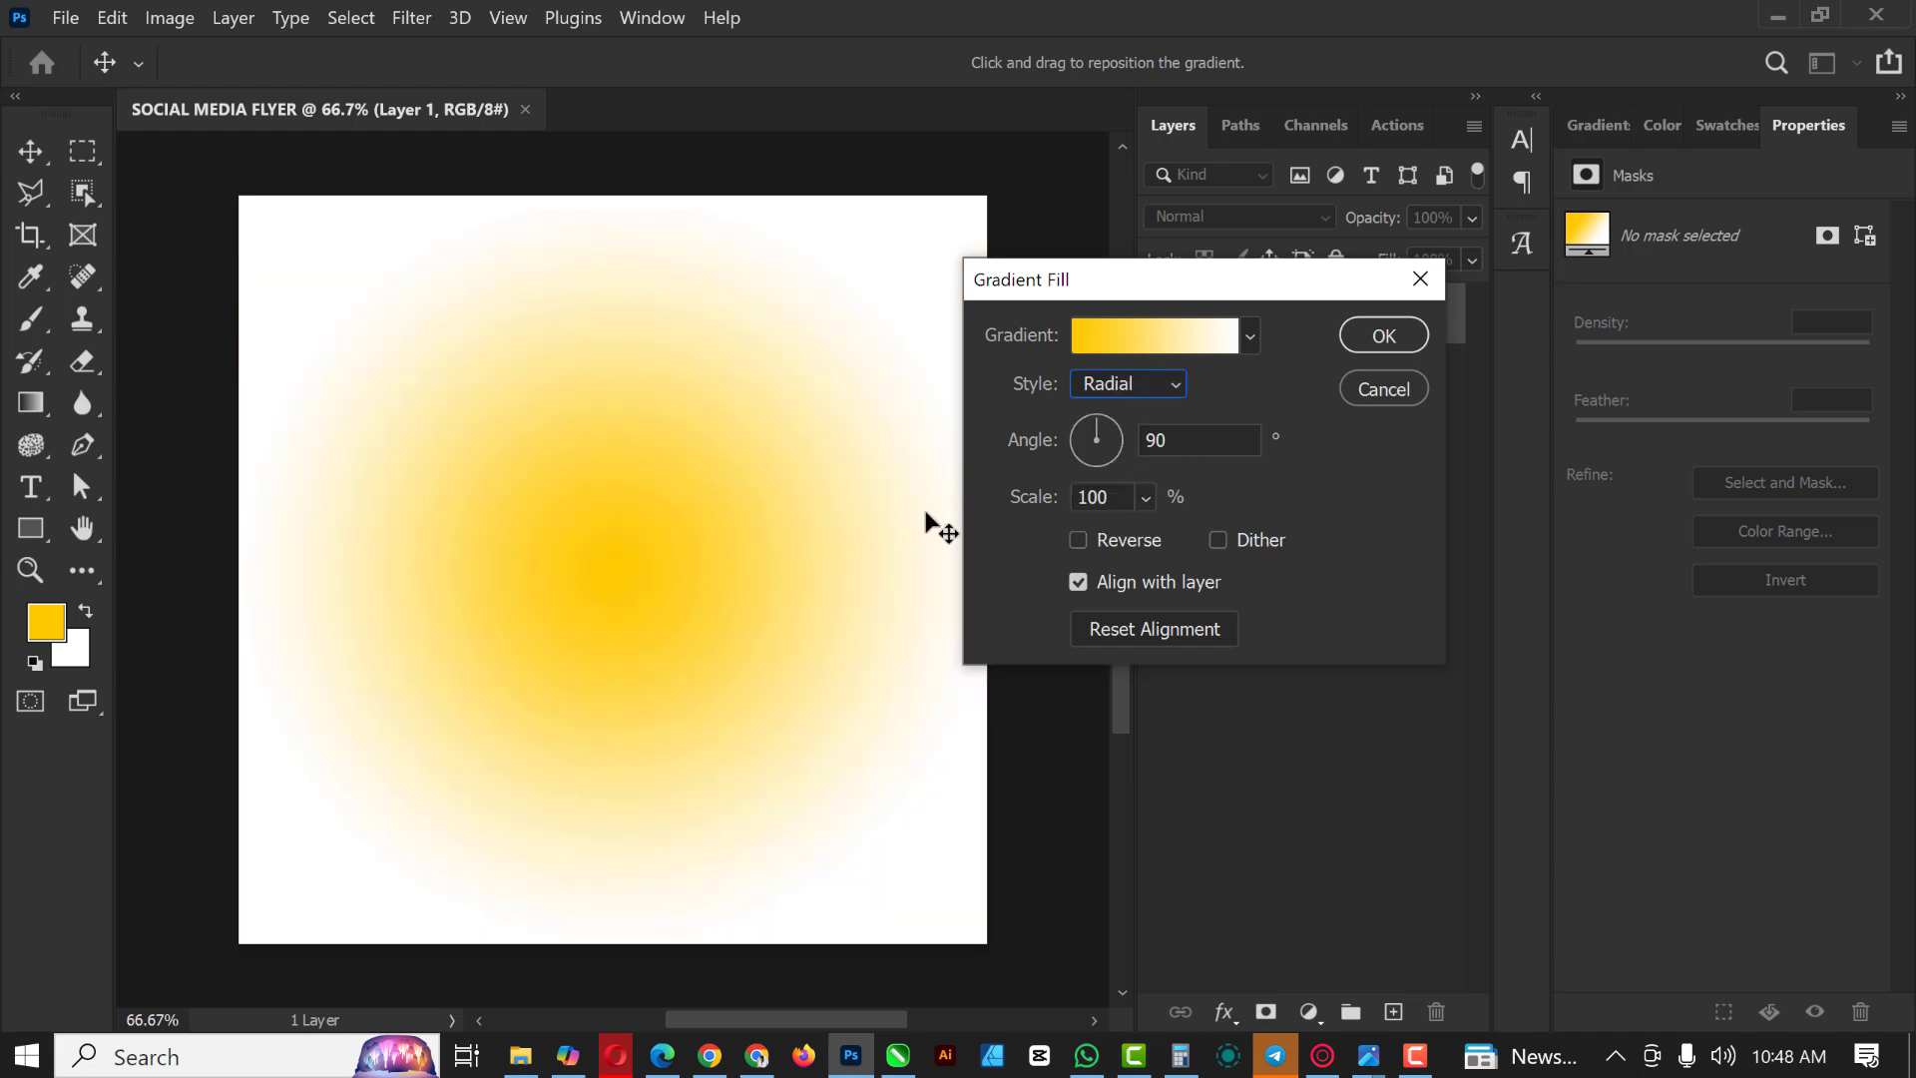
pyautogui.moveTo(665, 490)
pyautogui.mouseDown()
pyautogui.moveTo(666, 508)
pyautogui.moveTo(639, 330)
pyautogui.moveTo(487, 261)
pyautogui.moveTo(265, 208)
pyautogui.moveTo(600, 546)
pyautogui.moveTo(631, 493)
pyautogui.mouseUp()
pyautogui.click(1079, 539)
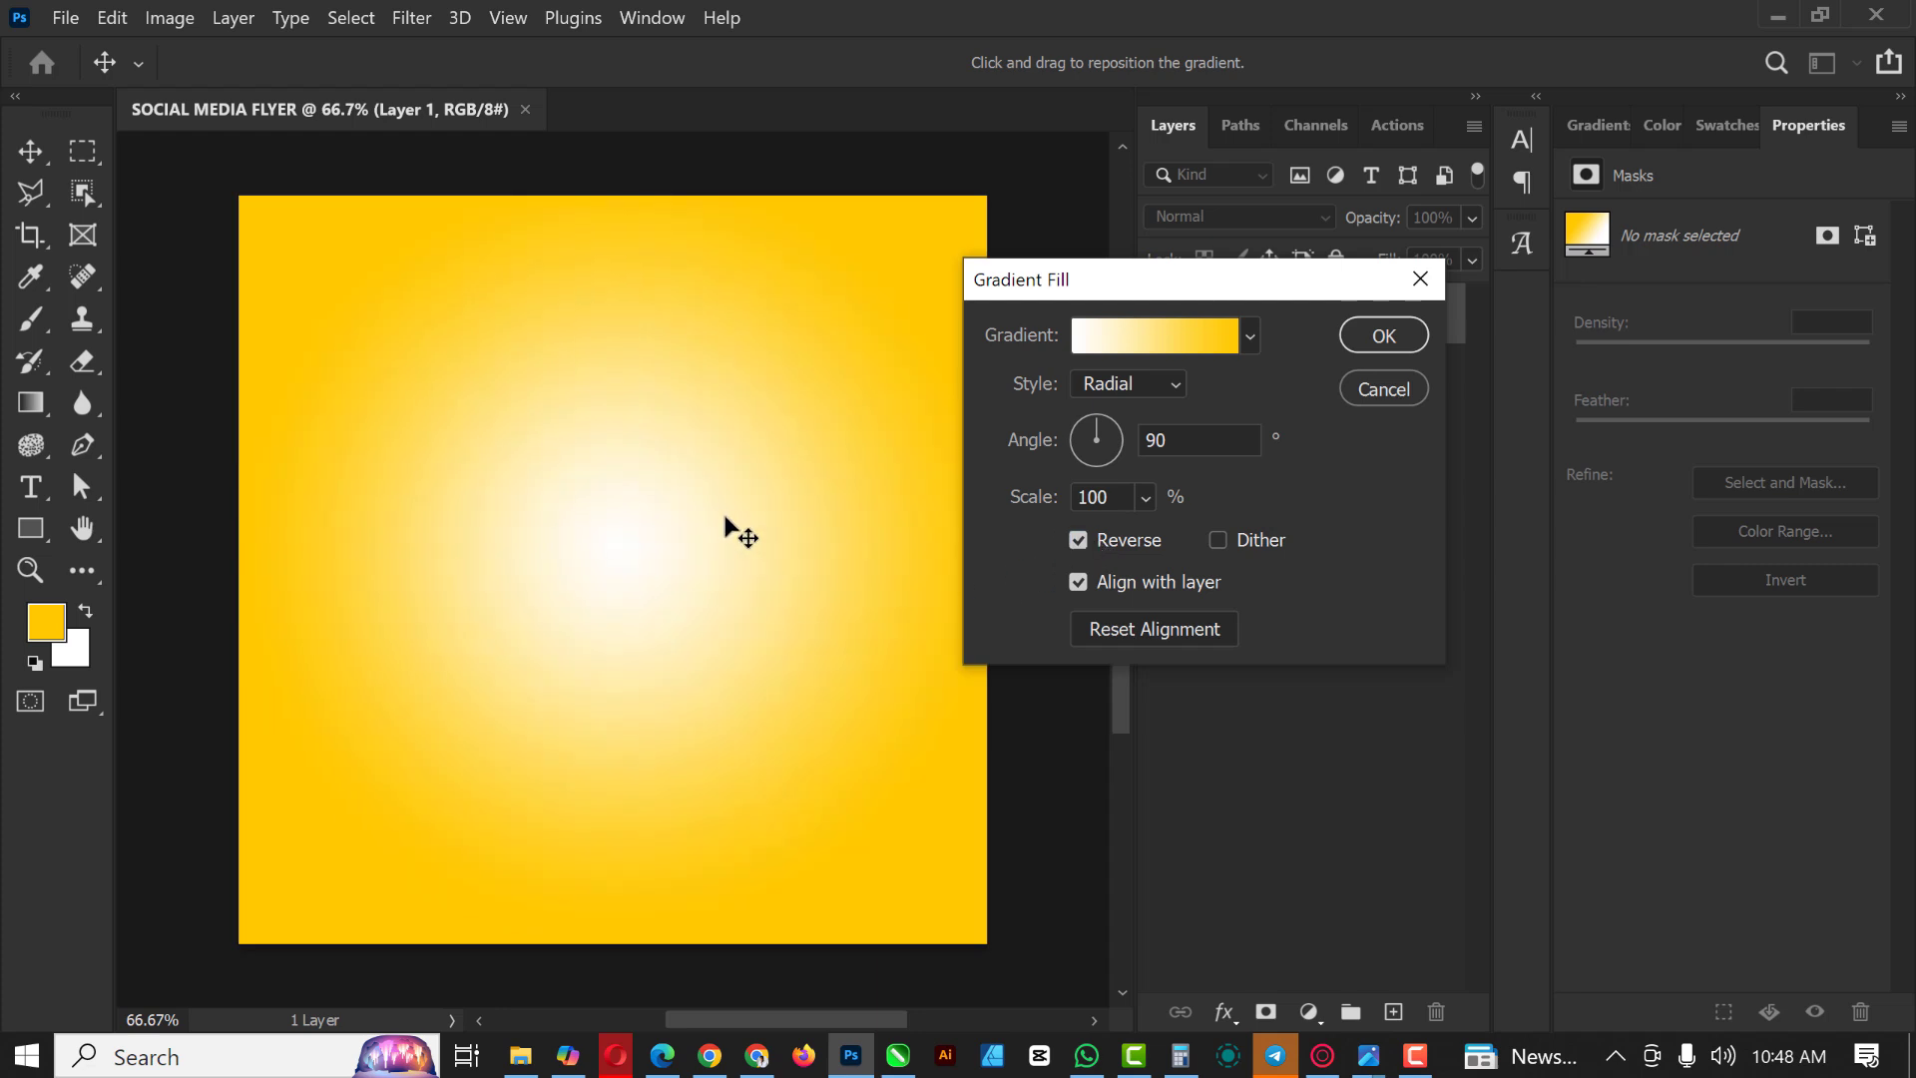
# Step: Scale the radial gradient to 177%, position its bright center slightly above the canvas middle, and apply the fill
pyautogui.click(1144, 497)
pyautogui.moveTo(1152, 537); pyautogui.dragTo(1169, 531)
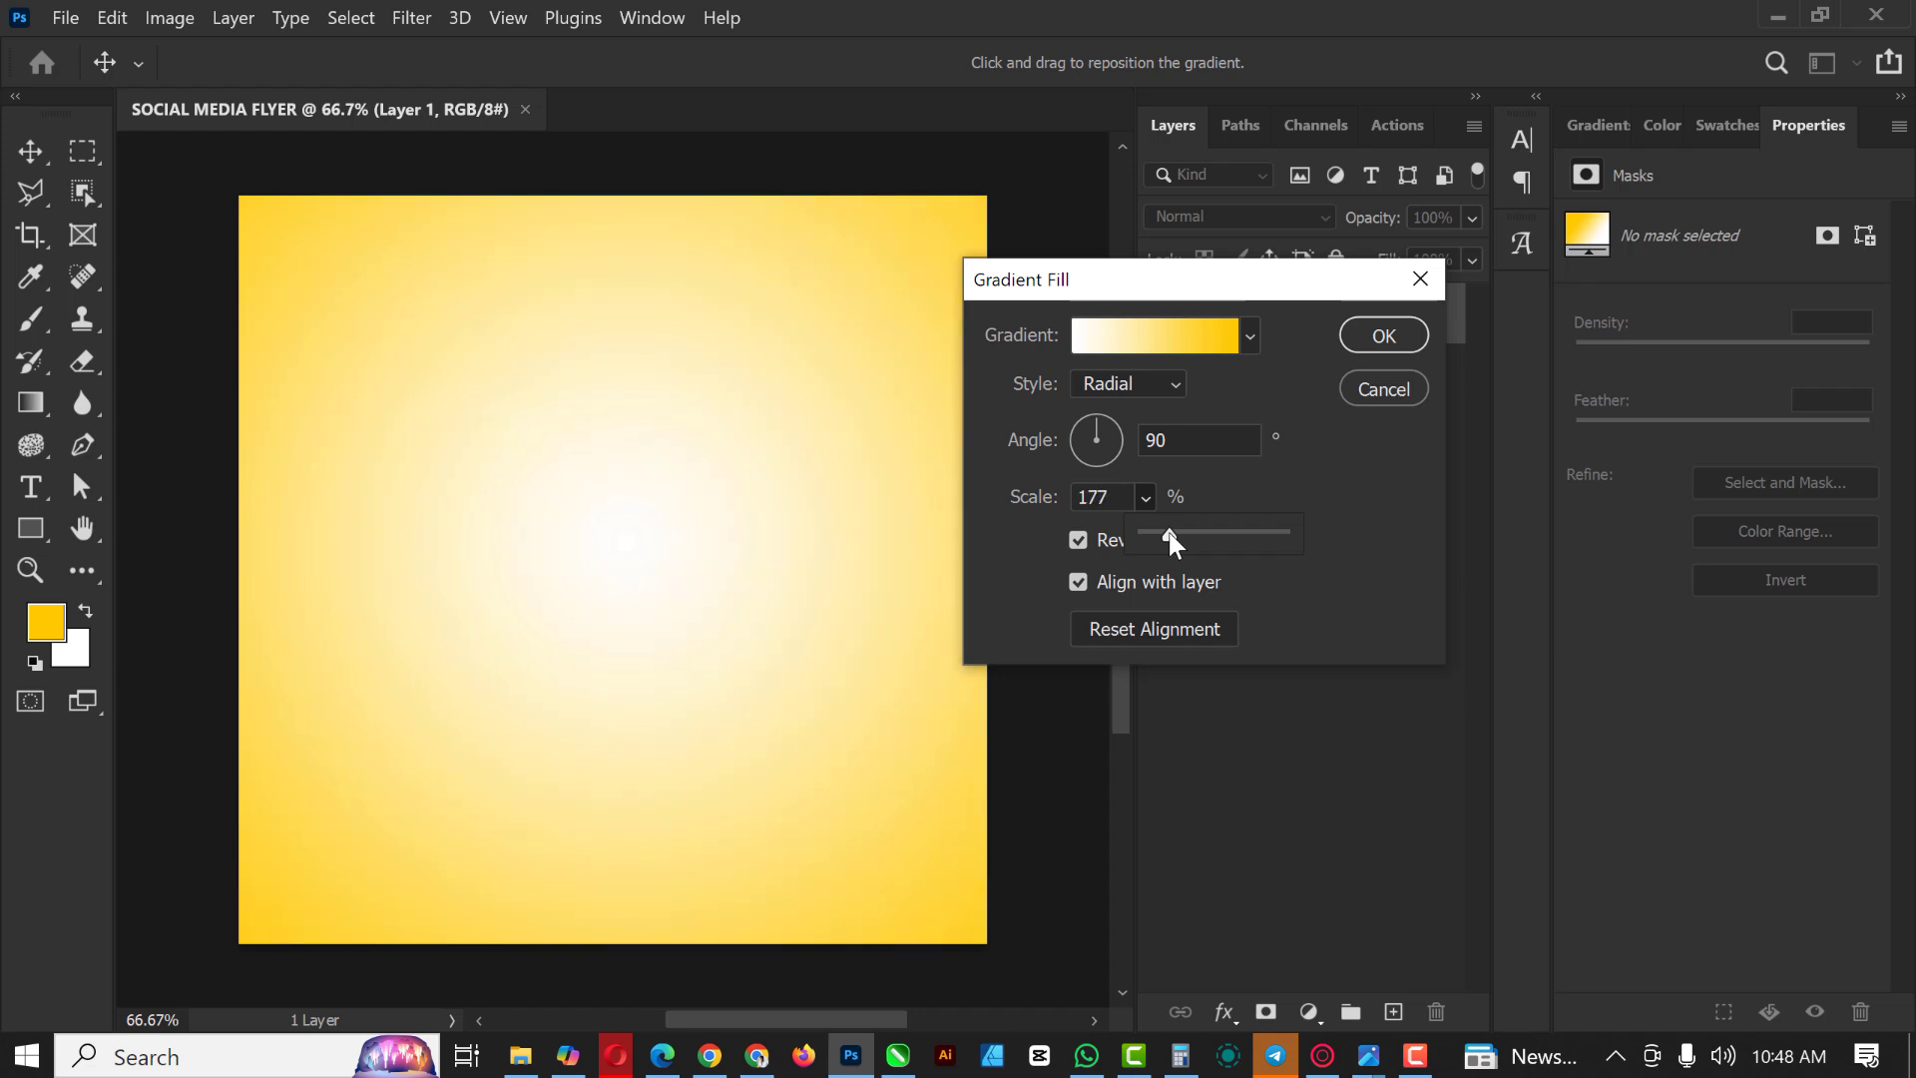
pyautogui.click(1117, 504)
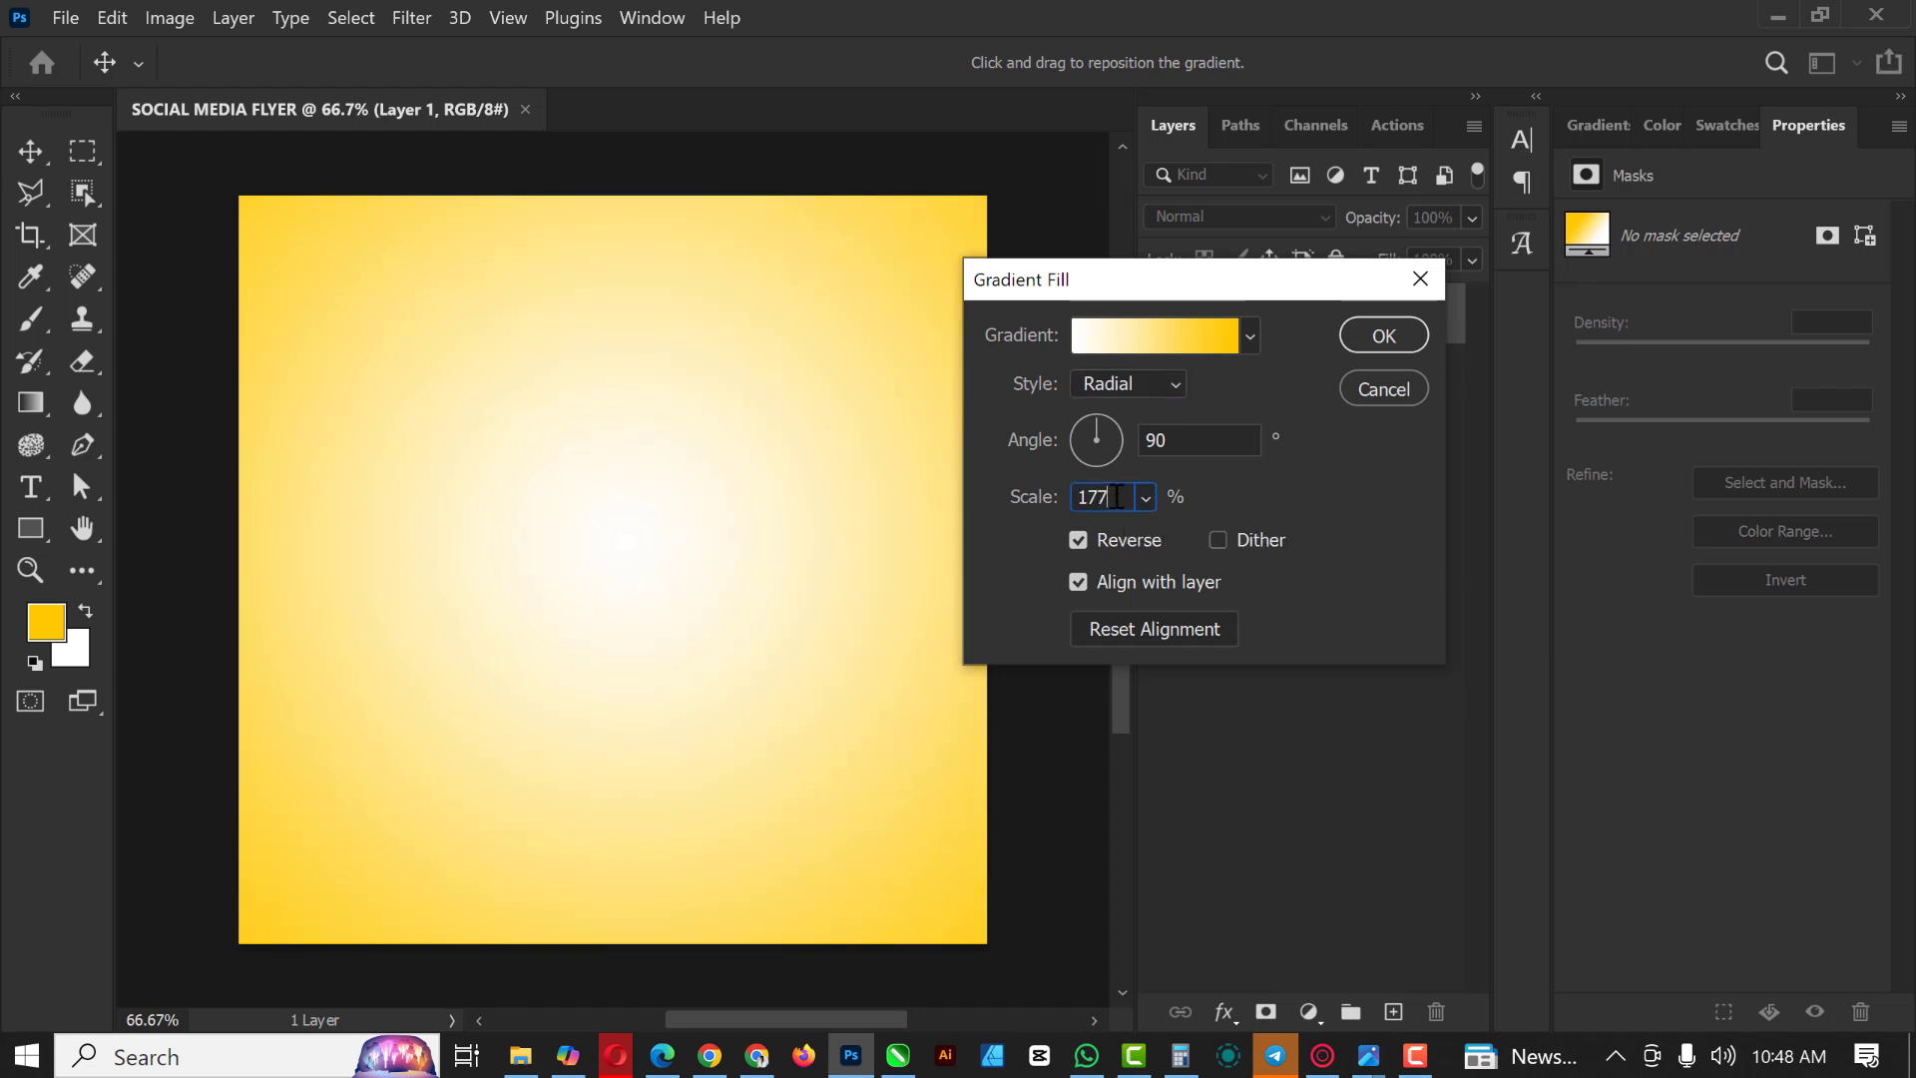
pyautogui.moveTo(655, 544); pyautogui.dragTo(350, 266)
pyautogui.moveTo(559, 378); pyautogui.dragTo(621, 563)
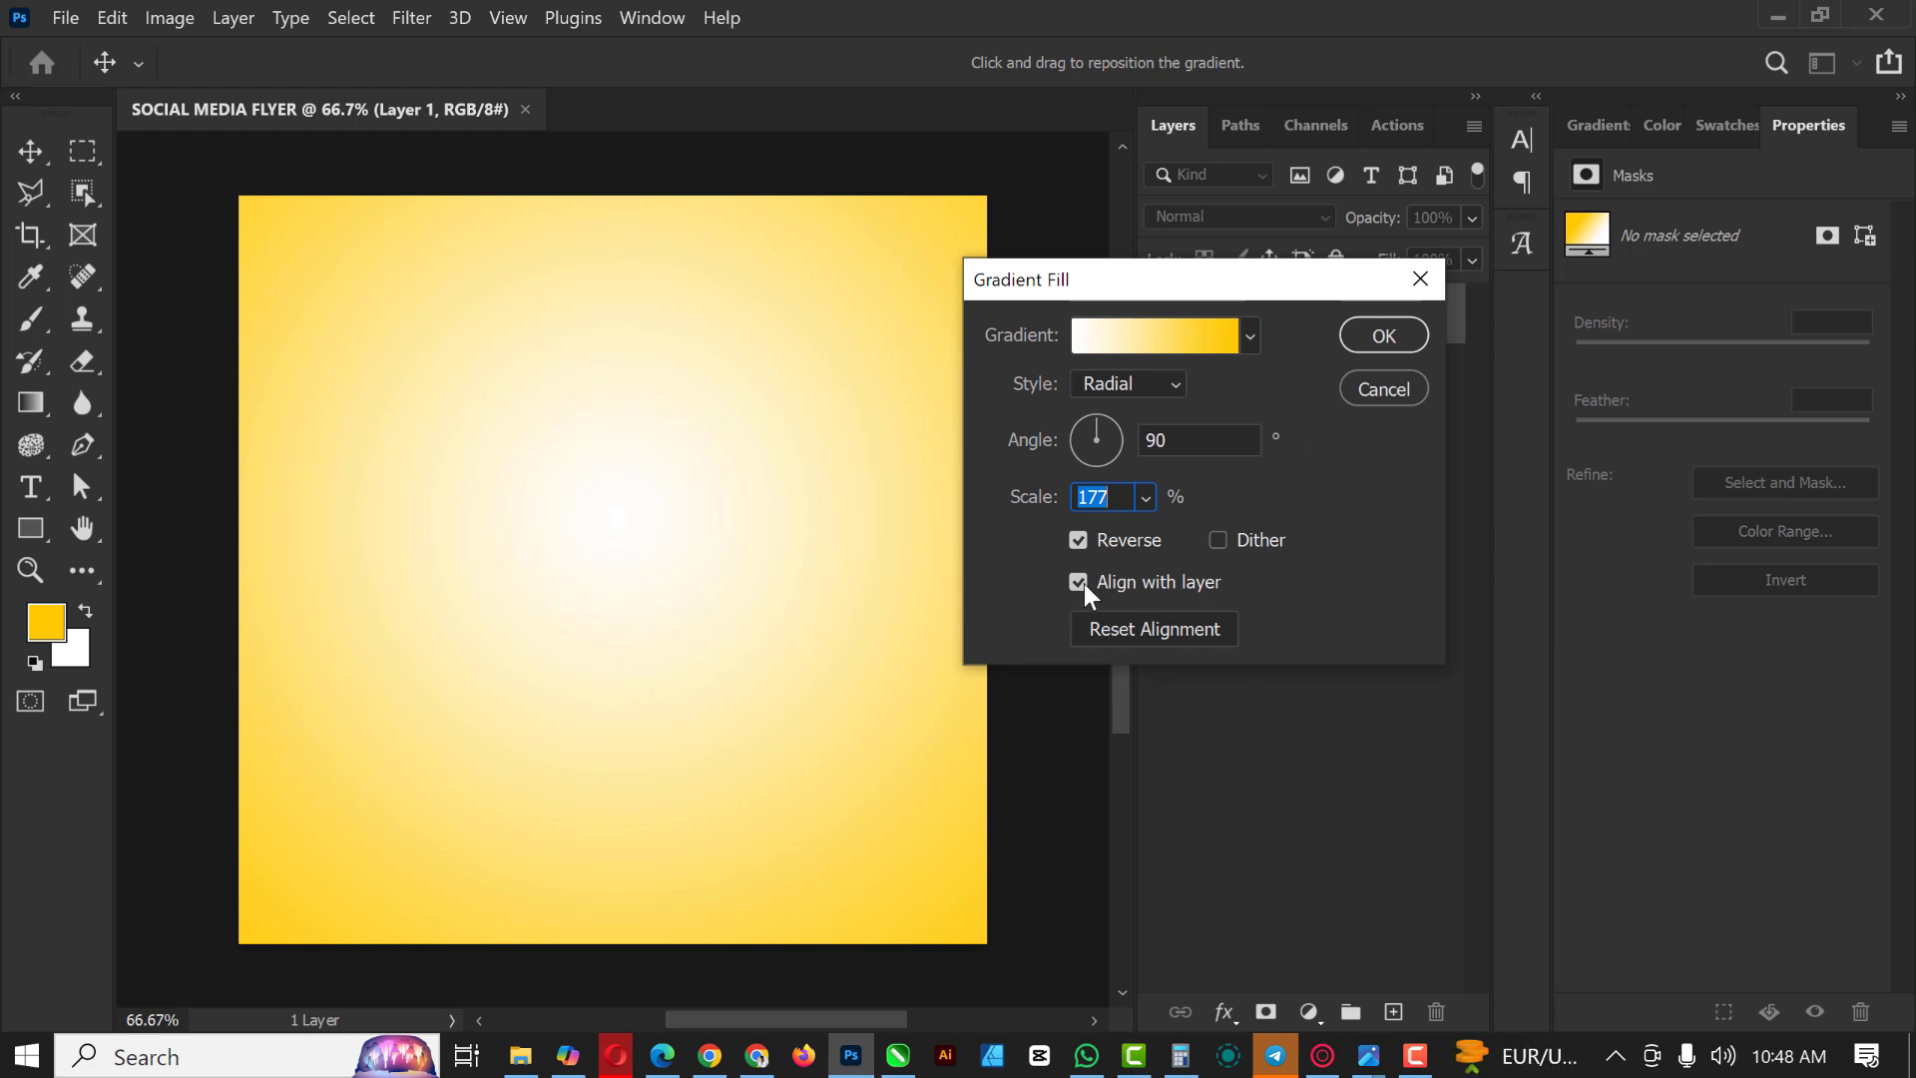
pyautogui.click(1383, 334)
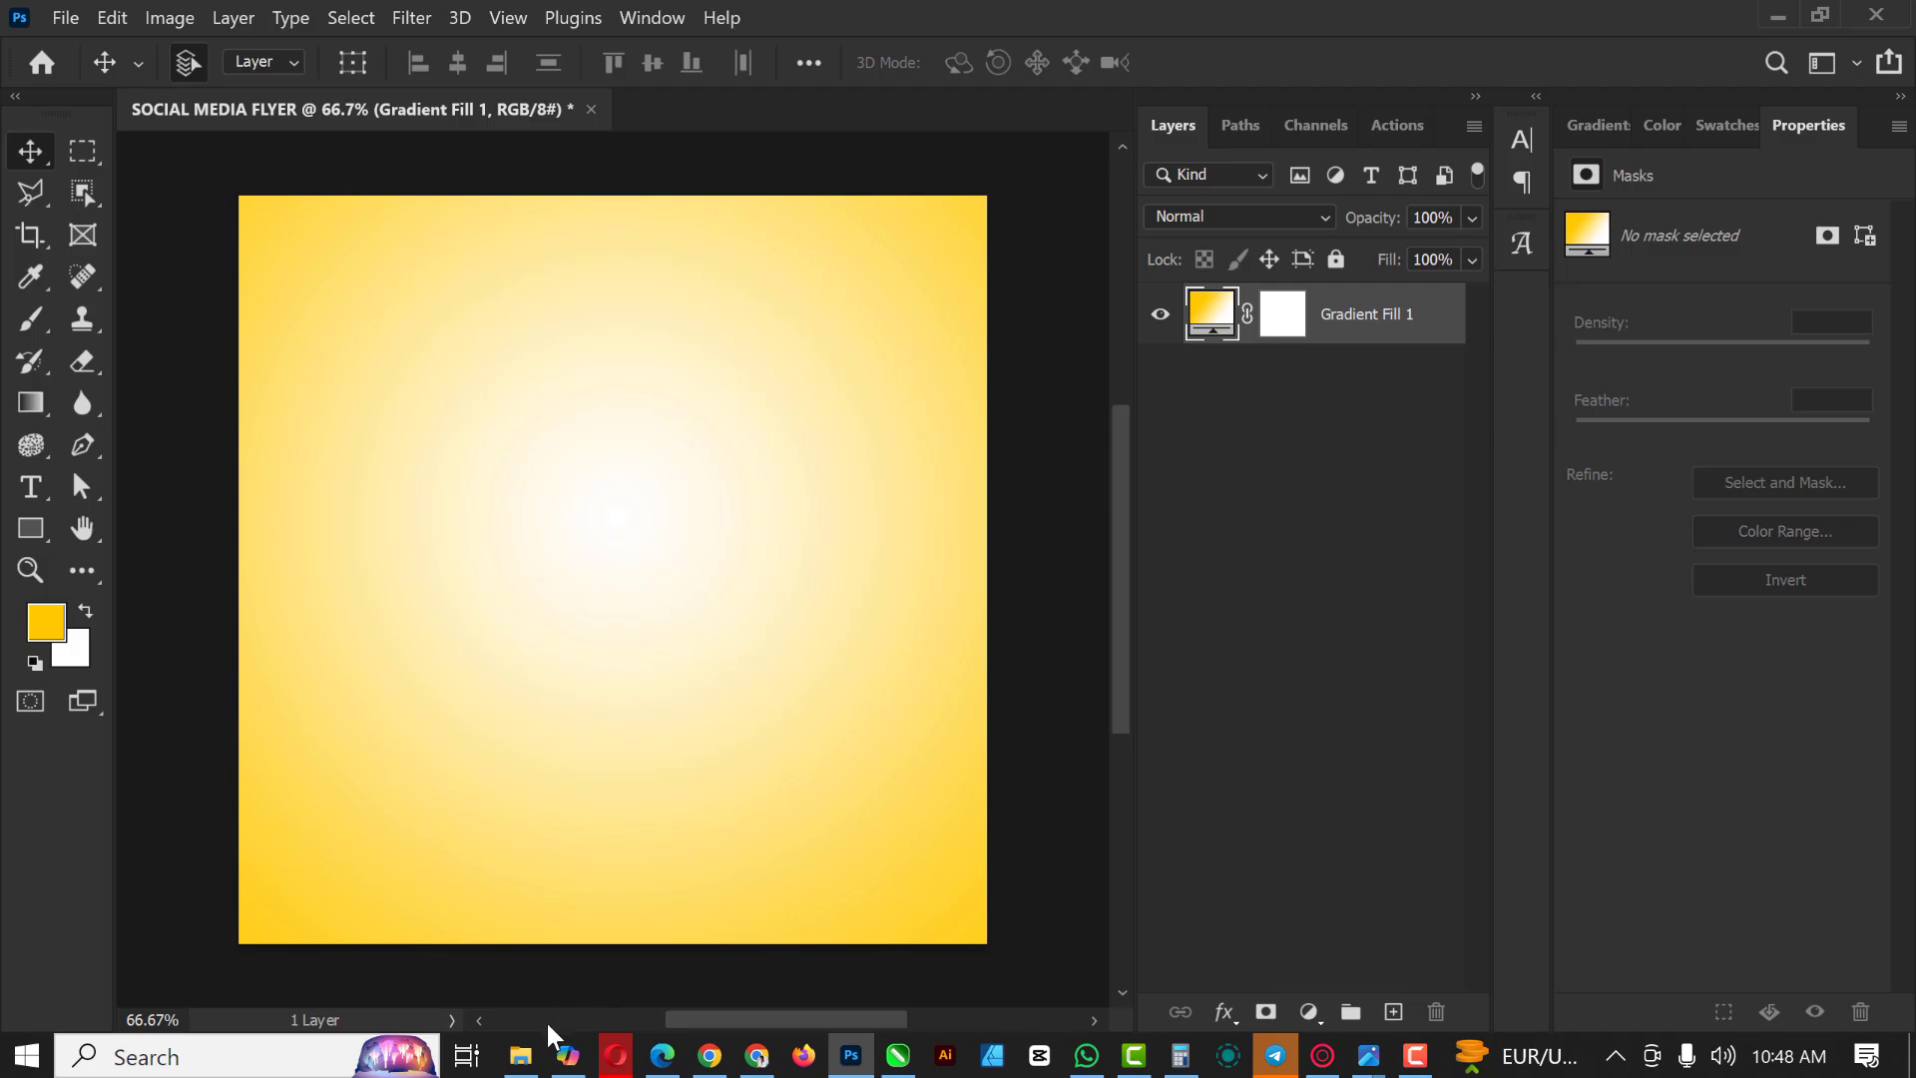
# Step: Place the HOUSE image from the RESOURCE FILE folder, scale it to 88.20%, and center it horizontally on the canvas
pyautogui.click(519, 1058)
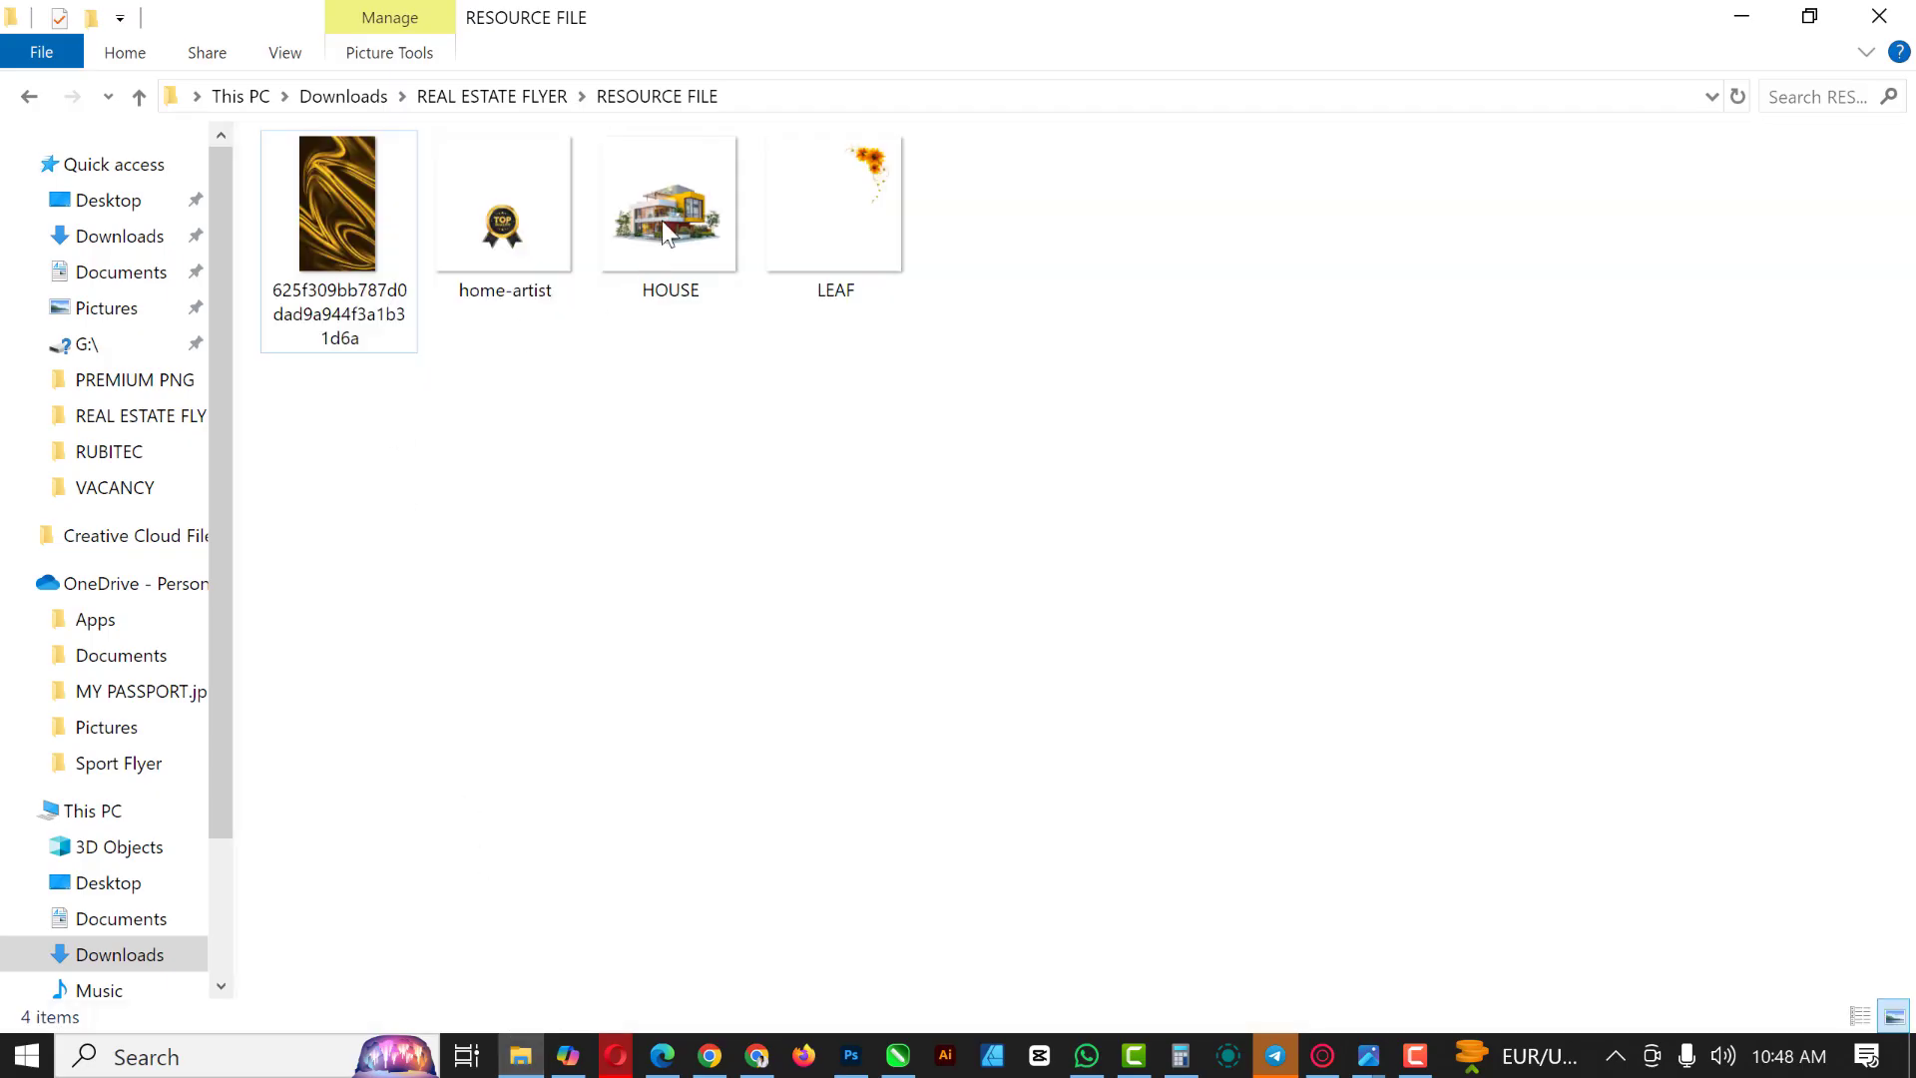
pyautogui.click(633, 273)
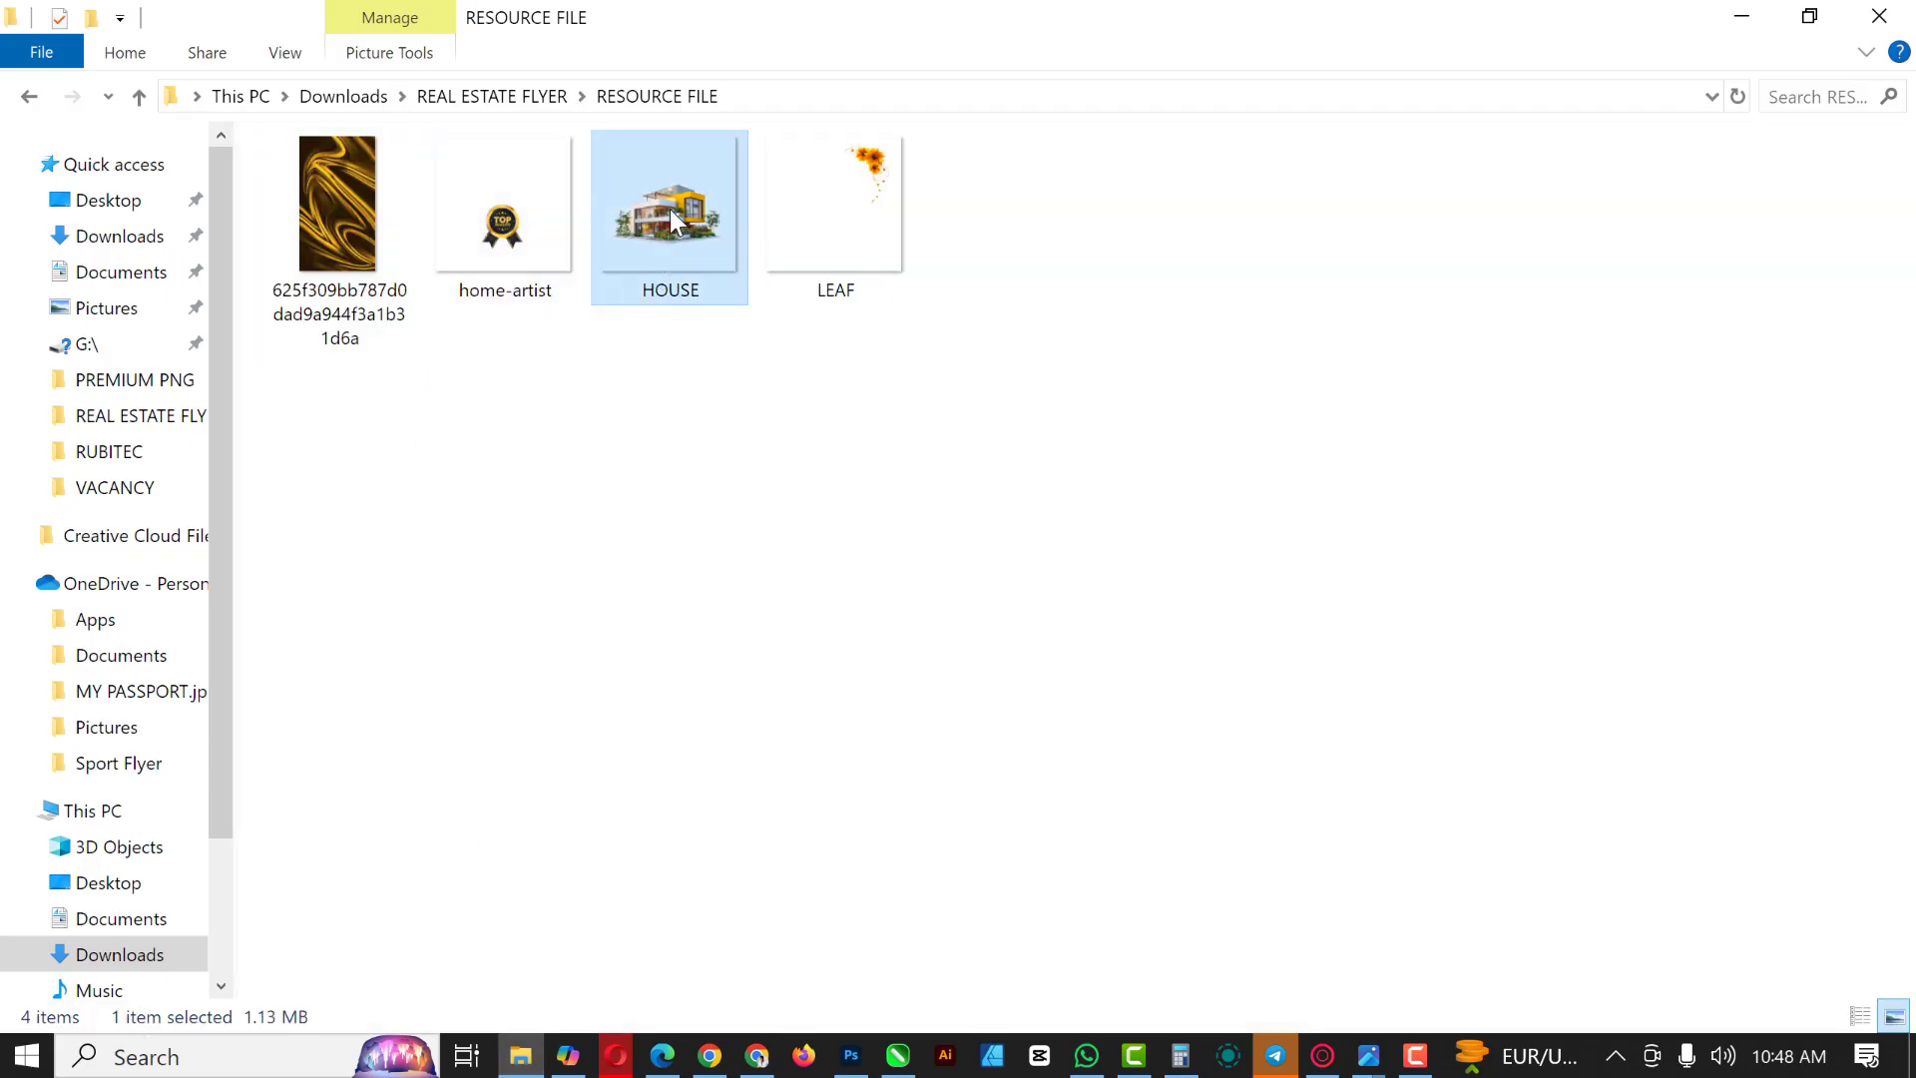
pyautogui.moveTo(710, 231); pyautogui.dragTo(607, 623)
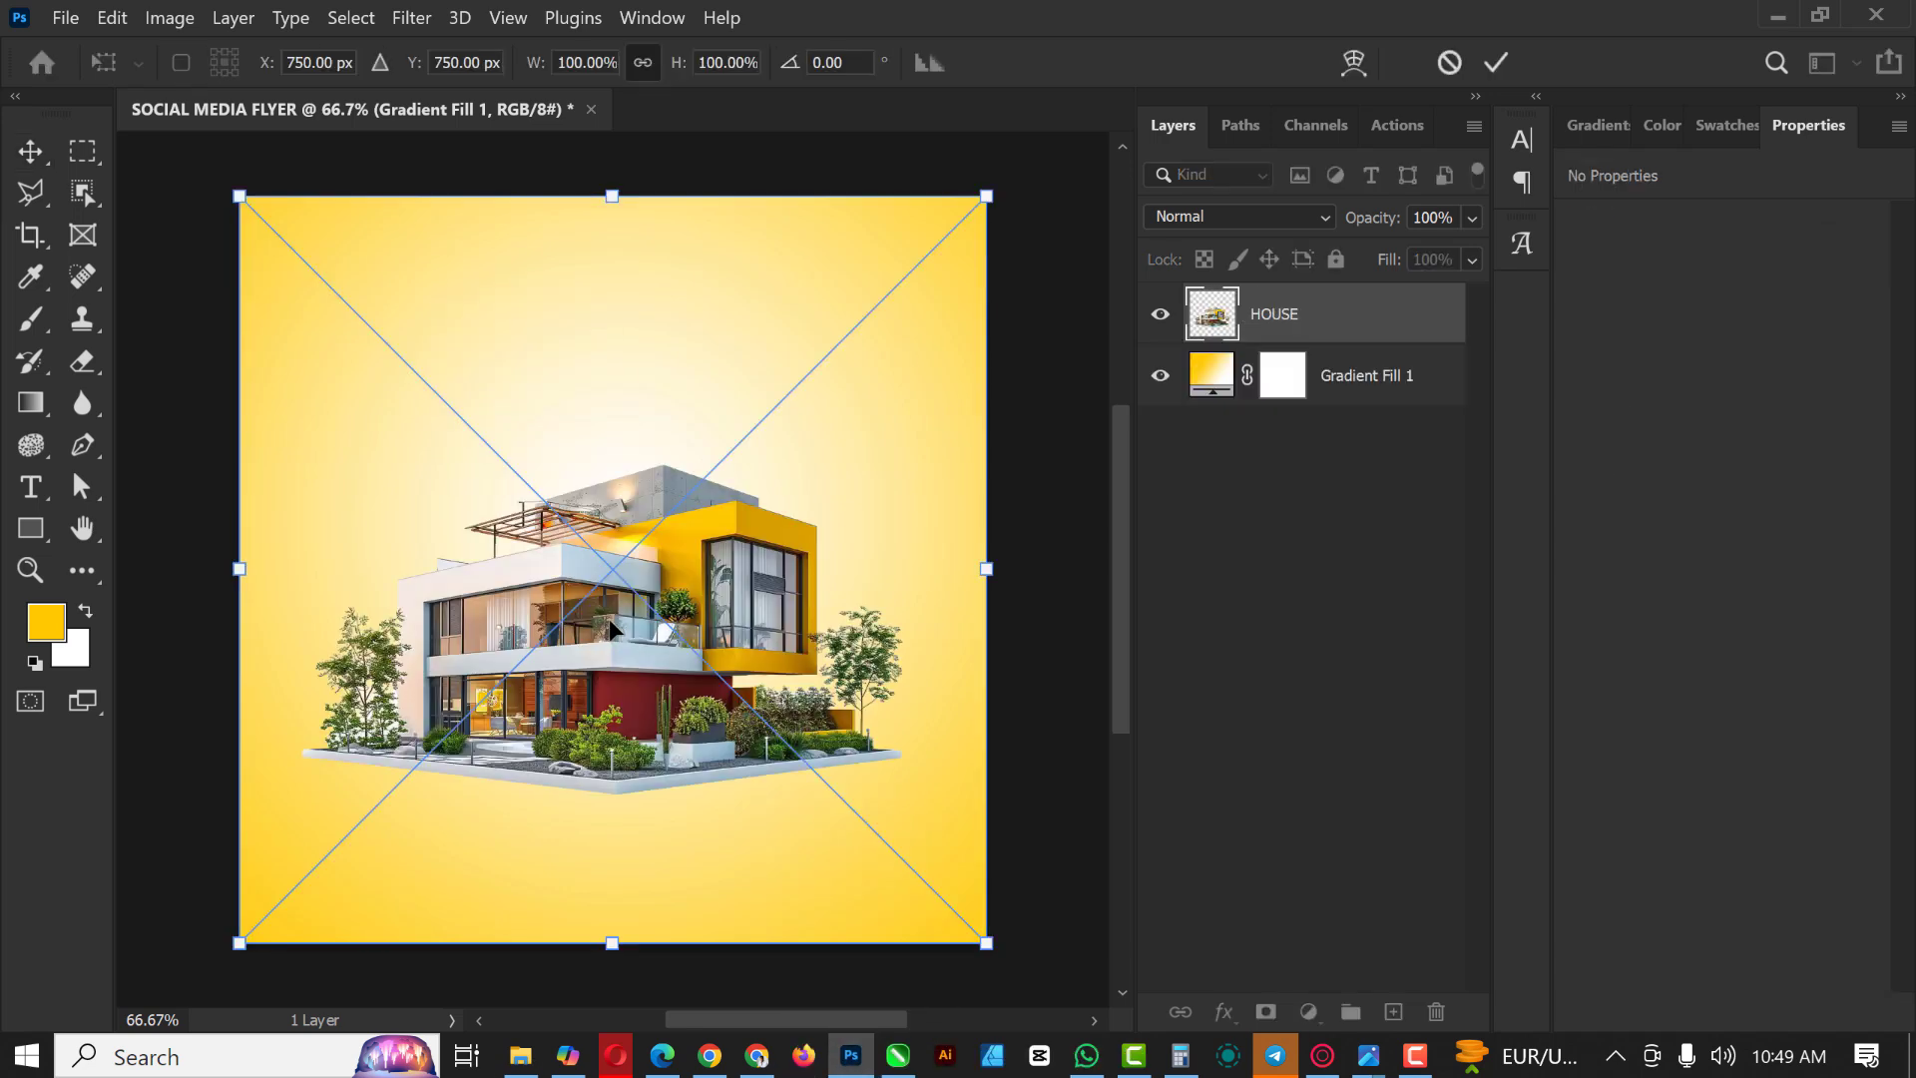
pyautogui.moveTo(984, 197); pyautogui.dragTo(942, 239)
pyautogui.moveTo(606, 626); pyautogui.dragTo(620, 627)
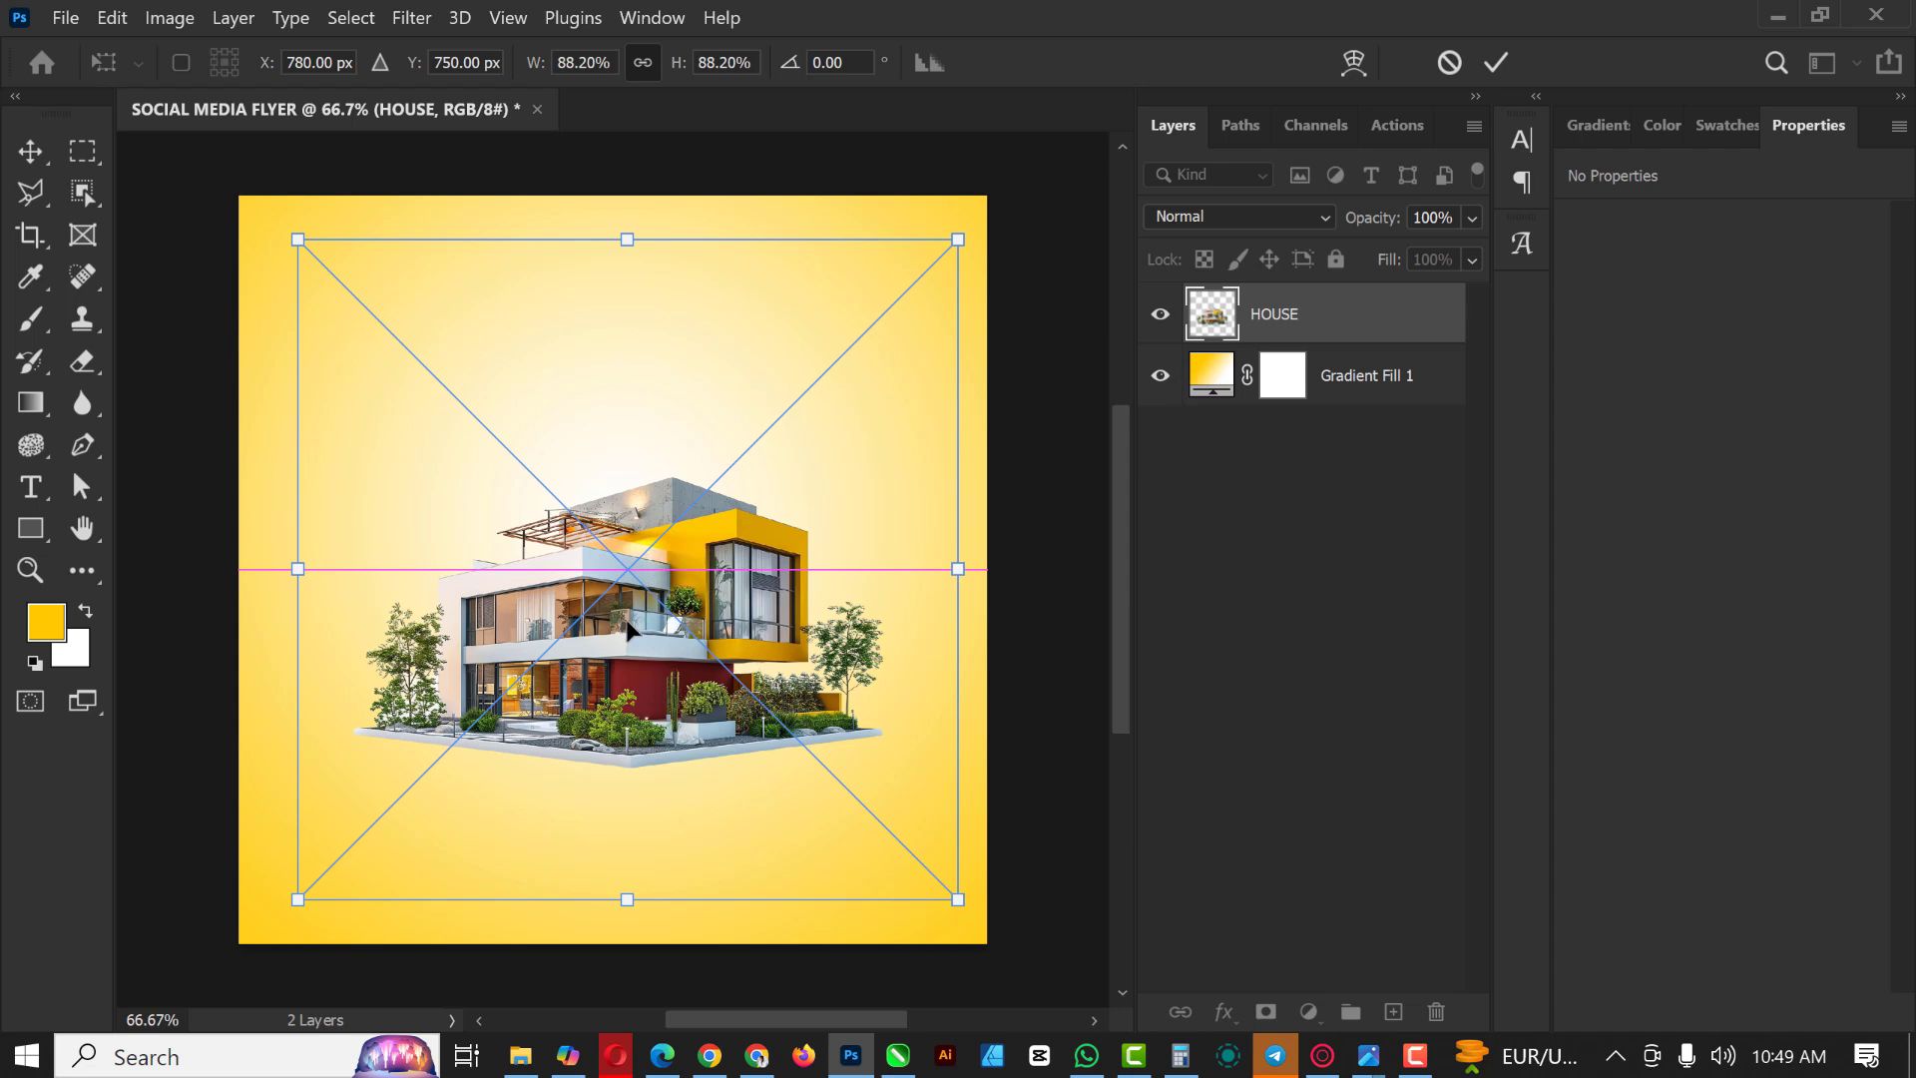
pyautogui.press('Return')
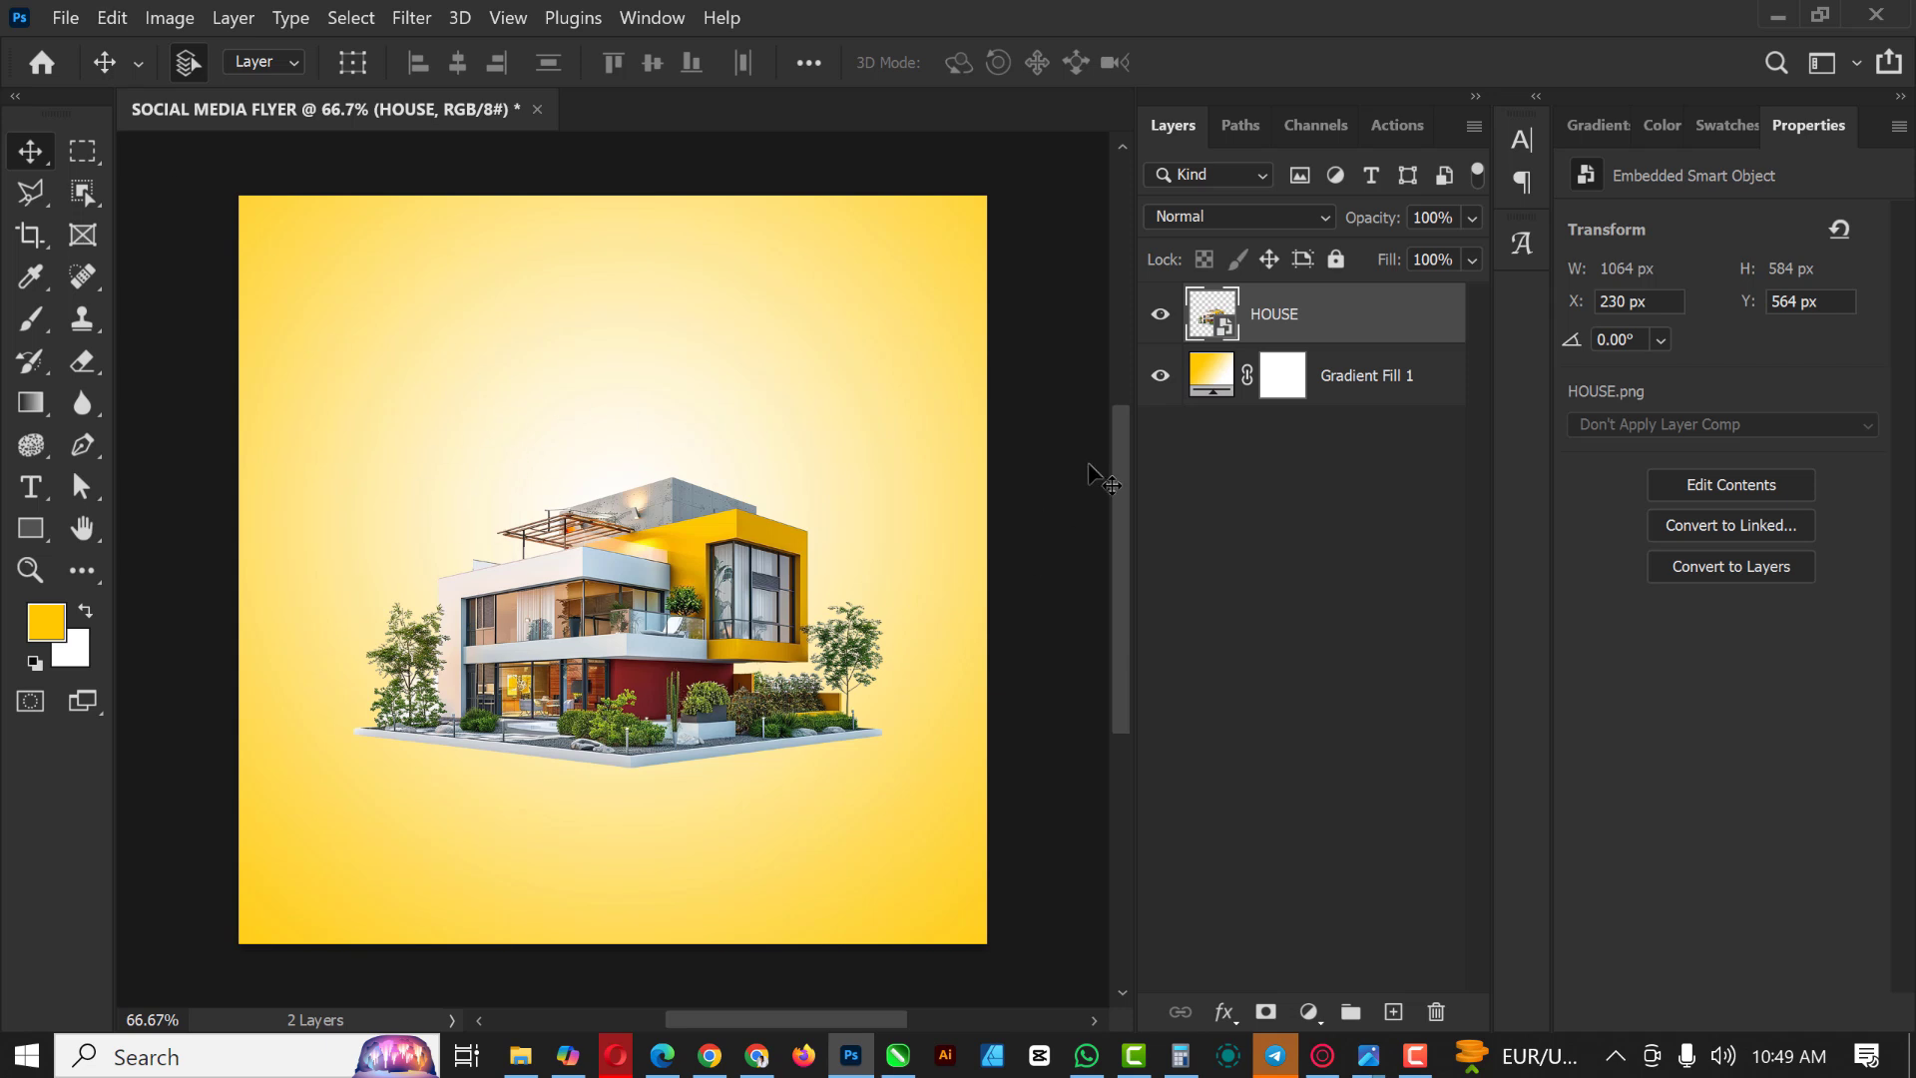
pyautogui.moveTo(630, 676); pyautogui.dragTo(619, 679)
# Step: Add an empty layer between the gradient fill and the house, and swap the colors so white is the foreground
pyautogui.click(1358, 383)
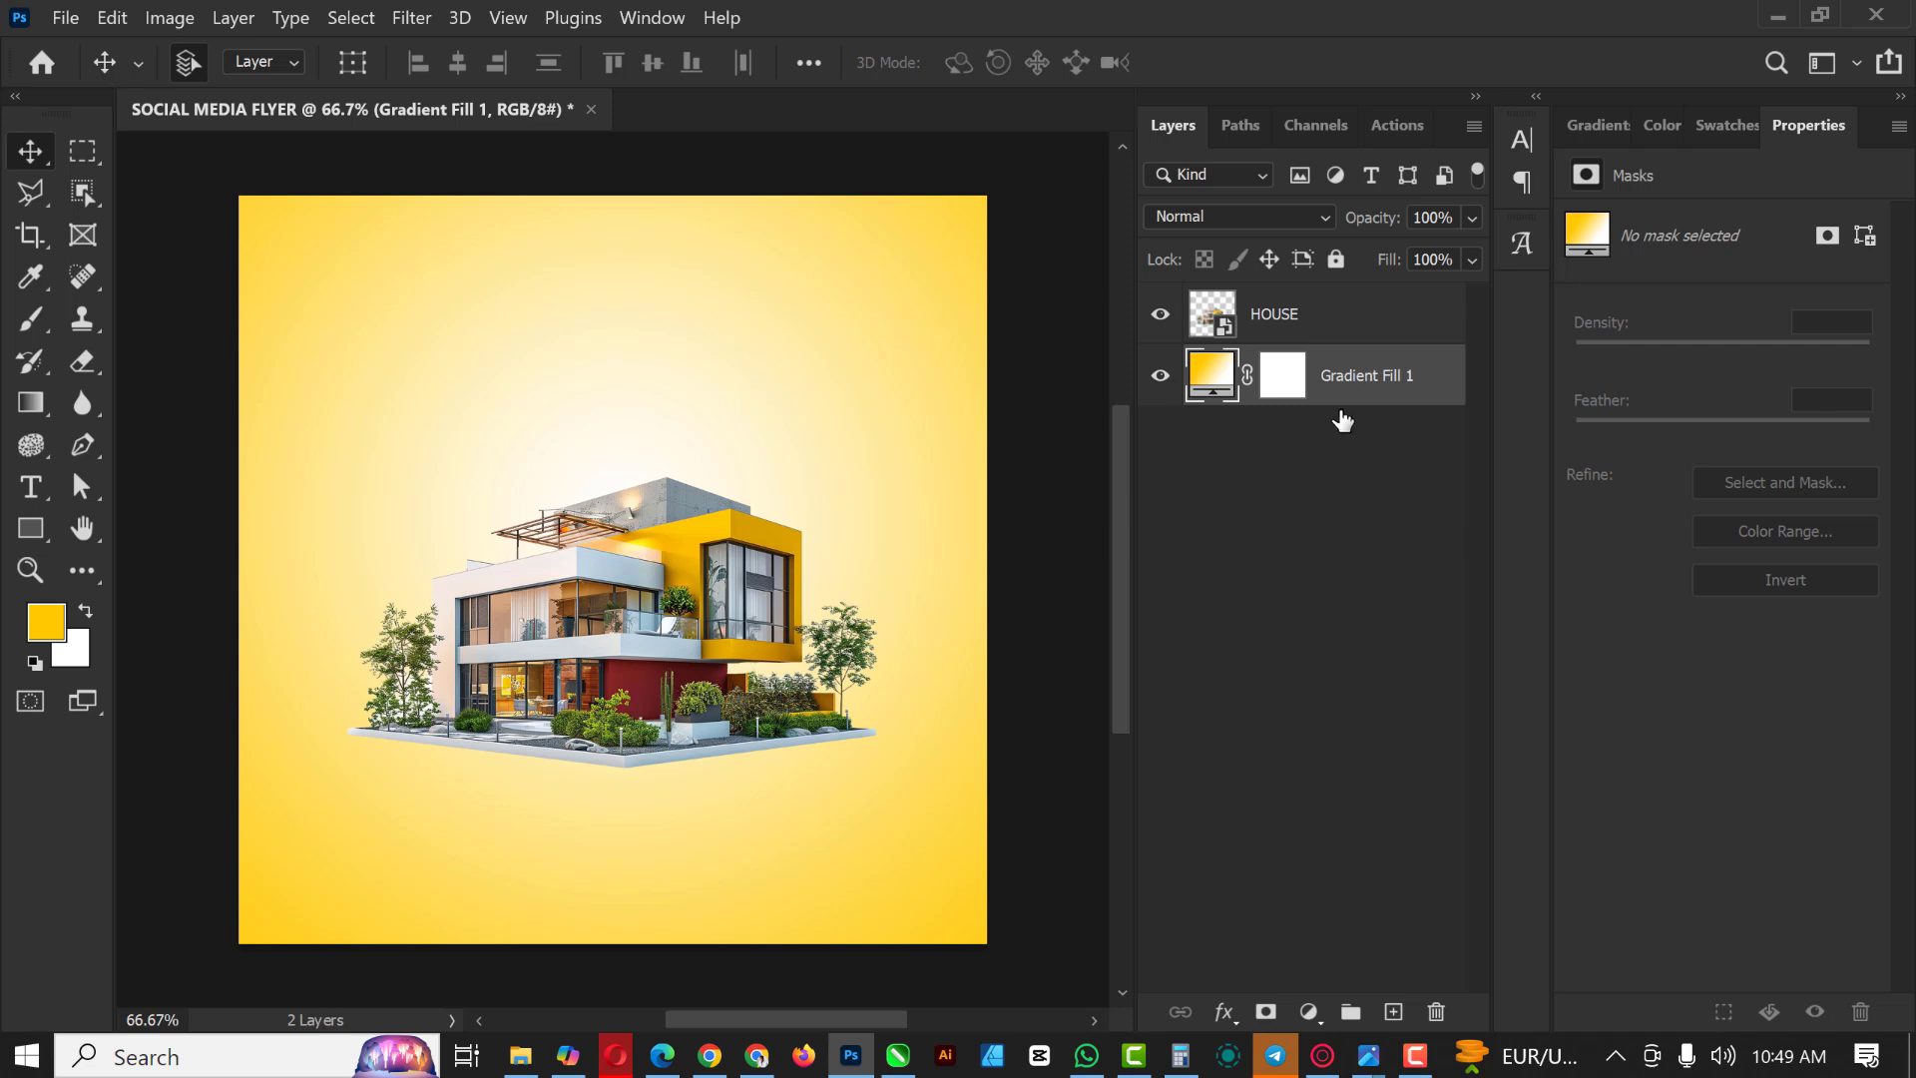
pyautogui.click(1394, 1012)
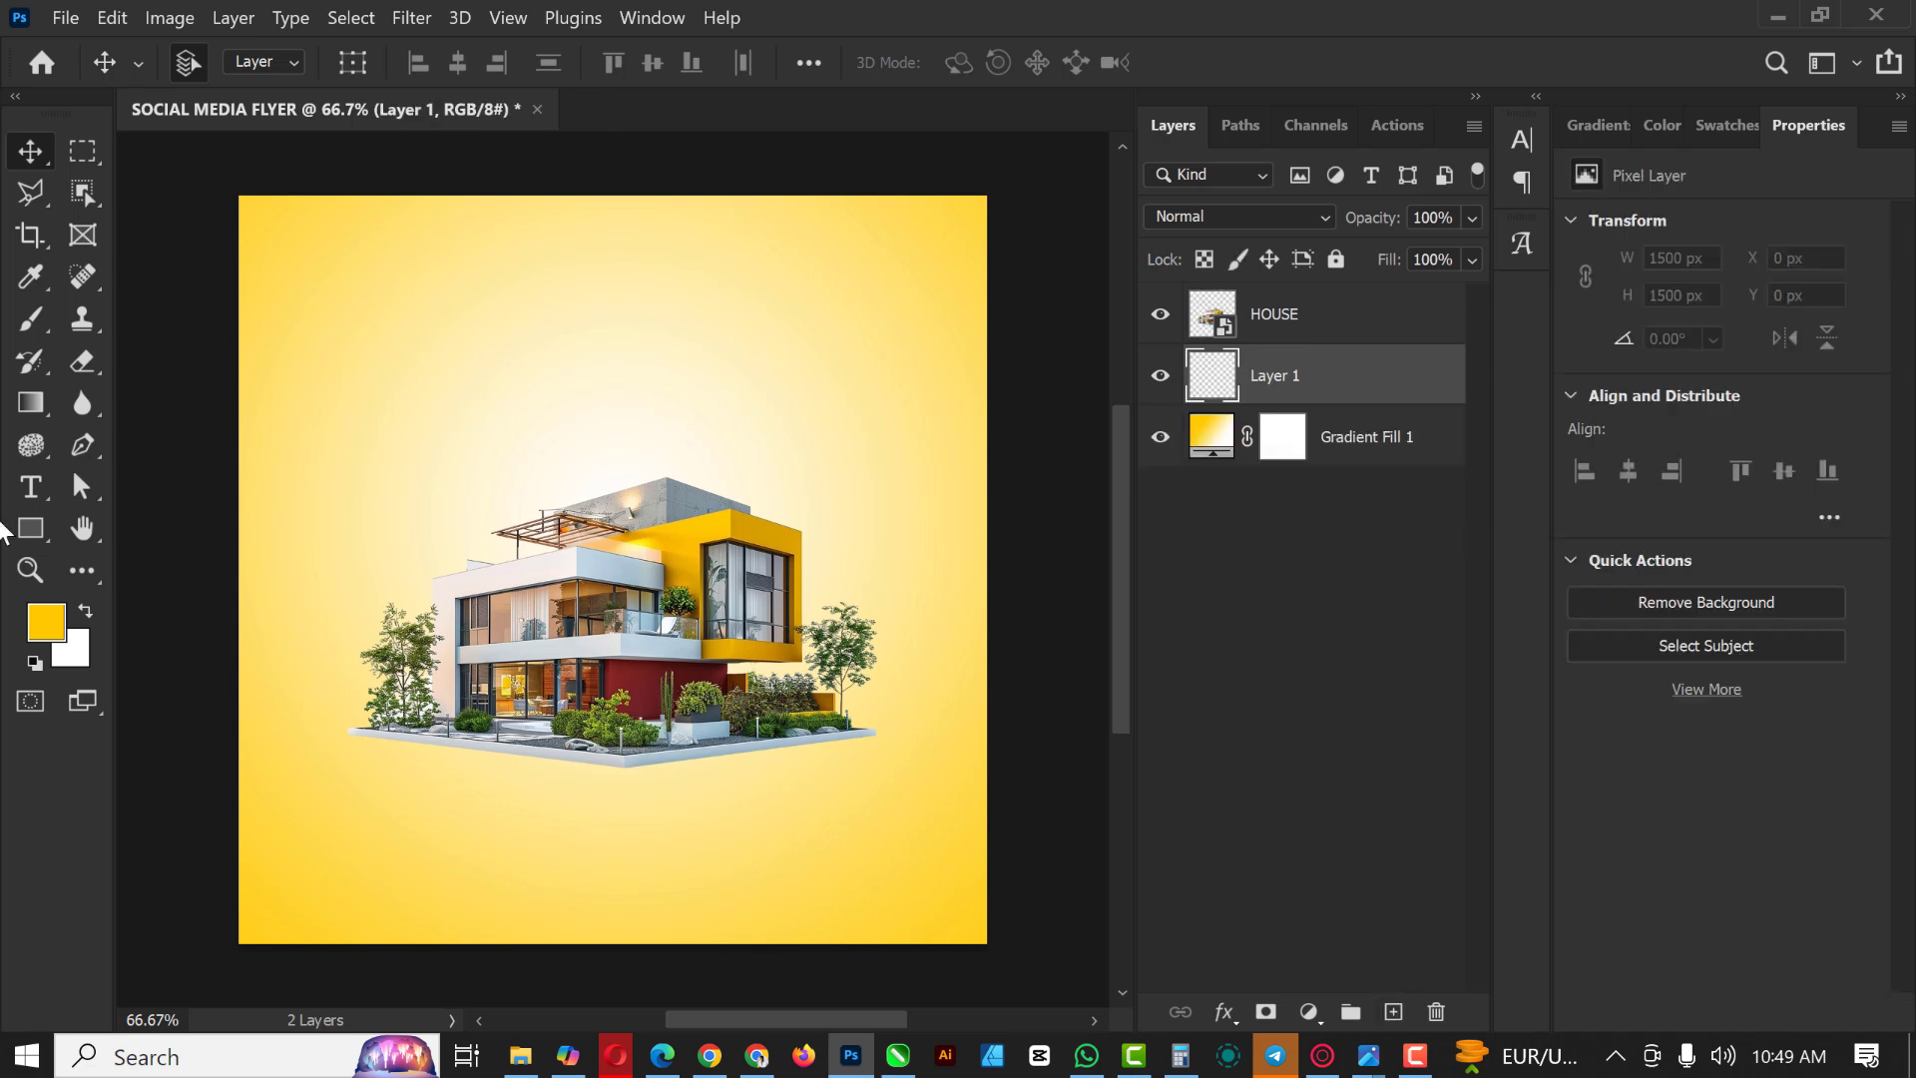
pyautogui.click(87, 610)
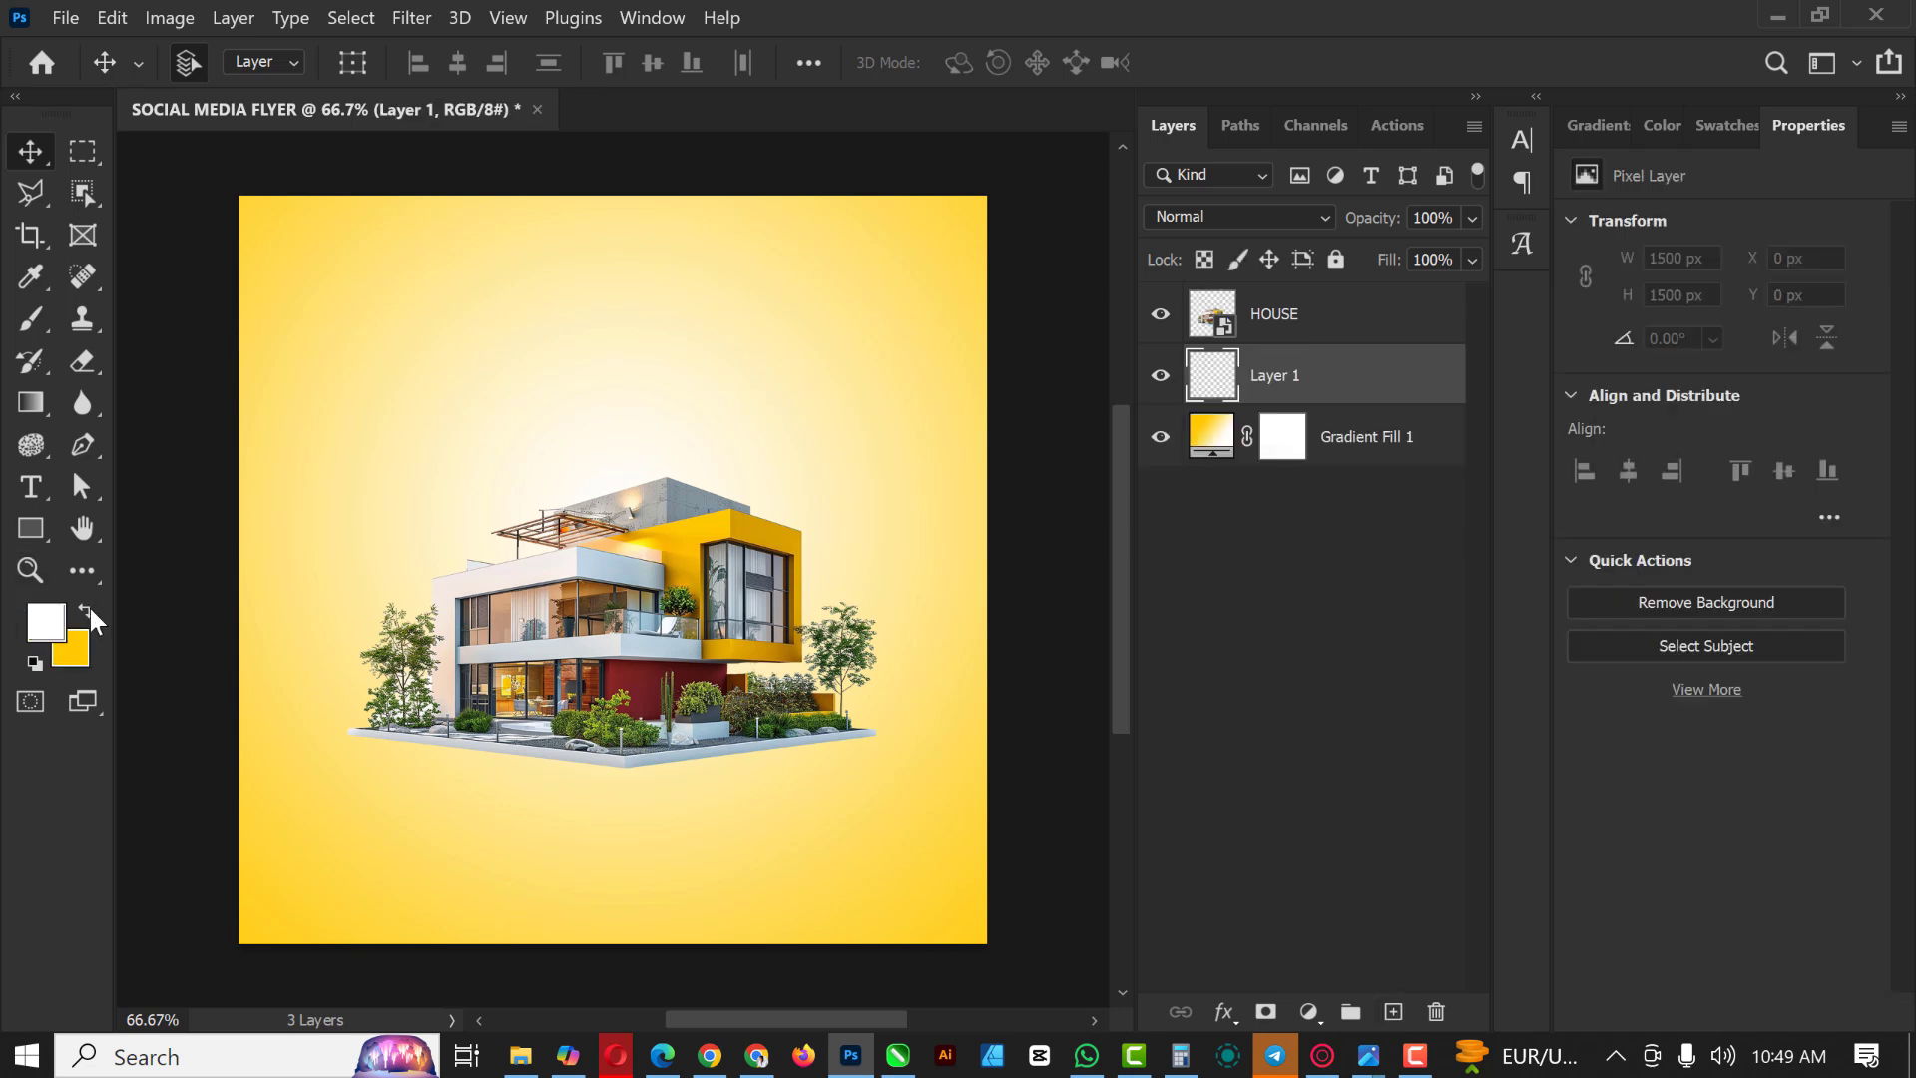
# Step: Set up the Brush tool with the Soft Round Pressure Opacity and Flow preset from General Brushes
pyautogui.click(33, 314)
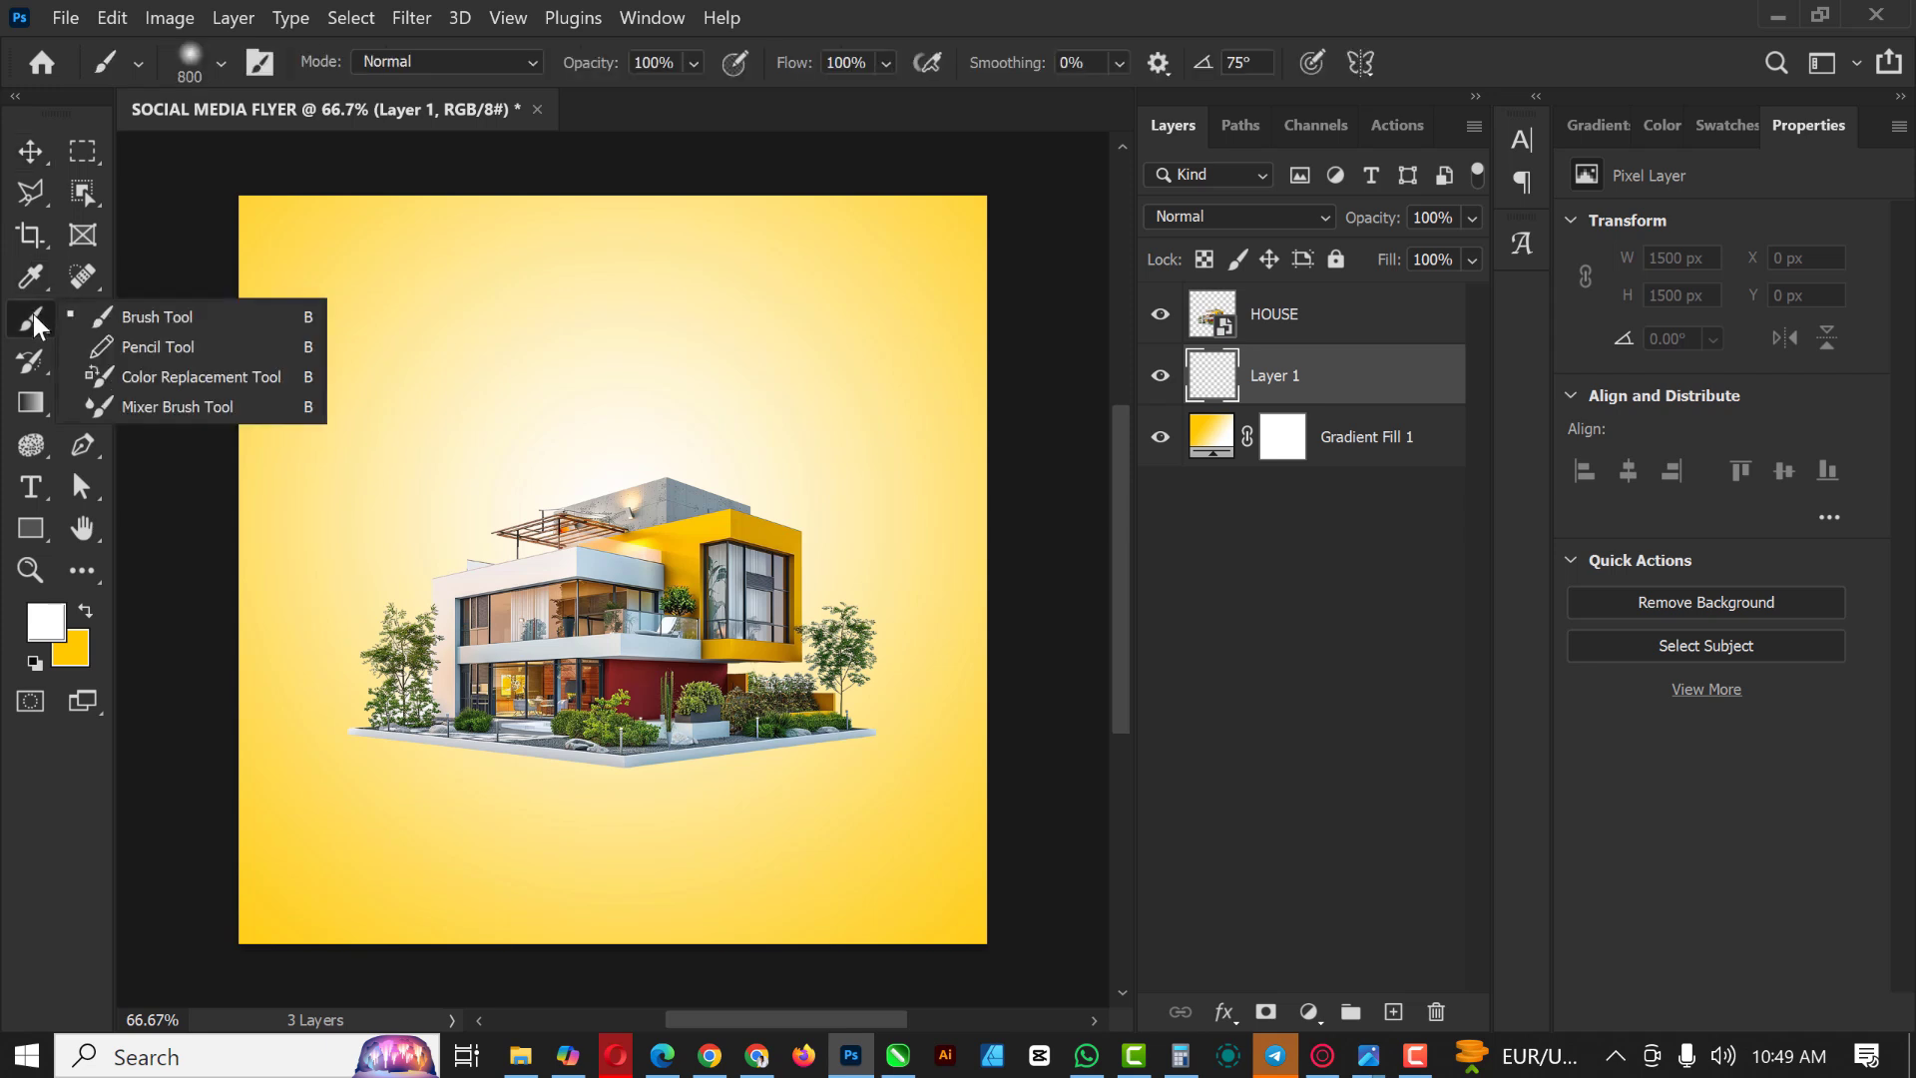
pyautogui.click(158, 321)
pyautogui.click(220, 66)
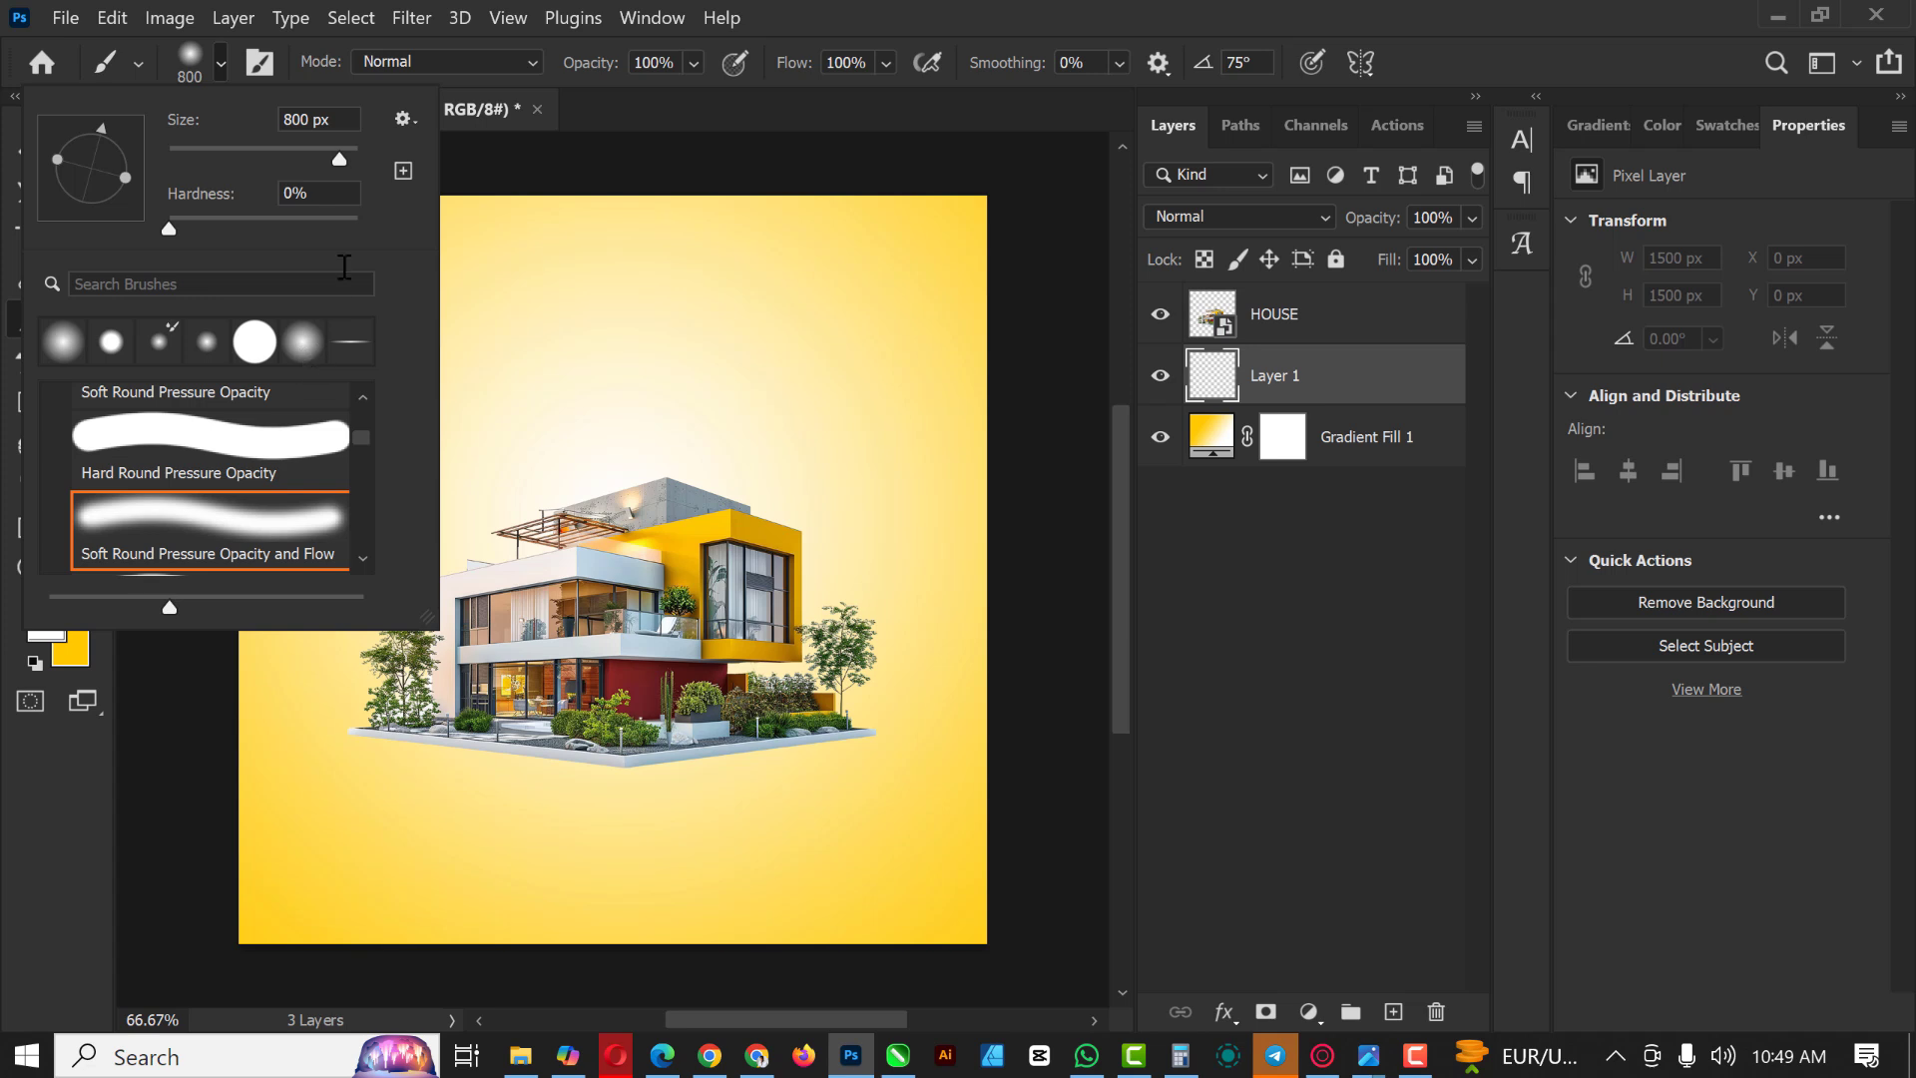
pyautogui.moveTo(355, 429); pyautogui.dragTo(357, 397)
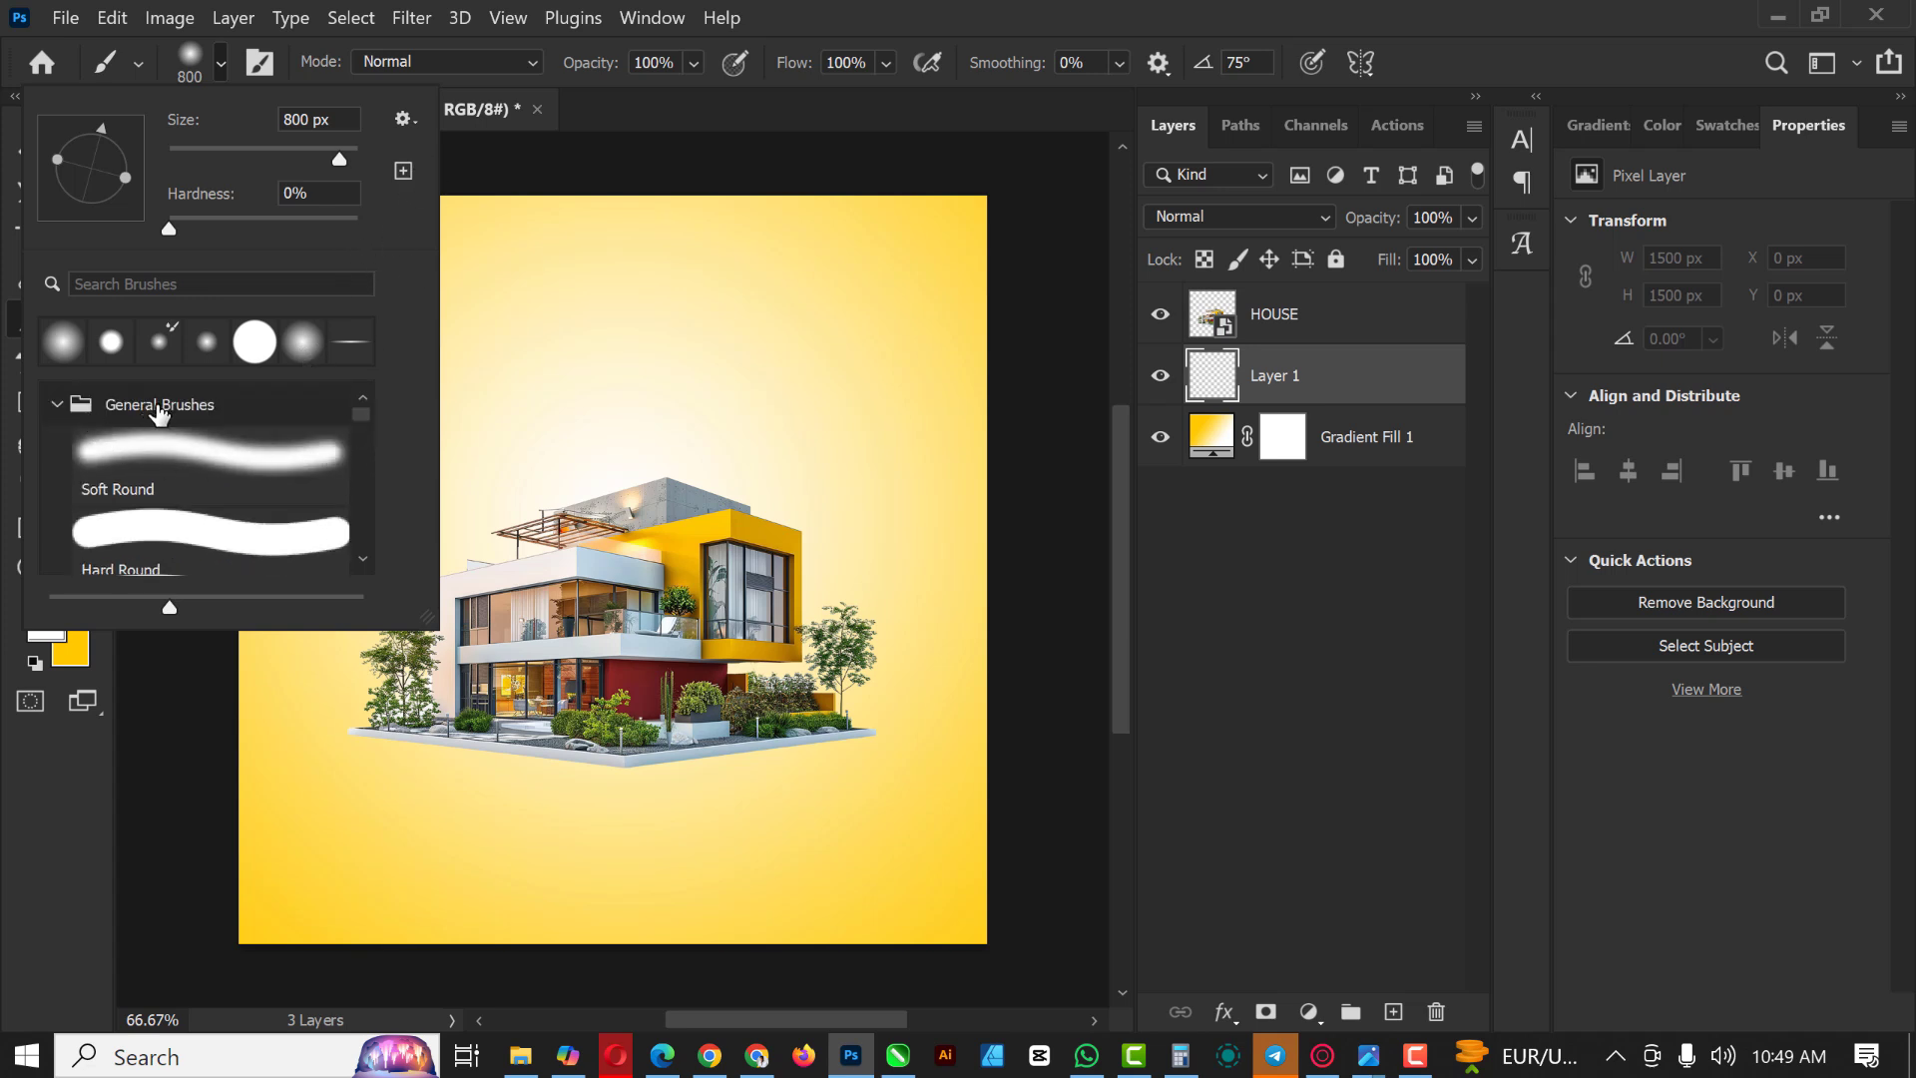
pyautogui.scroll(-5, 174, 459)
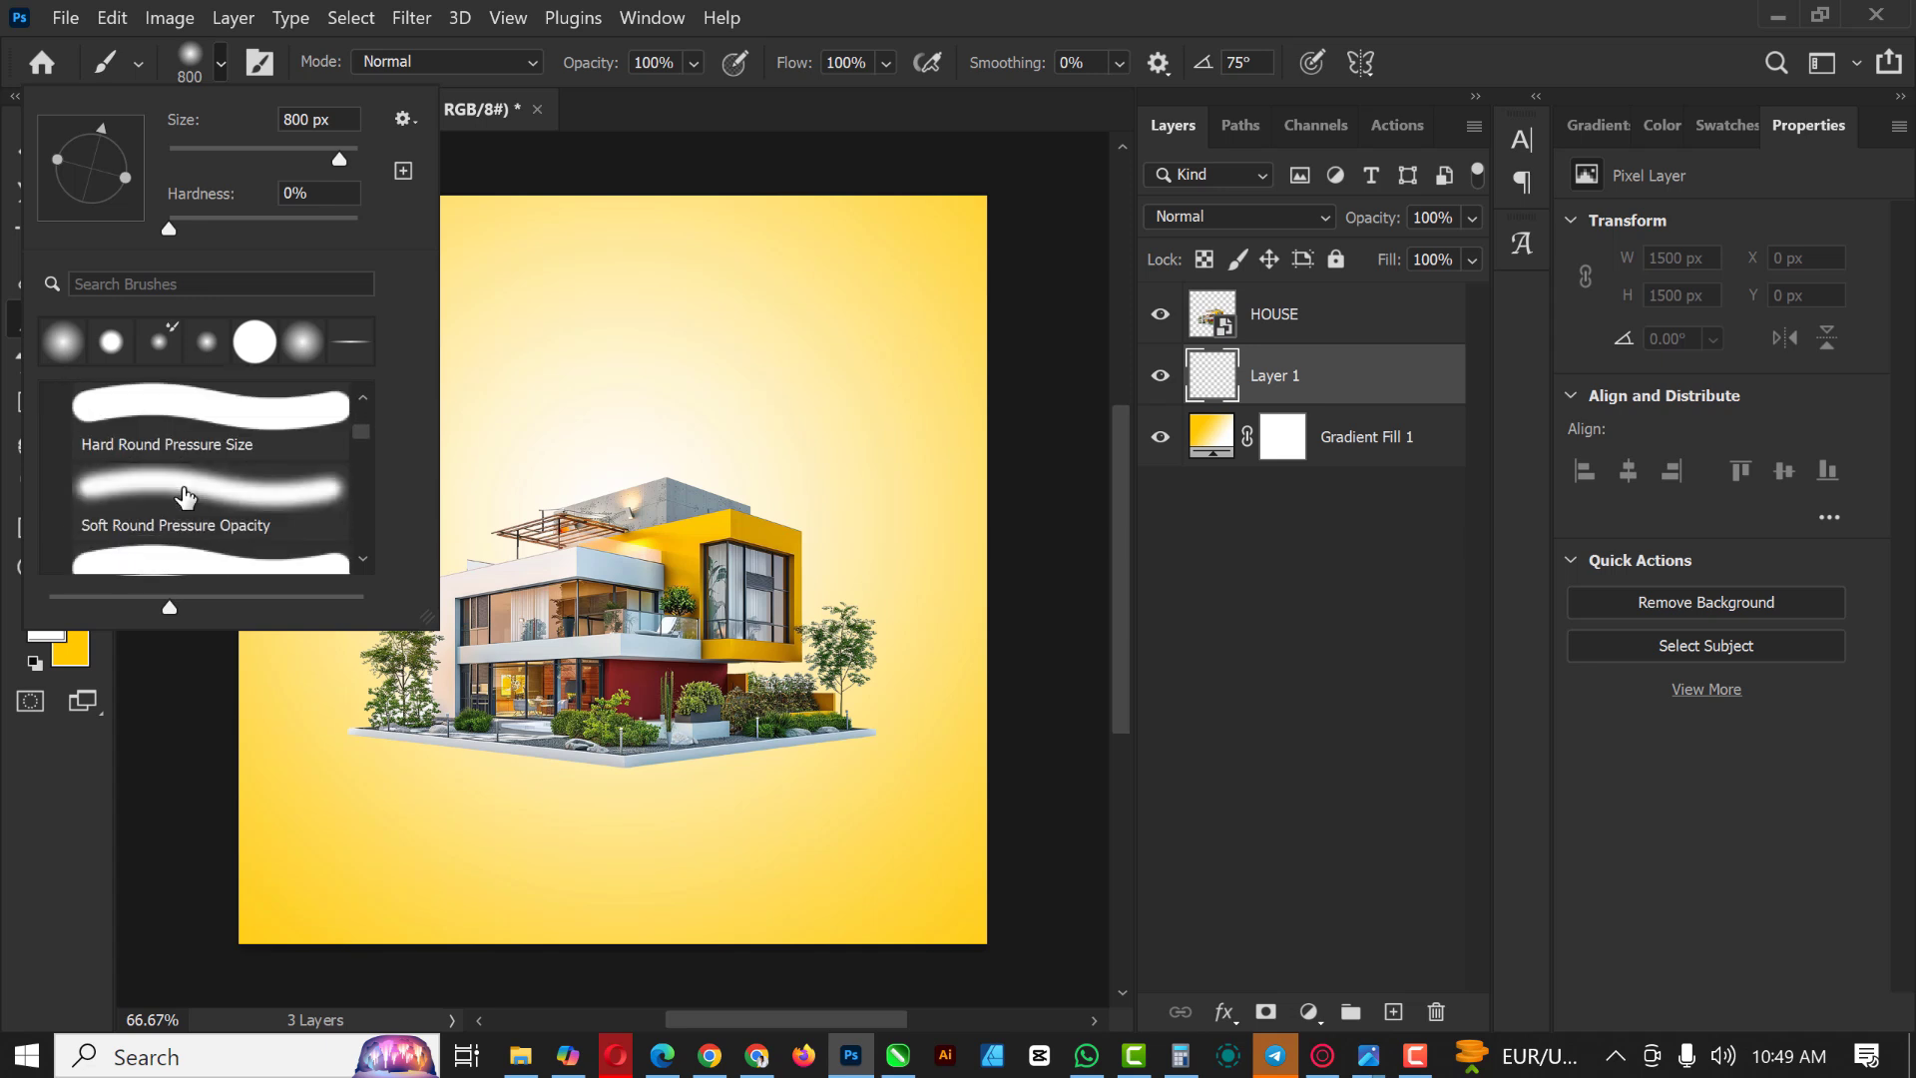
pyautogui.scroll(-3, 185, 499)
pyautogui.scroll(3, 194, 479)
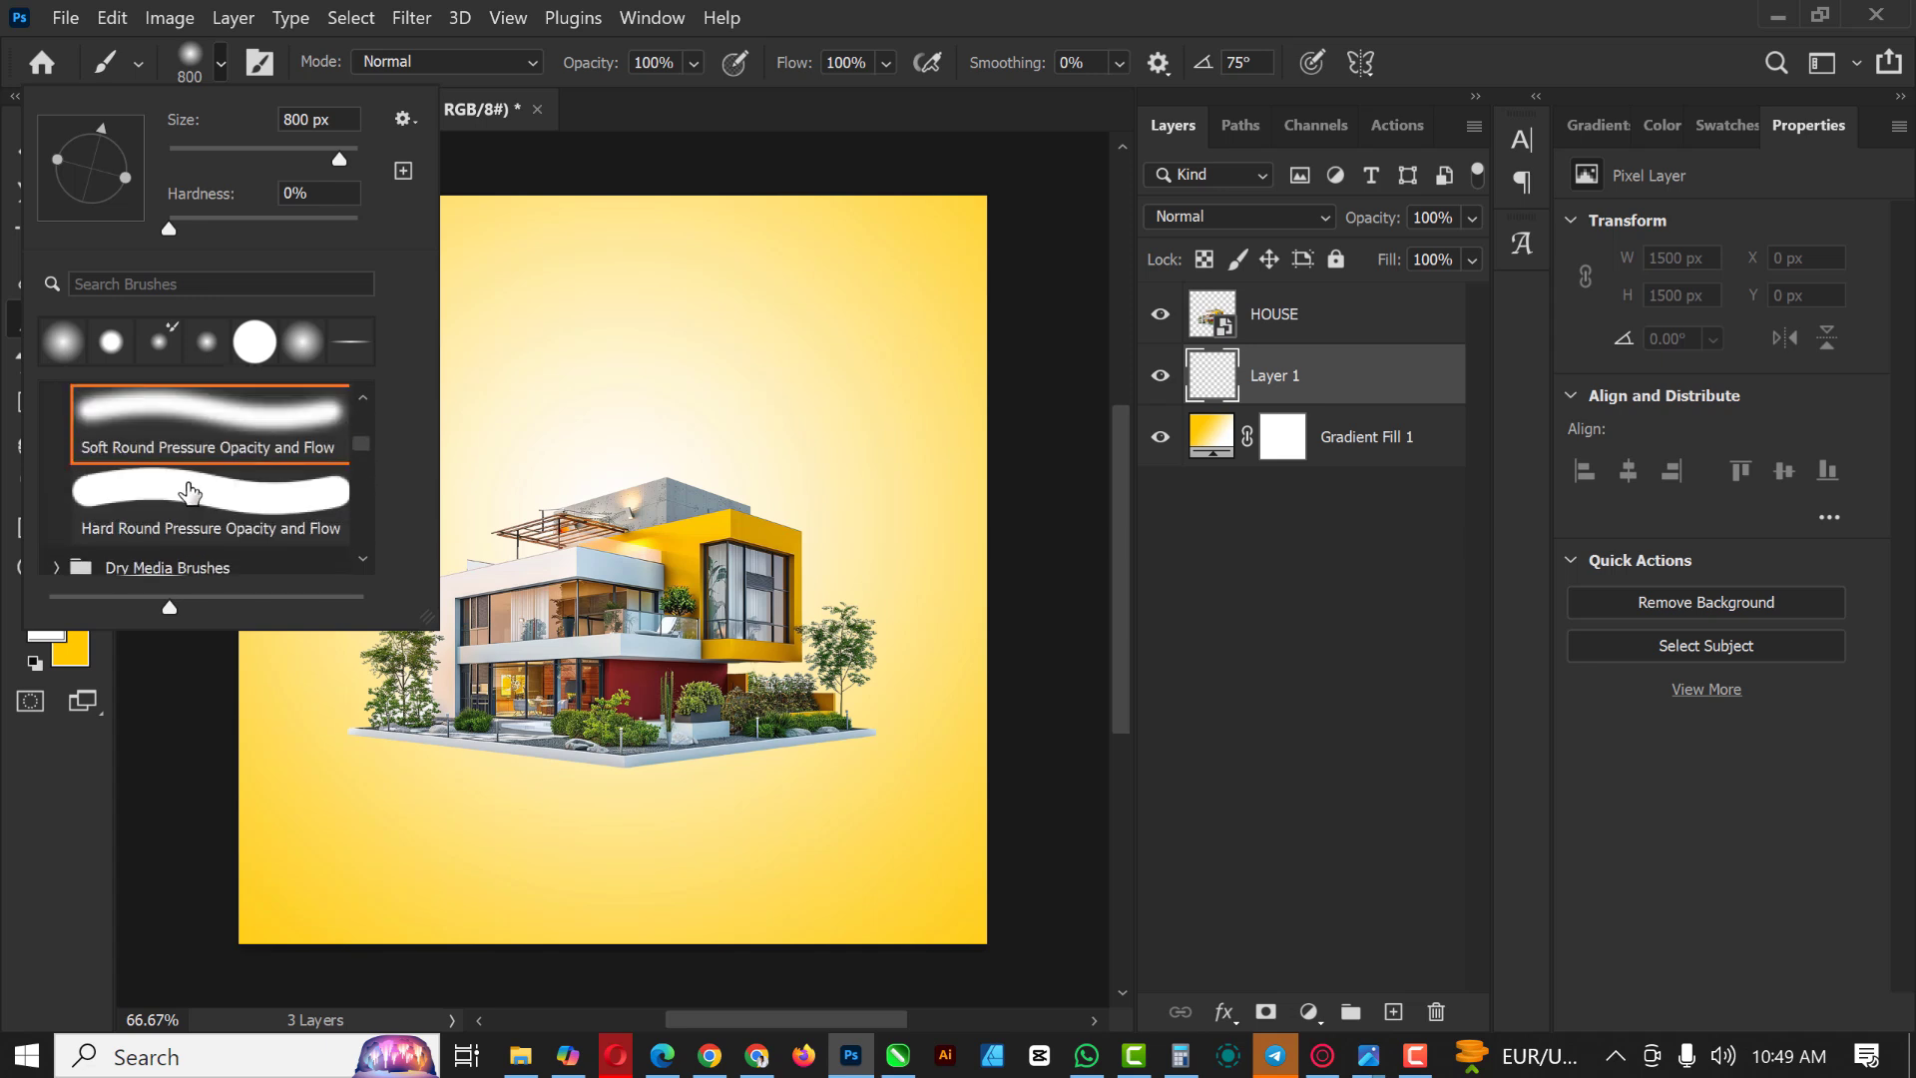
pyautogui.click(221, 427)
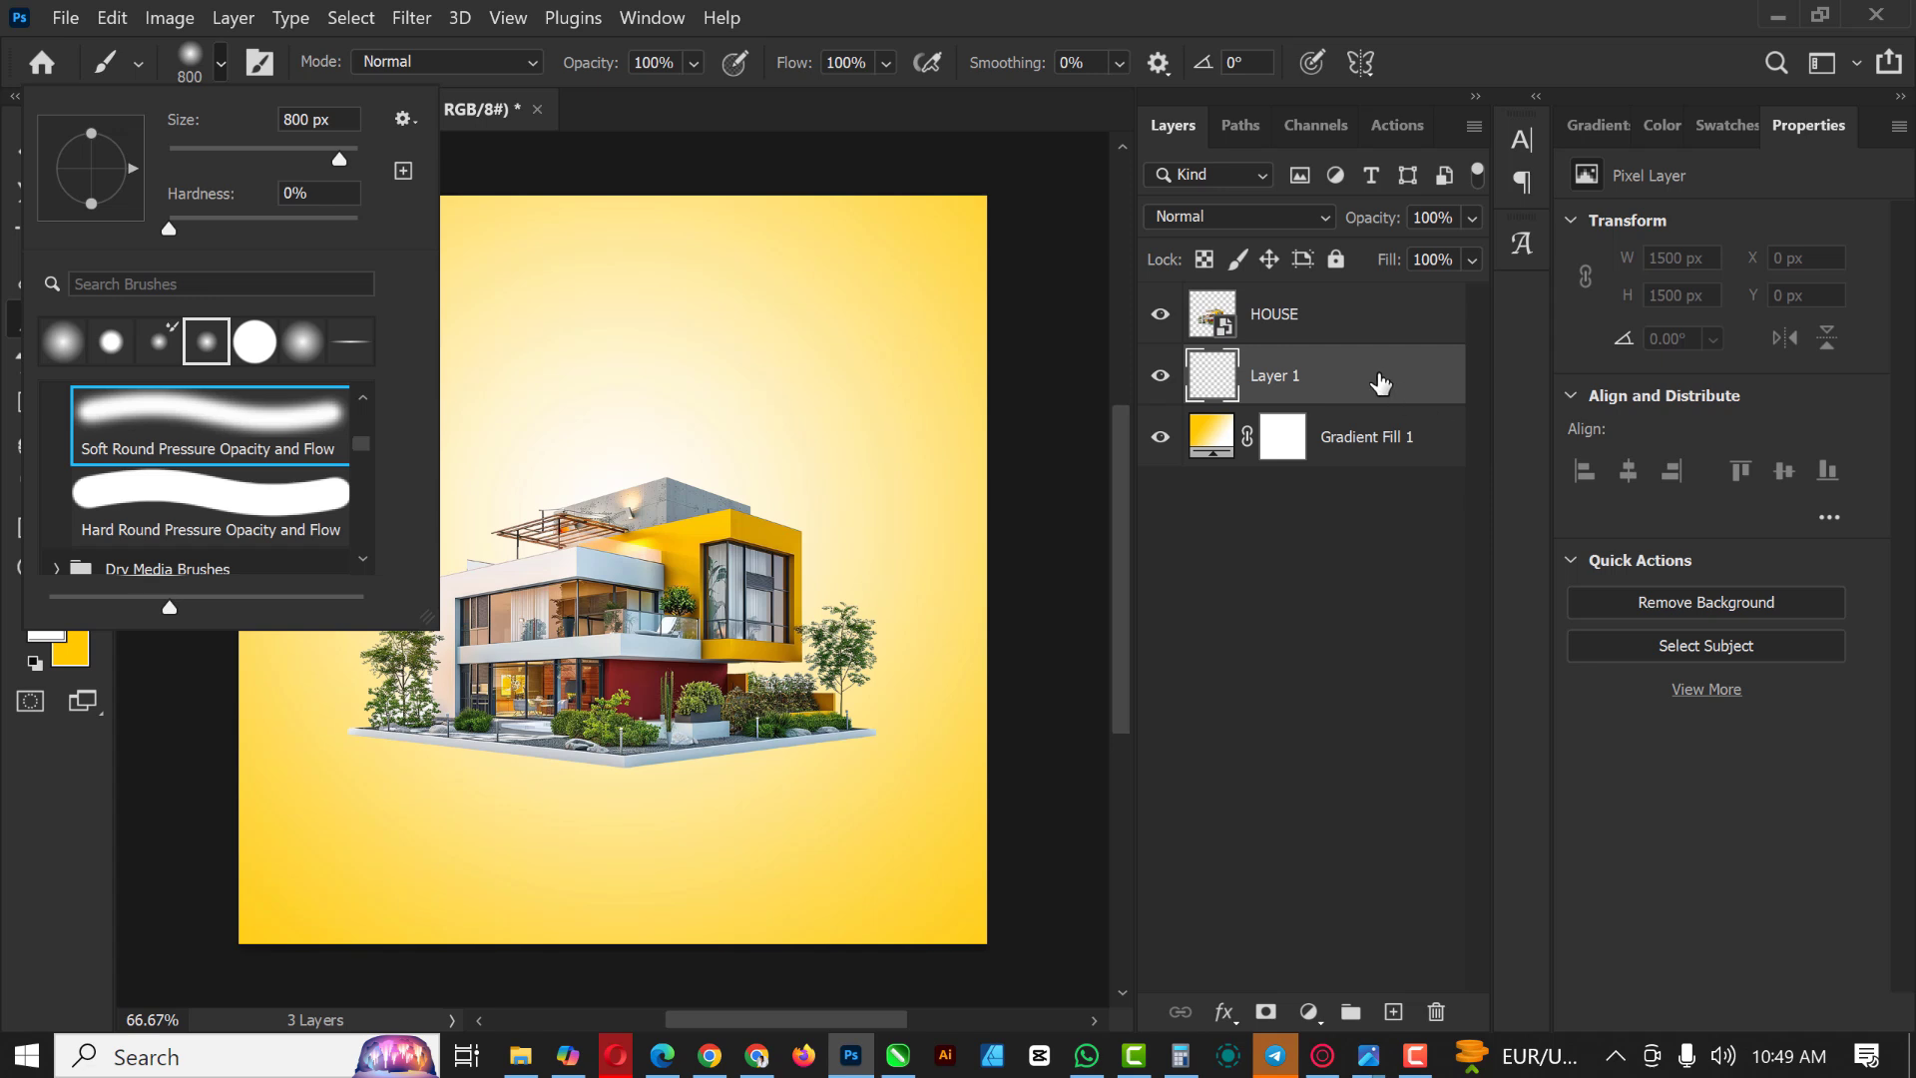
pyautogui.click(485, 437)
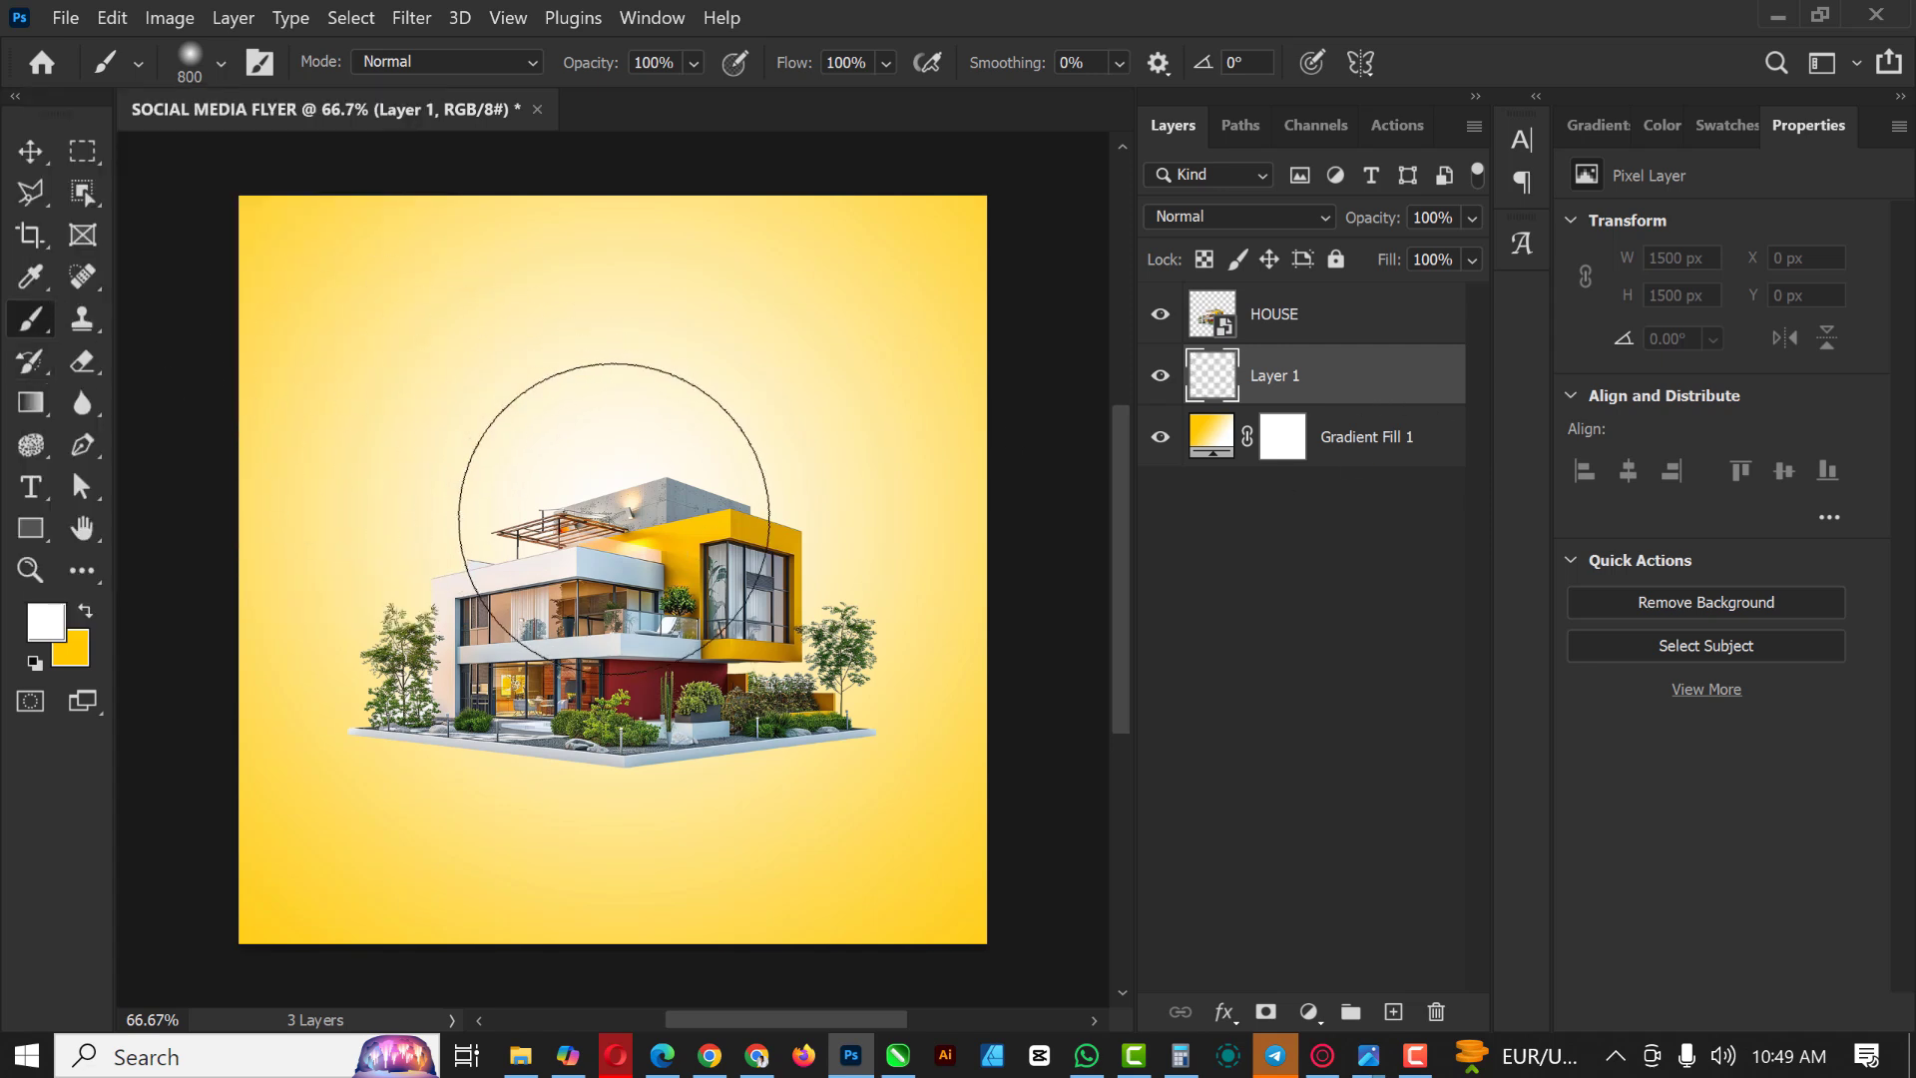
# Step: Paint a soft white glow behind the house with a 1200 px brush and set its layer to Screen blending
pyautogui.press(']')
pyautogui.press(']')
pyautogui.press(']')
pyautogui.press(']')
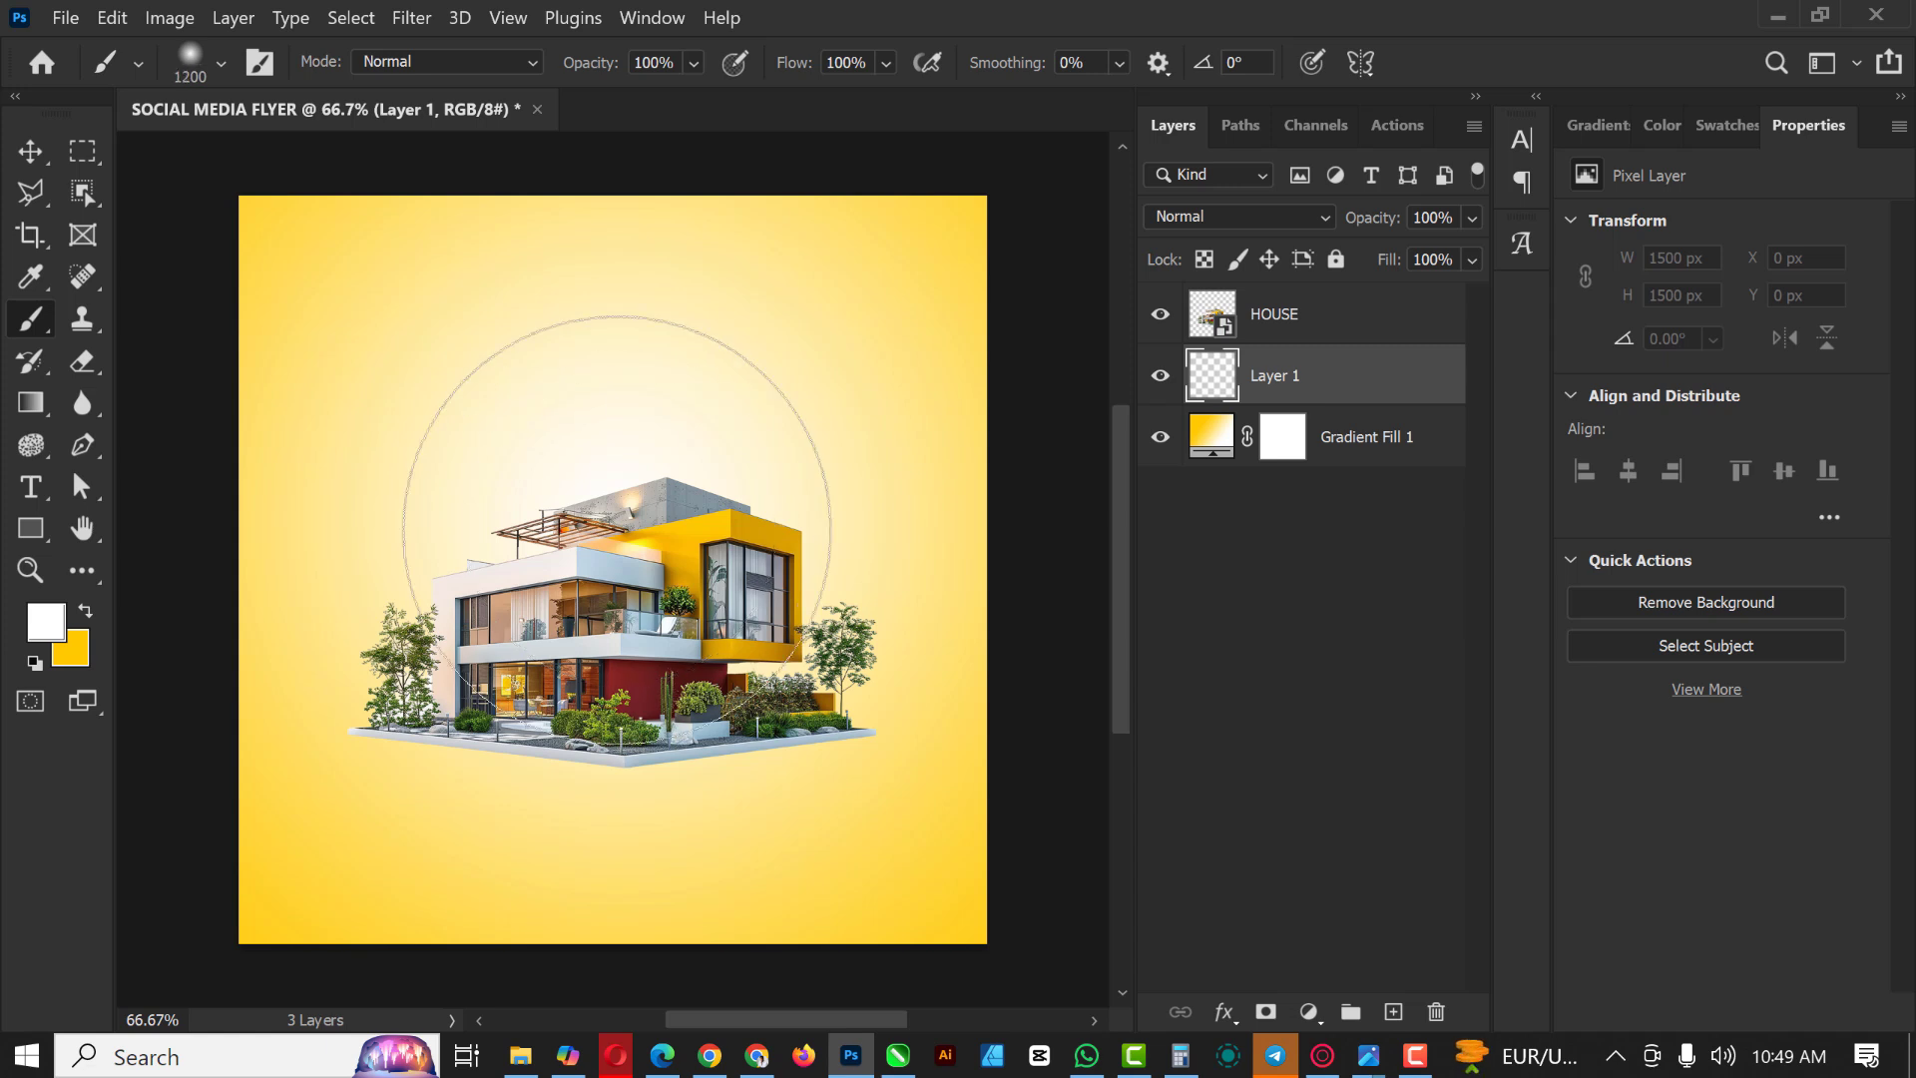
pyautogui.moveTo(600, 533)
pyautogui.mouseDown()
pyautogui.moveTo(529, 559)
pyautogui.moveTo(638, 539)
pyautogui.moveTo(686, 588)
pyautogui.moveTo(684, 406)
pyautogui.moveTo(492, 535)
pyautogui.moveTo(685, 394)
pyautogui.moveTo(469, 696)
pyautogui.moveTo(619, 214)
pyautogui.mouseUp()
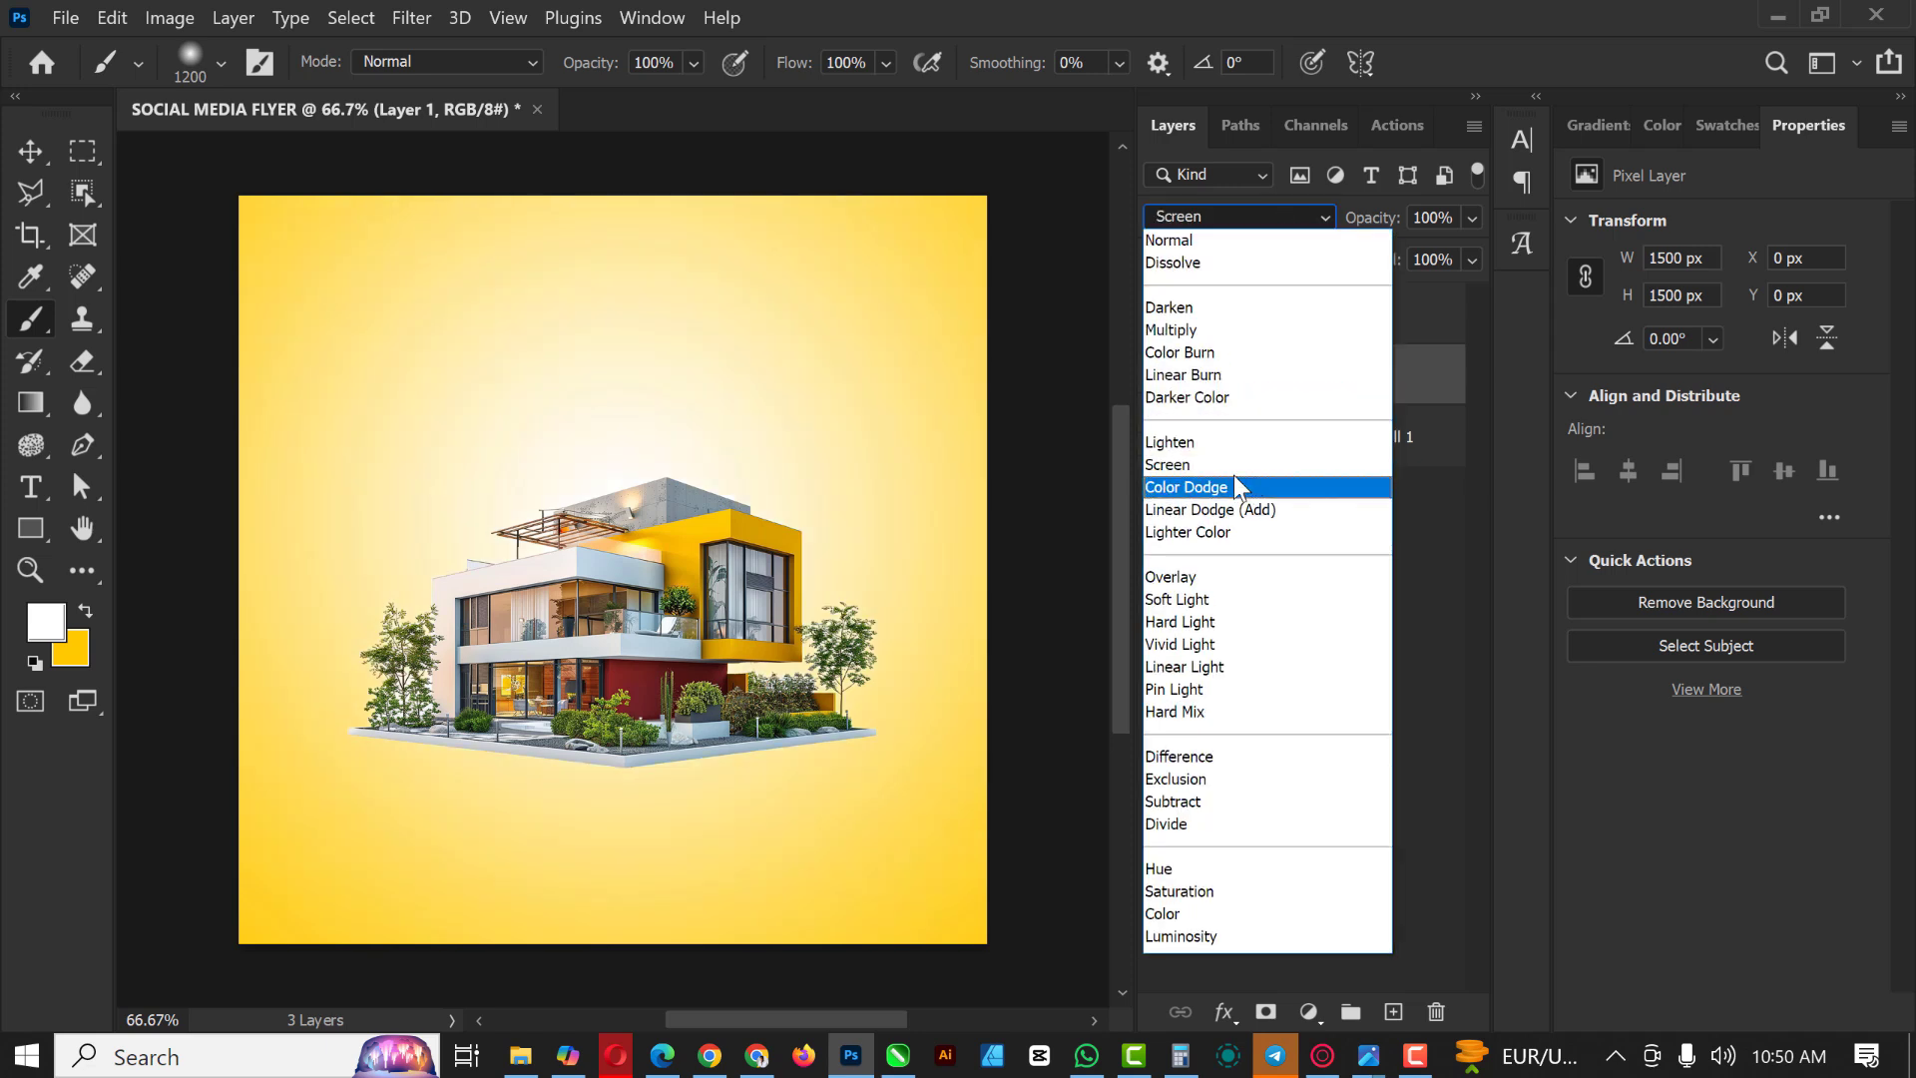
pyautogui.click(1217, 465)
pyautogui.click(32, 162)
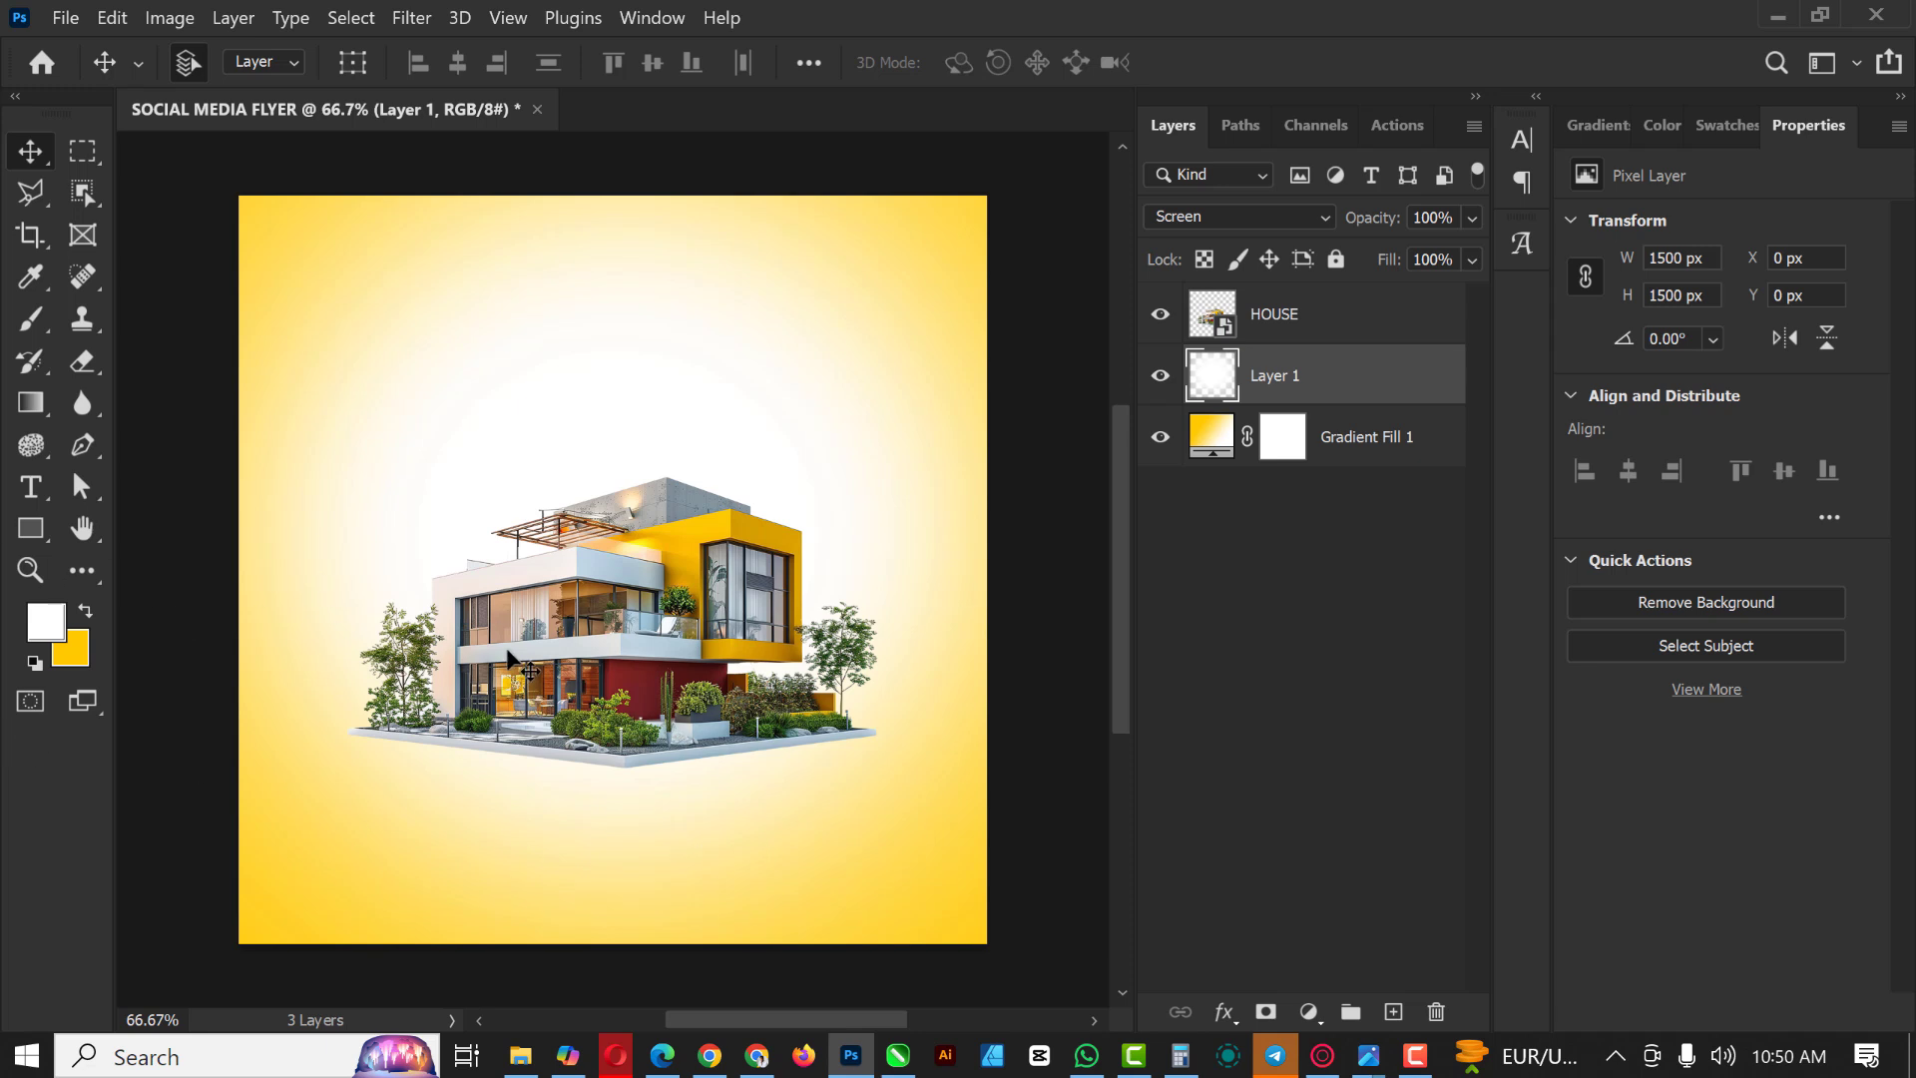
# Step: Draw a rectangle about 701 by 819 px behind the house and fill it with dark red 7e1e1a, based on the house's red wall
pyautogui.click(30, 527)
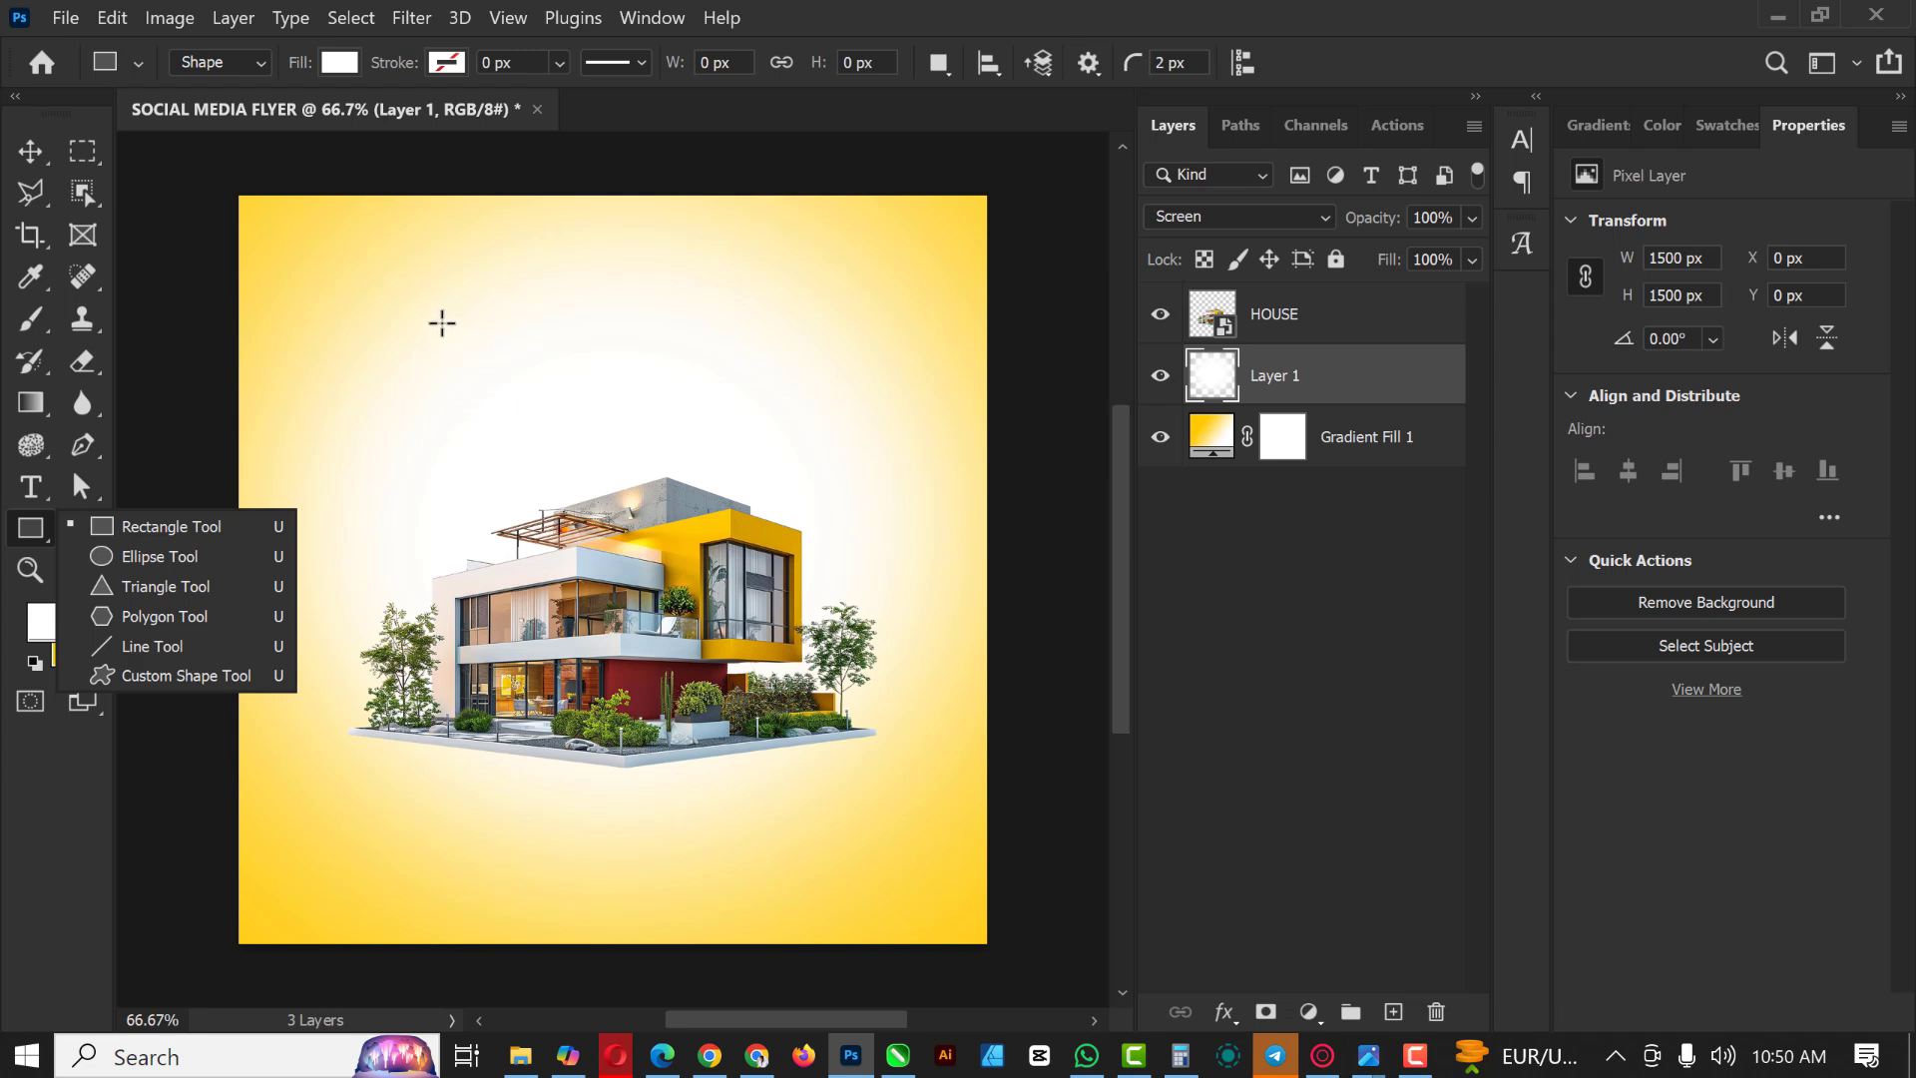
pyautogui.moveTo(442, 321); pyautogui.dragTo(790, 731)
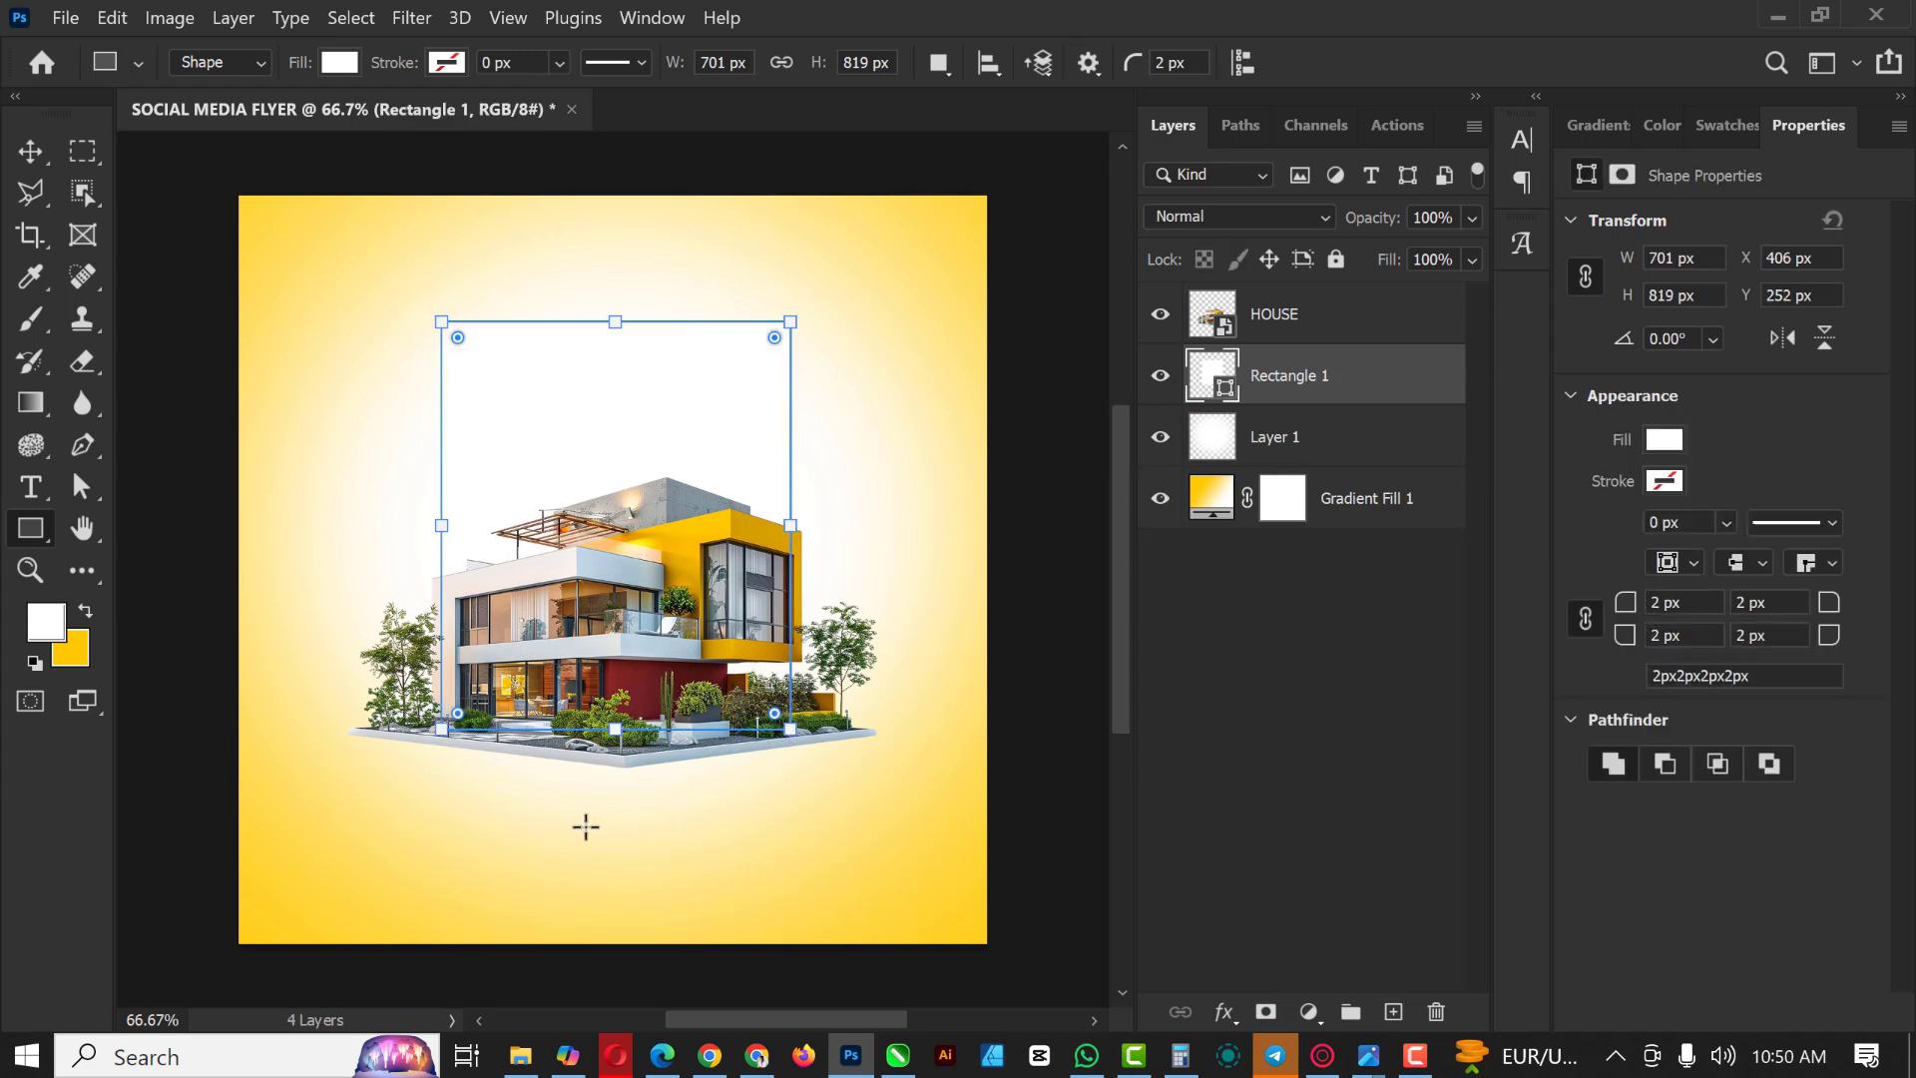
pyautogui.doubleClick(1225, 396)
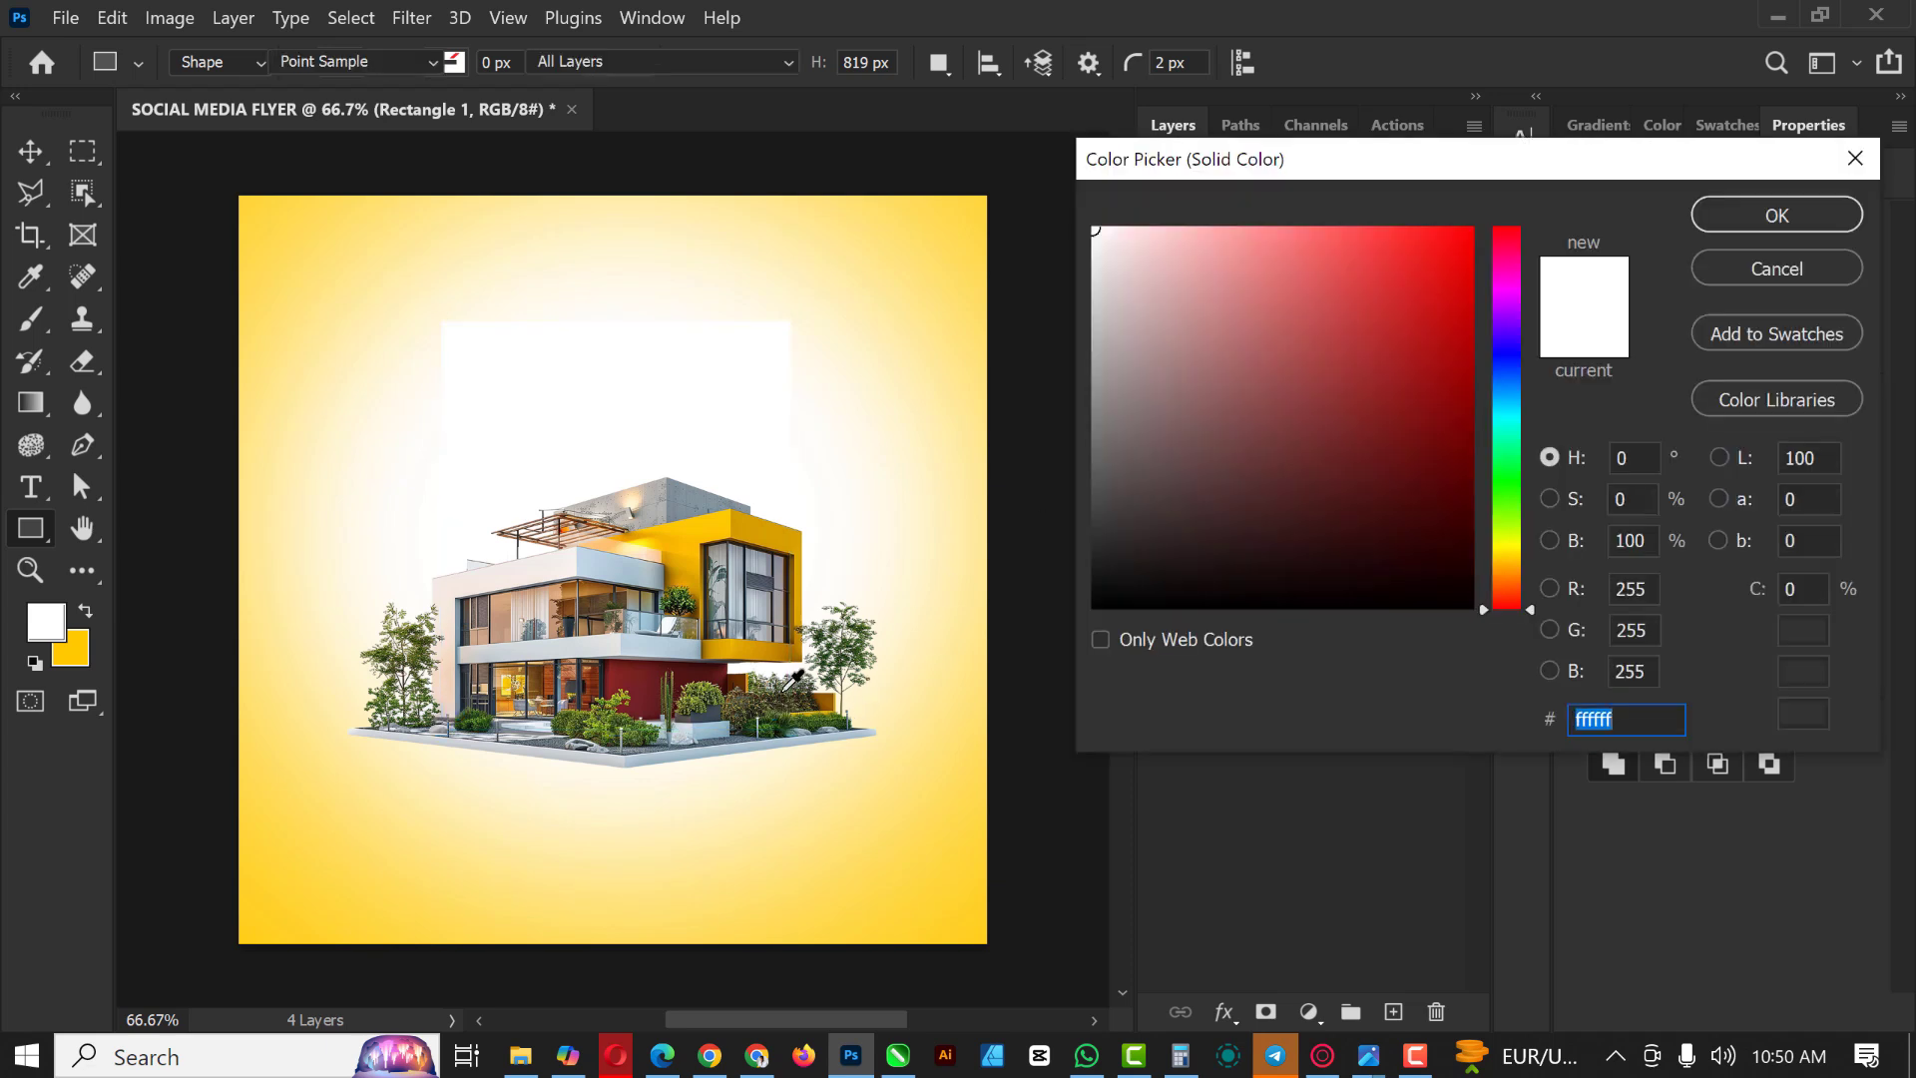
pyautogui.click(643, 676)
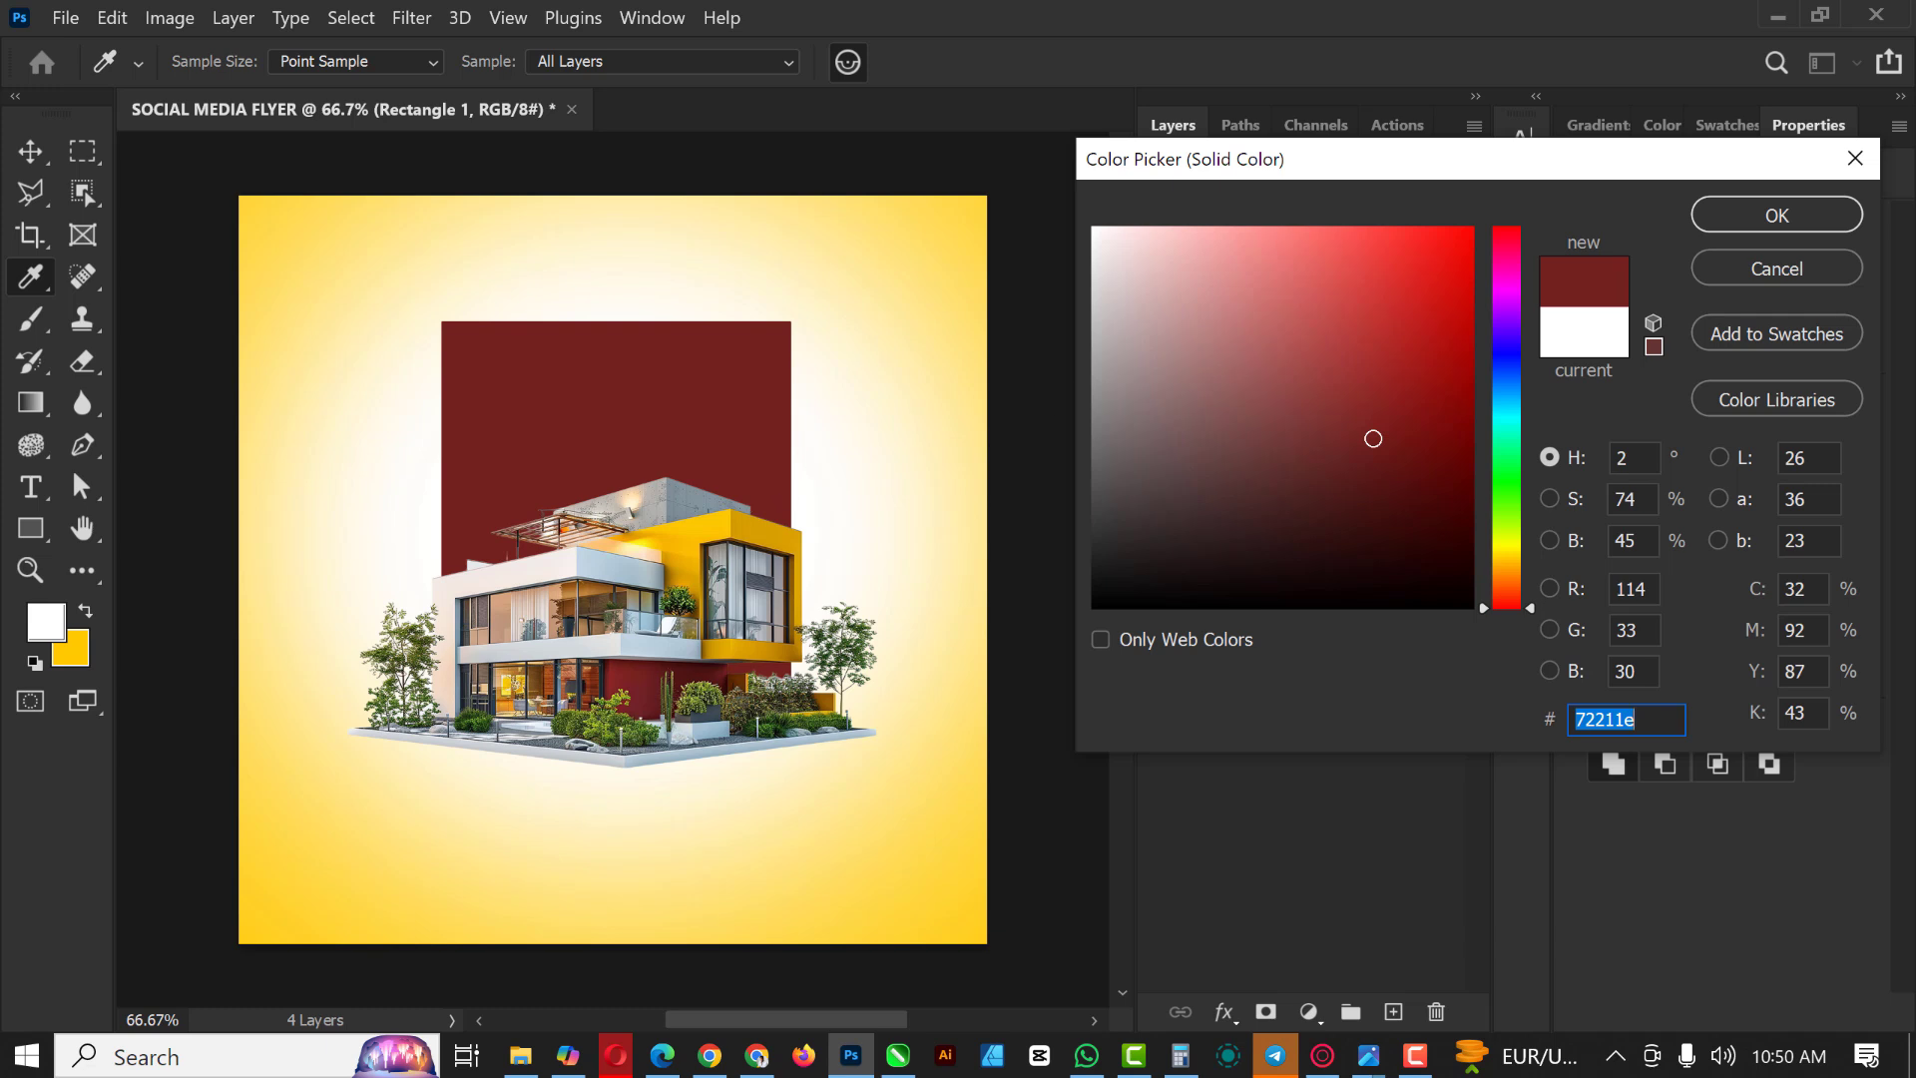
pyautogui.moveTo(1373, 439); pyautogui.dragTo(1395, 419)
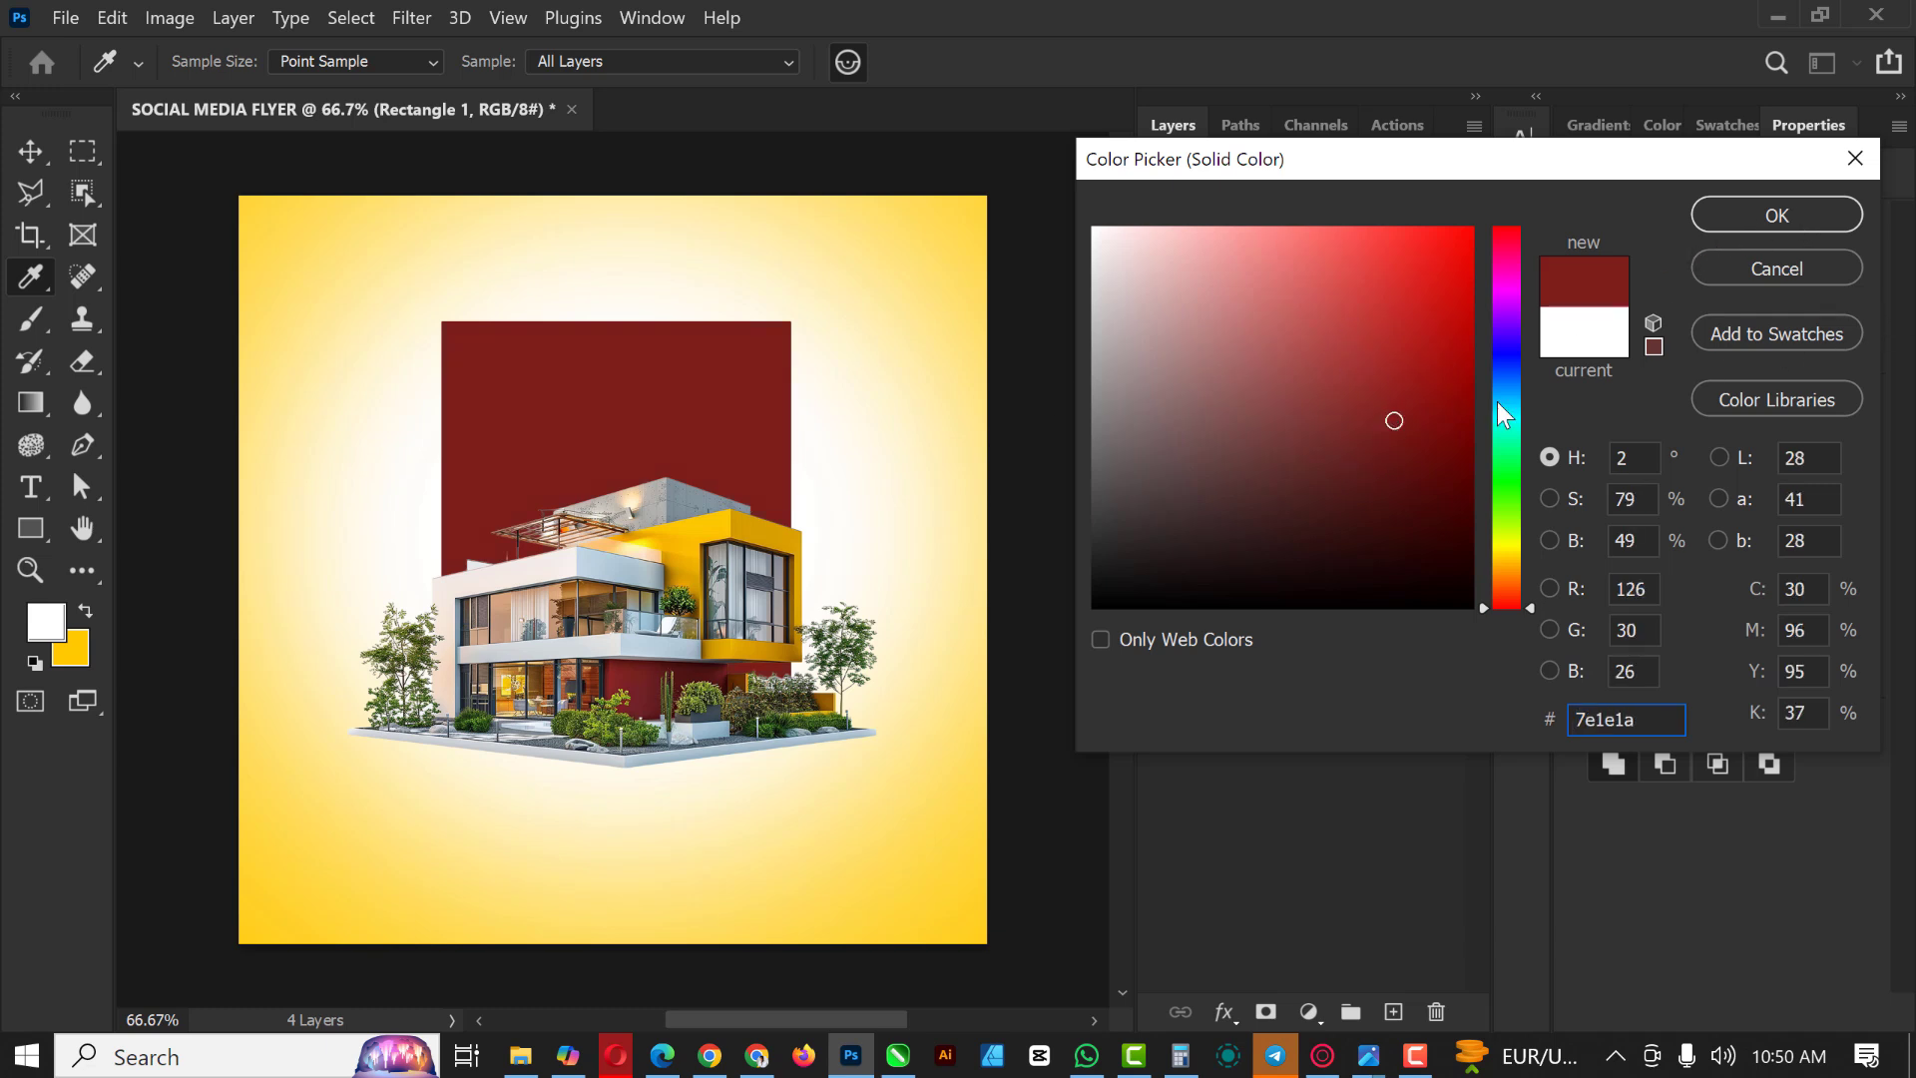
pyautogui.click(1751, 213)
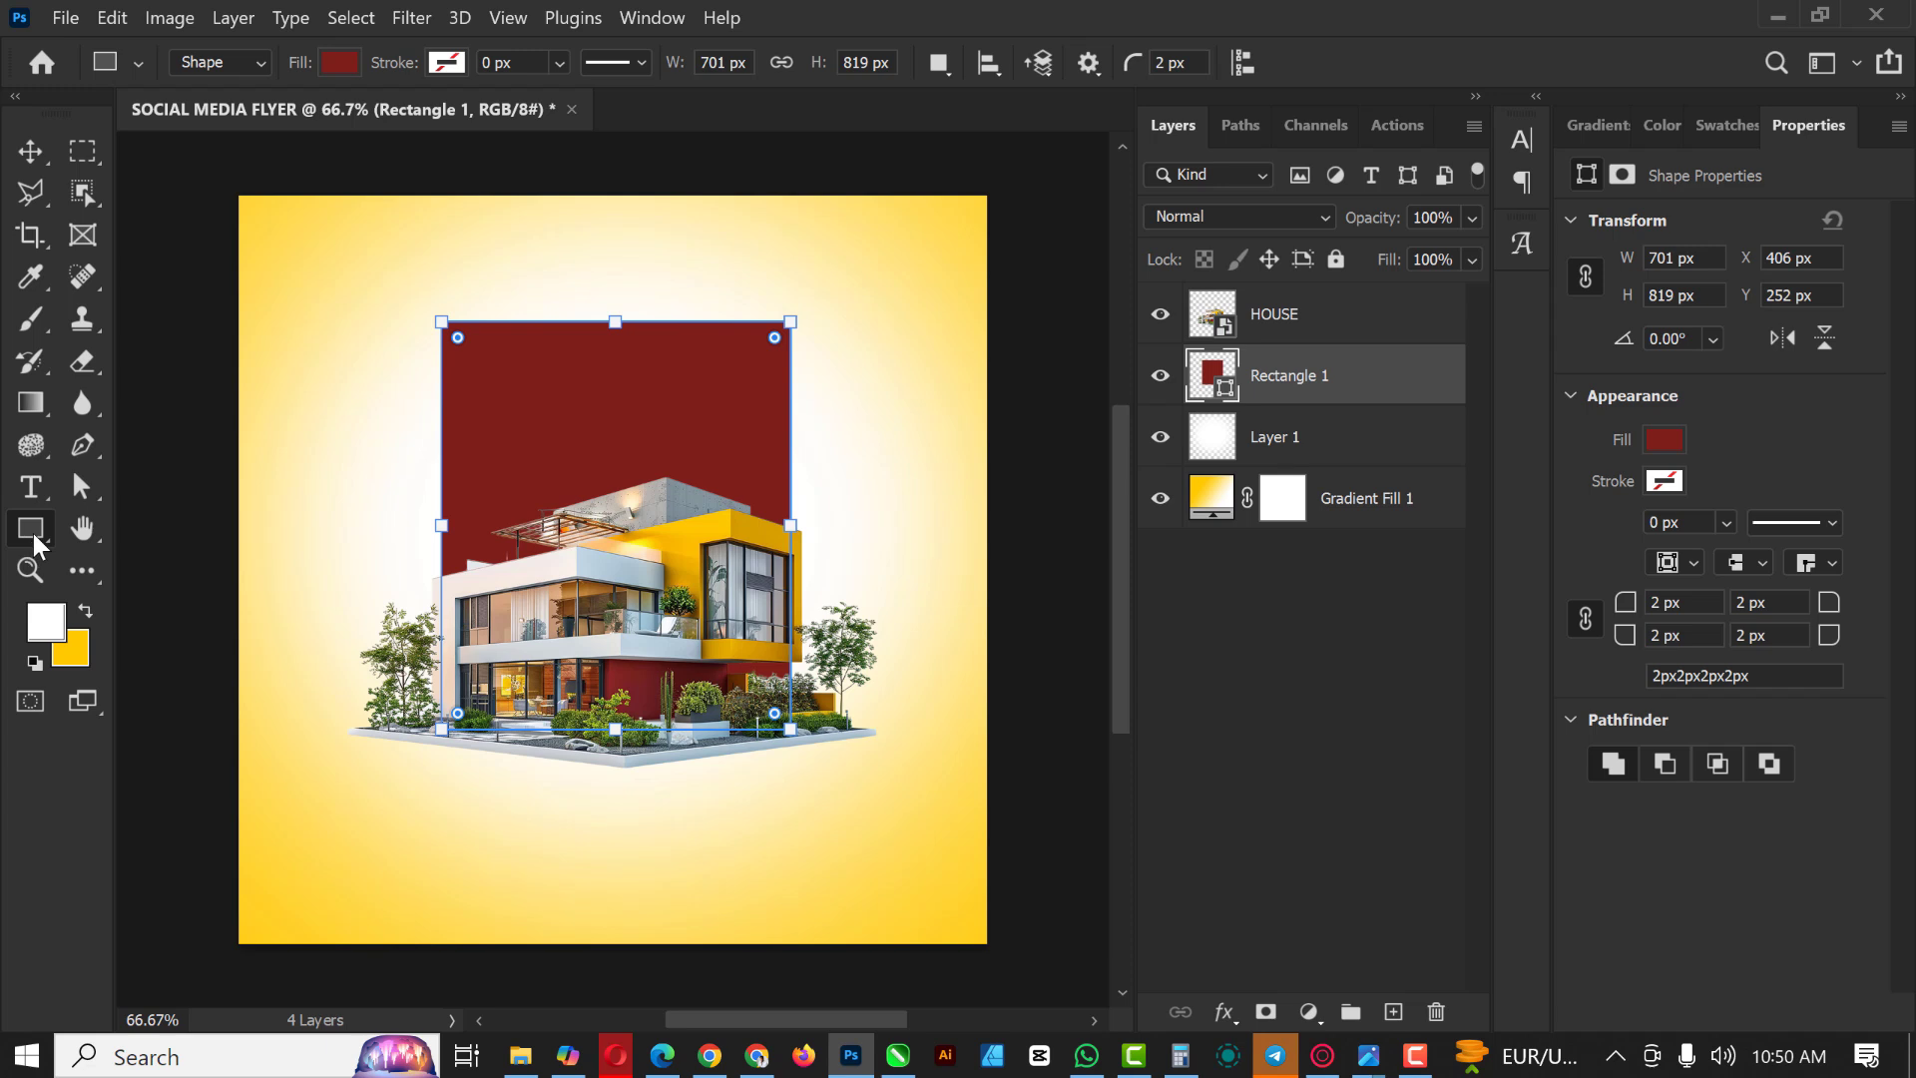
# Step: Round all four corners of the dark red rectangle to a 70 px radius
pyautogui.moveTo(458, 337); pyautogui.dragTo(480, 360)
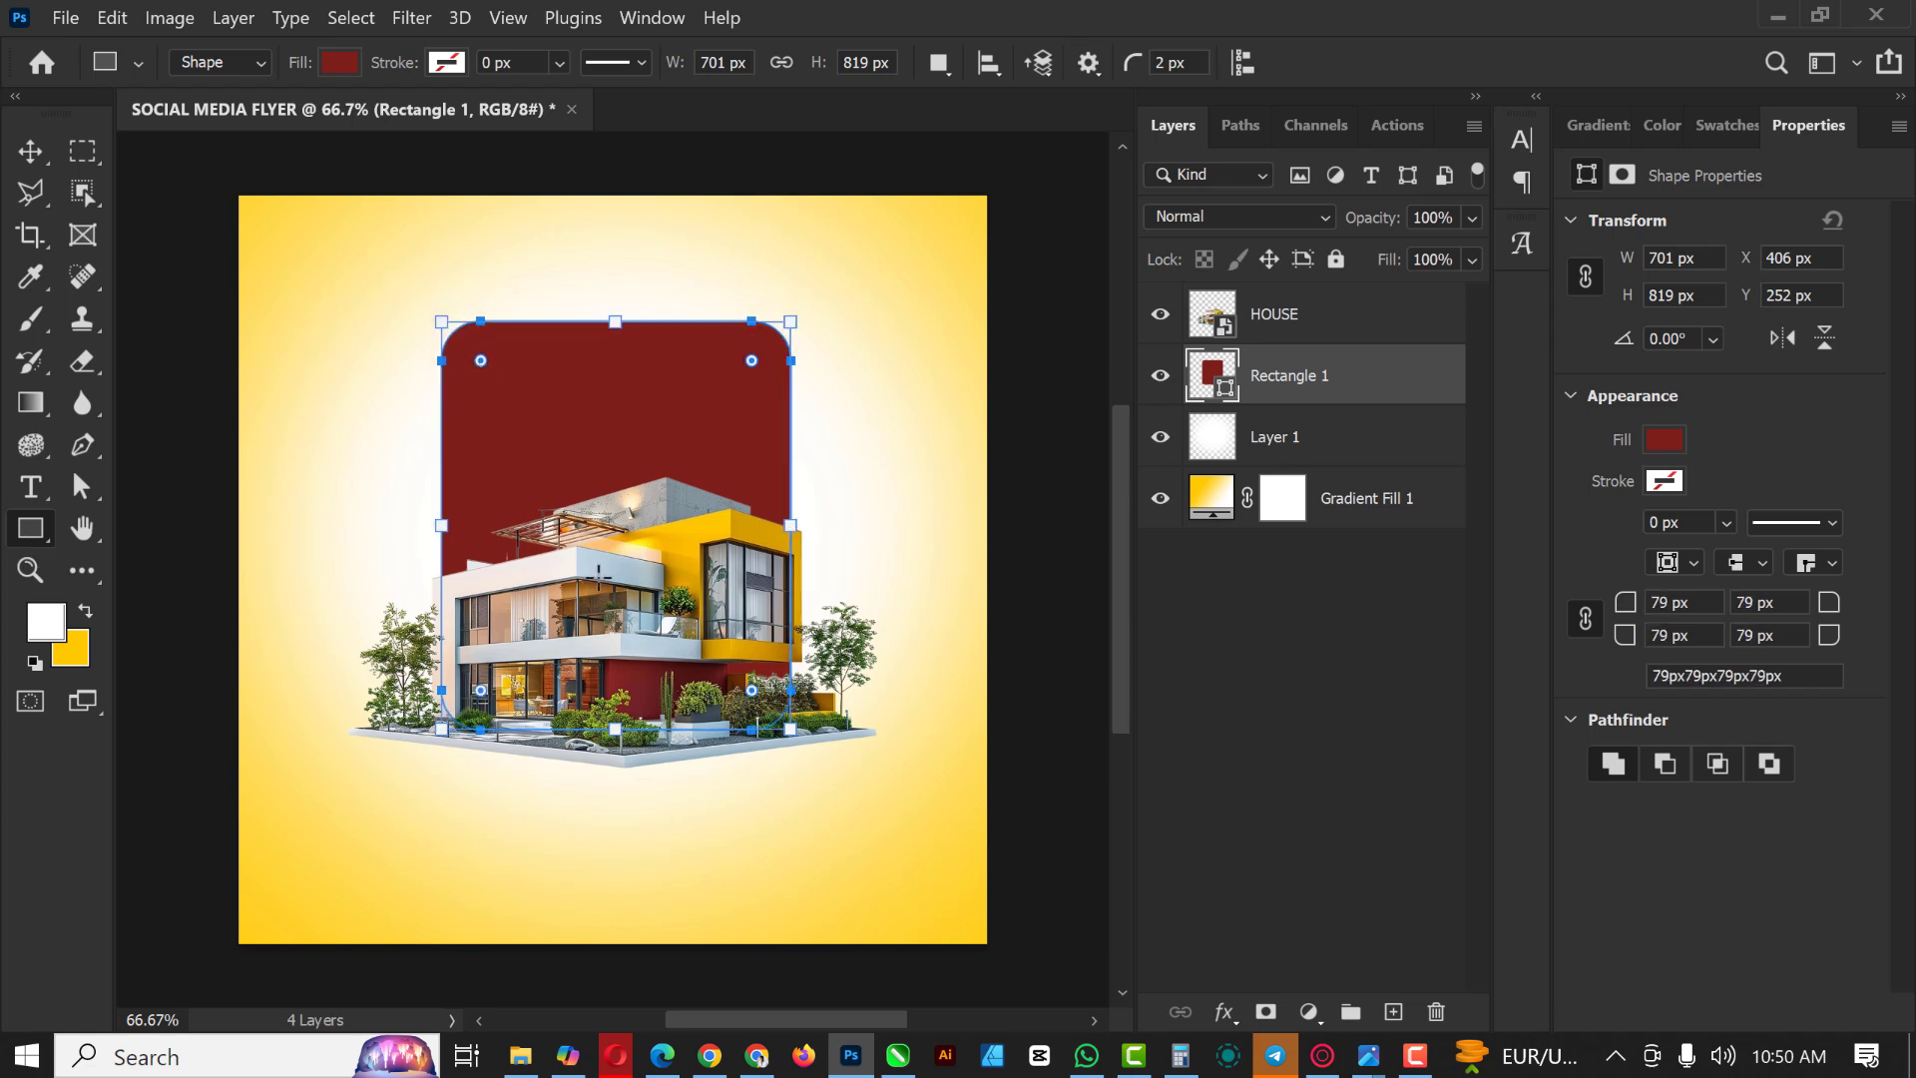
pyautogui.hotkey('ctrl', 'z')
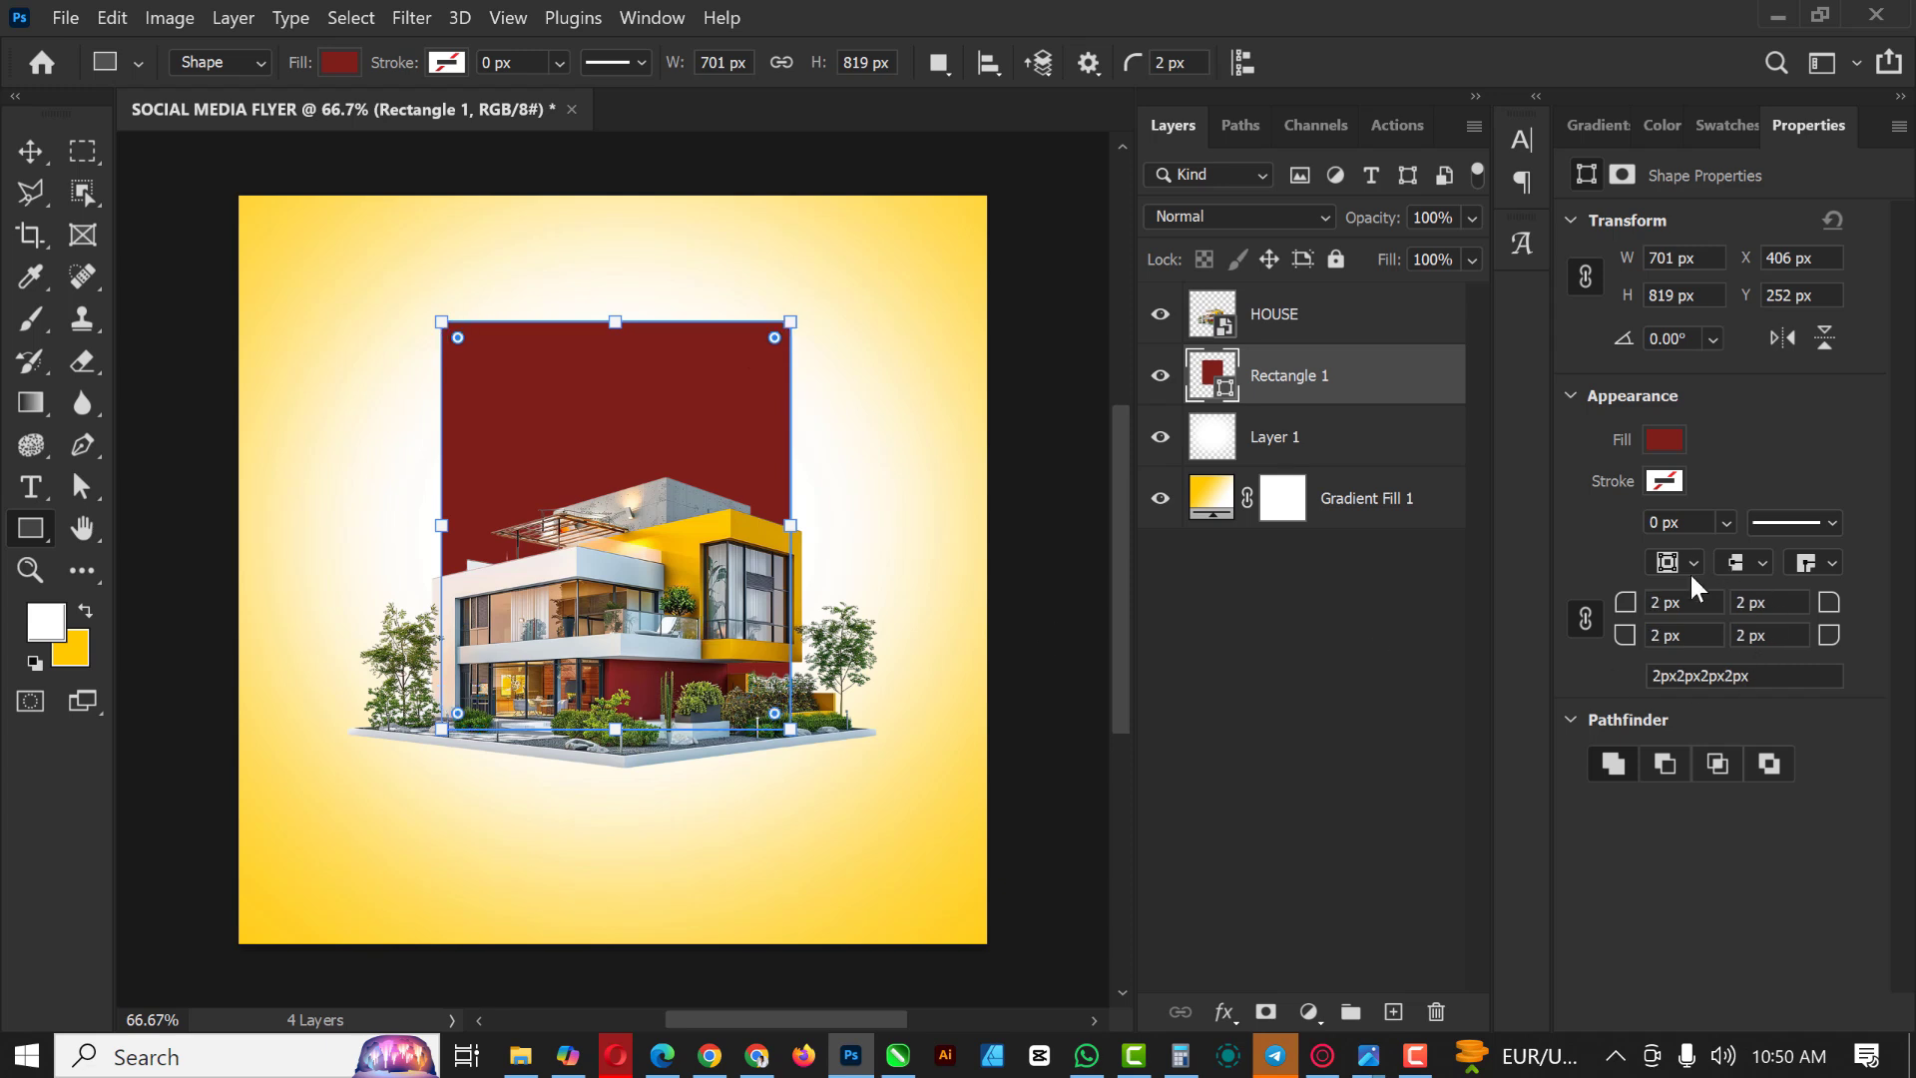
pyautogui.doubleClick(1686, 607)
pyautogui.write('70')
pyautogui.press('Return')
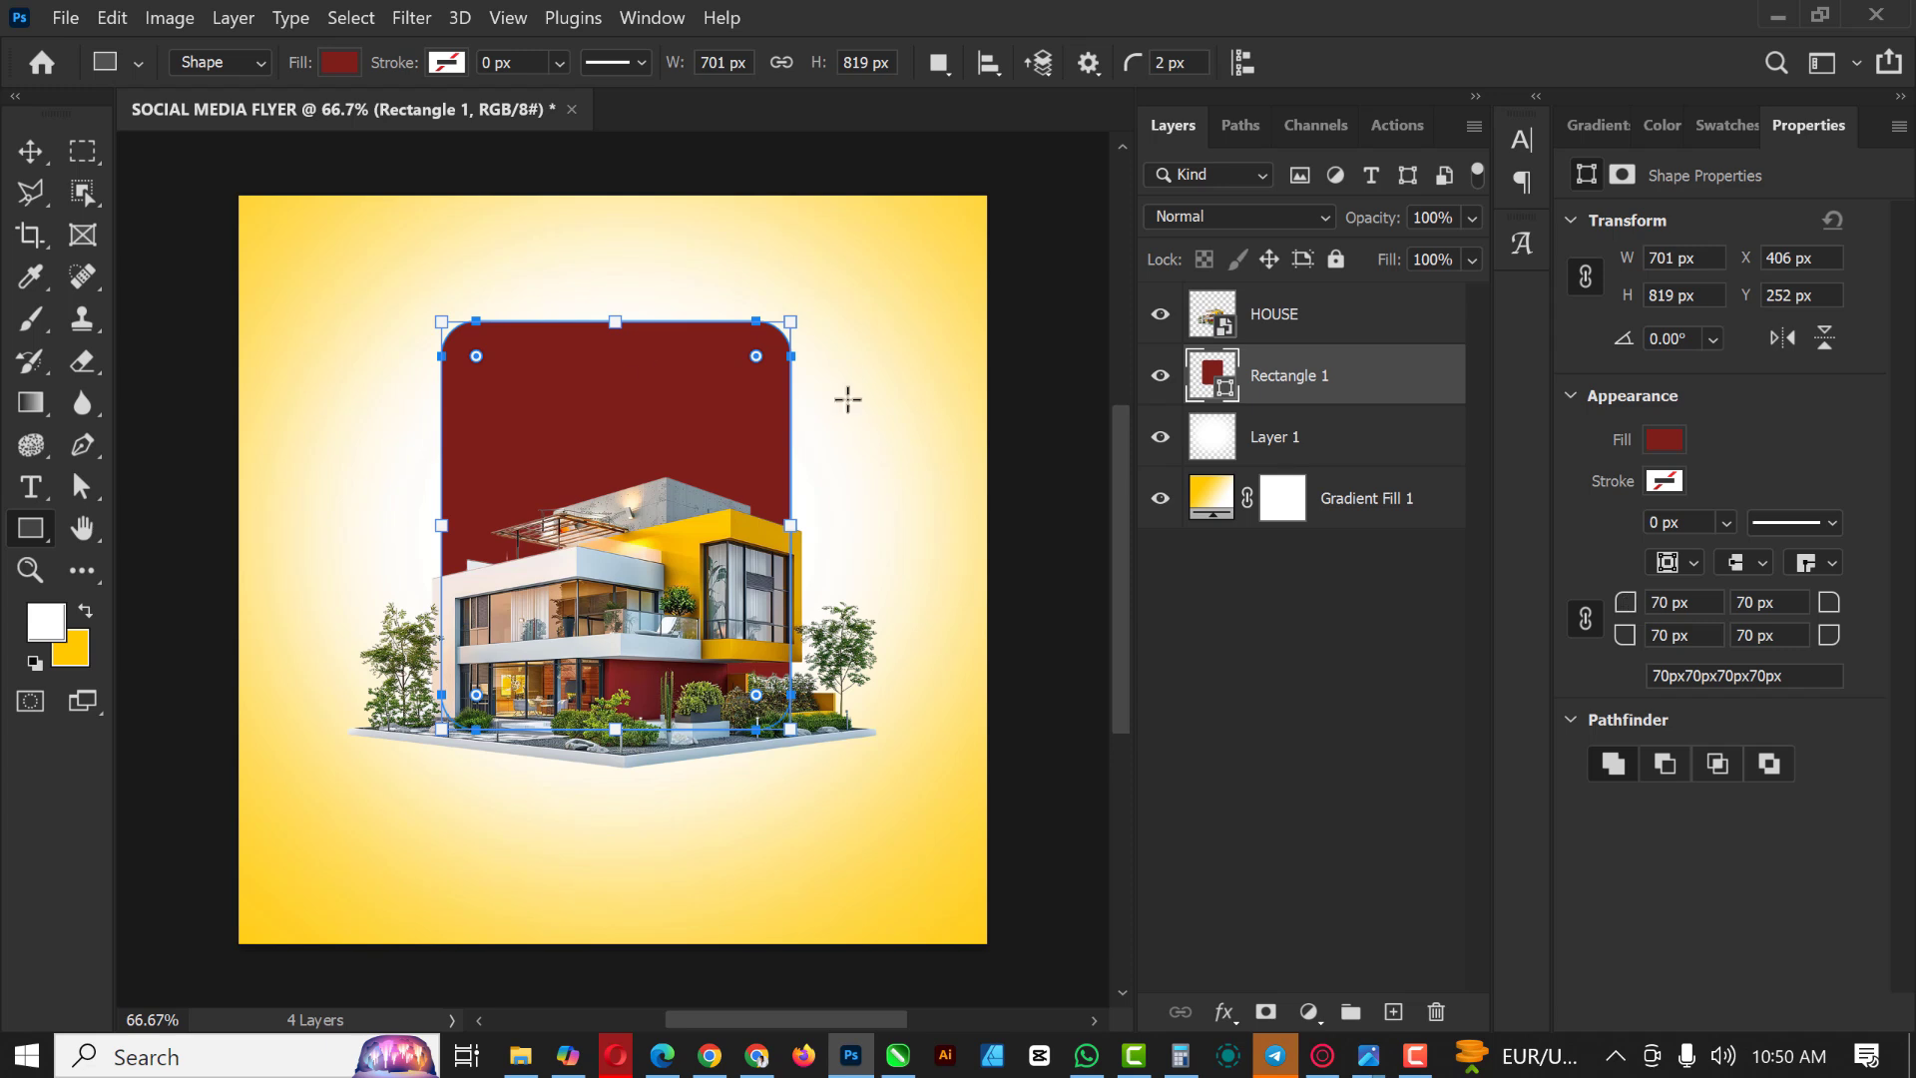
# Step: Enlarge the dark red rectangle to about 827 by 861 px, widening both sides and extending its upper edge
pyautogui.click(38, 150)
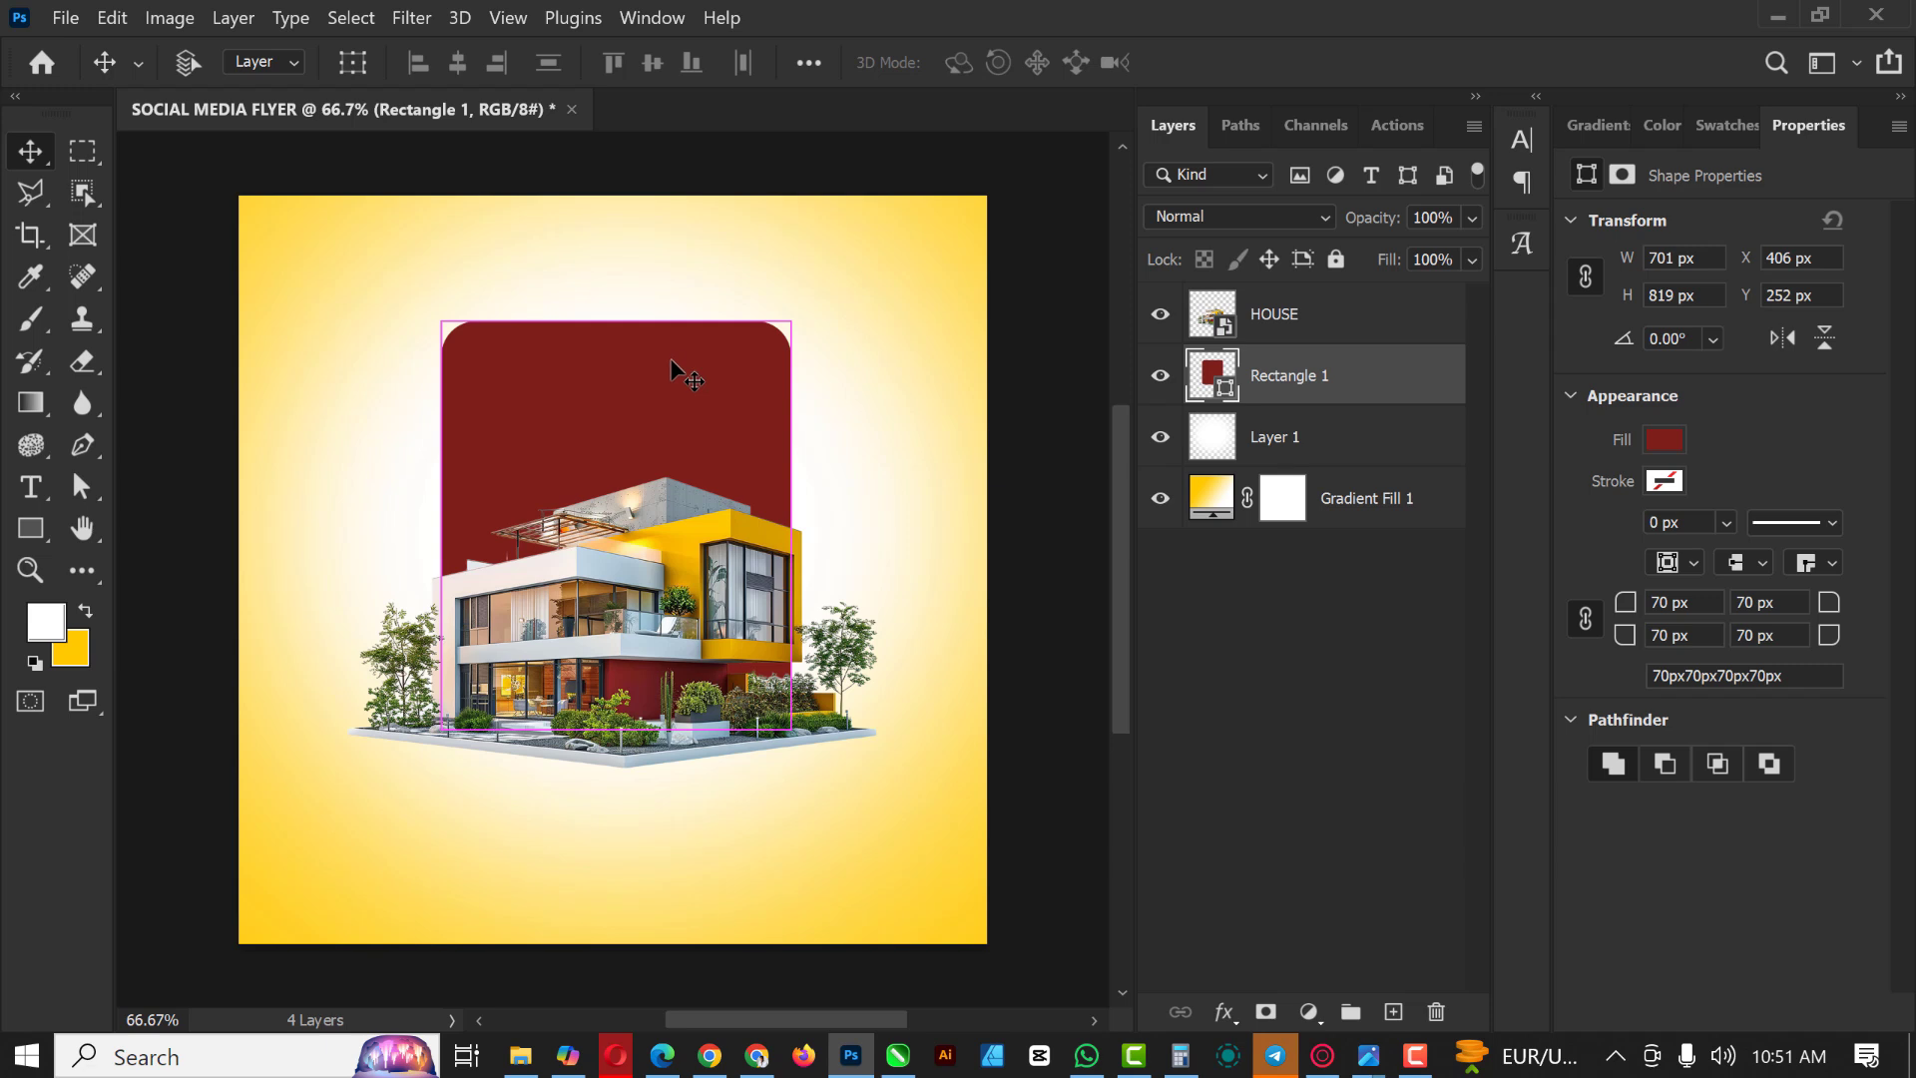
pyautogui.hotkey('ctrl', 't')
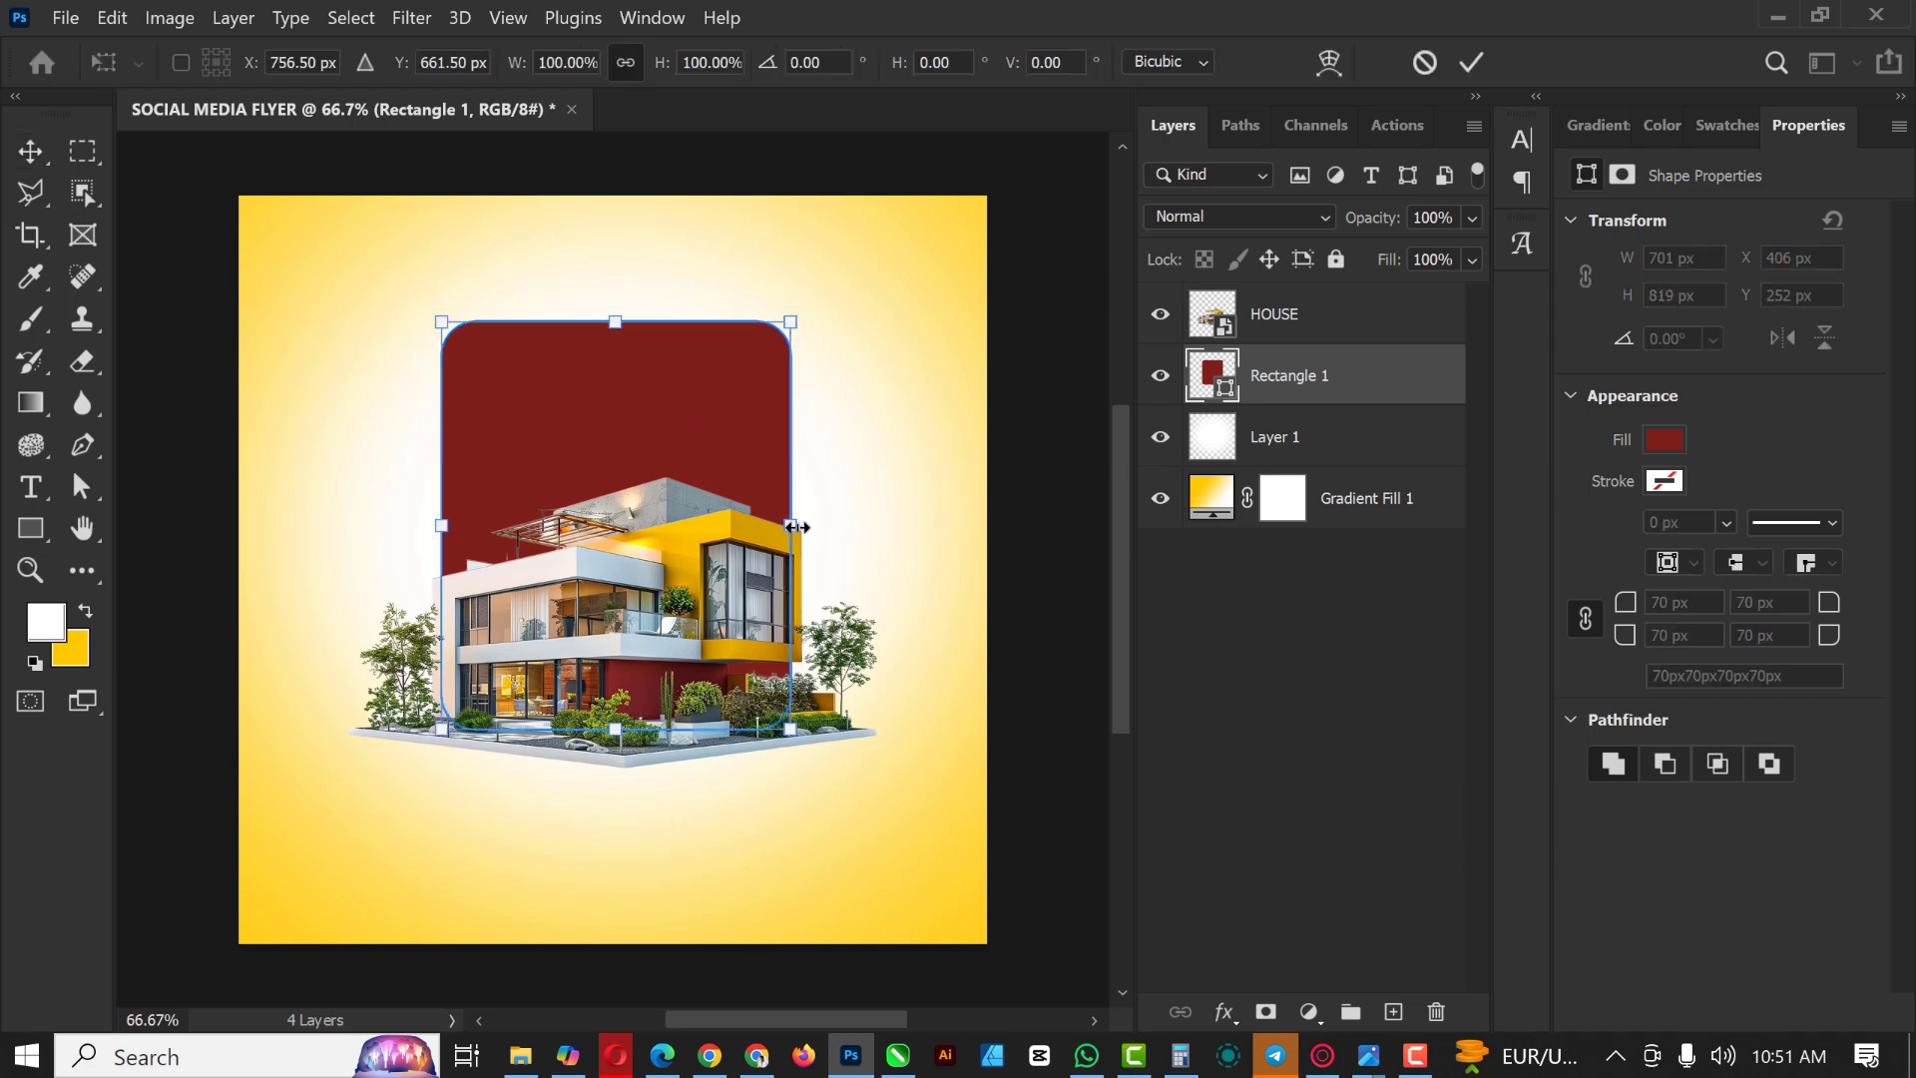
pyautogui.moveTo(795, 526); pyautogui.dragTo(825, 526)
pyautogui.moveTo(442, 523); pyautogui.dragTo(418, 523)
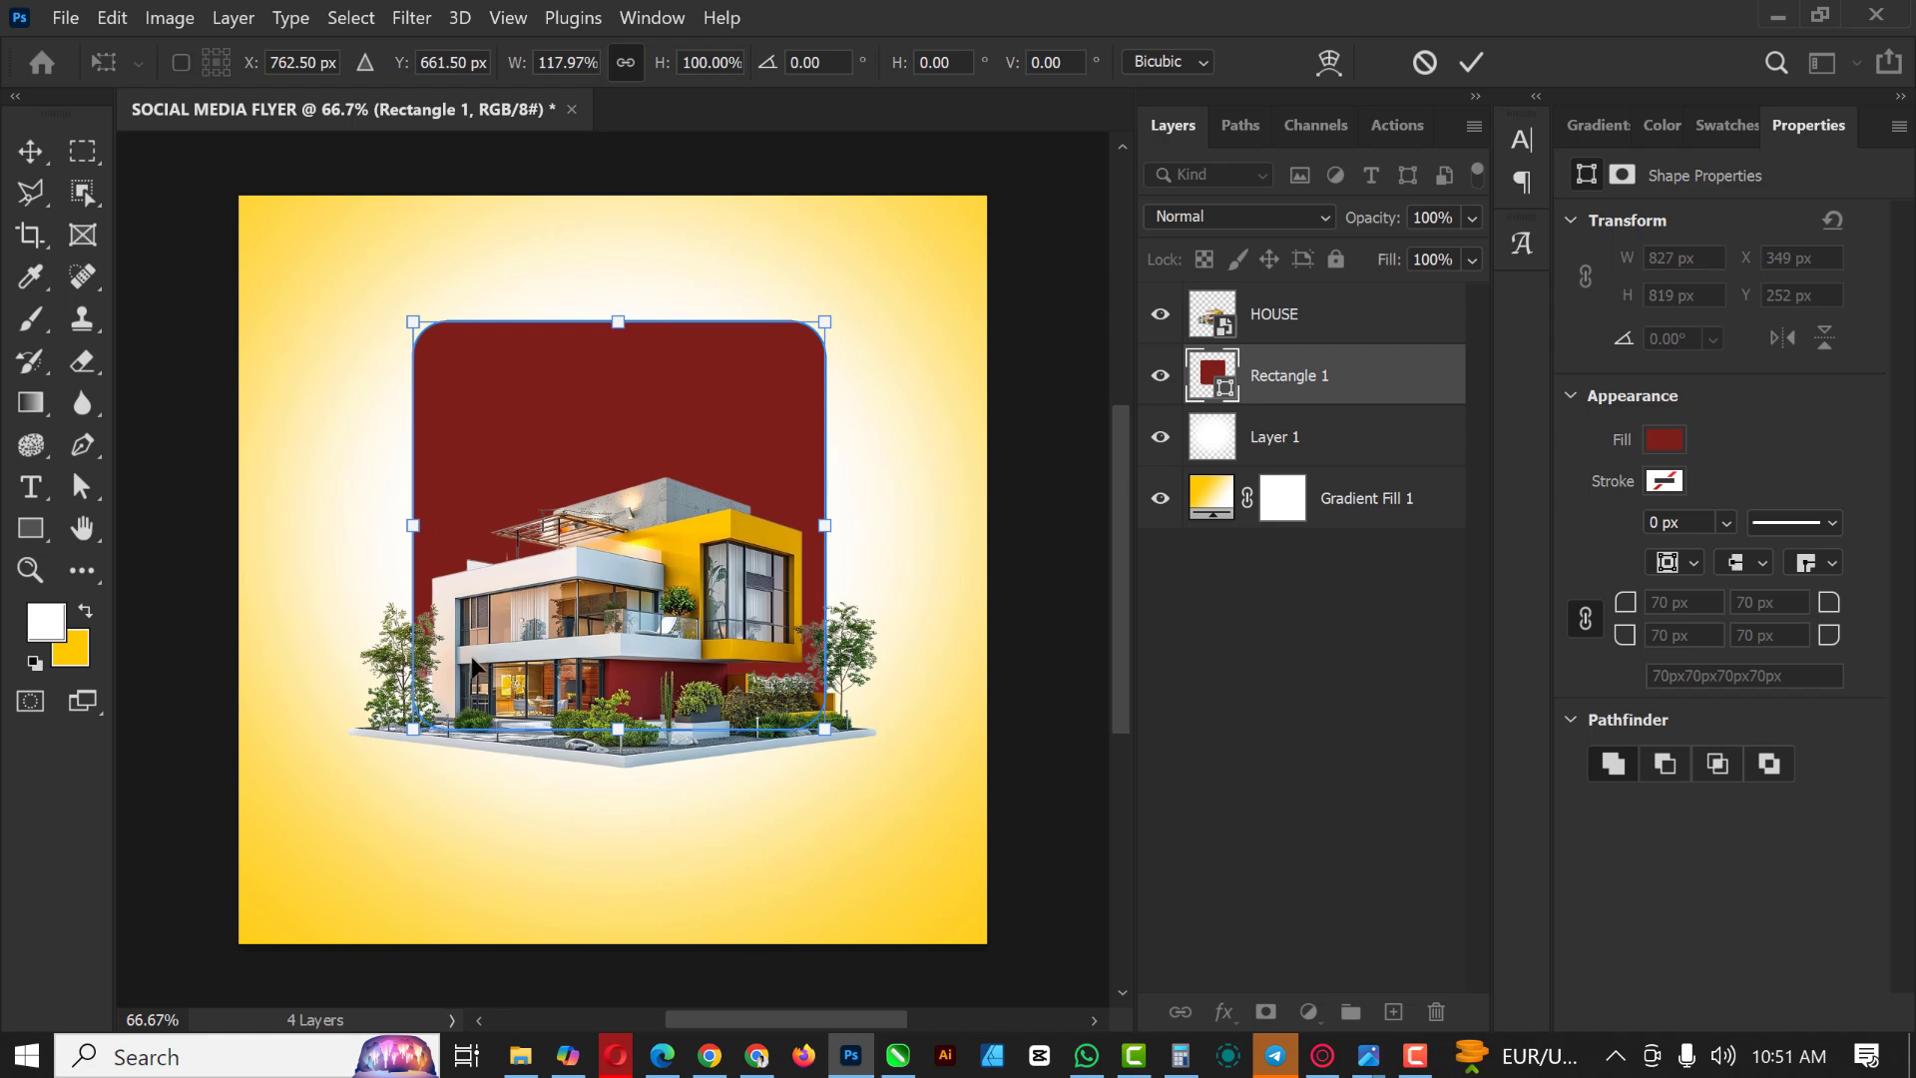
pyautogui.moveTo(618, 321)
pyautogui.mouseDown()
pyautogui.moveTo(618, 292)
pyautogui.moveTo(638, 310)
pyautogui.mouseUp()
pyautogui.press('Return')
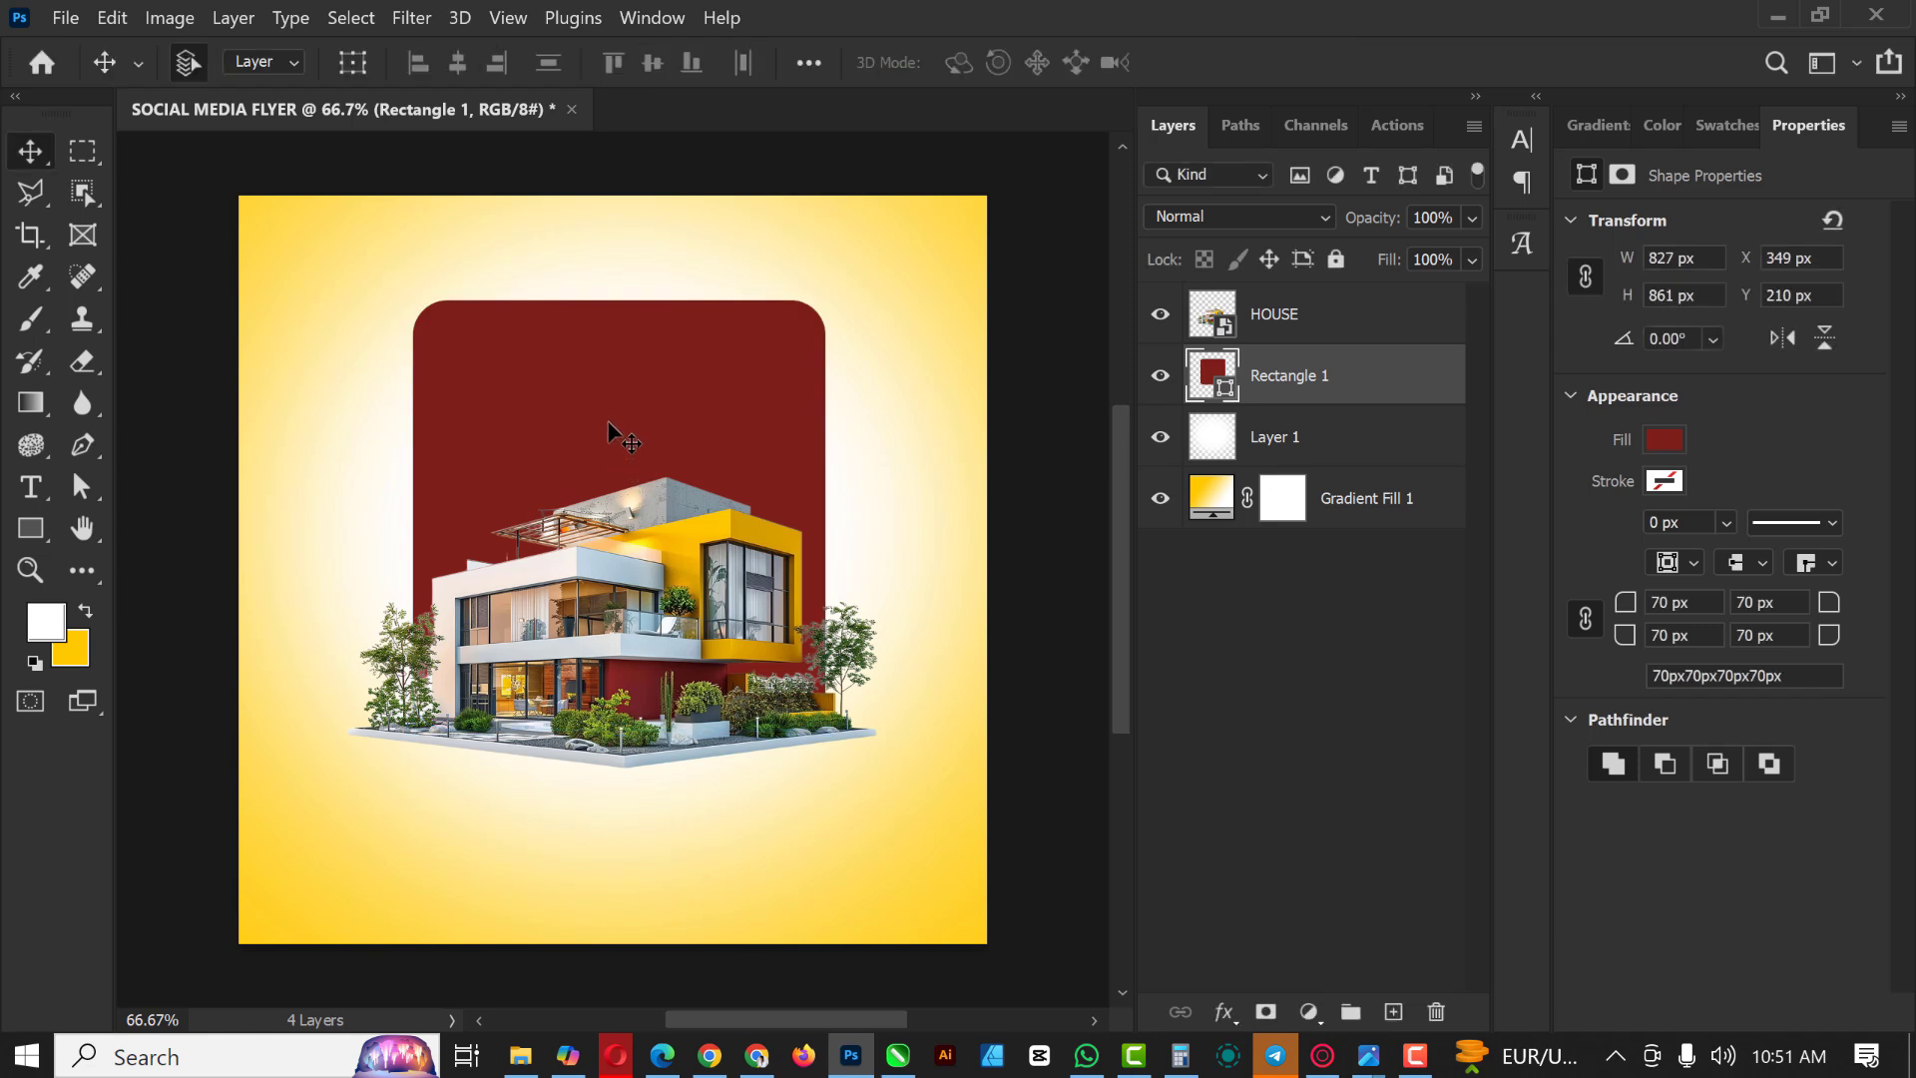
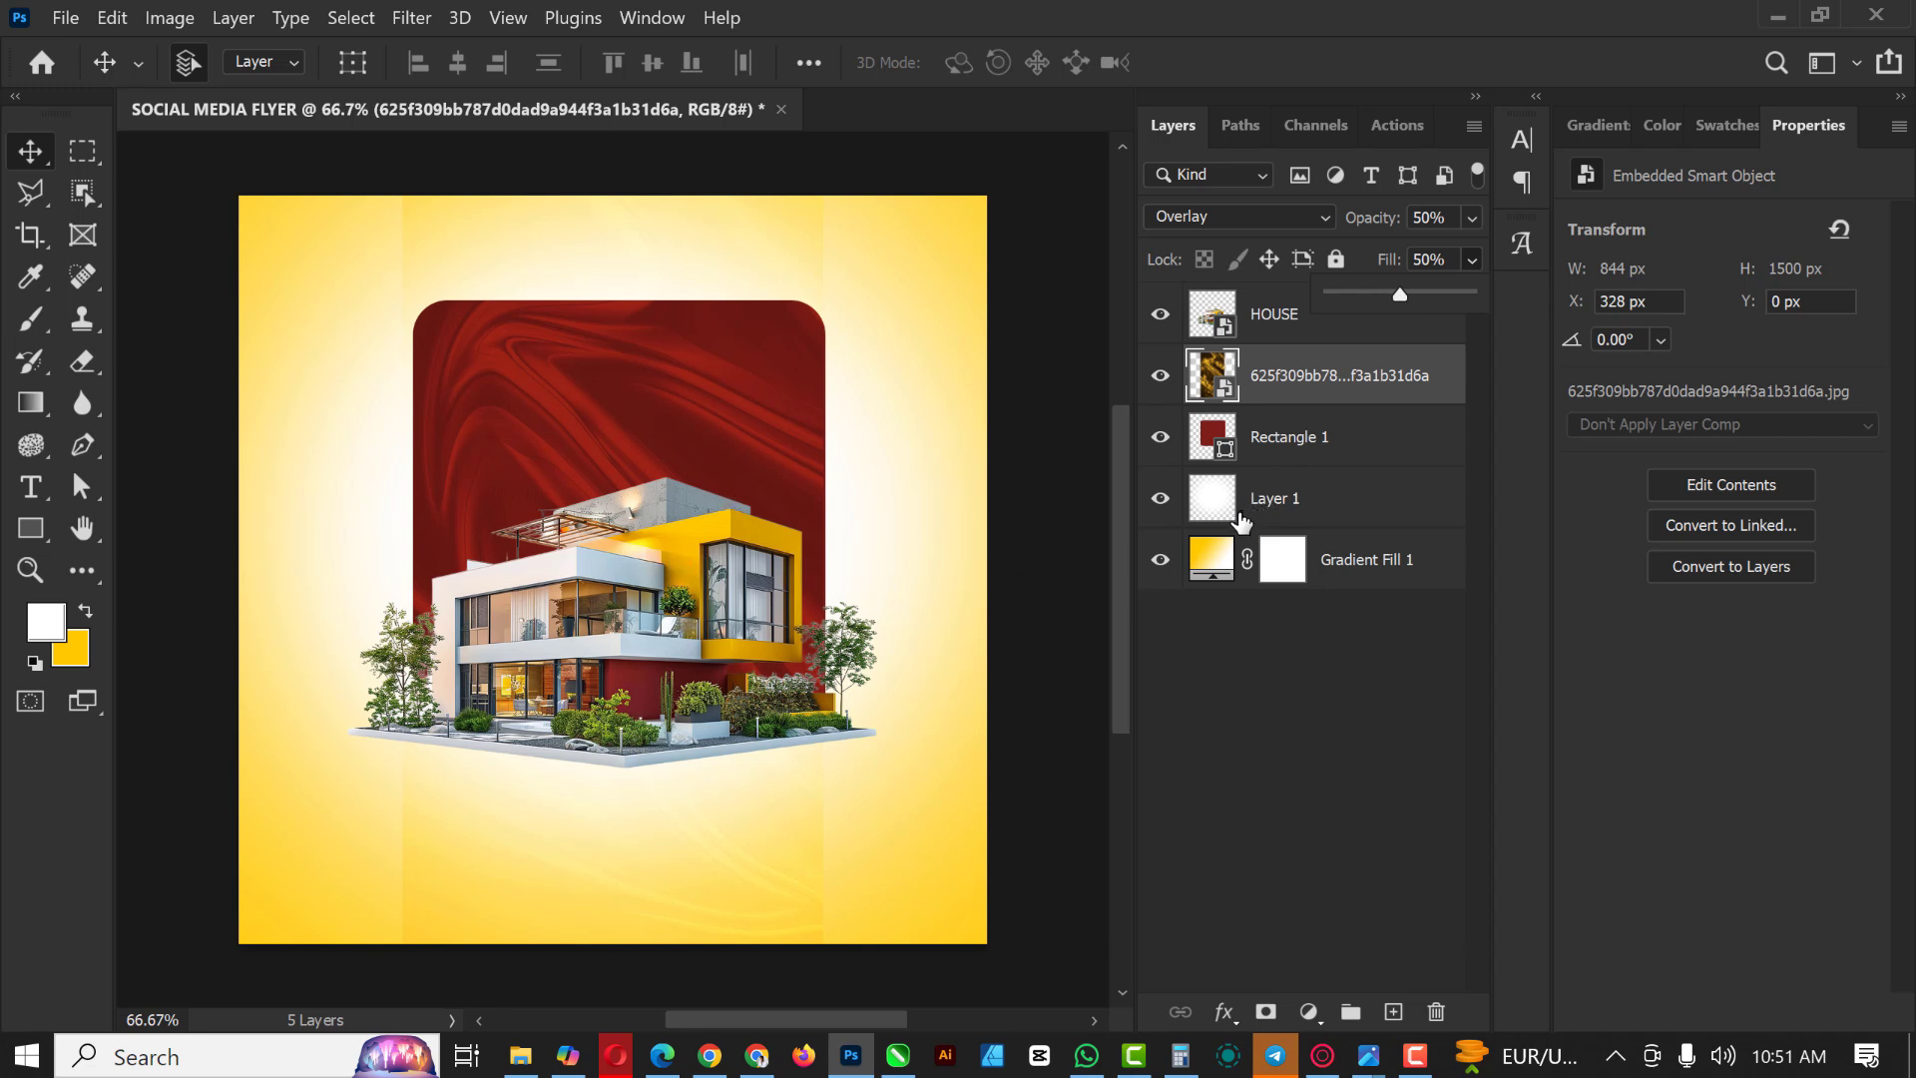
# Step: Clip the swirl texture to the dark red rectangle, rotate it 90°, and move its center up to Y 590 px
pyautogui.keyDown('alt'); pyautogui.click(1395, 398); pyautogui.keyUp('alt')
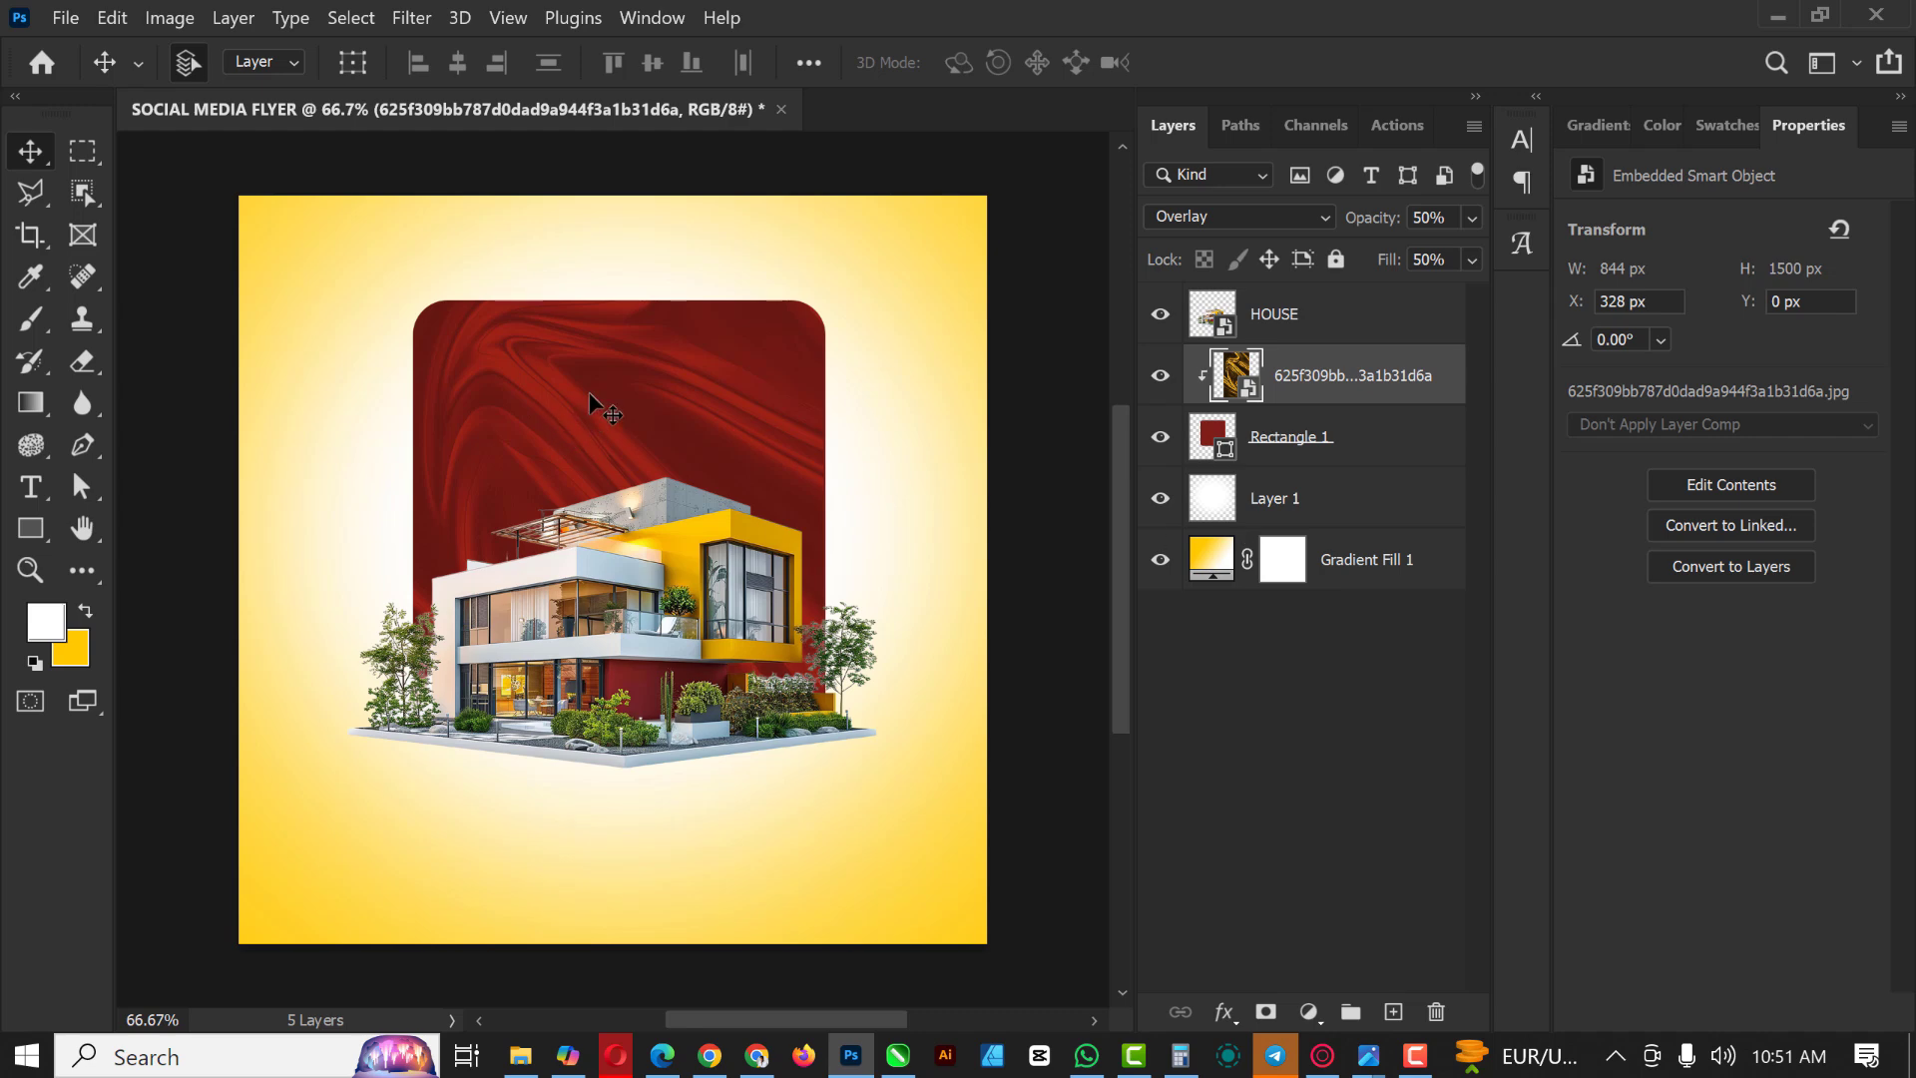
pyautogui.hotkey('ctrl', 't')
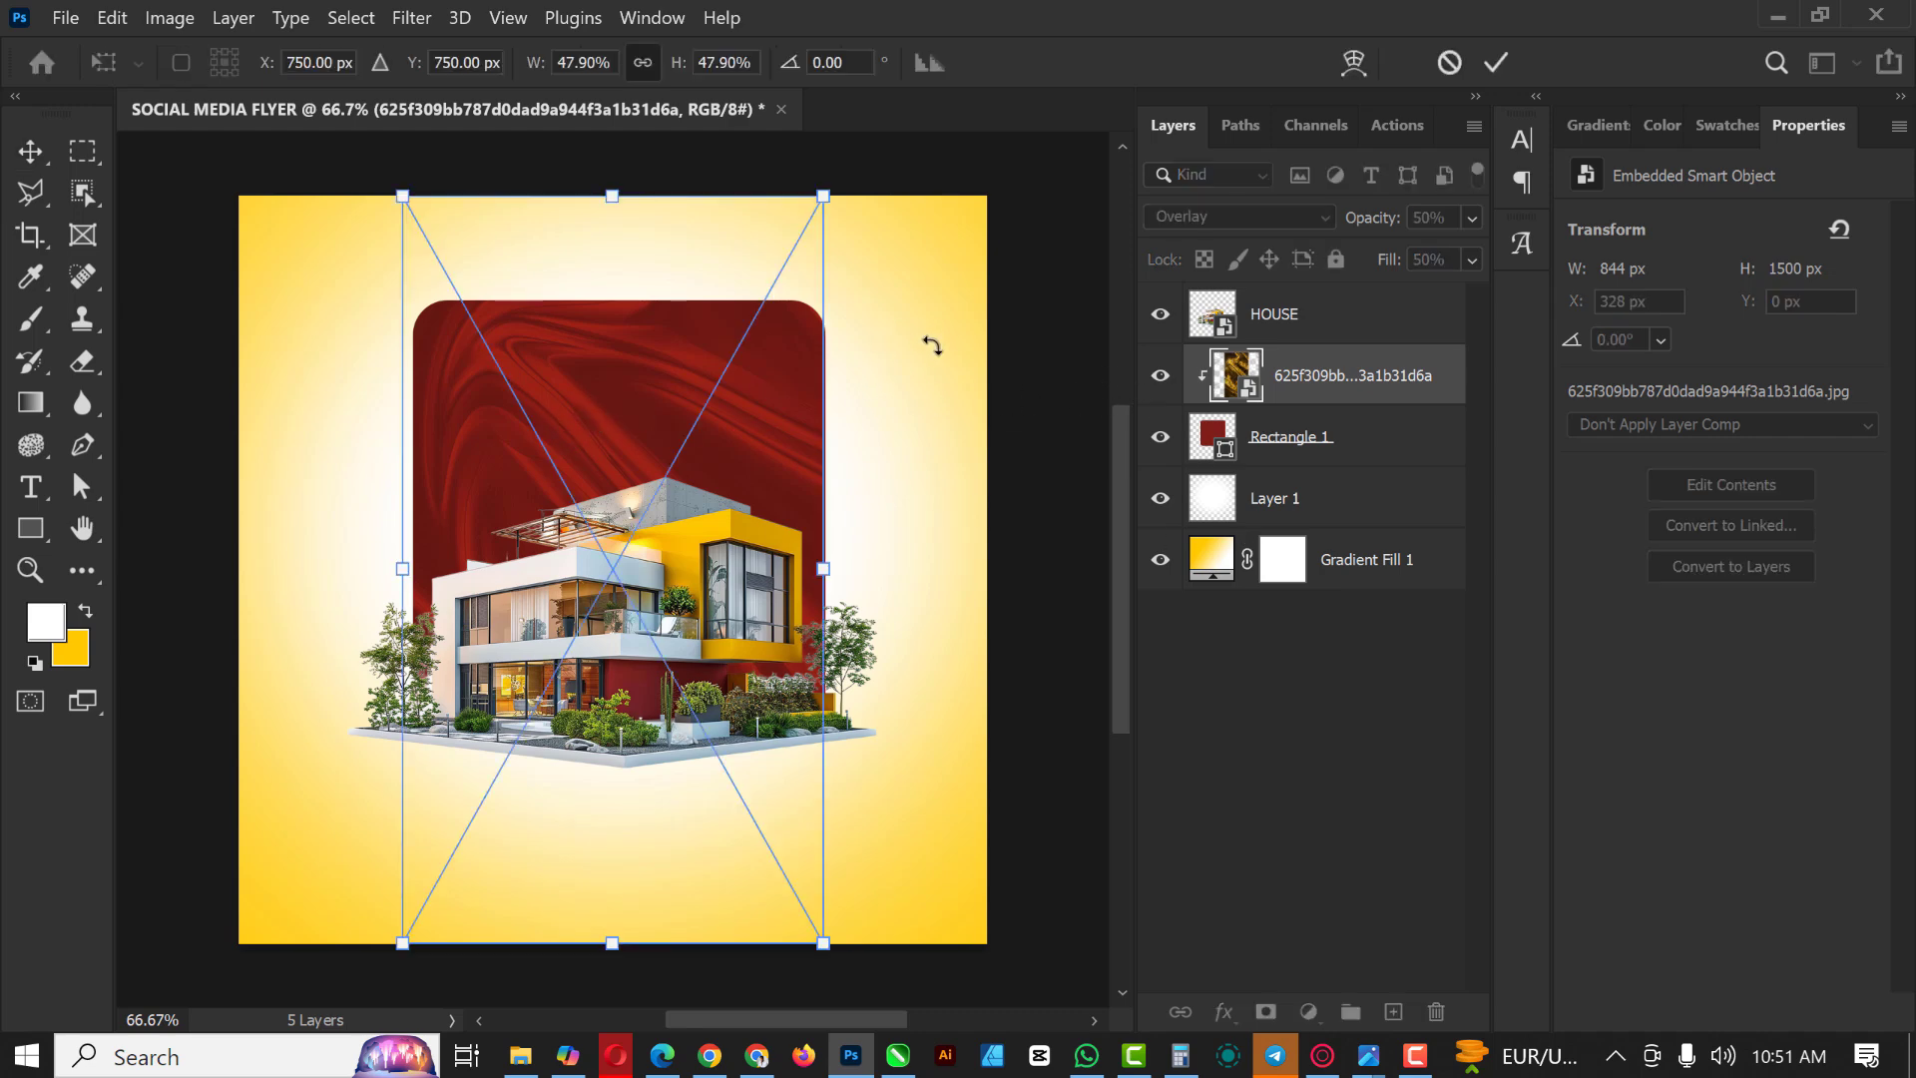
pyautogui.moveTo(928, 342); pyautogui.dragTo(799, 844)
pyautogui.moveTo(867, 549); pyautogui.dragTo(880, 476)
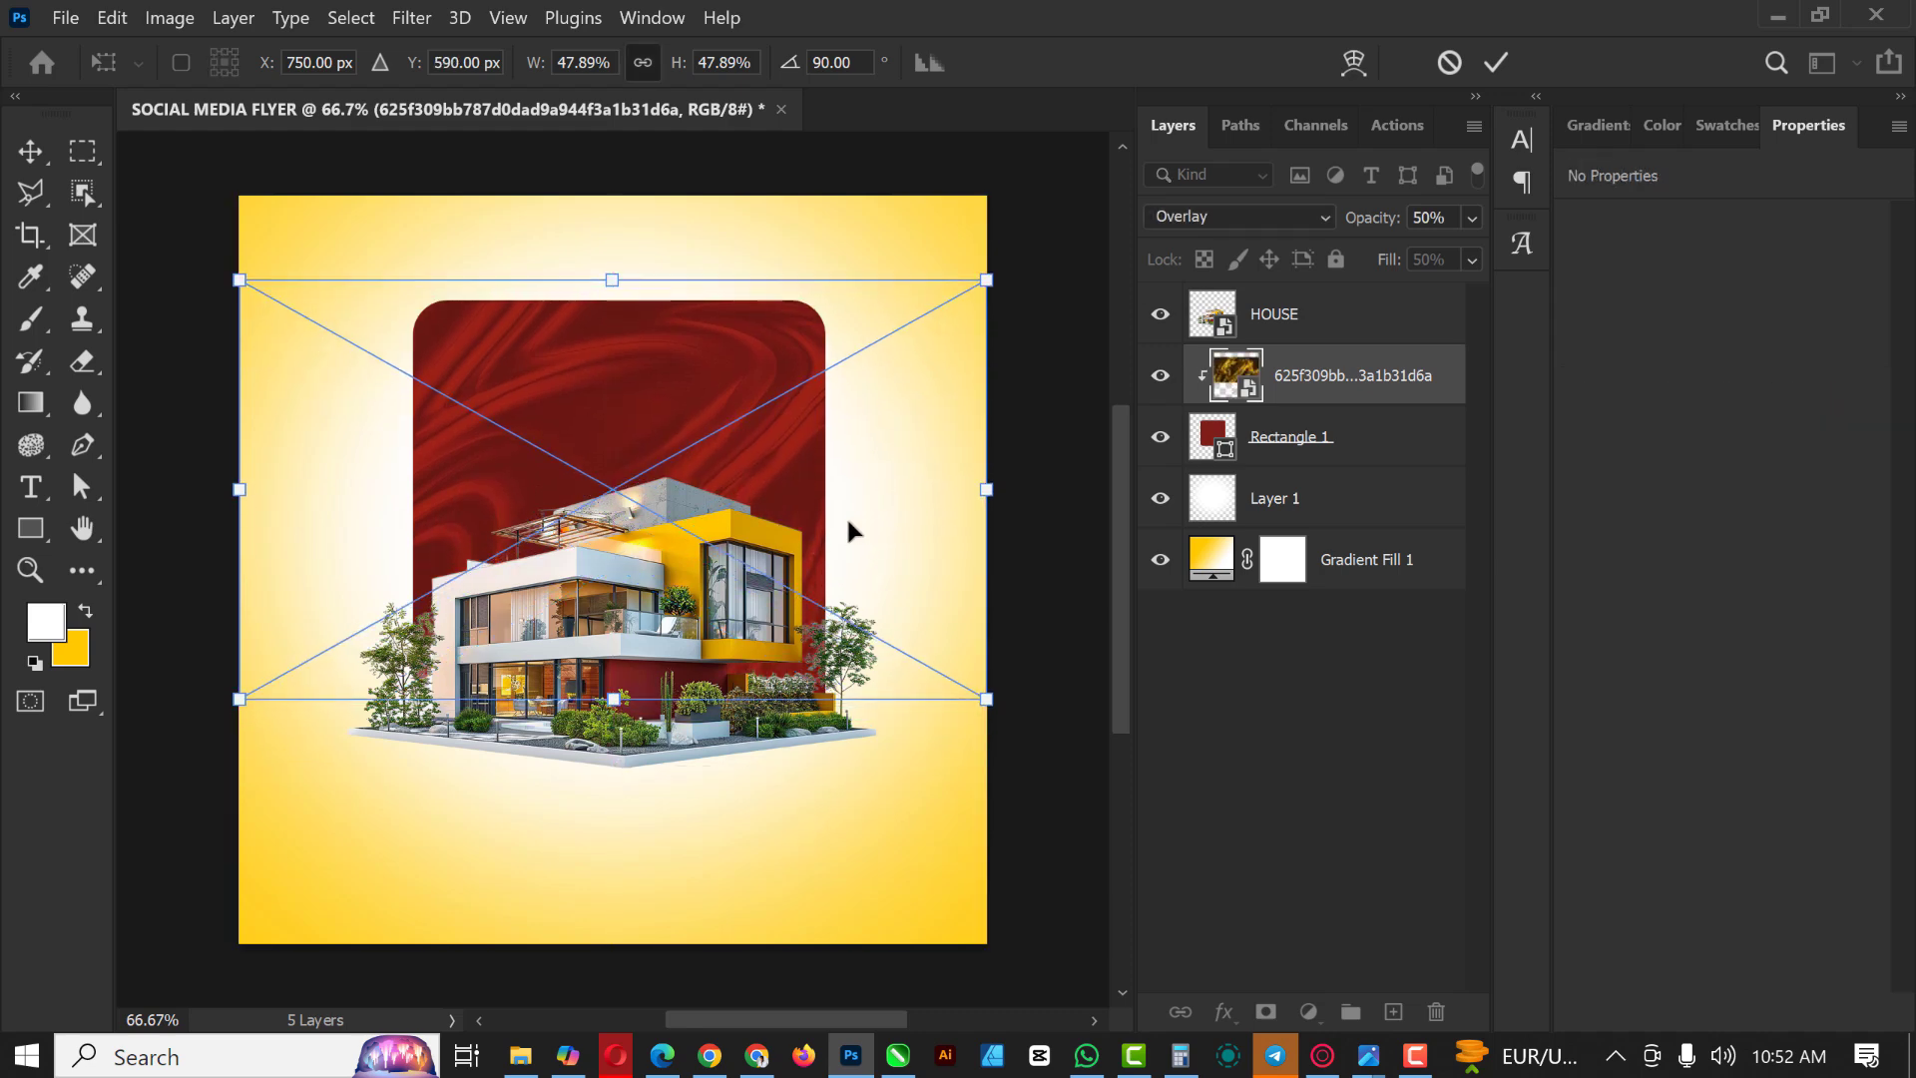
pyautogui.press('Return')
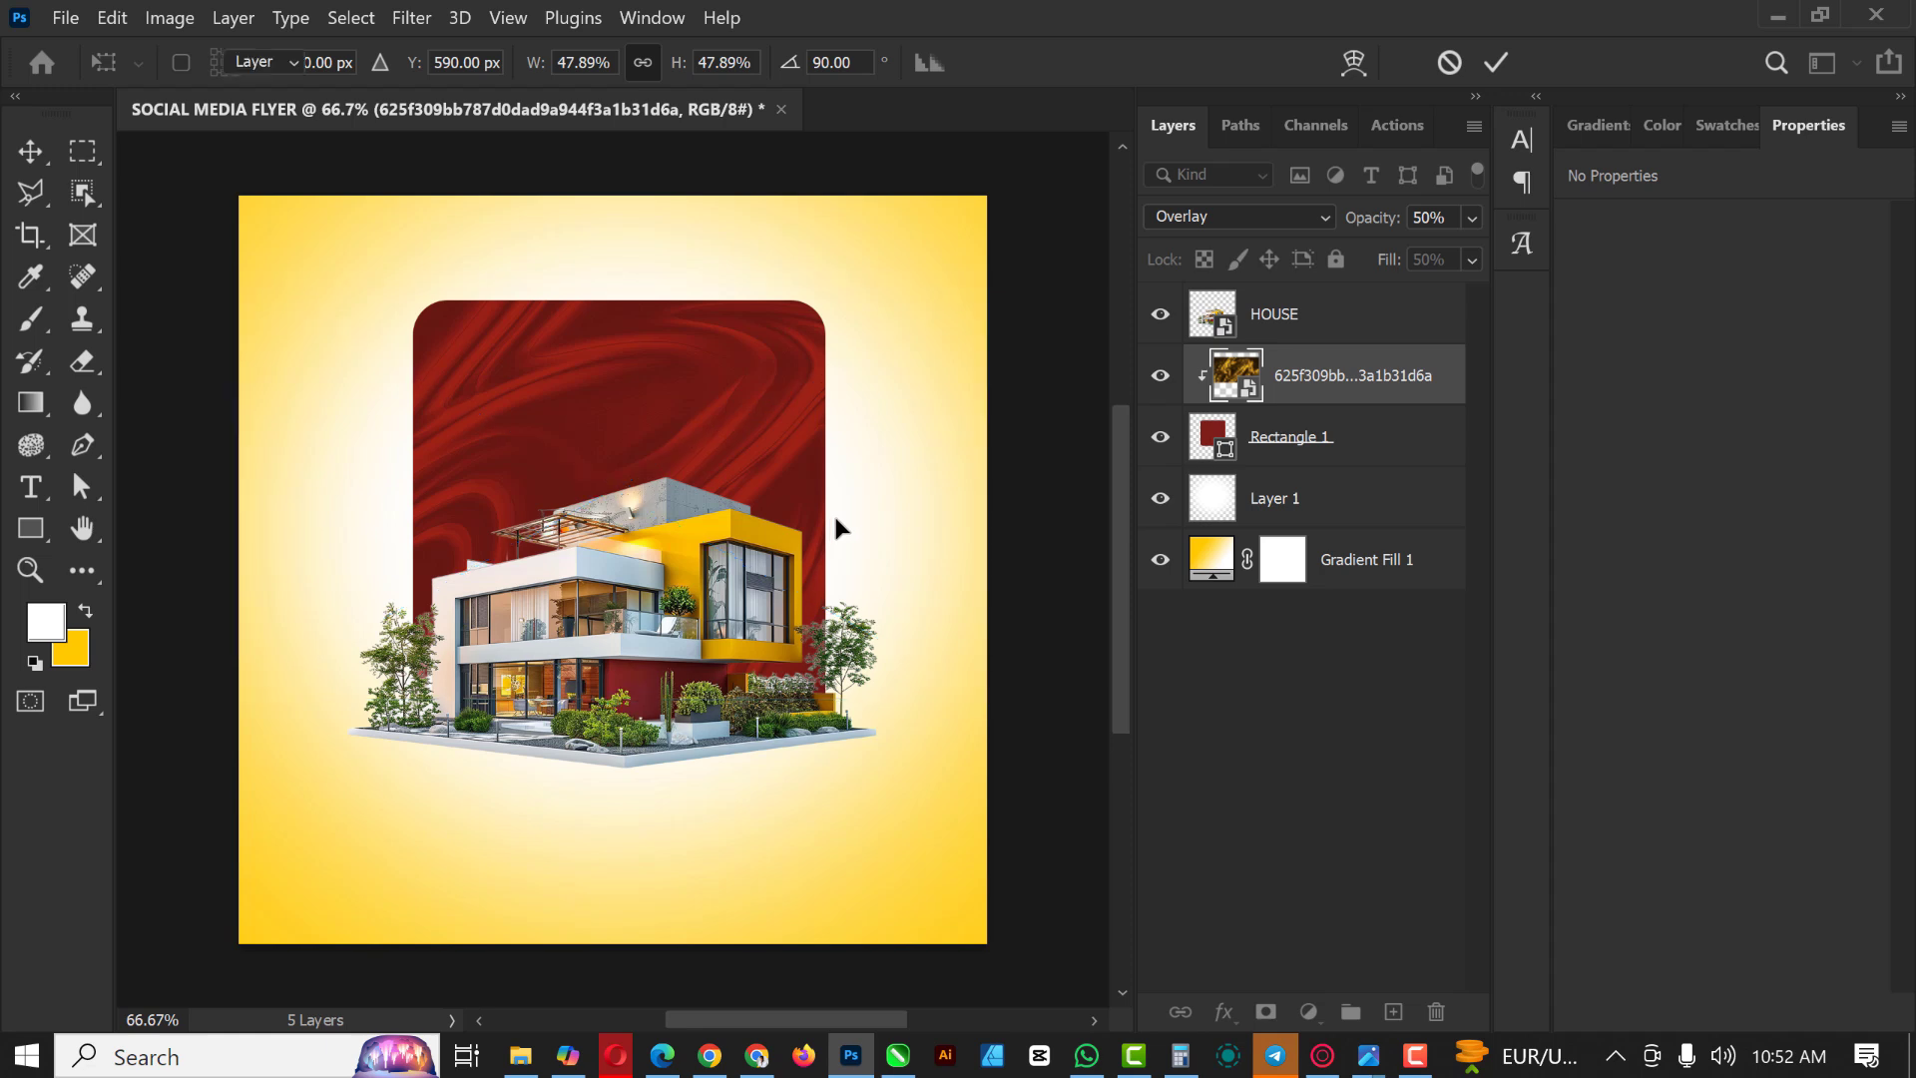
# Step: Duplicate the swirl texture, shift the copy up to Y -66 px, and set its blend mode to Hard Mix
pyautogui.moveTo(601, 428); pyautogui.dragTo(601, 429)
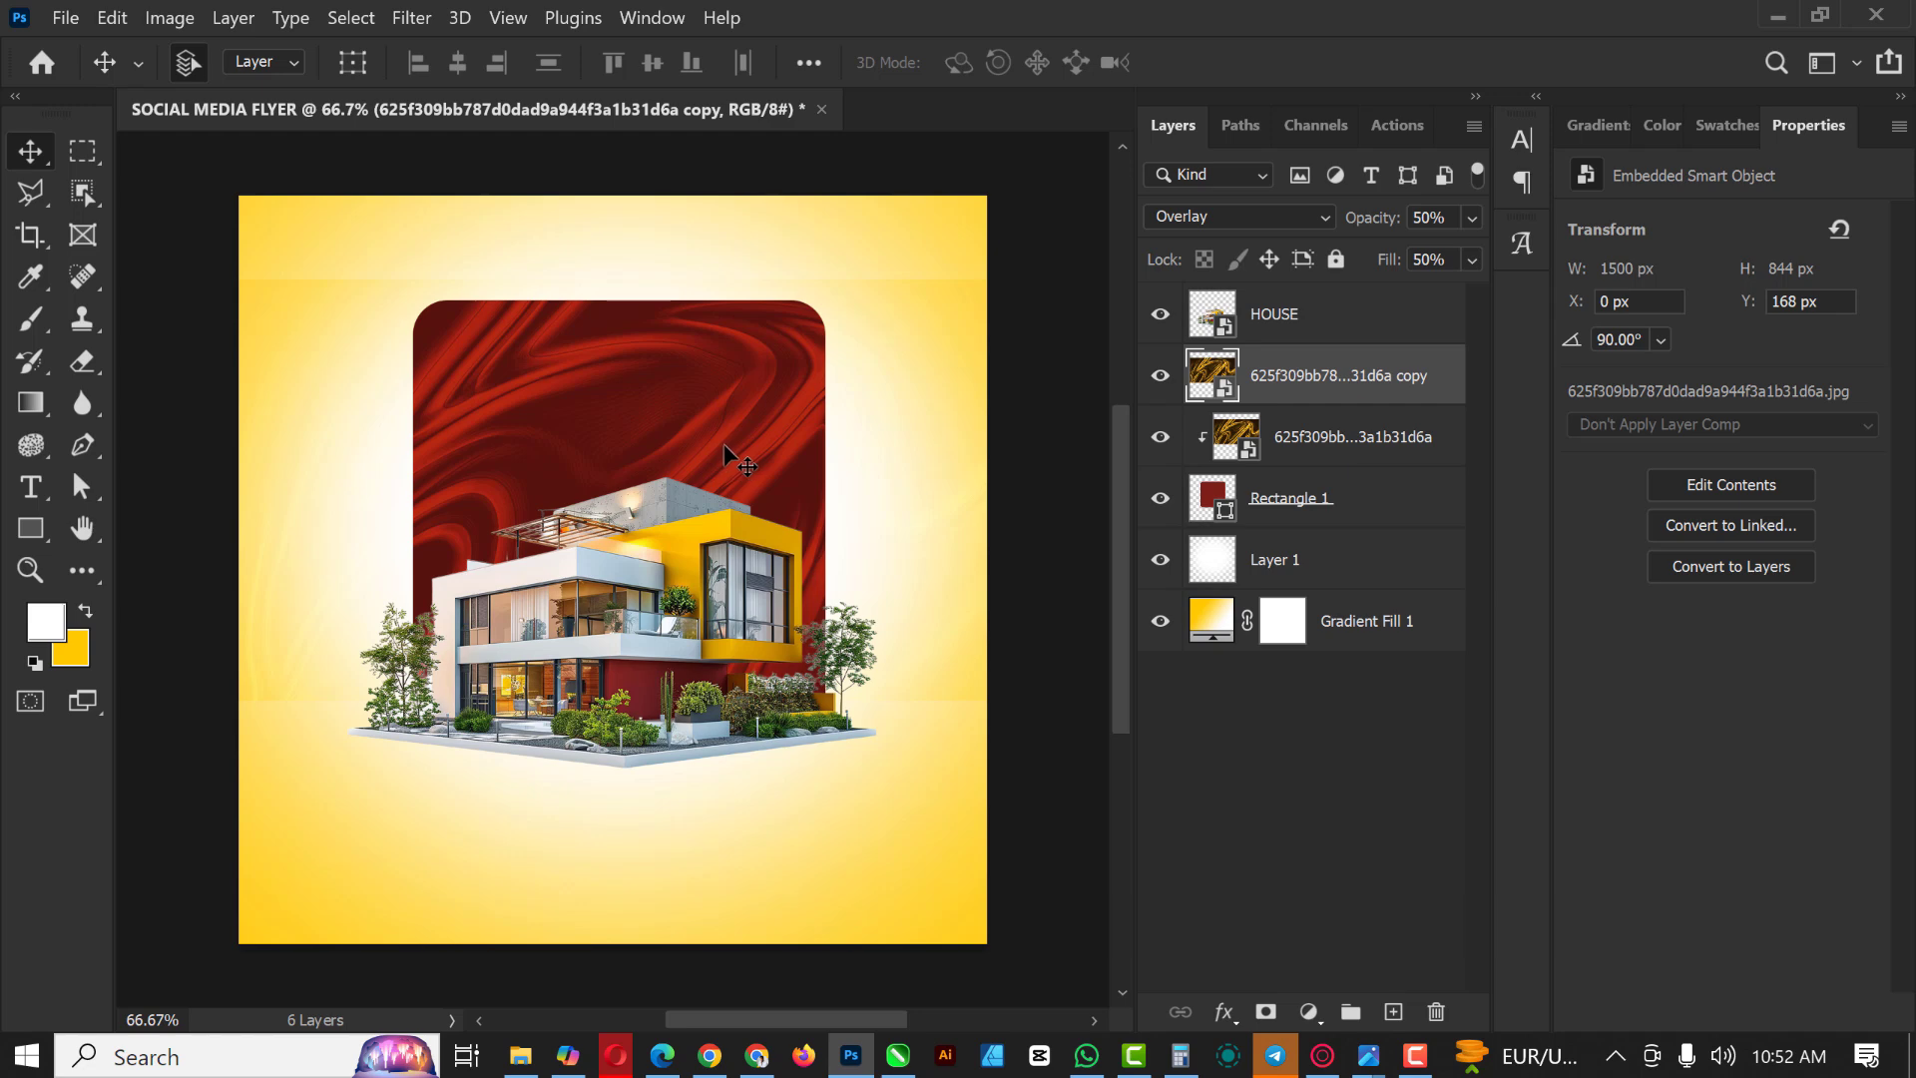
pyautogui.moveTo(721, 443); pyautogui.dragTo(726, 287)
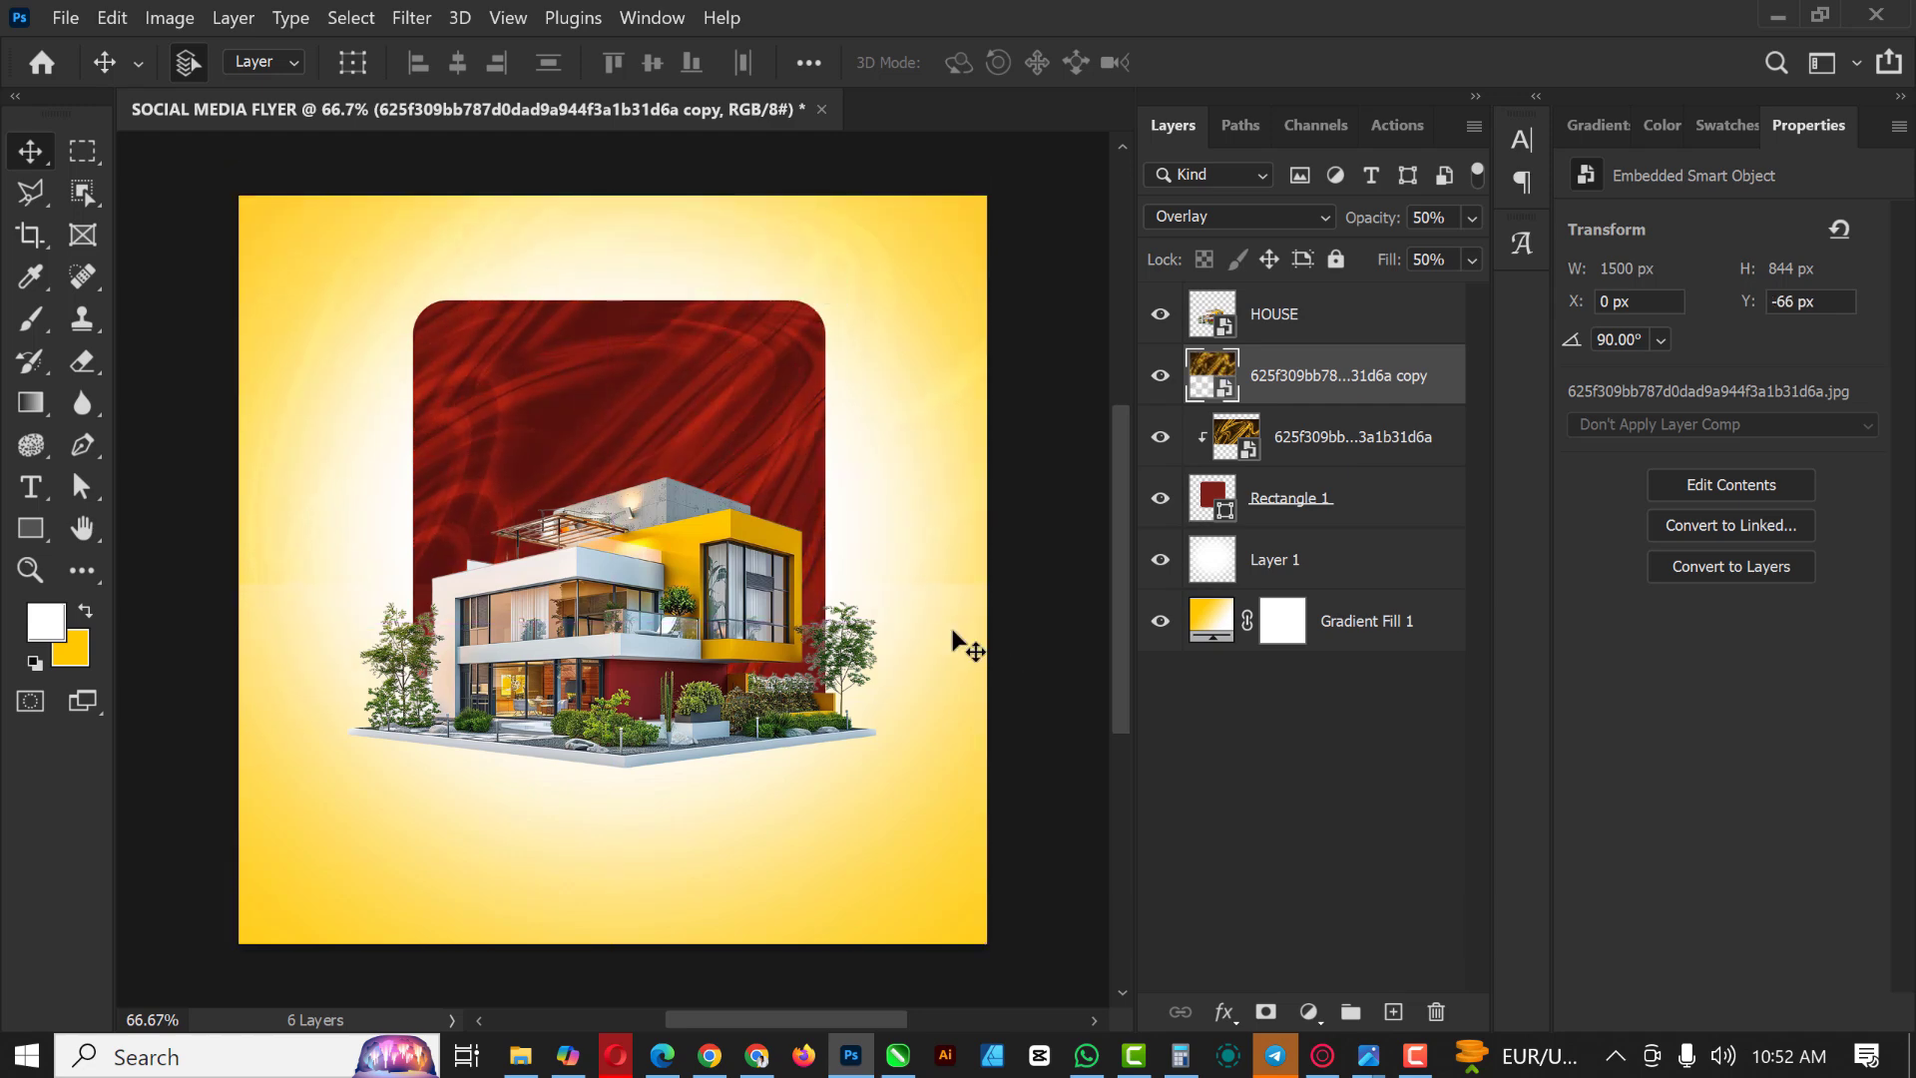
pyautogui.click(1267, 212)
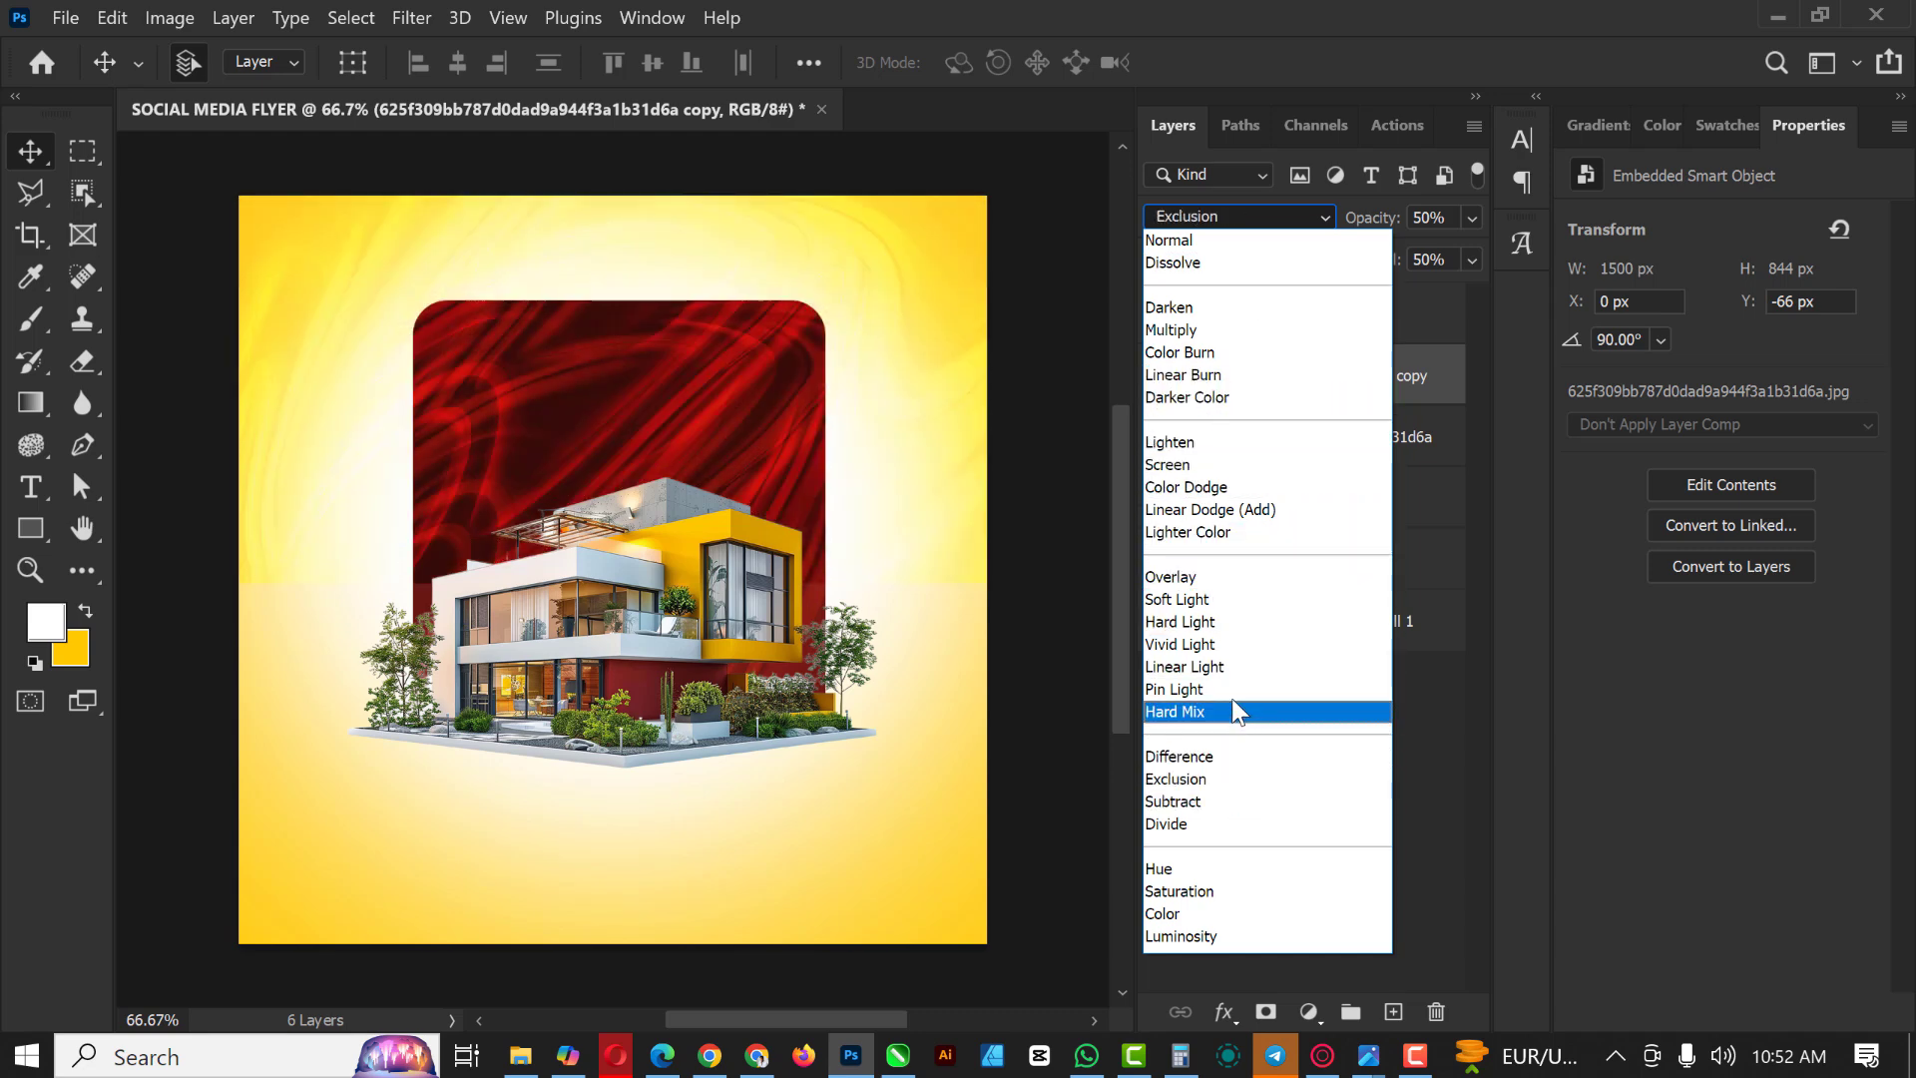
pyautogui.click(1226, 715)
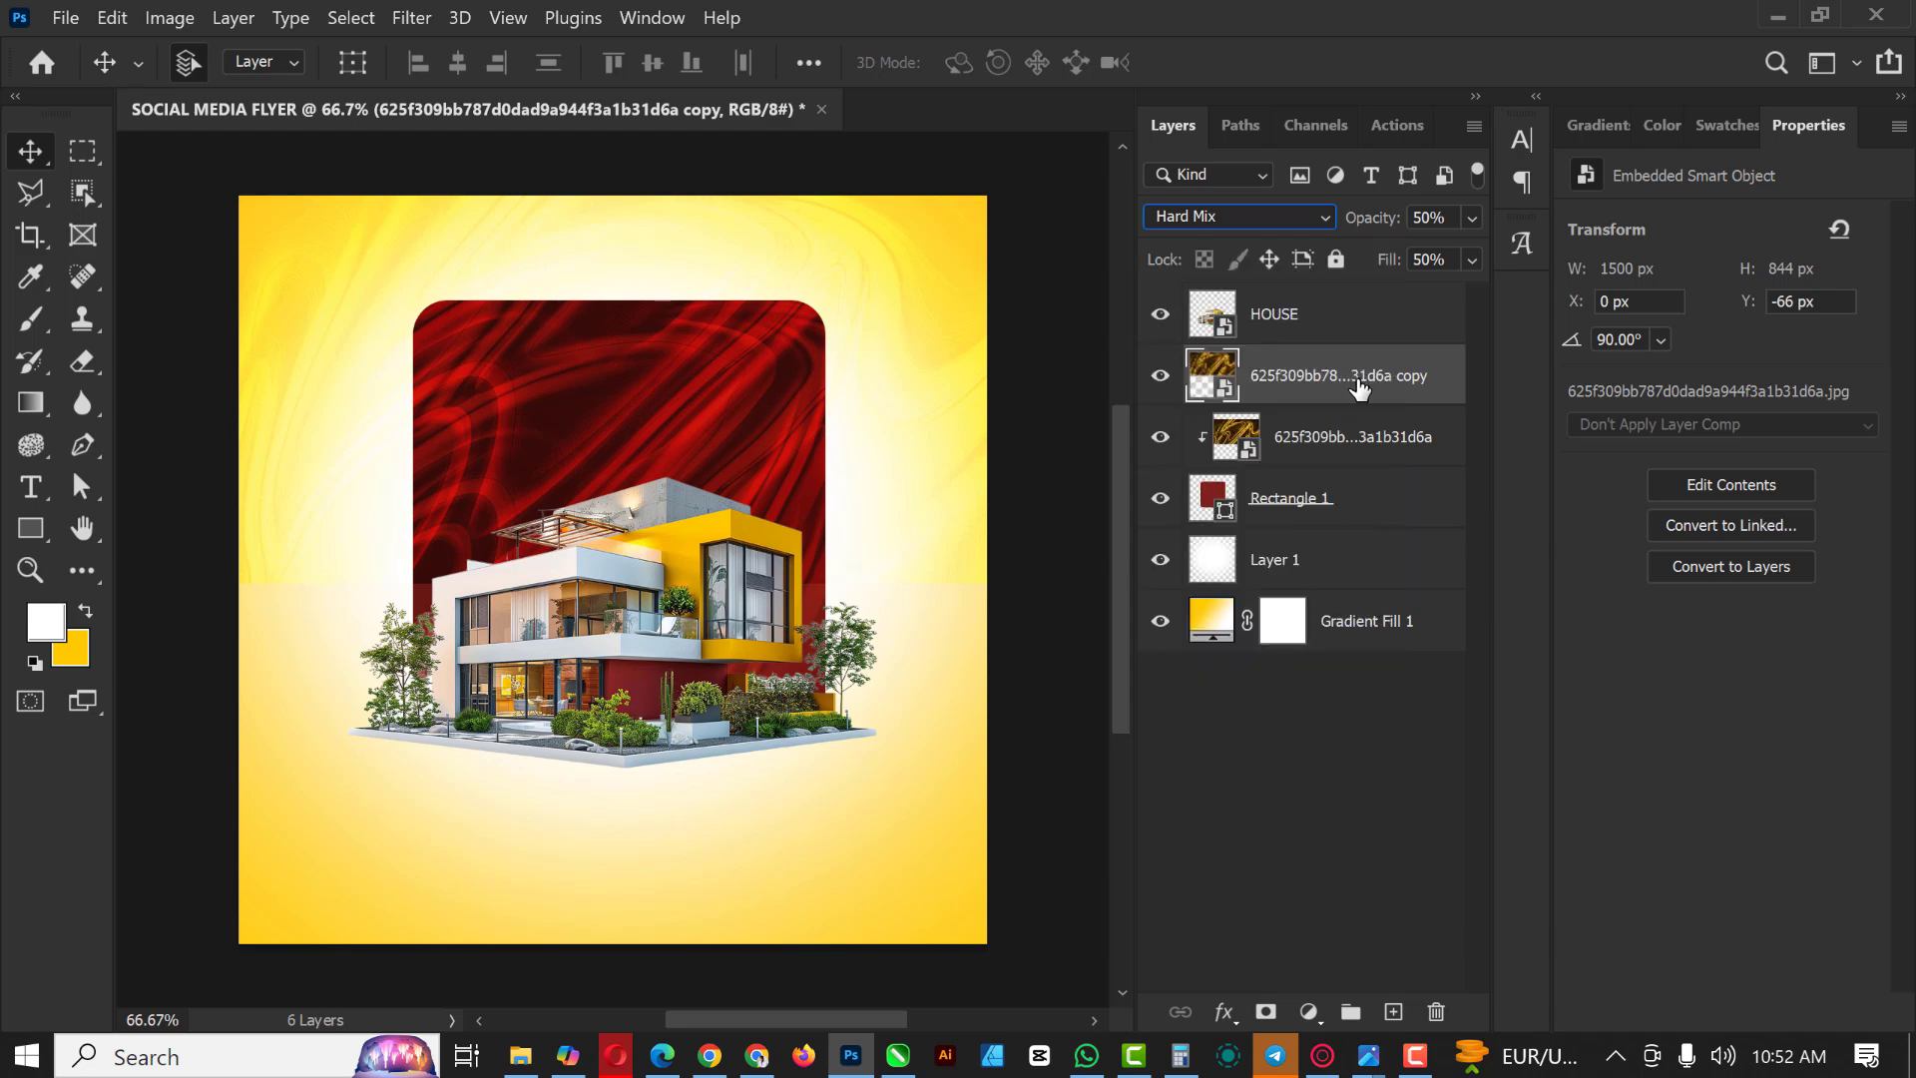
# Step: Move the swirl texture copy directly above the gradient fill and select the white glow layer above it
pyautogui.moveTo(1359, 388); pyautogui.dragTo(1347, 619)
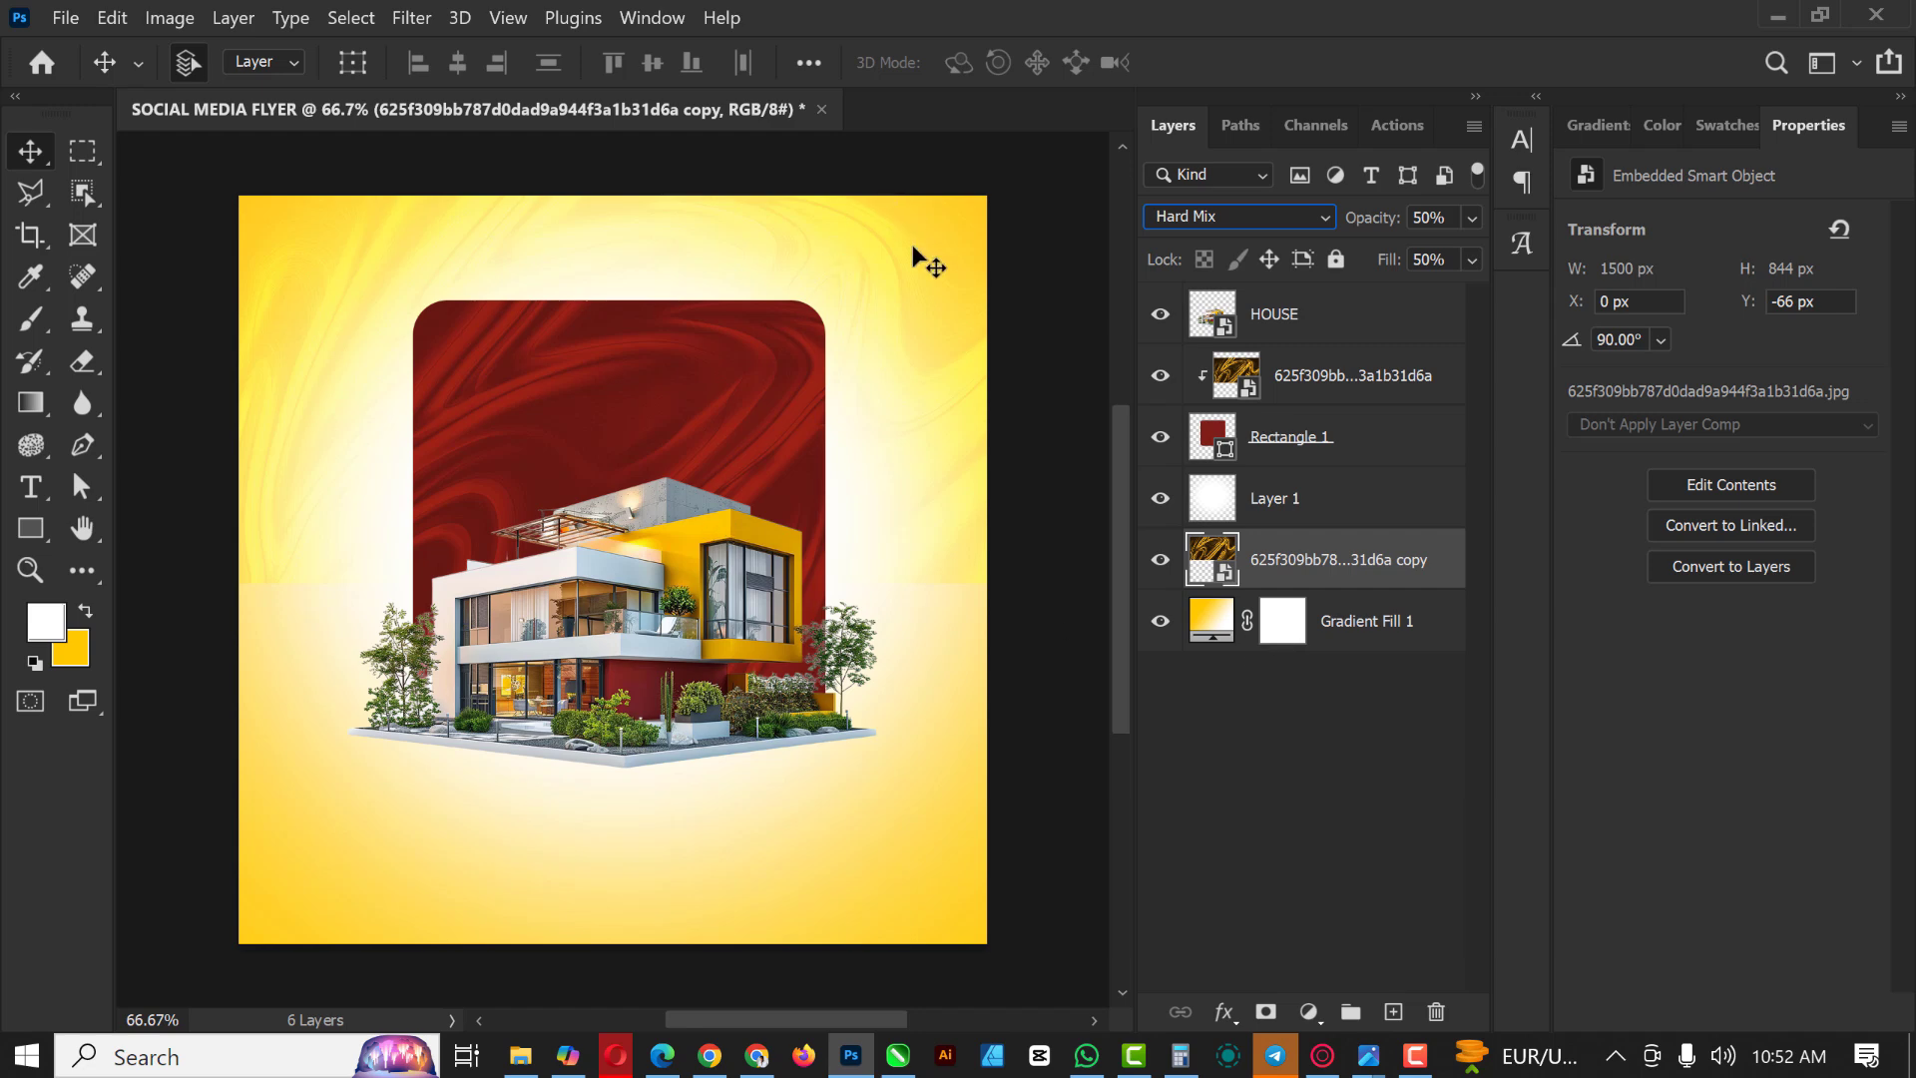
pyautogui.hotkey('alt', ']')
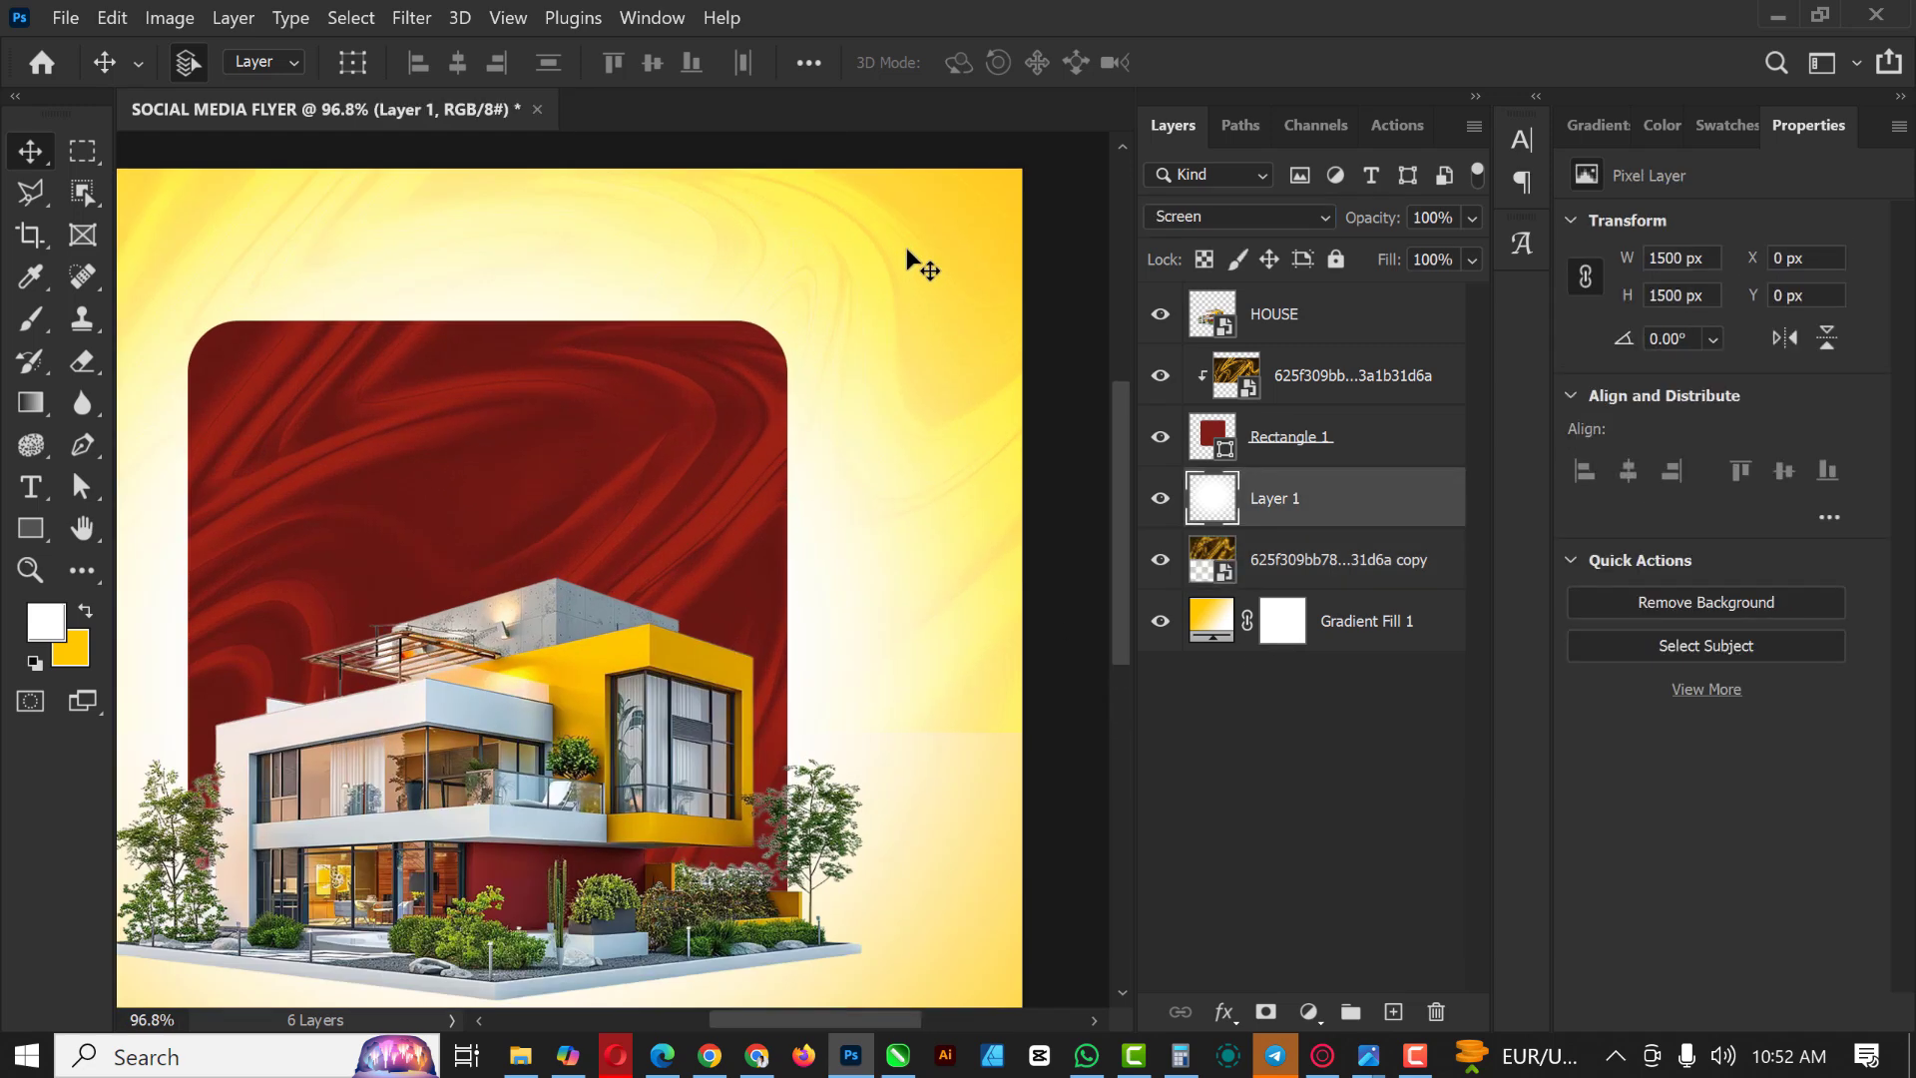
pyautogui.scroll(3, 906, 248)
pyautogui.scroll(-4, 864, 325)
pyautogui.scroll(3, 872, 318)
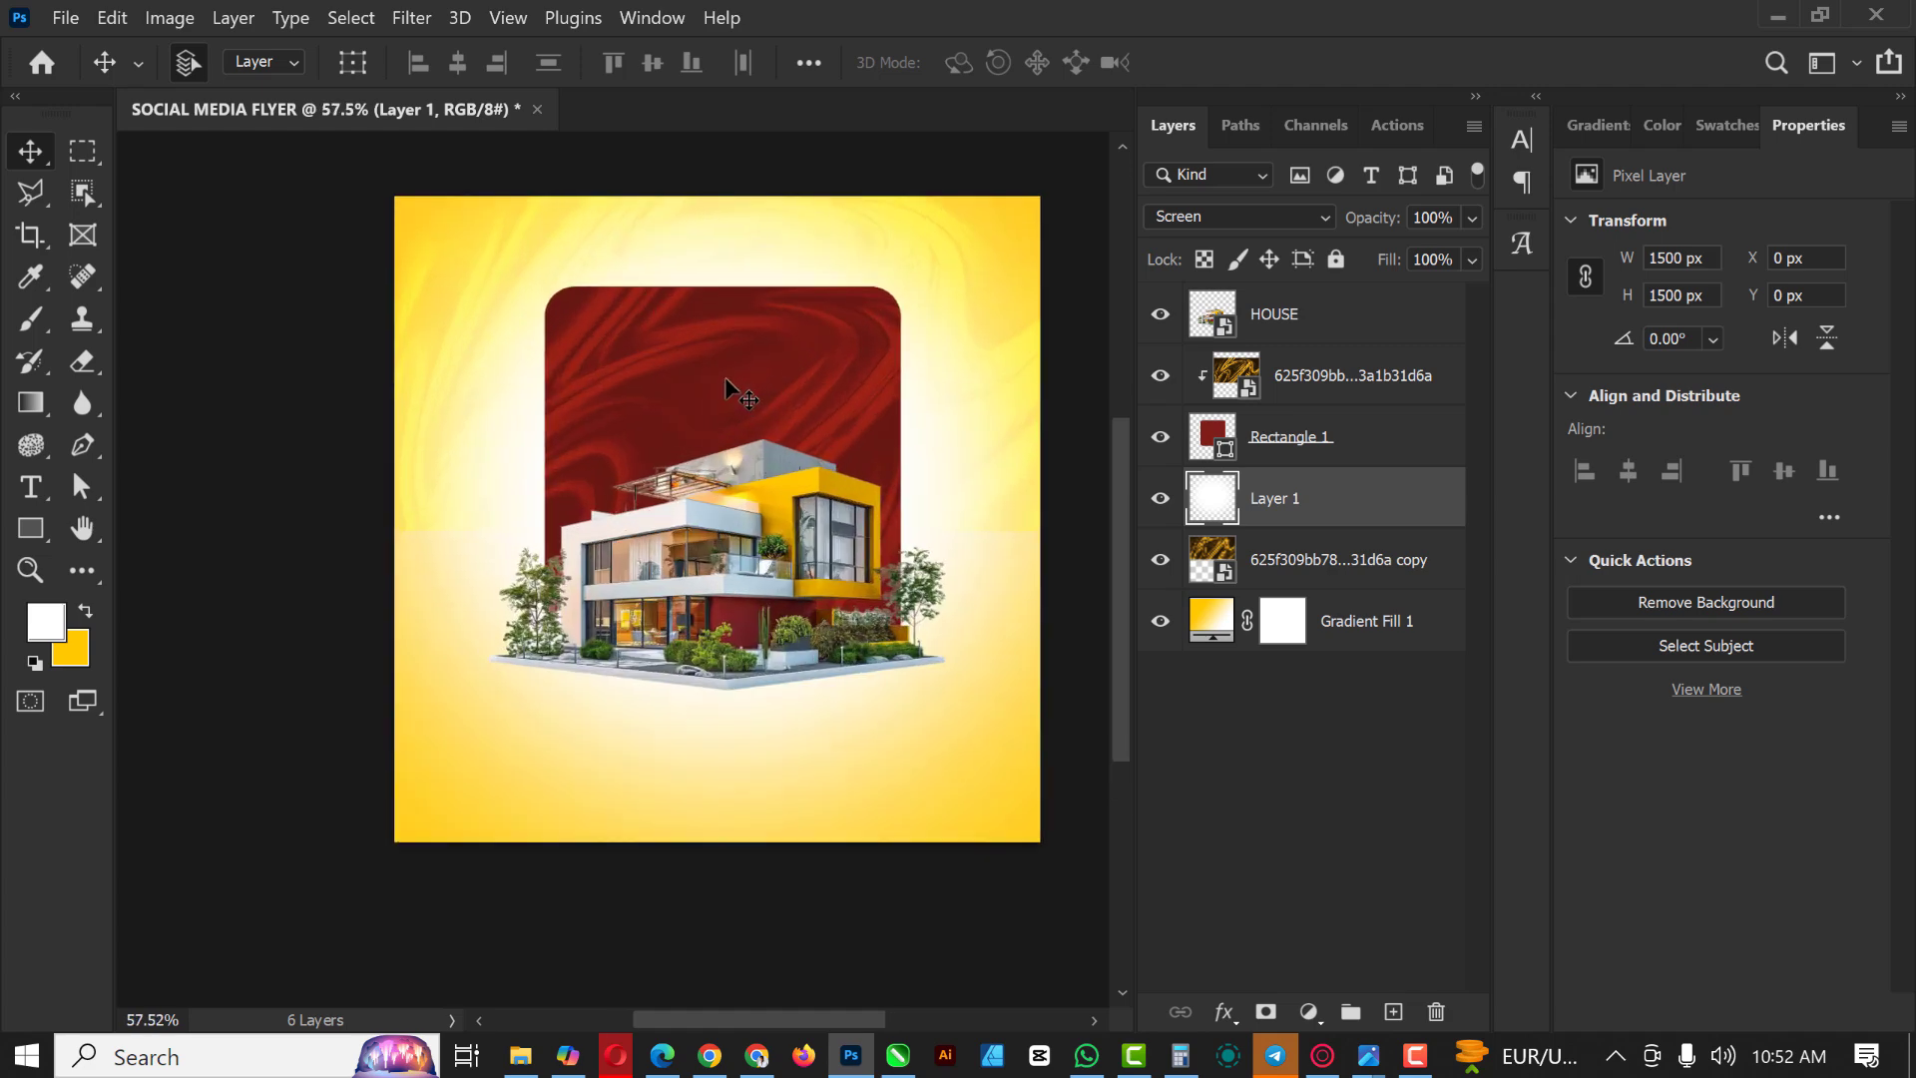
# Step: Examine how the swirl textures blend across the yellow background and the dark red panel behind the house
pyautogui.scroll(-3, 758, 343)
pyautogui.scroll(-2, 773, 343)
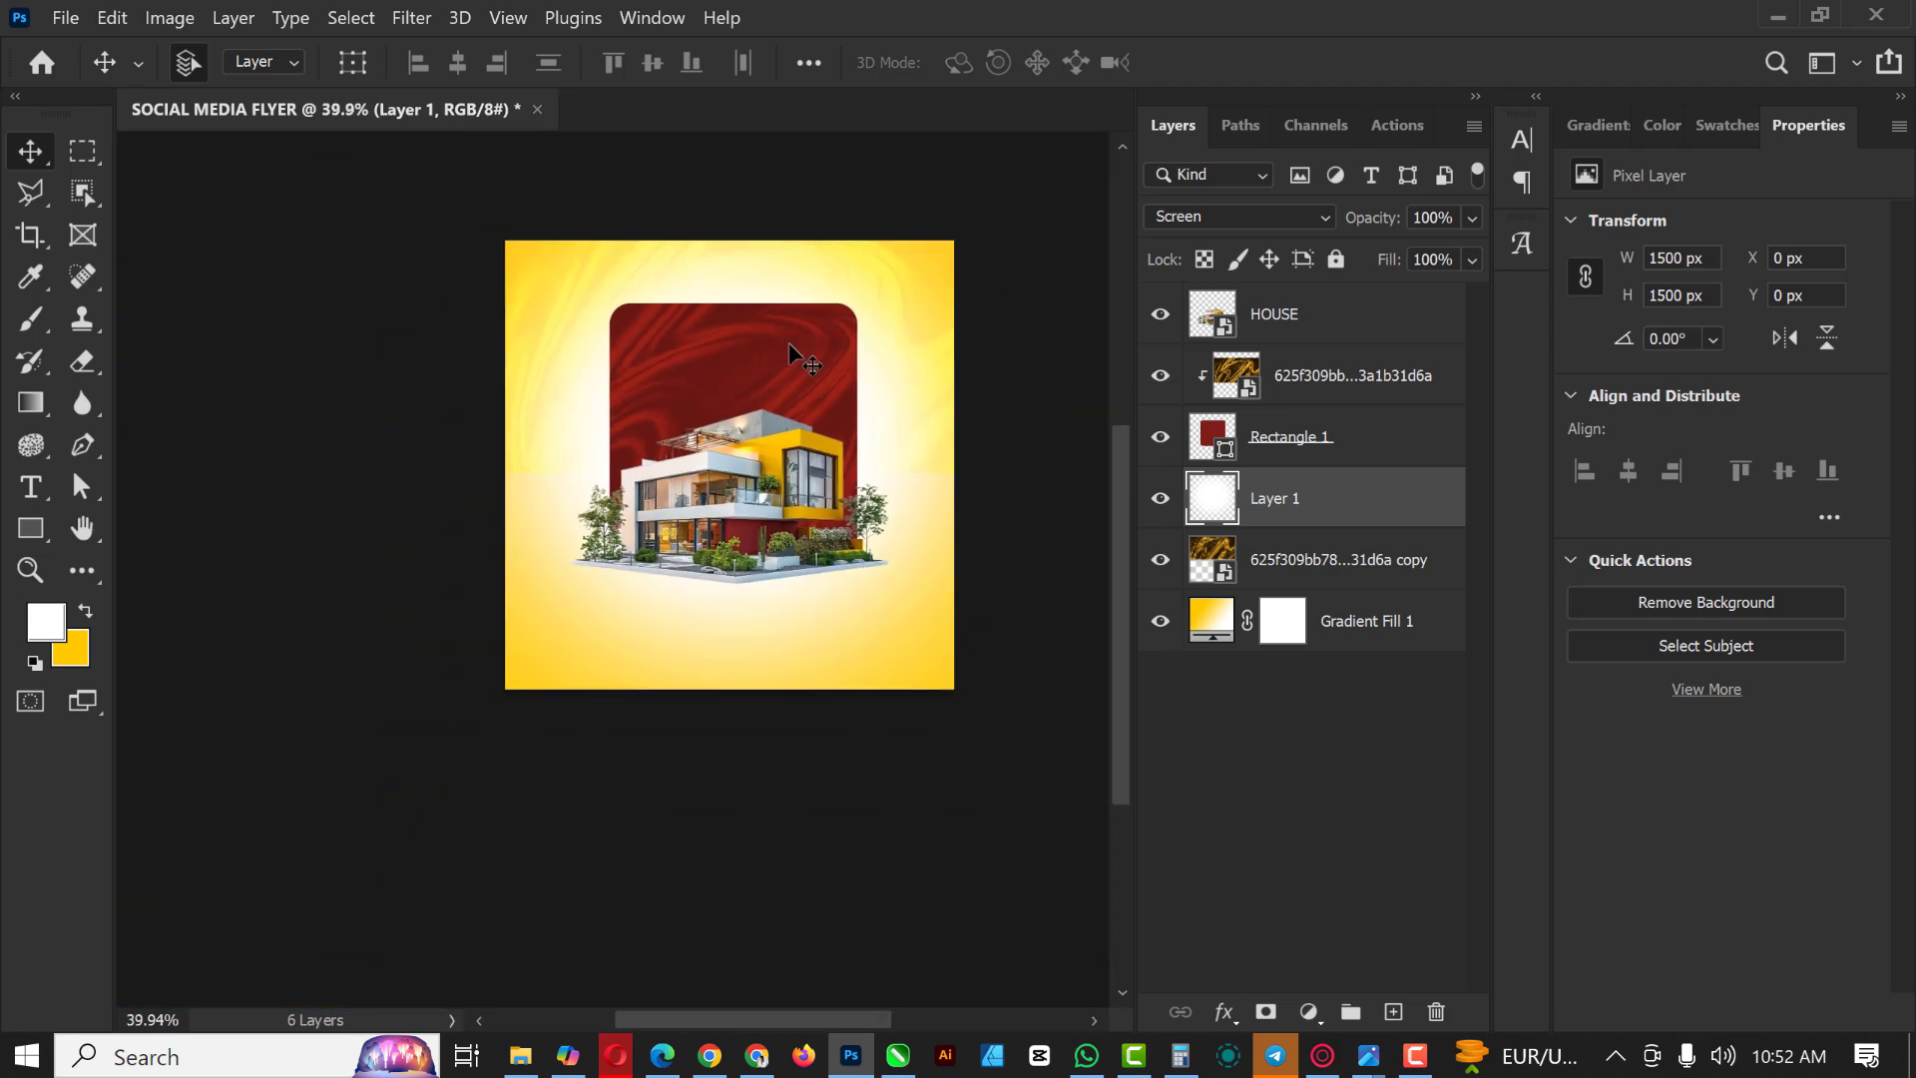
pyautogui.scroll(4, 834, 339)
pyautogui.scroll(-4, 601, 303)
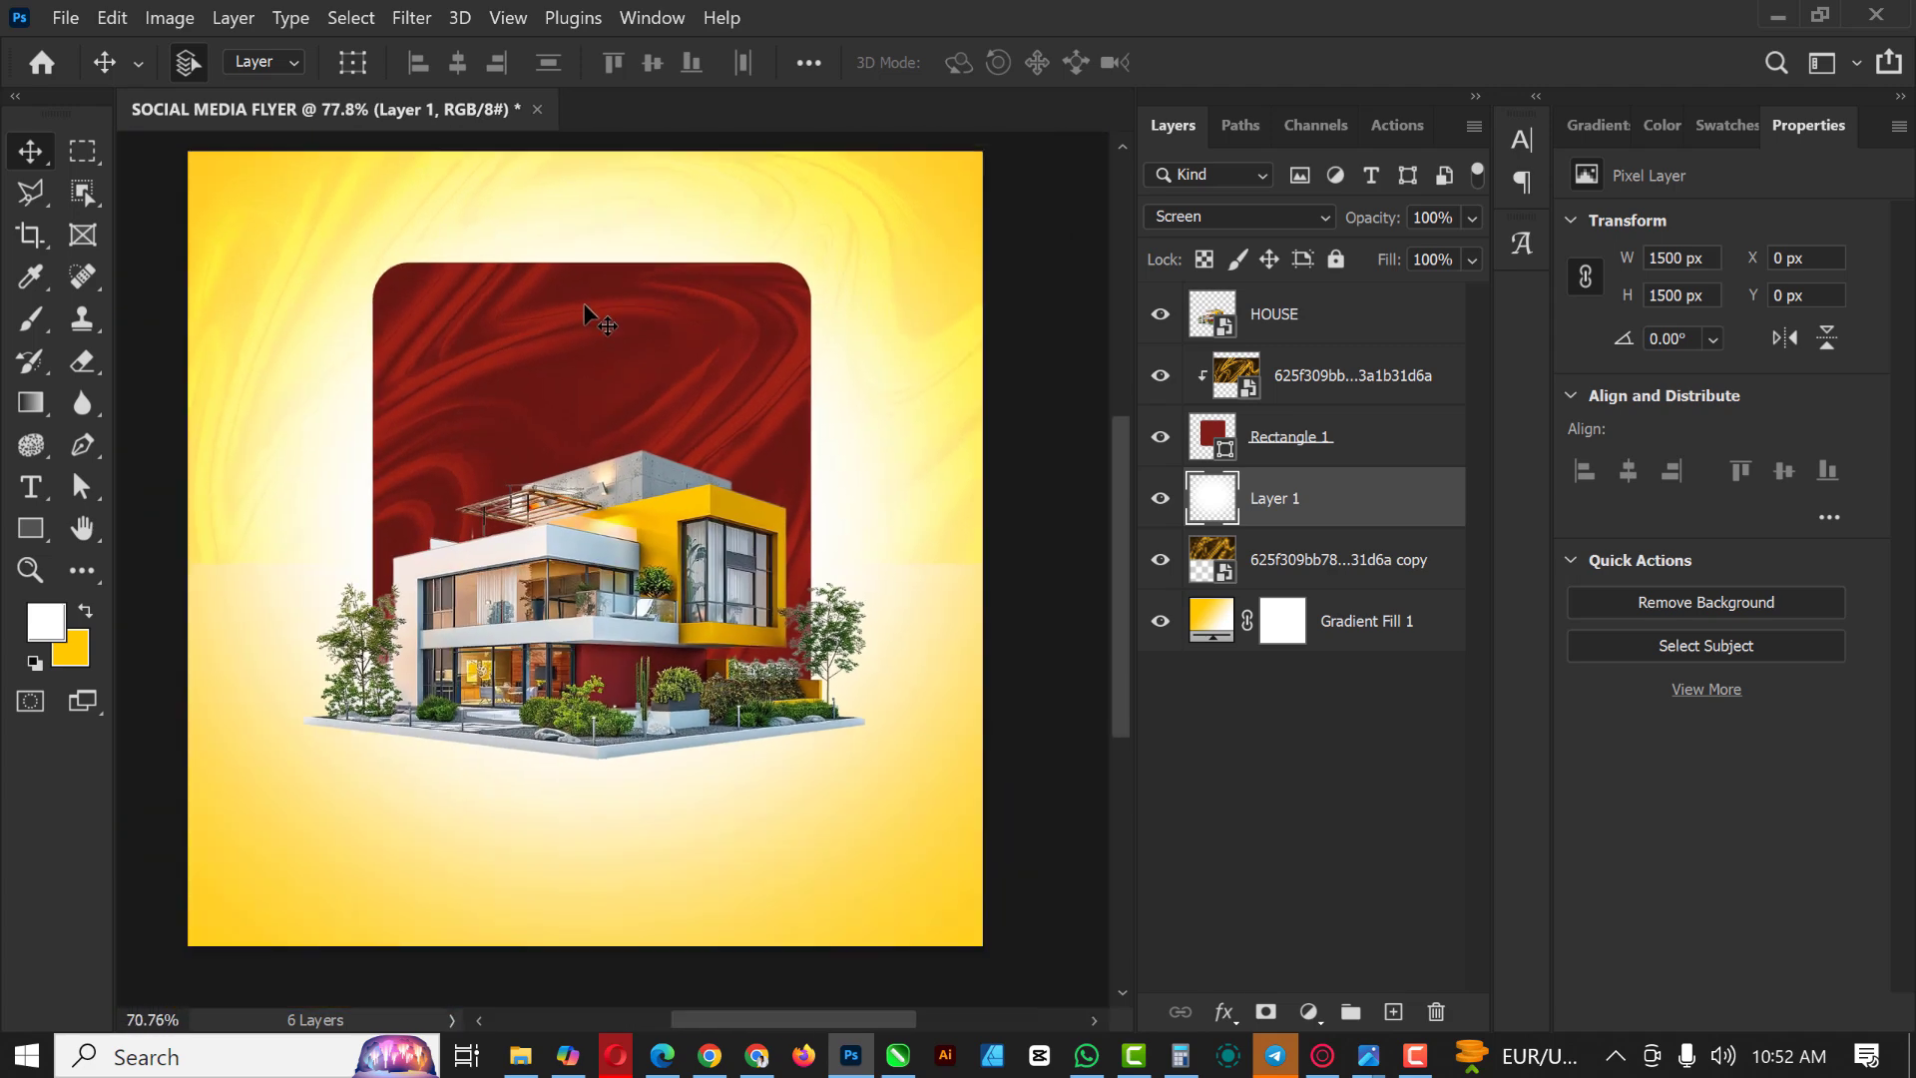
pyautogui.scroll(3, 600, 300)
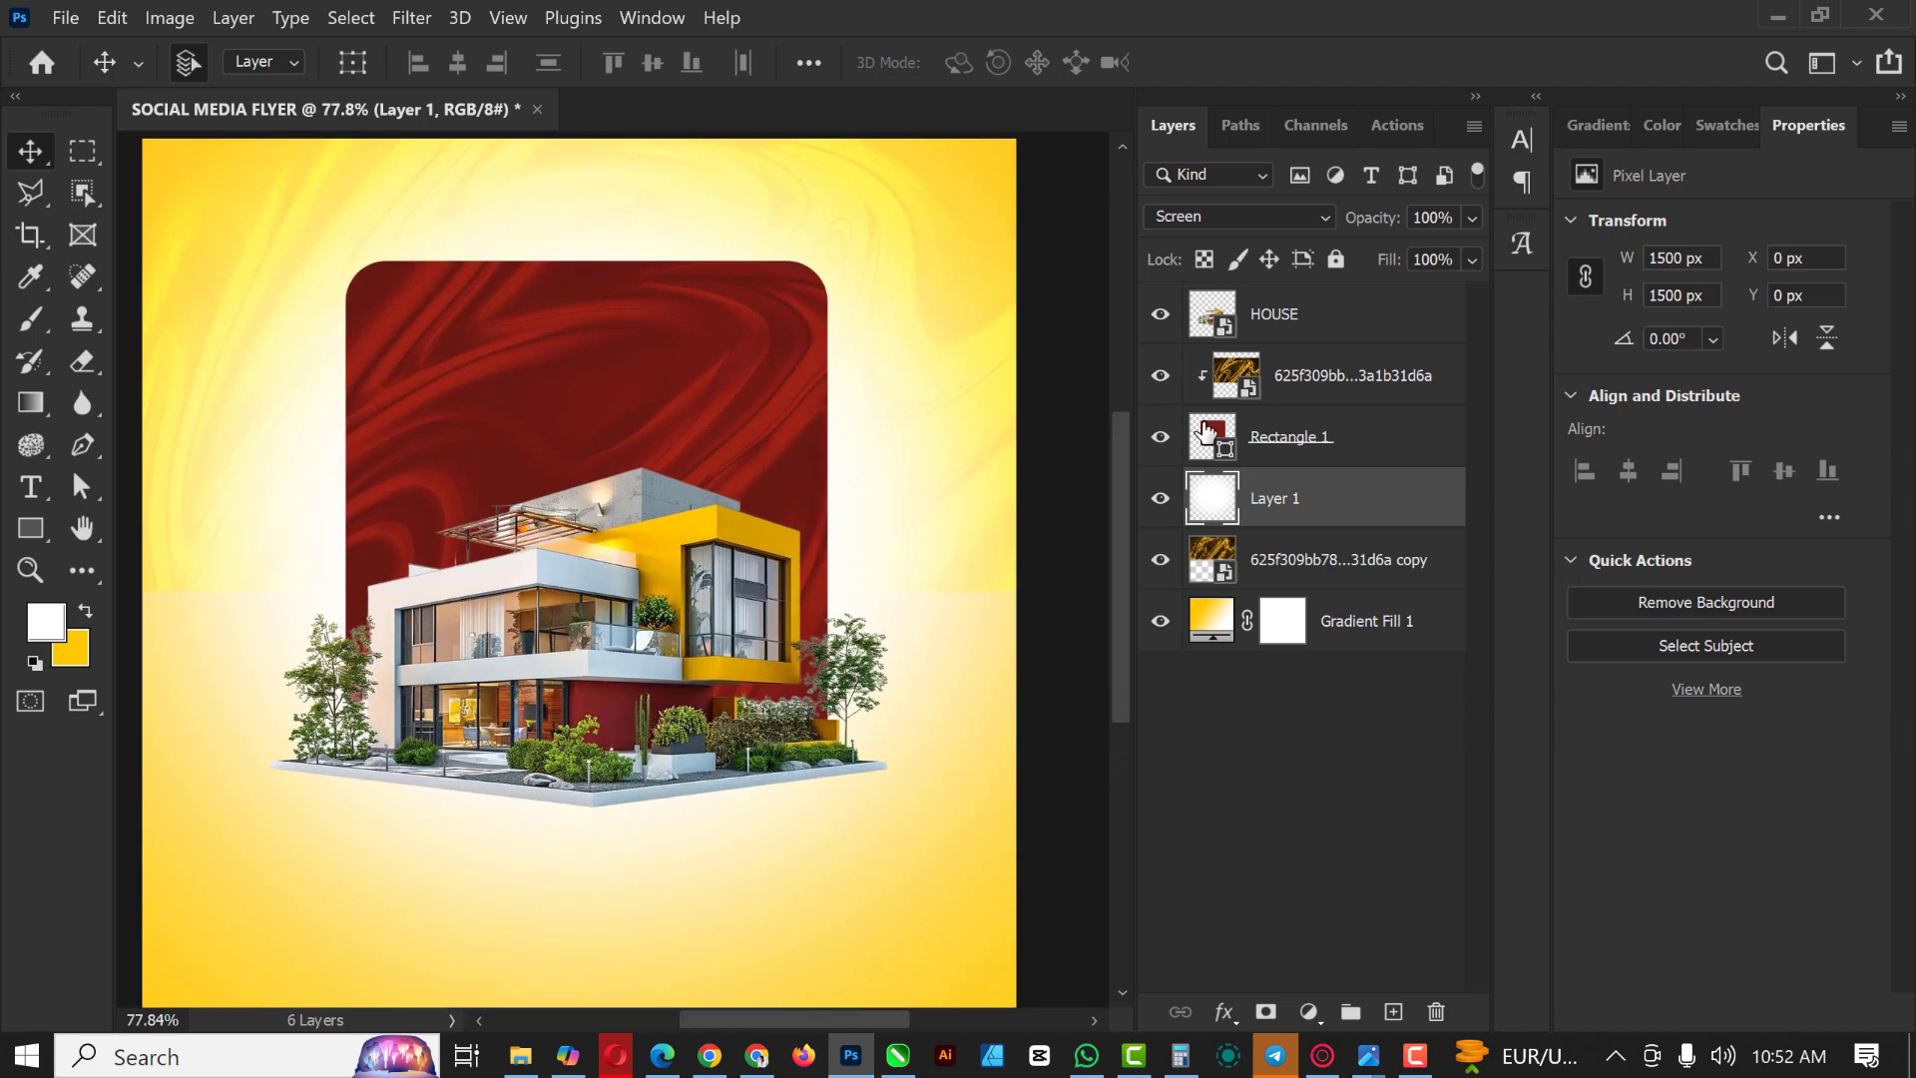
pyautogui.scroll(-3, 507, 320)
pyautogui.scroll(2, 590, 453)
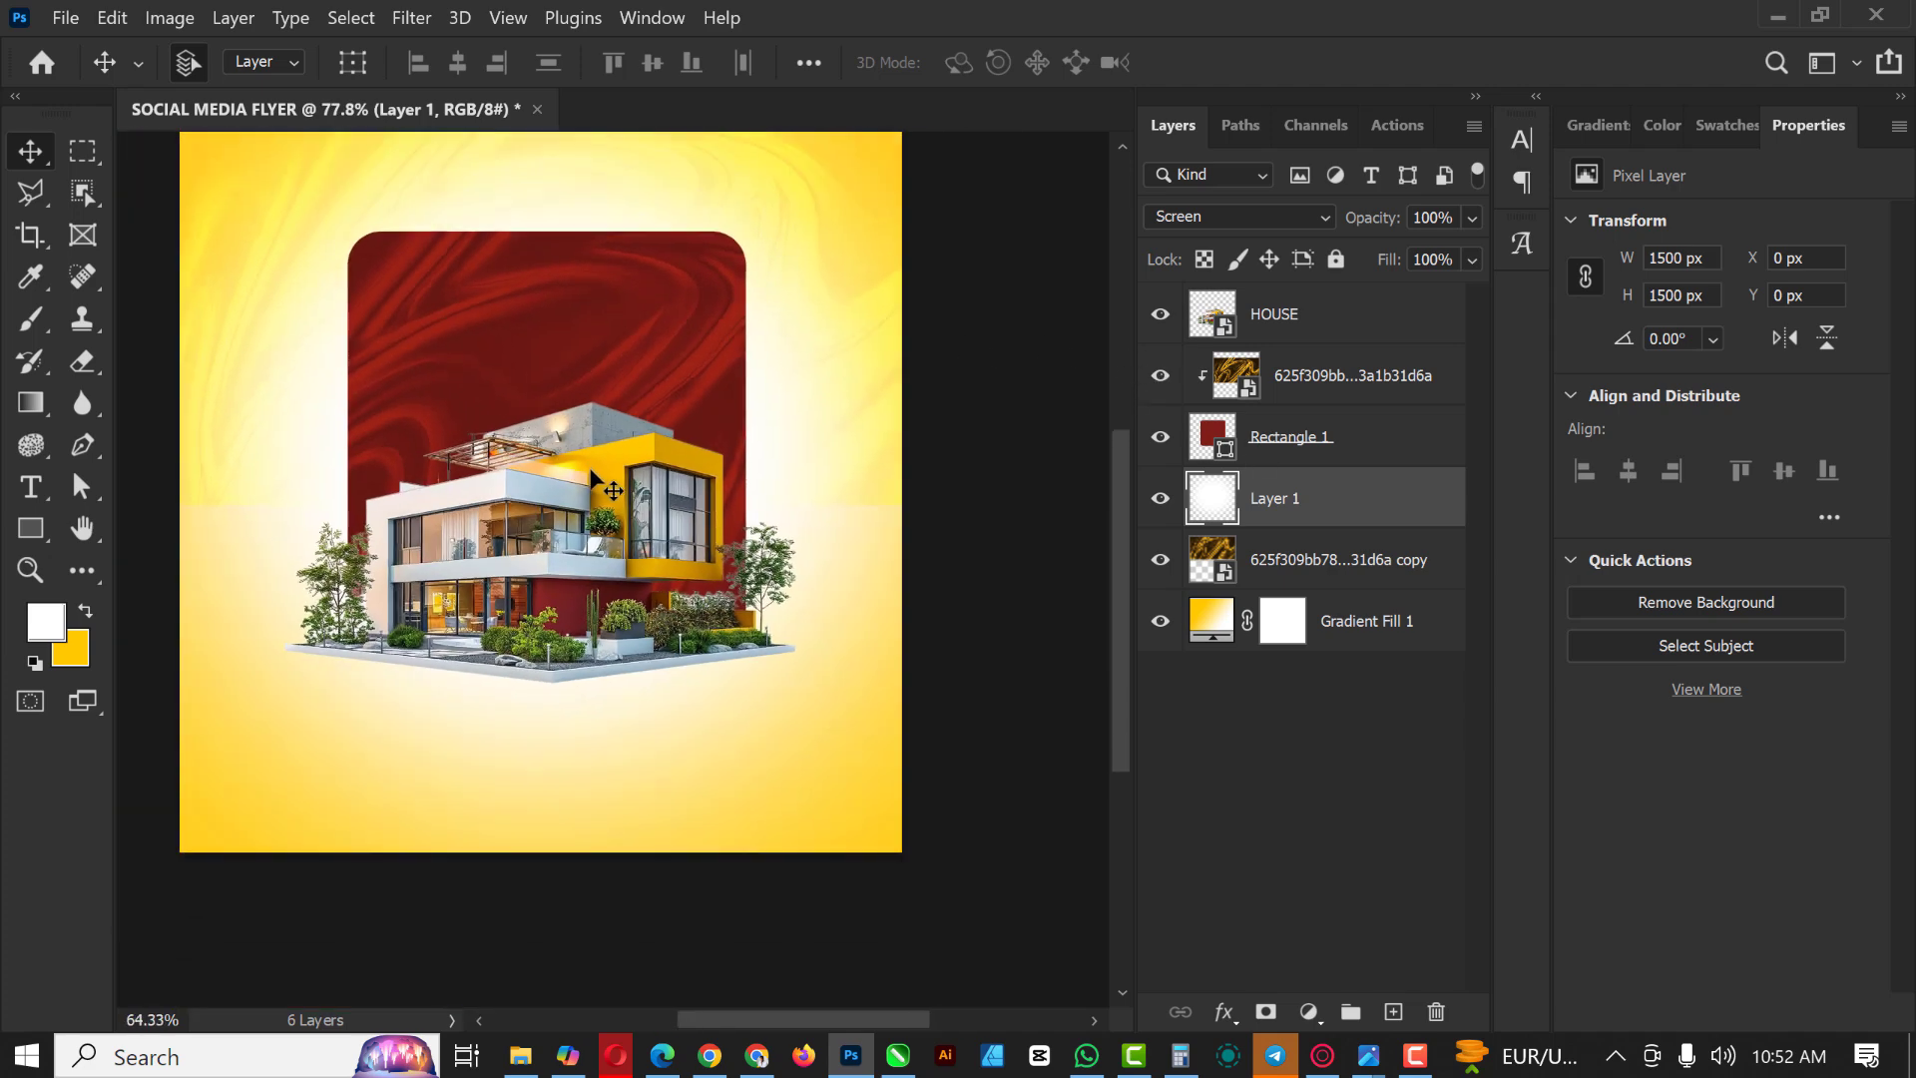
pyautogui.scroll(-1, 596, 482)
pyautogui.scroll(1, 594, 471)
pyautogui.scroll(-1, 593, 471)
pyautogui.scroll(1, 594, 471)
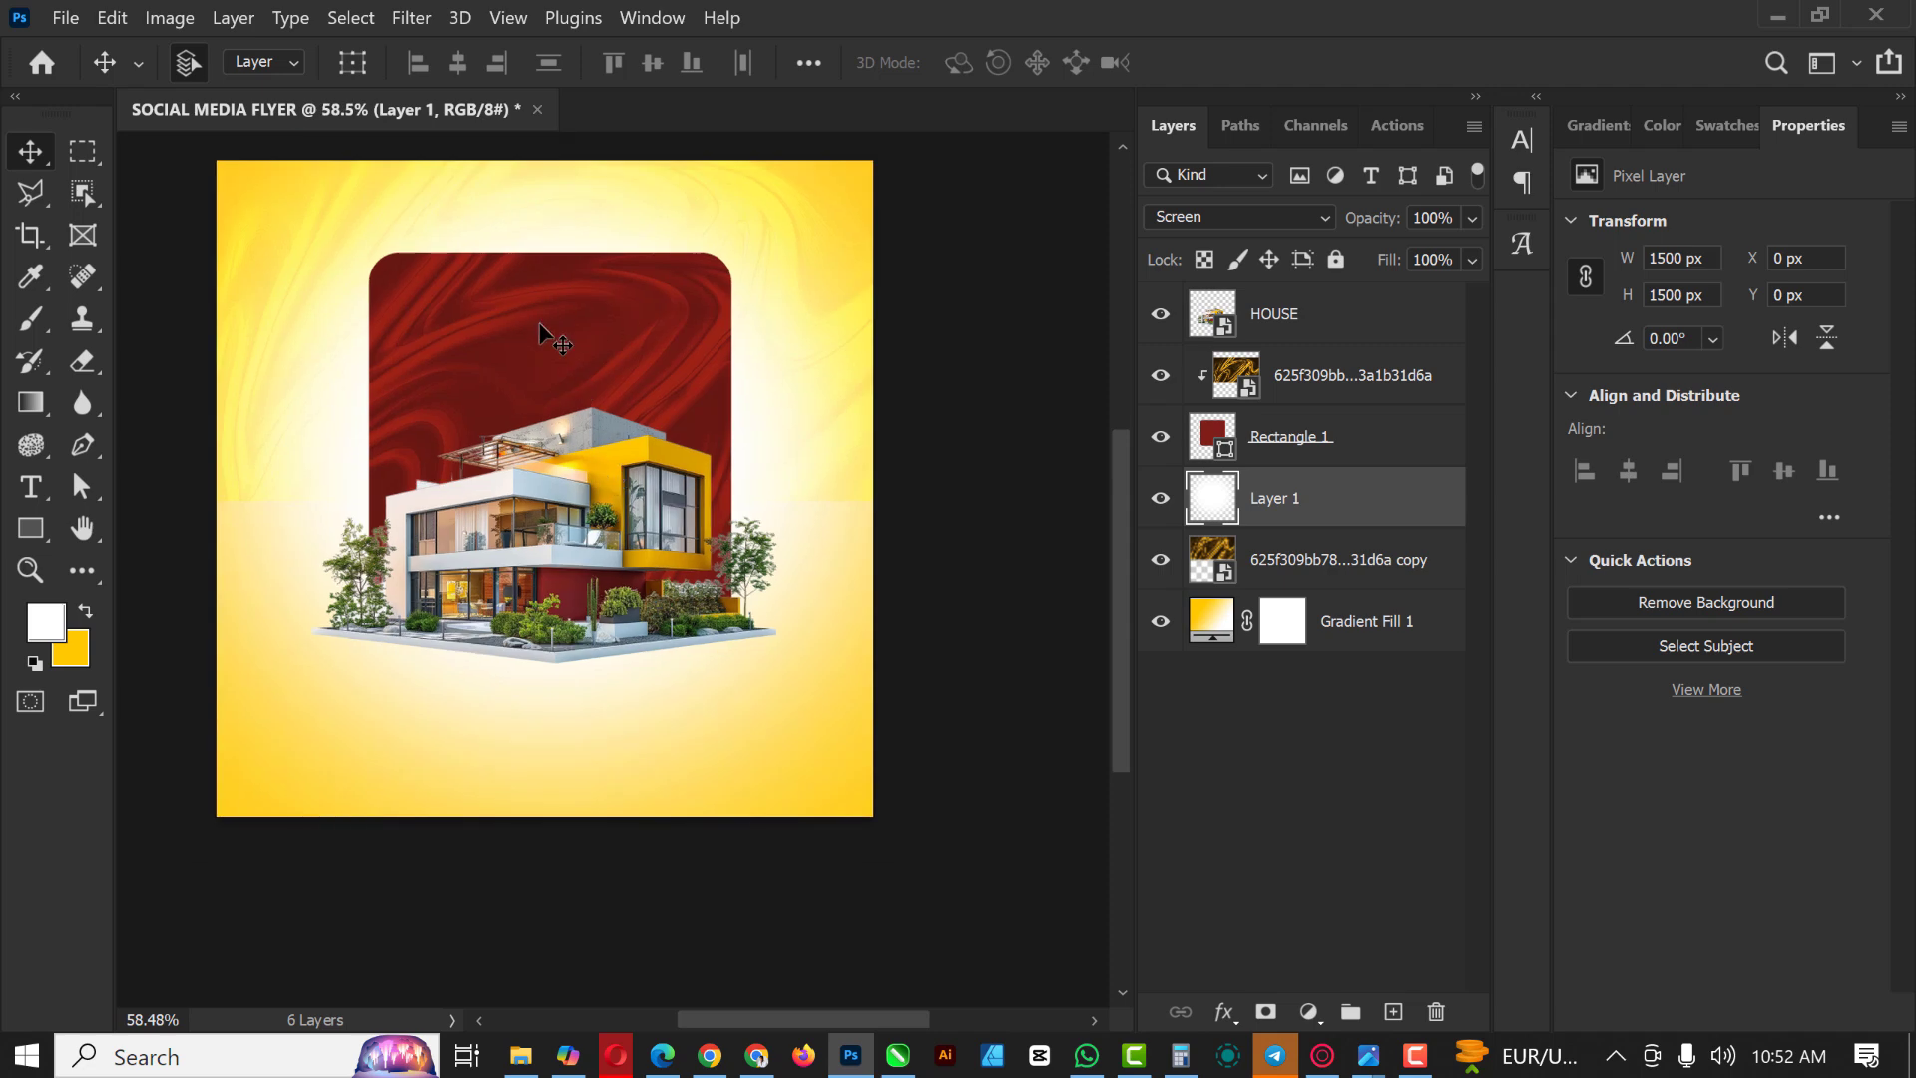
pyautogui.scroll(1, 543, 333)
# Step: Add a white text layer reading "Fortune Park" directly above the HOUSE layer
pyautogui.click(1349, 317)
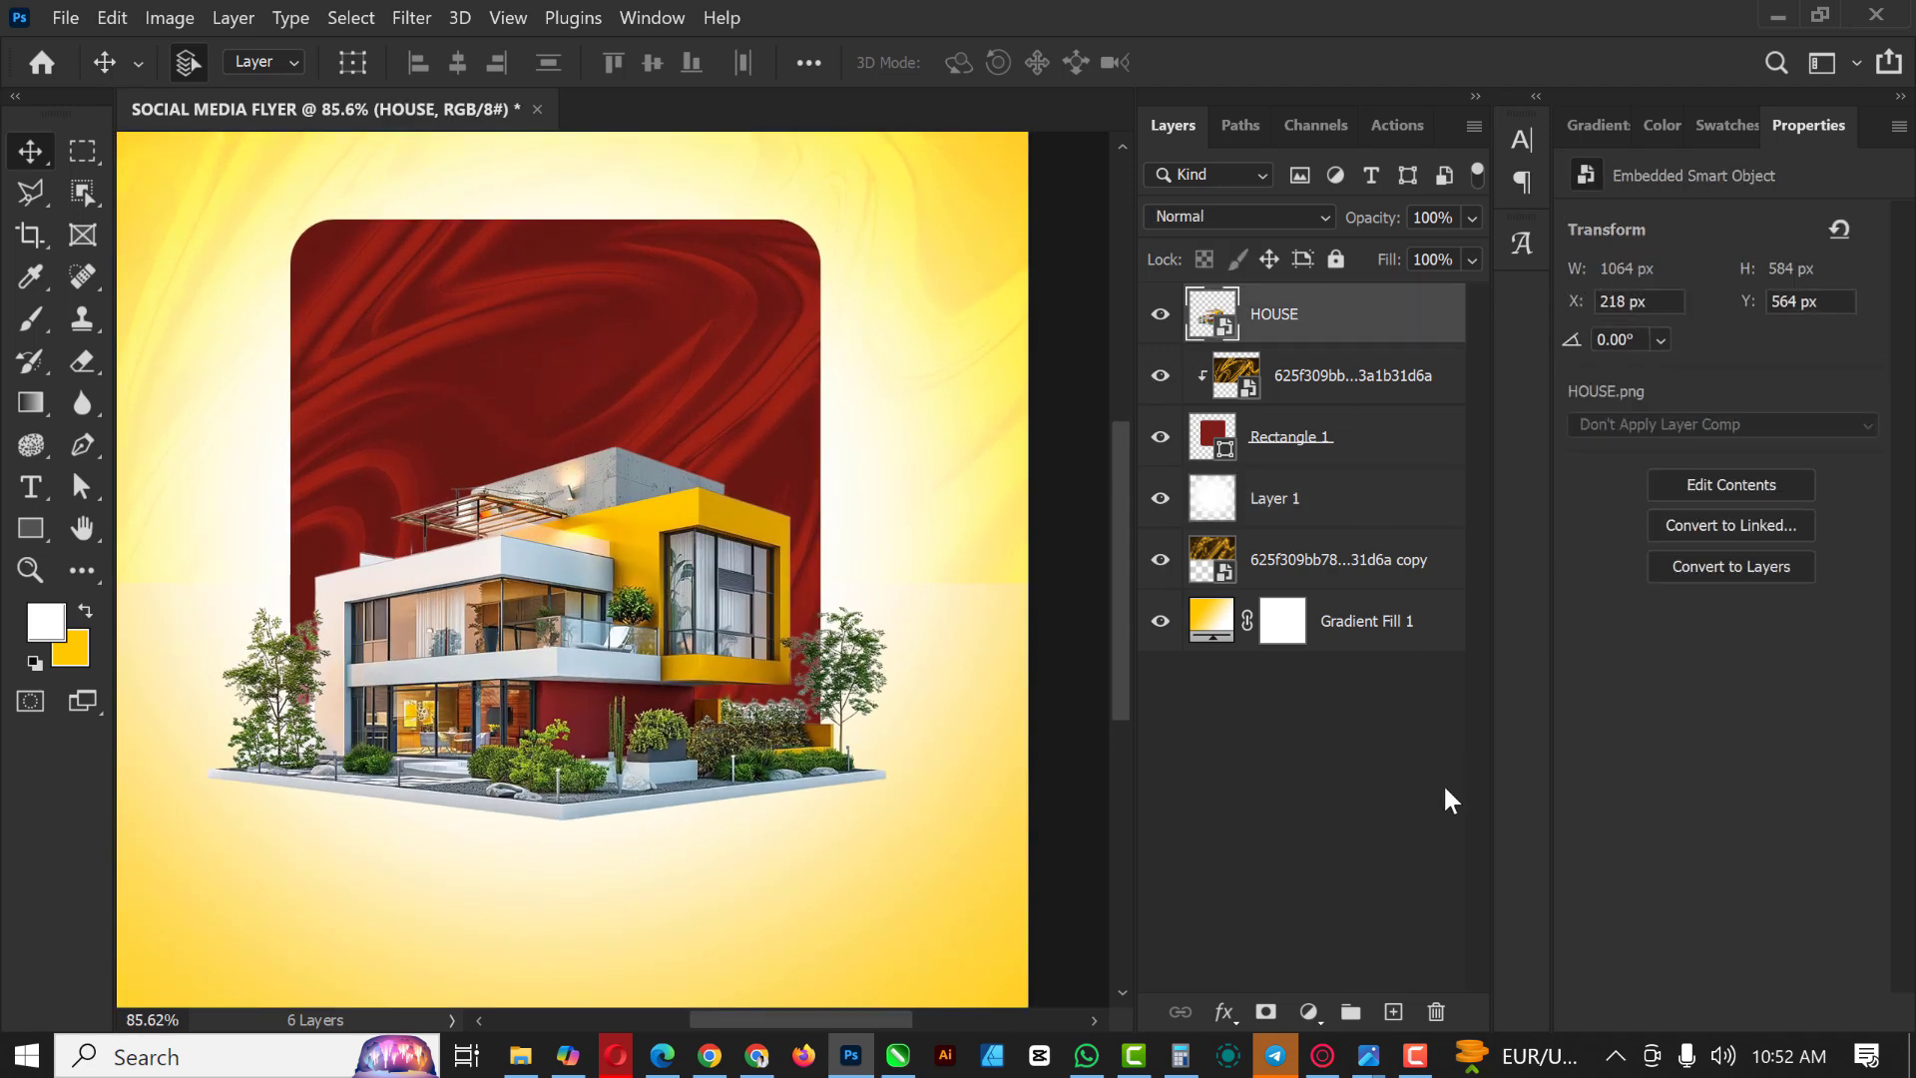
pyautogui.click(1395, 1011)
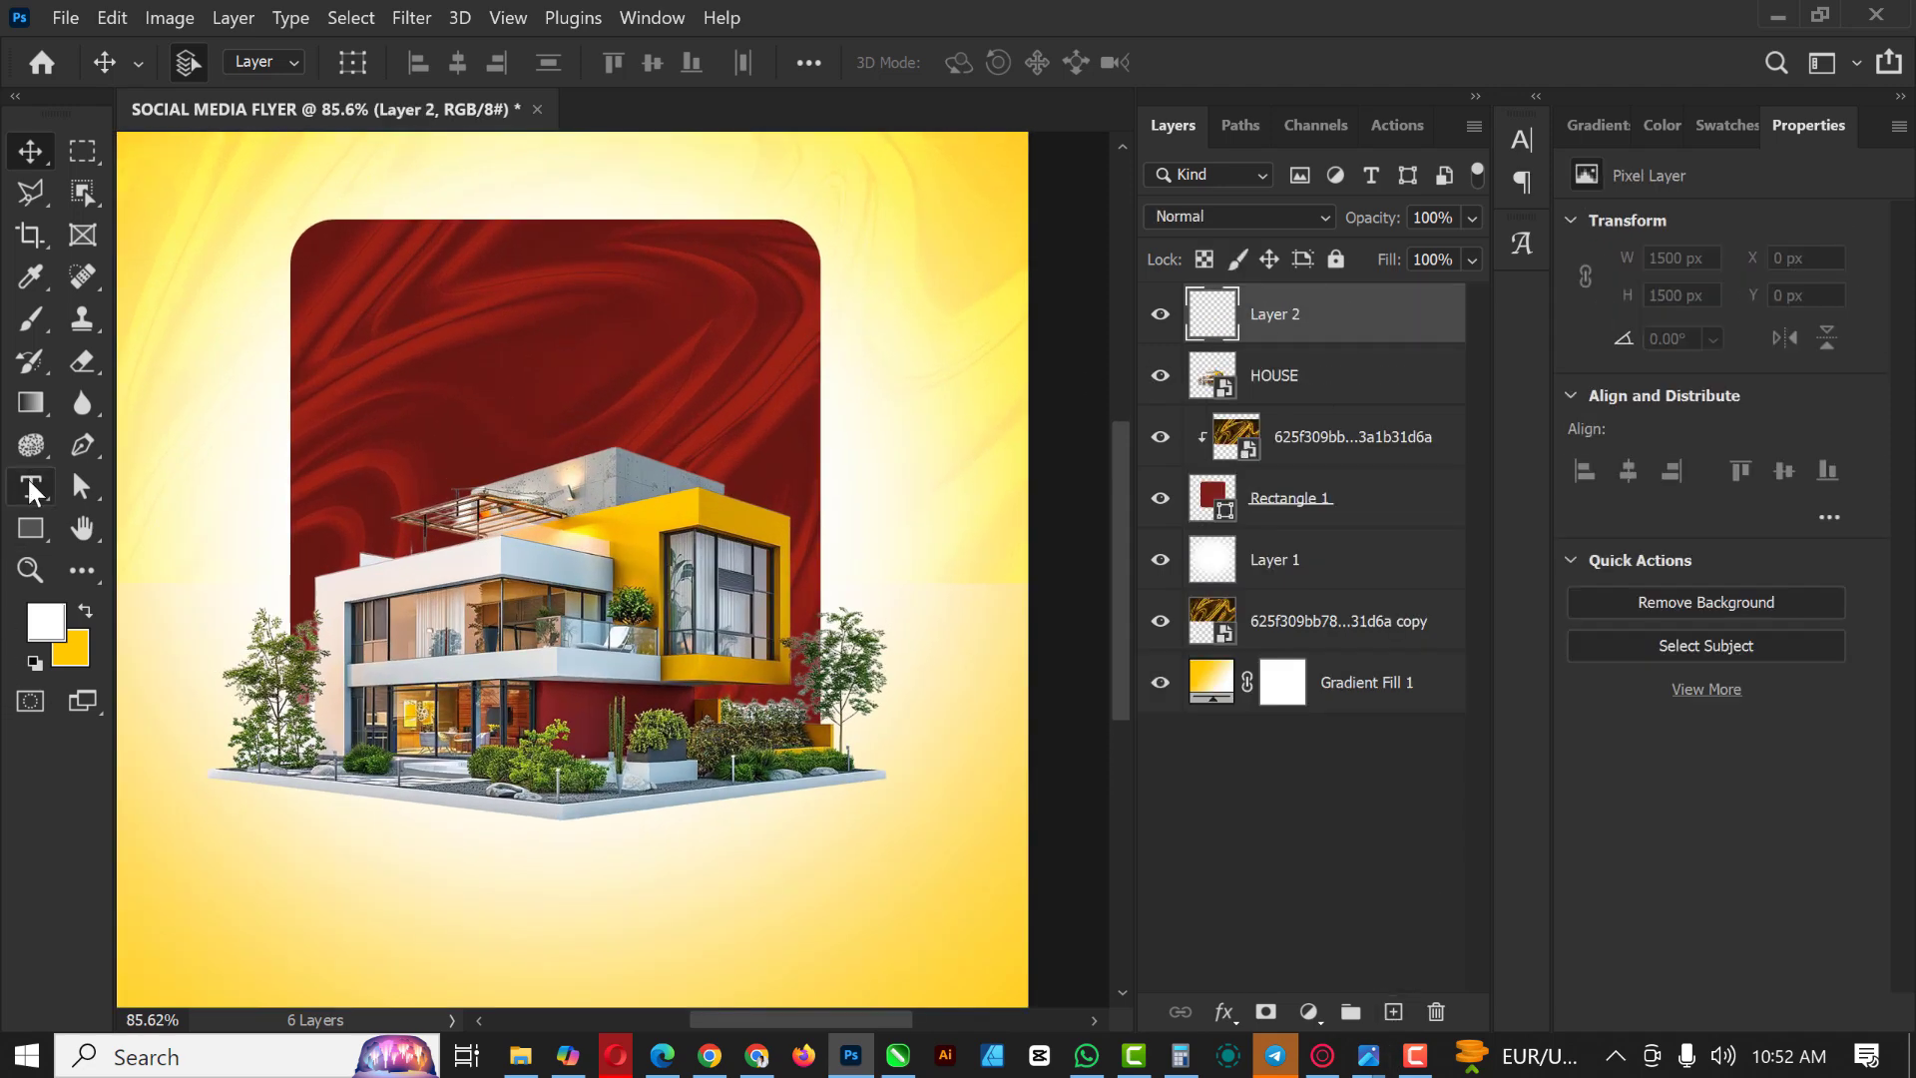
pyautogui.click(30, 487)
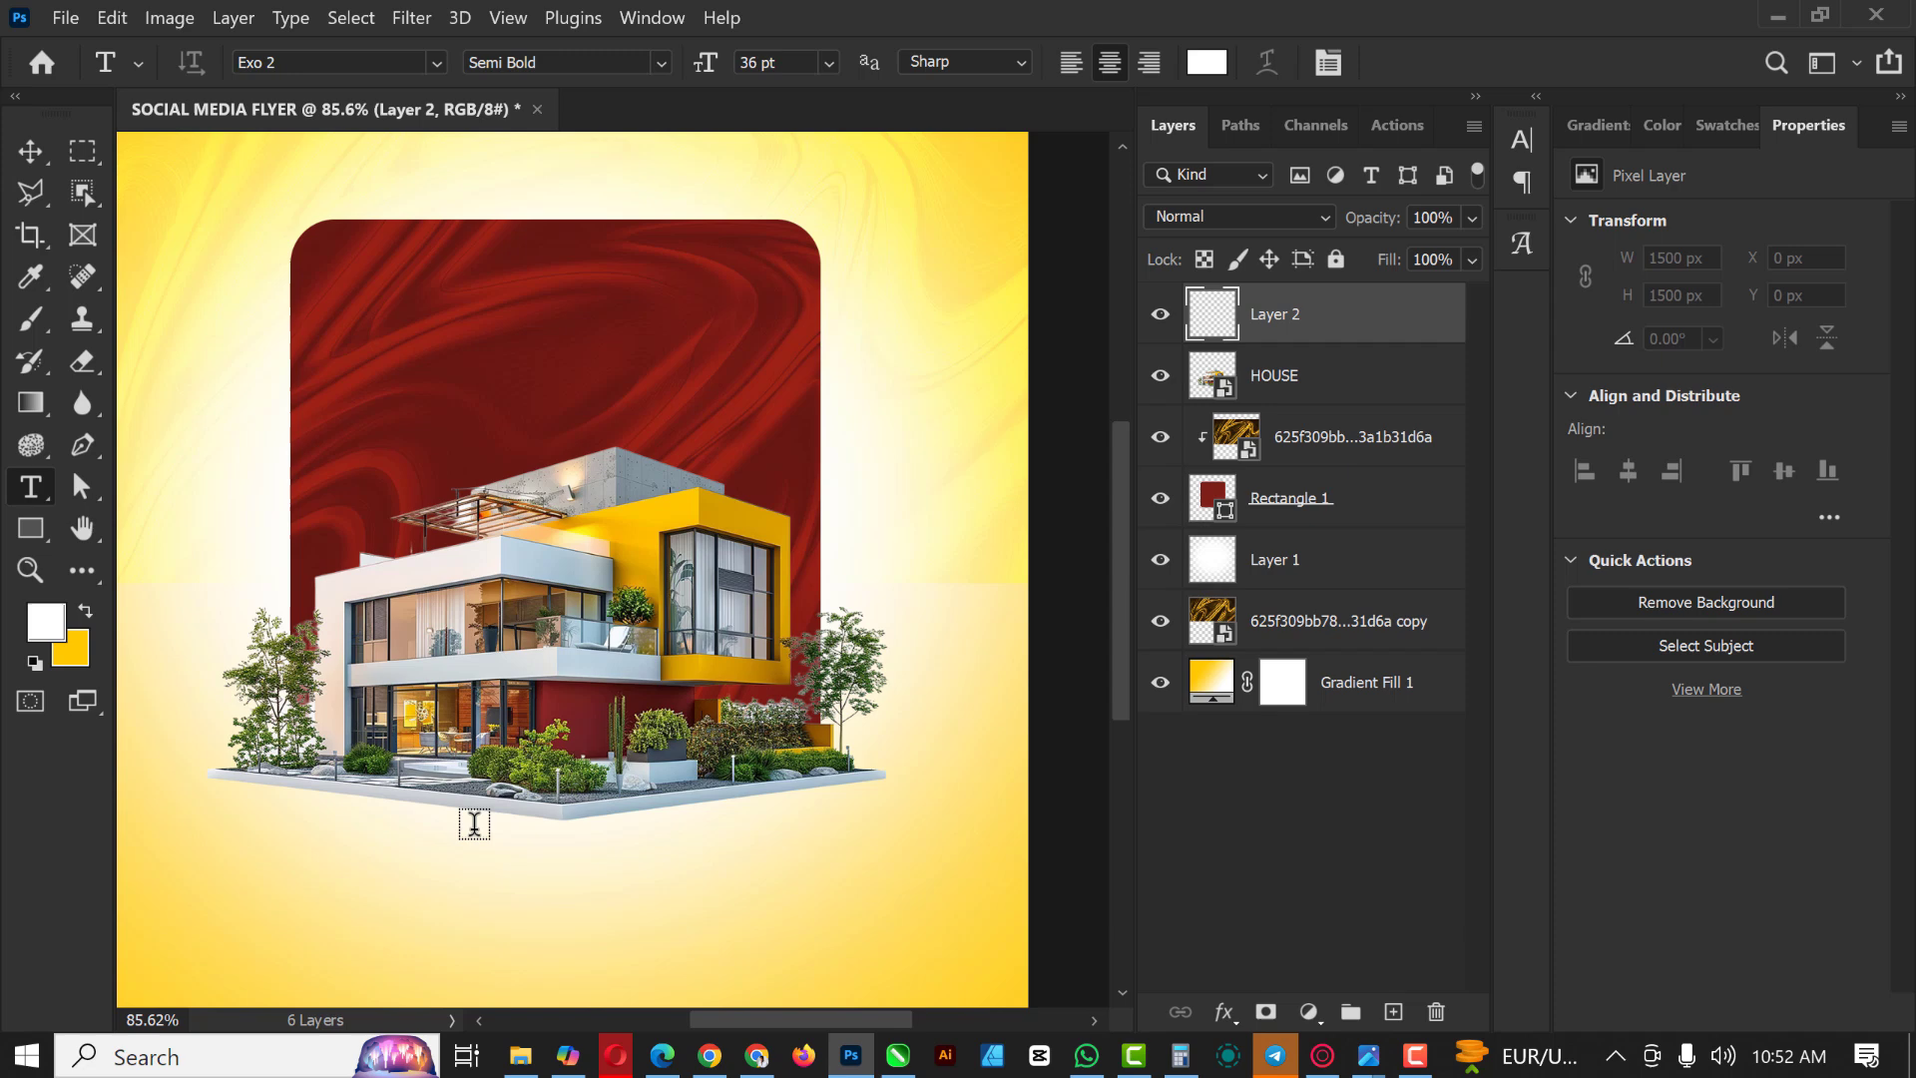
pyautogui.click(287, 868)
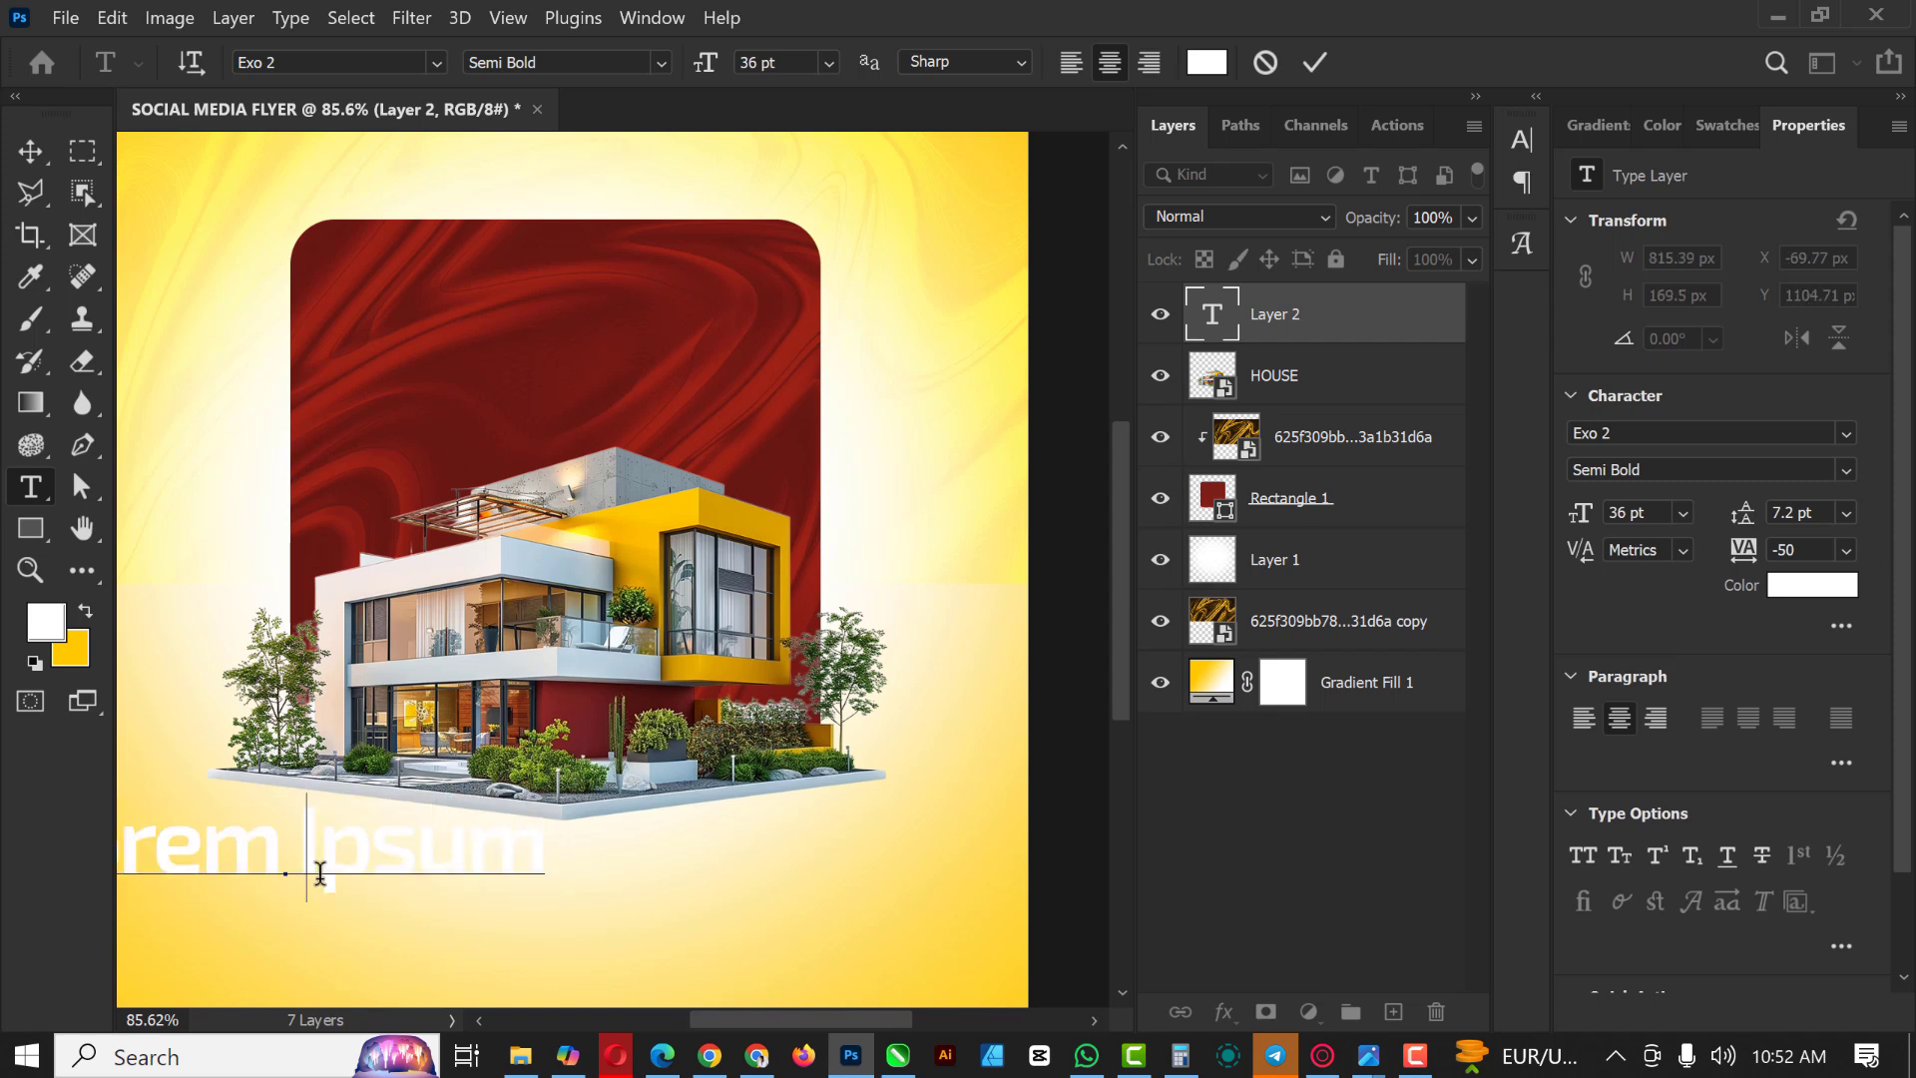
pyautogui.write('Fortune')
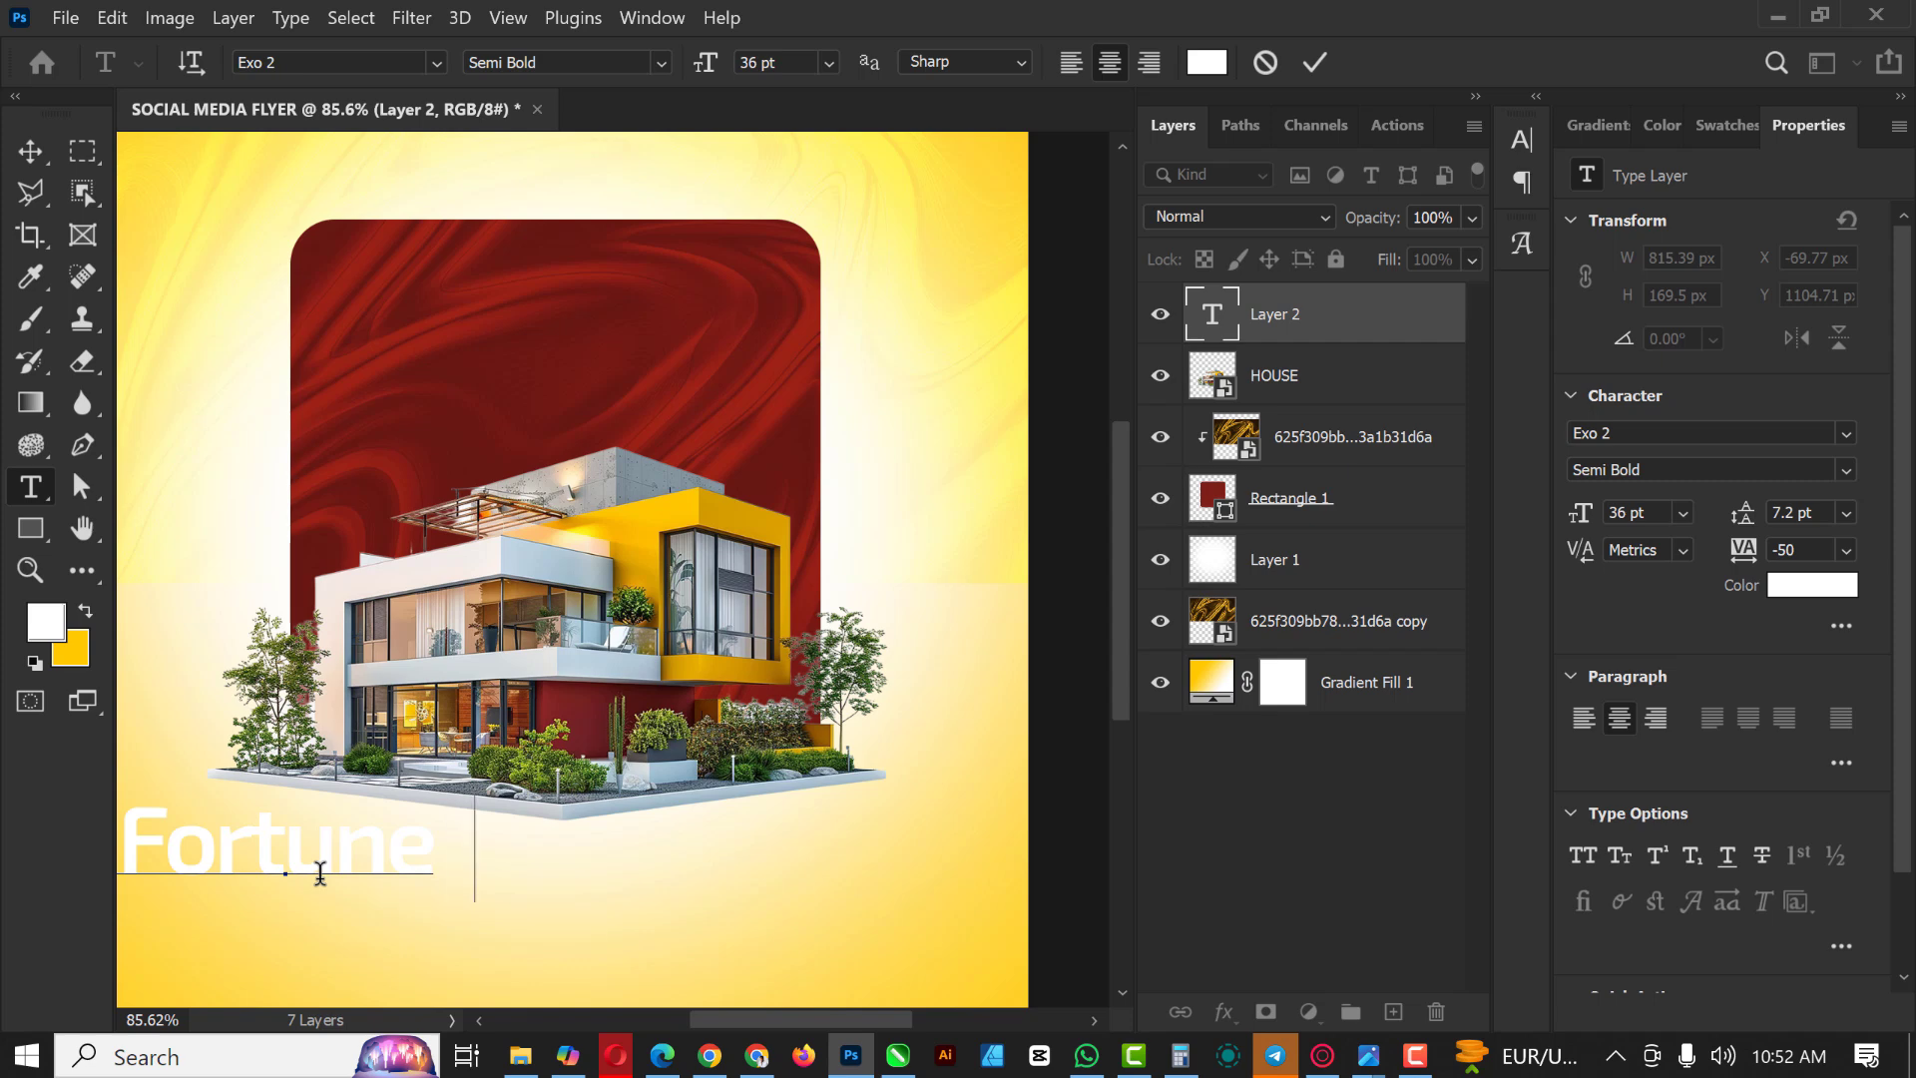
pyautogui.write(' Park')
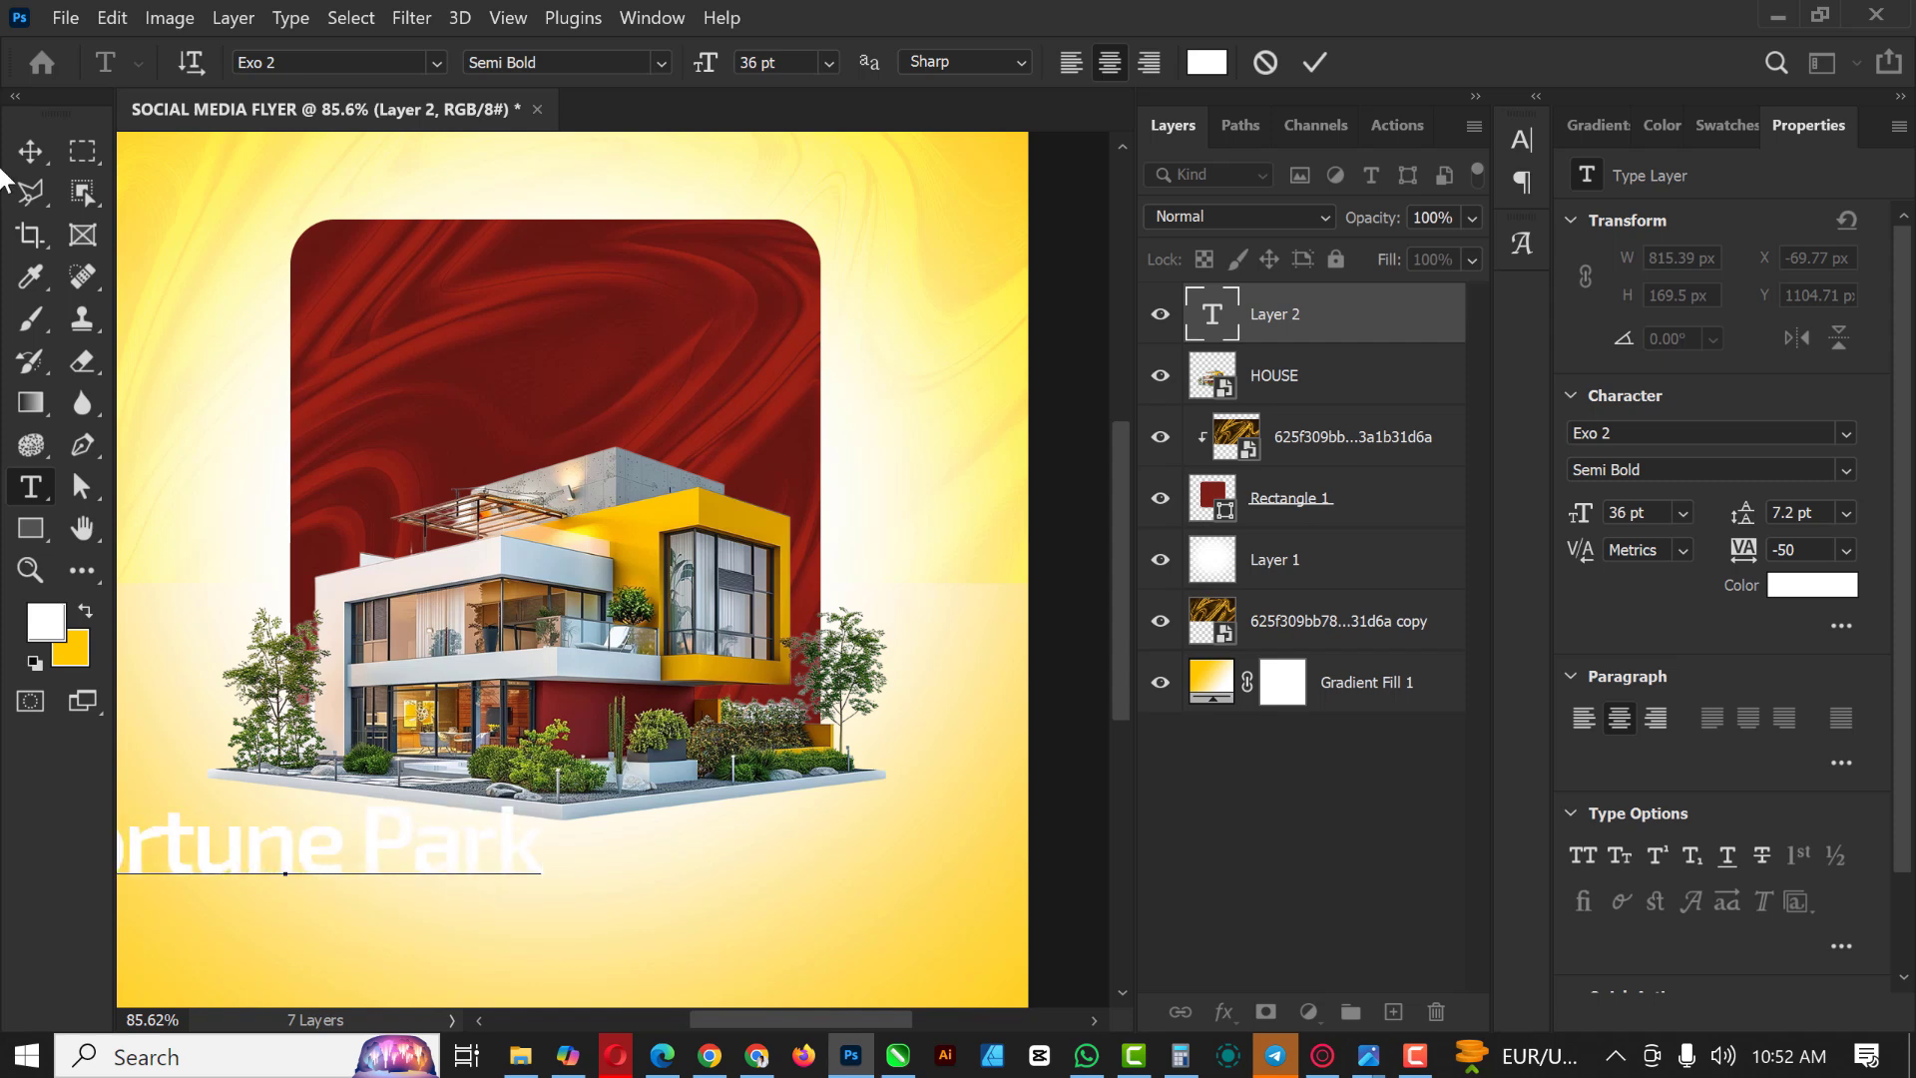
pyautogui.click(32, 153)
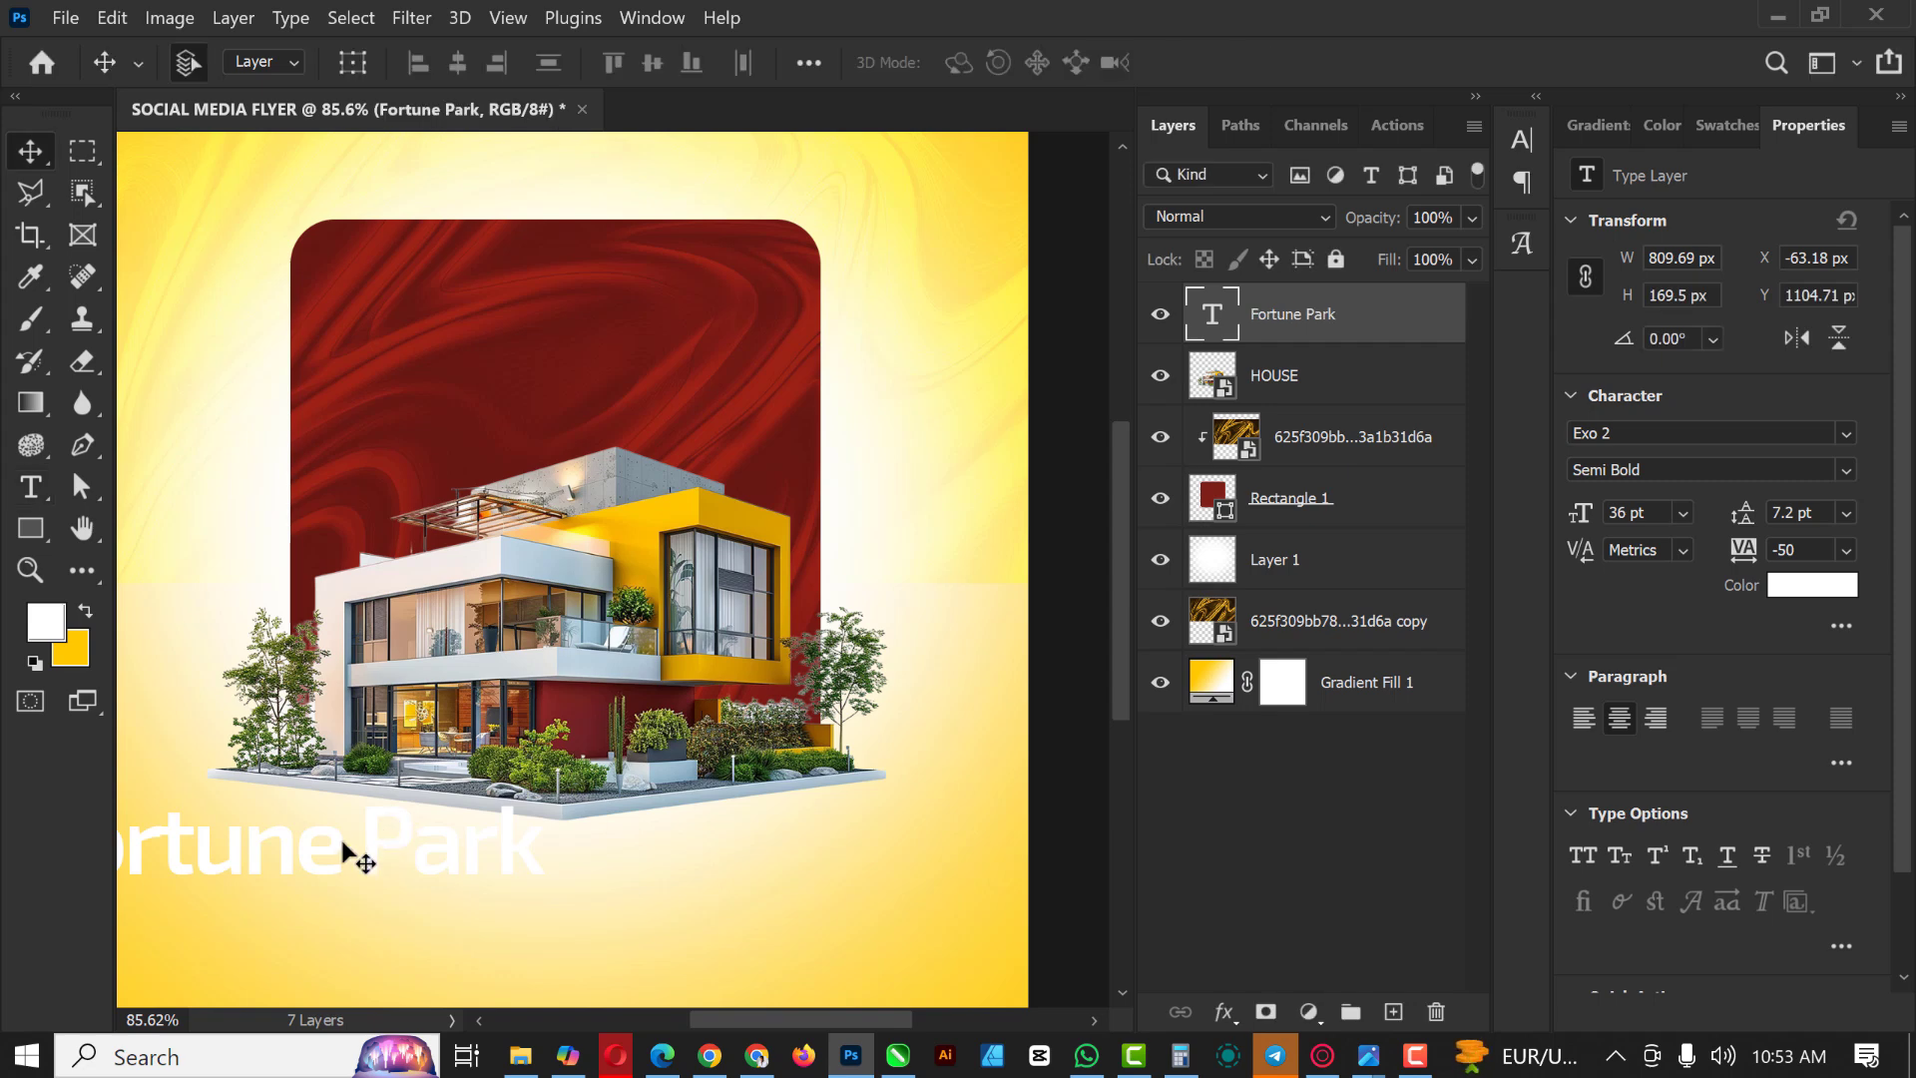
# Step: Move the Fortune Park text onto the upper part of the red panel and set its font to TT Travels Next Trl Blc
pyautogui.moveTo(331, 844); pyautogui.dragTo(595, 336)
pyautogui.click(1697, 433)
pyautogui.click(1235, 565)
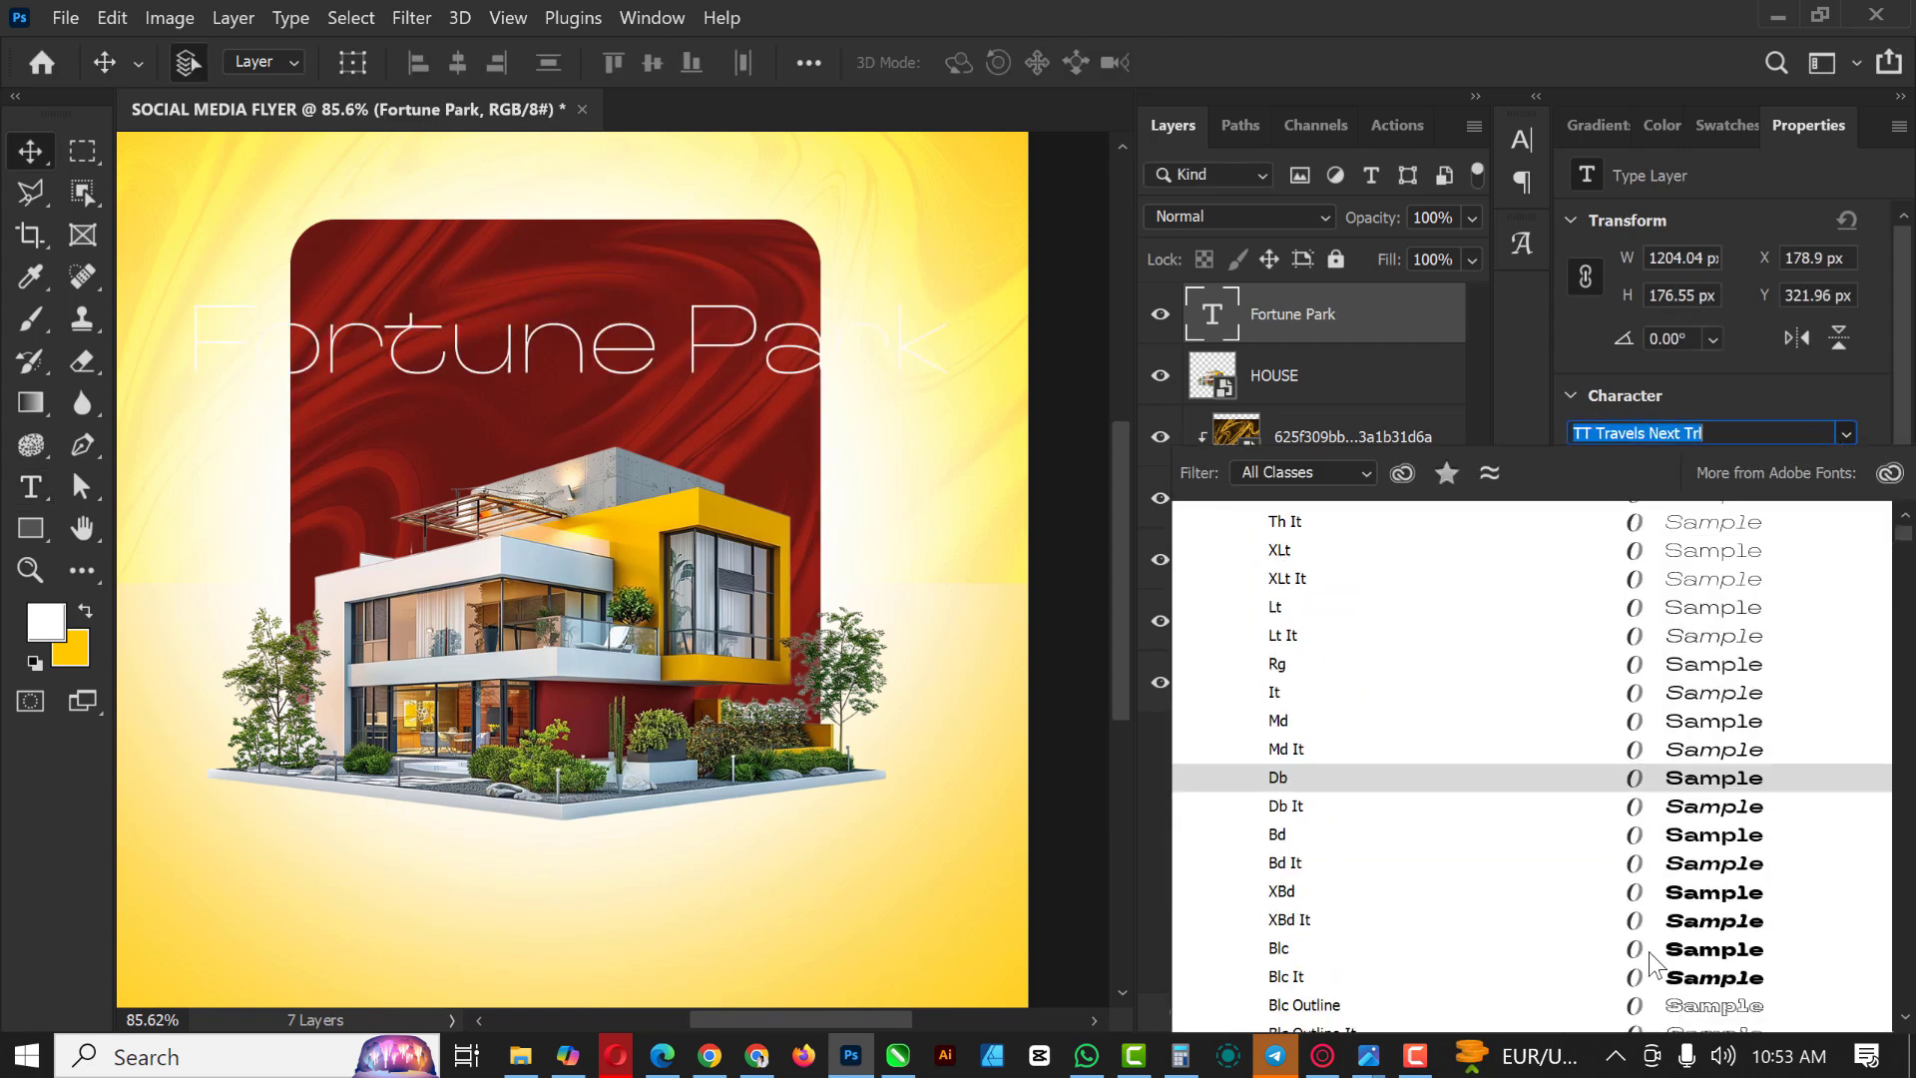
pyautogui.scroll(-2, 1697, 803)
pyautogui.click(1694, 803)
# Step: Scale the Fortune Park text down to 18.75 pt so it fits within the red panel
pyautogui.hotkey('ctrl', 't')
pyautogui.moveTo(956, 418); pyautogui.dragTo(682, 394)
pyautogui.press('Return')
# Step: Duplicate the Fortune Park text just below itself, scale the copy to 14.84 pt, and set its style to Bd
pyautogui.hotkey('ctrl', 't')
pyautogui.moveTo(829, 411); pyautogui.dragTo(769, 401)
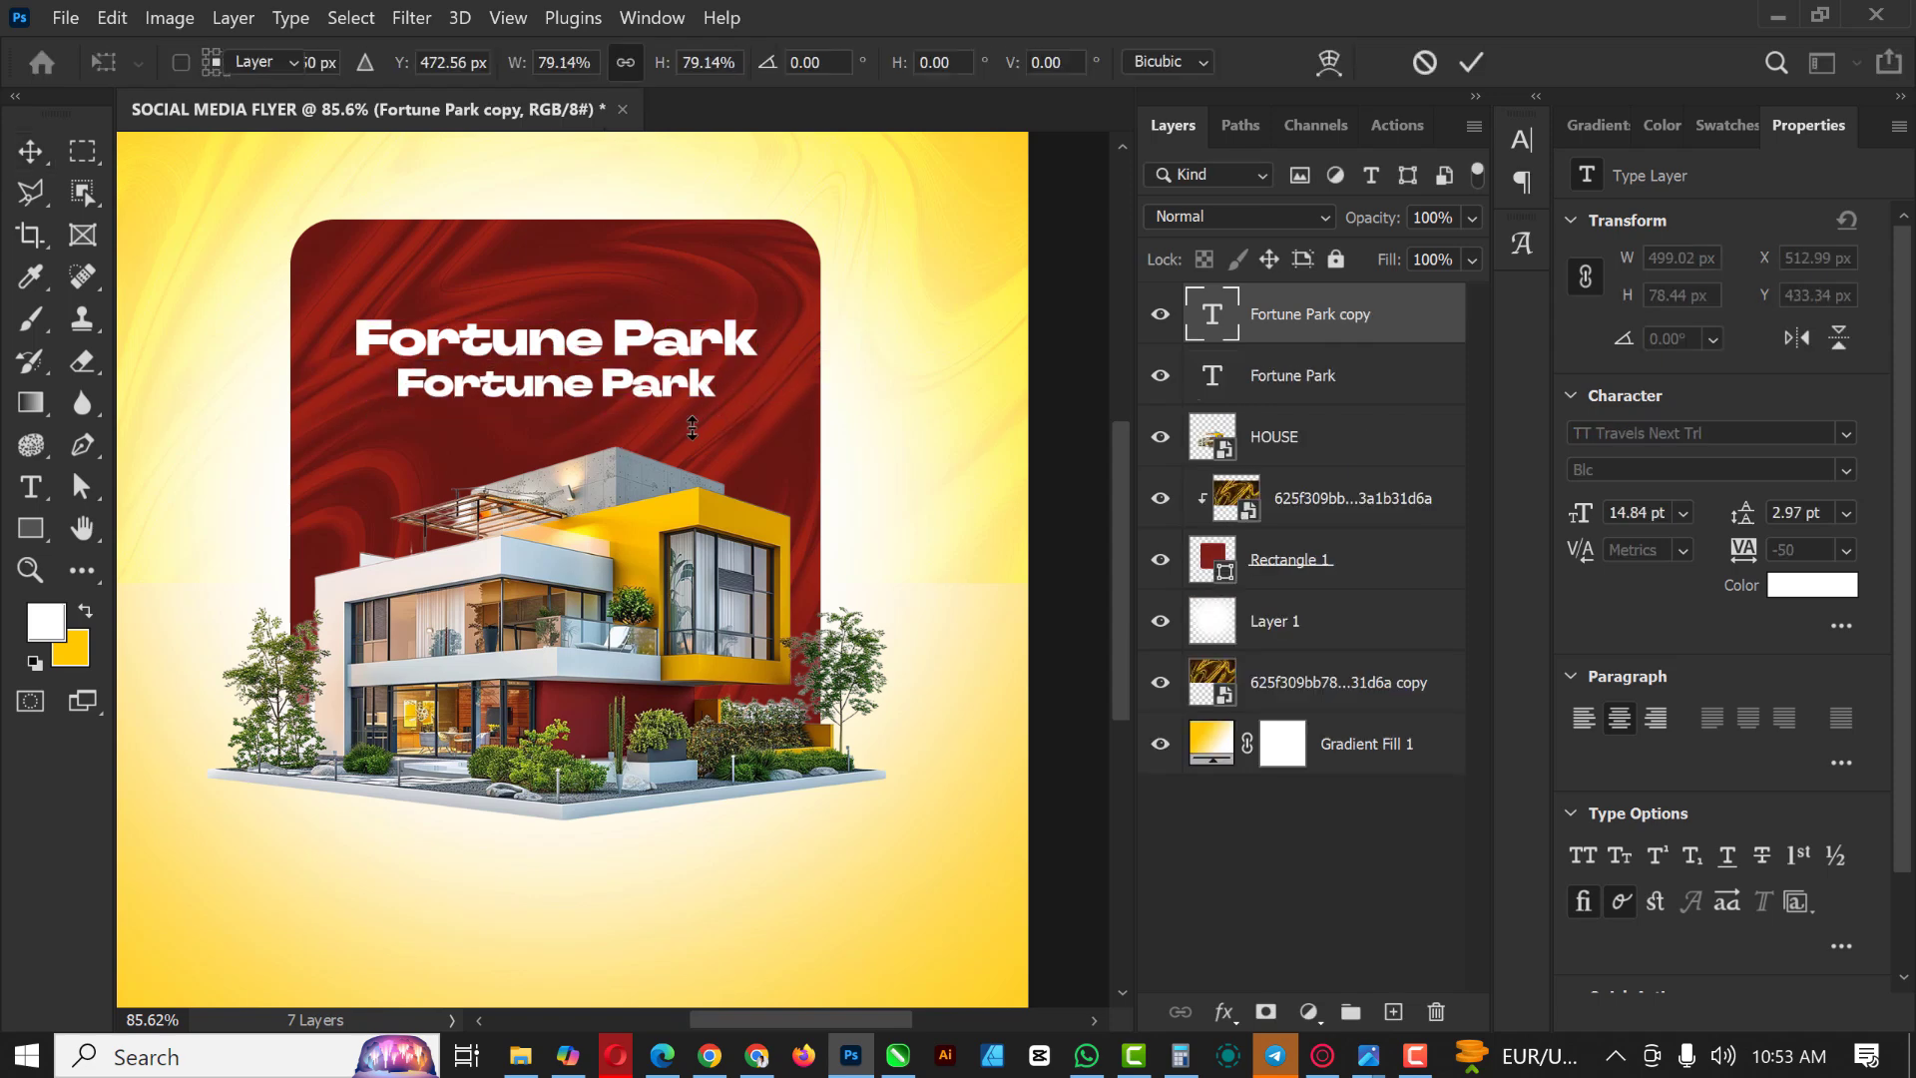
pyautogui.press('Return')
pyautogui.click(1845, 470)
pyautogui.click(1596, 753)
# Step: Replace the wording of the smaller duplicated text line with "Properties"
pyautogui.doubleClick(507, 371)
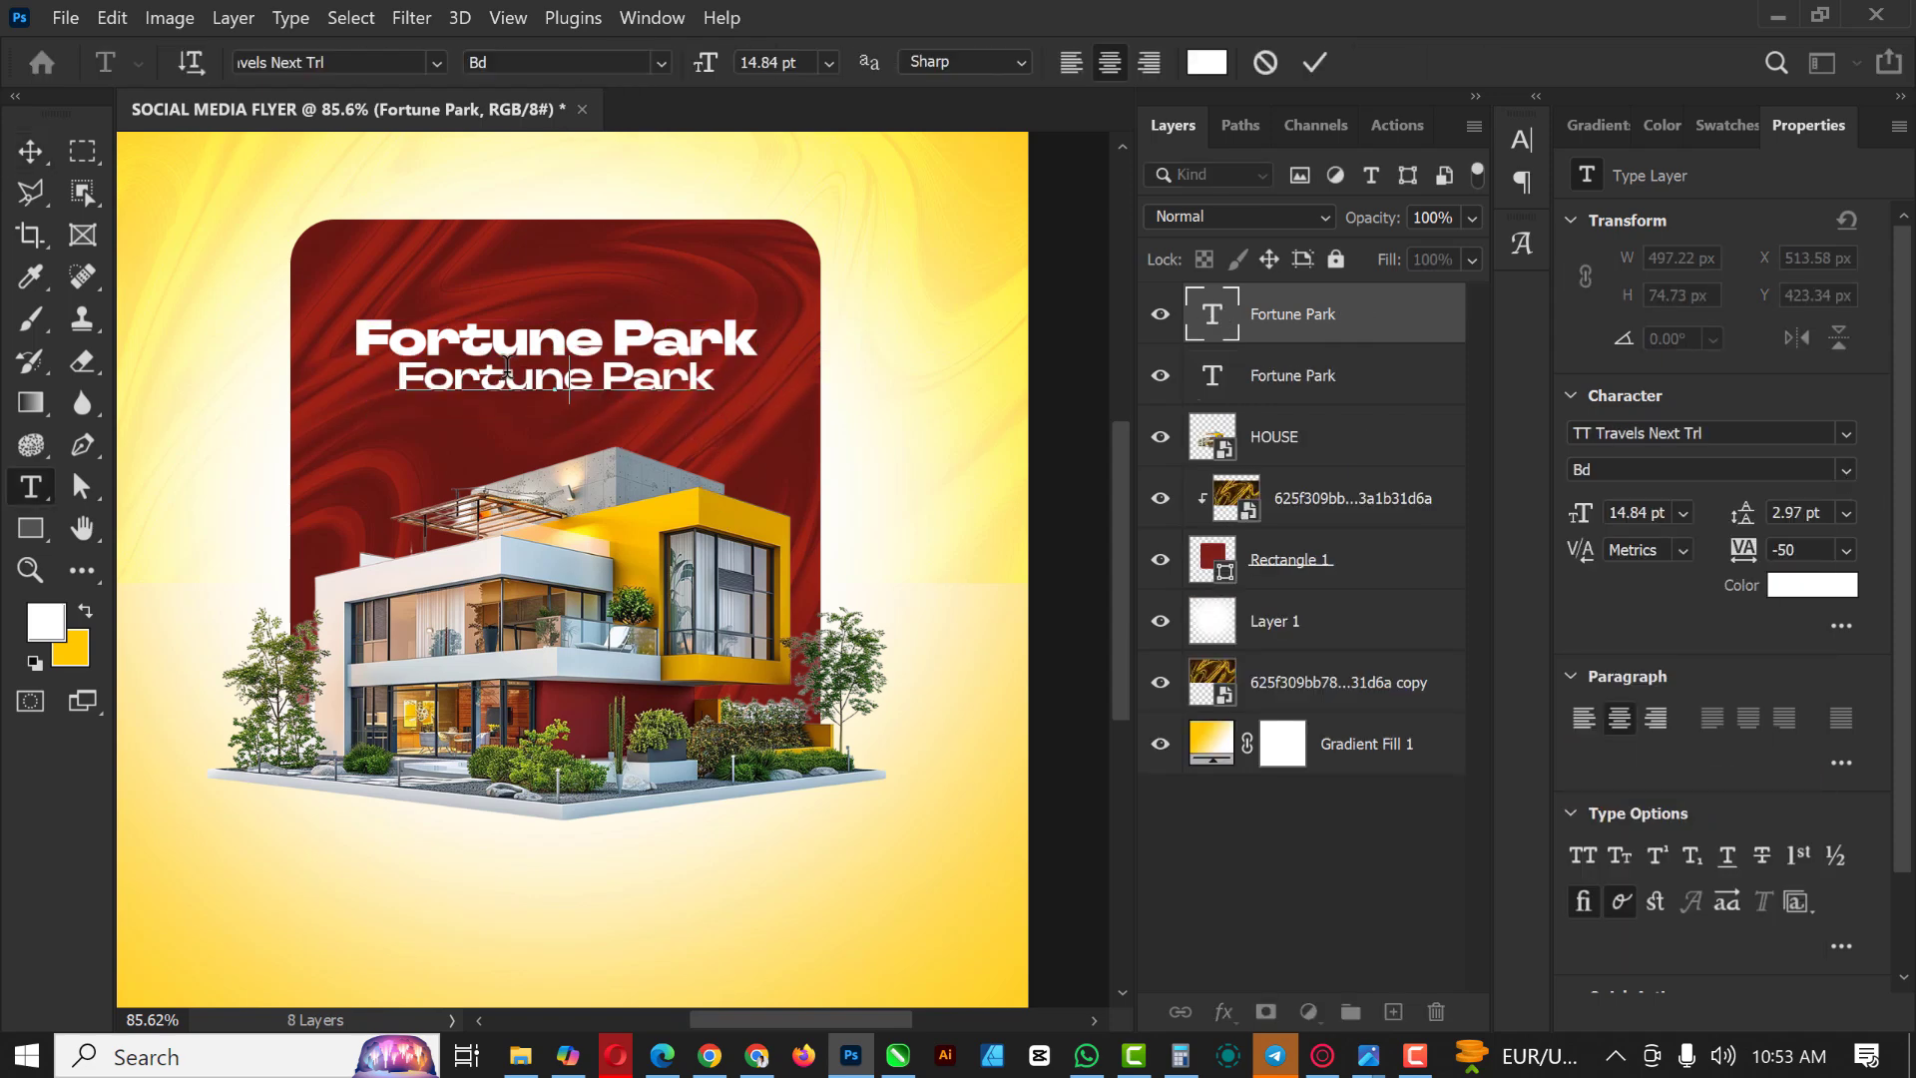
pyautogui.write('Properties')
pyautogui.click(30, 151)
# Step: Shrink the Fortune Park text to about 576 px wide and move both text lines up to about Y 321 px
pyautogui.click(714, 361)
pyautogui.hotkey('ctrl', 't')
pyautogui.moveTo(761, 317); pyautogui.dragTo(743, 321)
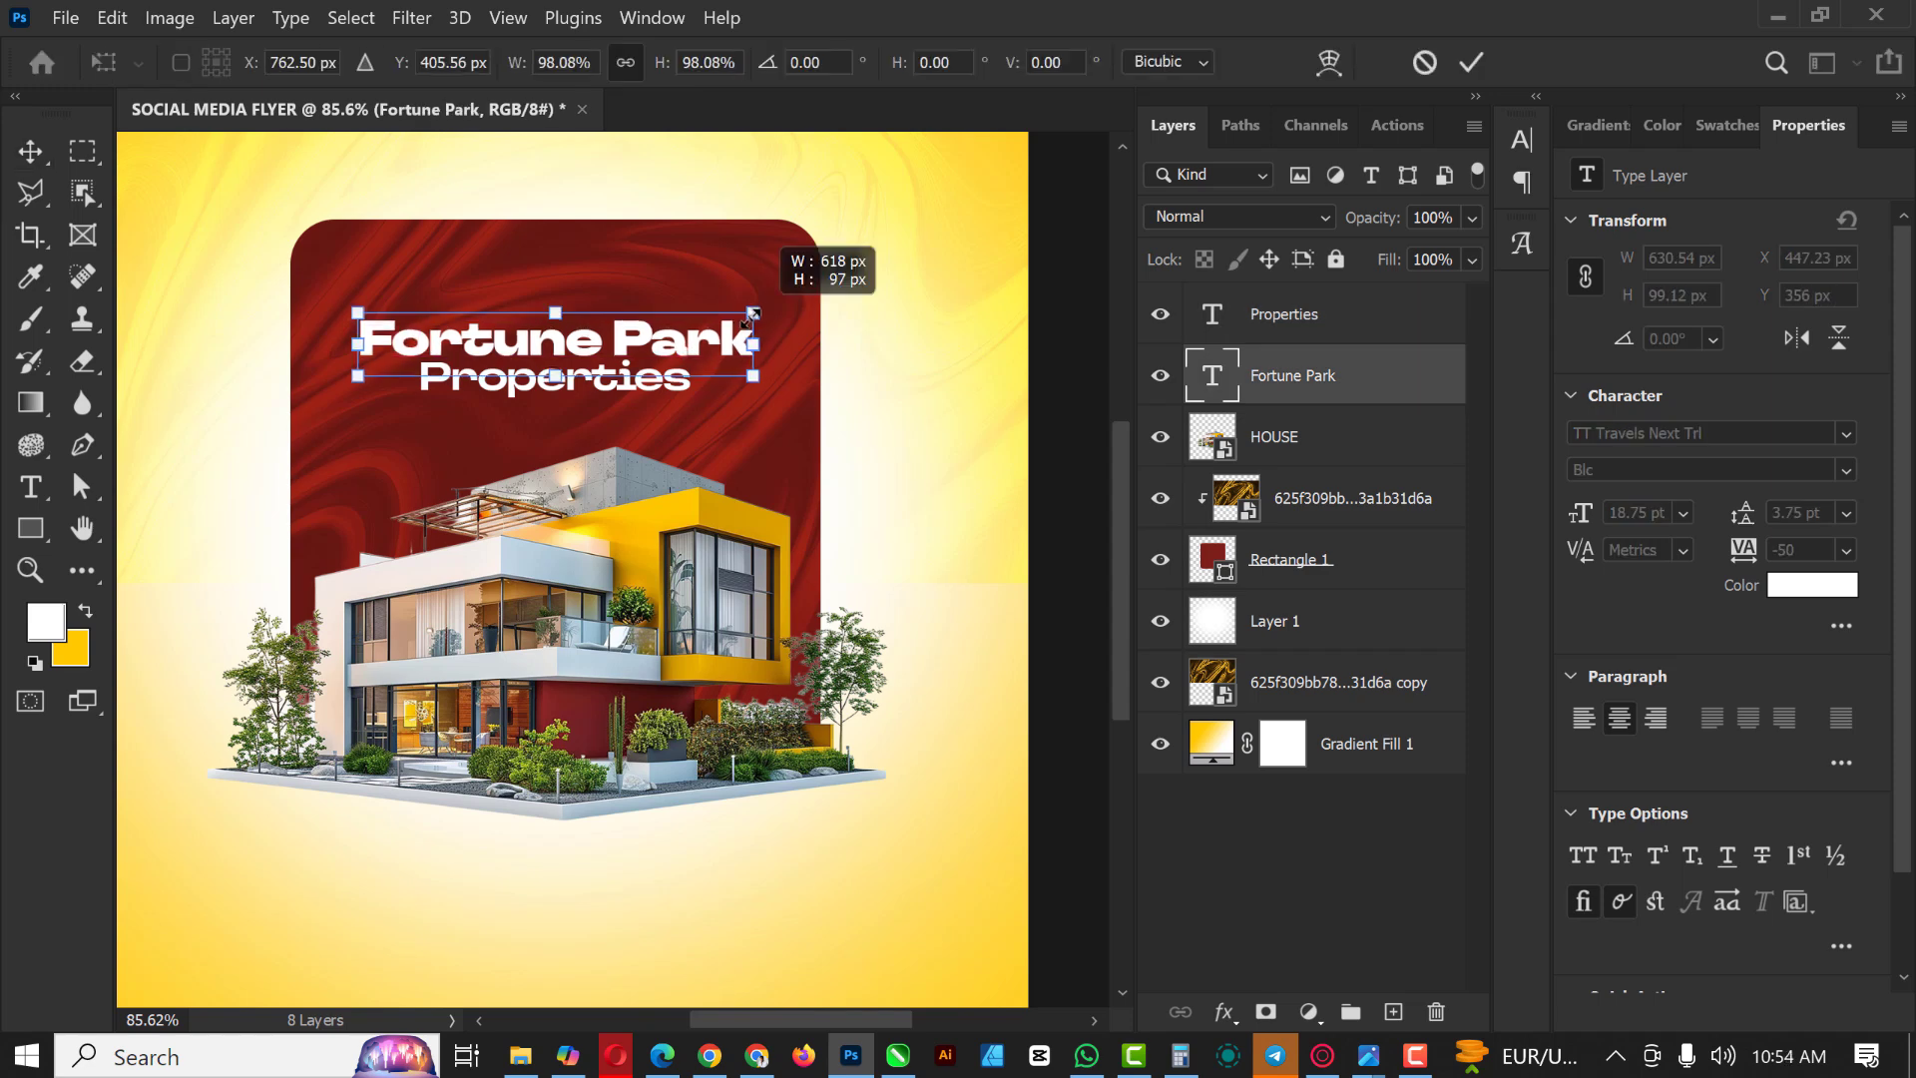
pyautogui.press('Return')
pyautogui.scroll(-1, 630, 344)
pyautogui.keyDown('shift'); pyautogui.click(1258, 324); pyautogui.keyUp('shift')
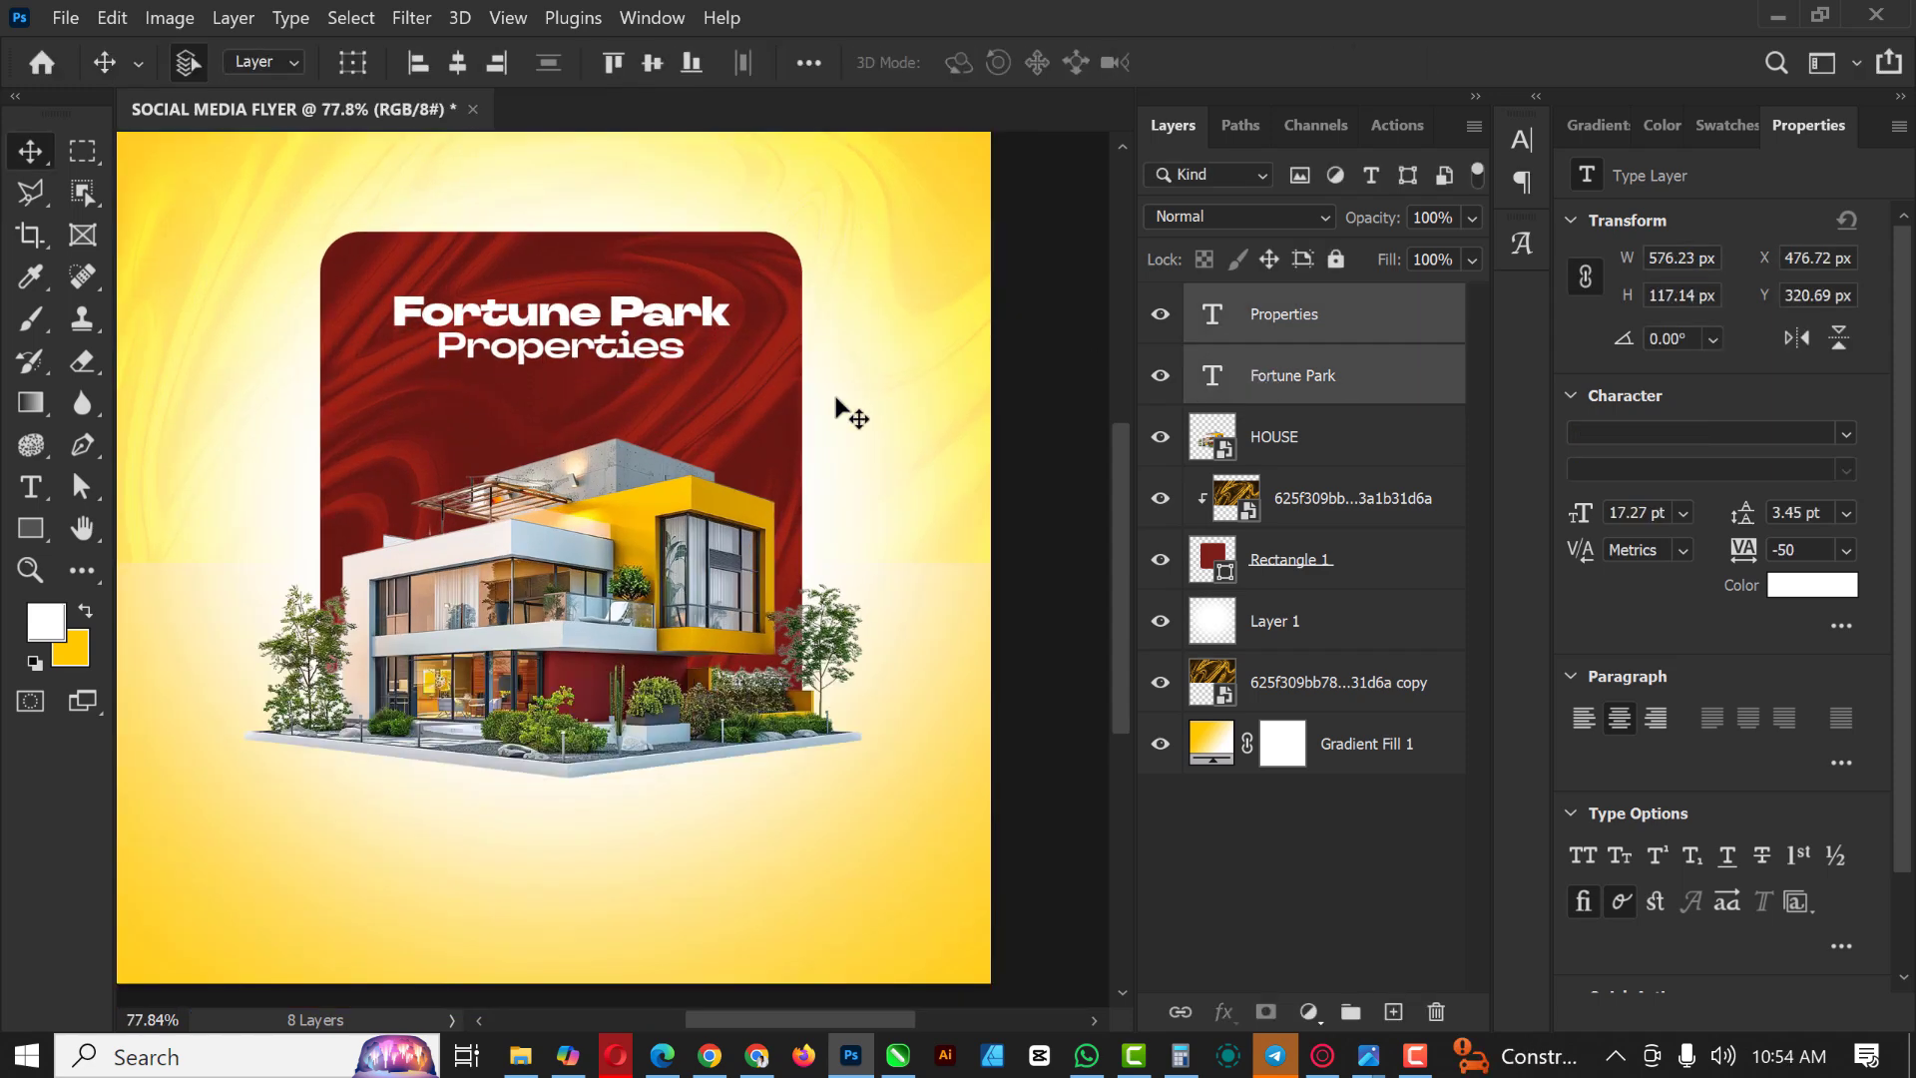
# Step: Duplicate the Properties text line below itself and change the copy's wording to "Lakwe/Chevron"
pyautogui.scroll(7, 584, 347)
pyautogui.moveTo(662, 346); pyautogui.dragTo(662, 424)
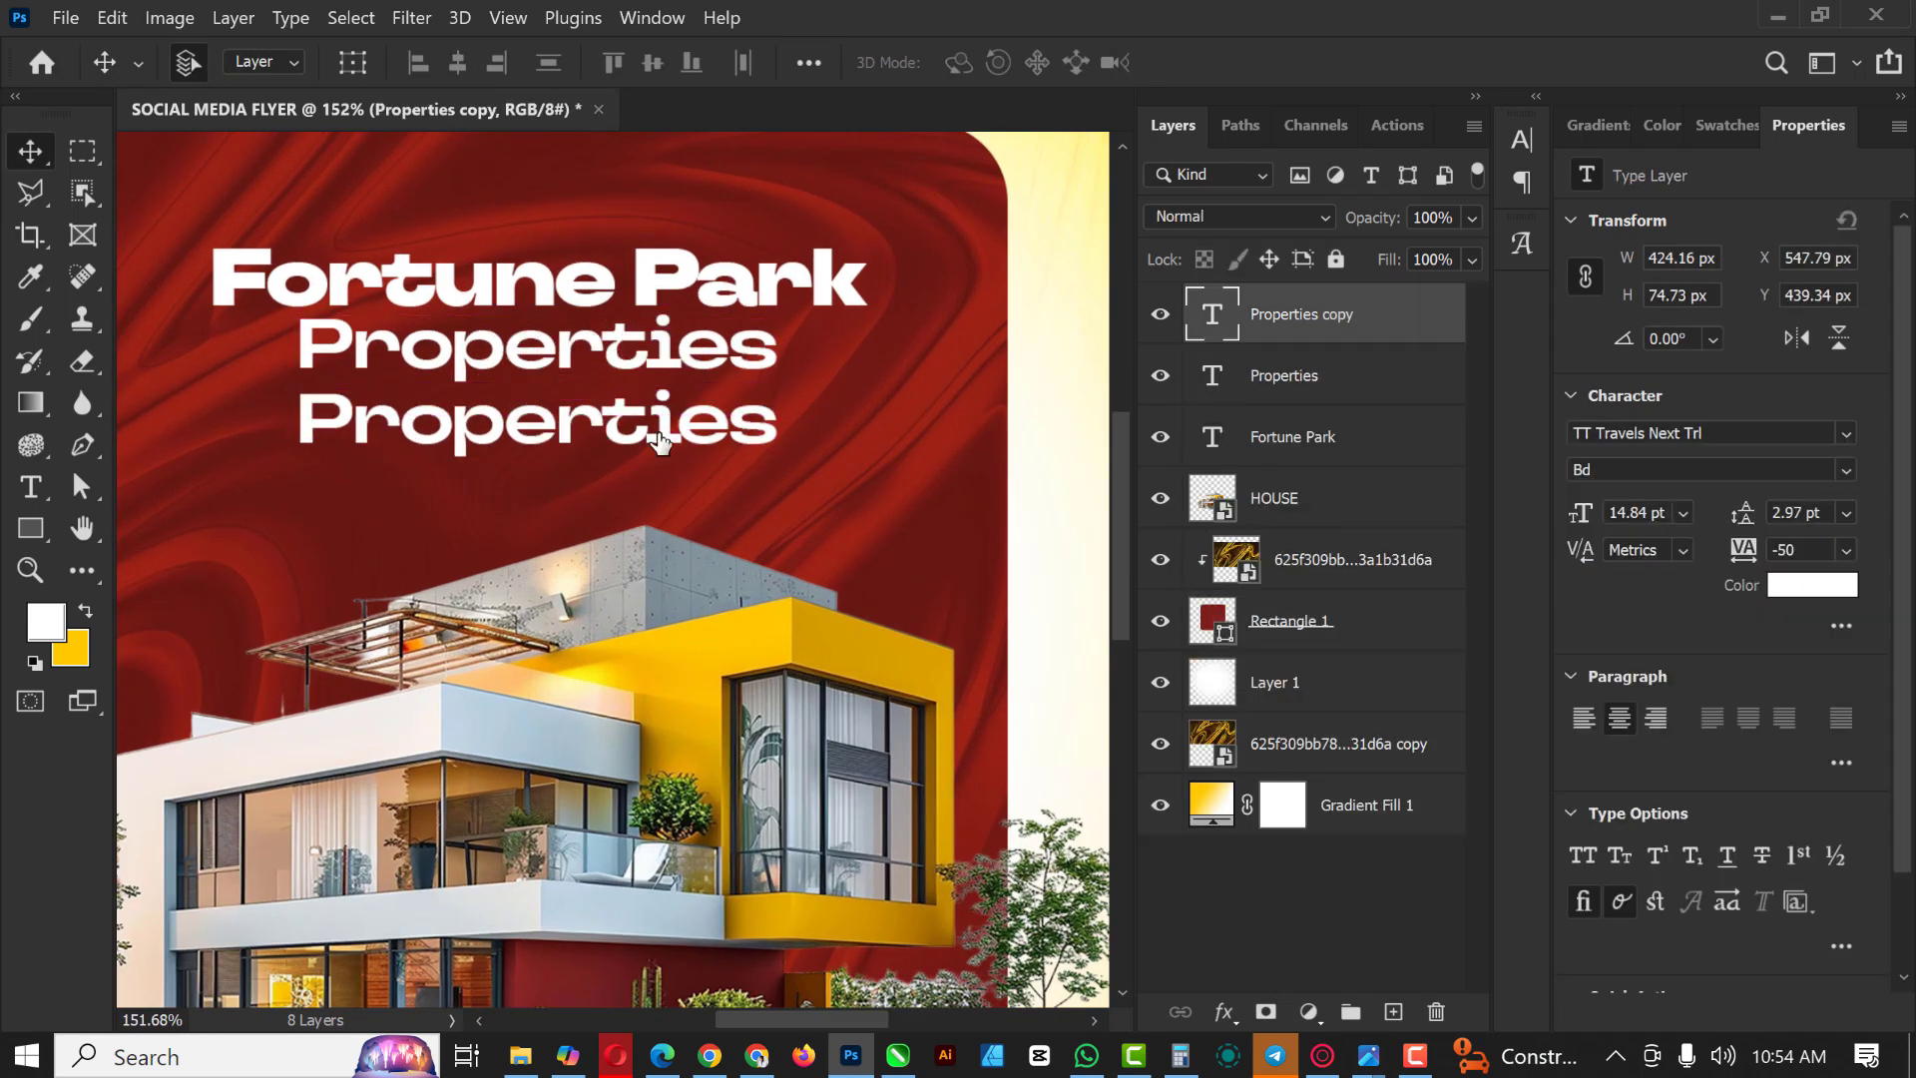
pyautogui.doubleClick(662, 424)
pyautogui.write('Lakwe/Chevron')
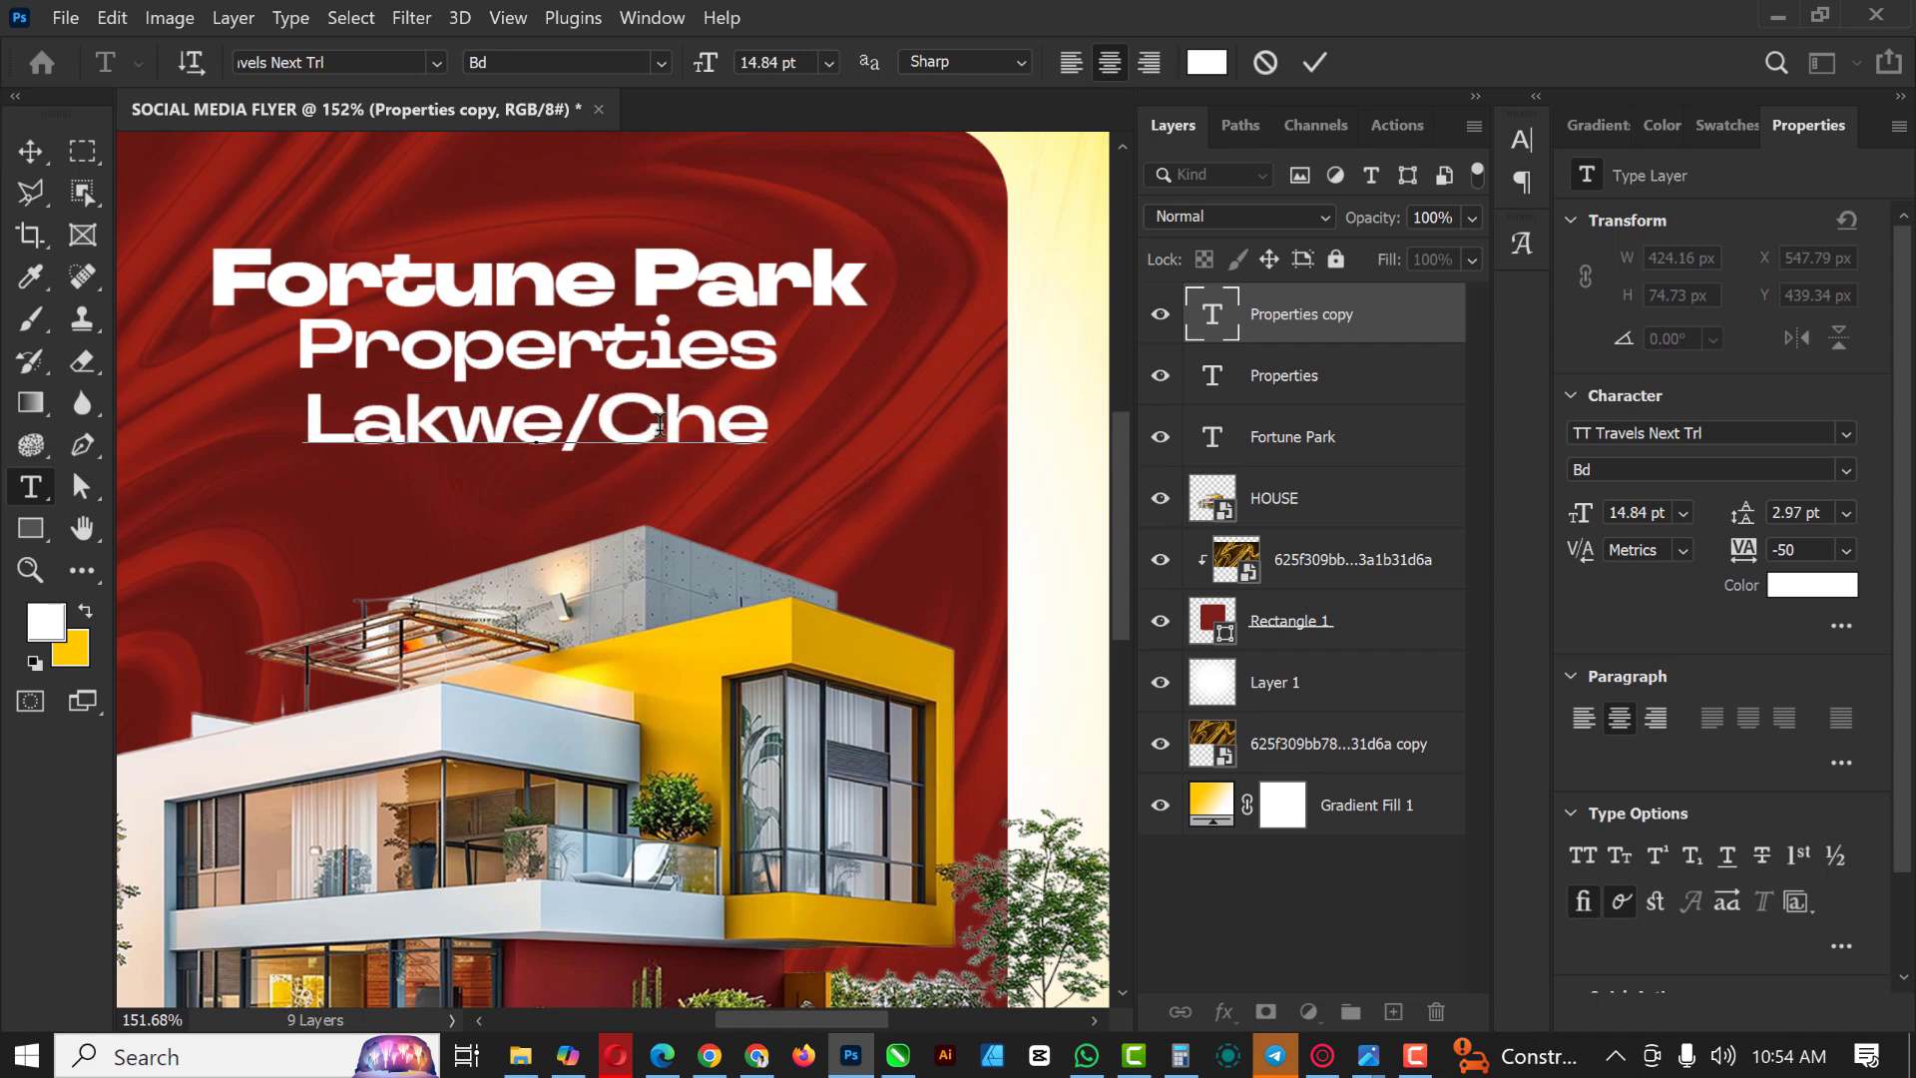
pyautogui.click(30, 151)
# Step: Scale the Lakwe/Chevron text to 7.03 pt and center it beneath Properties at about Y 442 px
pyautogui.hotkey('ctrl', 't')
pyautogui.moveTo(877, 441); pyautogui.dragTo(689, 429)
pyautogui.moveTo(534, 419); pyautogui.dragTo(529, 384)
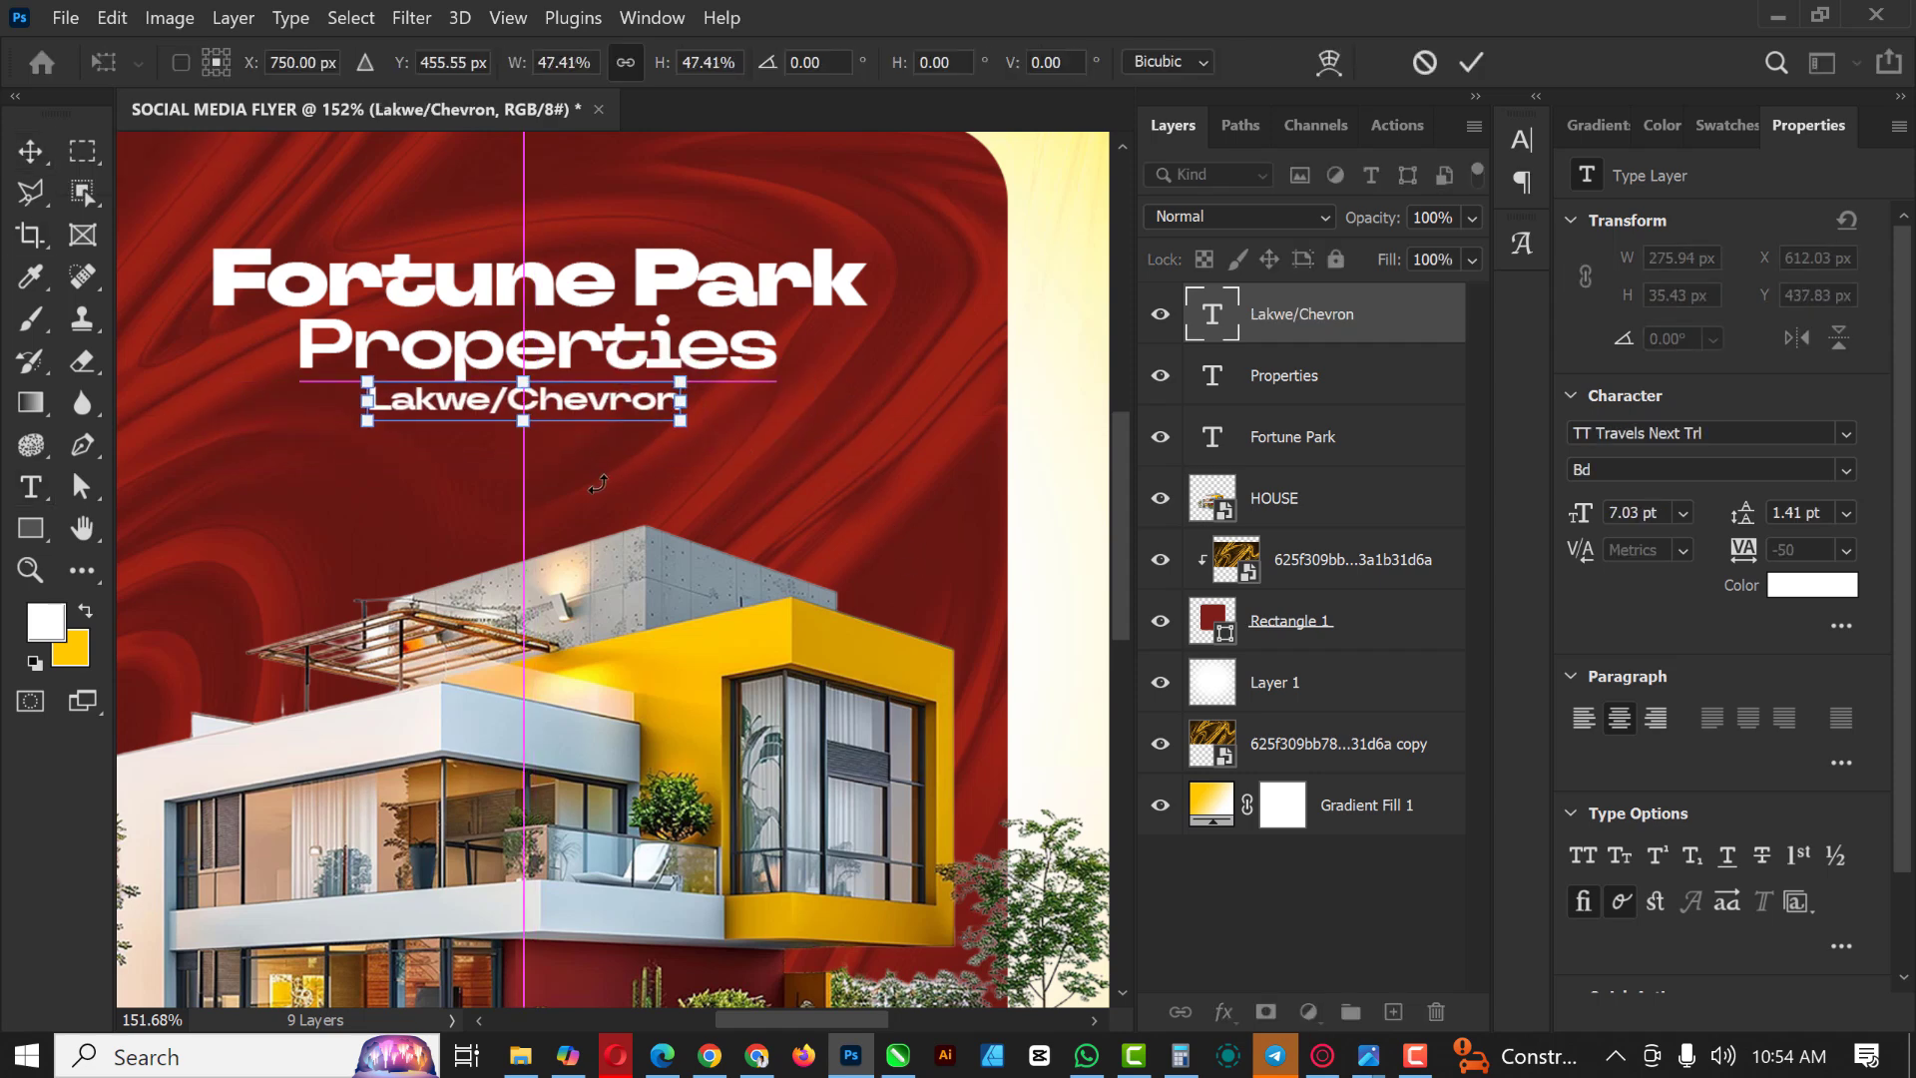
pyautogui.press('Return')
pyautogui.scroll(-4, 589, 514)
pyautogui.moveTo(579, 509); pyautogui.dragTo(579, 513)
pyautogui.scroll(-5, 574, 499)
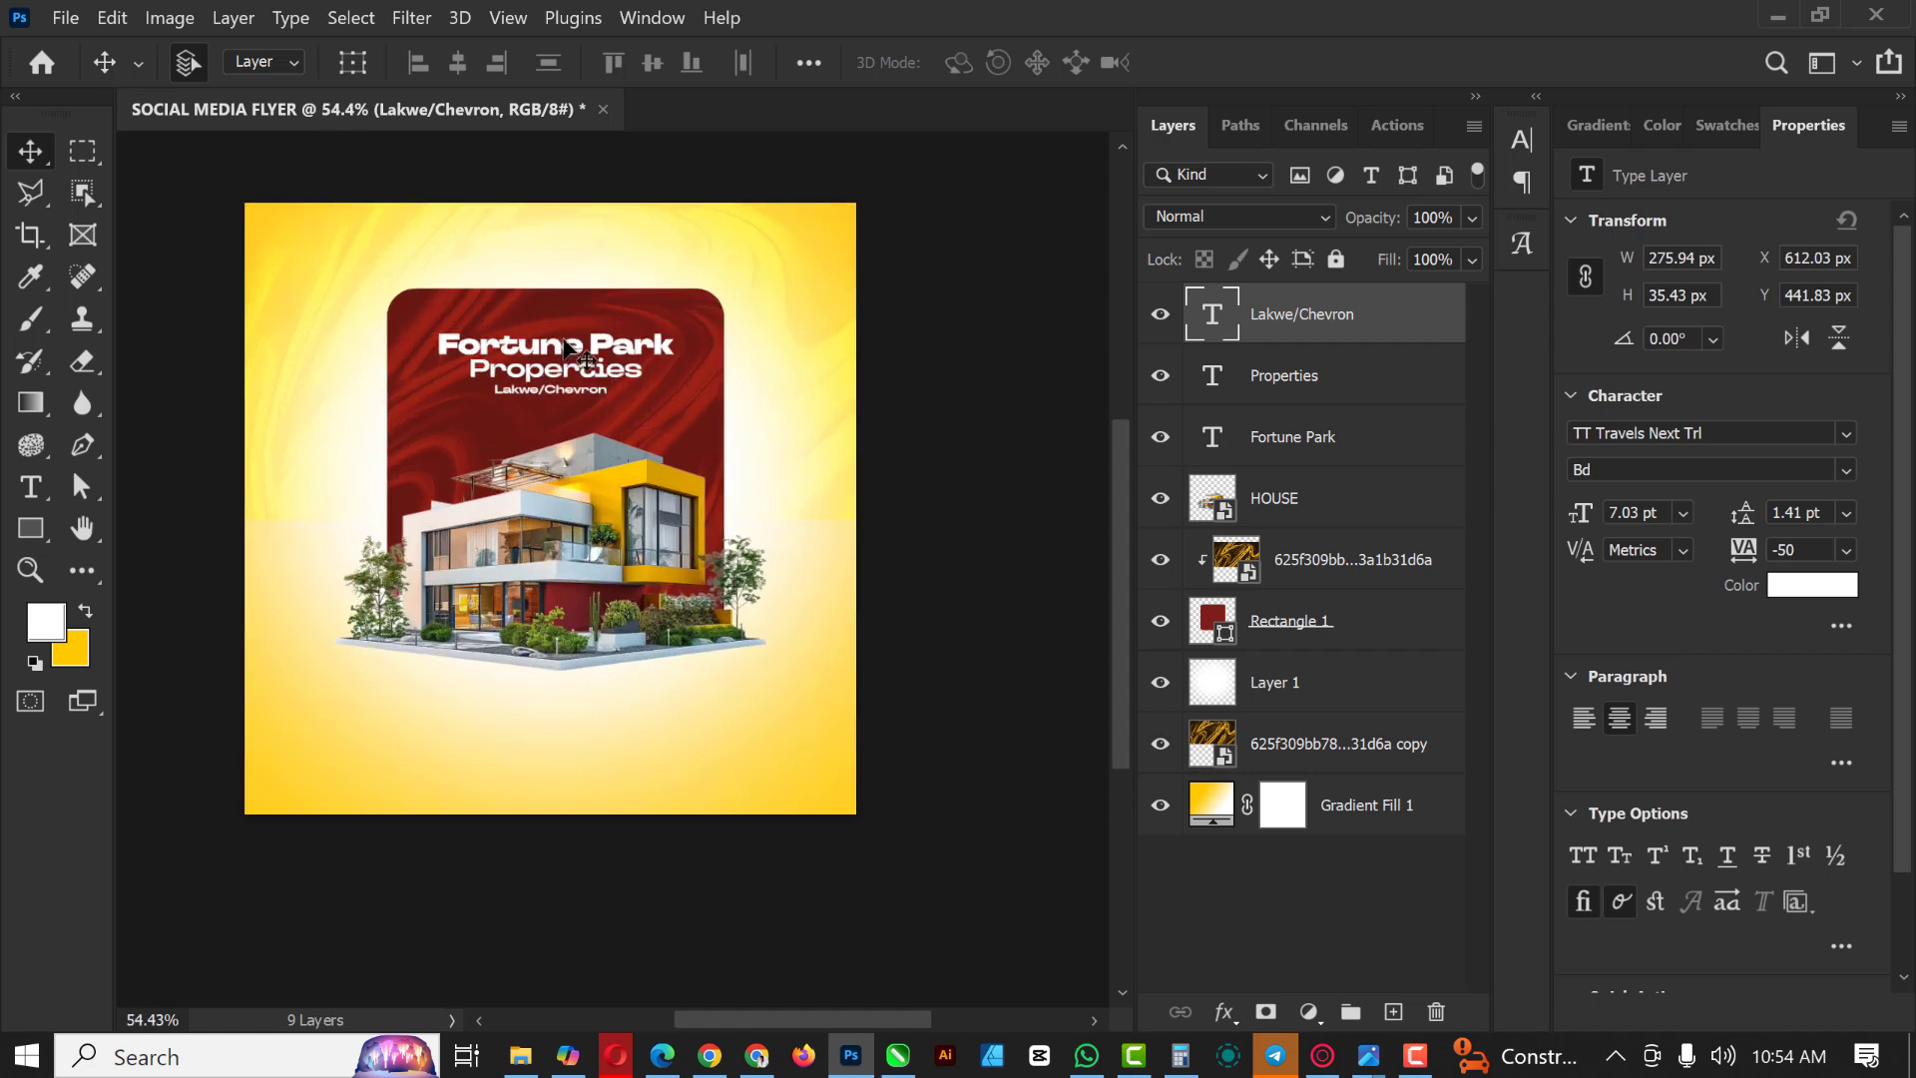
pyautogui.scroll(3, 568, 342)
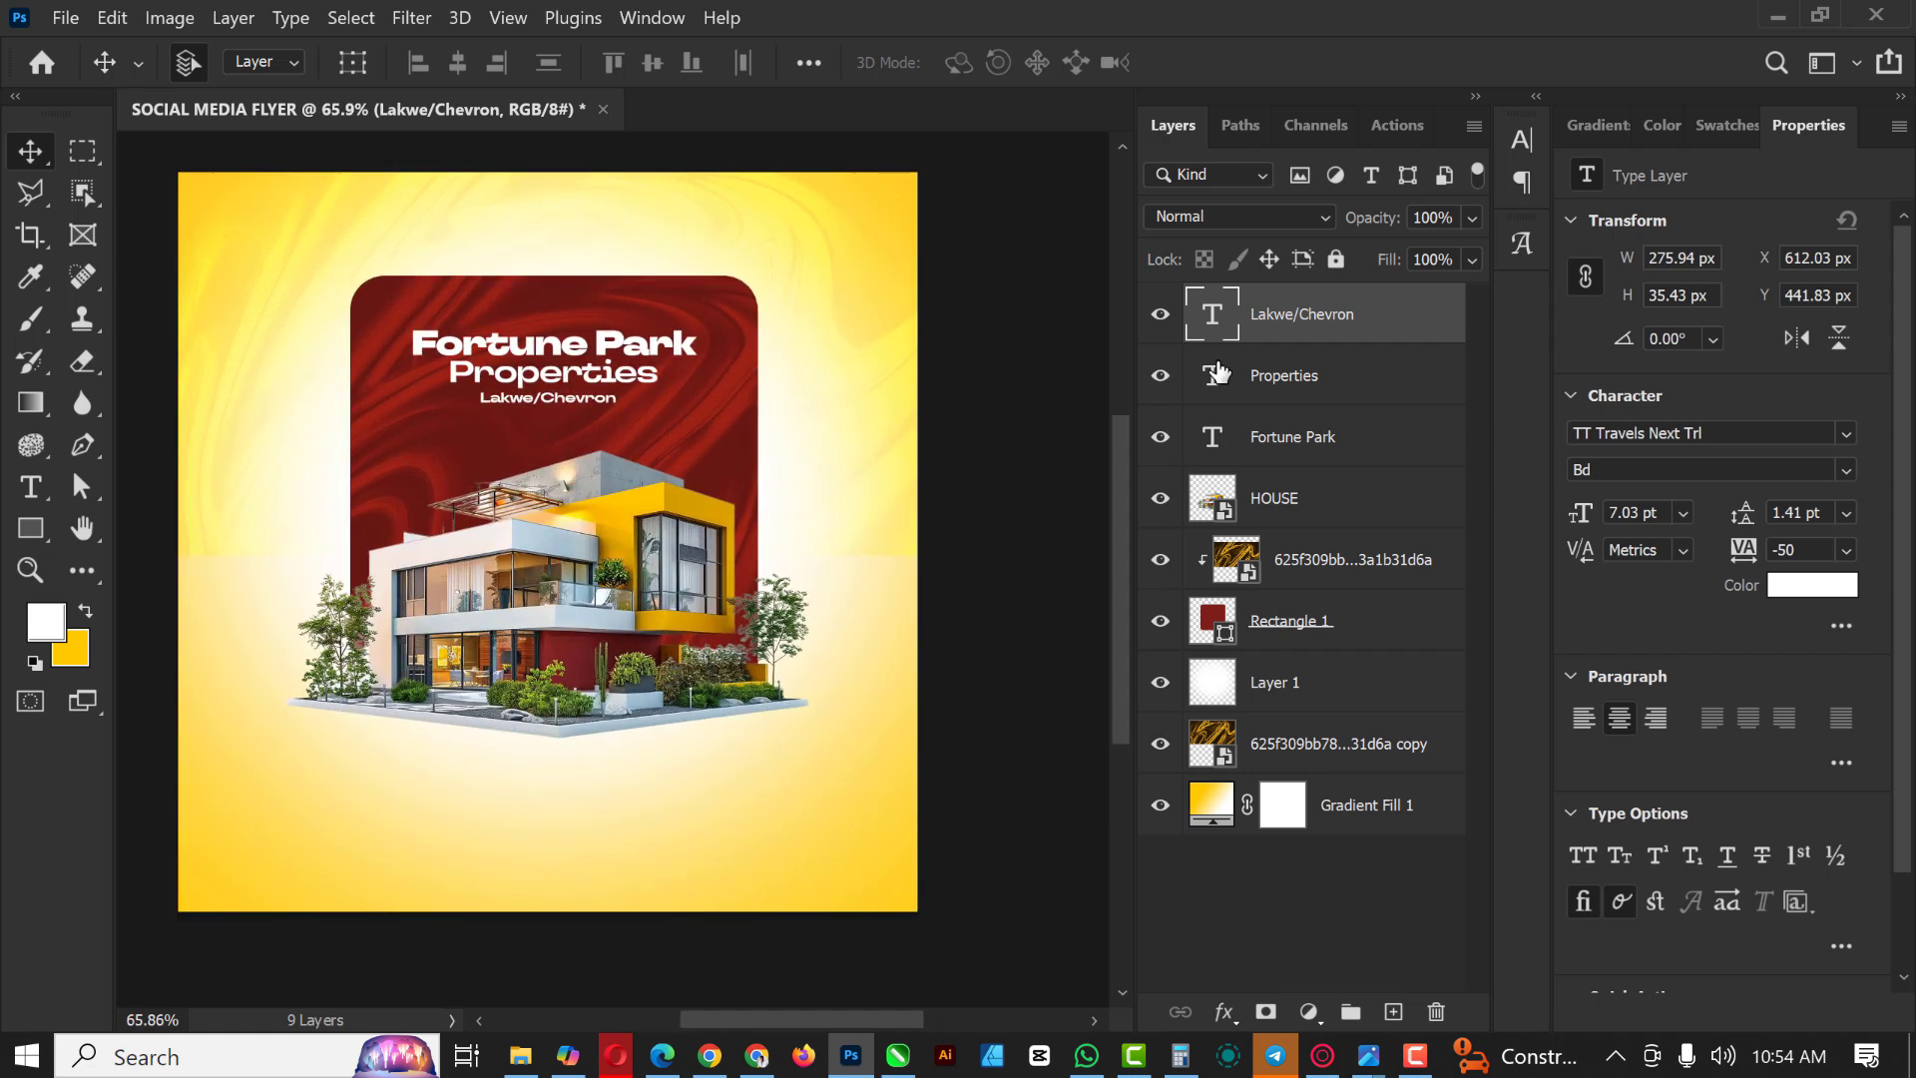
# Step: Select all three text lines and move them down together to about Y 361 px
pyautogui.keyDown('shift'); pyautogui.click(1369, 442); pyautogui.keyUp('shift')
pyautogui.hotkey('shift', 'Down')
pyautogui.hotkey('shift', 'Down')
pyautogui.hotkey('shift', 'Down')
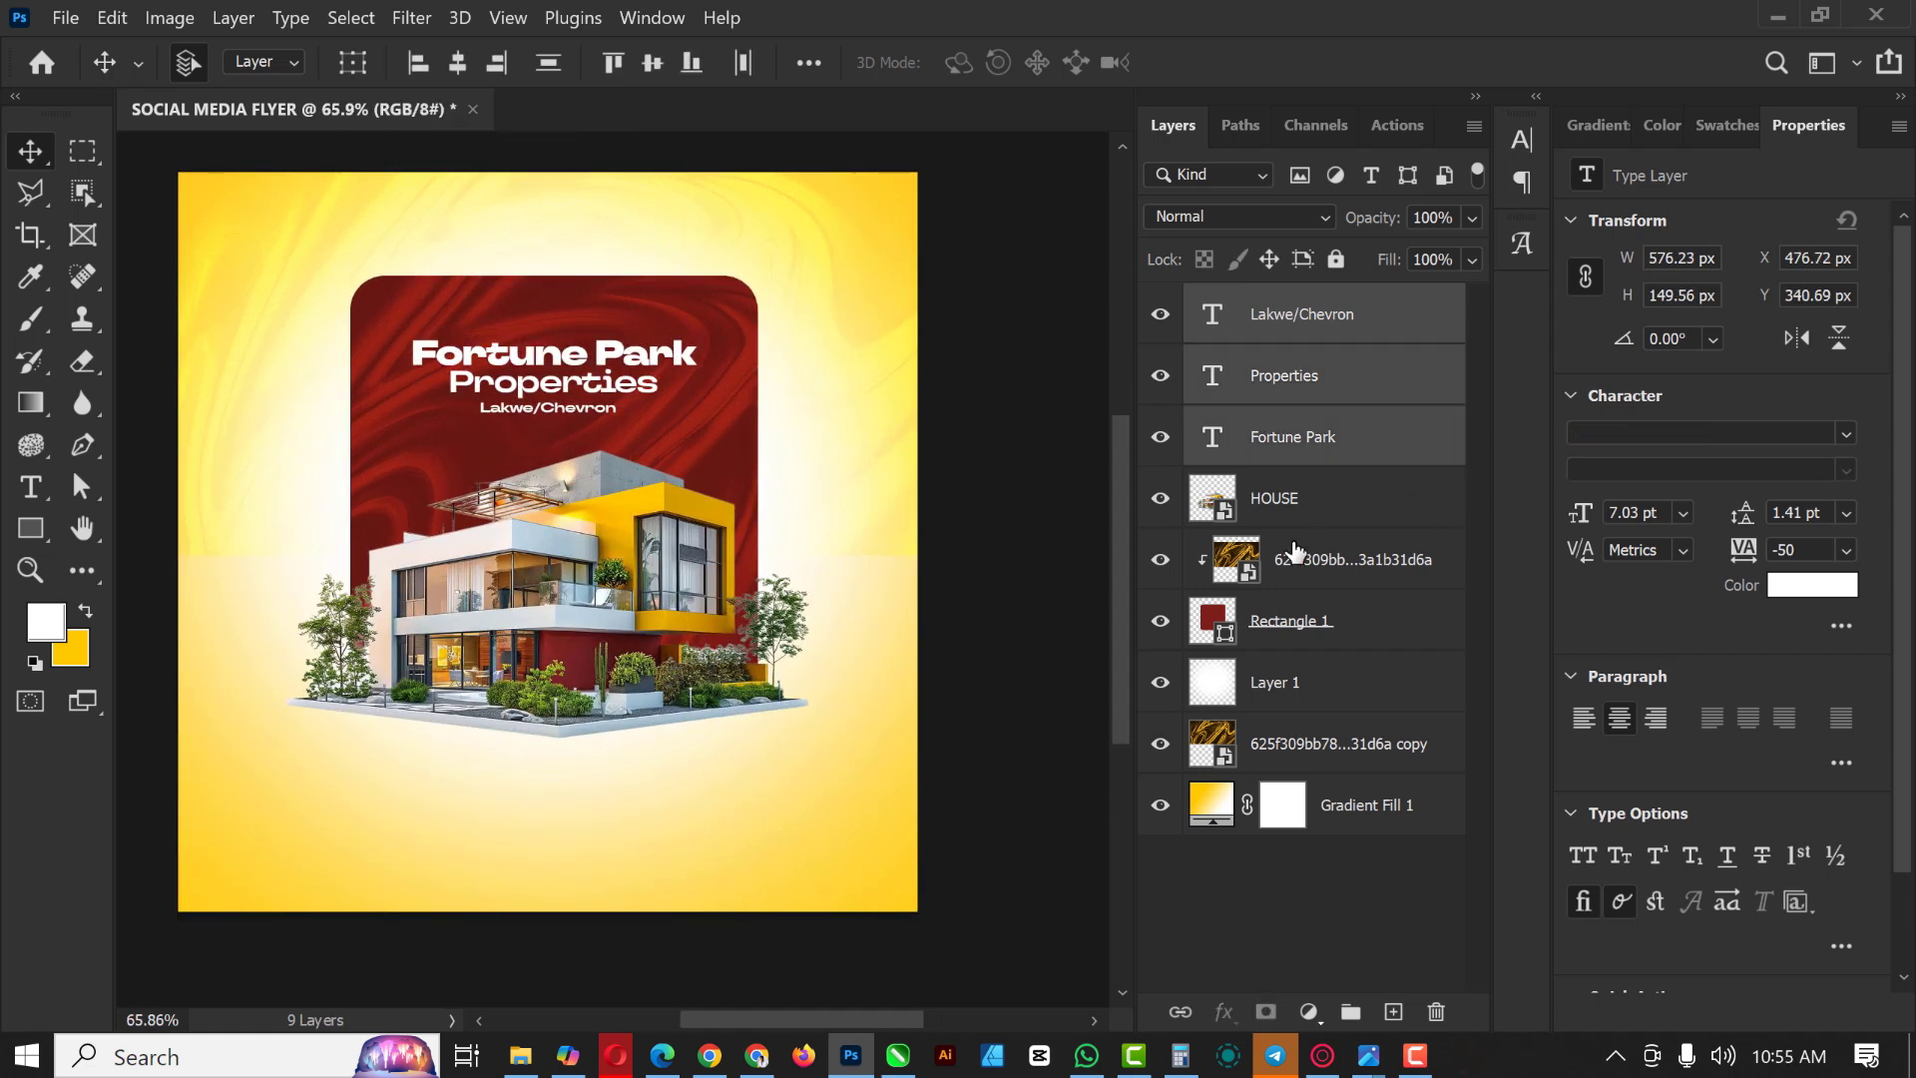
pyautogui.hotkey('shift', 'Down')
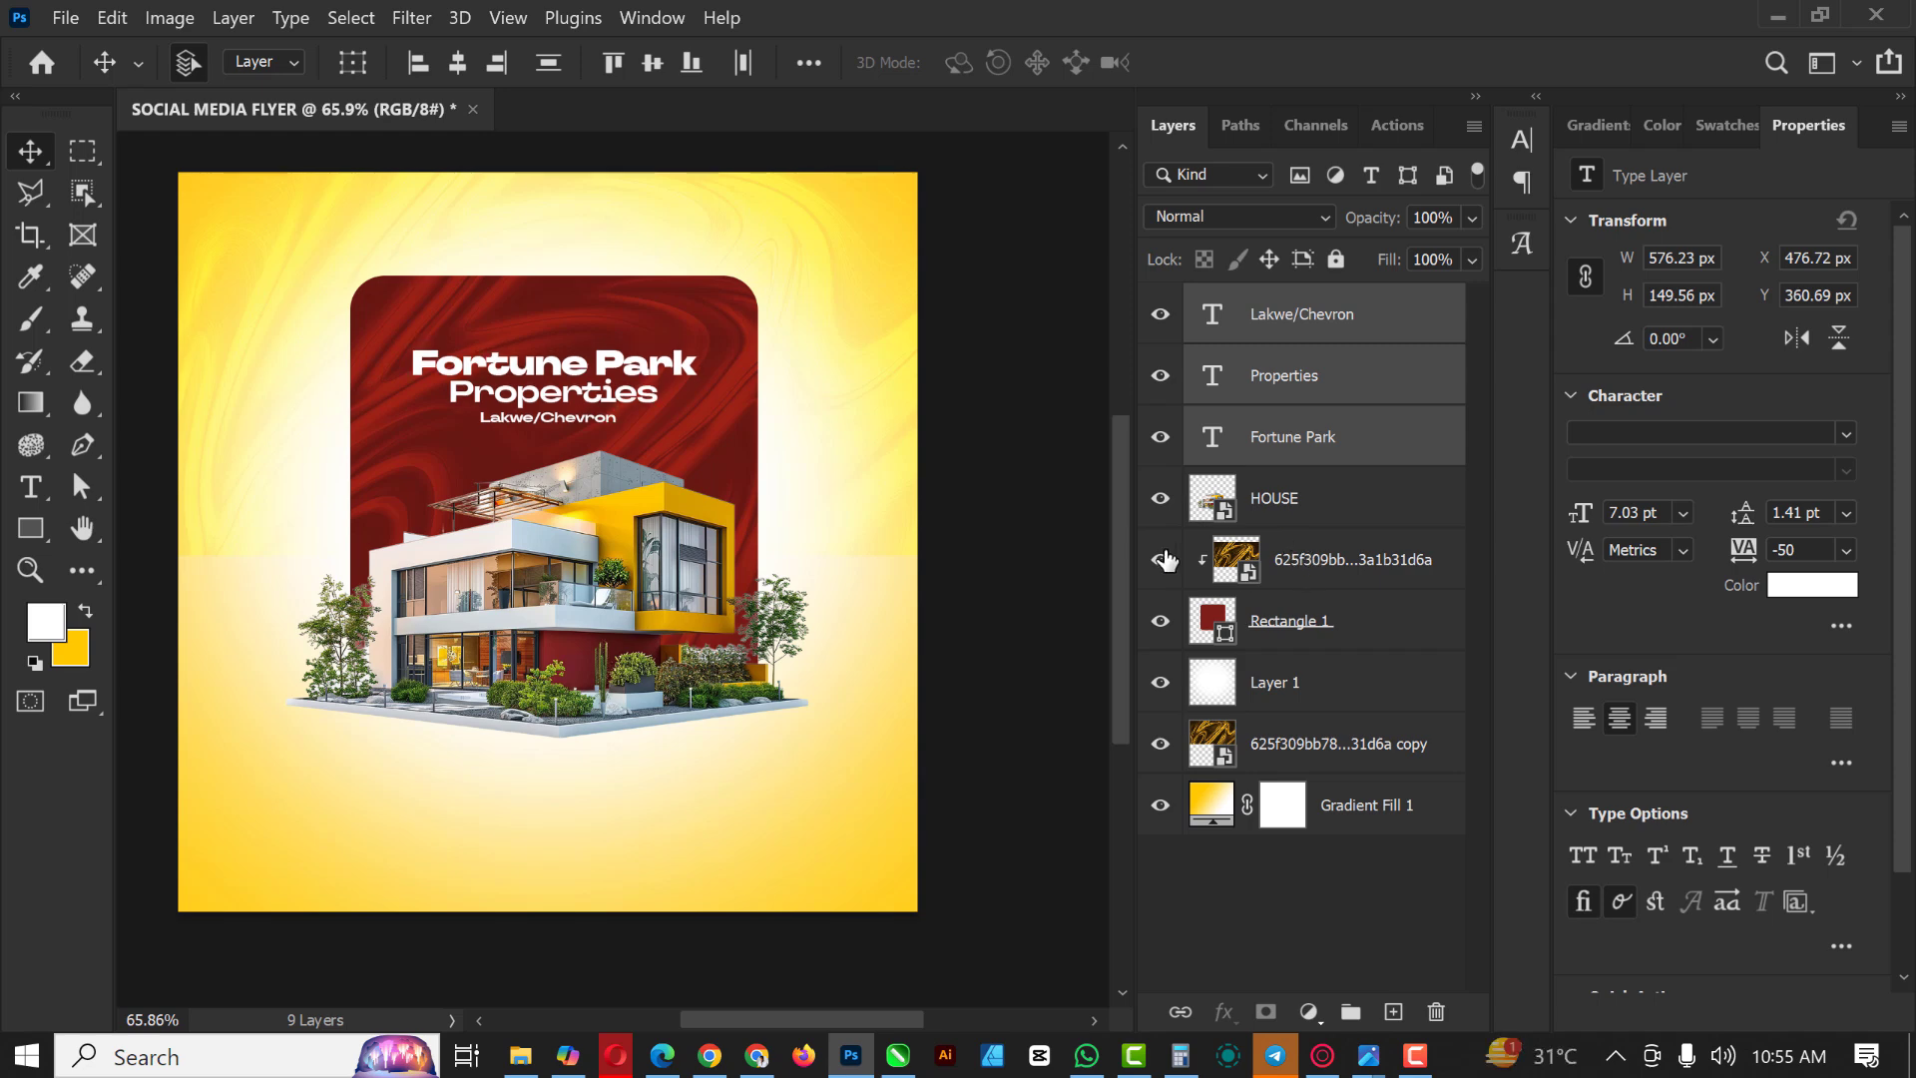
pyautogui.hscroll(1, 579, 417)
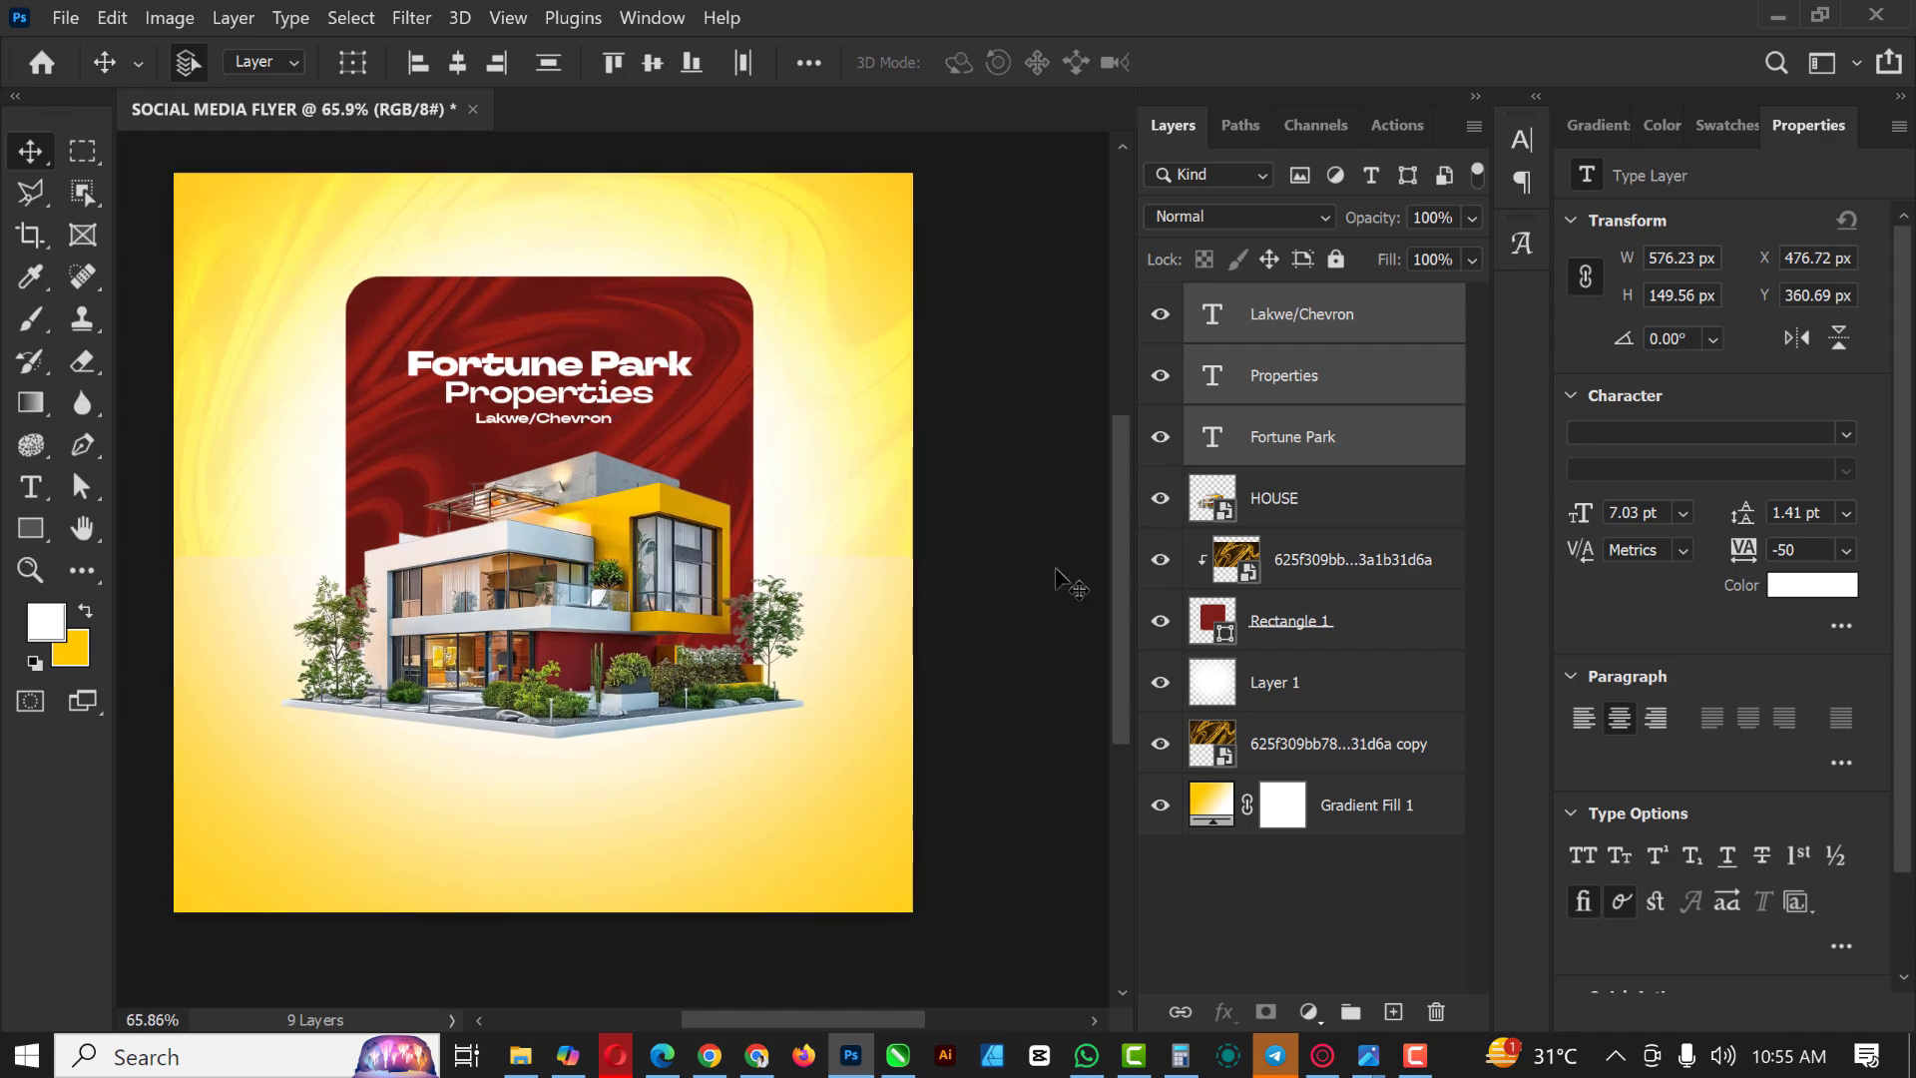
# Step: Place the LEAF image from the RESOURCE FILE folder in File Explorer into the Photoshop flyer
pyautogui.click(521, 1054)
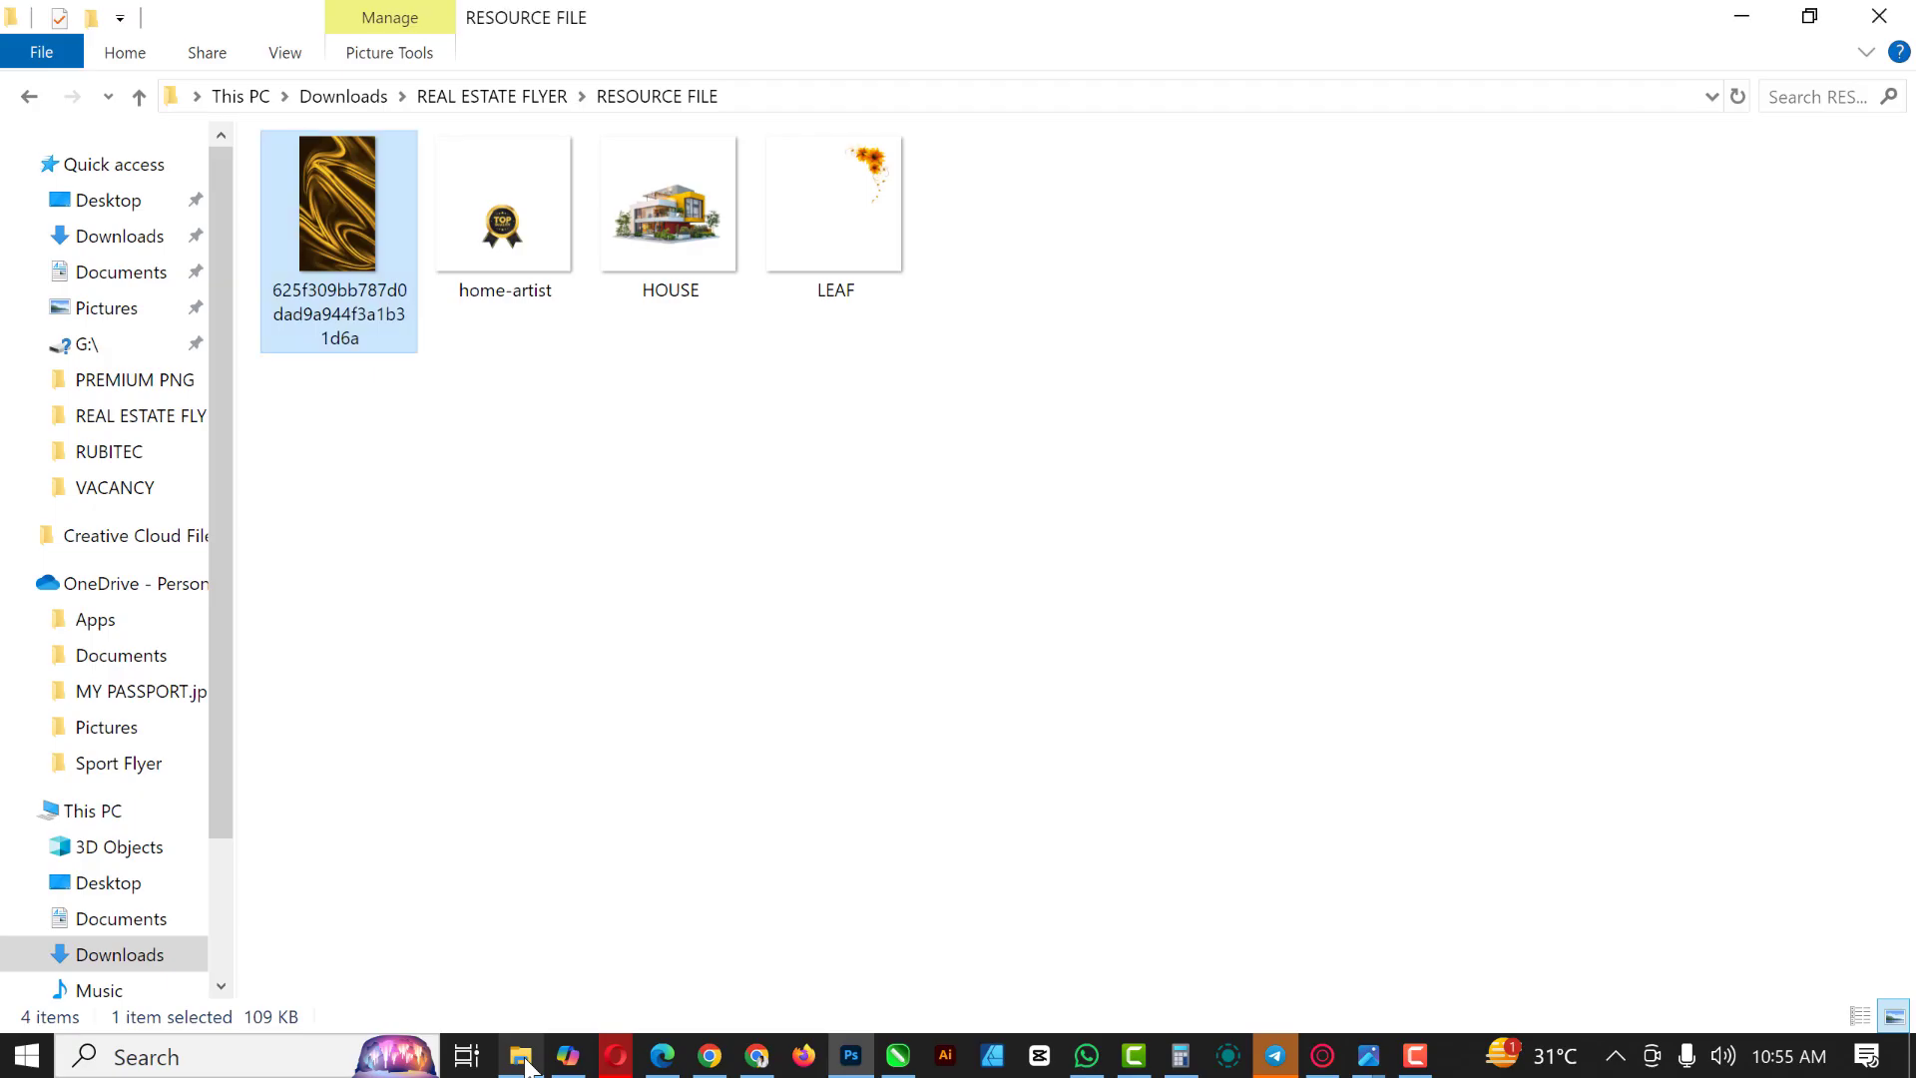
pyautogui.click(871, 210)
pyautogui.moveTo(874, 180); pyautogui.dragTo(746, 391)
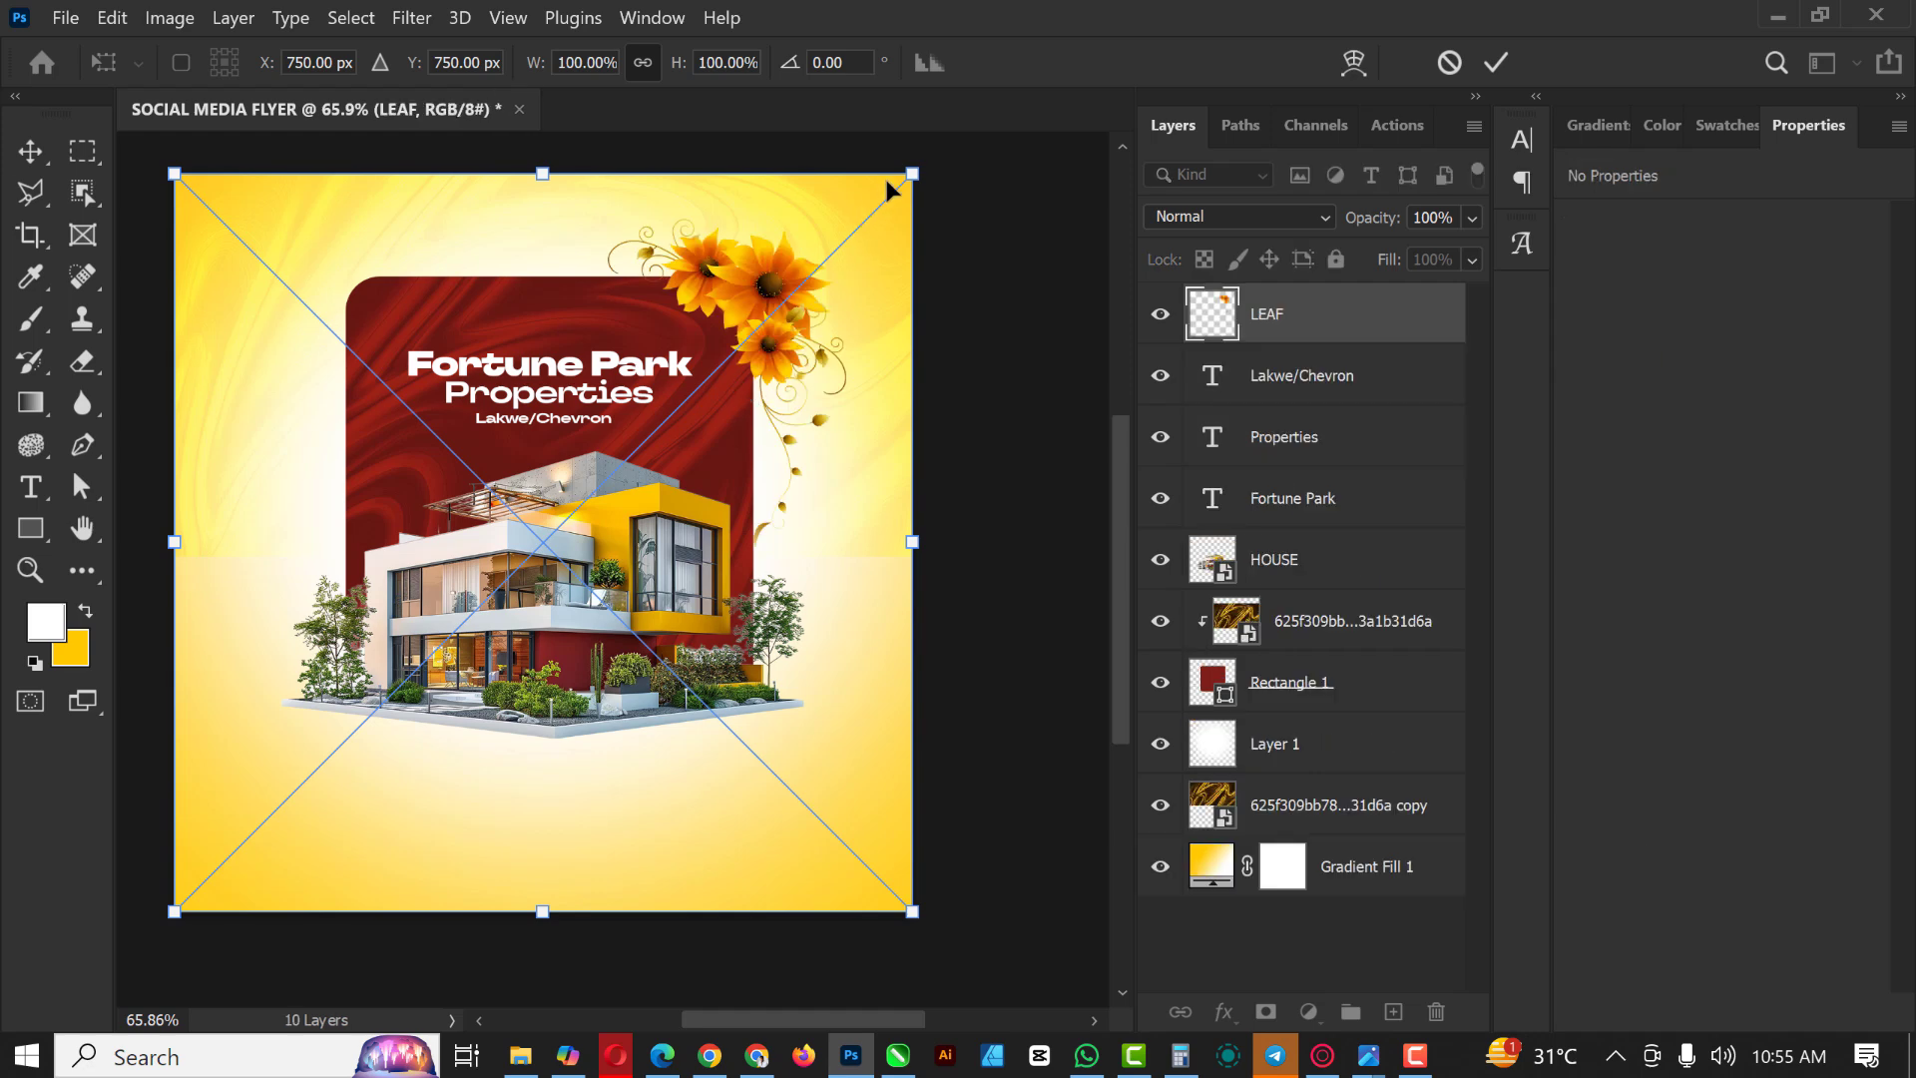
# Step: Scale the LEAF image to 90.18% and position its flowers over the red panel's upper-right corner at X 869, Y 133 px
pyautogui.moveTo(907, 164); pyautogui.dragTo(873, 203)
pyautogui.moveTo(774, 351); pyautogui.dragTo(777, 343)
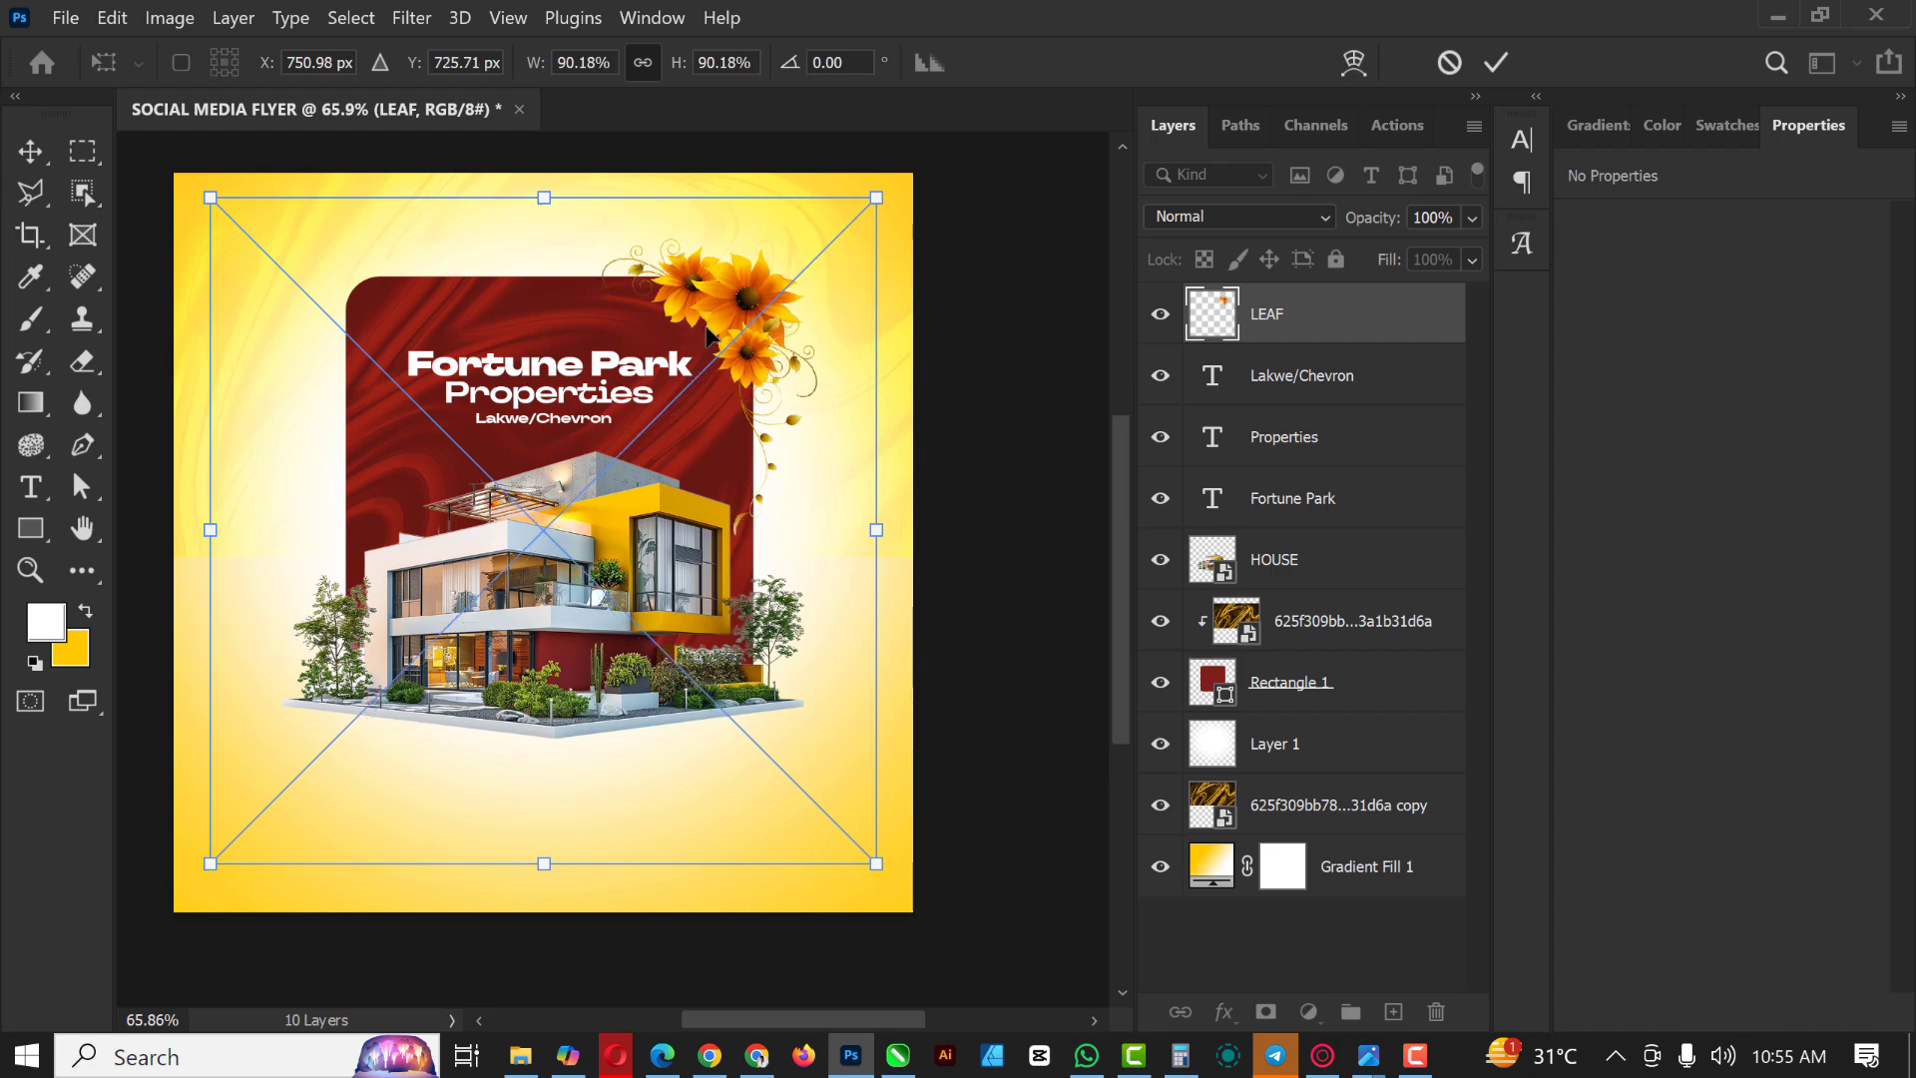
pyautogui.press('Return')
pyautogui.scroll(-3, 672, 310)
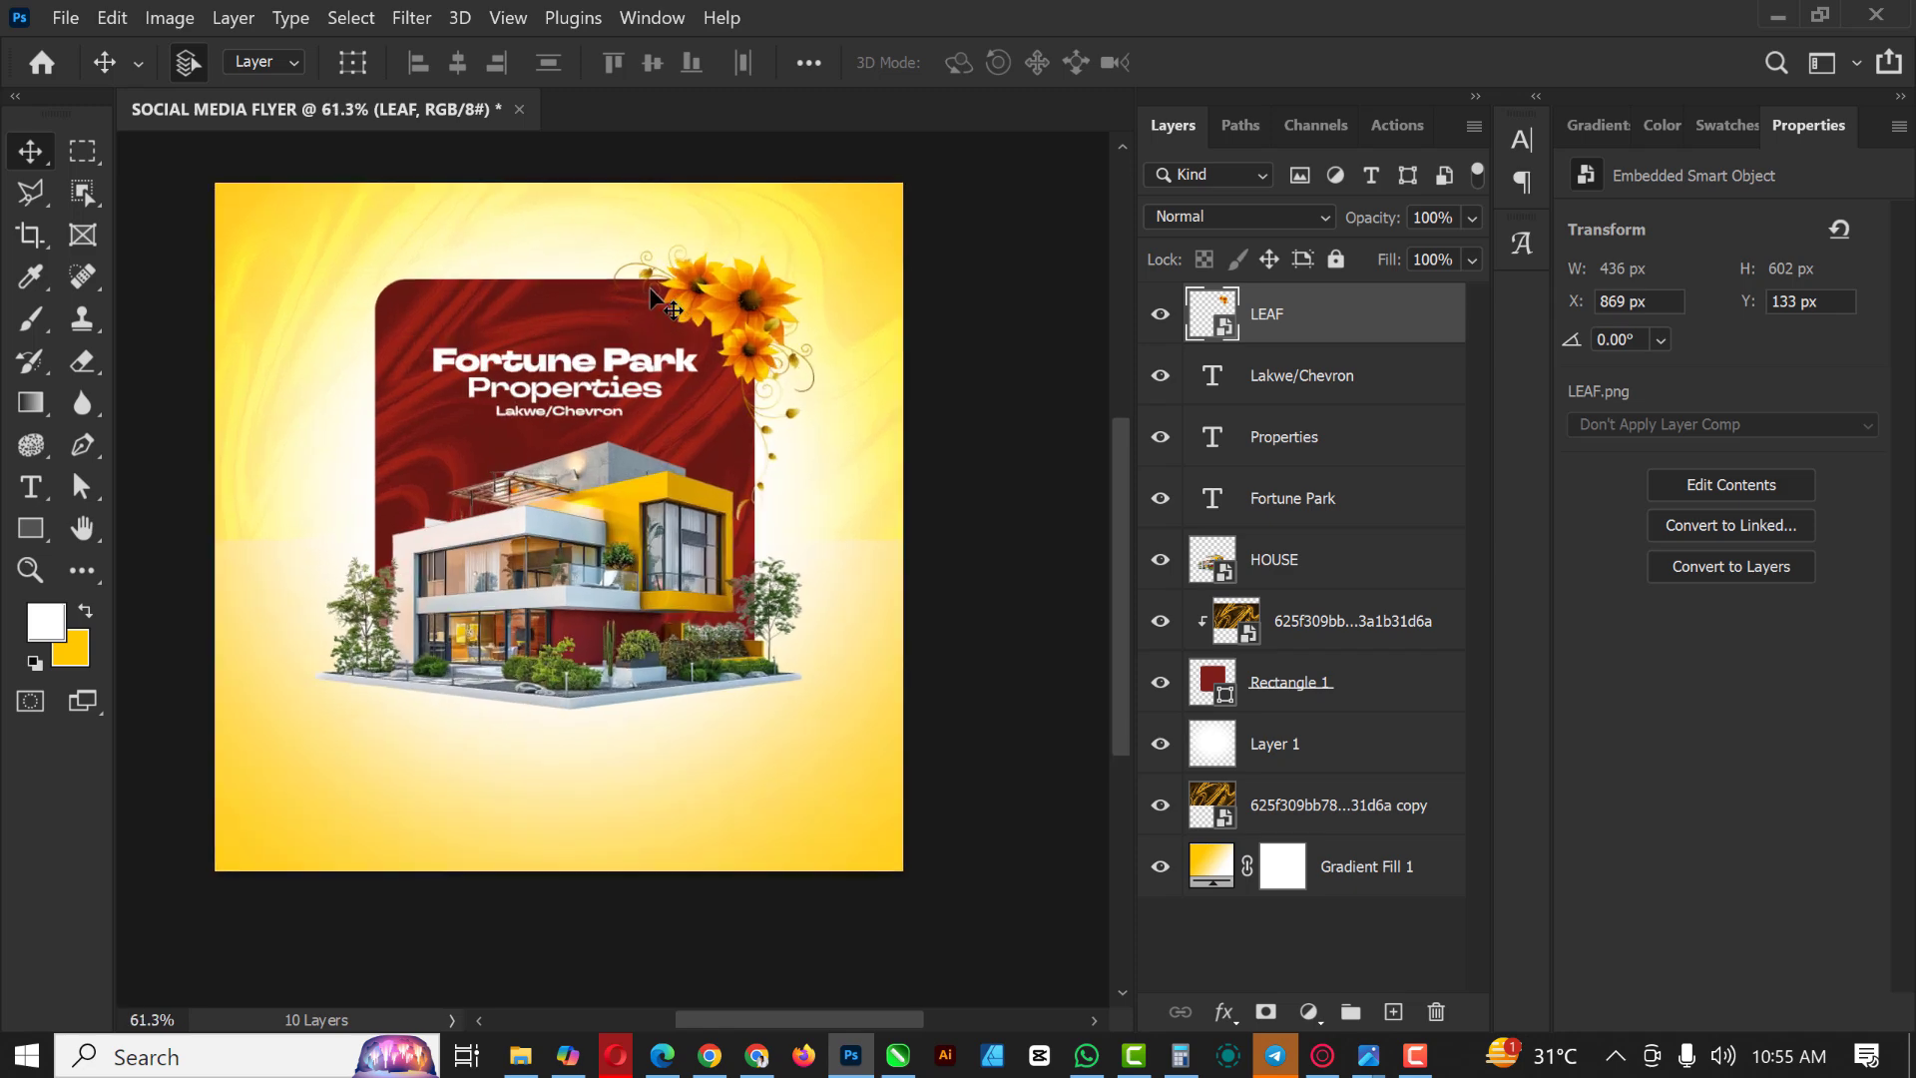
pyautogui.scroll(3, 654, 296)
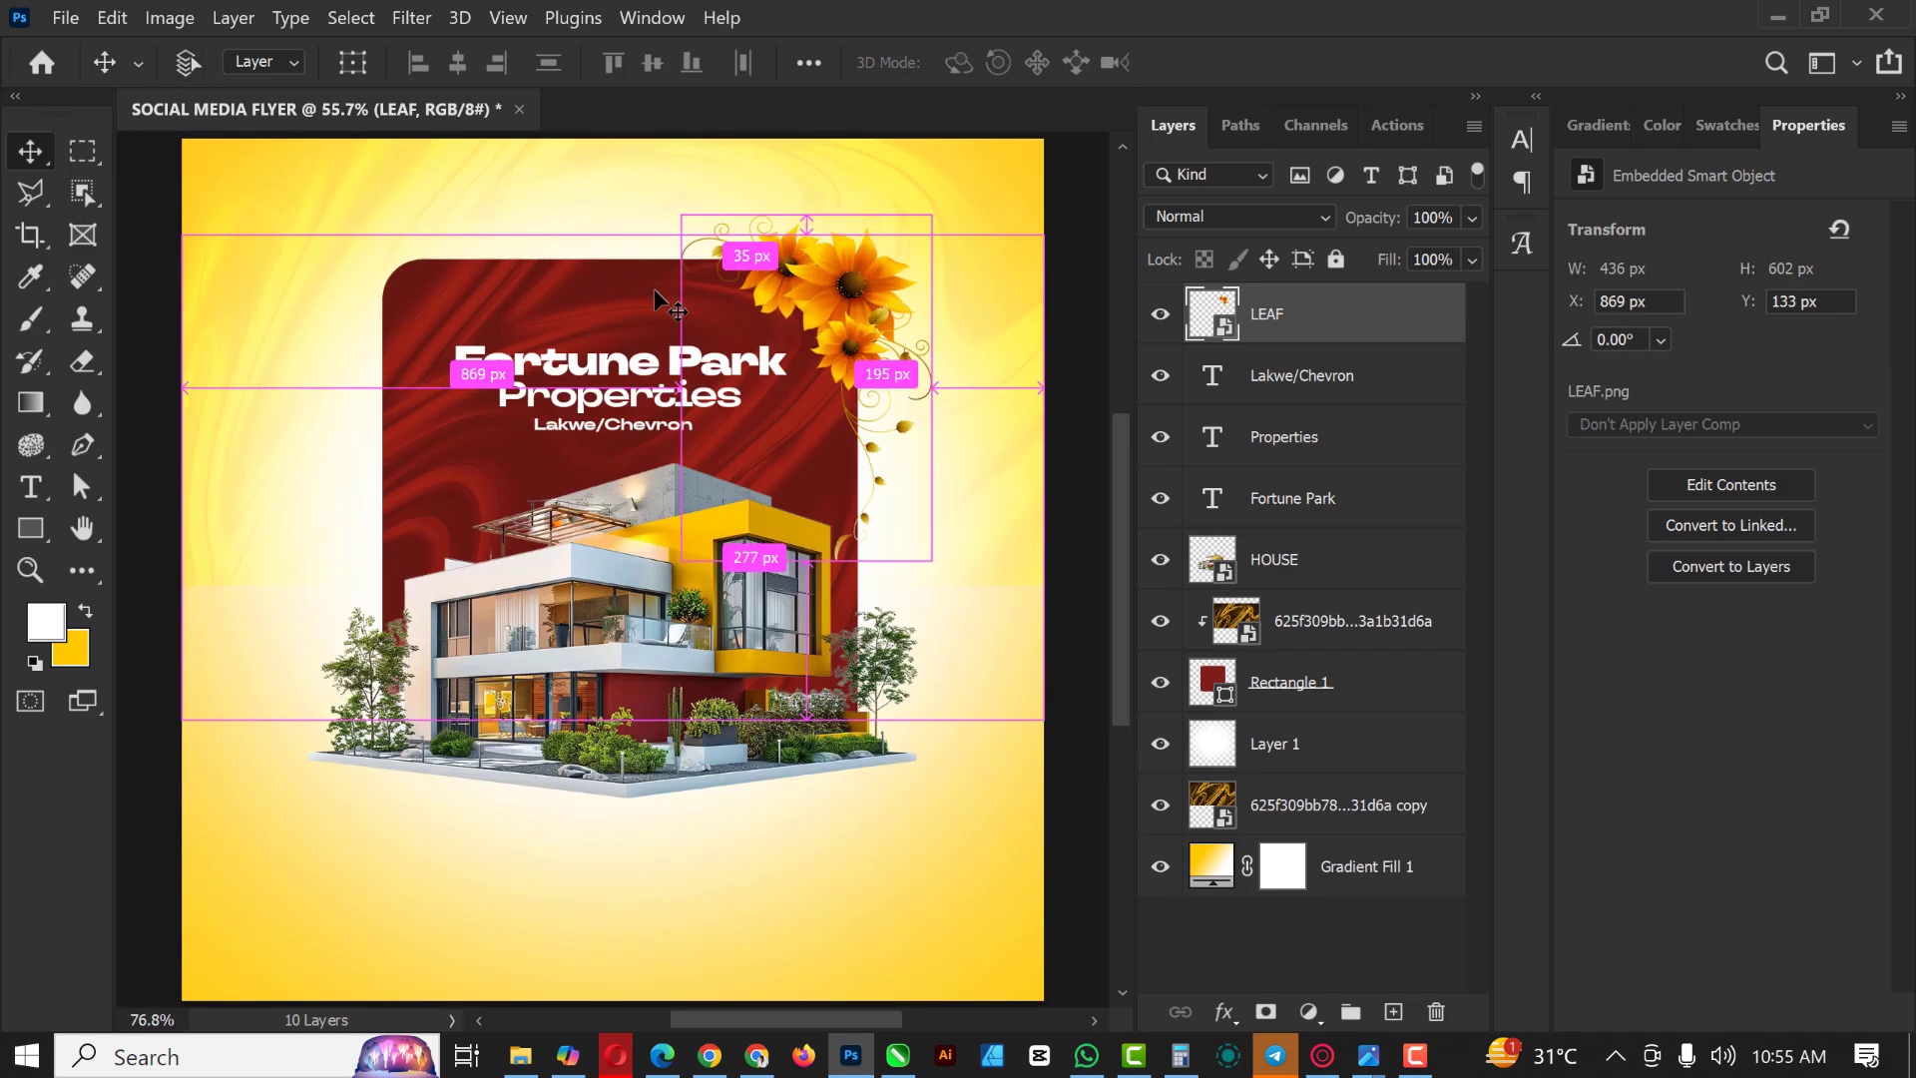
# Step: Enlarge the house image proportionally around its center to 94.12%, about 1136 by 623 px
pyautogui.click(688, 597)
pyautogui.hotkey('ctrl', 't')
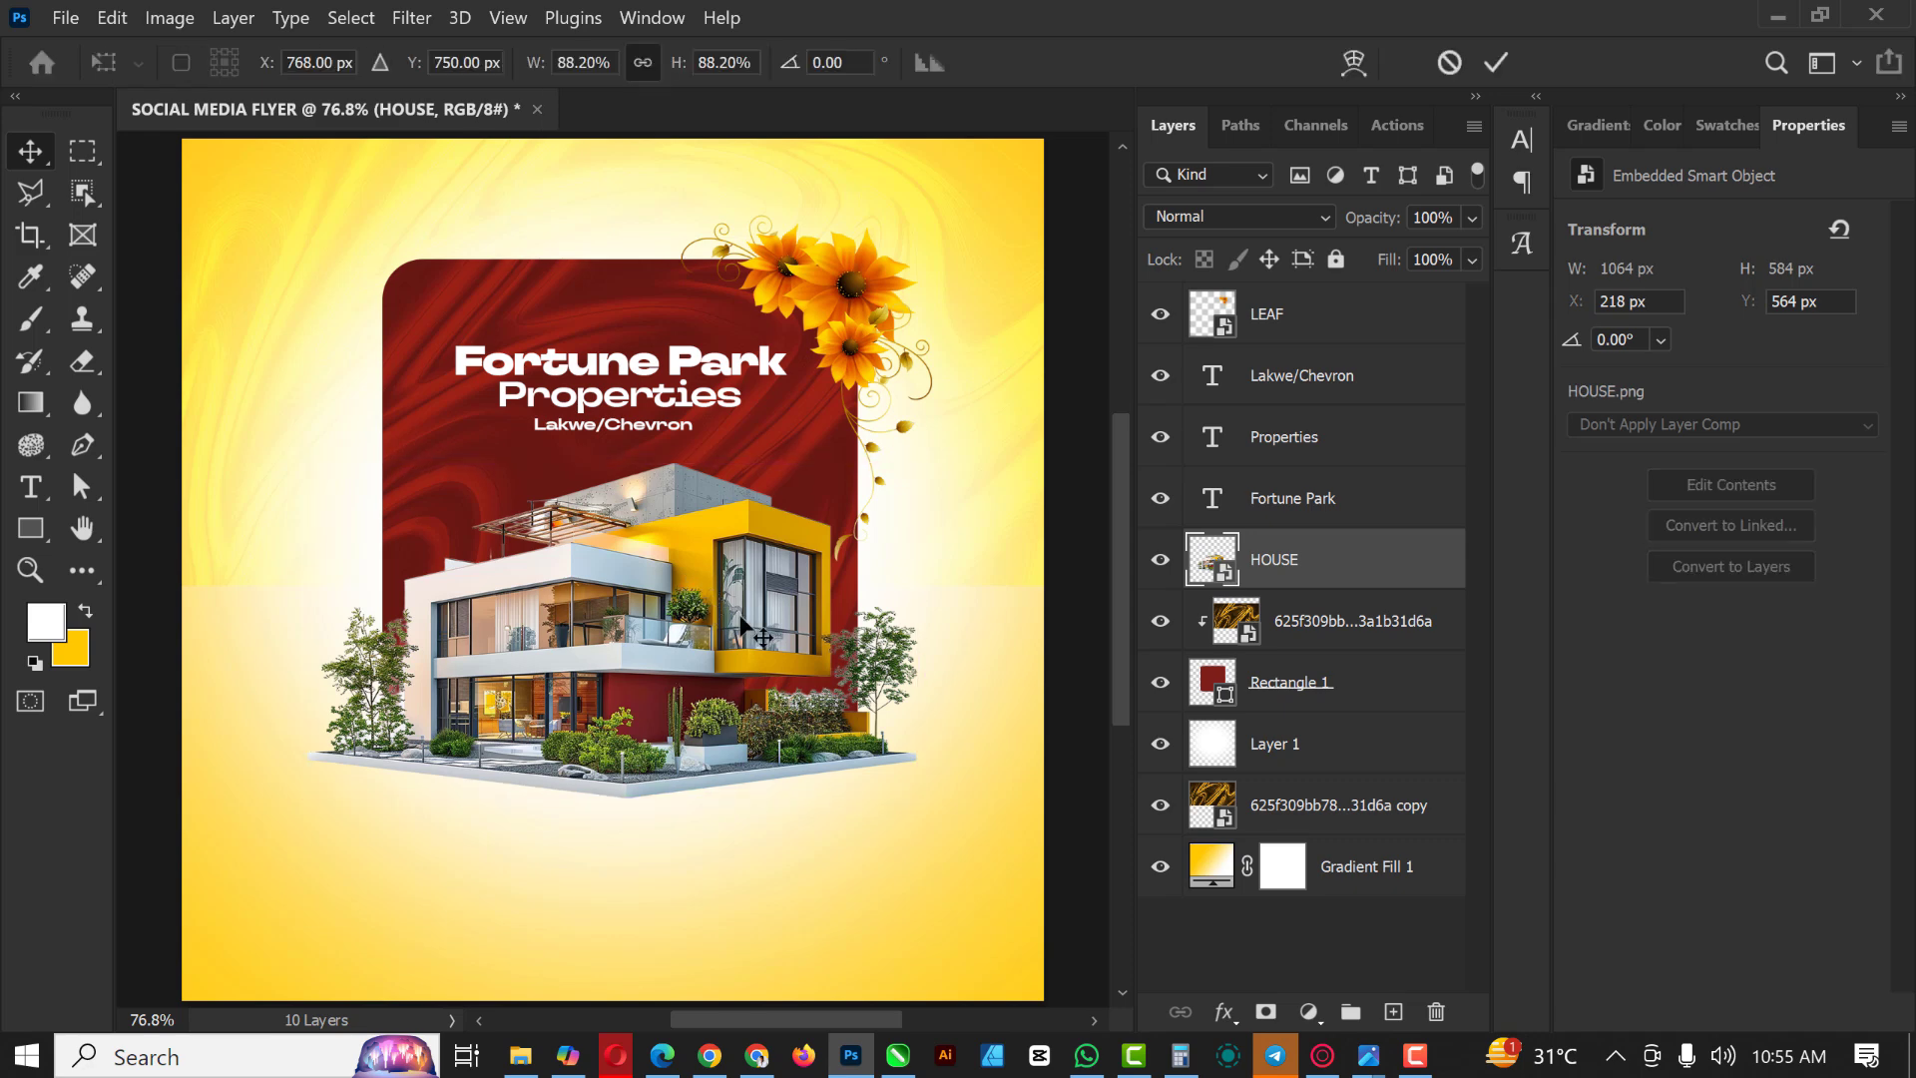
pyautogui.scroll(-3, 833, 703)
pyautogui.moveTo(949, 875); pyautogui.dragTo(968, 886)
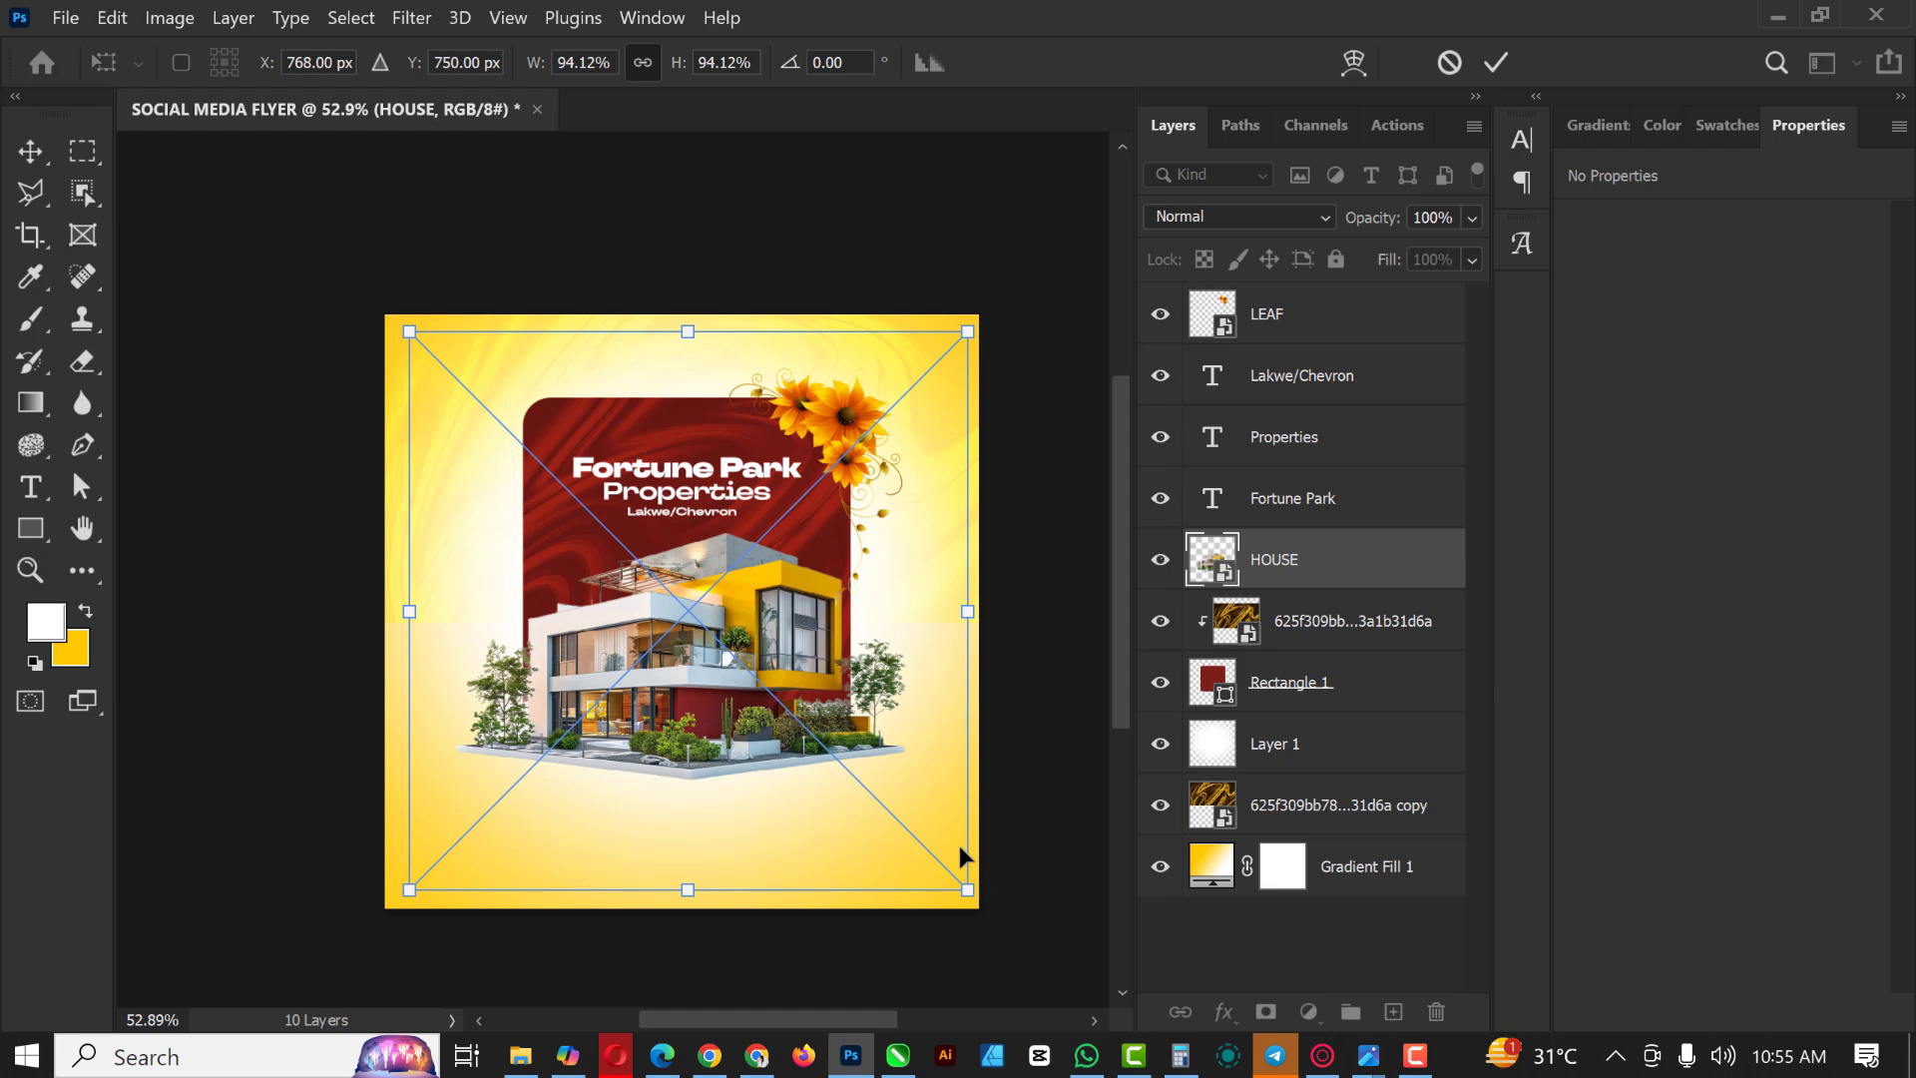
pyautogui.press('Return')
pyautogui.scroll(2, 866, 758)
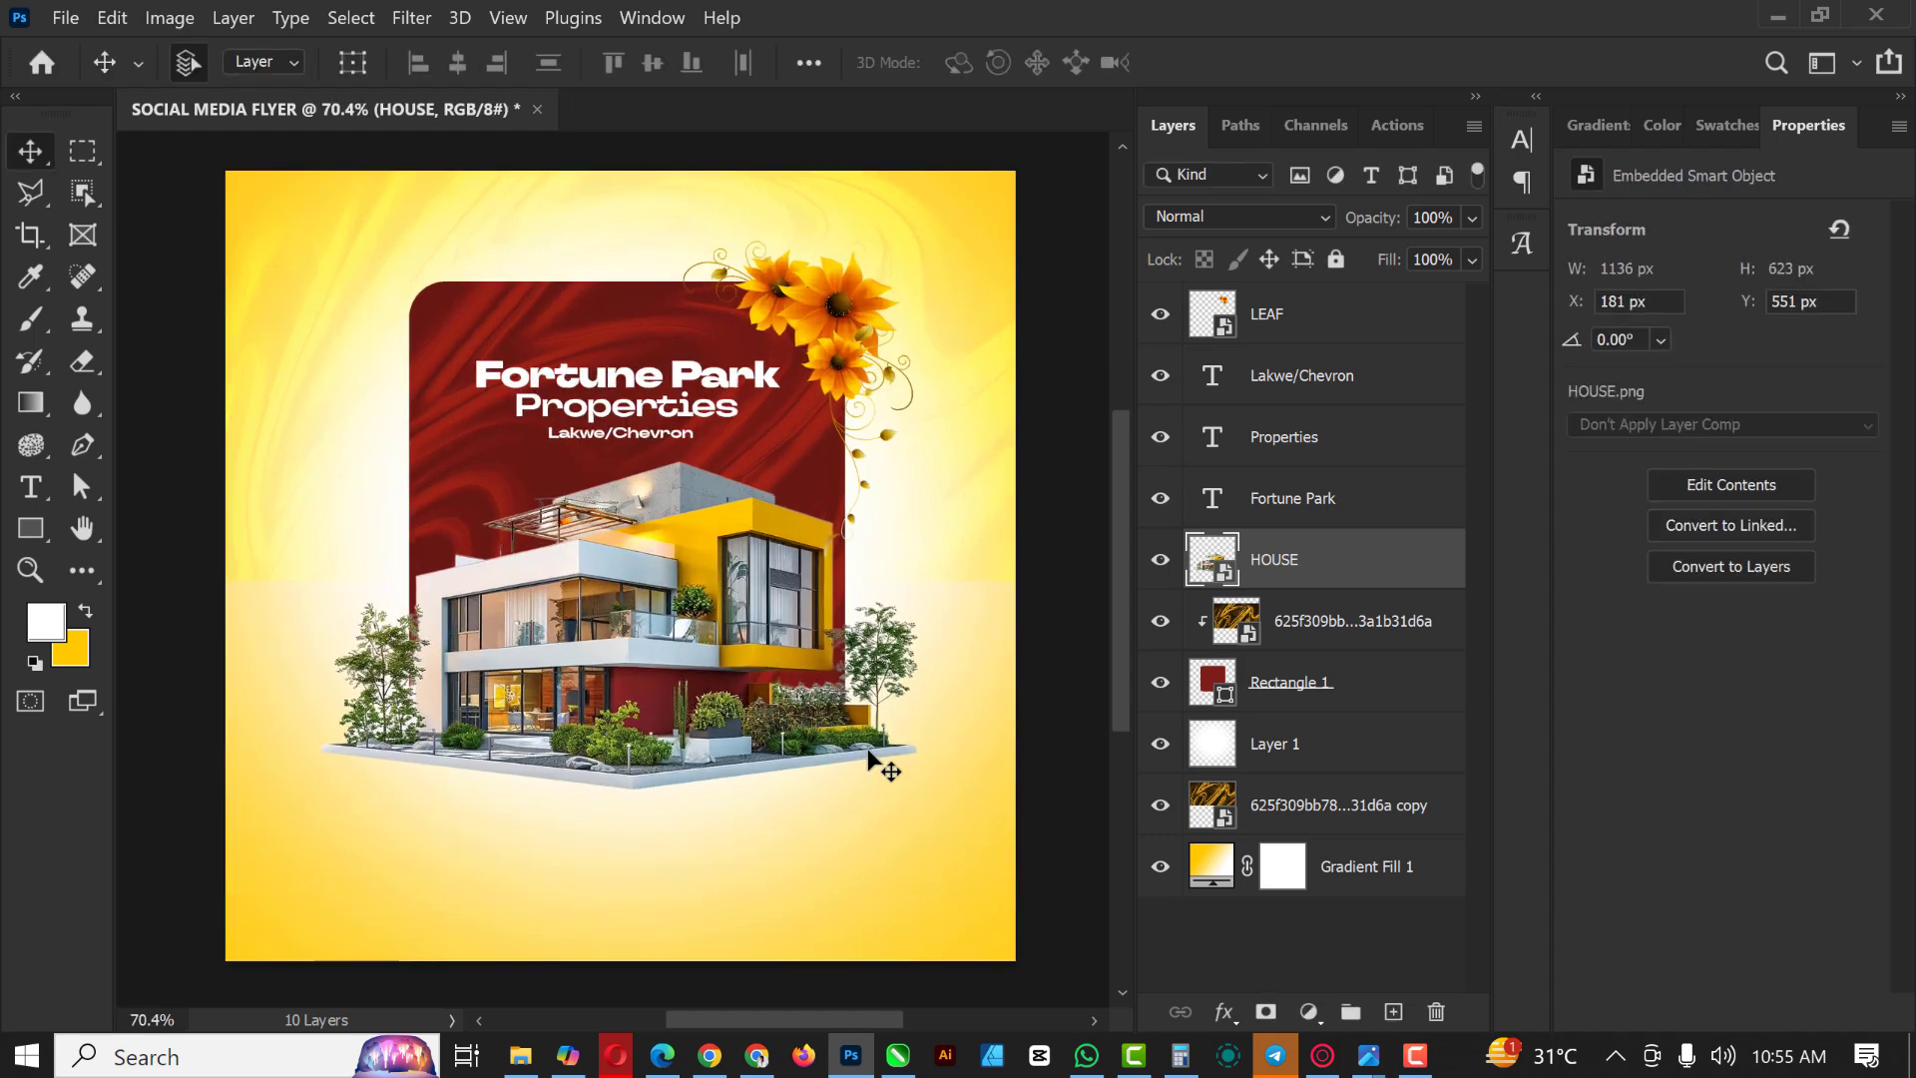
pyautogui.scroll(-2, 602, 497)
pyautogui.scroll(2, 602, 497)
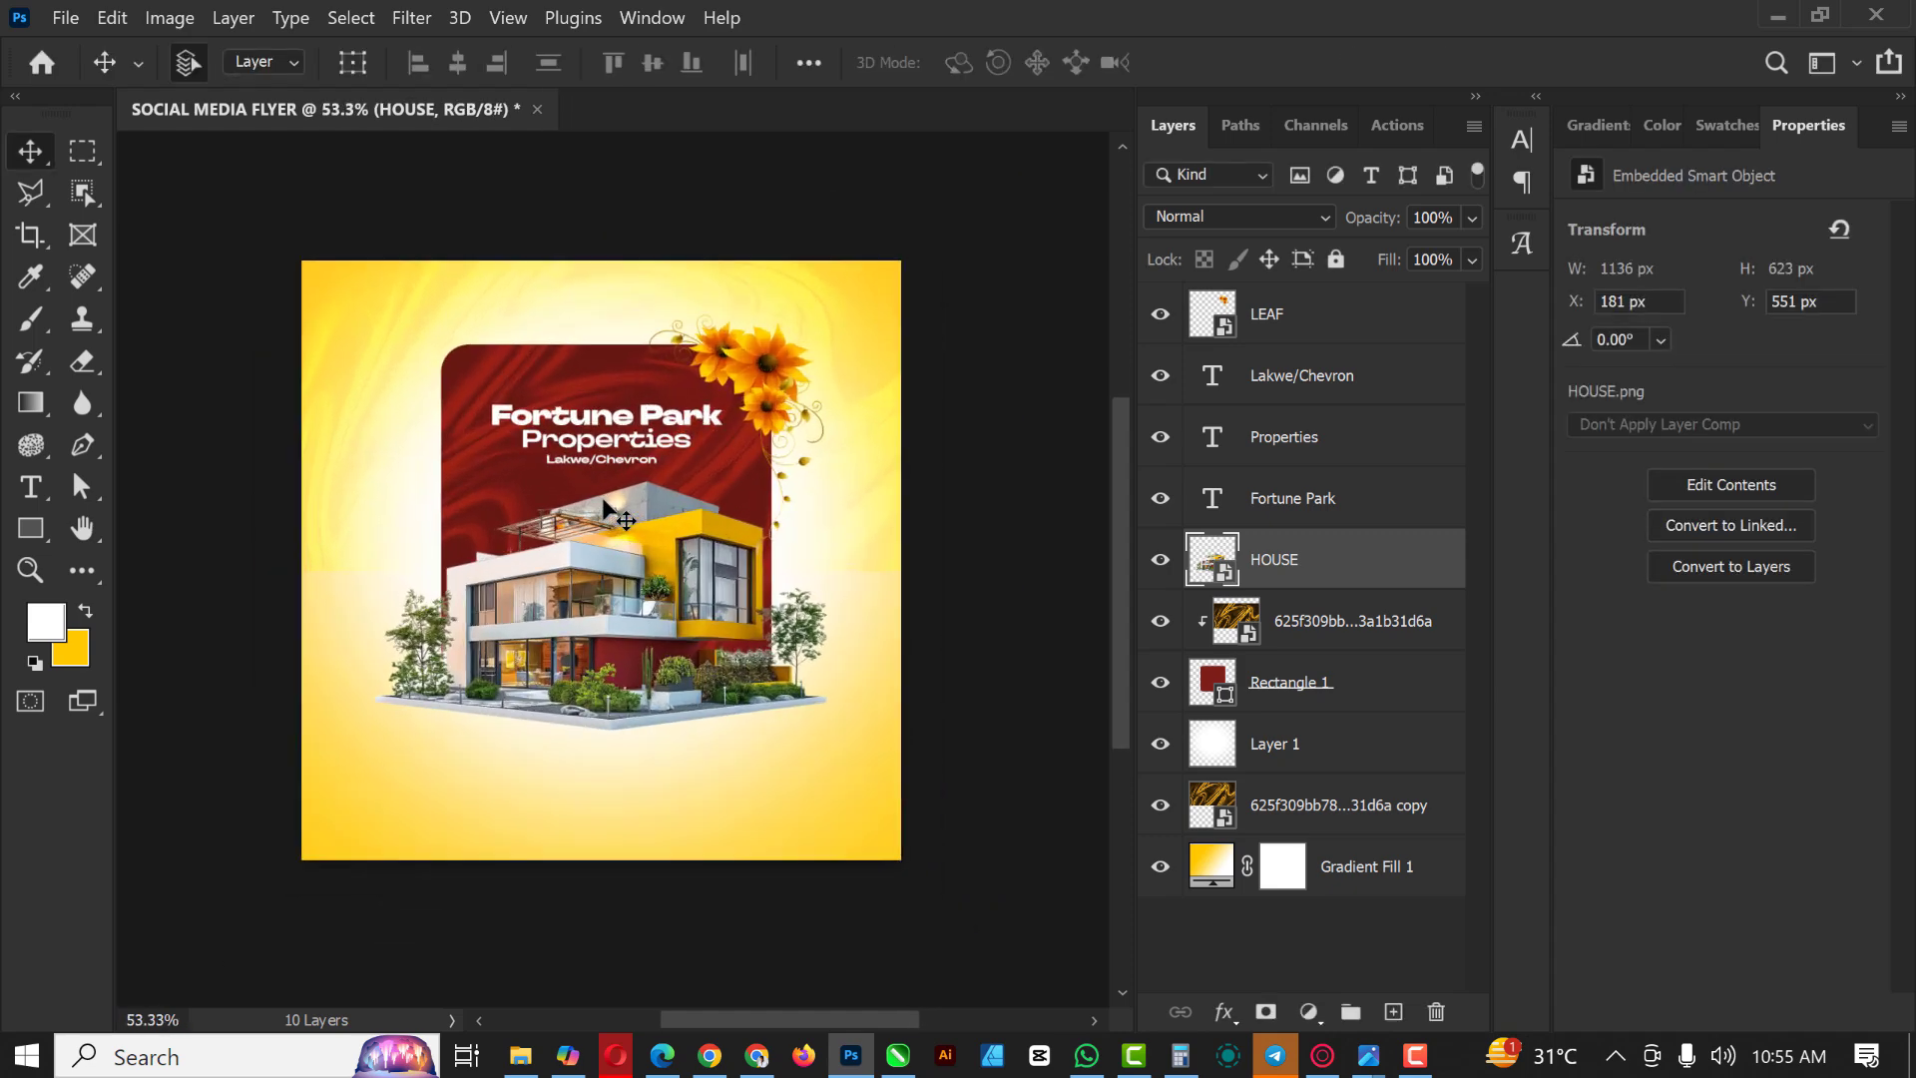
pyautogui.scroll(2, 604, 499)
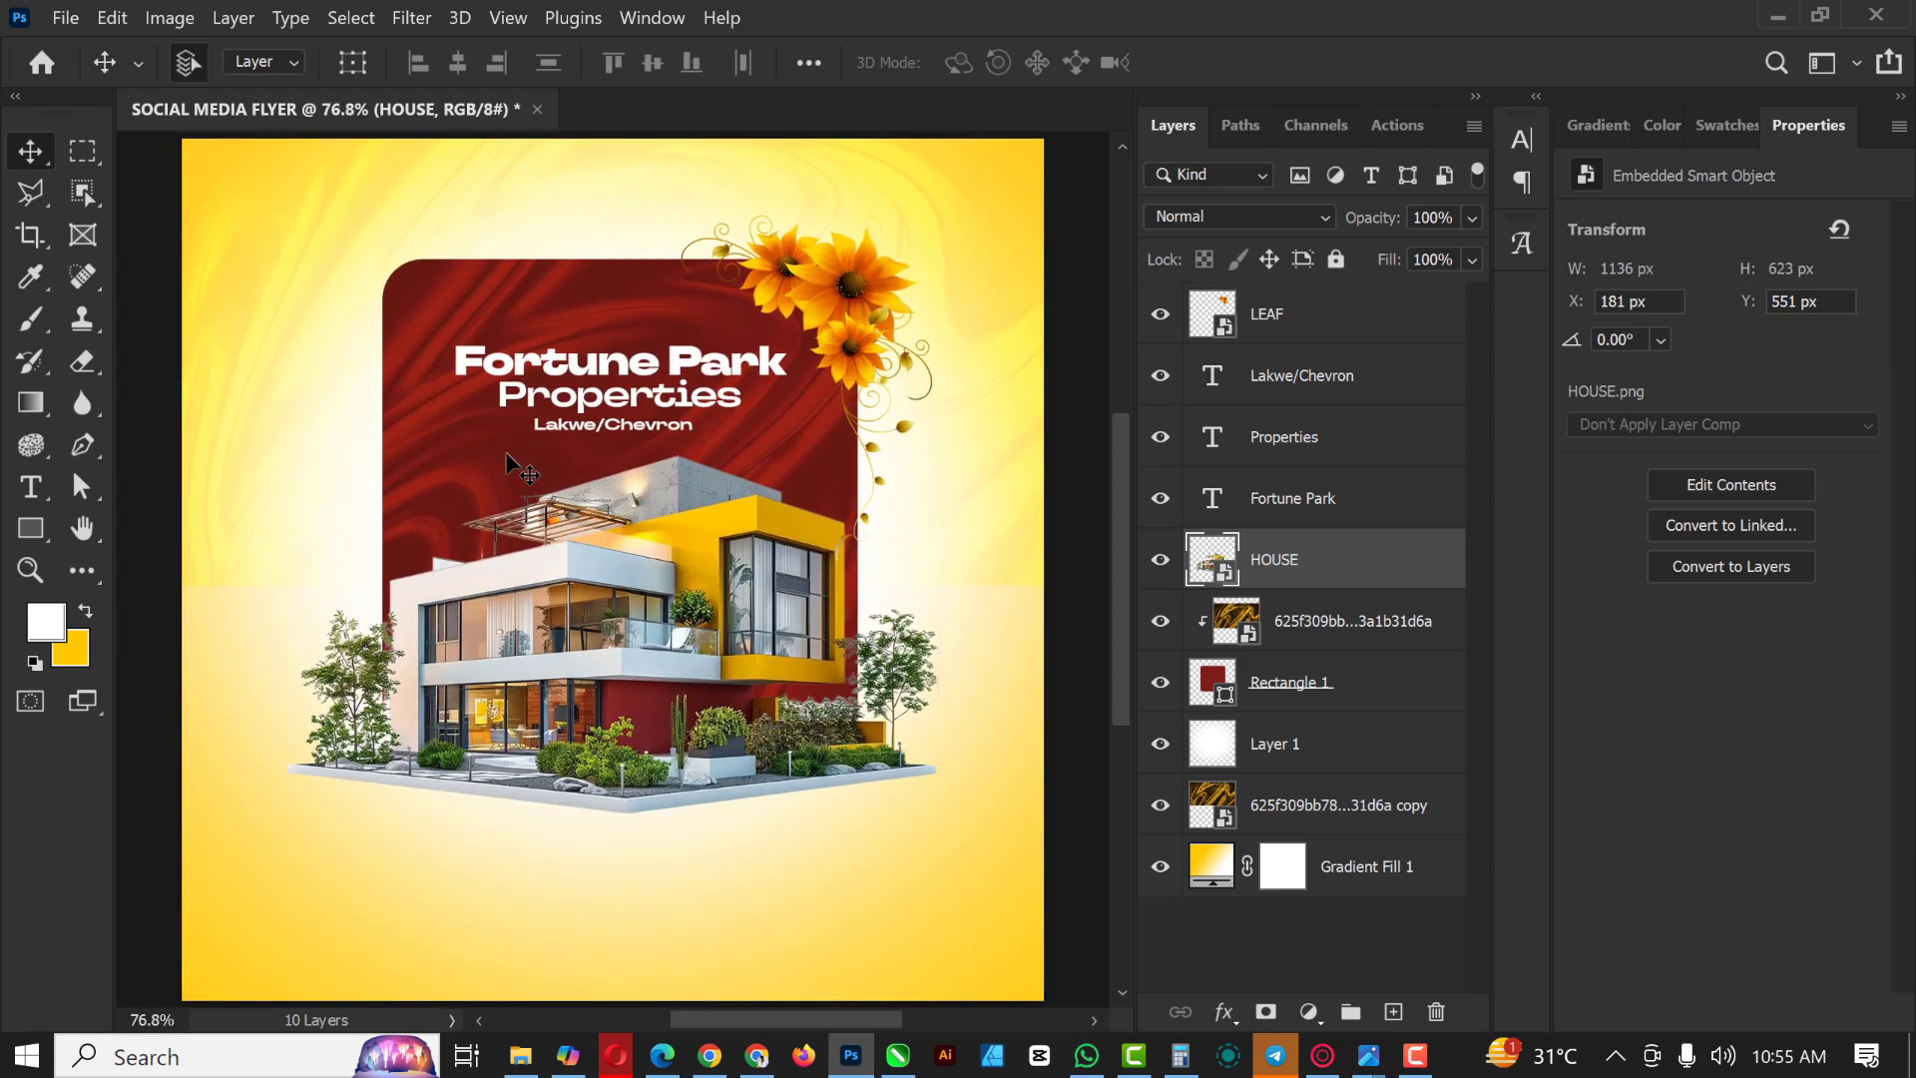
# Step: Select the LEAF layer and set the foreground color to dark red 6f1510, based on a sample from the red panel
pyautogui.scroll(-3, 459, 391)
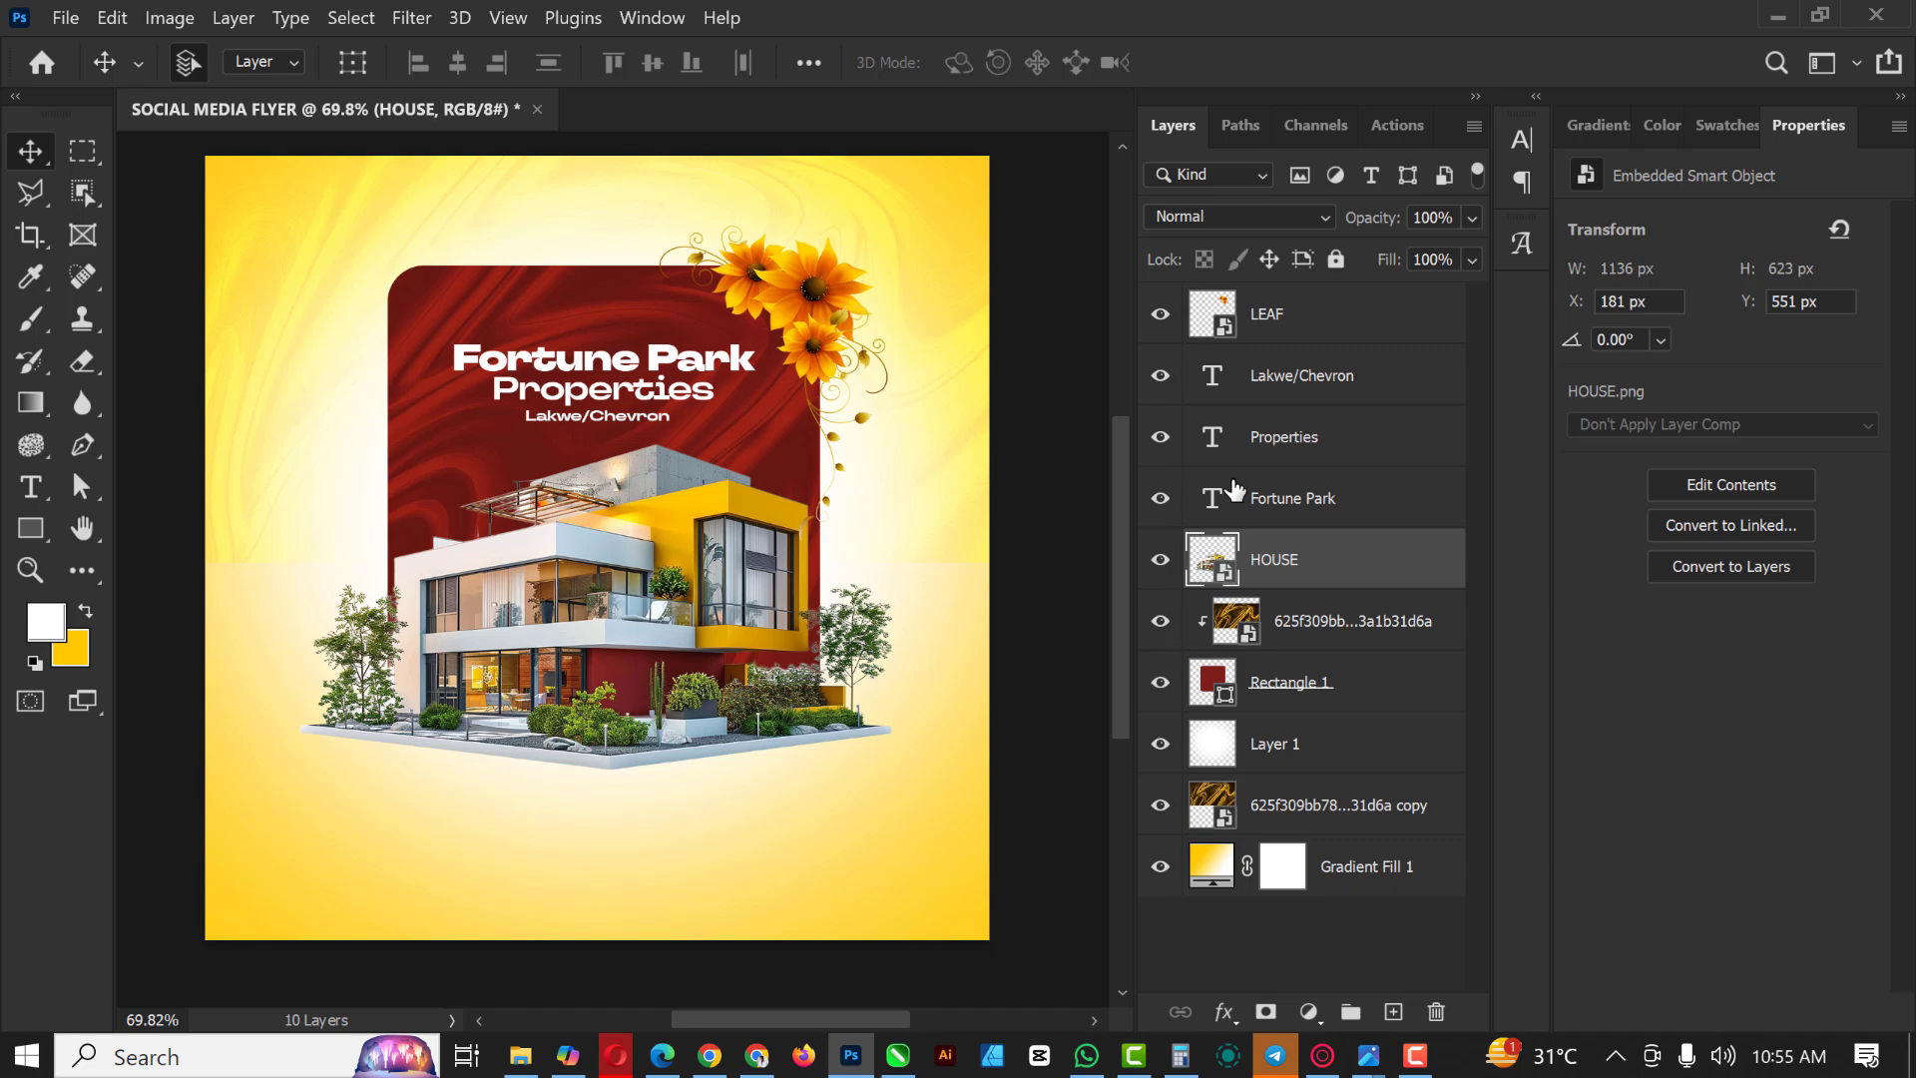
pyautogui.click(1356, 323)
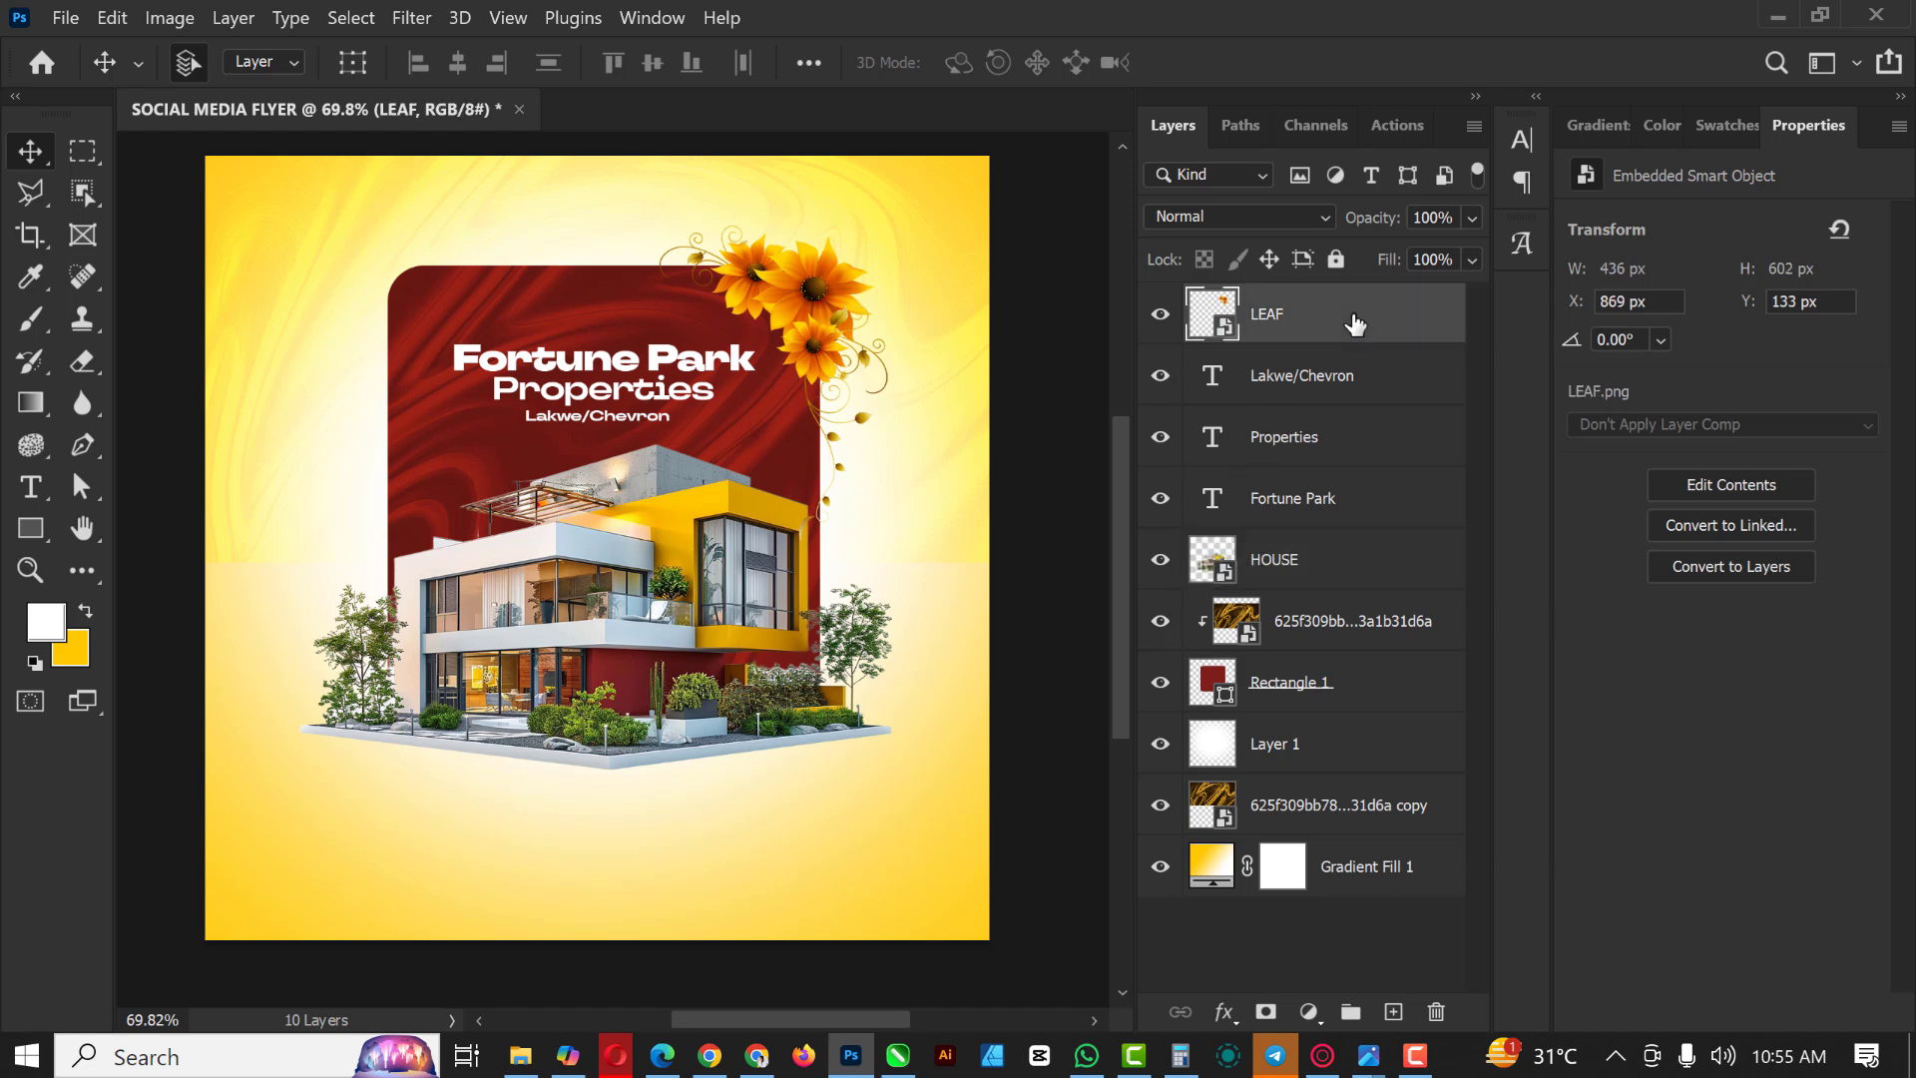
pyautogui.click(47, 622)
pyautogui.click(515, 431)
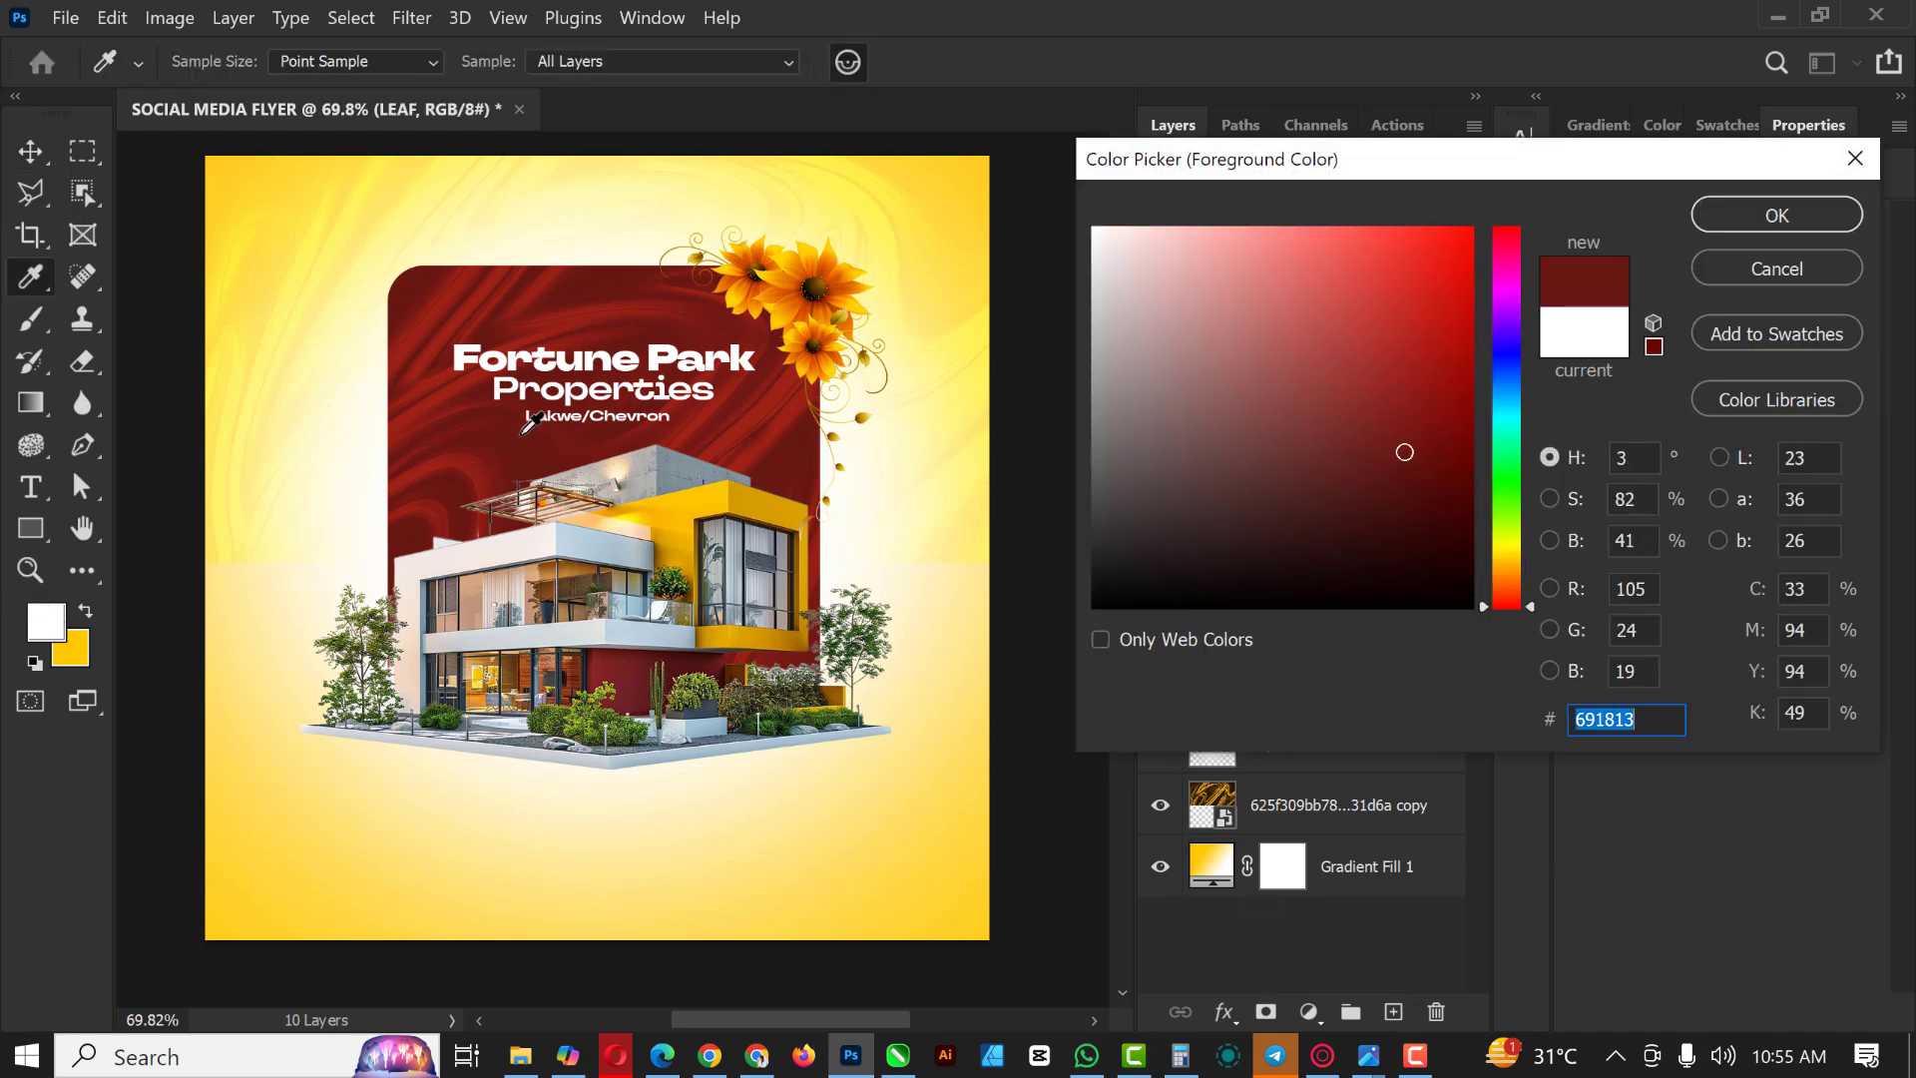
pyautogui.moveTo(1405, 451); pyautogui.dragTo(1420, 442)
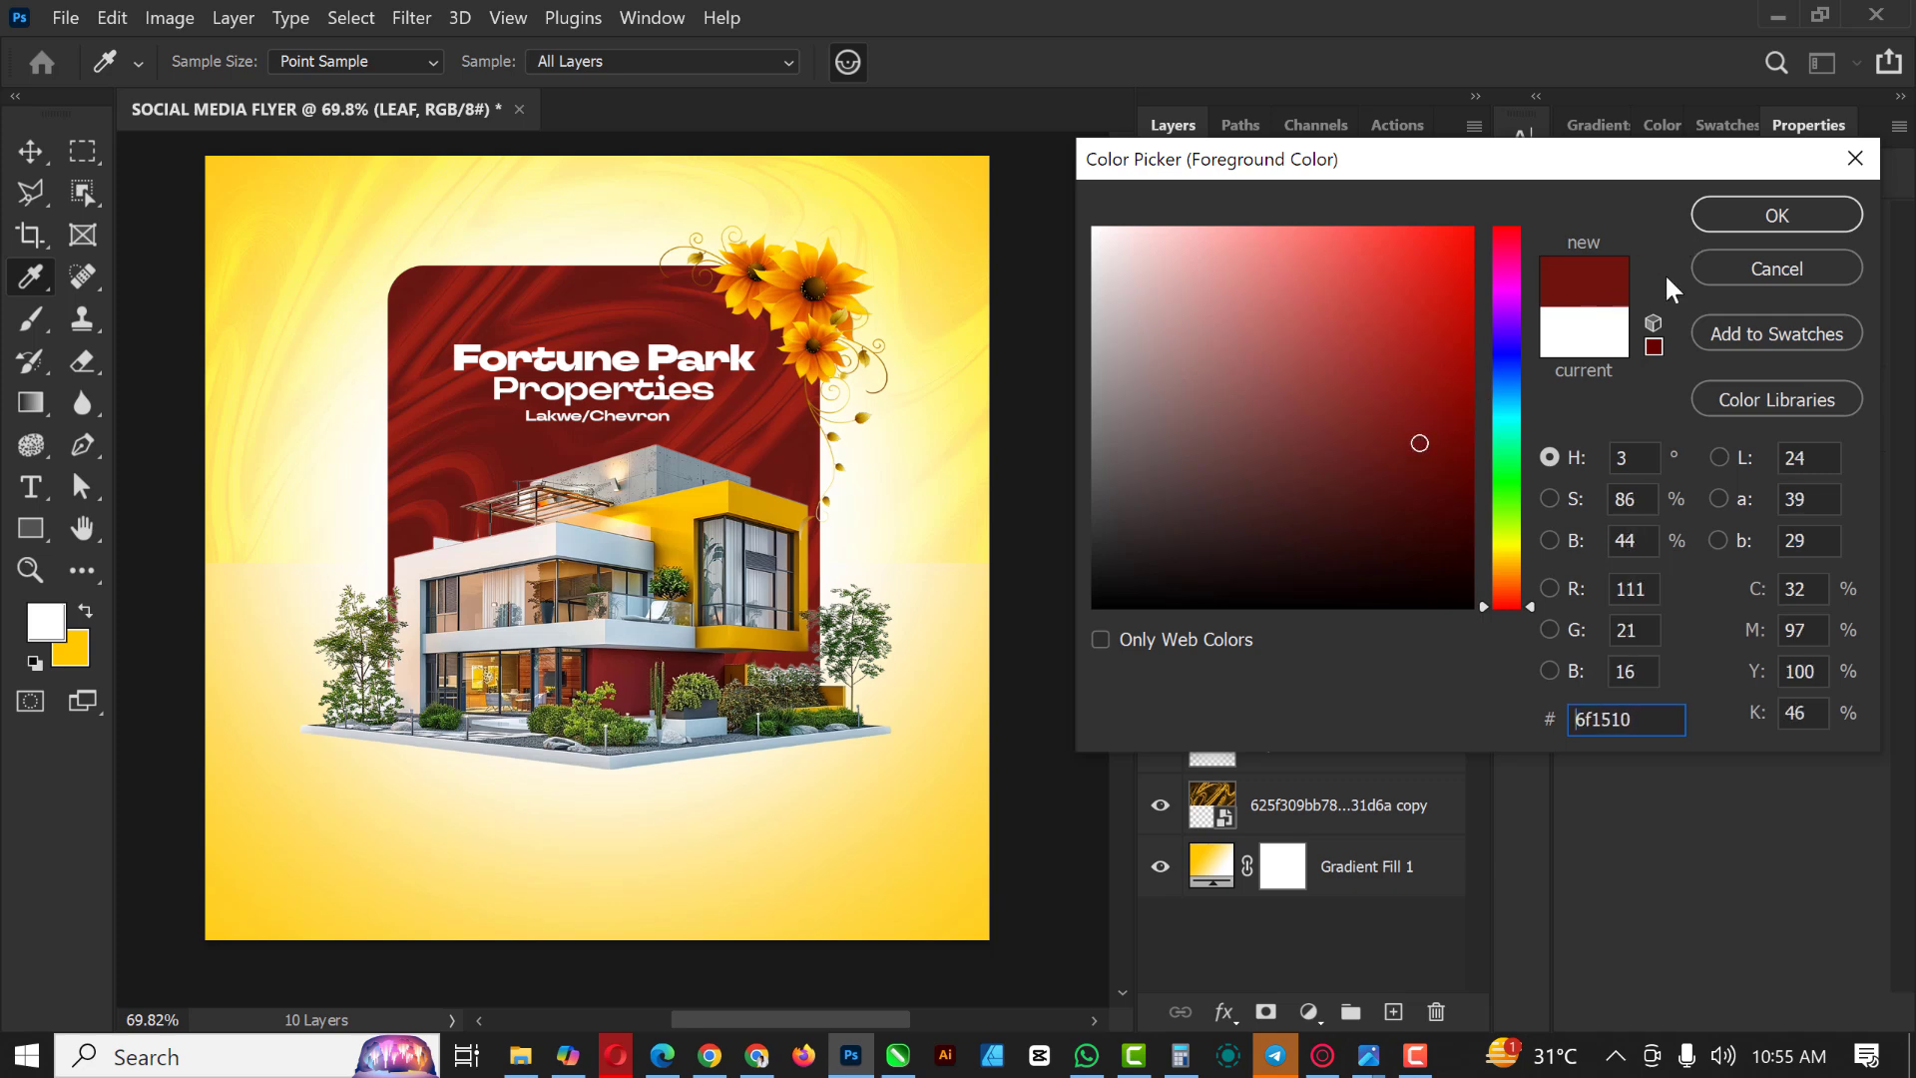
pyautogui.click(1804, 223)
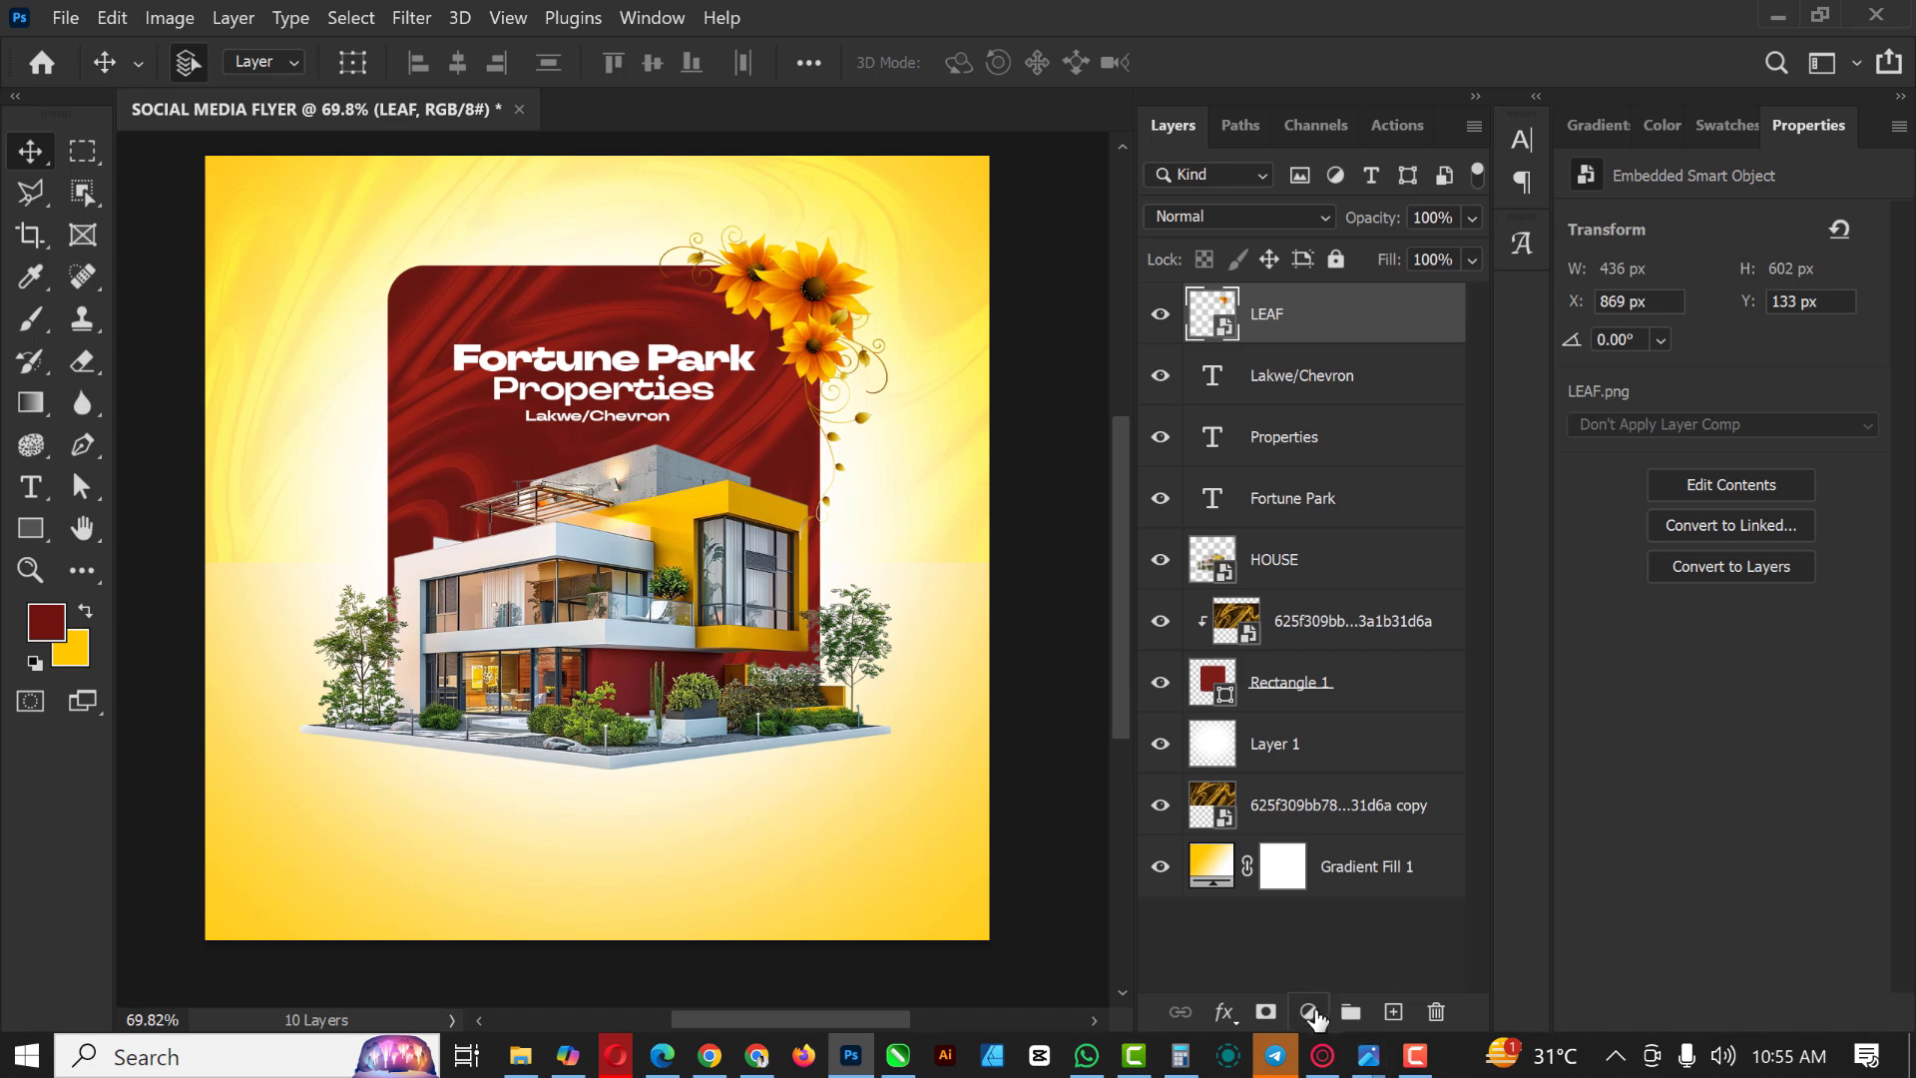
# Step: Add a Solid Color fill layer in dark red 6f1510 above the LEAF layer
pyautogui.click(1309, 1012)
pyautogui.click(1385, 487)
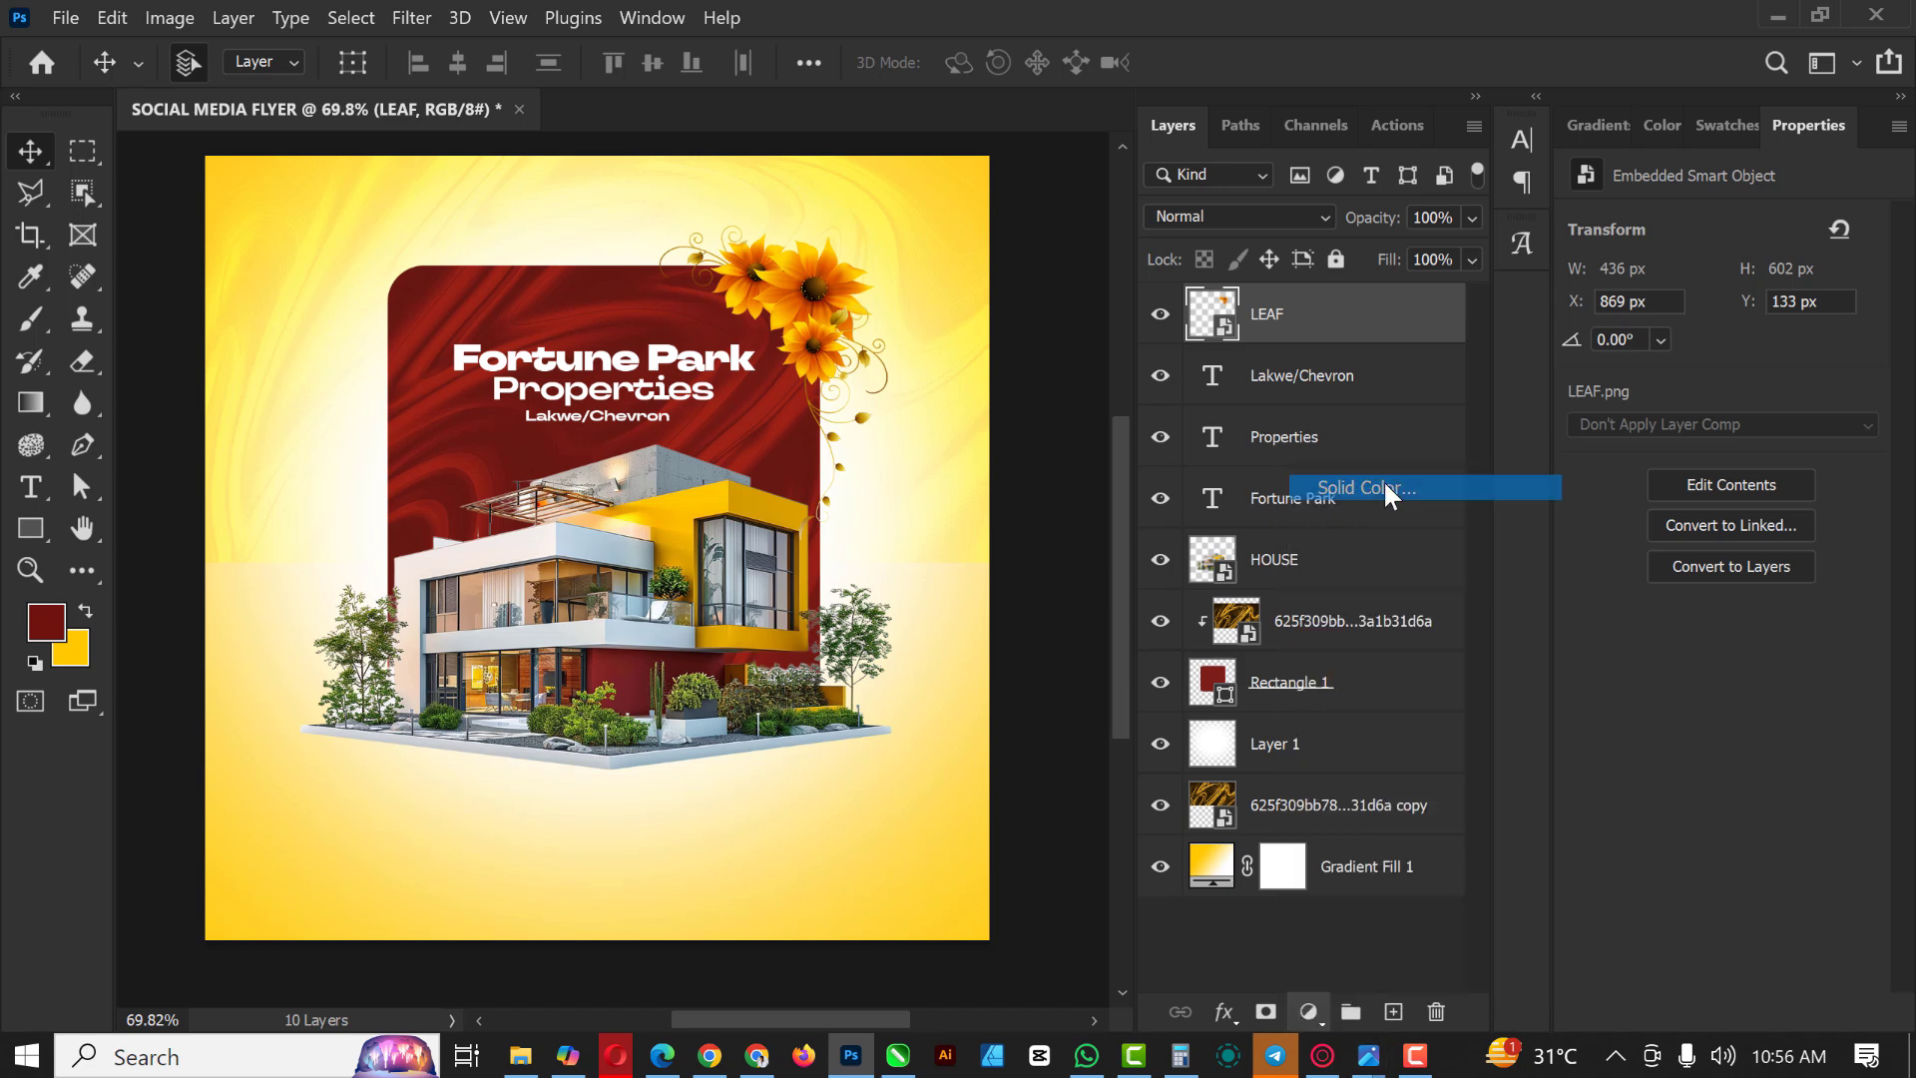
pyautogui.click(1766, 222)
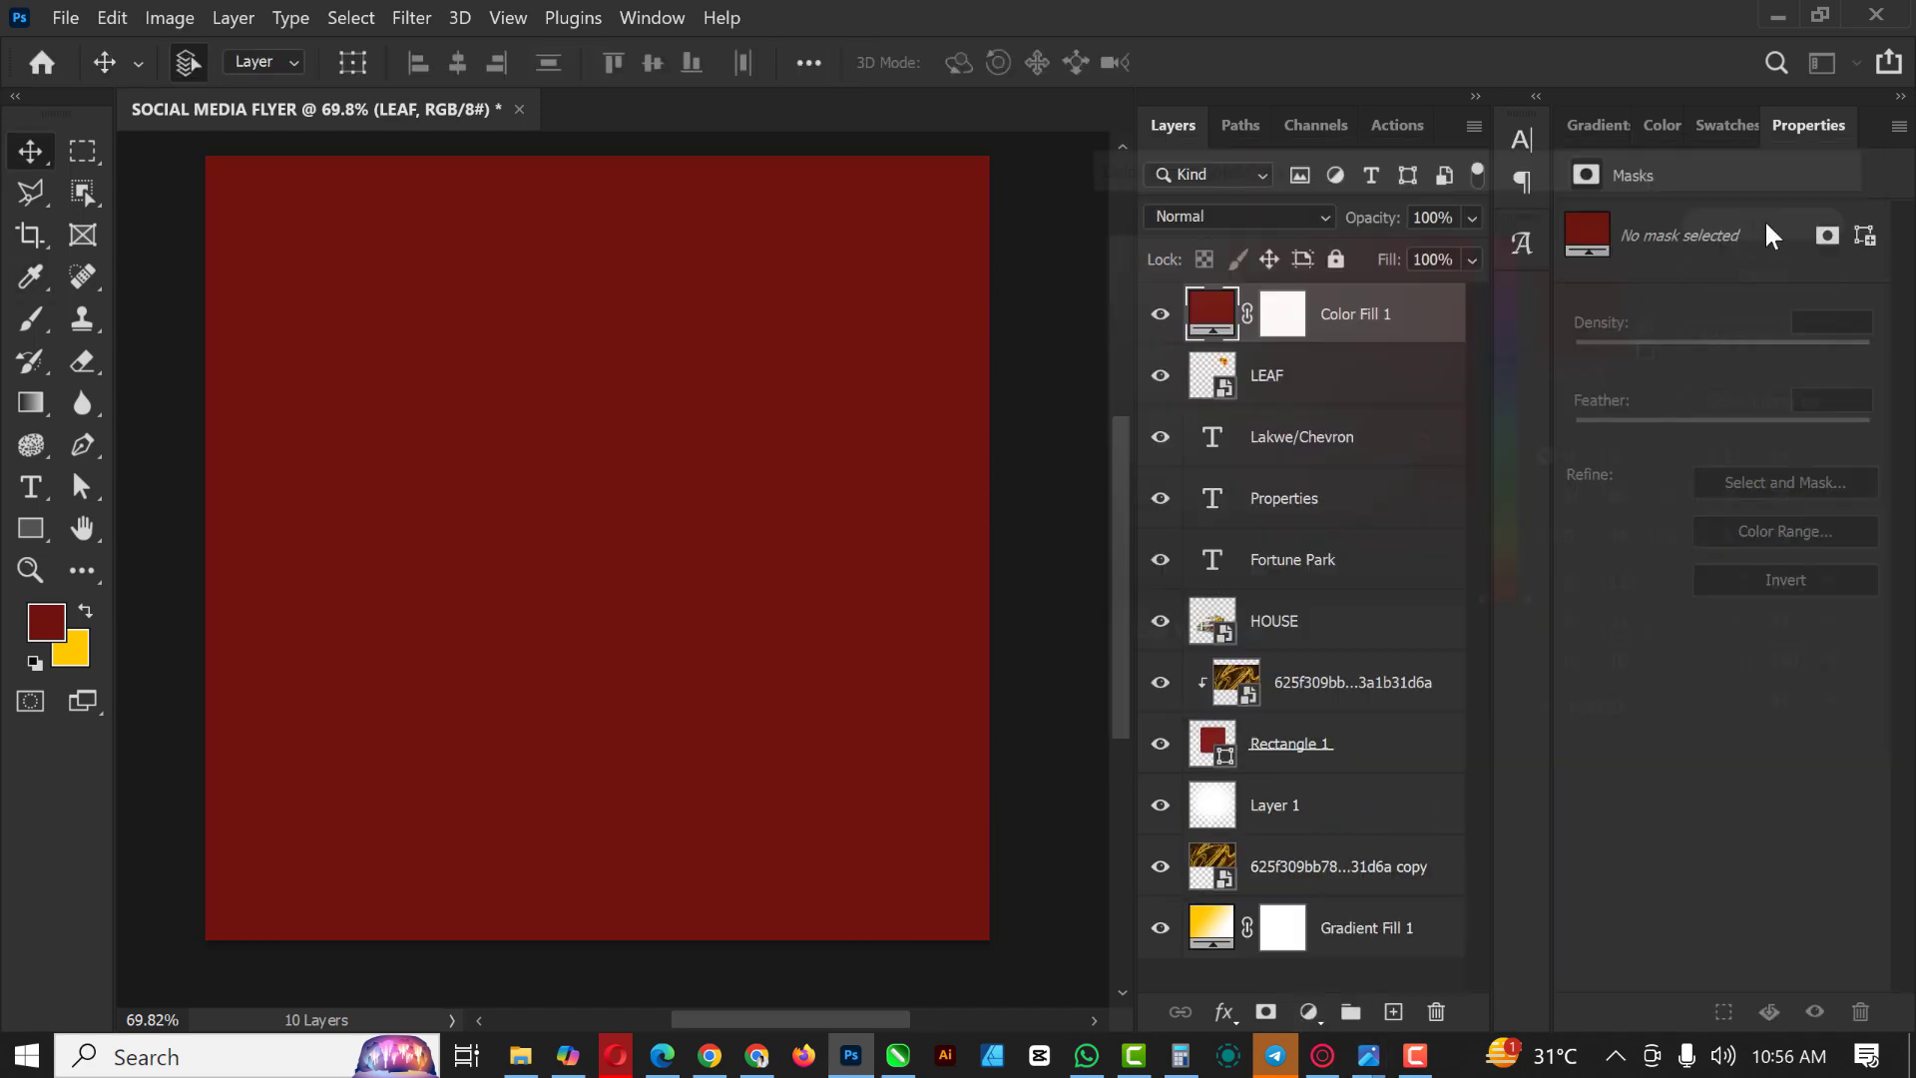
# Step: Paint black on the color fill's mask with a soft 1200 px brush, keeping the red only across the flyer's lower part
pyautogui.click(1294, 312)
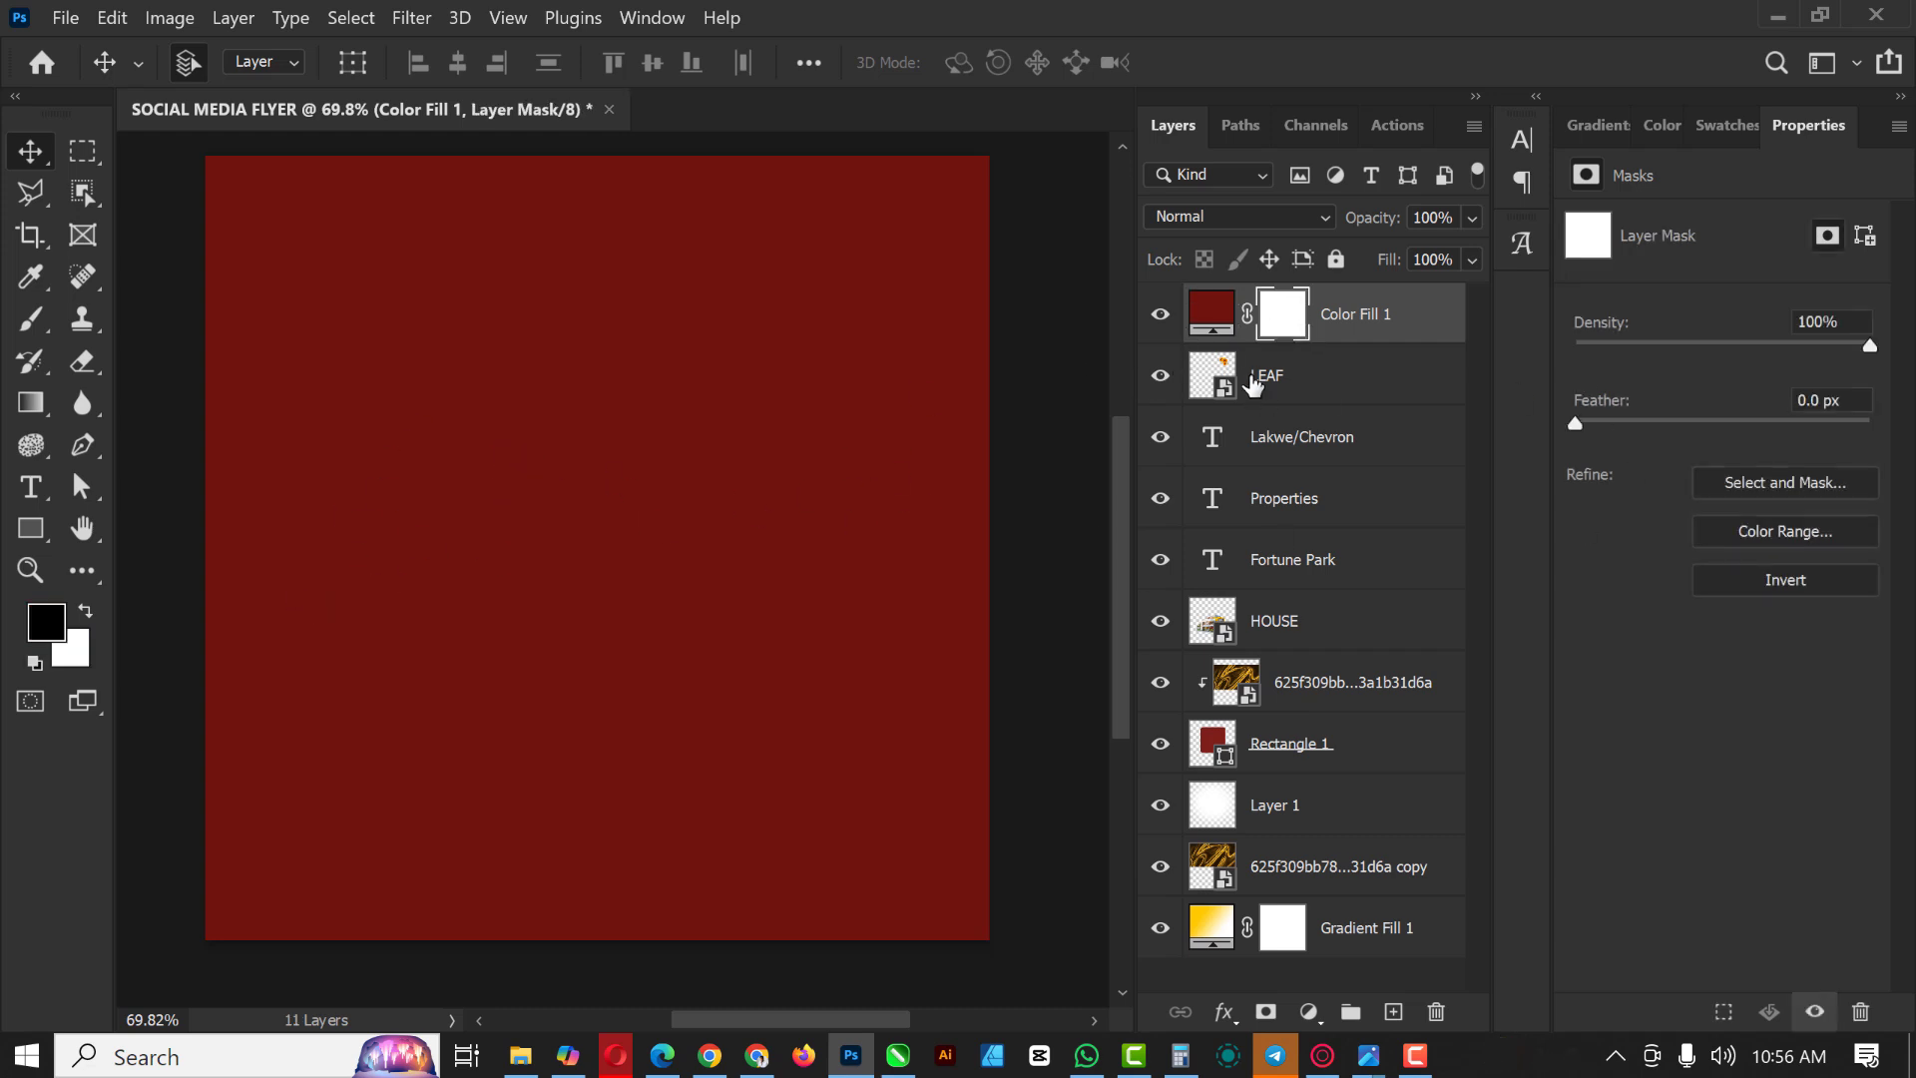
pyautogui.click(29, 319)
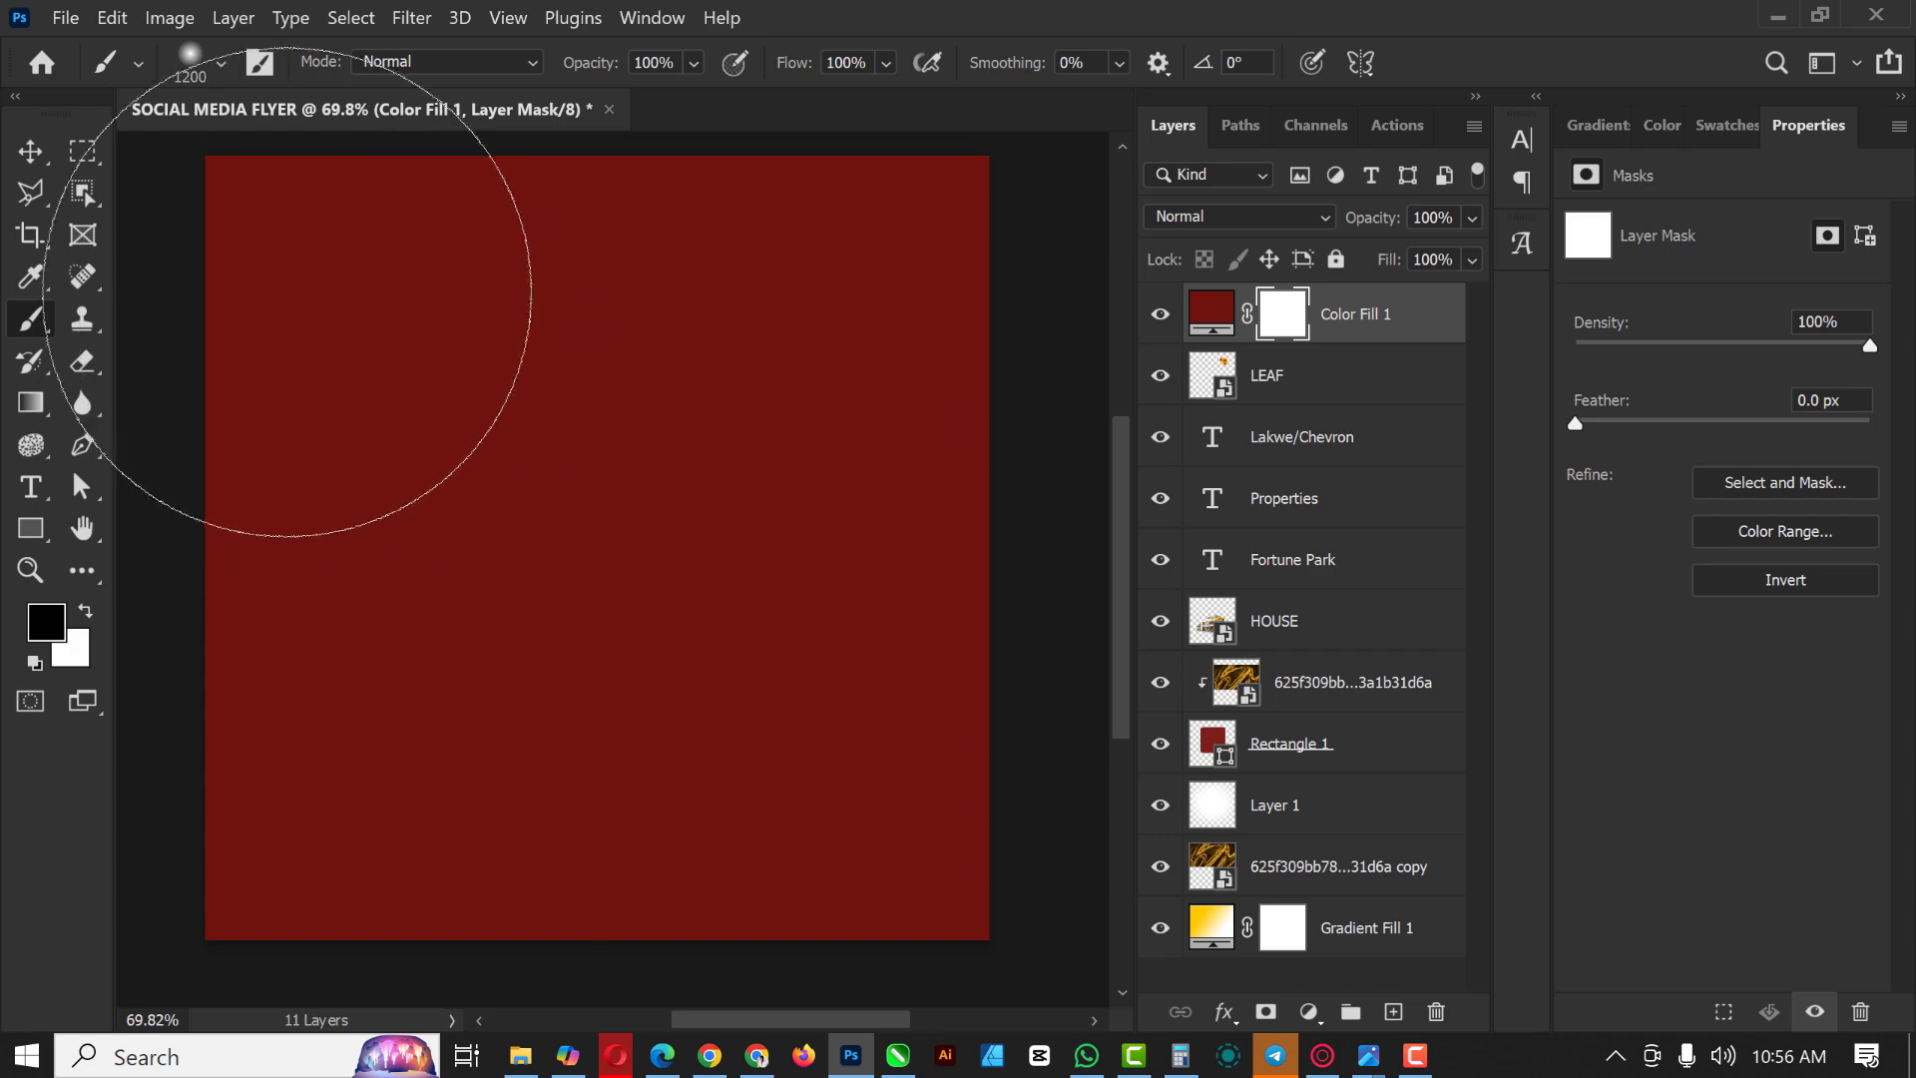
pyautogui.moveTo(342, 265)
pyautogui.mouseDown()
pyautogui.moveTo(1013, 312)
pyautogui.moveTo(190, 249)
pyautogui.moveTo(559, 249)
pyautogui.moveTo(619, 439)
pyautogui.moveTo(584, 515)
pyautogui.moveTo(439, 558)
pyautogui.moveTo(399, 539)
pyautogui.moveTo(1037, 439)
pyautogui.moveTo(279, 459)
pyautogui.mouseUp()
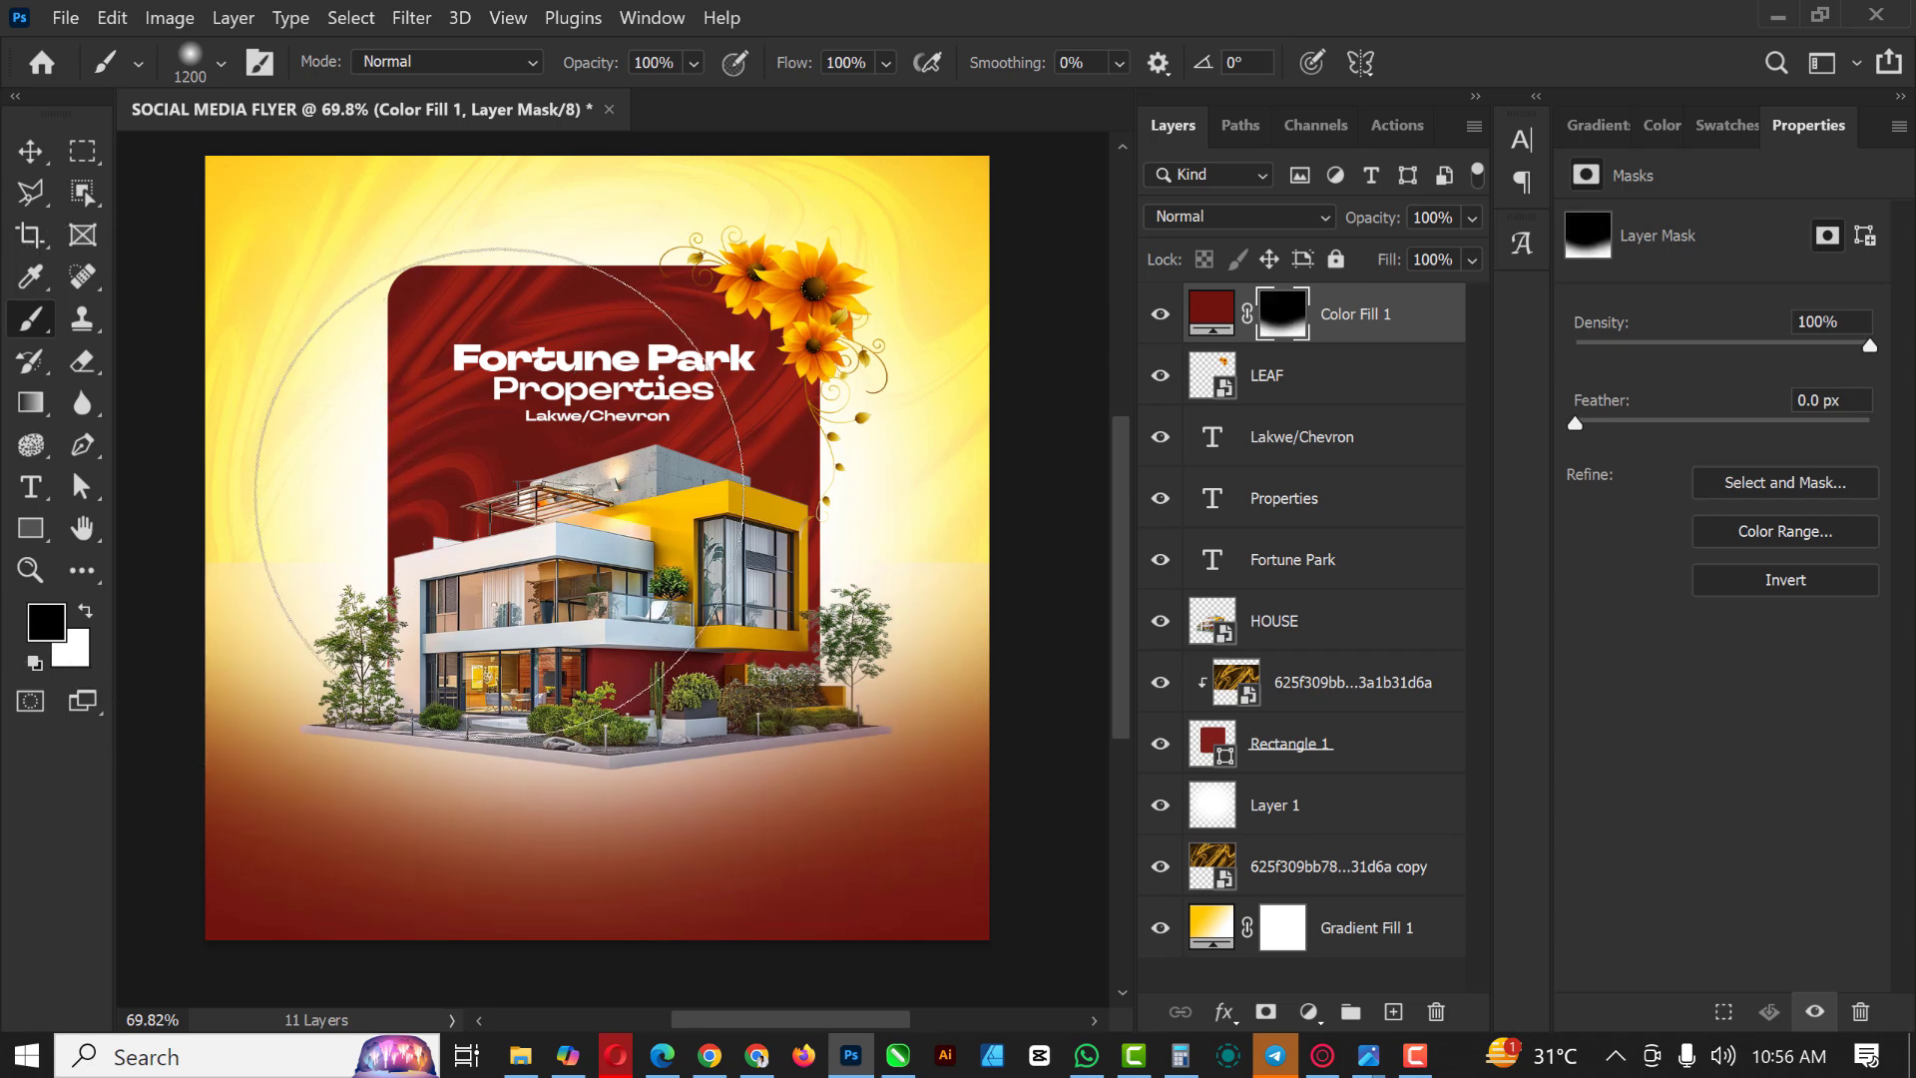
pyautogui.hotkey('ctrl', 'i')
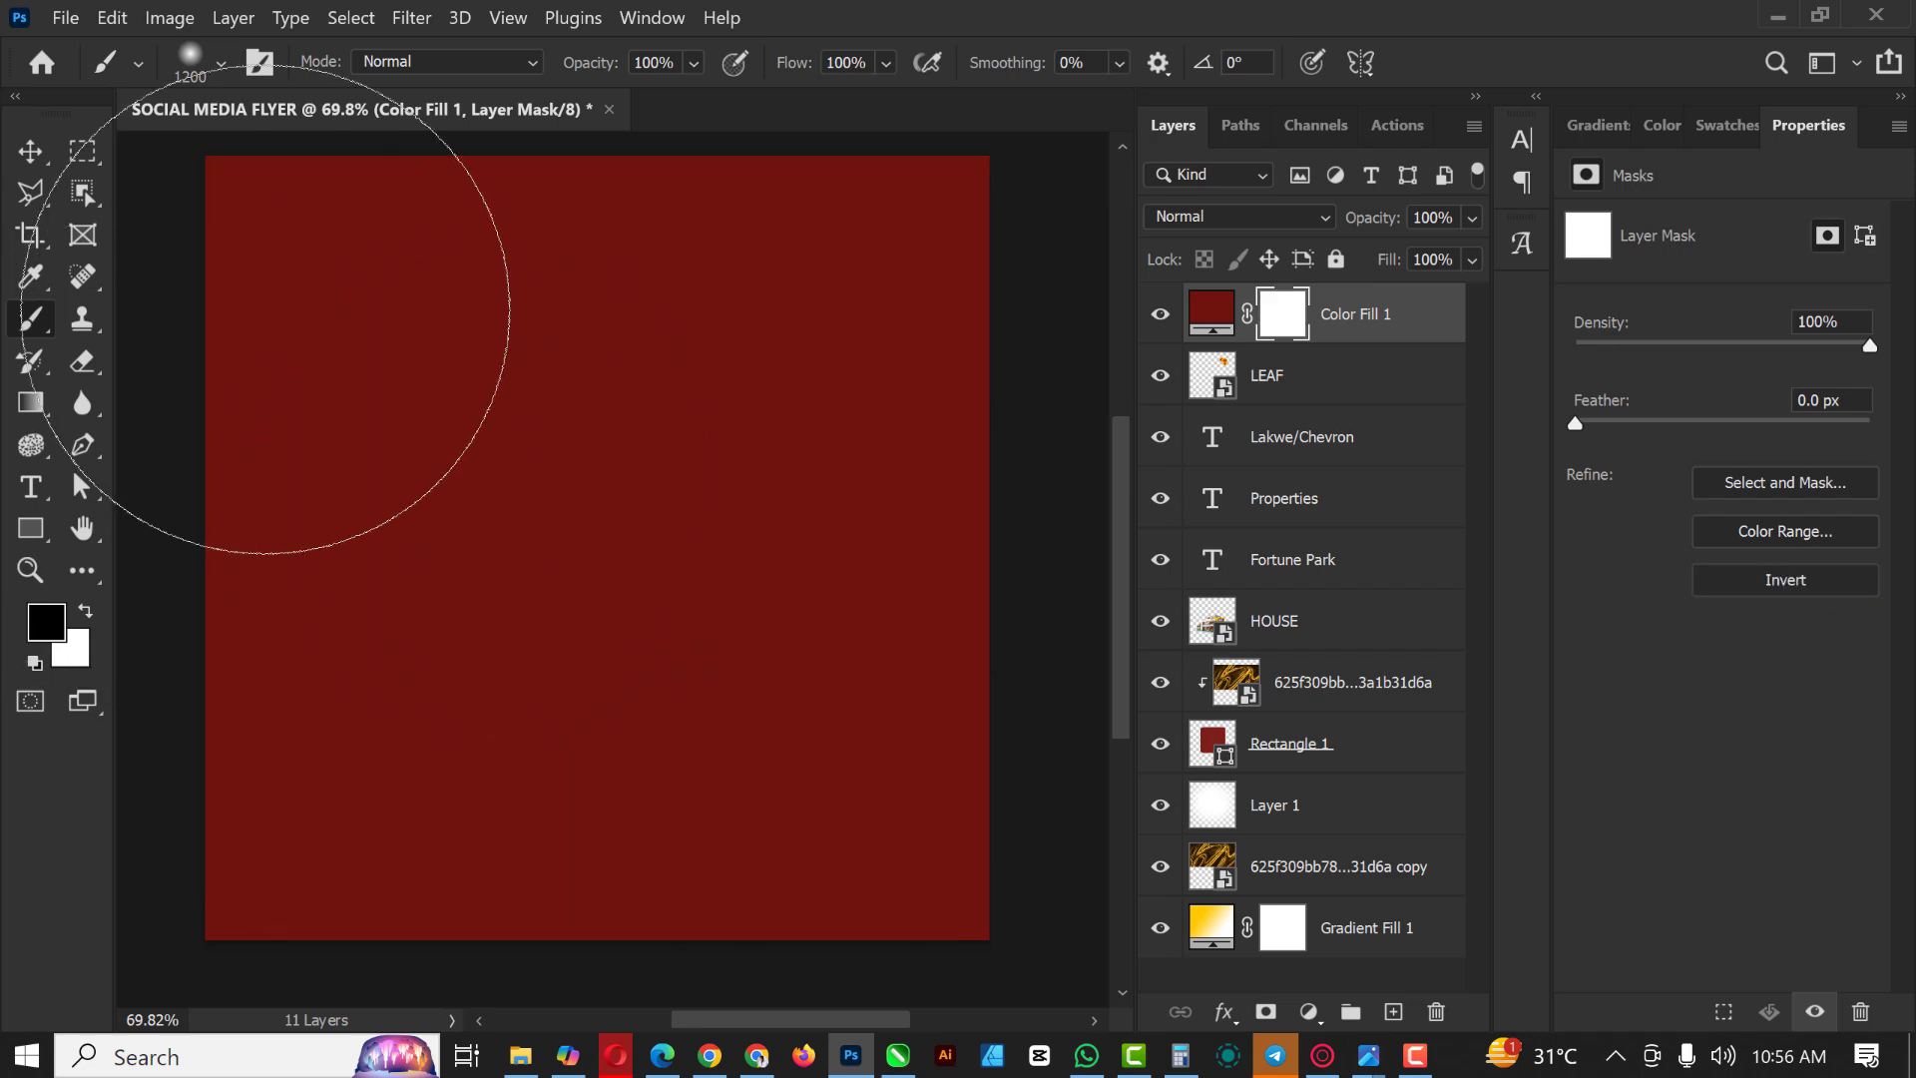
pyautogui.moveTo(333, 299)
pyautogui.mouseDown()
pyautogui.moveTo(1163, 310)
pyautogui.moveTo(243, 352)
pyautogui.moveTo(1577, 352)
pyautogui.moveTo(1087, 492)
pyautogui.moveTo(965, 365)
pyautogui.moveTo(1018, 305)
pyautogui.moveTo(135, 348)
pyautogui.moveTo(950, 328)
pyautogui.moveTo(131, 390)
pyautogui.moveTo(833, 365)
pyautogui.moveTo(819, 383)
pyautogui.moveTo(173, 401)
pyautogui.moveTo(955, 417)
pyautogui.mouseUp()
pyautogui.scroll(-2, 698, 339)
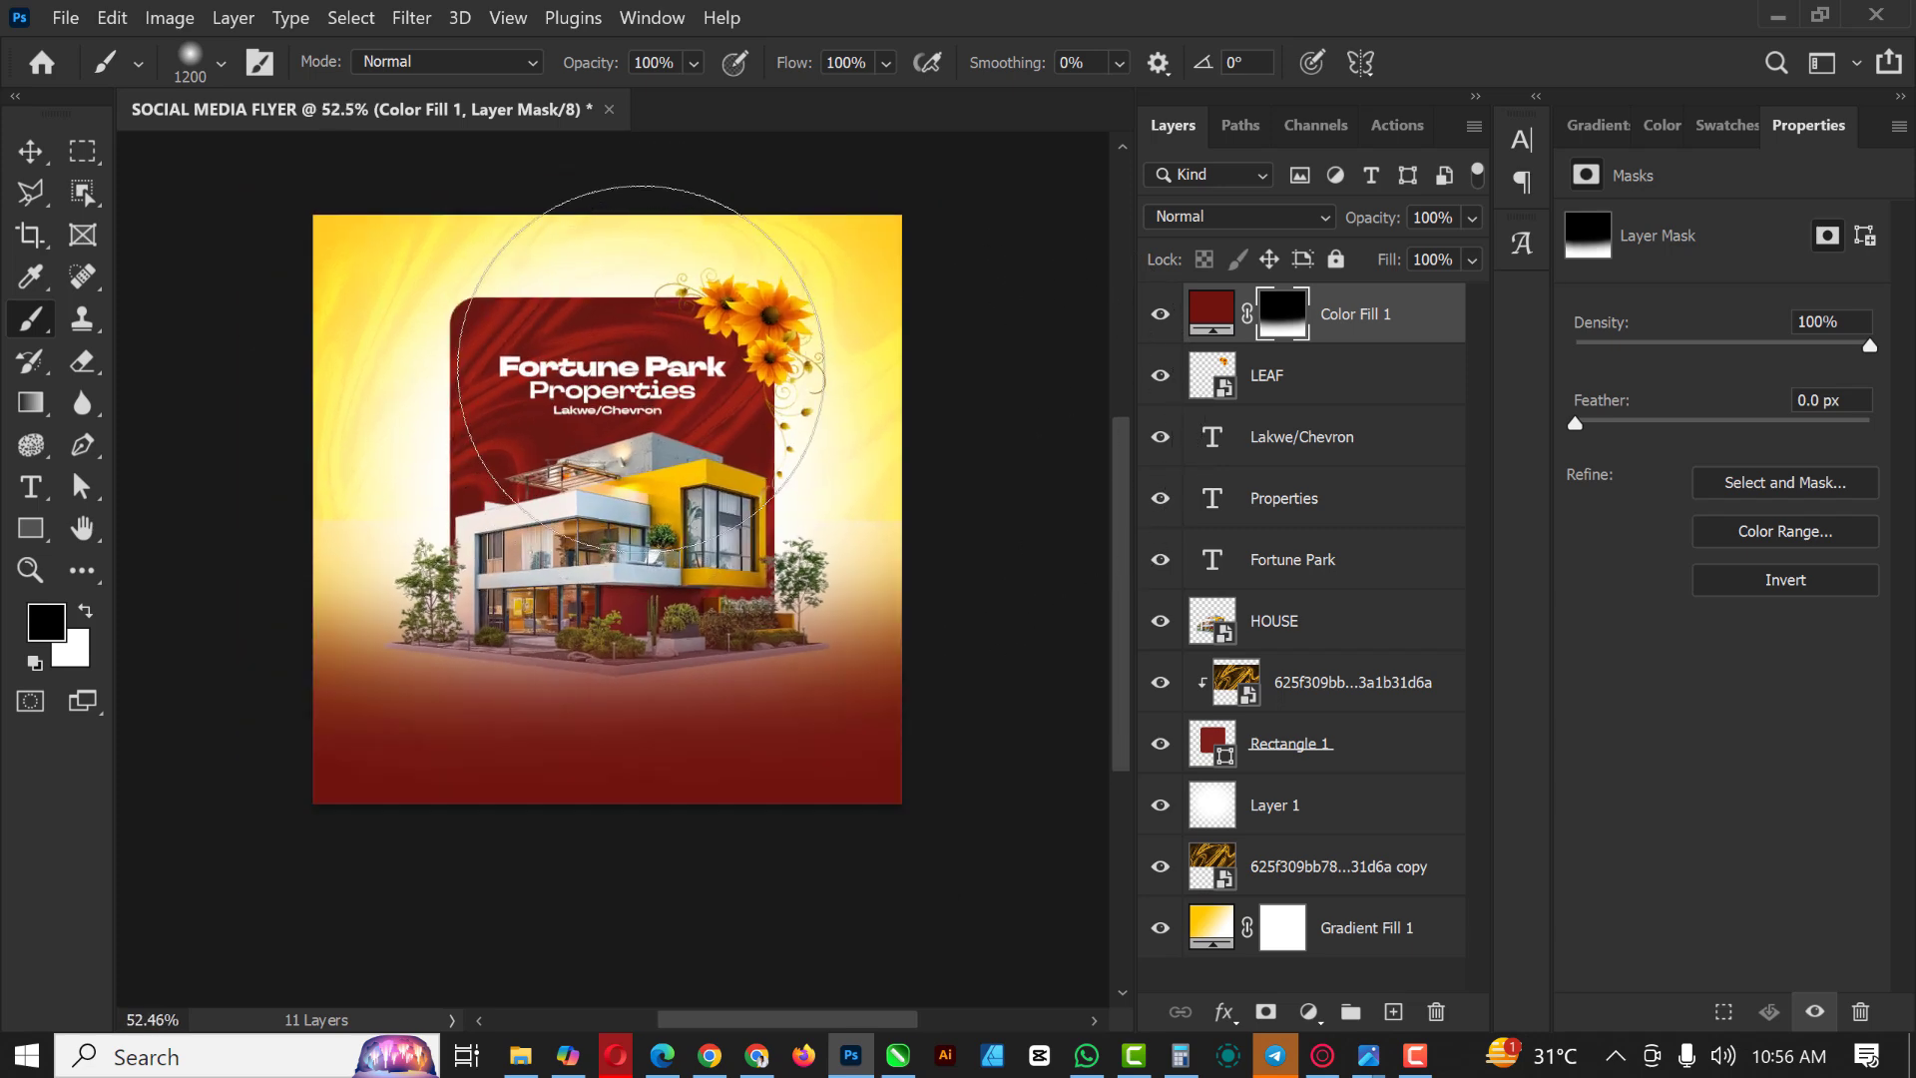
pyautogui.scroll(1, 639, 374)
pyautogui.click(30, 150)
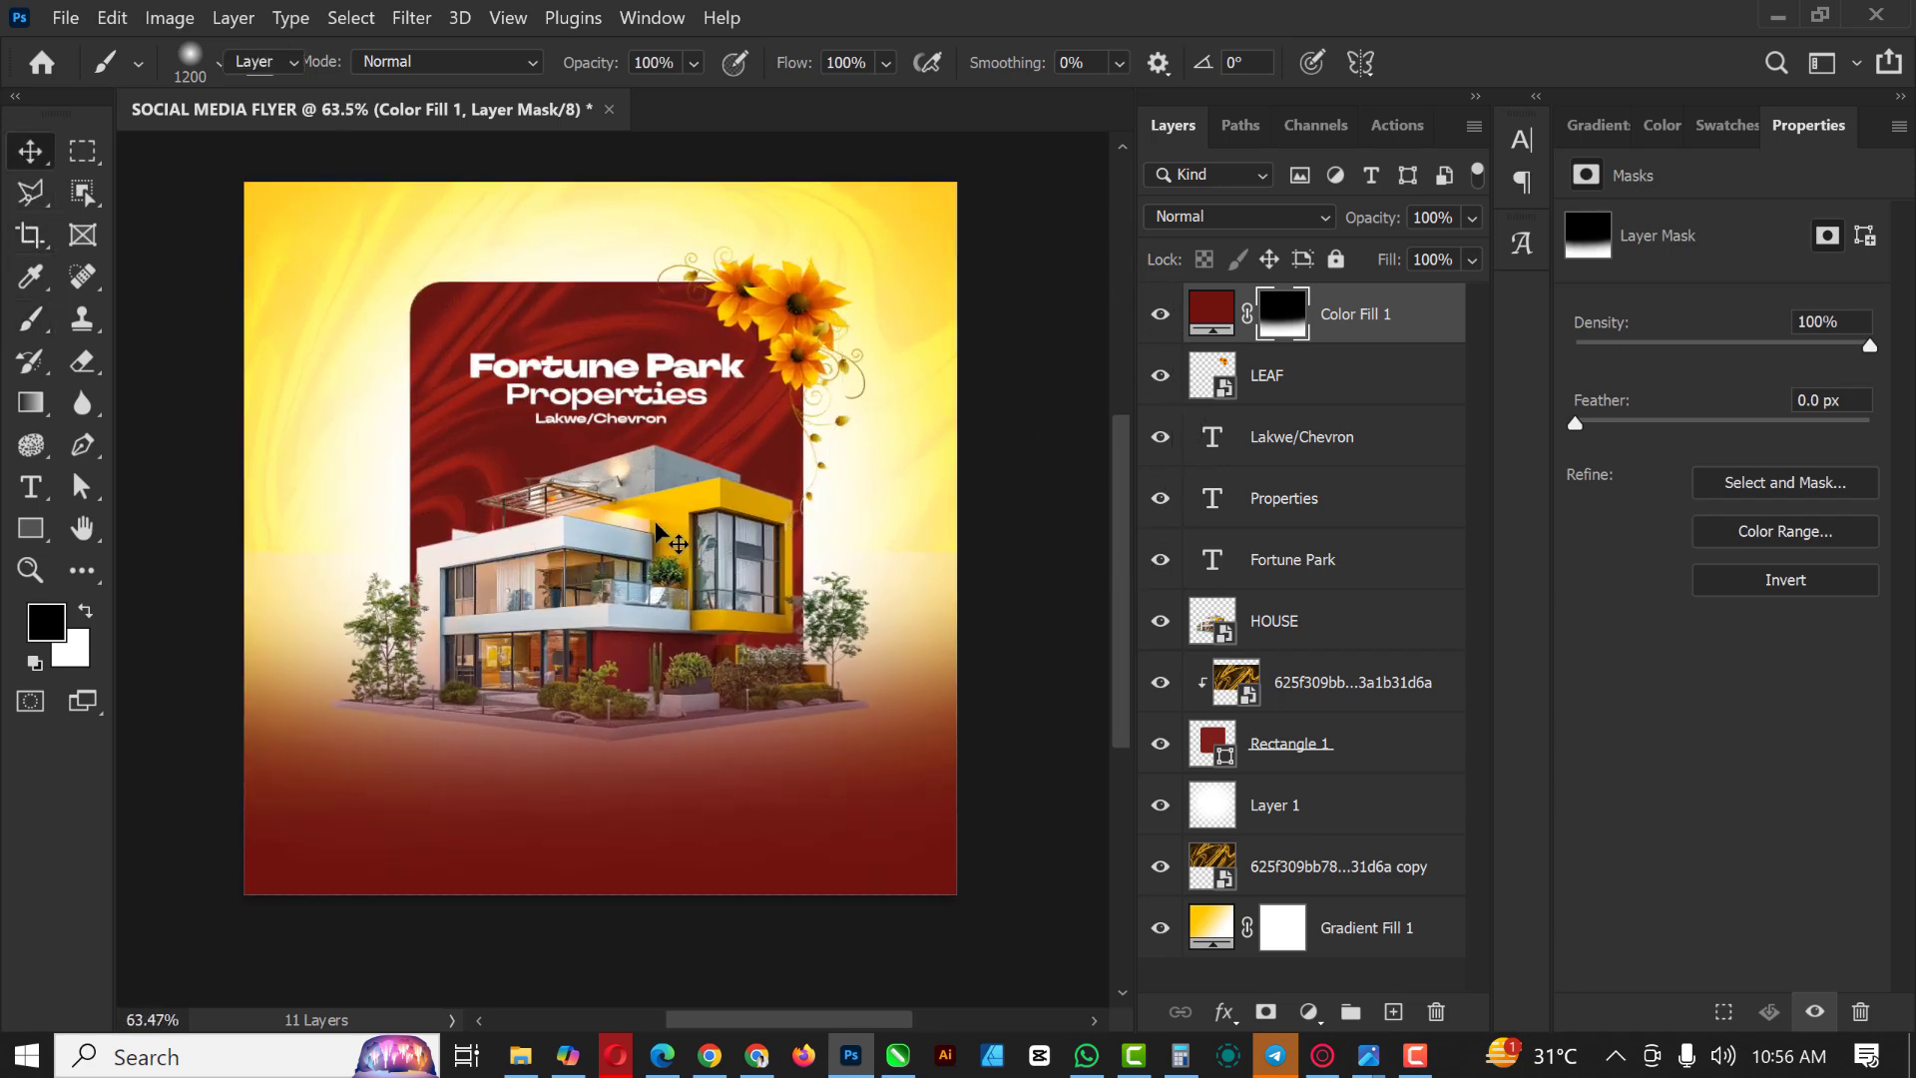
# Step: Try other colors for the solid fill, sampling yellow ffd432, orange eb7c02, red 912016, yellow ffeb3b and f8a301, and picking bright red d1221c
pyautogui.doubleClick(1209, 317)
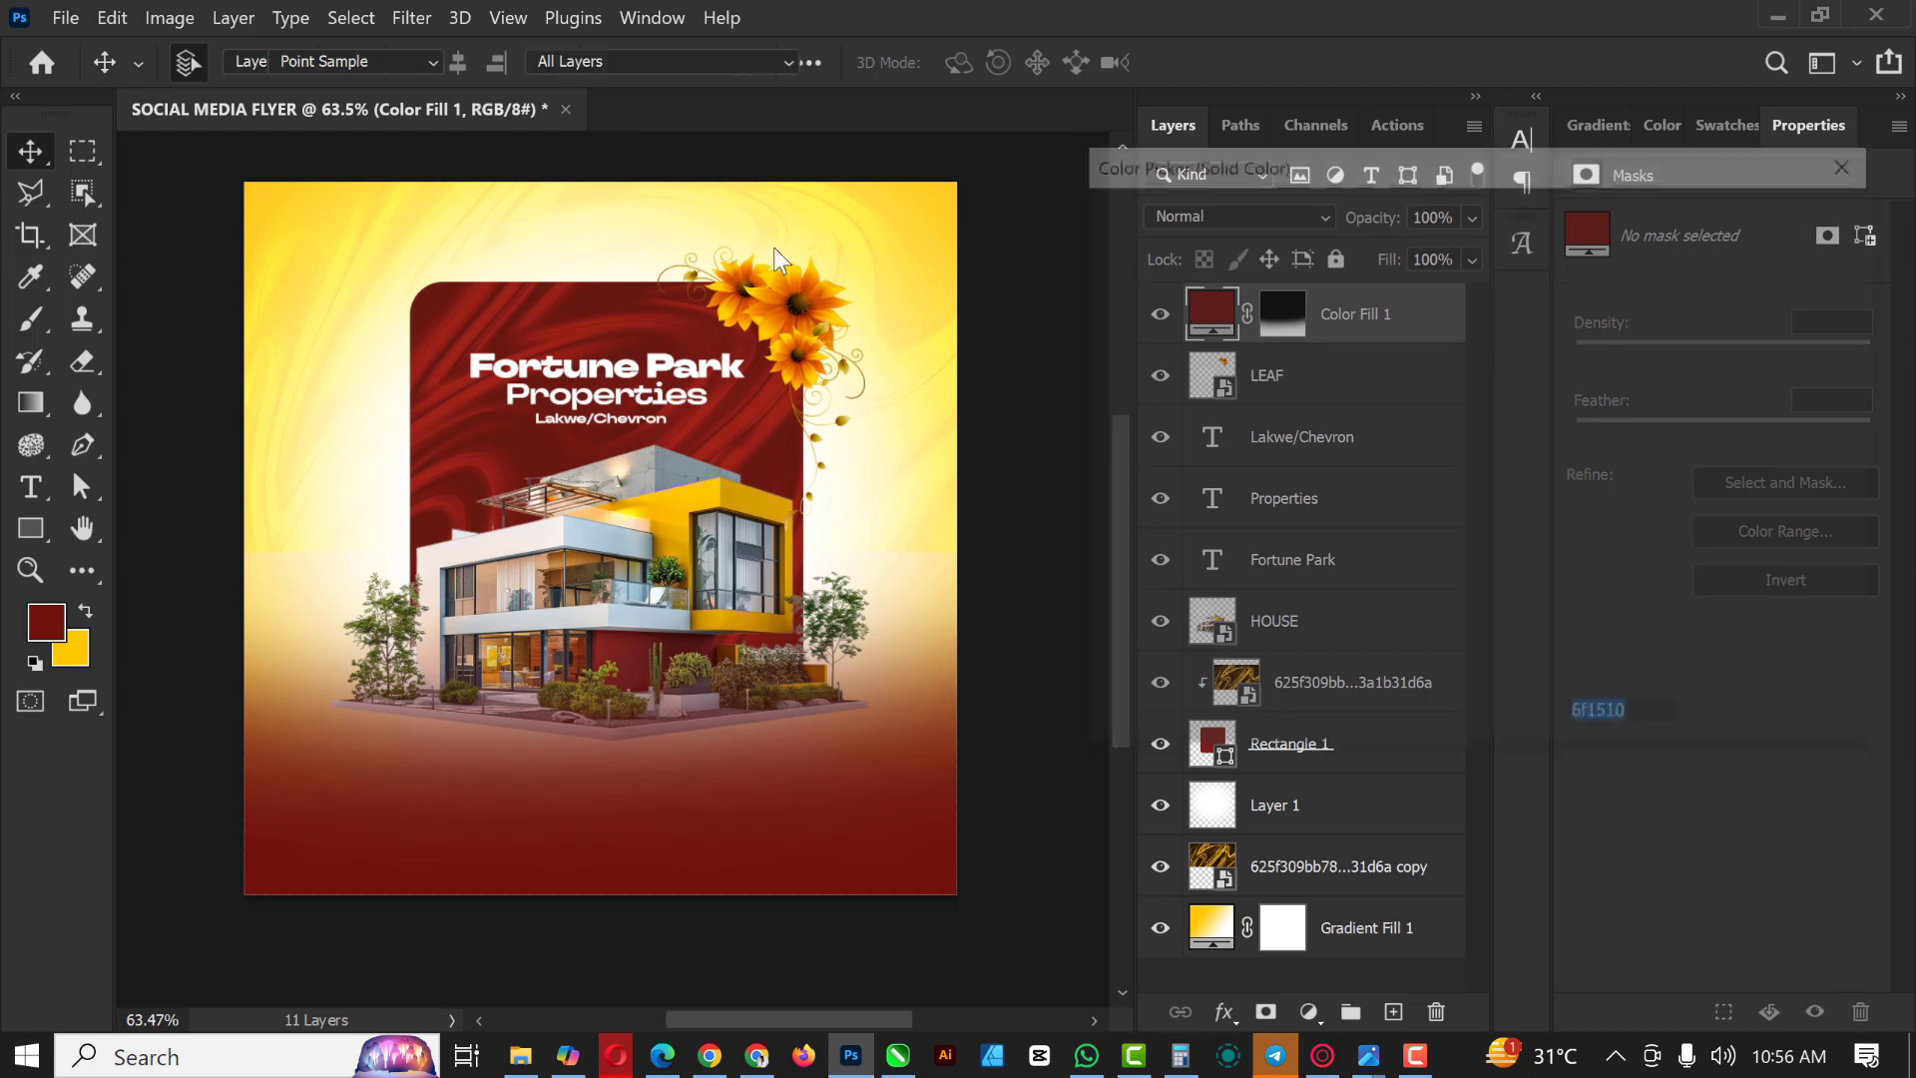
pyautogui.click(930, 208)
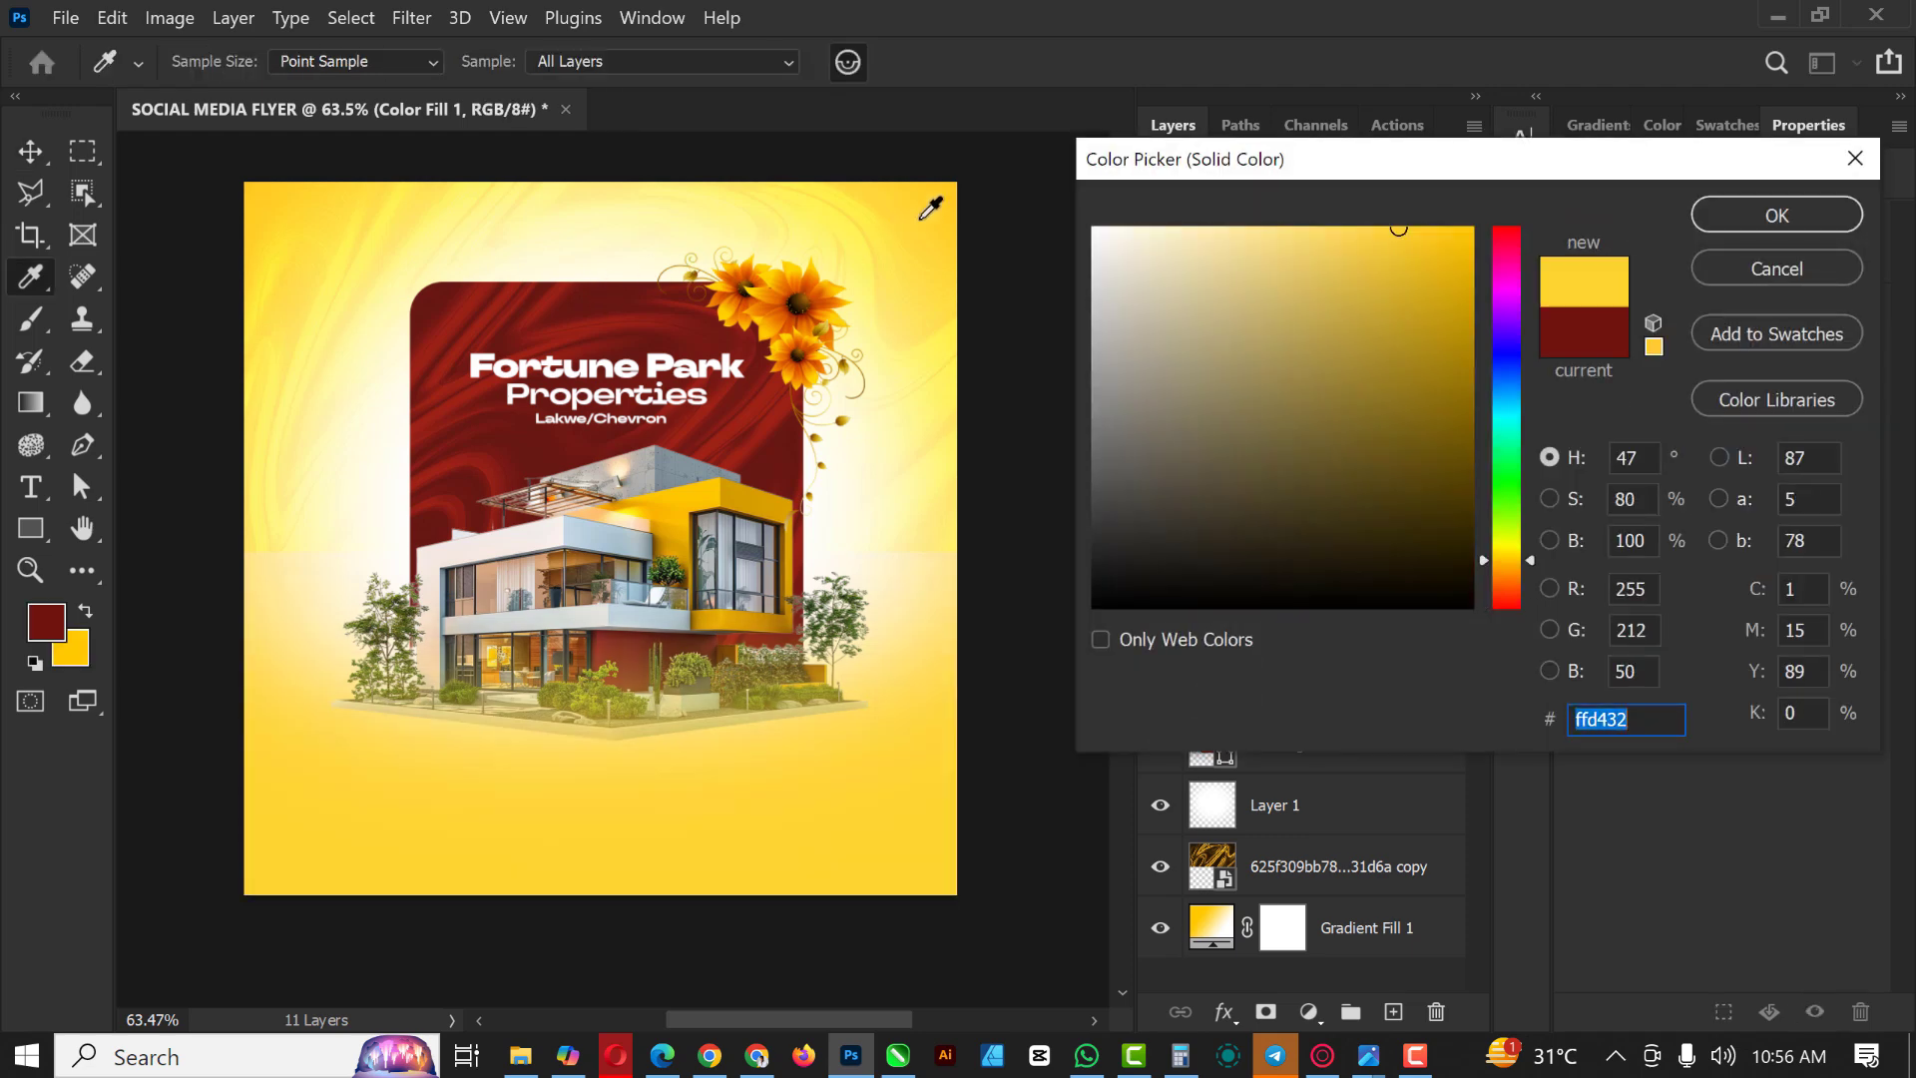
pyautogui.click(774, 300)
pyautogui.click(772, 296)
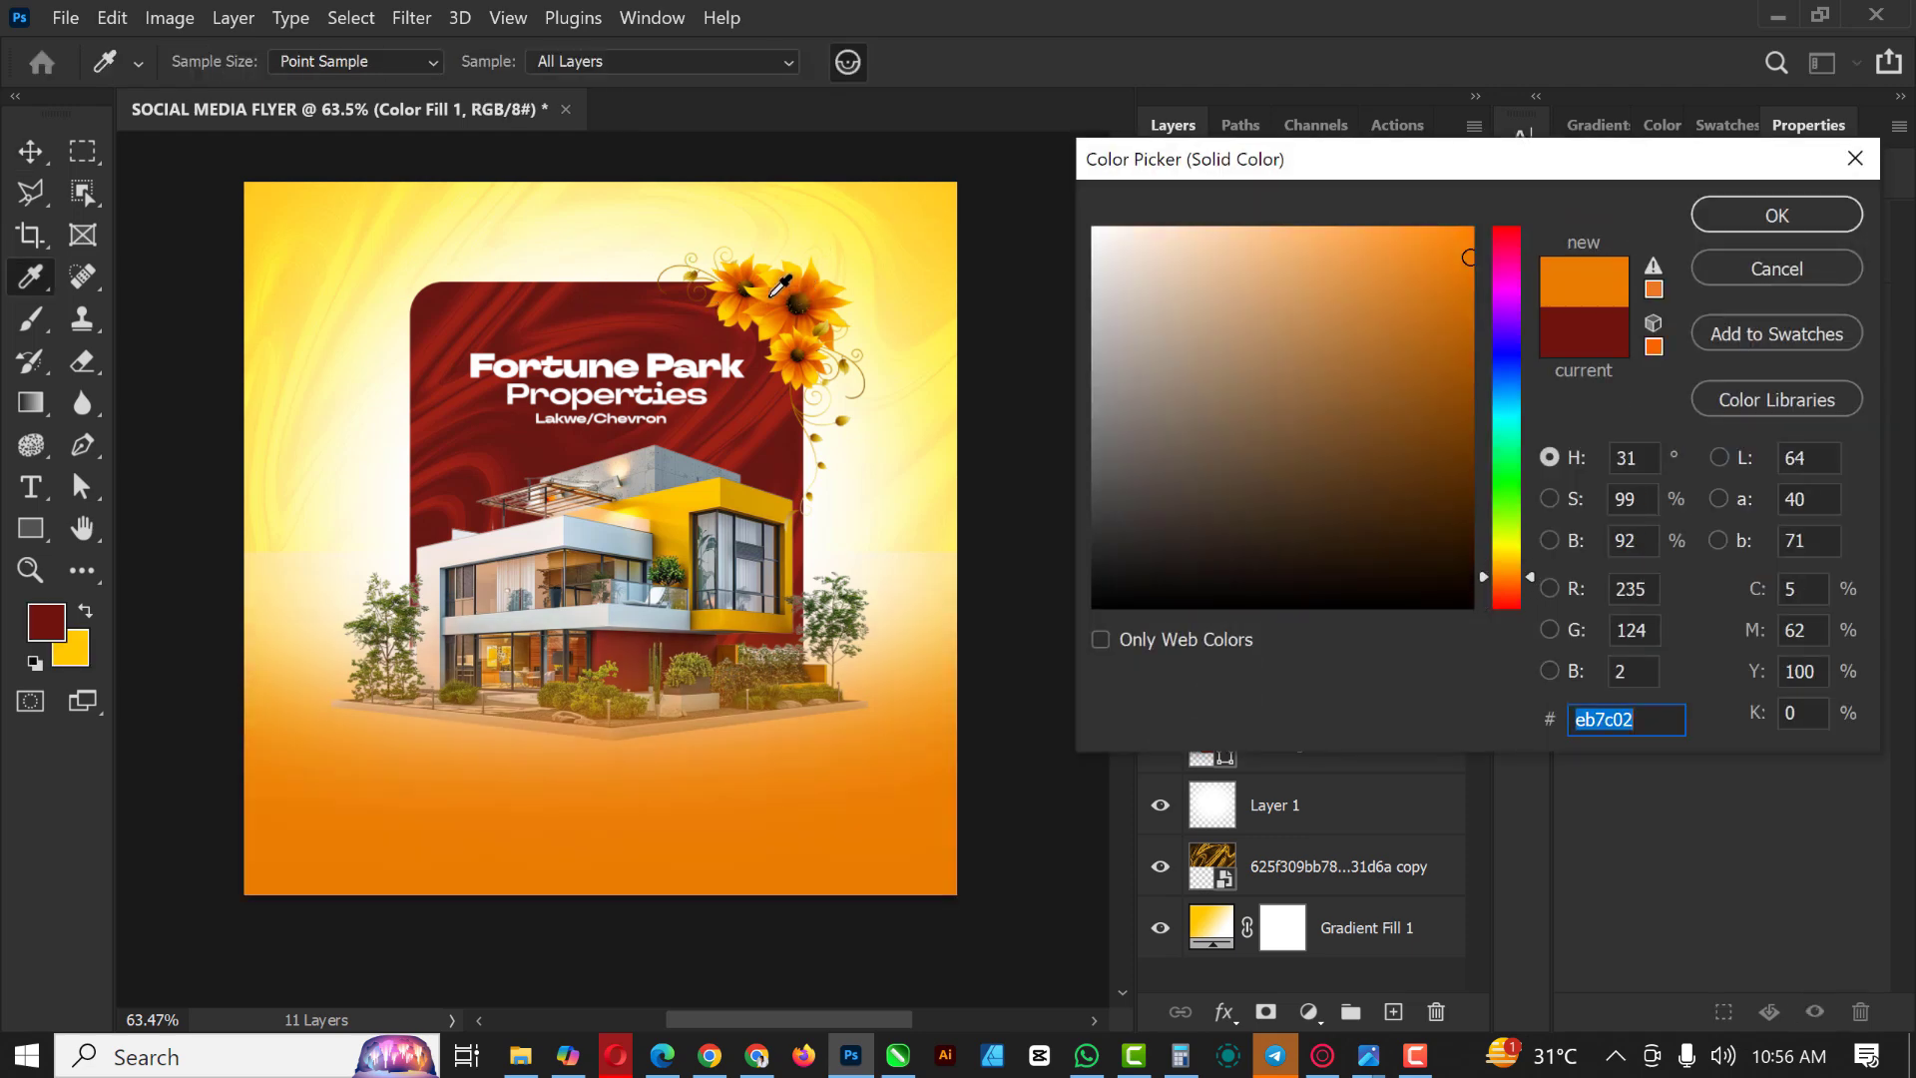
pyautogui.click(750, 425)
pyautogui.click(766, 411)
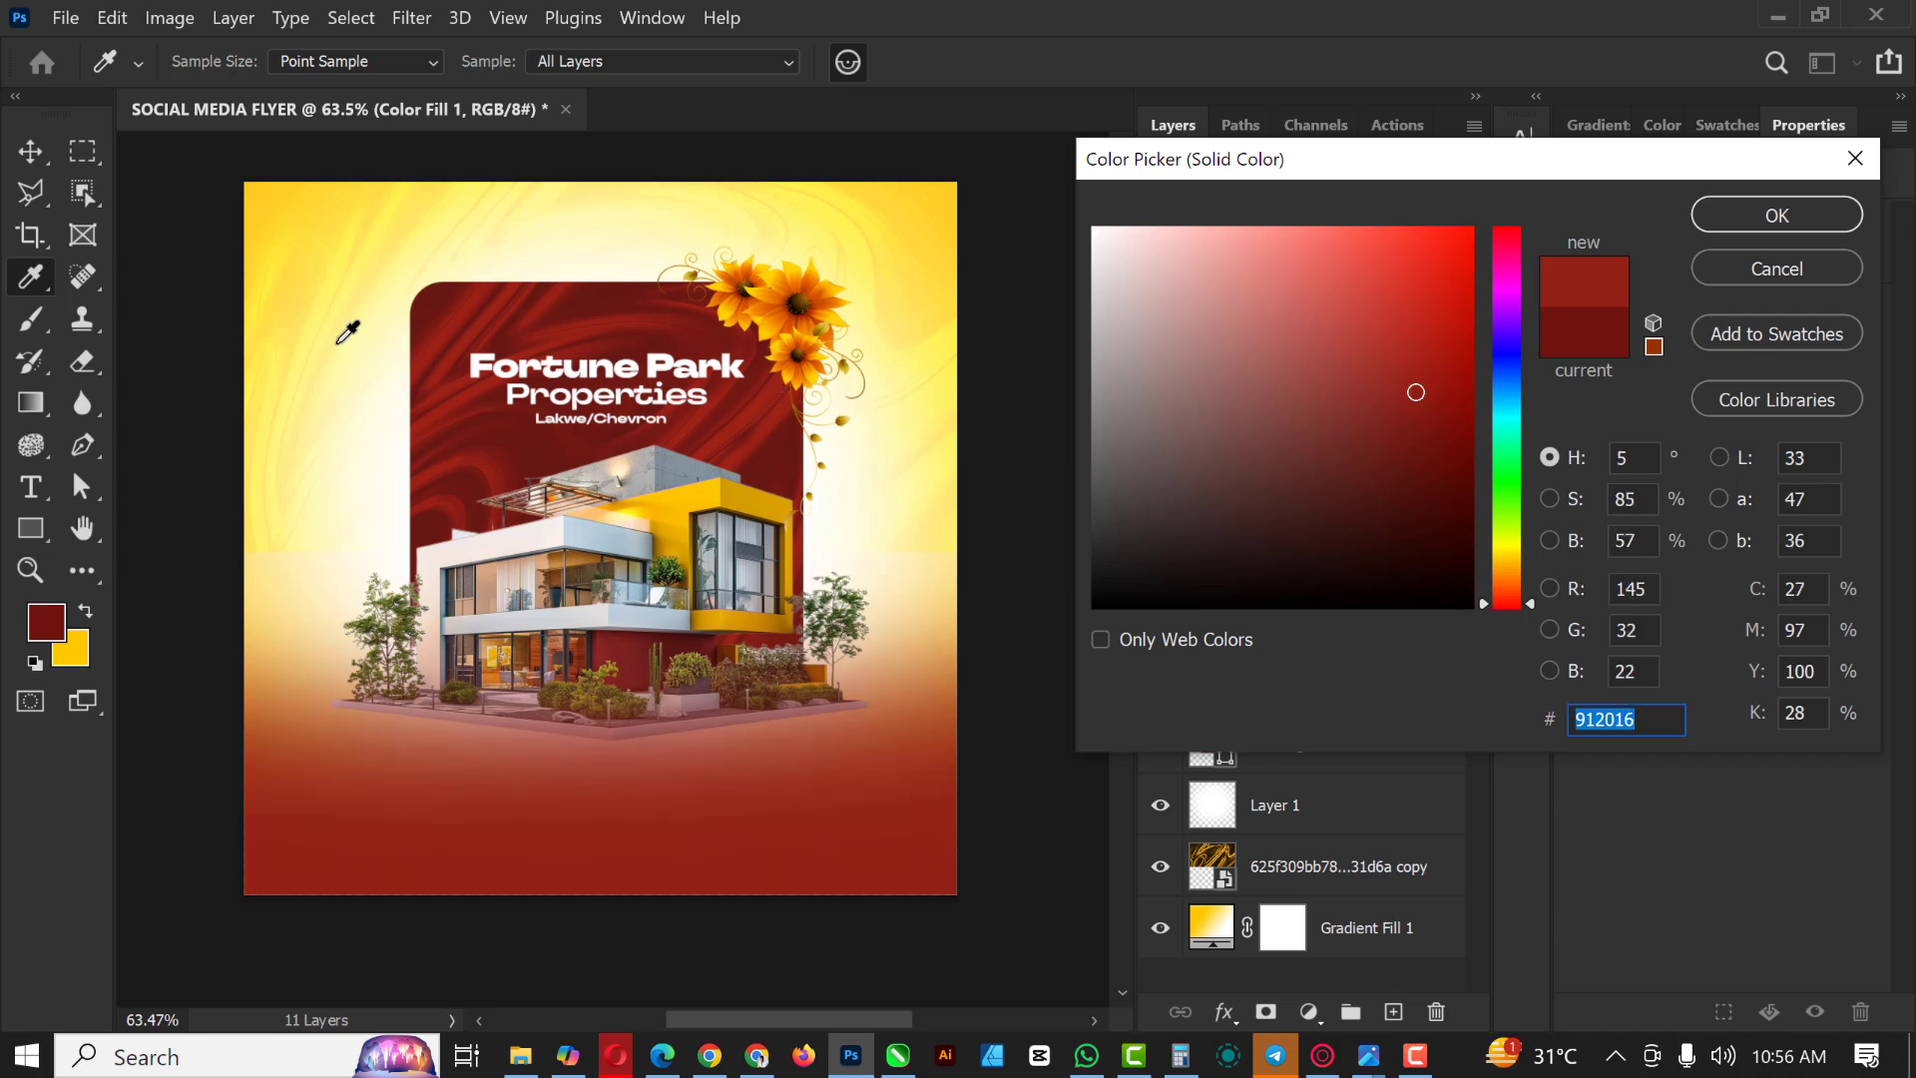
pyautogui.click(245, 254)
pyautogui.click(288, 251)
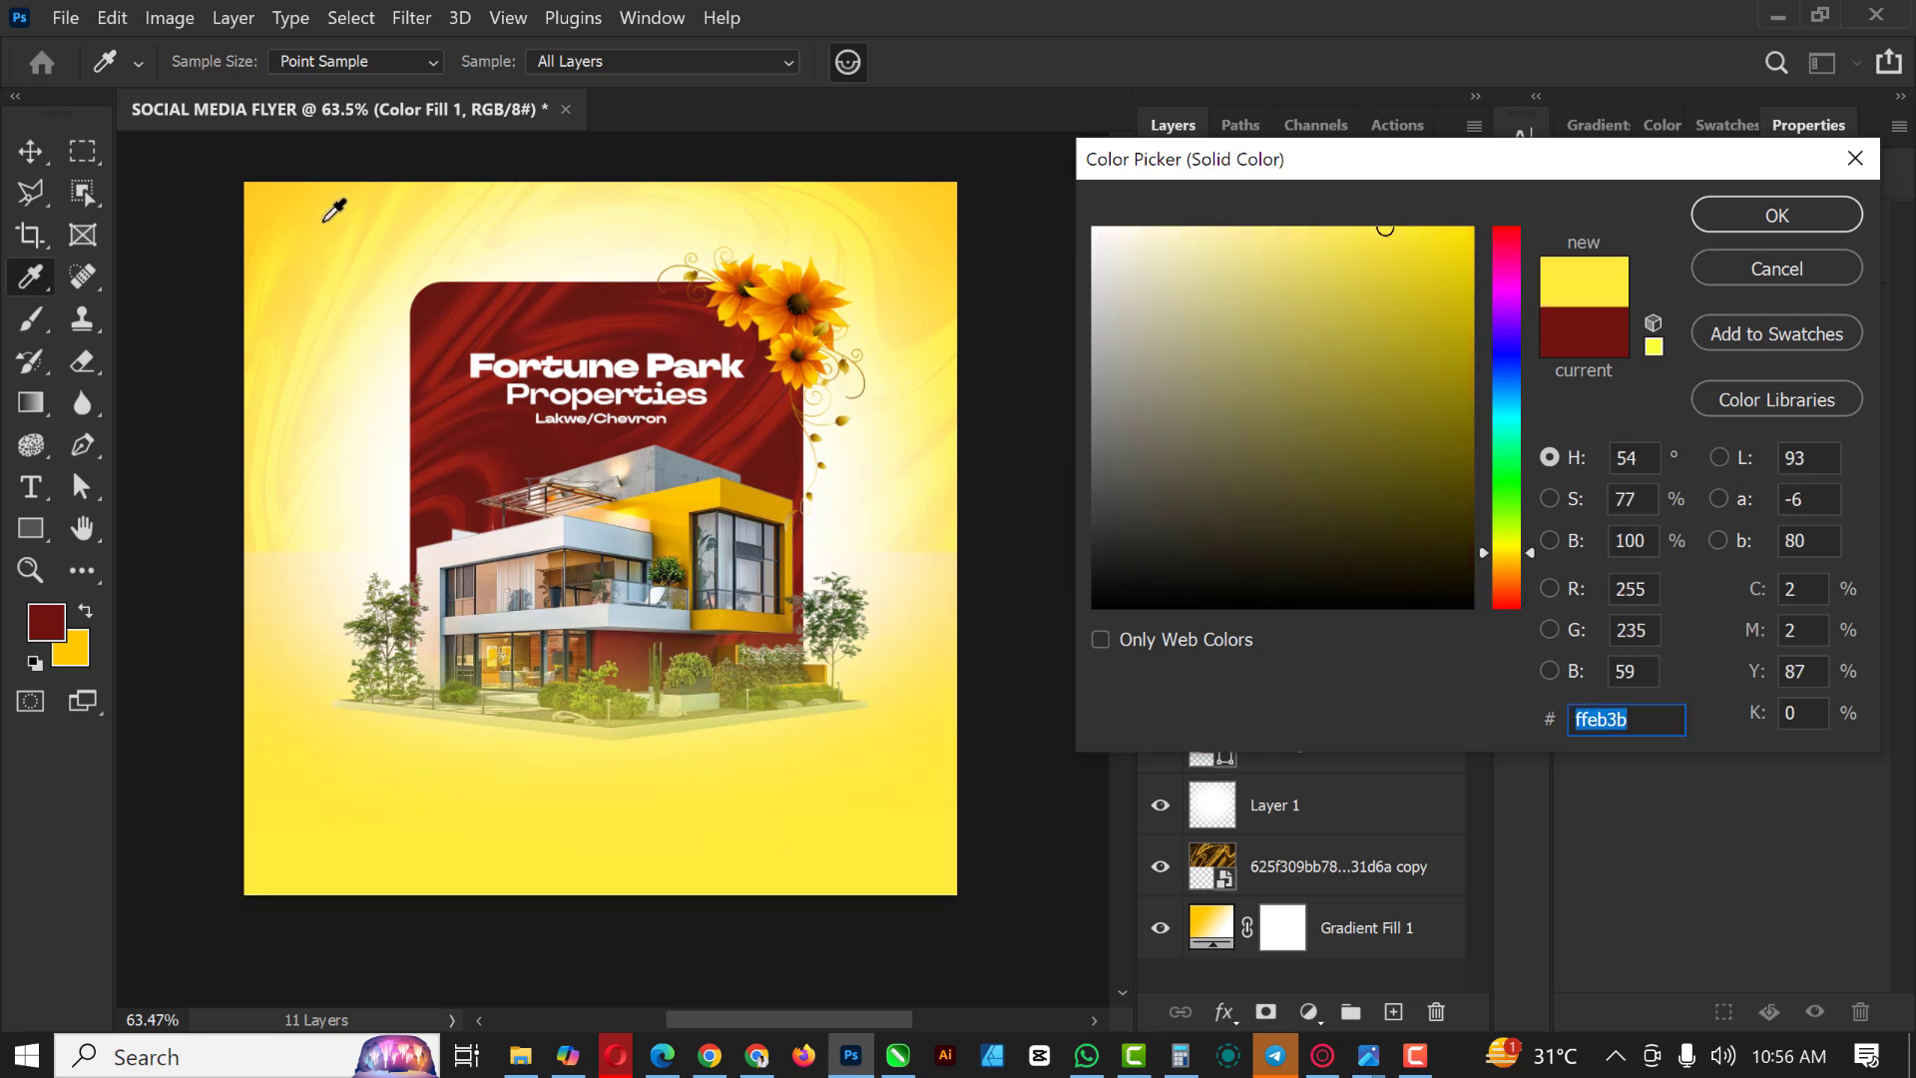
pyautogui.click(499, 261)
pyautogui.click(798, 295)
pyautogui.click(793, 282)
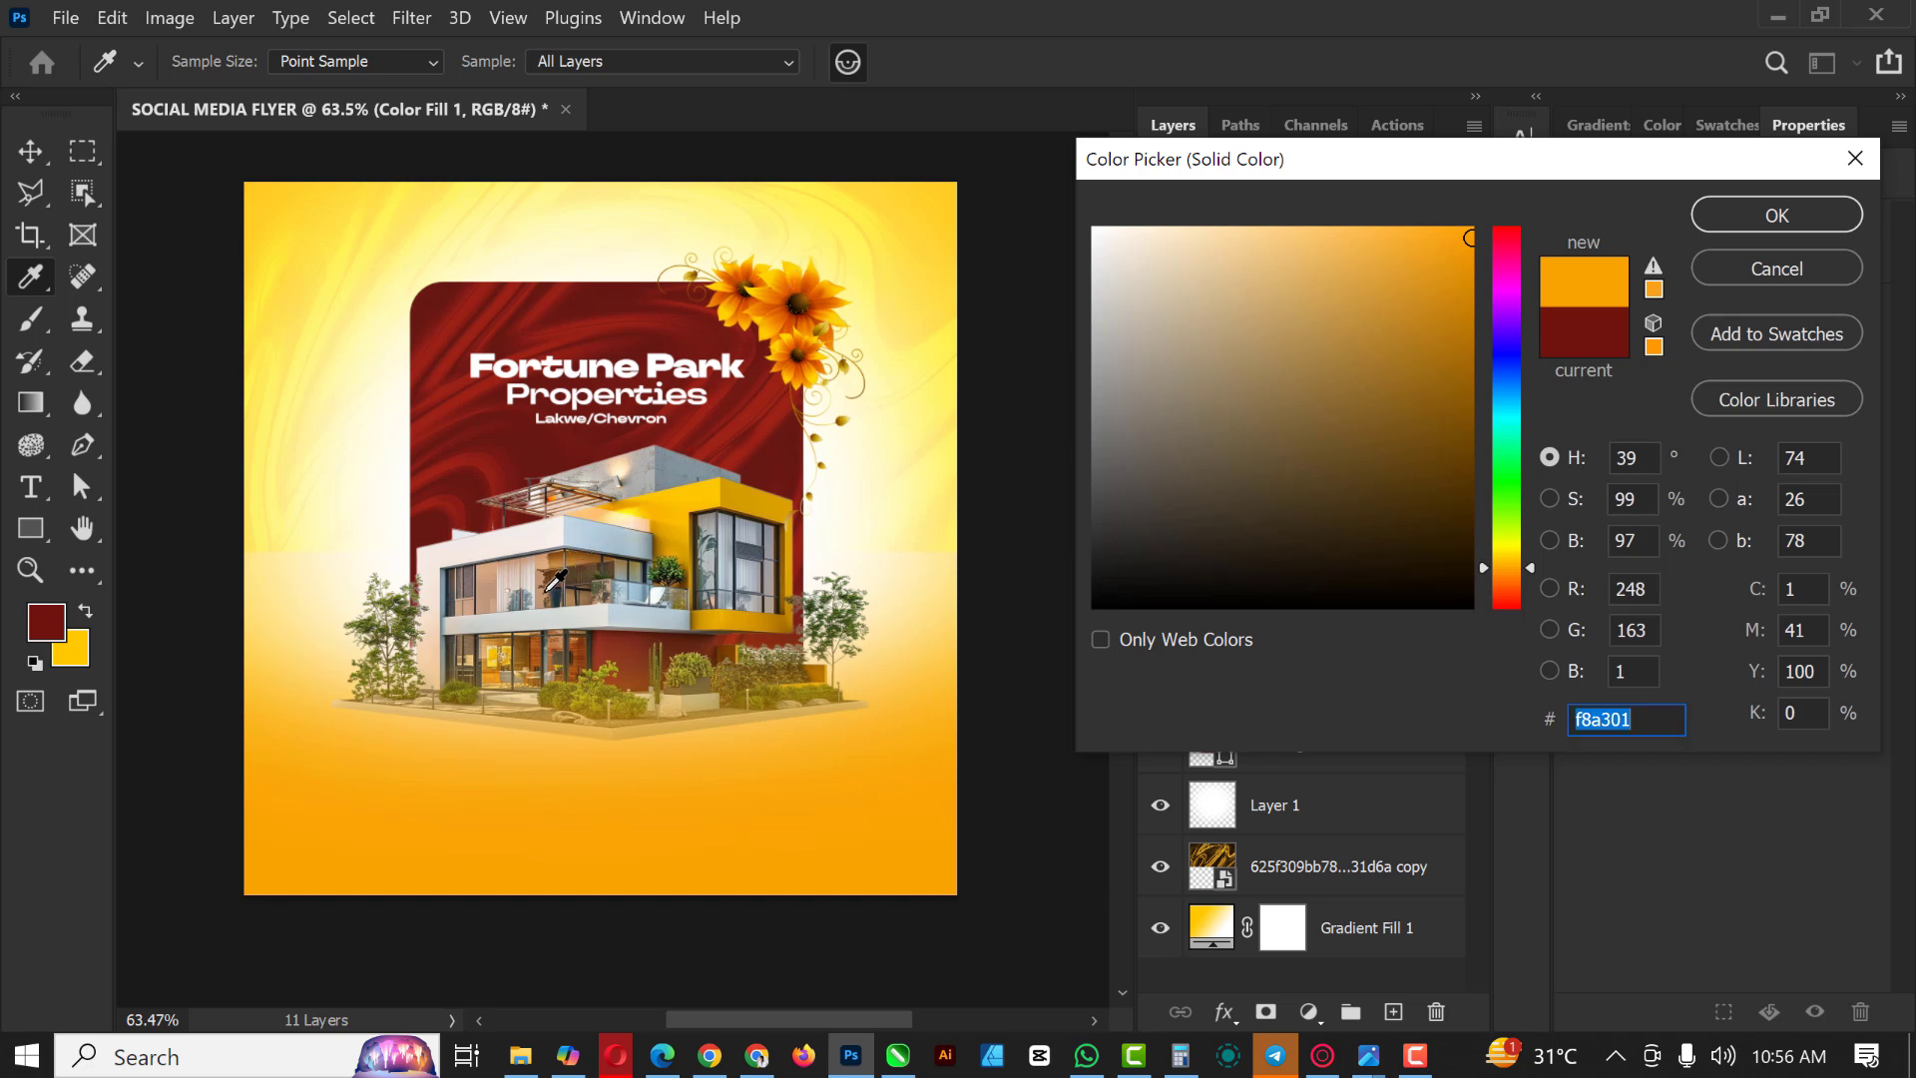
pyautogui.click(603, 296)
pyautogui.click(1423, 297)
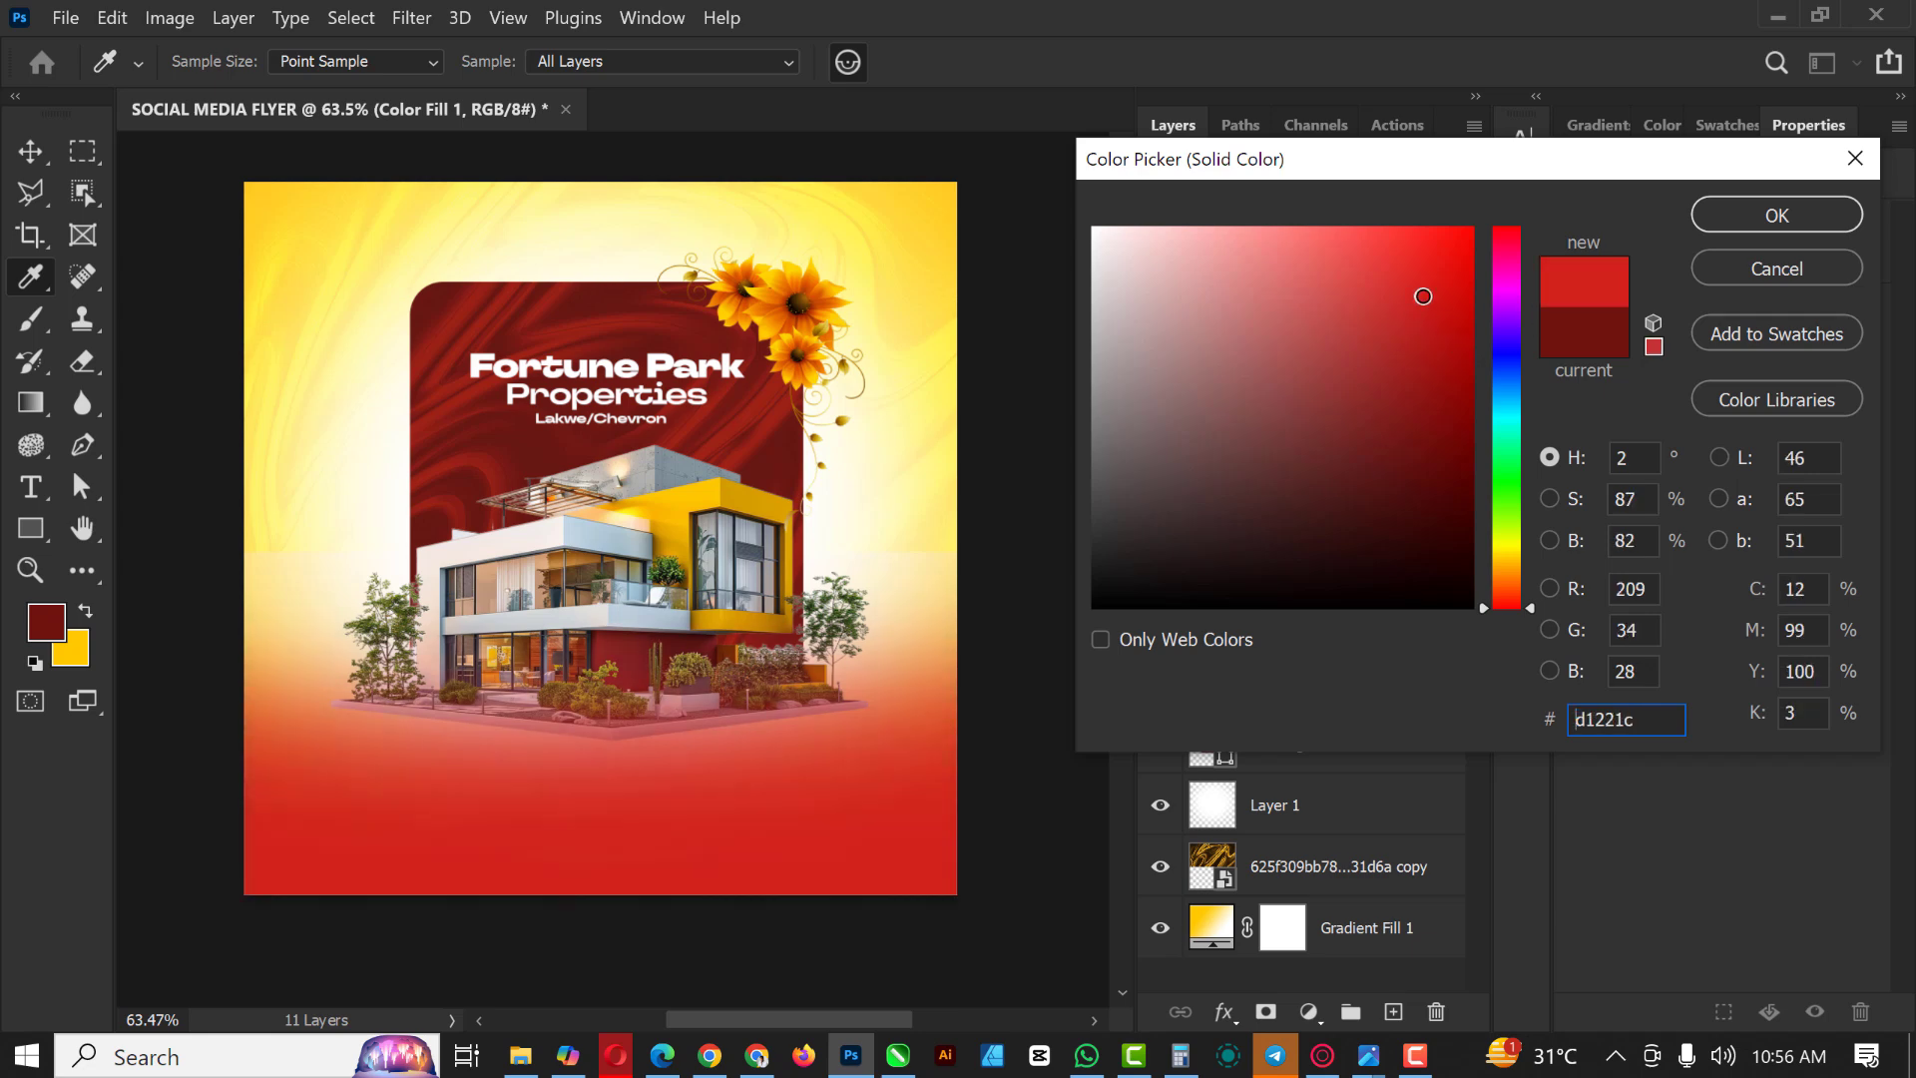
# Step: Set the solid fill's color to dark red 691814, sampled from the red panel
pyautogui.click(790, 459)
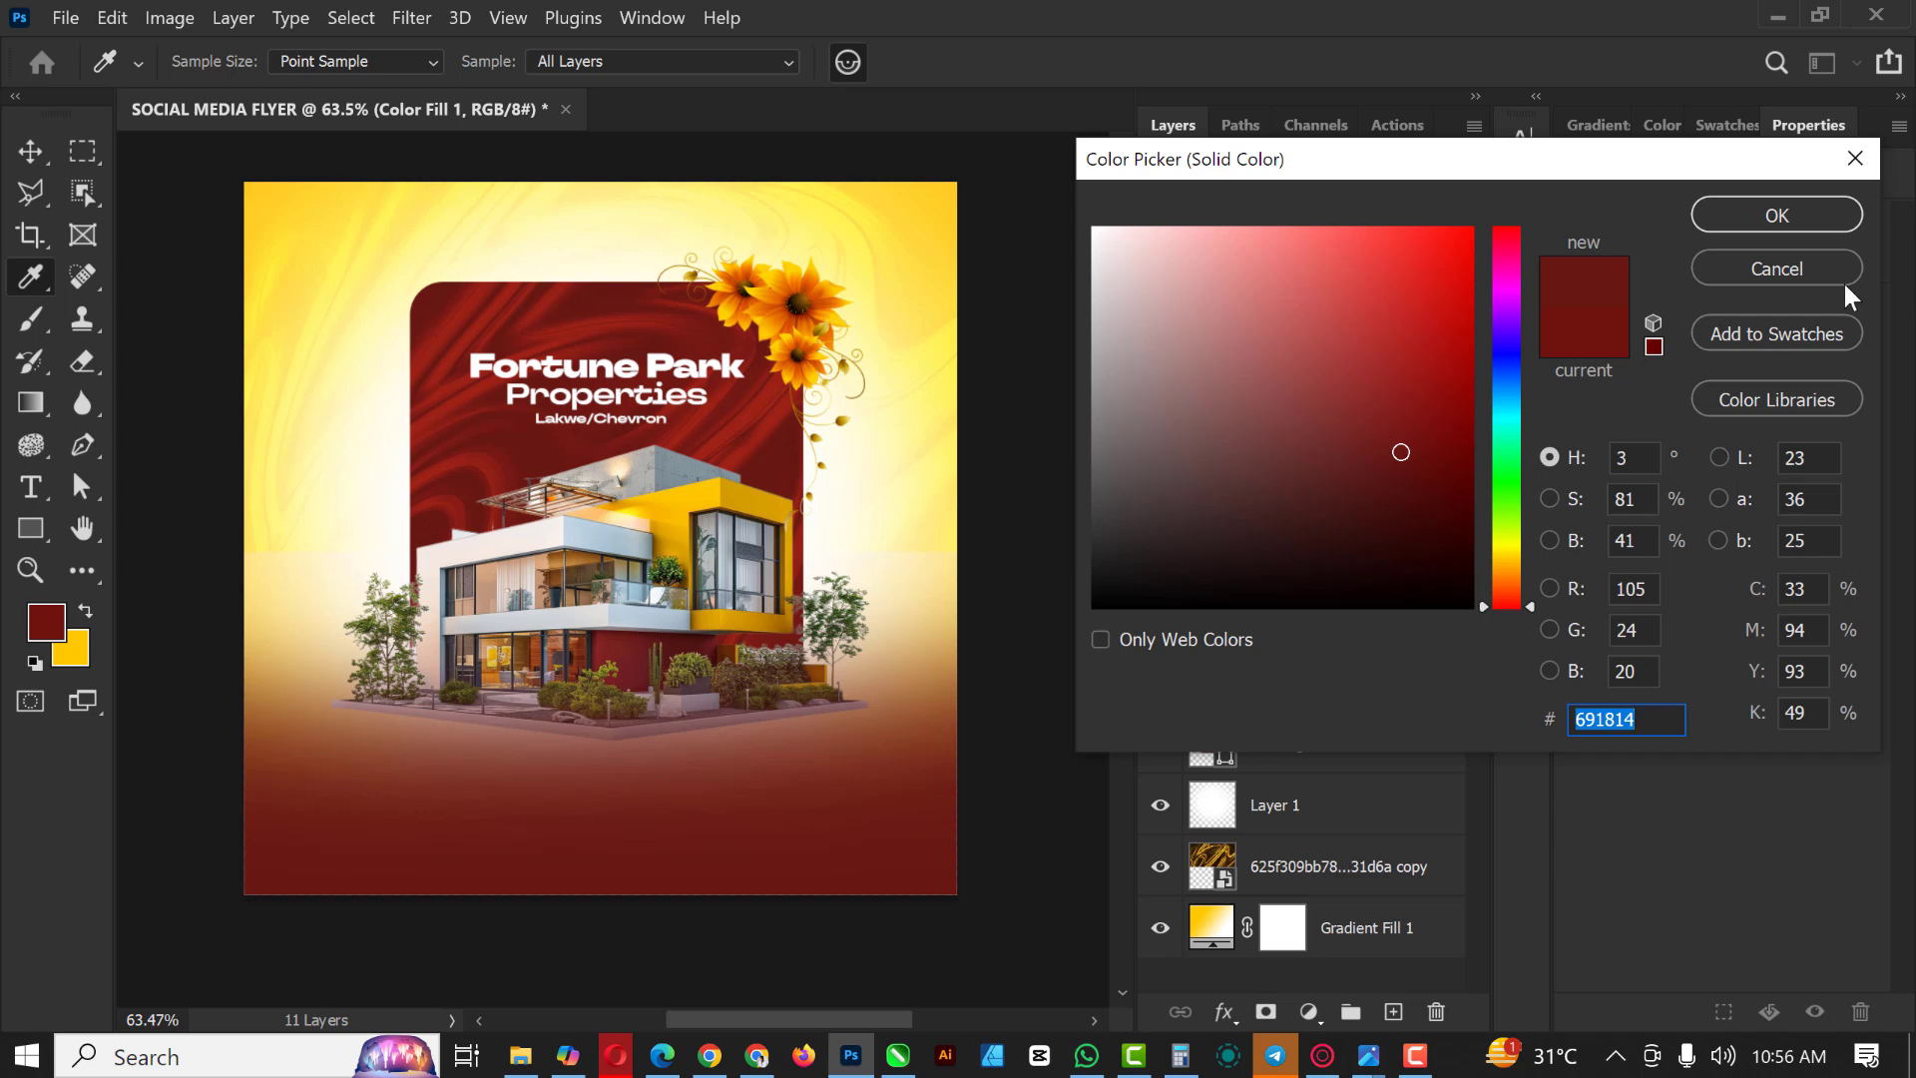
pyautogui.click(1776, 215)
pyautogui.scroll(-2, 911, 445)
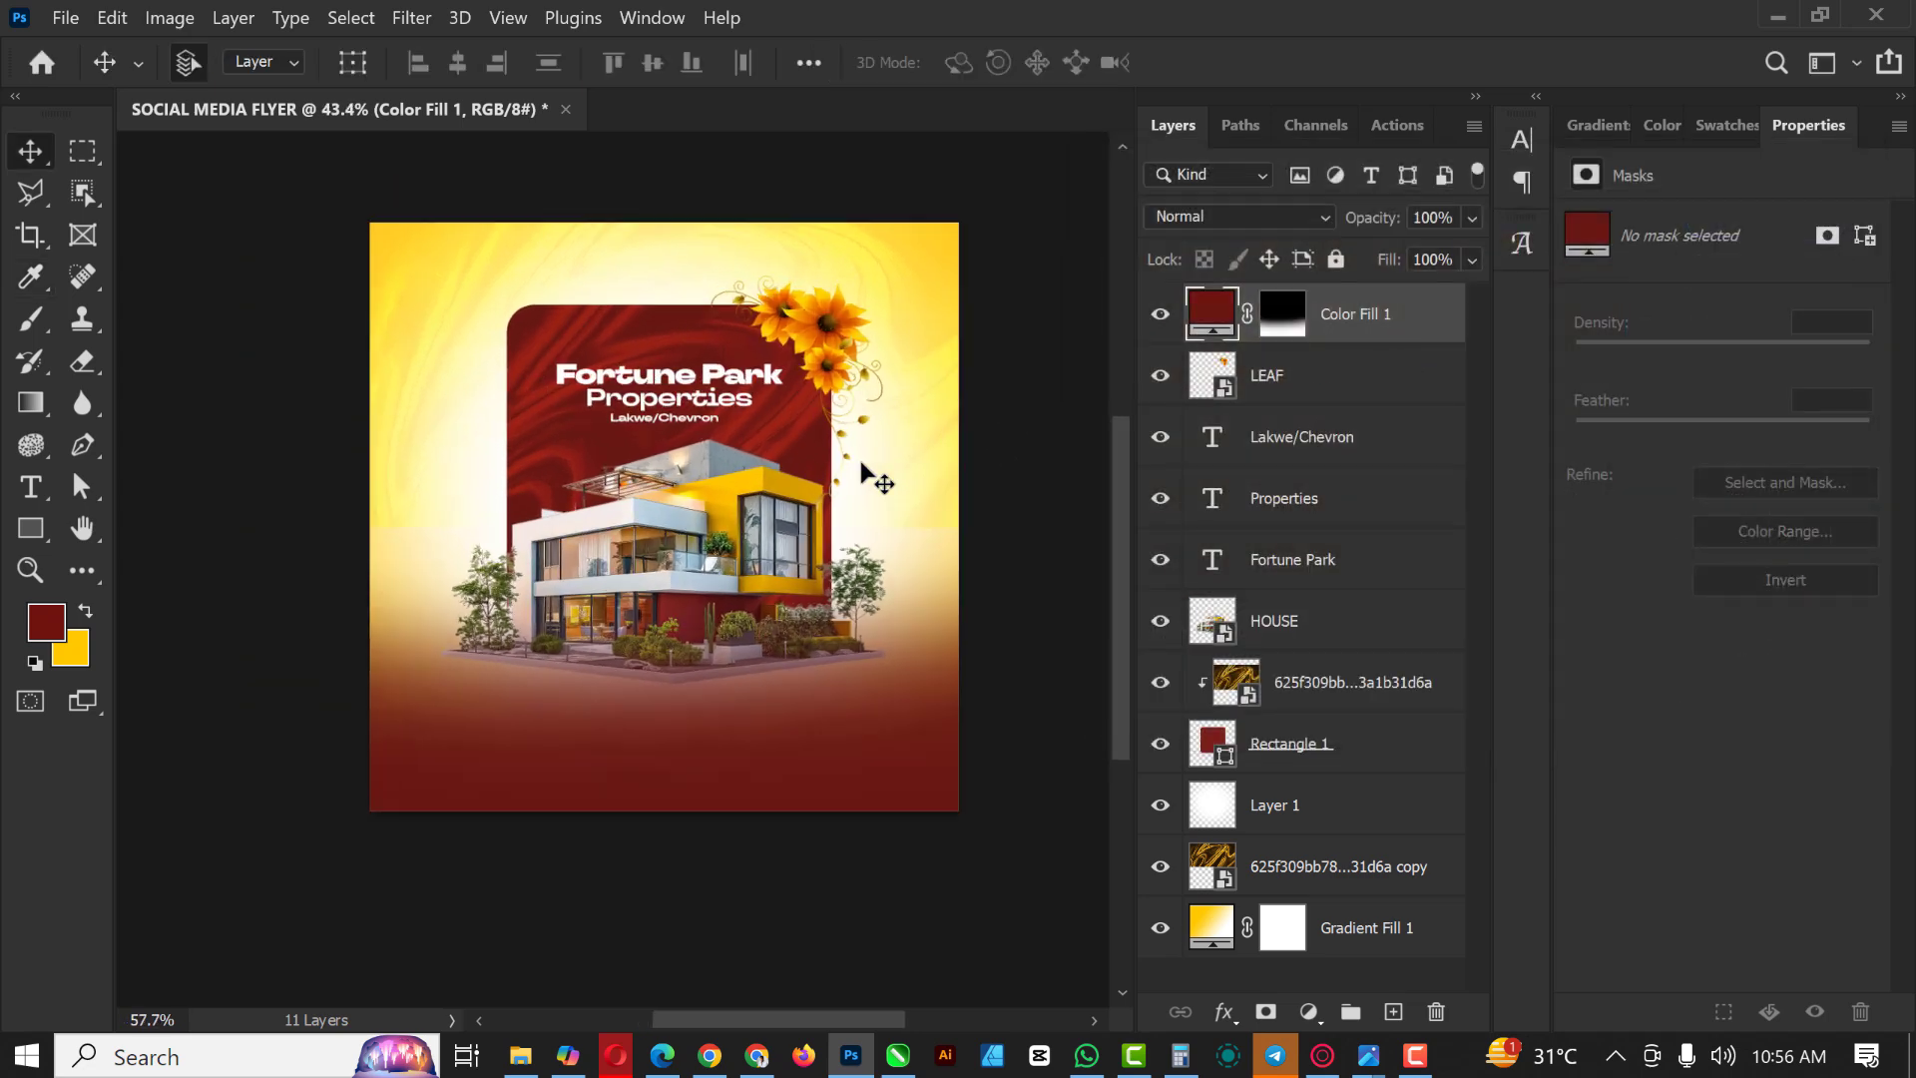
pyautogui.scroll(2, 898, 450)
pyautogui.scroll(-1, 620, 489)
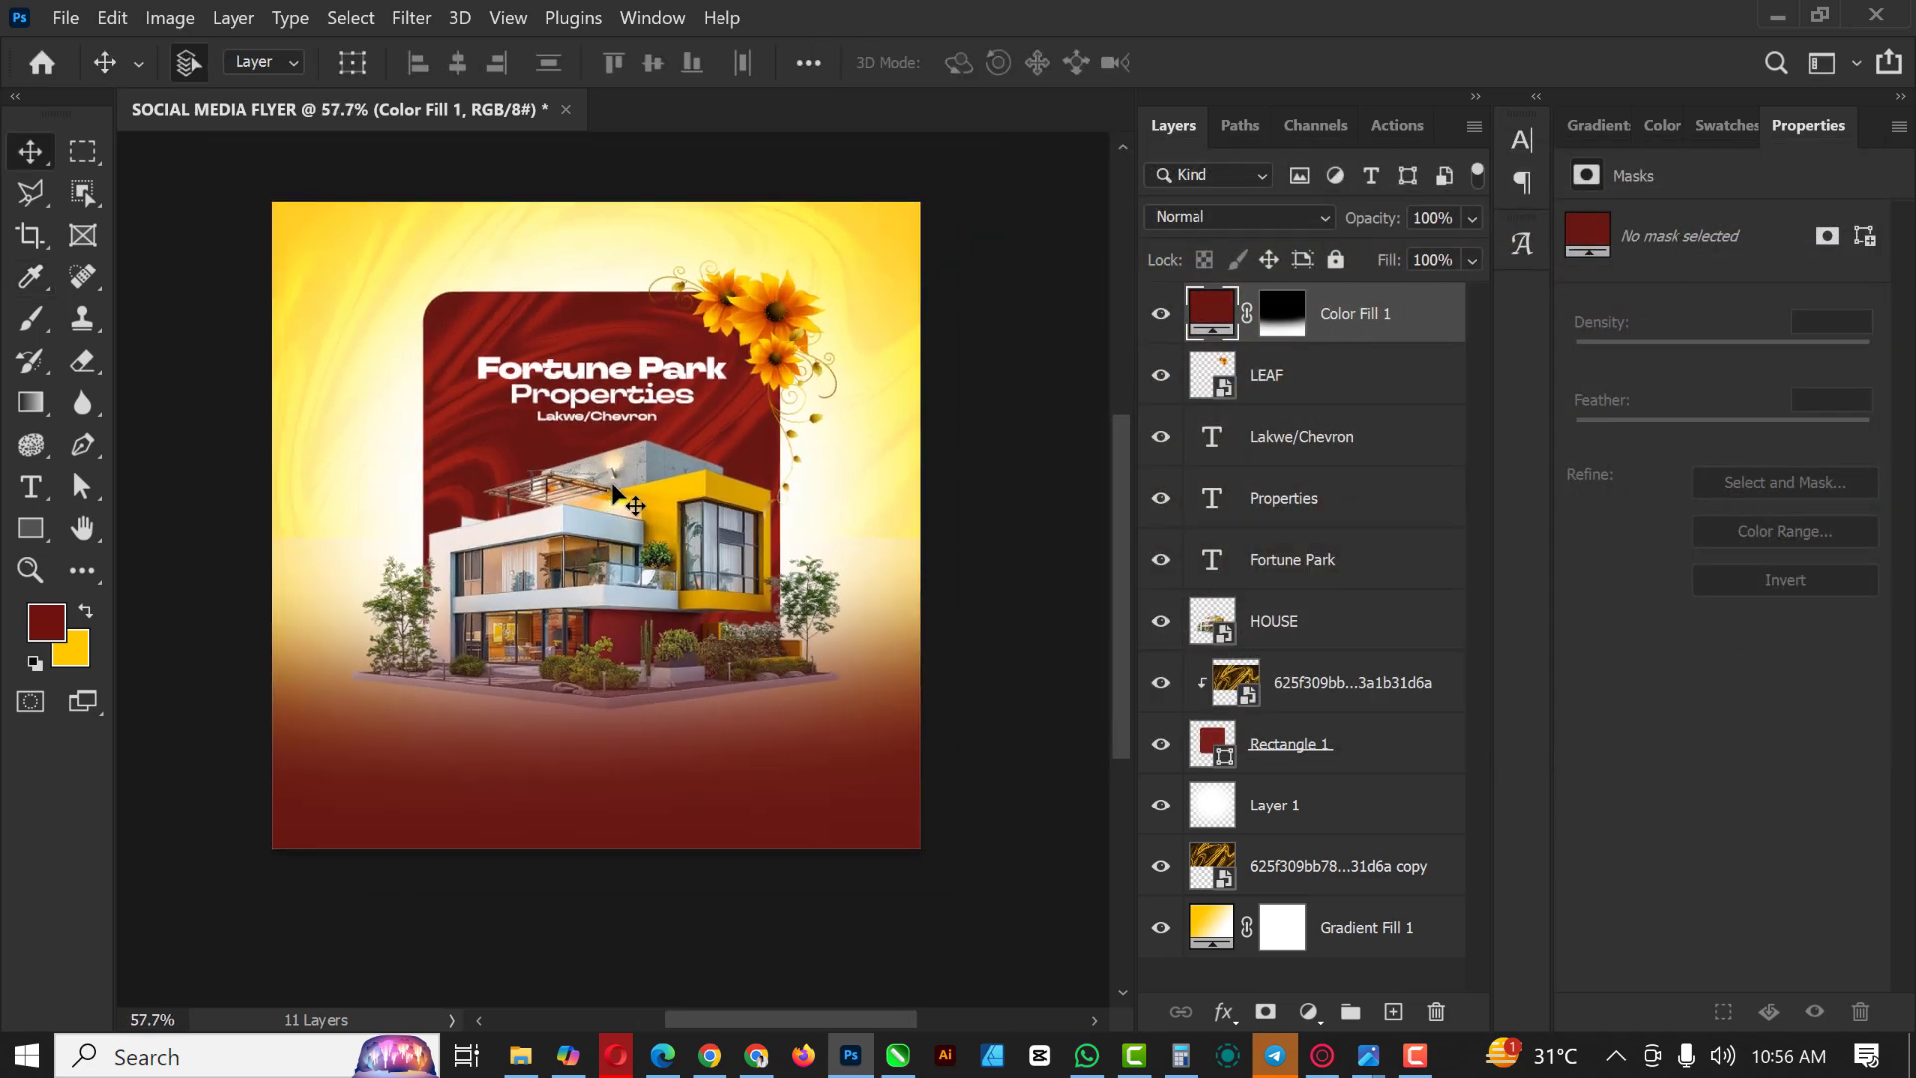
pyautogui.scroll(1, 624, 487)
pyautogui.scroll(2, 635, 486)
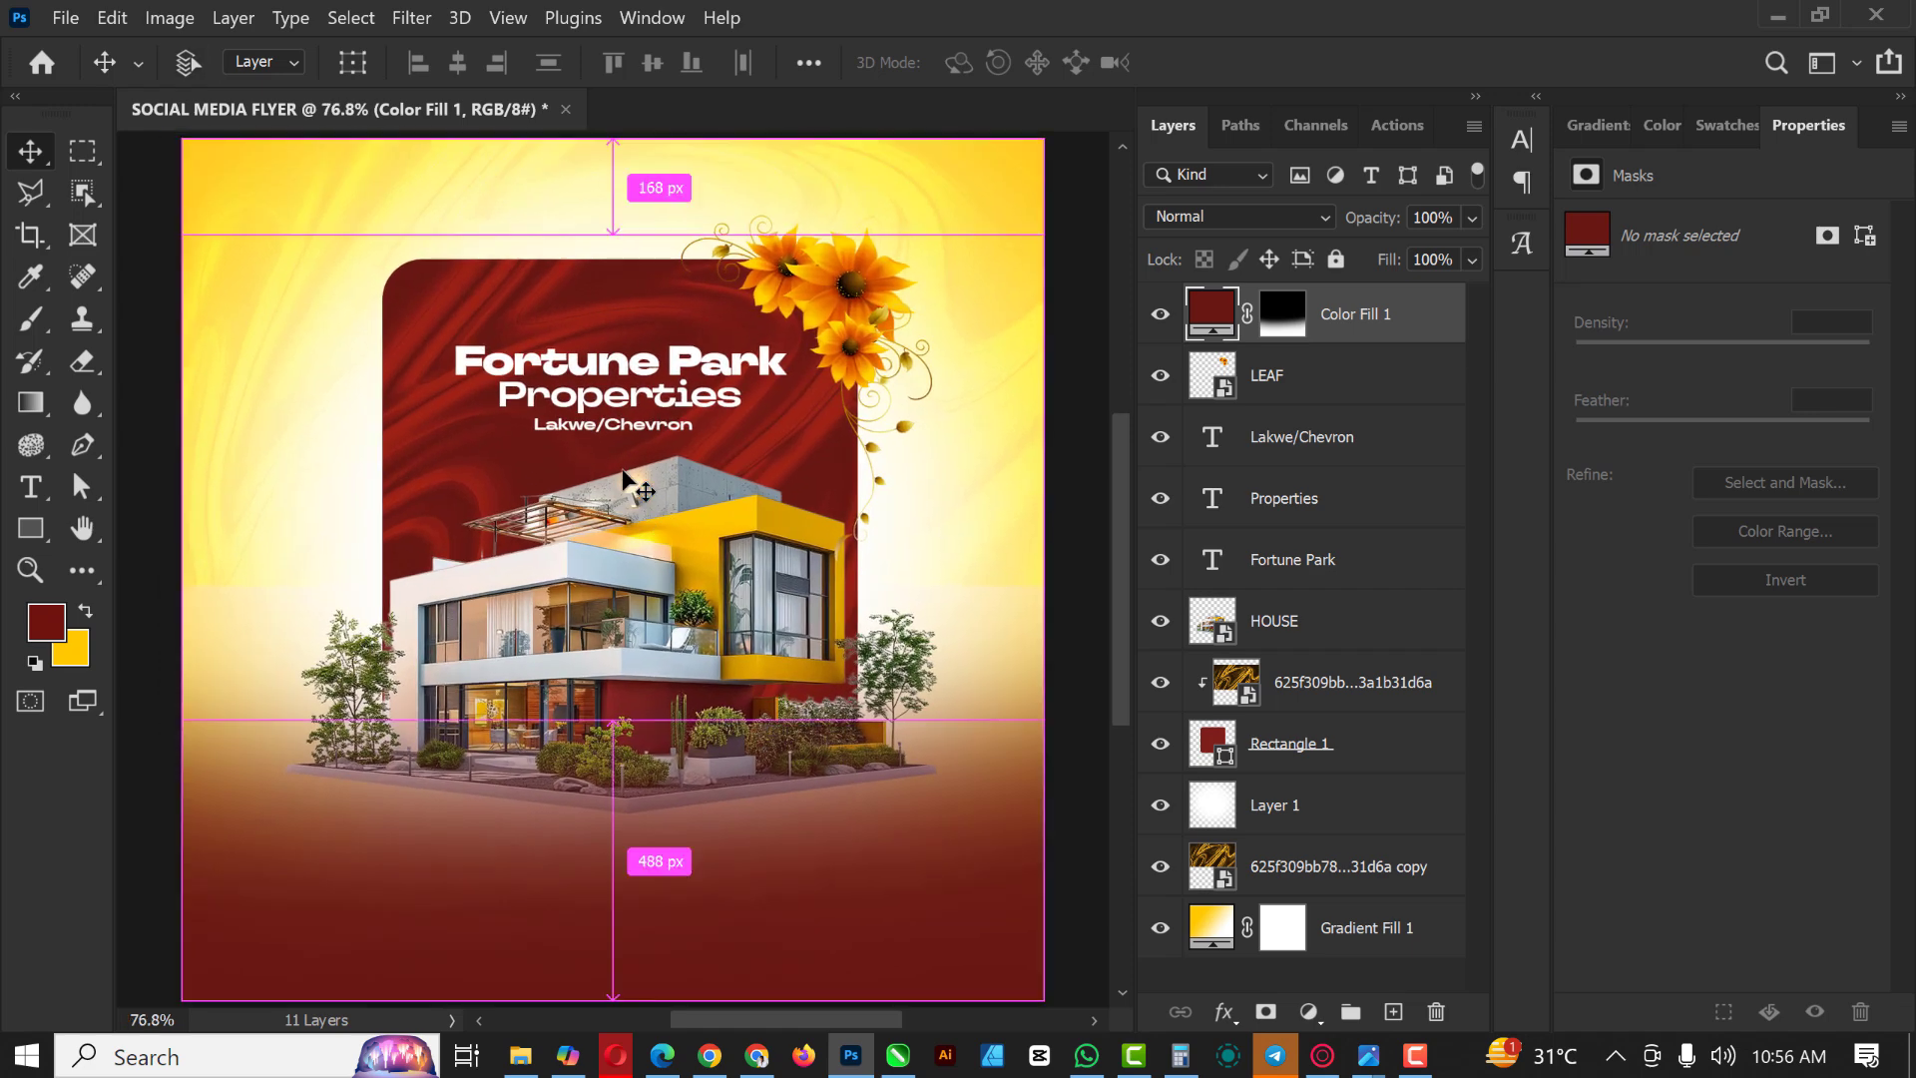
pyautogui.scroll(-3, 489, 544)
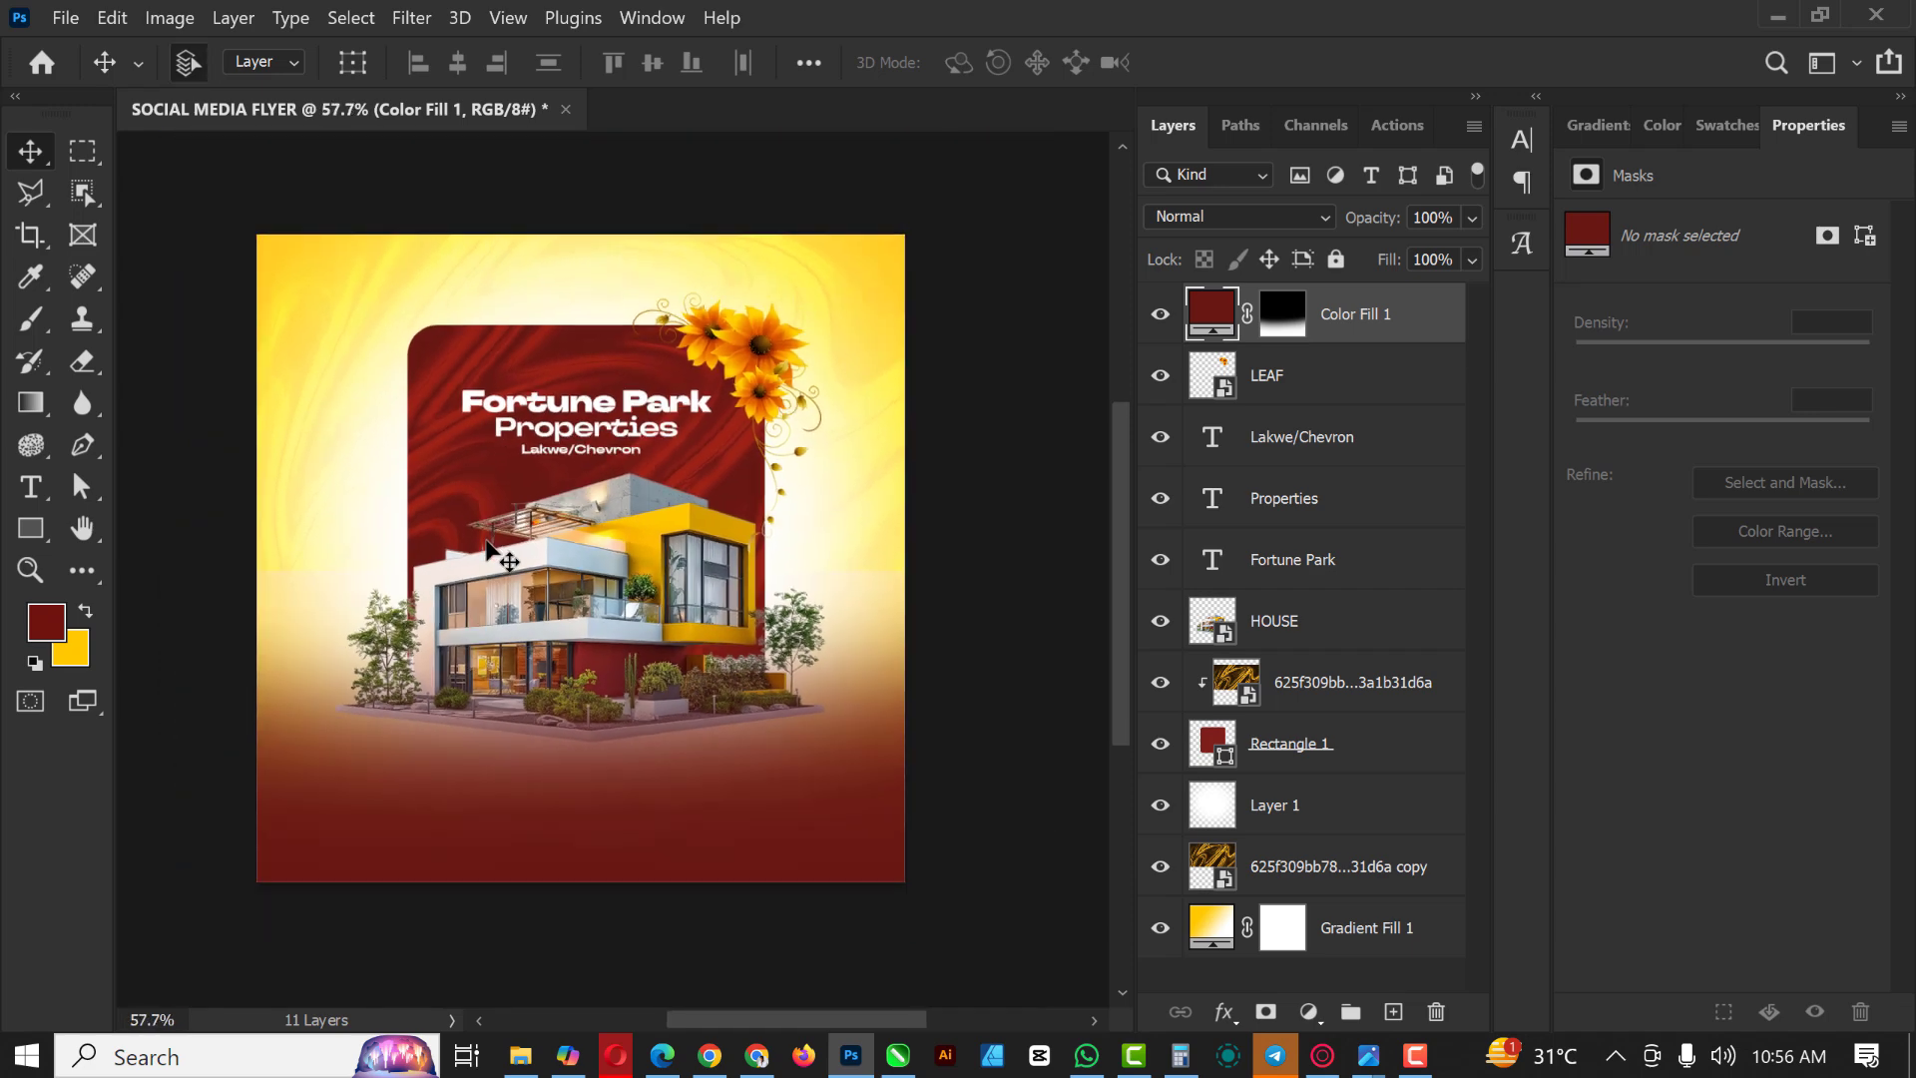
pyautogui.scroll(1, 574, 682)
# Step: Draw a rectangle about 752 by 124 px centered below the house and fill it with yellow fdc700 sampled from the house wall
pyautogui.click(29, 528)
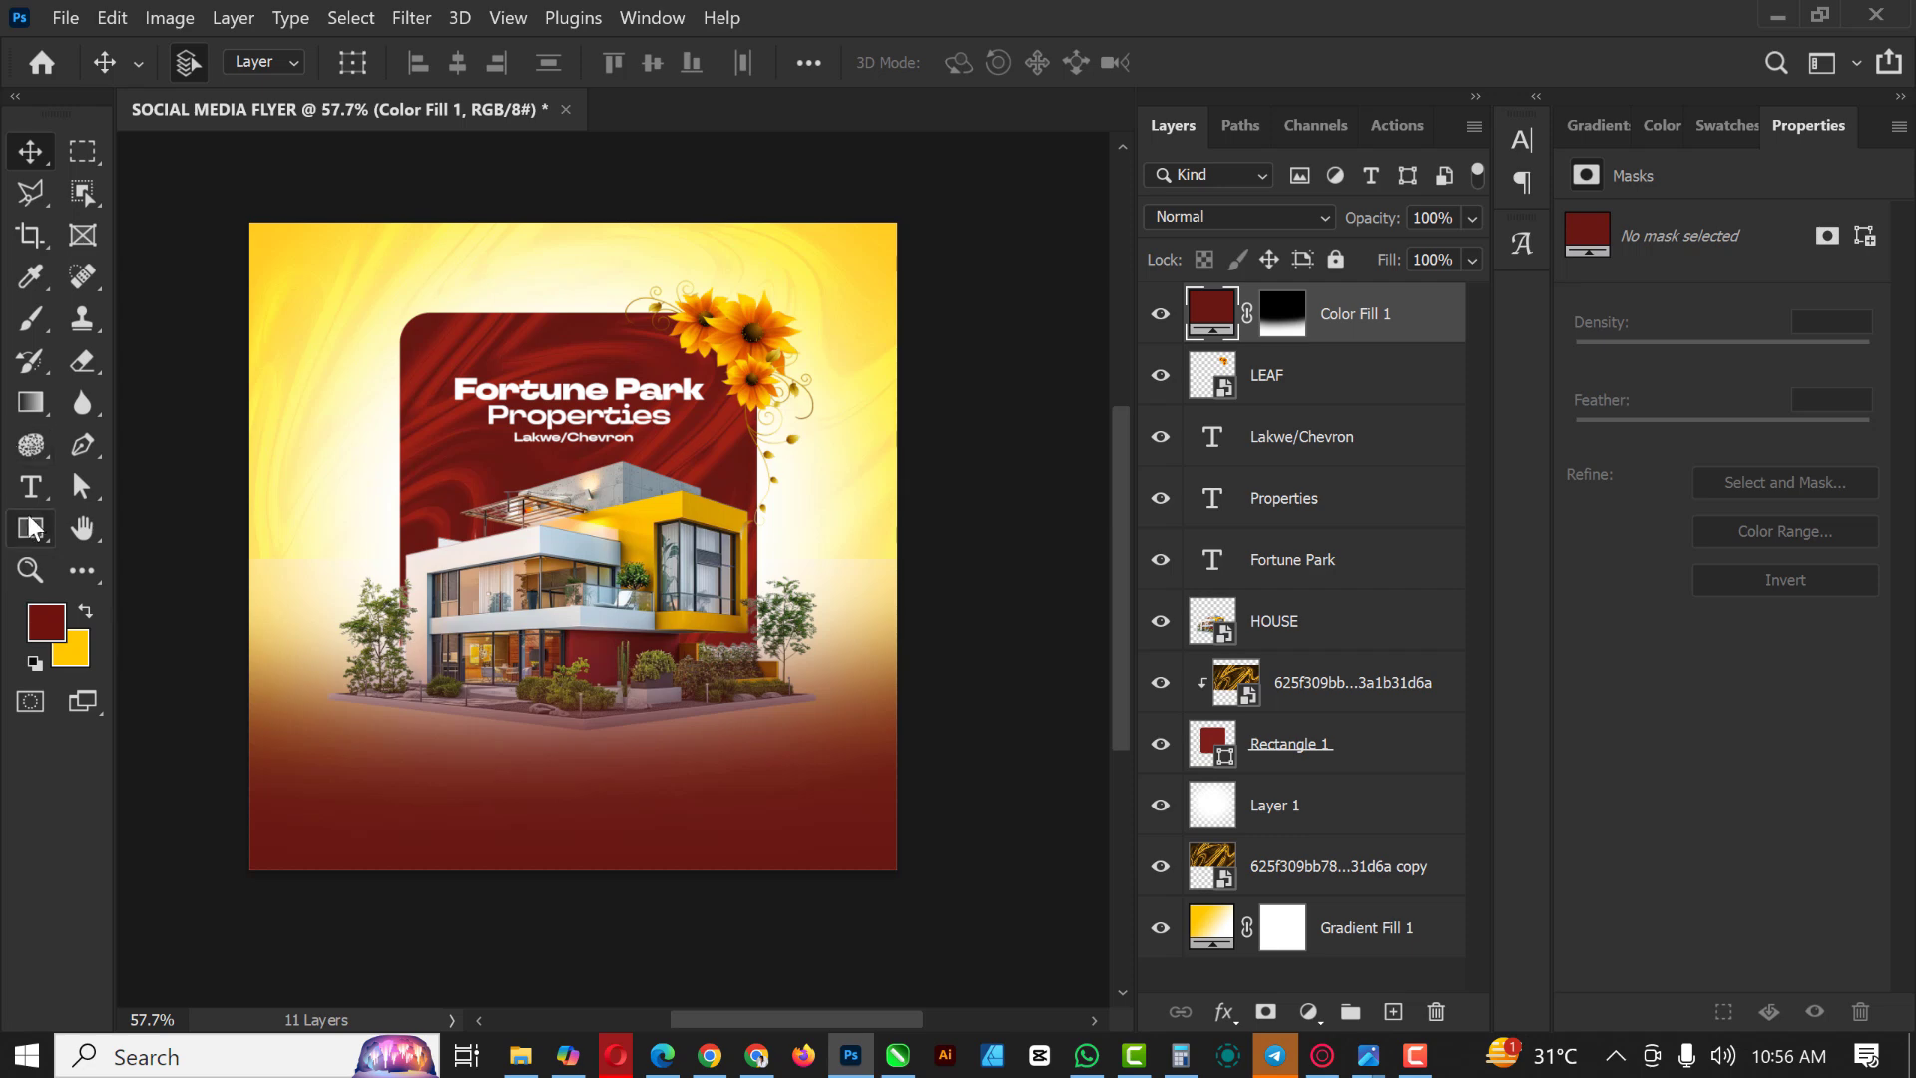
pyautogui.moveTo(433, 771); pyautogui.dragTo(757, 825)
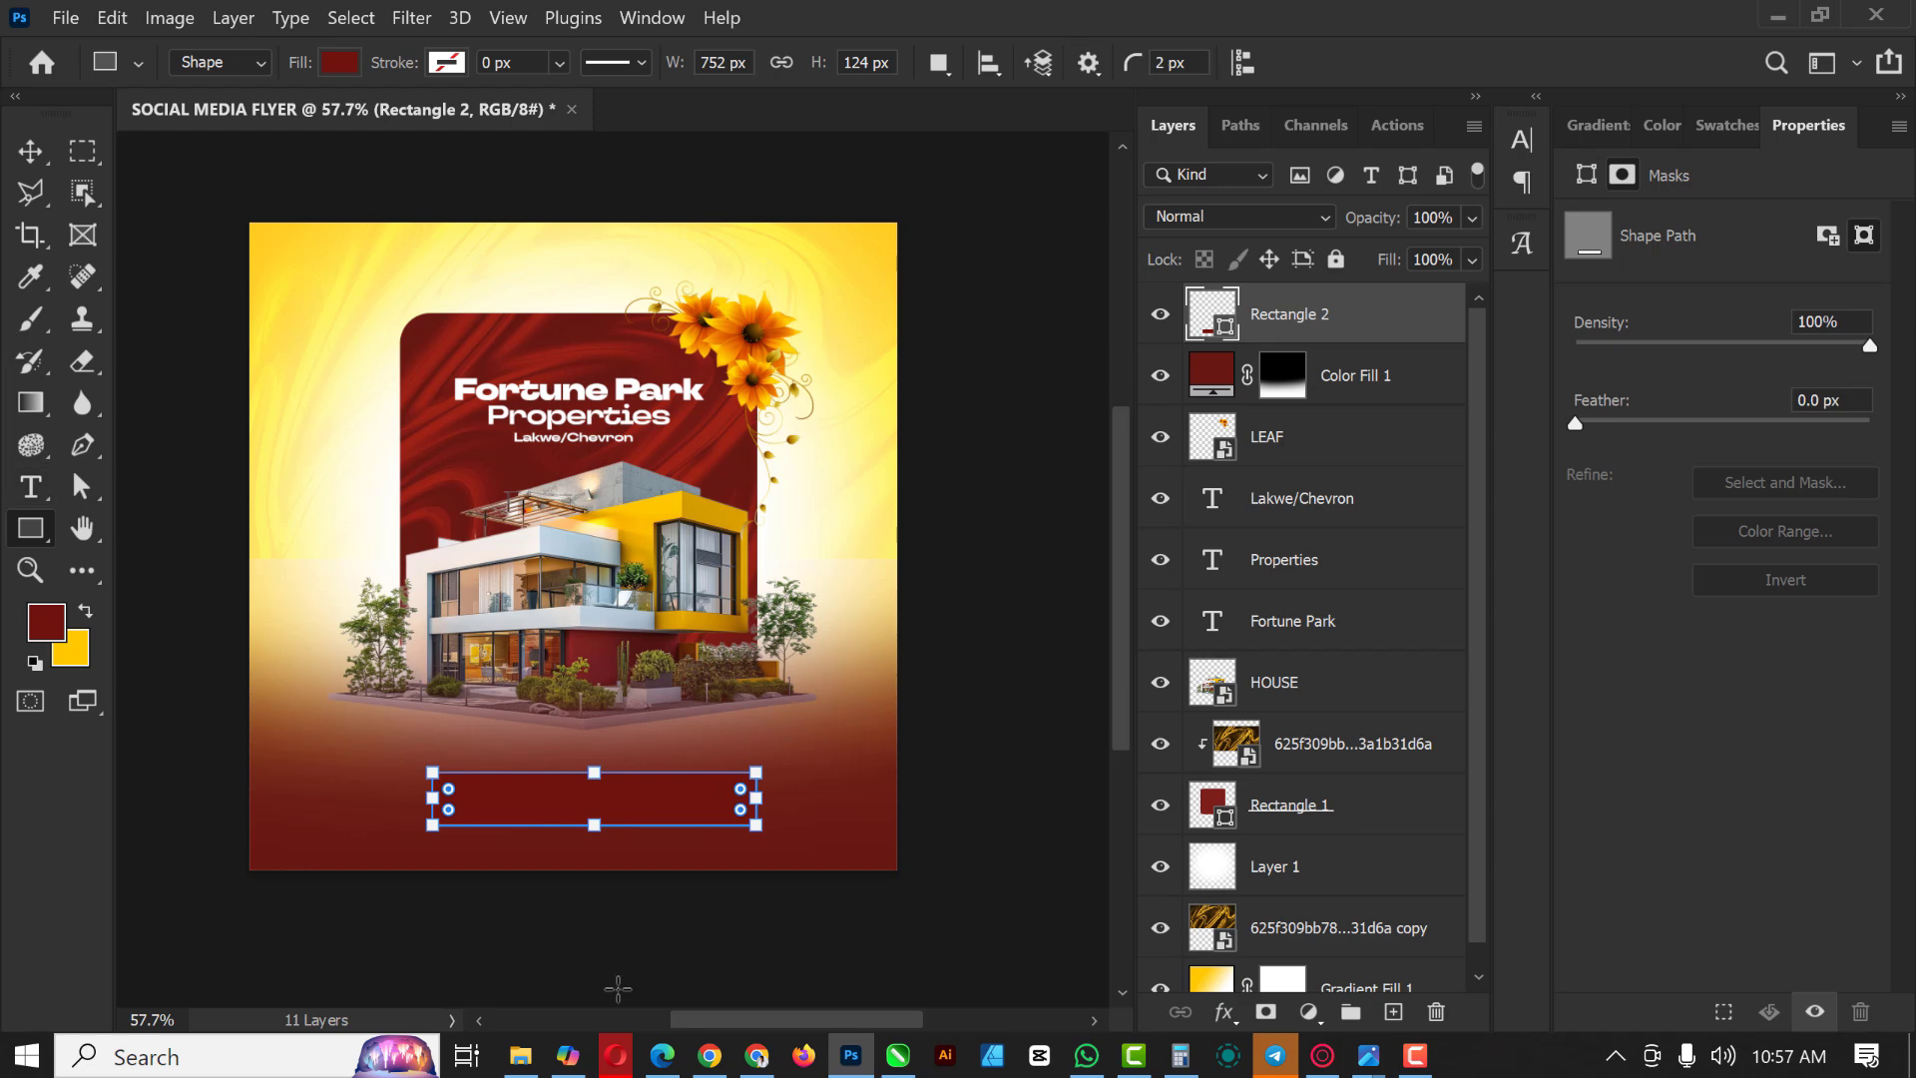
pyautogui.doubleClick(1225, 327)
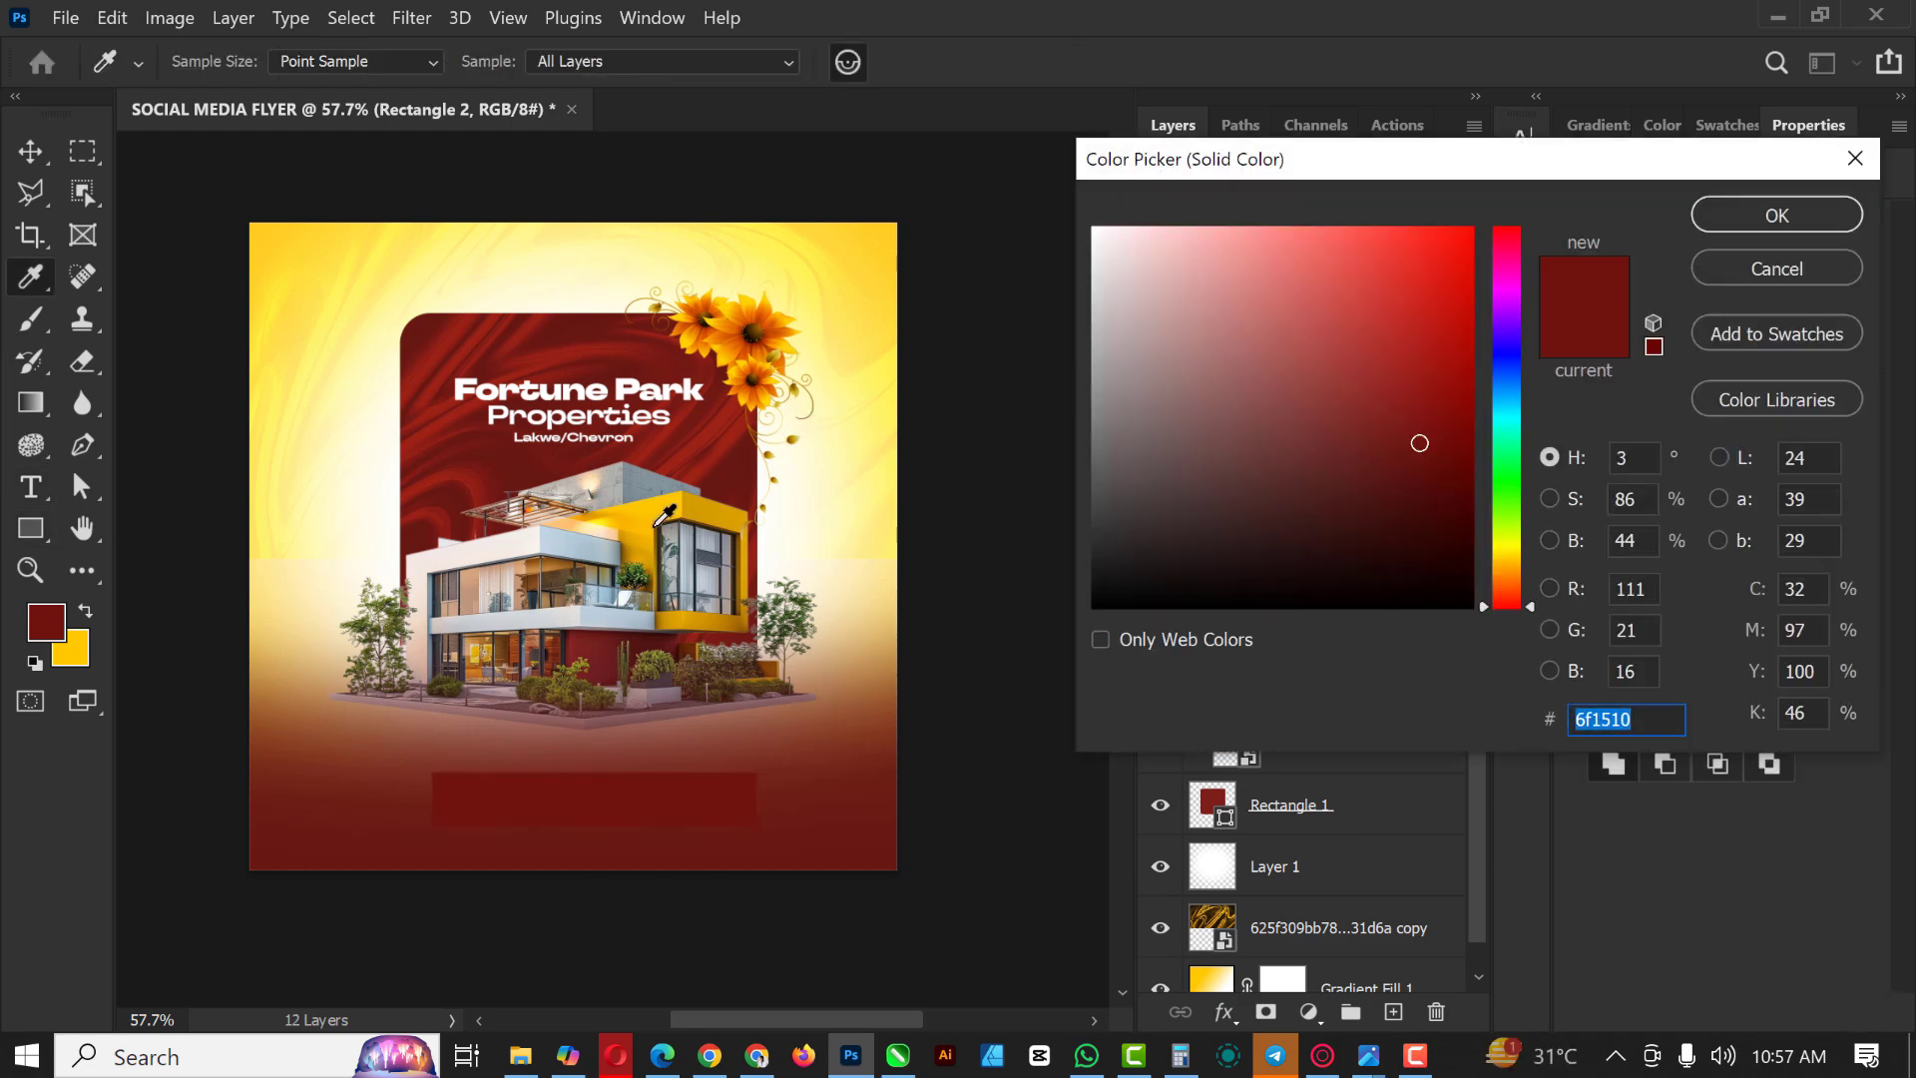
pyautogui.click(668, 502)
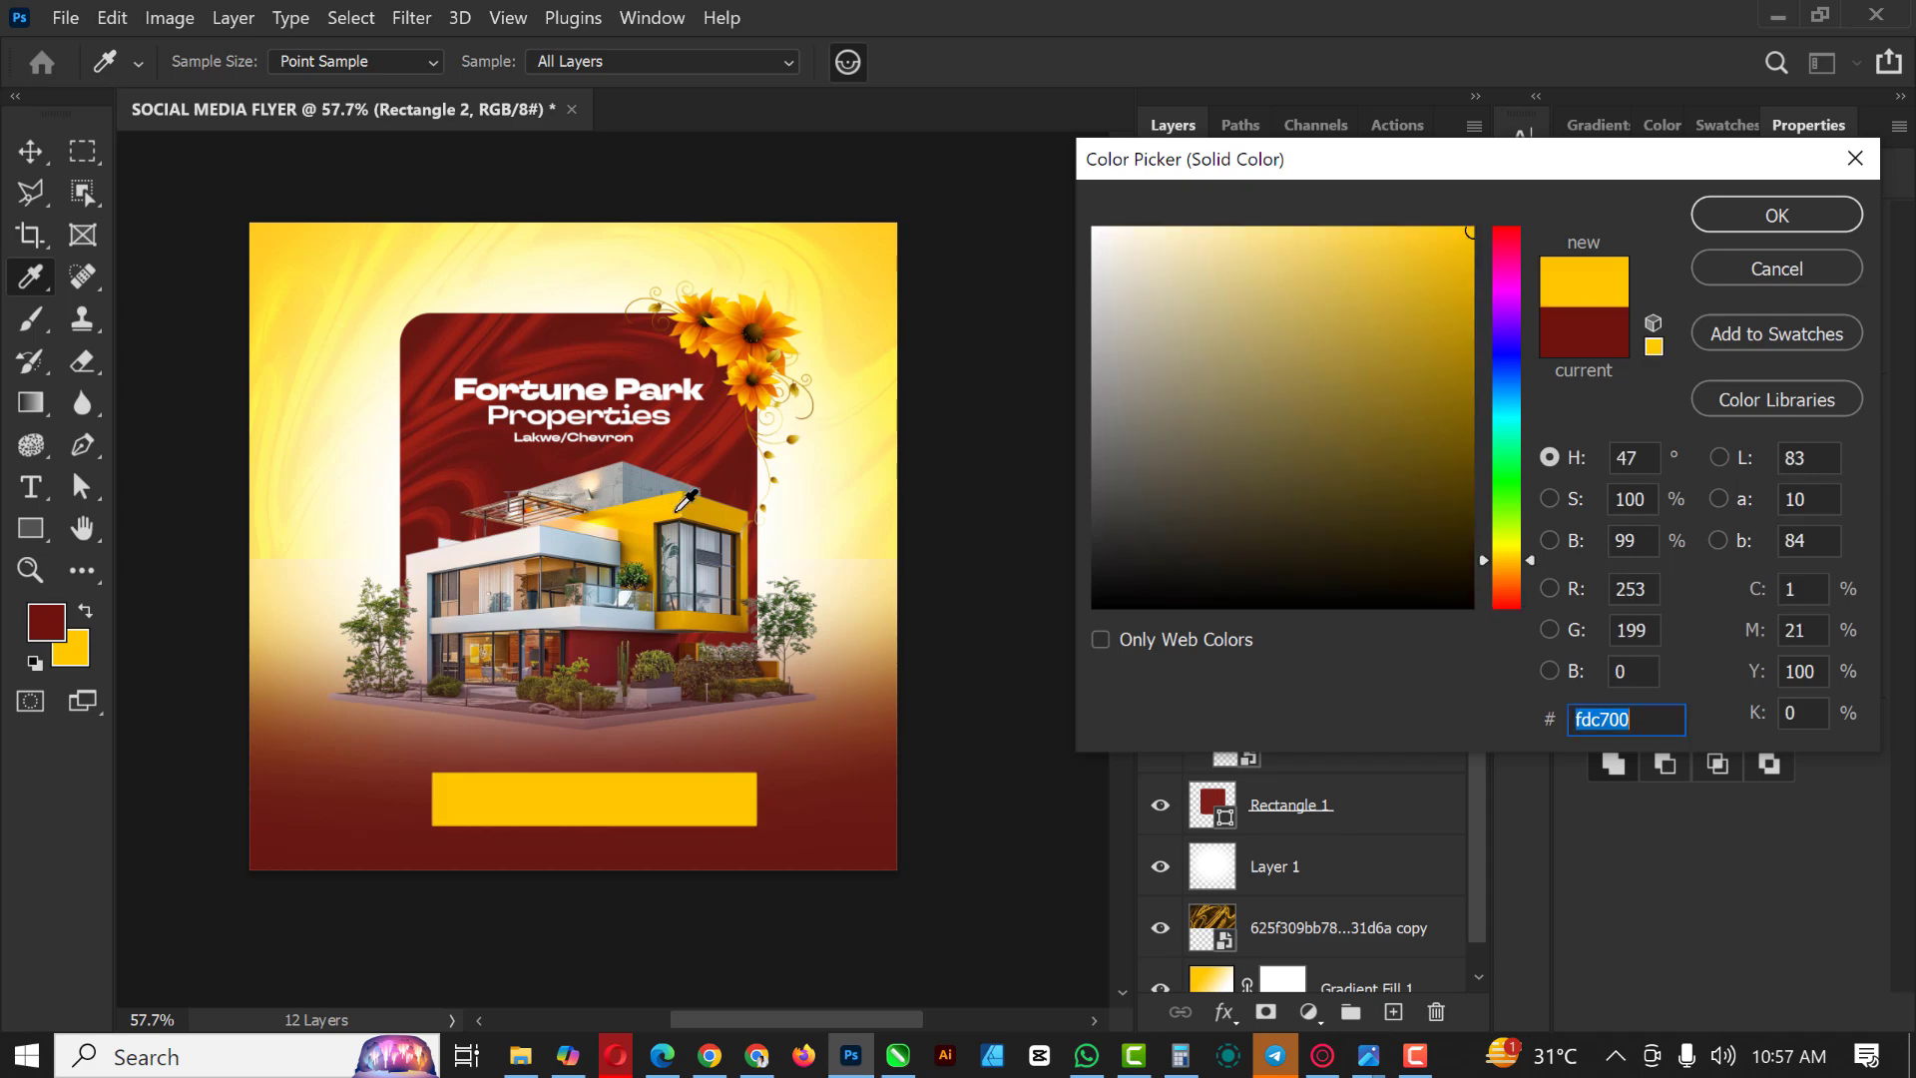
pyautogui.click(1771, 229)
# Step: Round all corners of the yellow rectangle to 62 px to make a pill shape
pyautogui.scroll(1, 455, 804)
pyautogui.scroll(1, 454, 804)
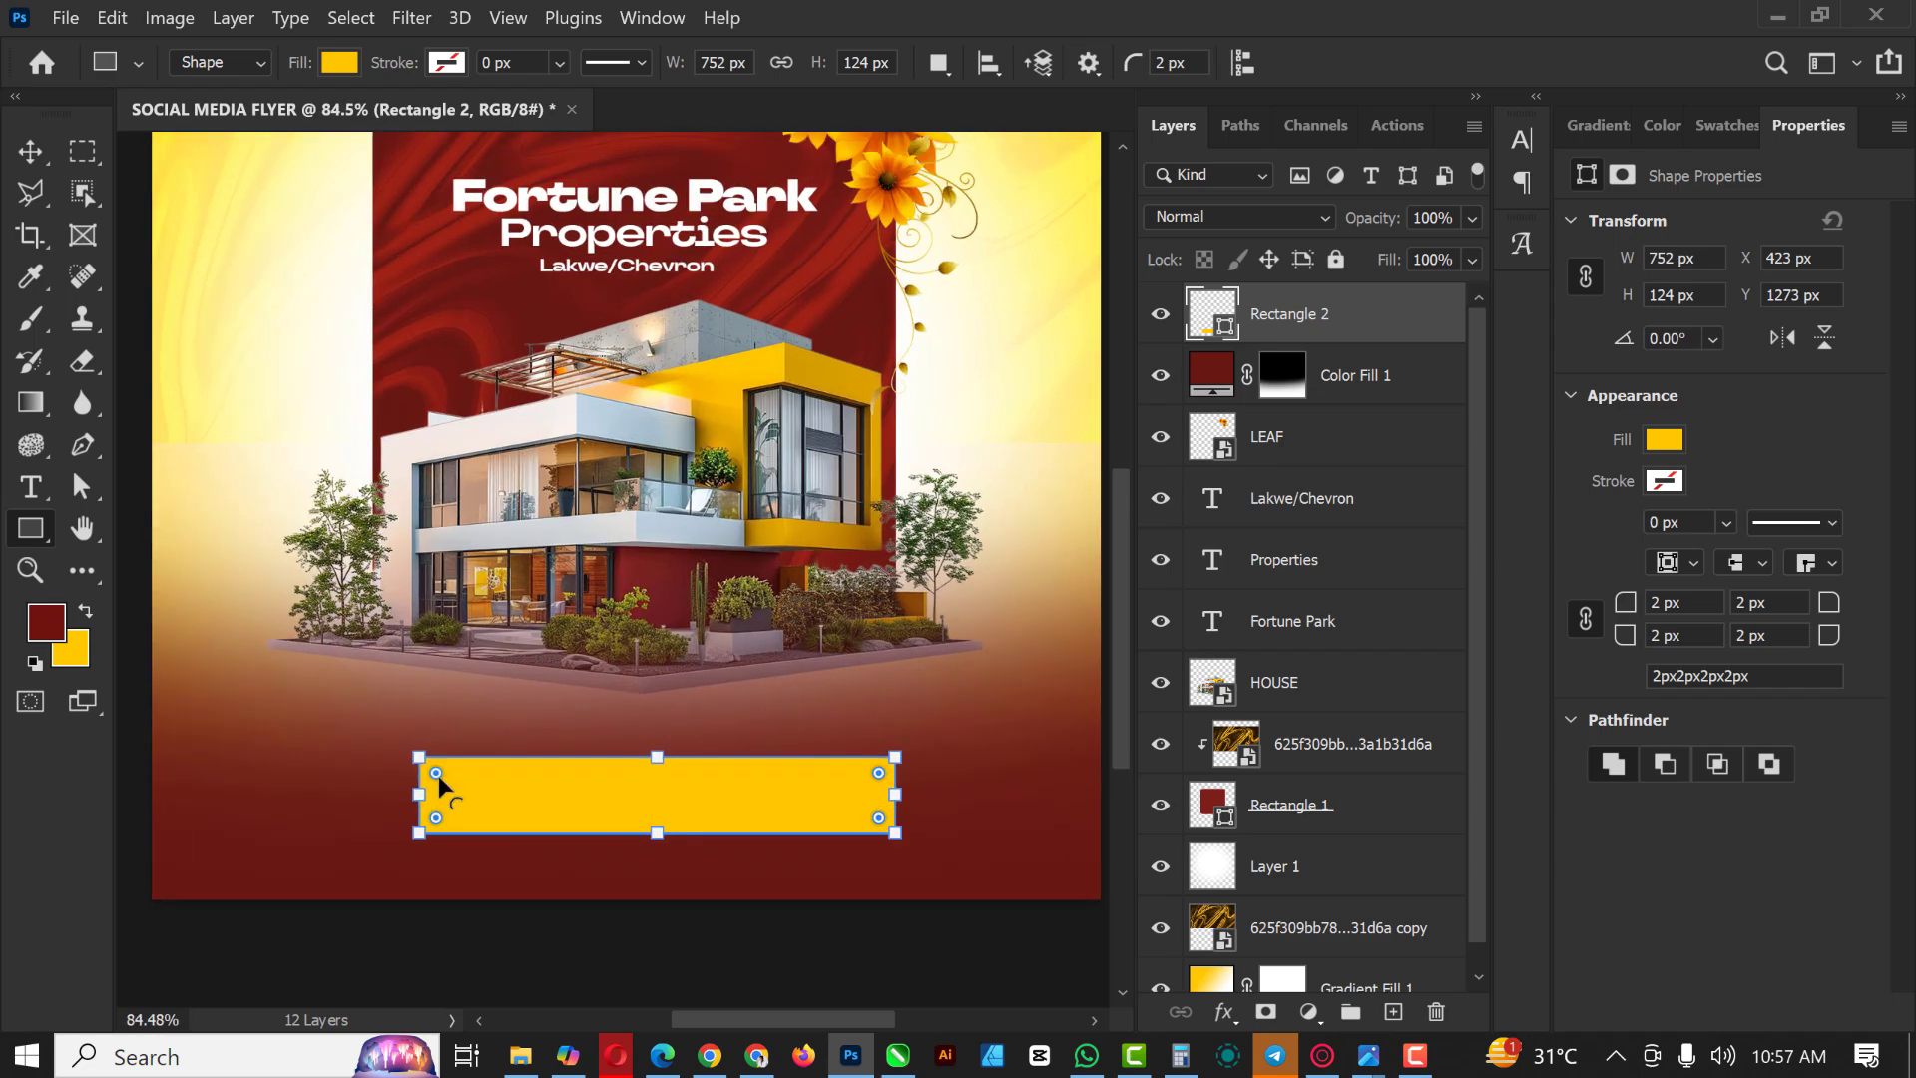
pyautogui.moveTo(433, 764); pyautogui.dragTo(460, 793)
pyautogui.click(30, 151)
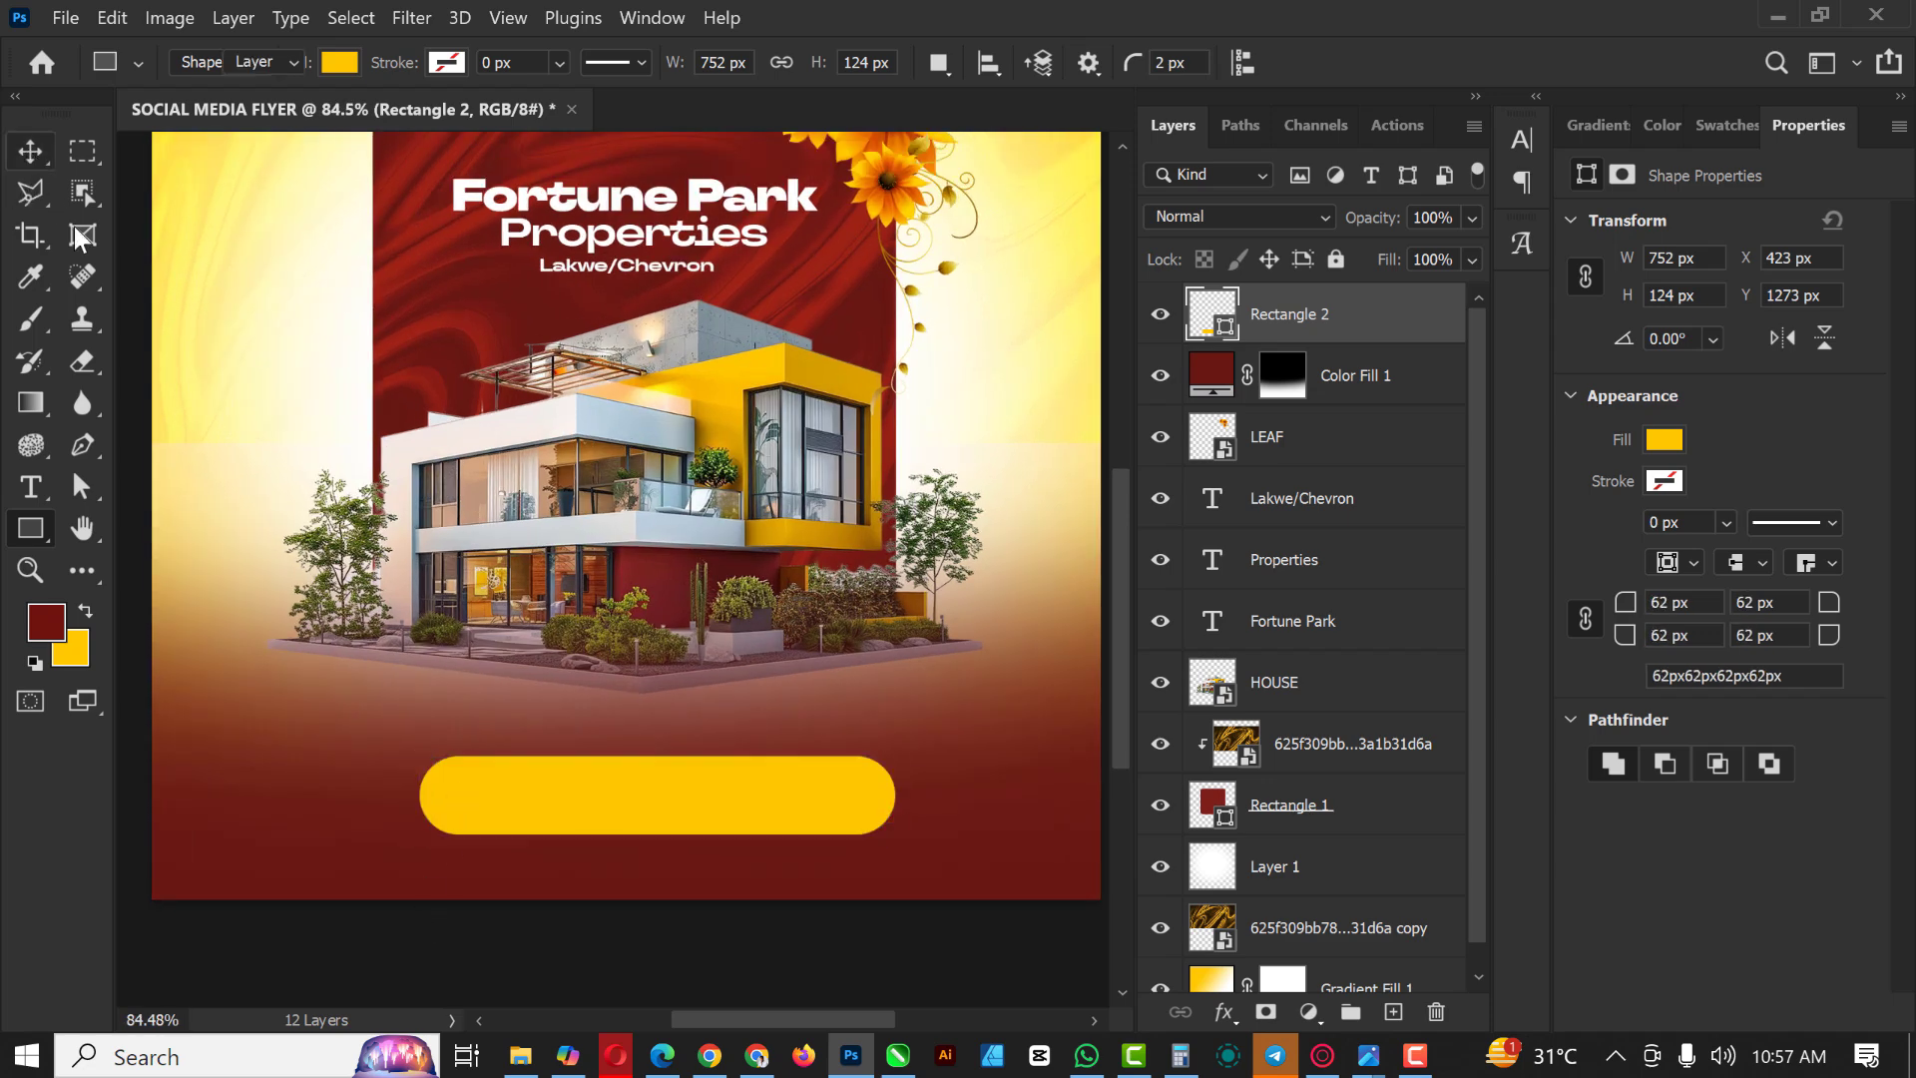
pyautogui.scroll(-2, 667, 554)
pyautogui.scroll(2, 619, 759)
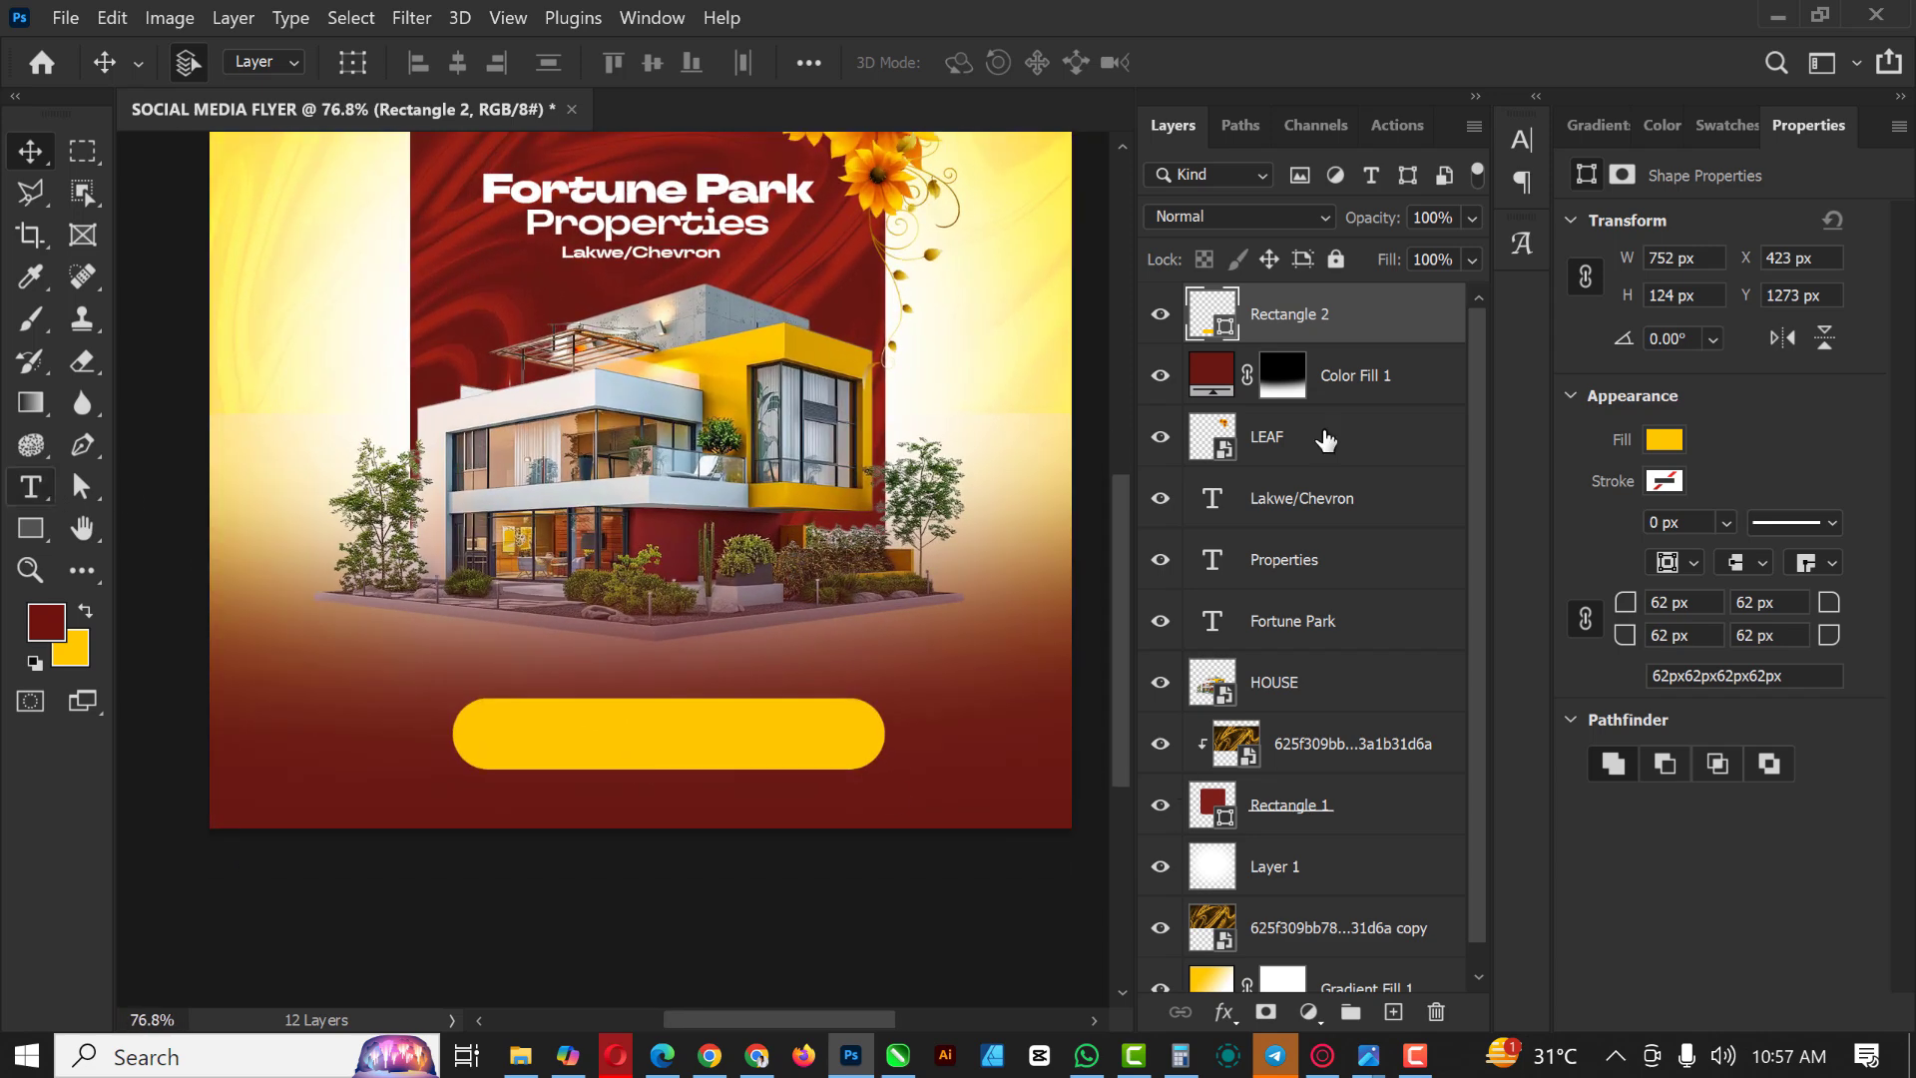
# Step: Add the text "Redefining luxury in real estate" in dark red TT Travels Next Trl Bd at 8 pt
pyautogui.click(30, 486)
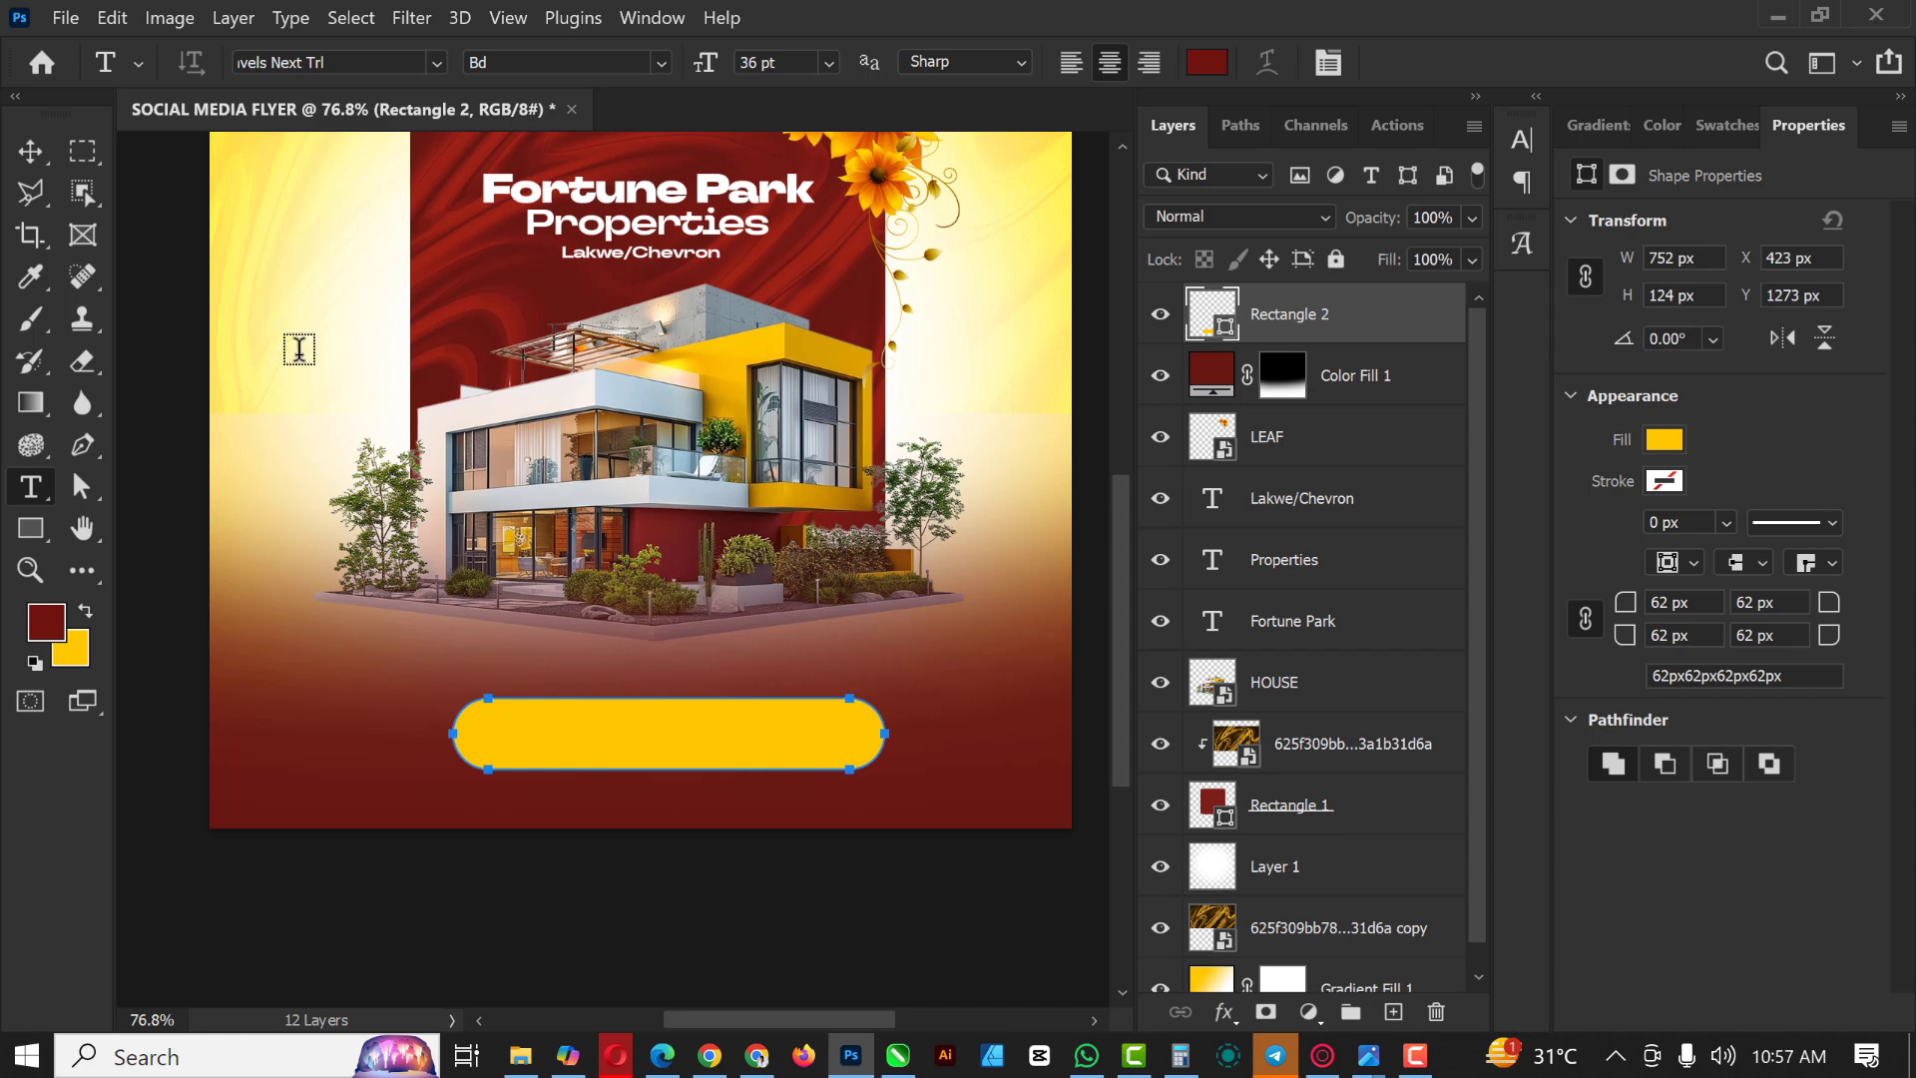
pyautogui.scroll(-1, 300, 348)
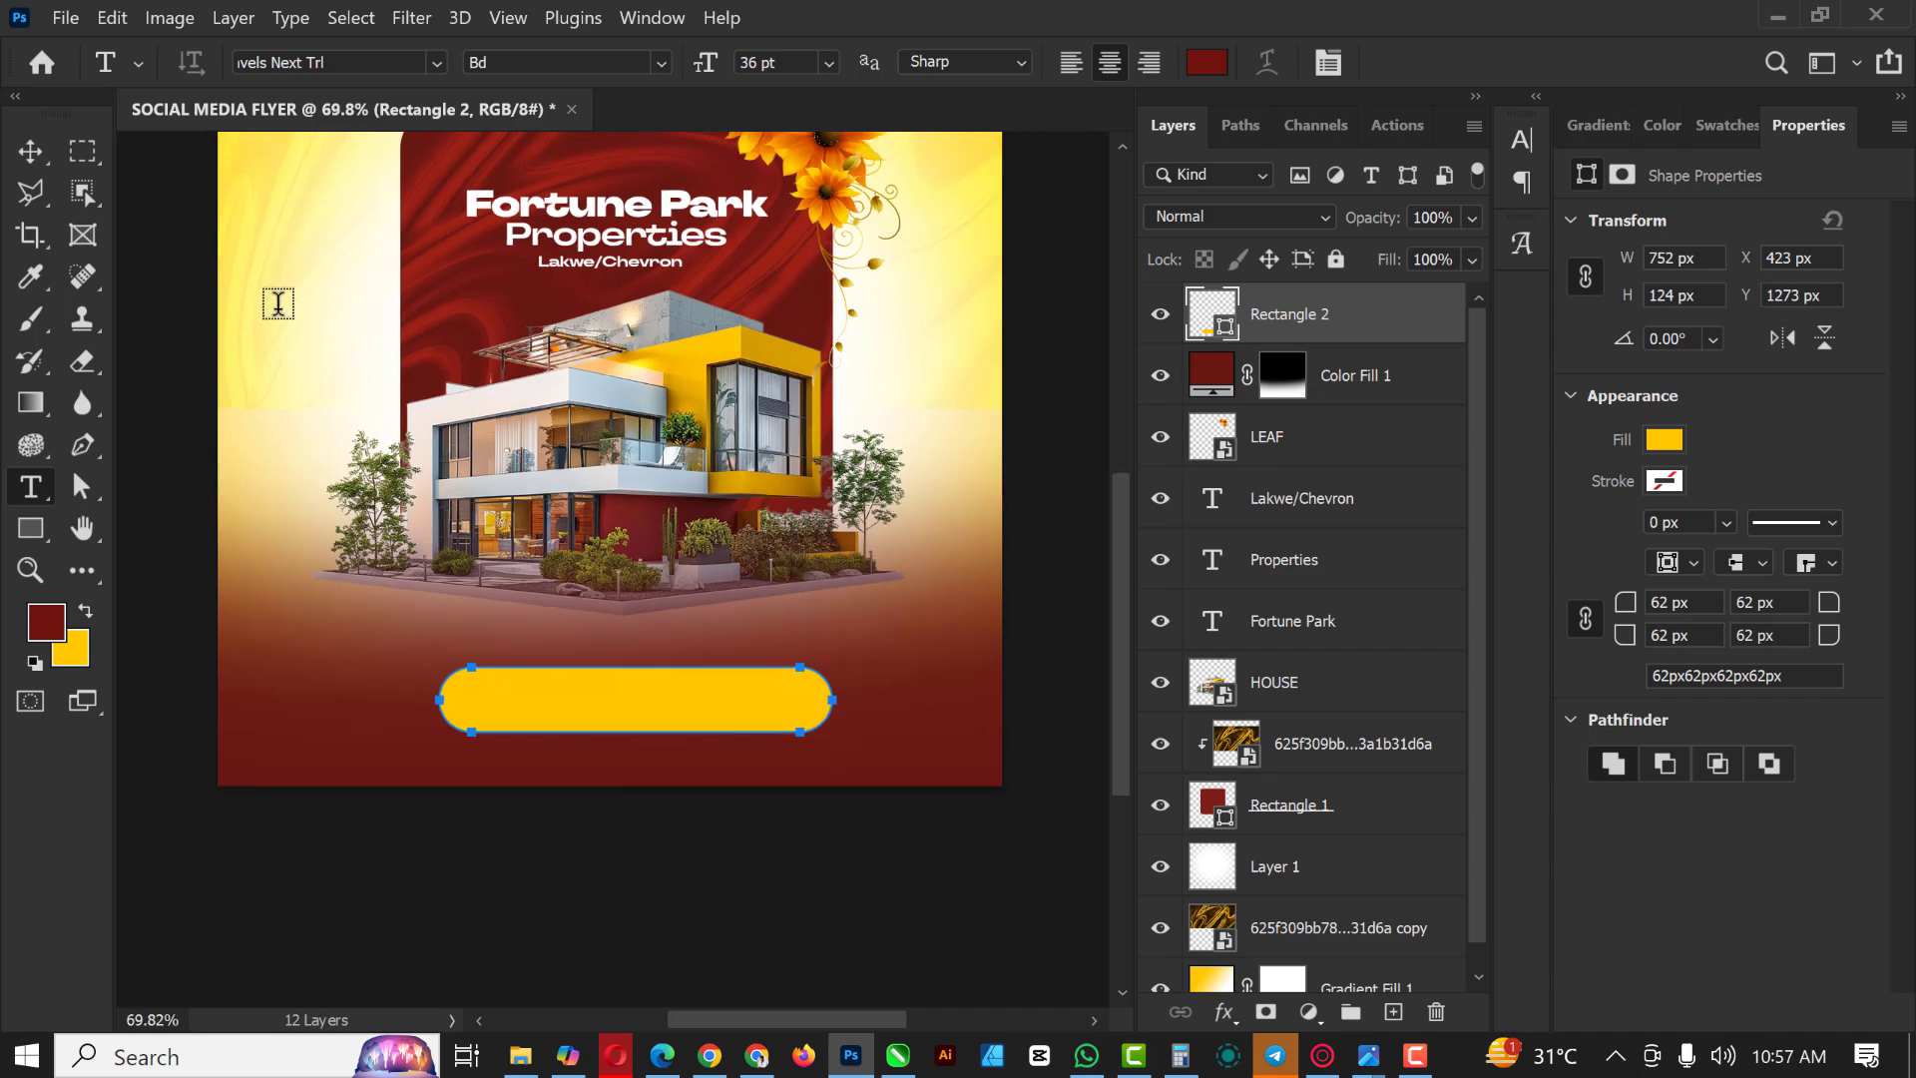
pyautogui.click(278, 303)
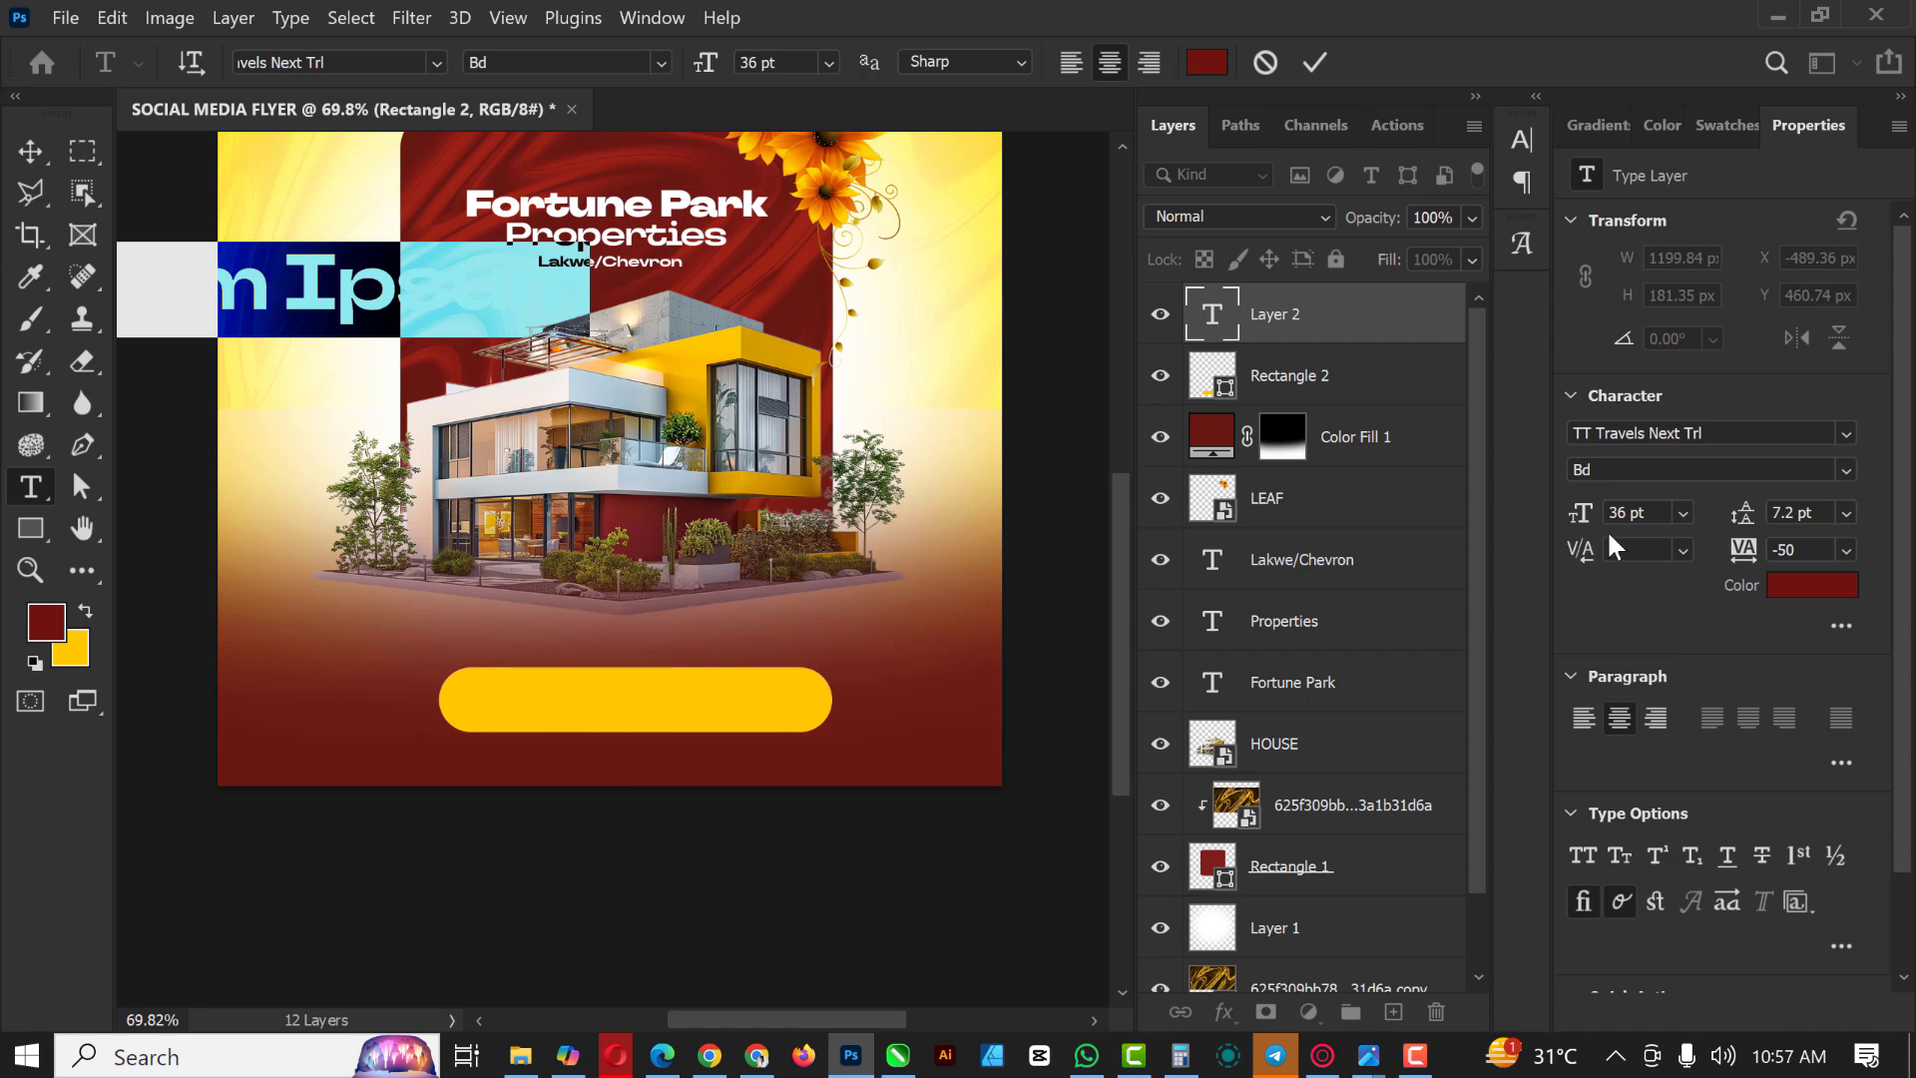
pyautogui.click(1683, 513)
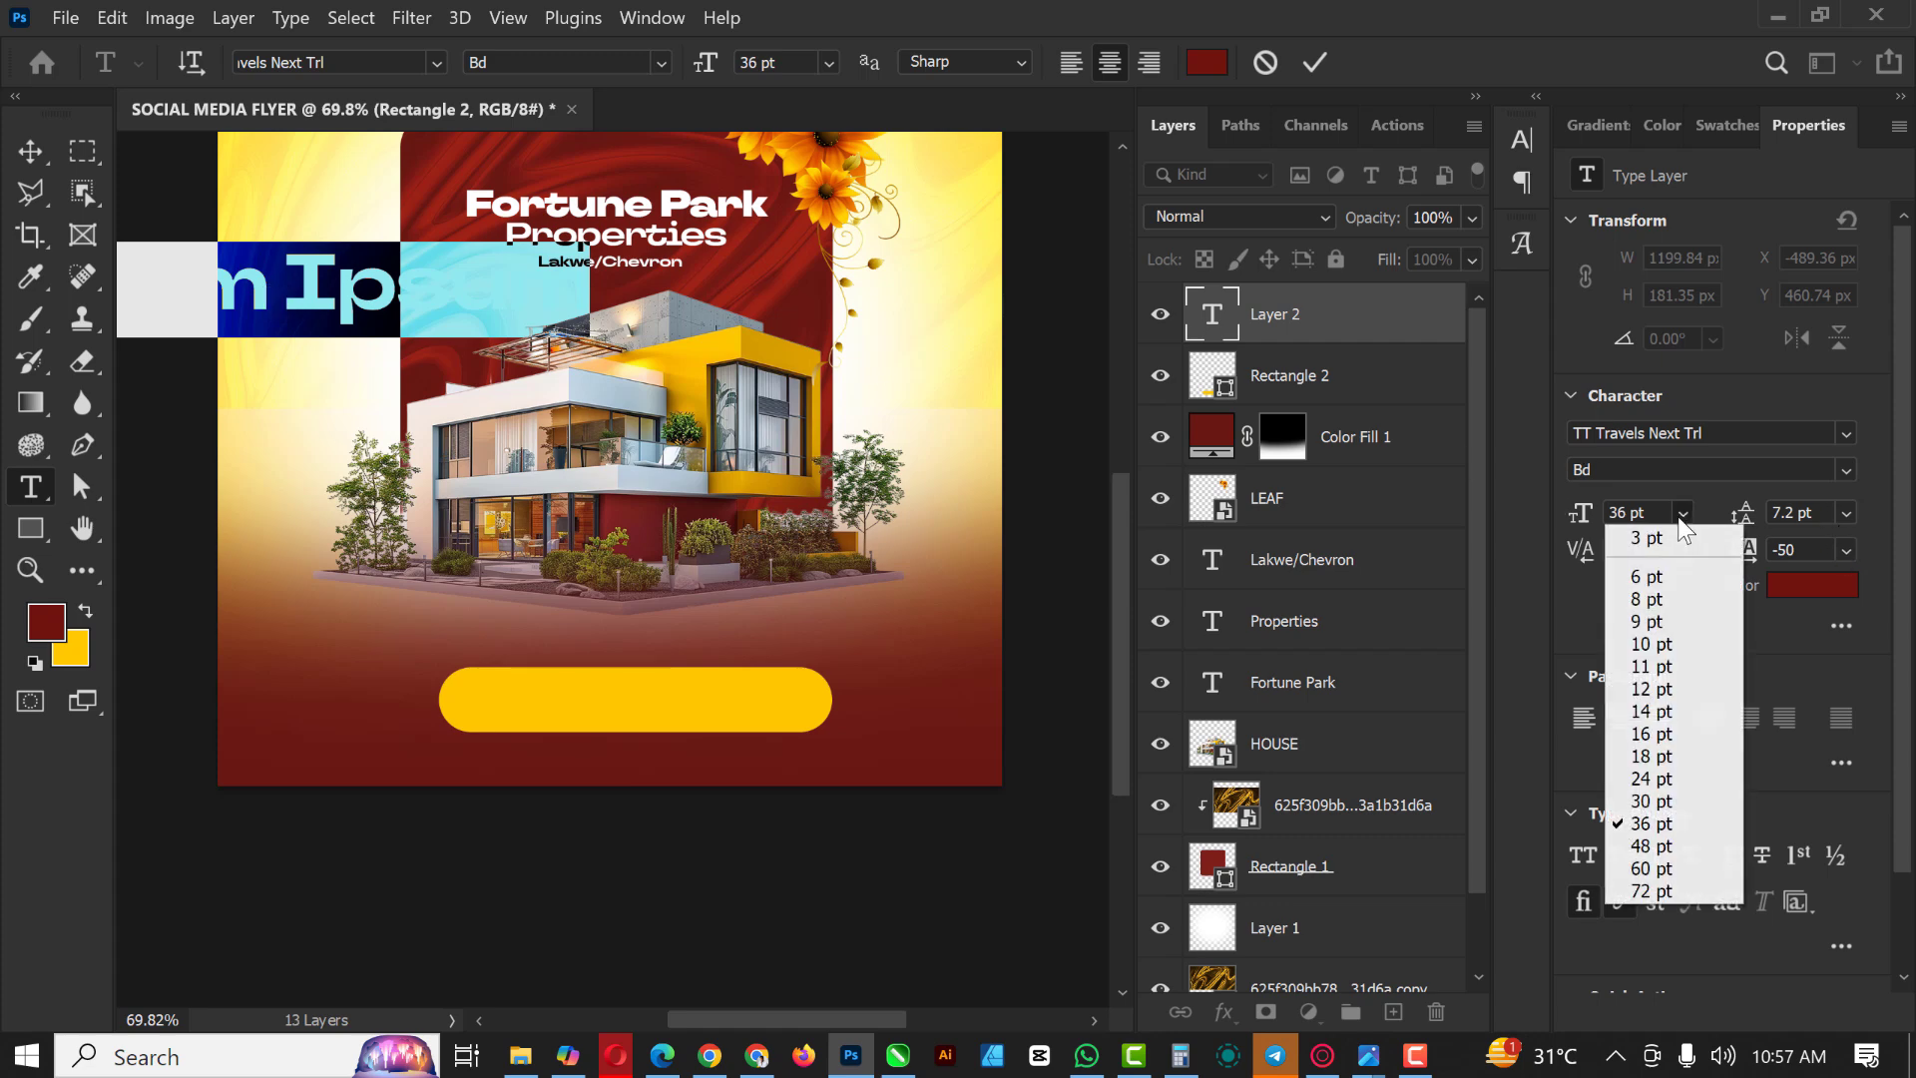
pyautogui.click(1661, 598)
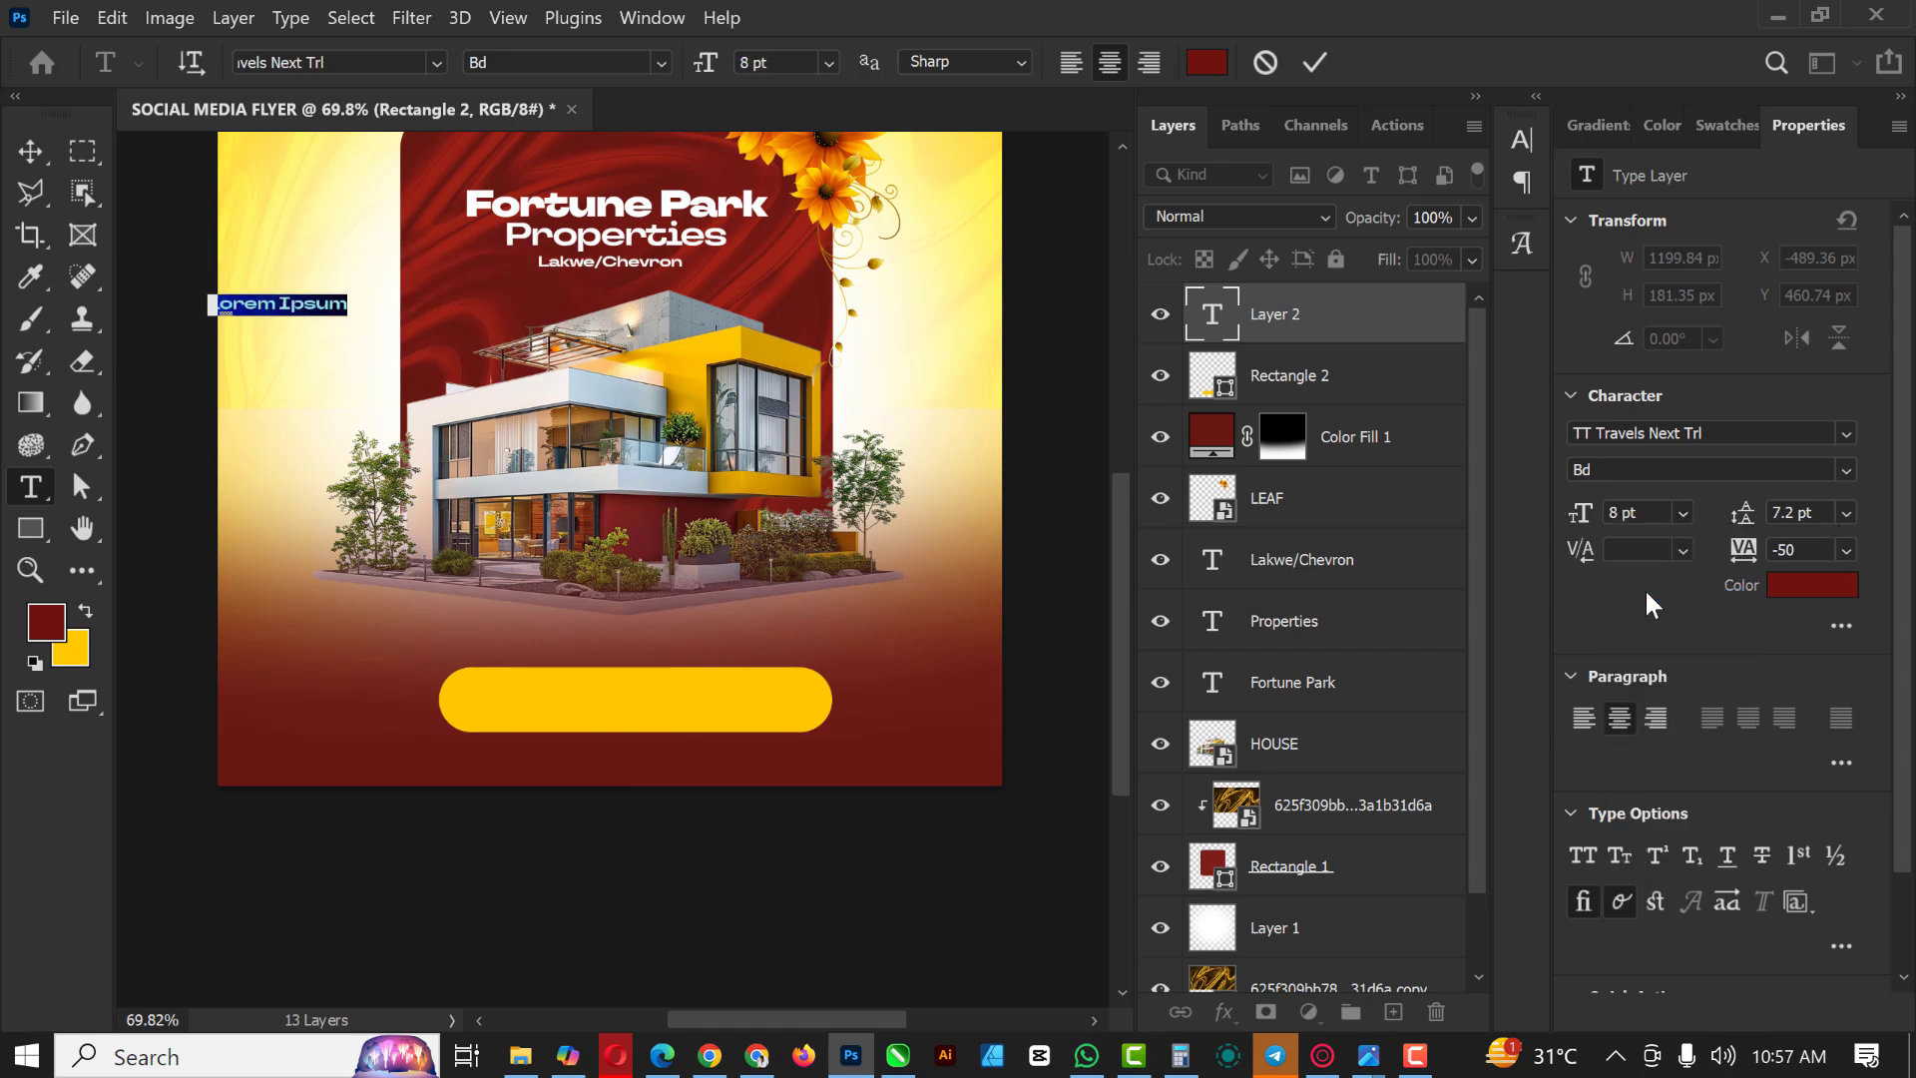
pyautogui.scroll(1, 296, 307)
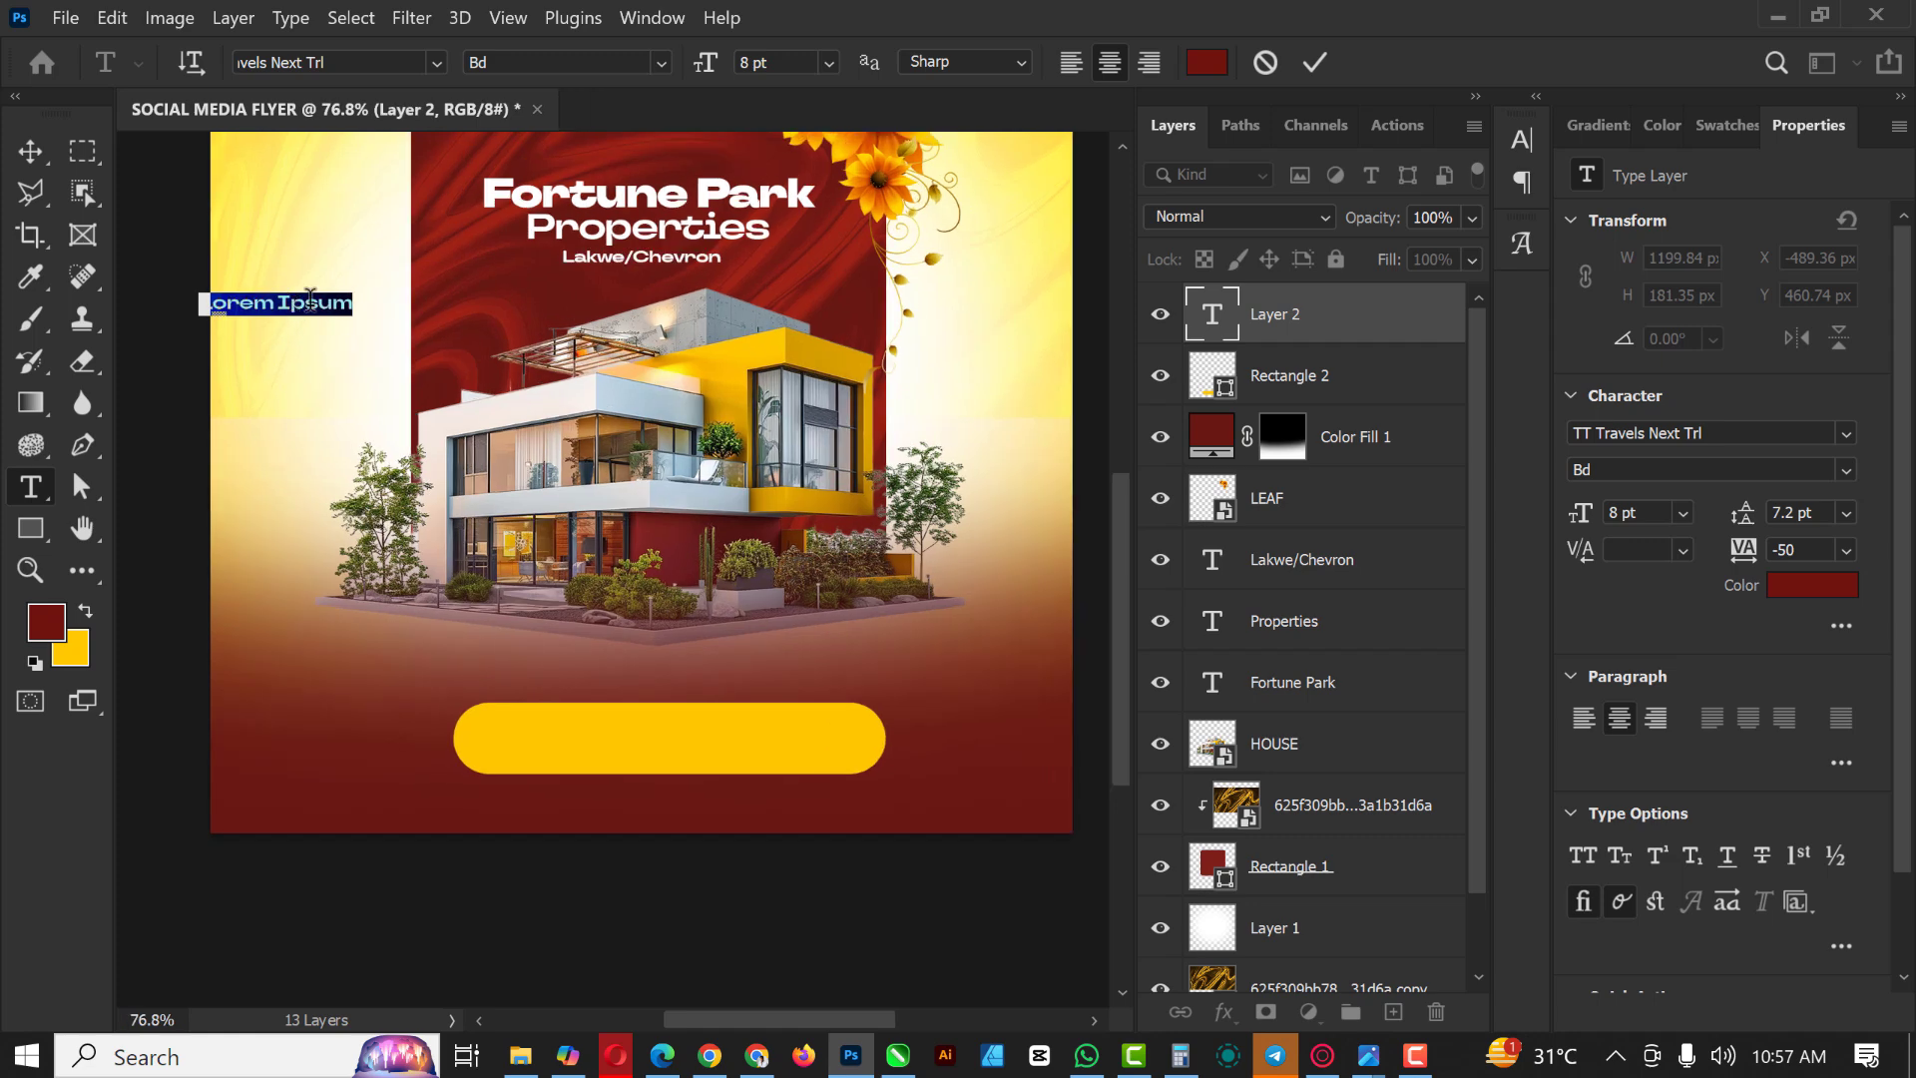
pyautogui.write('Redefining')
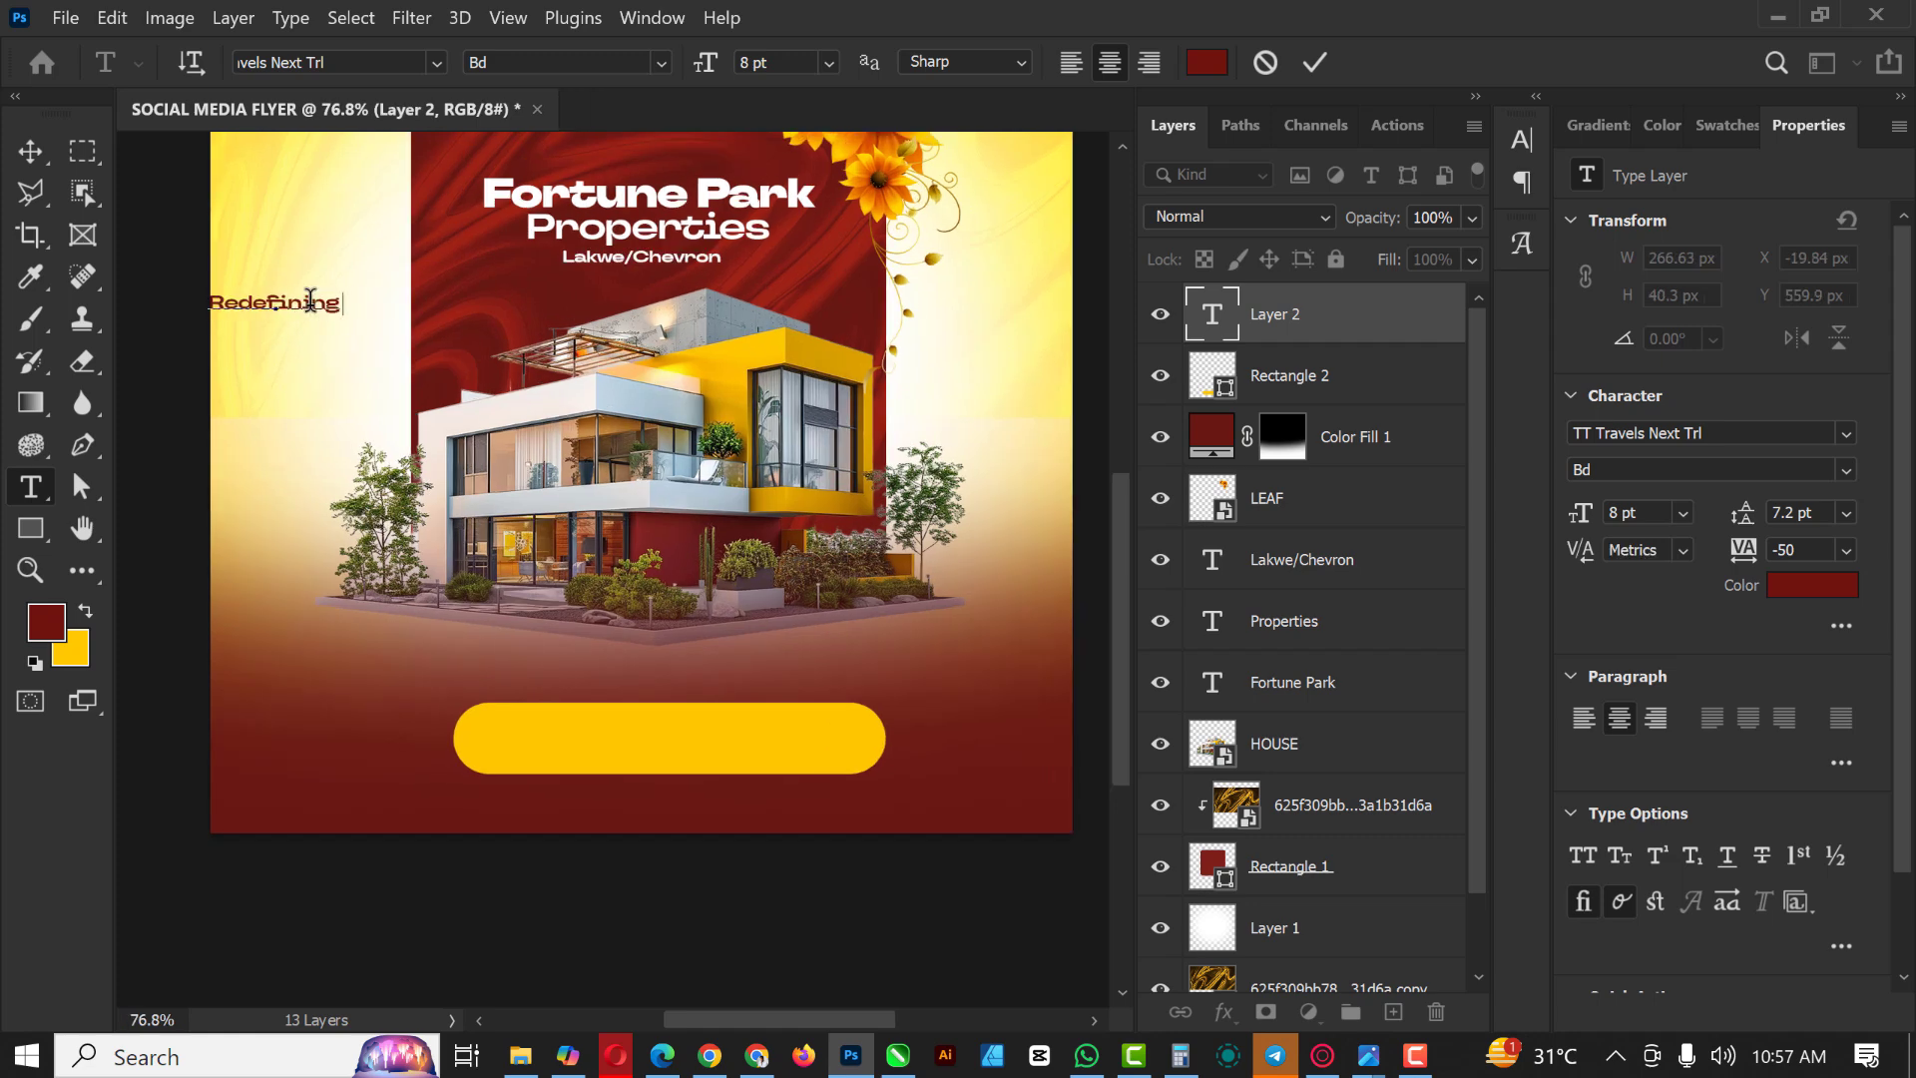
pyautogui.write(' luxu')
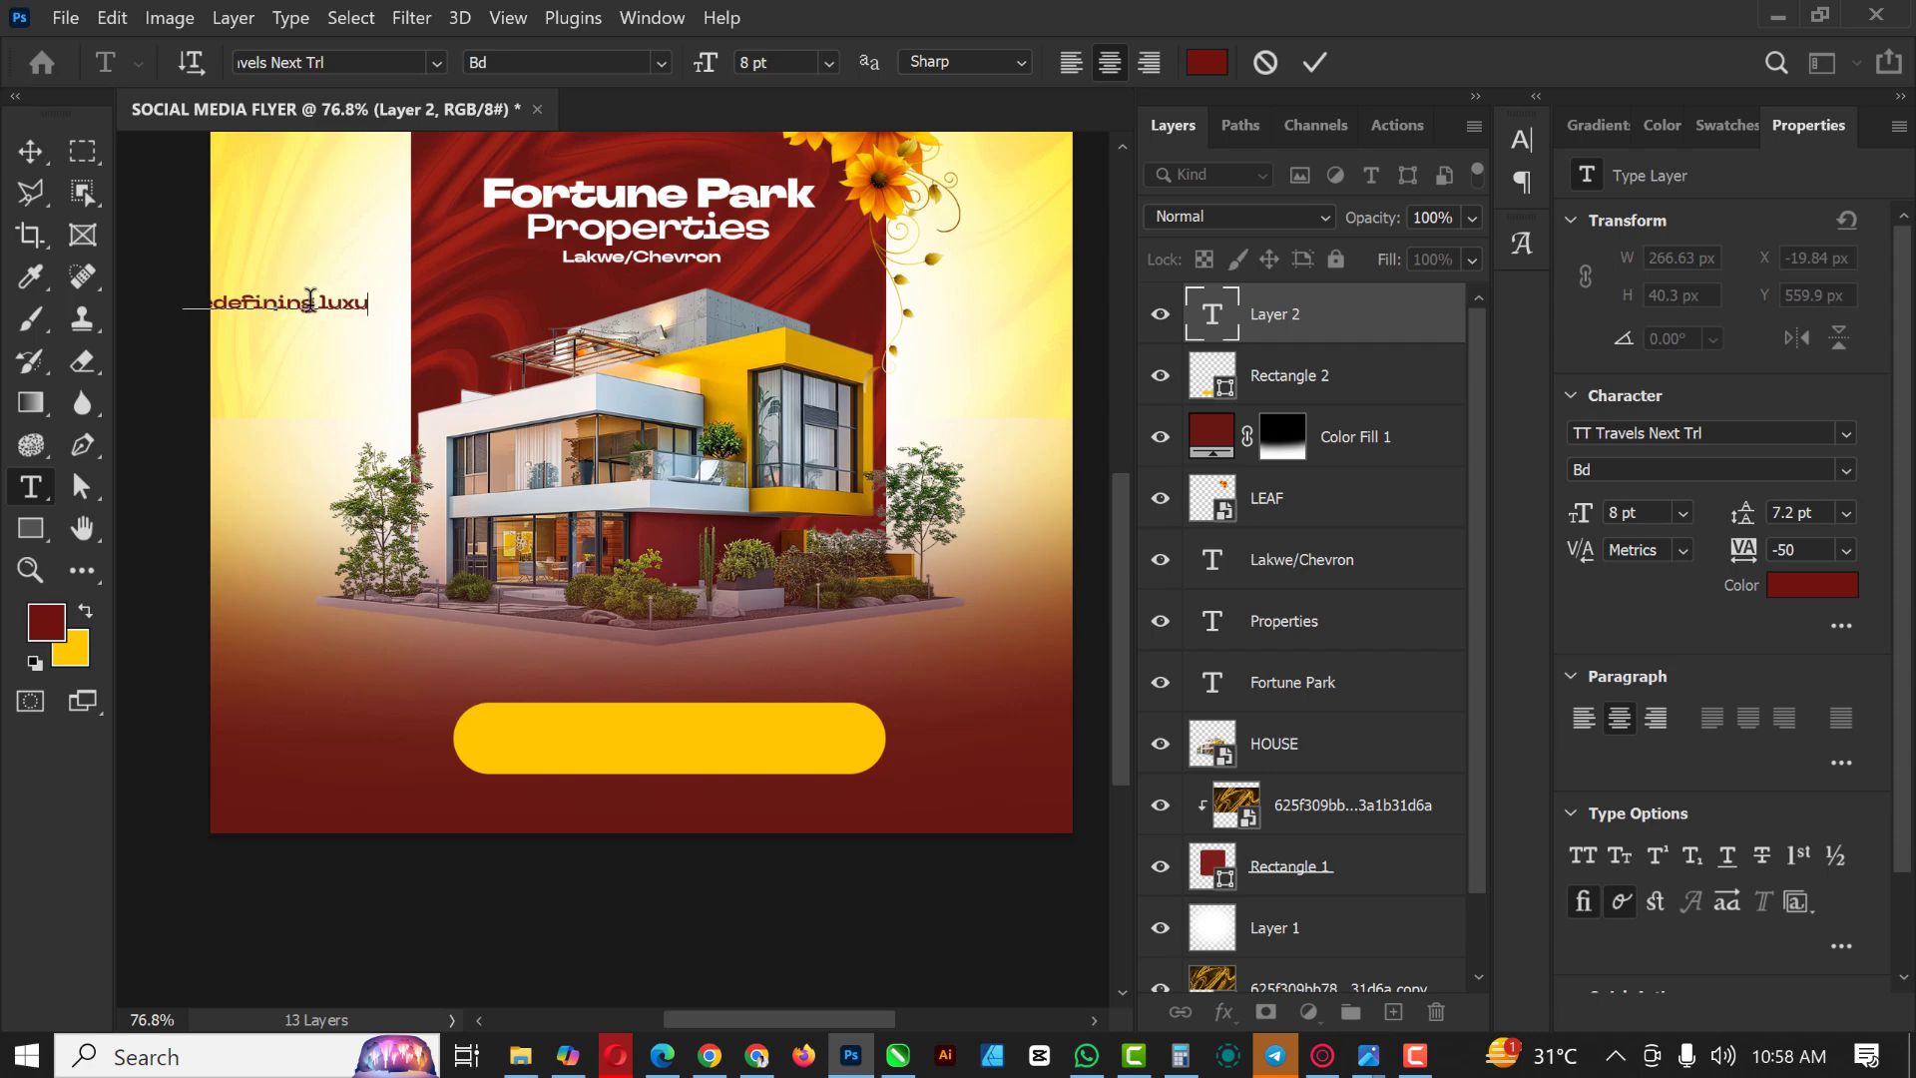
pyautogui.write('ry in real estate')
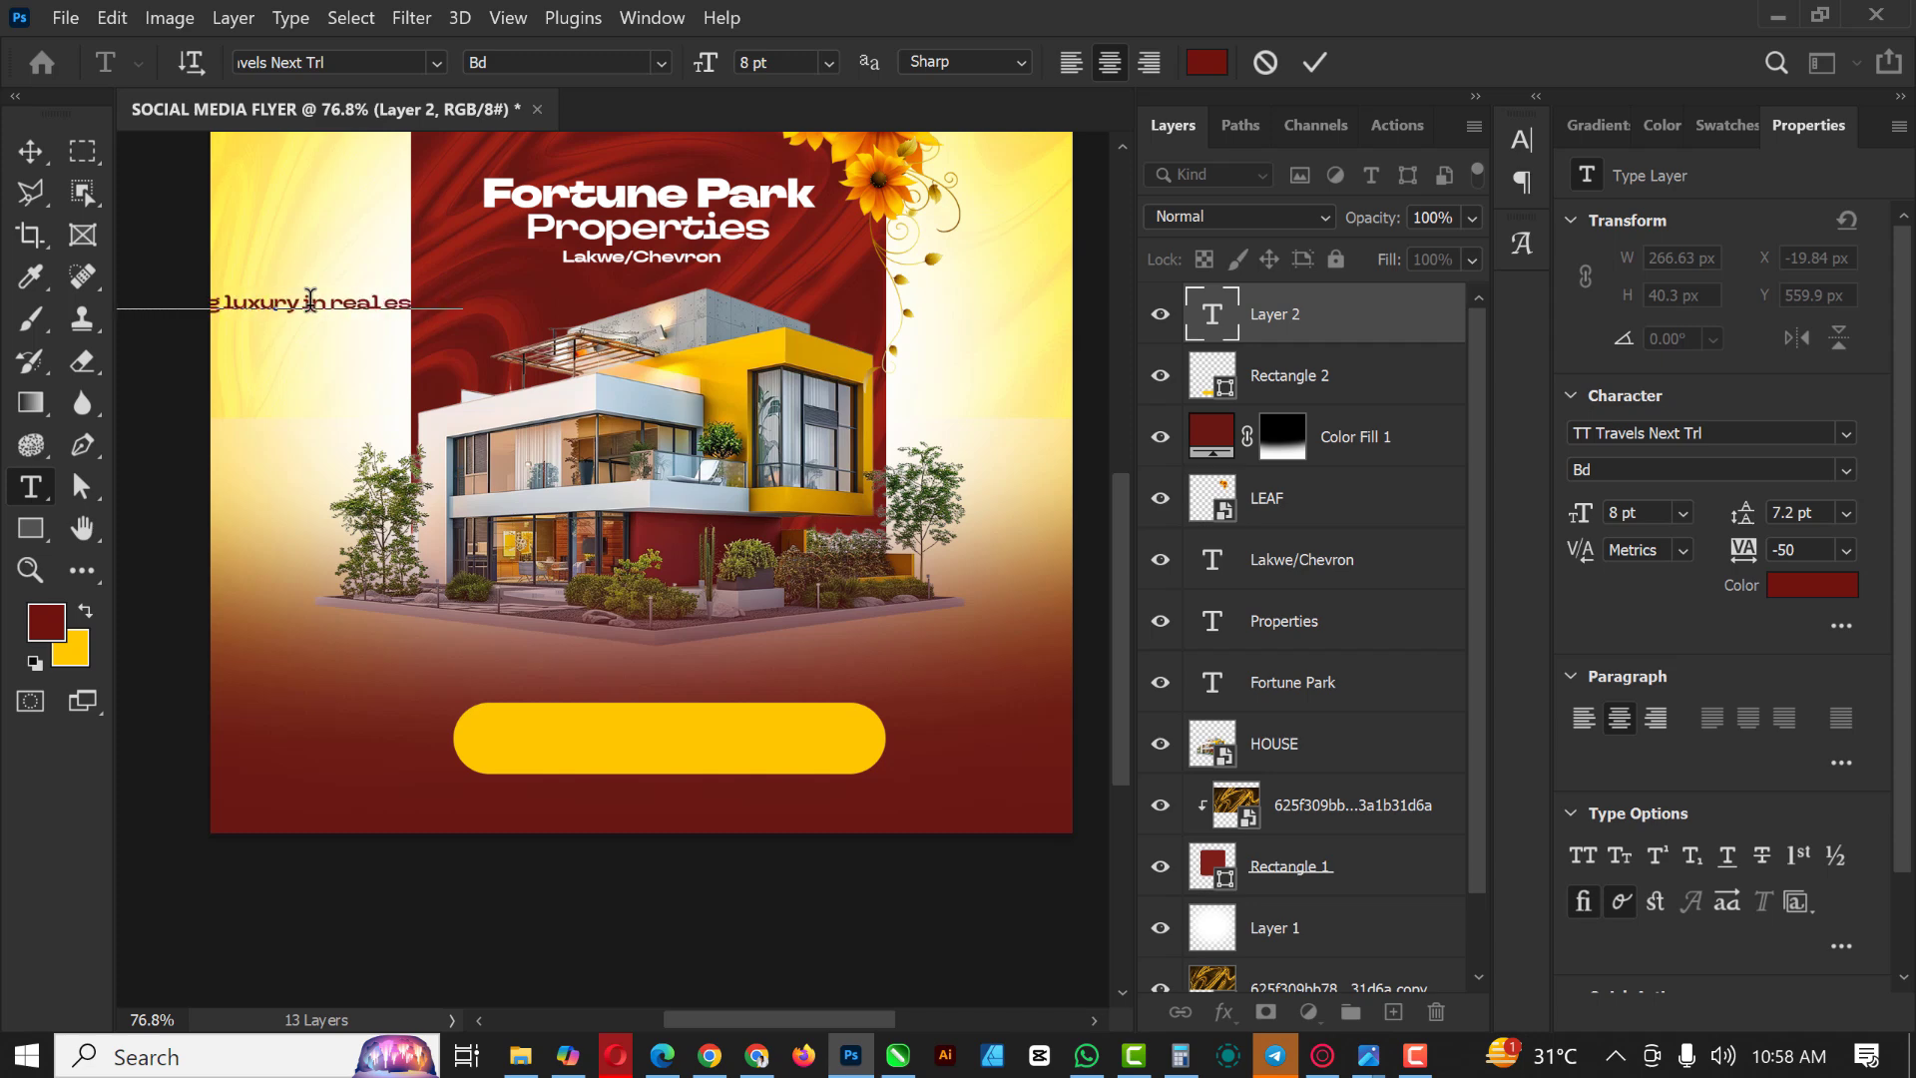
# Step: Move the tagline text onto the yellow pill bar below the house
pyautogui.click(30, 151)
pyautogui.moveTo(291, 310); pyautogui.dragTo(681, 747)
pyautogui.scroll(3, 680, 746)
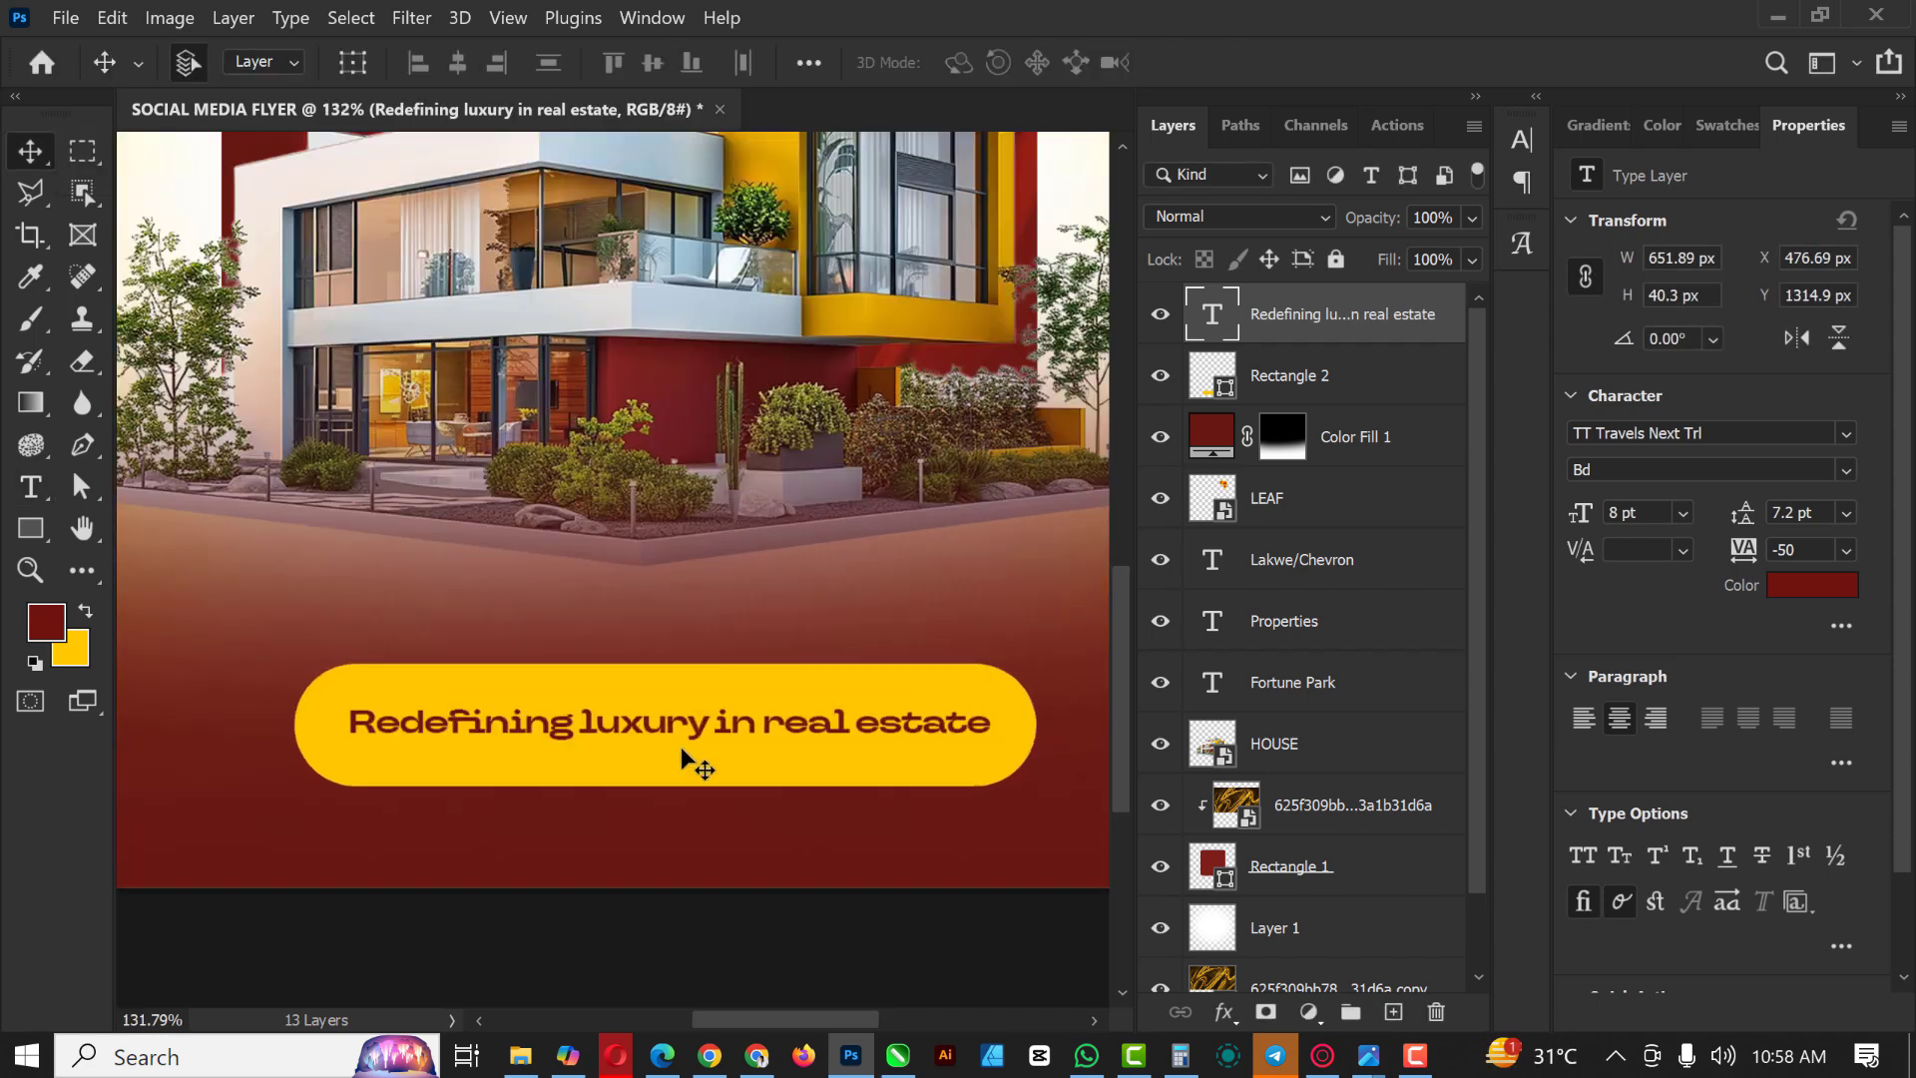
# Step: Reduce the yellow pill's height to 97 px from both its upper and lower edges, keeping its 752 px width
pyautogui.click(703, 687)
pyautogui.hotkey('ctrl', 't')
pyautogui.moveTo(665, 659); pyautogui.dragTo(674, 682)
pyautogui.moveTo(666, 785); pyautogui.dragTo(666, 771)
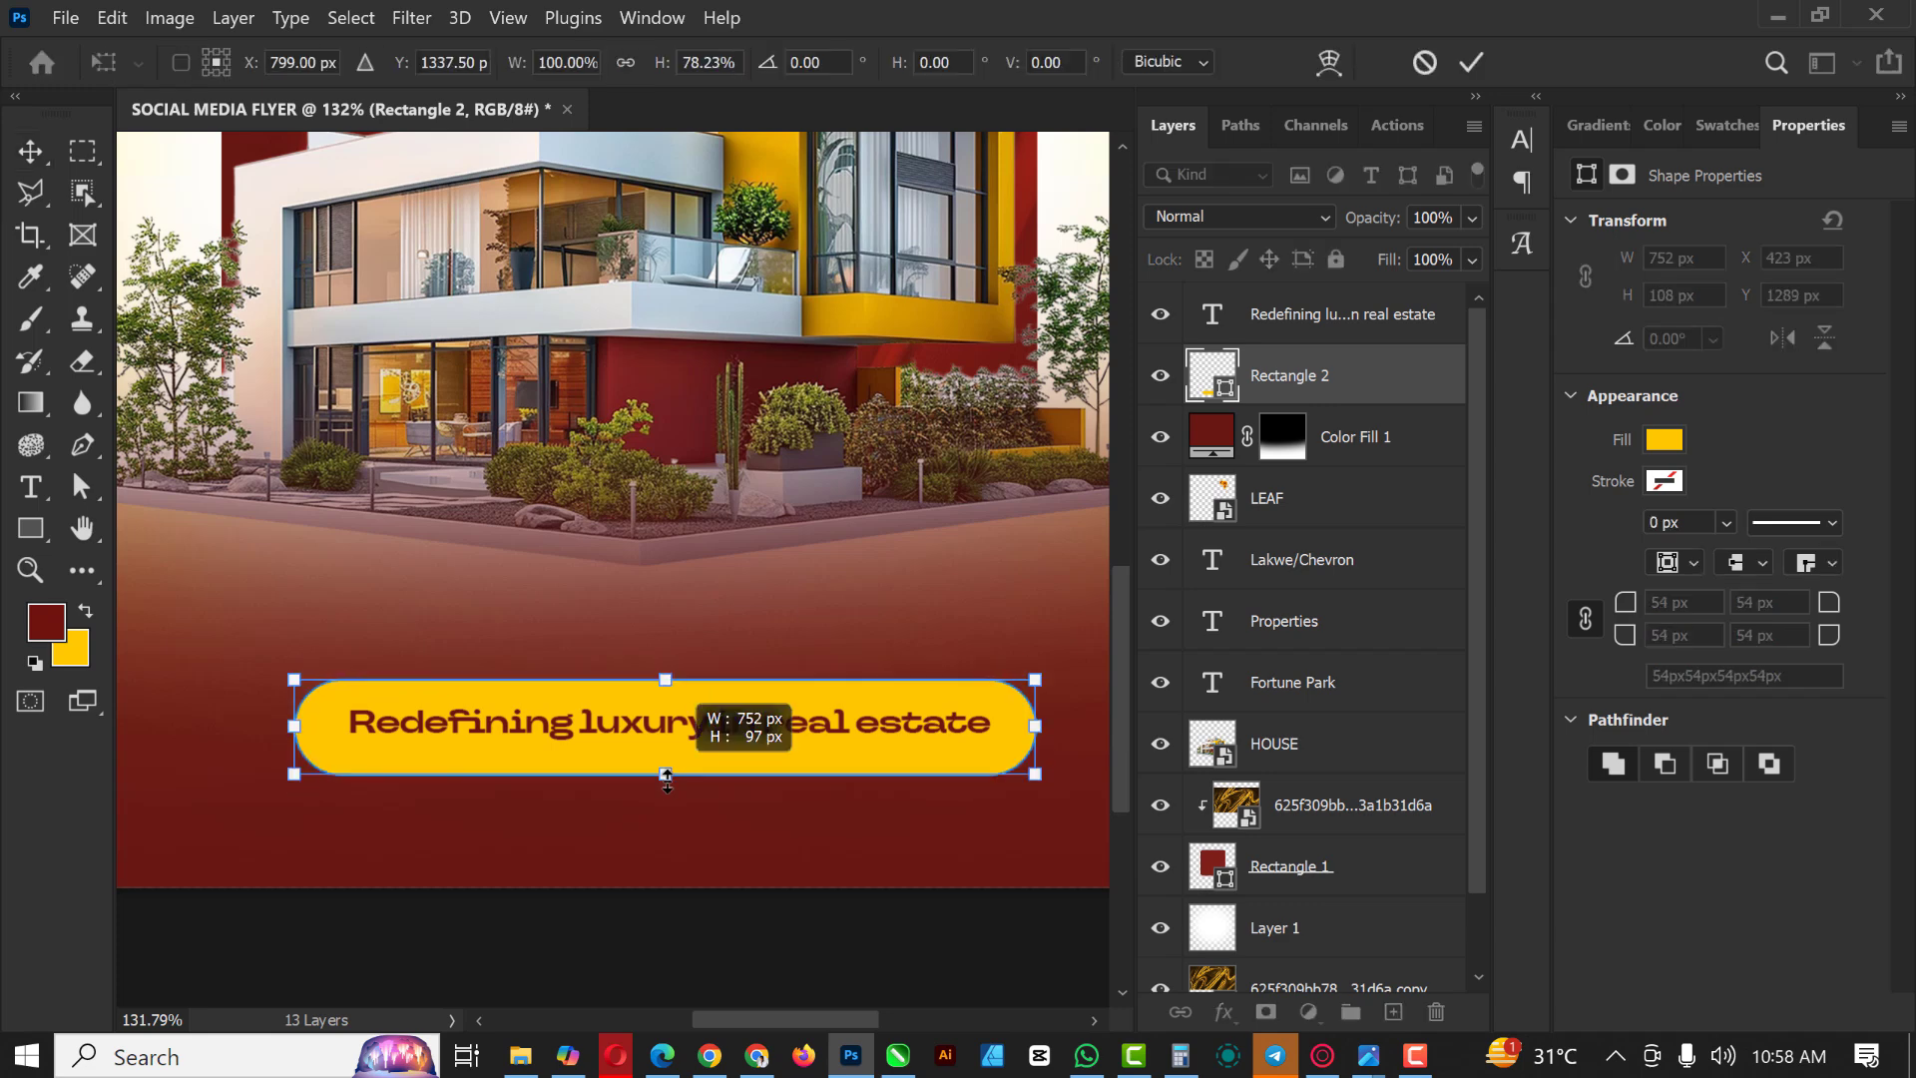
pyautogui.press('Return')
pyautogui.scroll(-2, 719, 727)
pyautogui.scroll(3, 778, 726)
# Step: Scale the tagline text down proportionally to about 611 px wide, 7.5 pt, keeping it inside the pill
pyautogui.keyDown('ctrl'); pyautogui.click(774, 713); pyautogui.keyUp('ctrl')
pyautogui.hotkey('ctrl', 't')
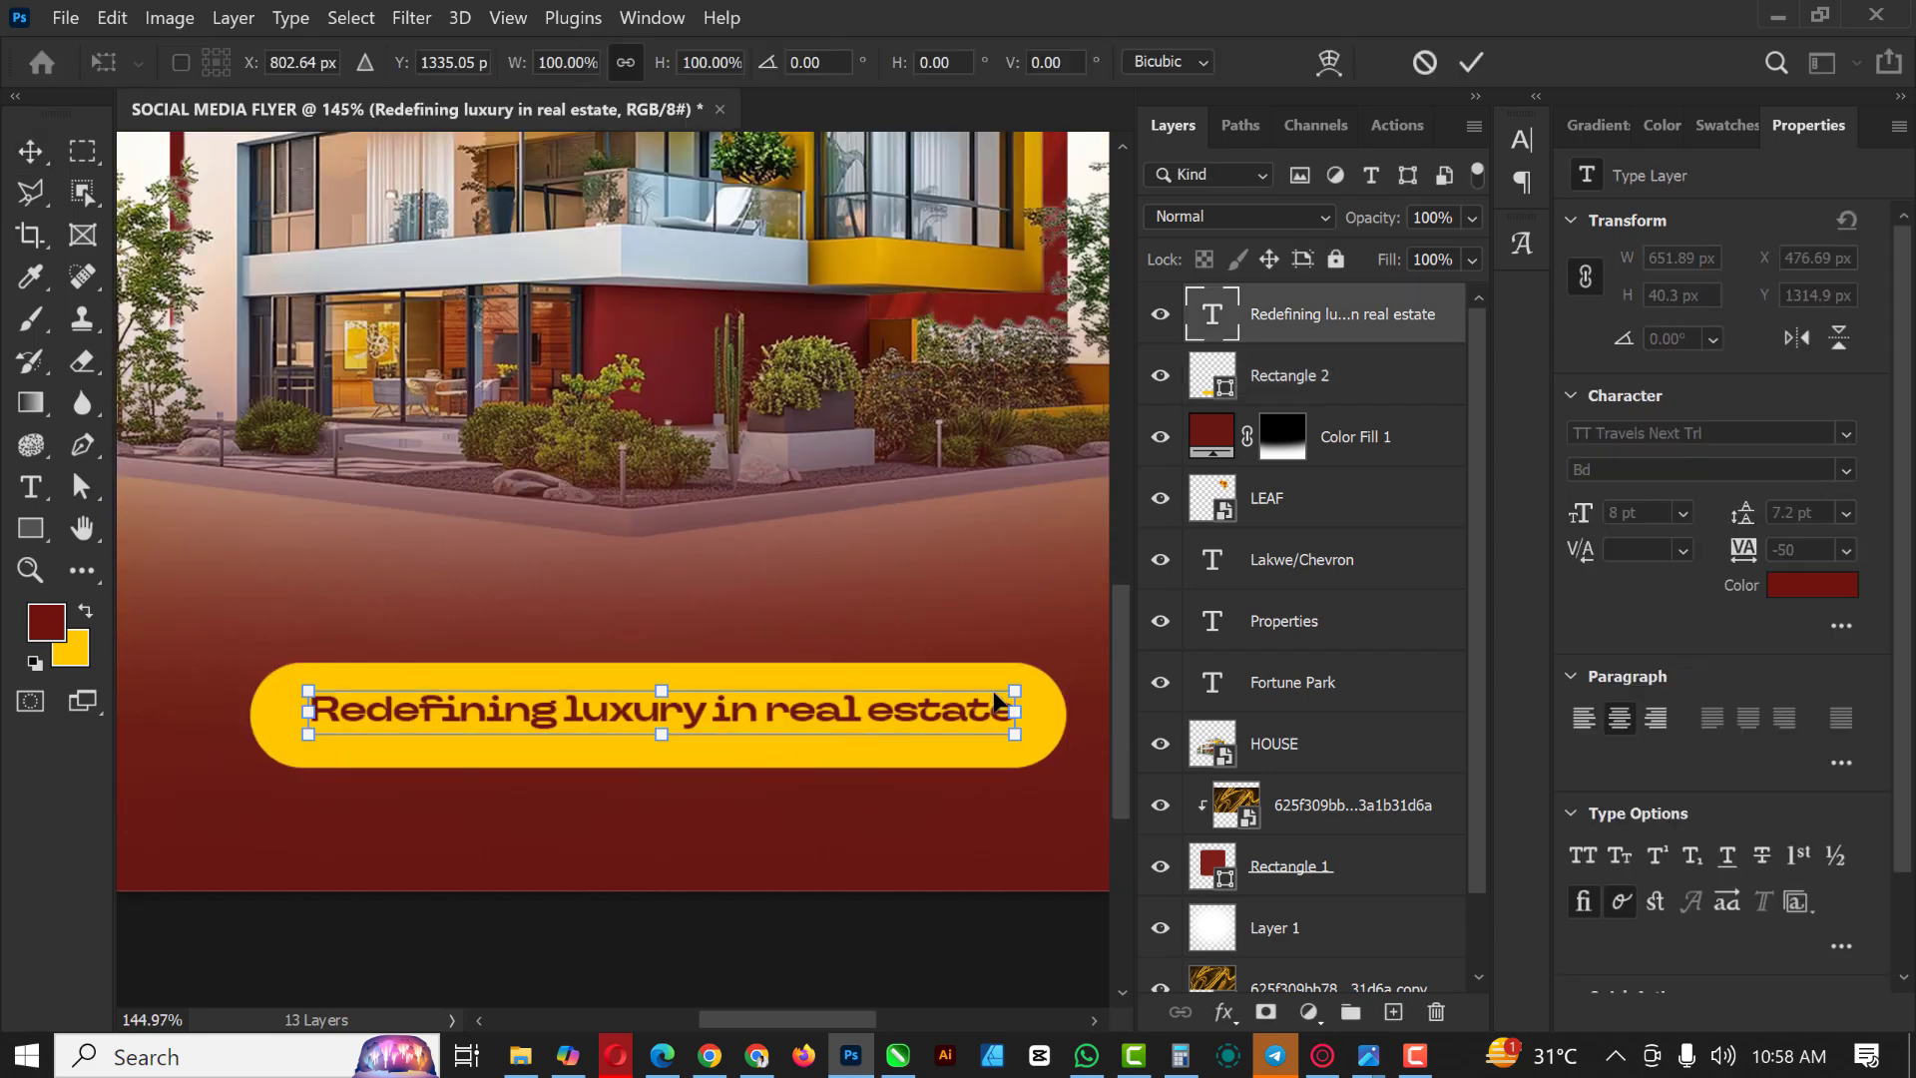
pyautogui.moveTo(1018, 688); pyautogui.dragTo(969, 695)
pyautogui.press('Return')
pyautogui.scroll(-3, 825, 633)
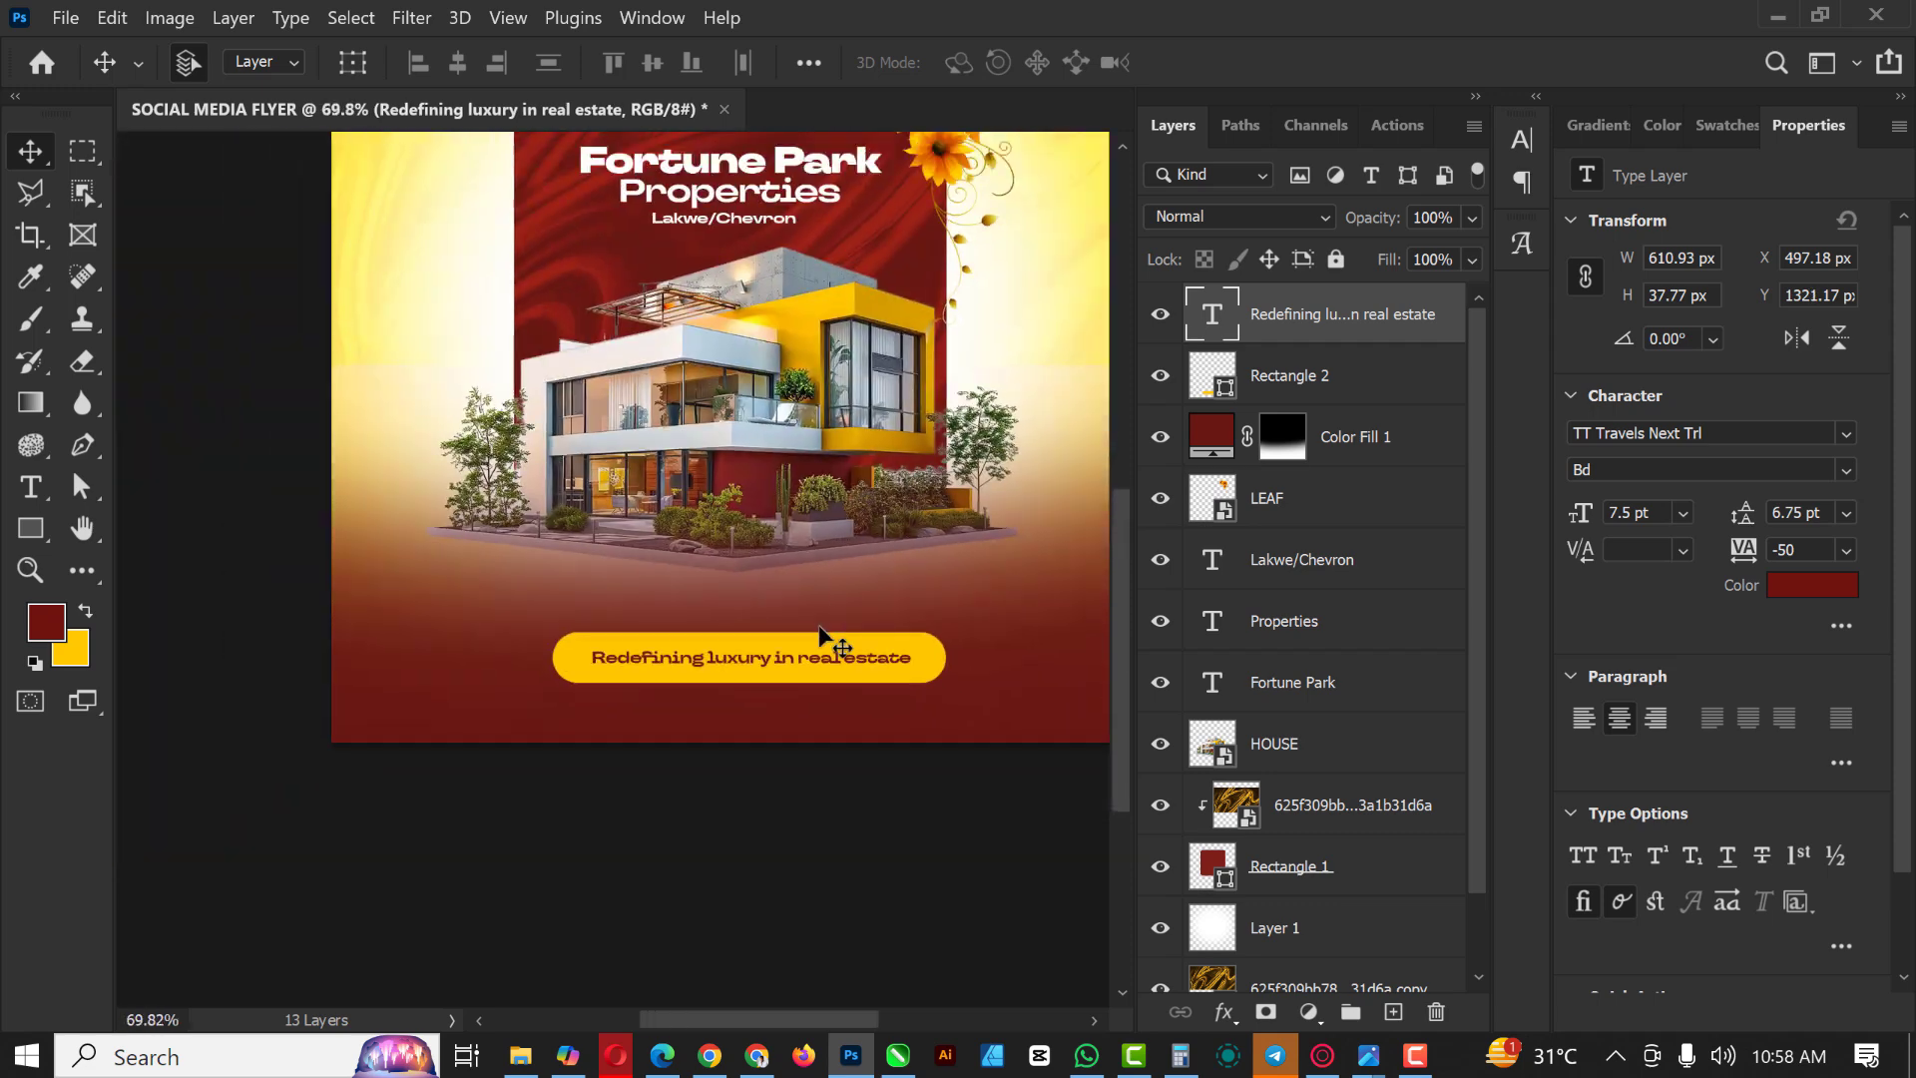
pyautogui.scroll(2, 556, 662)
# Step: Extend the yellow pill toward the left to a width of 873 px, leaving room before the tagline
pyautogui.keyDown('ctrl'); pyautogui.click(556, 663); pyautogui.keyUp('ctrl')
pyautogui.hotkey('ctrl', 't')
pyautogui.moveTo(544, 656); pyautogui.dragTo(457, 656)
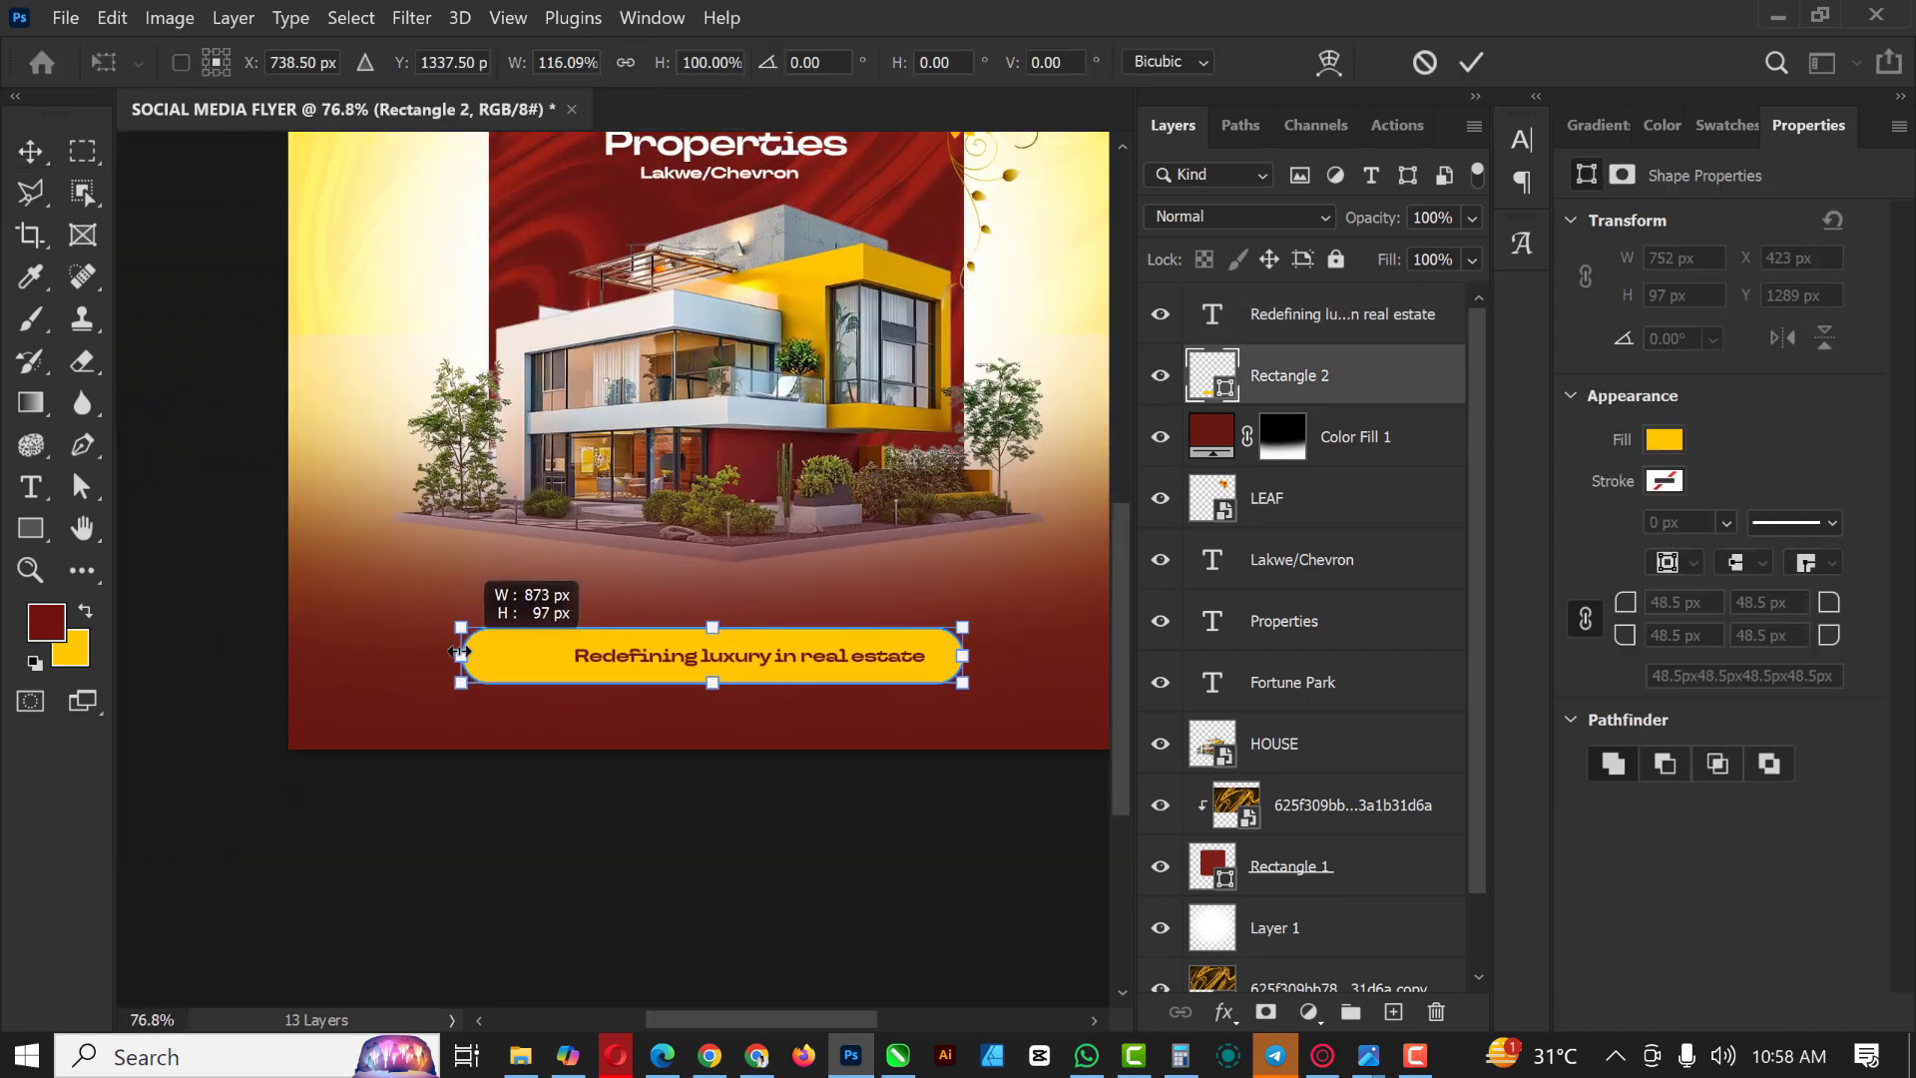
pyautogui.press('Return')
pyautogui.scroll(-2, 670, 562)
pyautogui.scroll(2, 670, 563)
# Step: Move the pill and its tagline together 10 px to the right, placing the pill at X 332 px
pyautogui.keyDown('shift'); pyautogui.click(1372, 334); pyautogui.keyUp('shift')
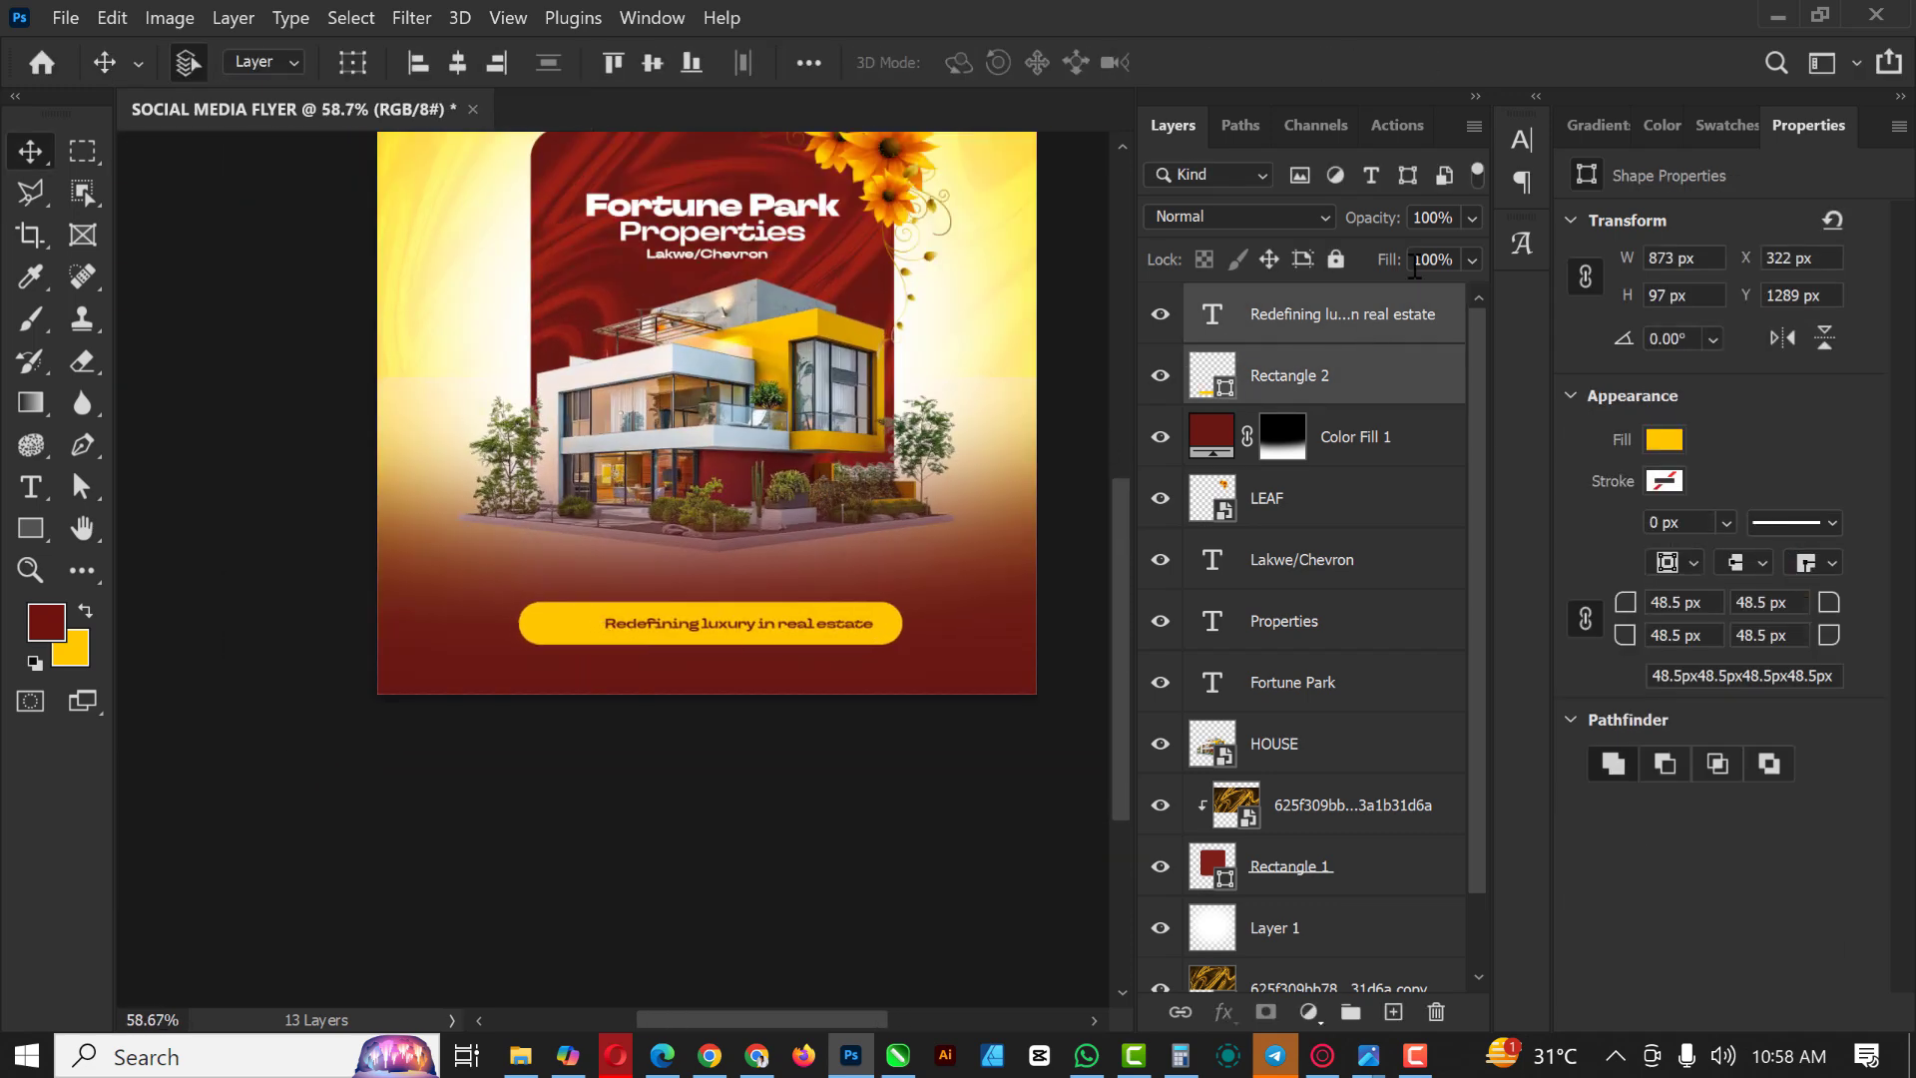
pyautogui.scroll(-1, 609, 439)
pyautogui.moveTo(596, 431); pyautogui.dragTo(609, 431)
pyautogui.scroll(3, 603, 425)
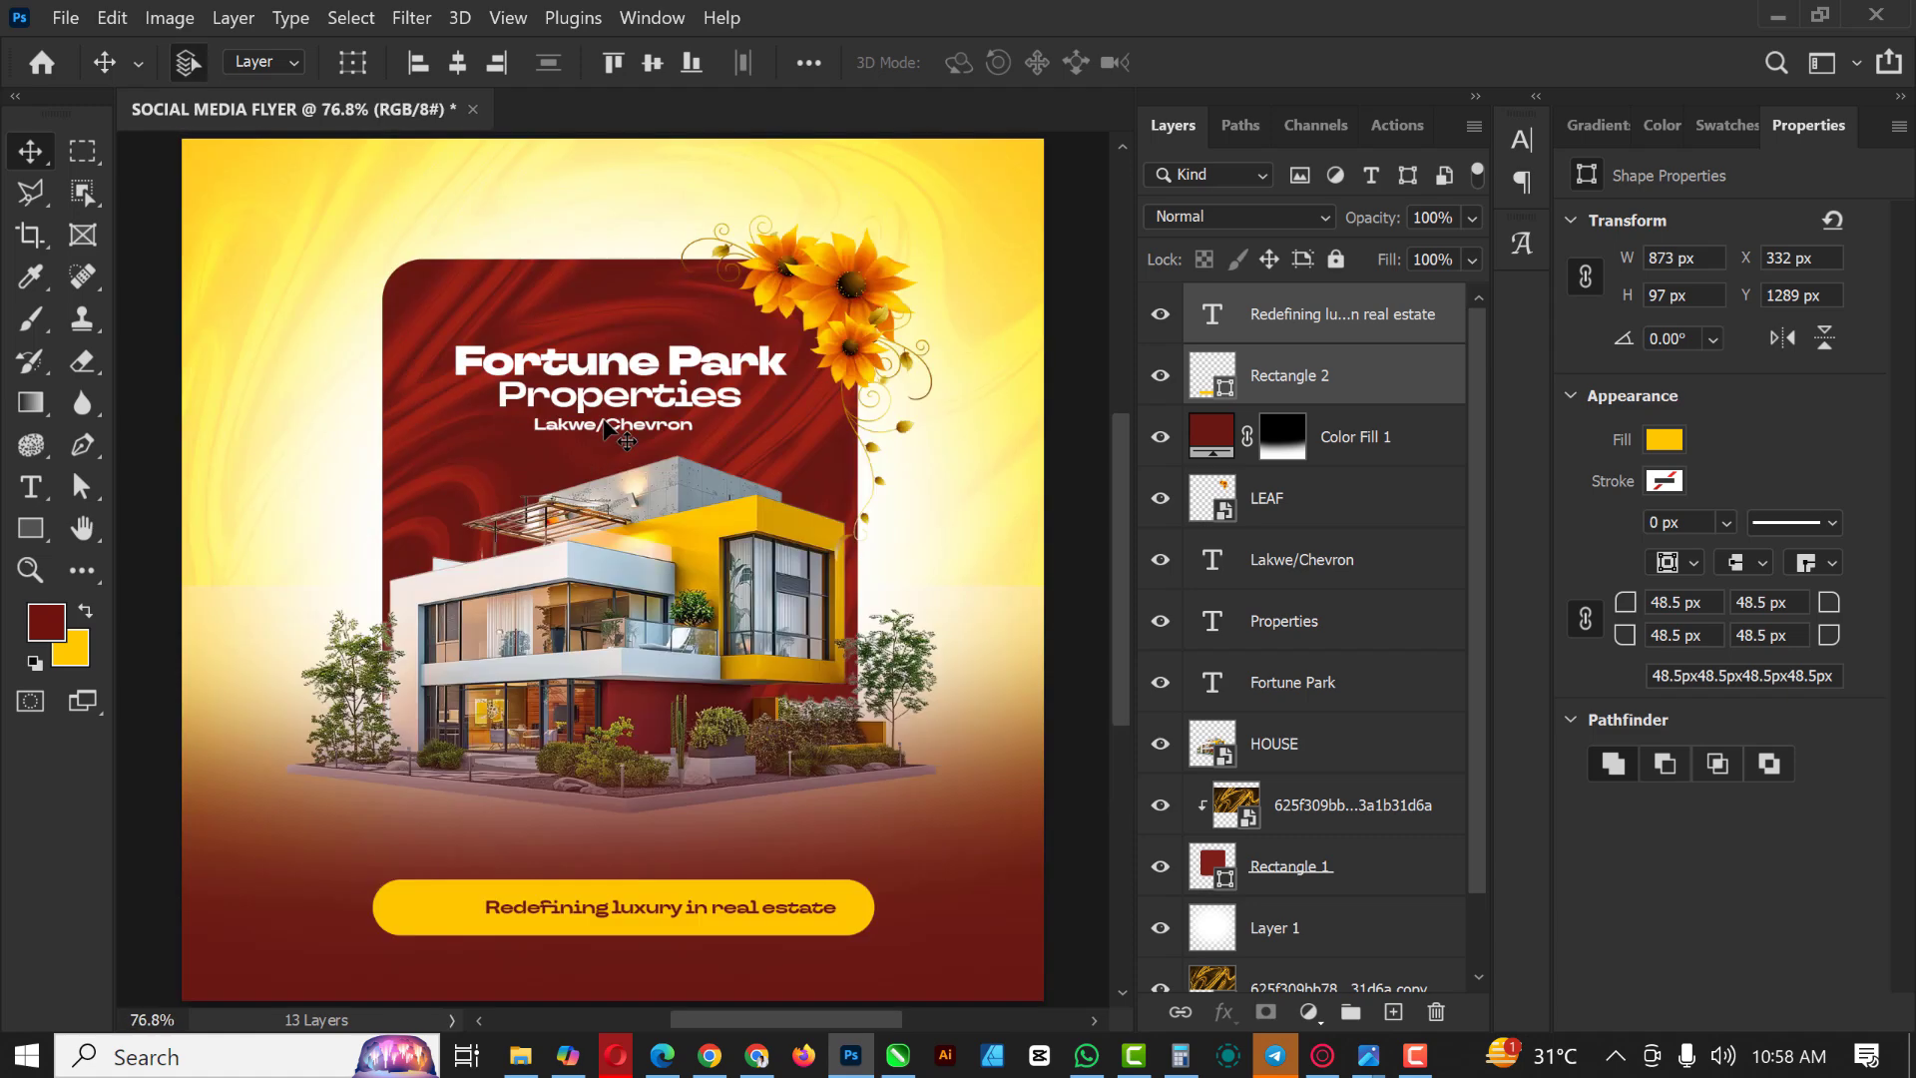
pyautogui.scroll(-1, 620, 344)
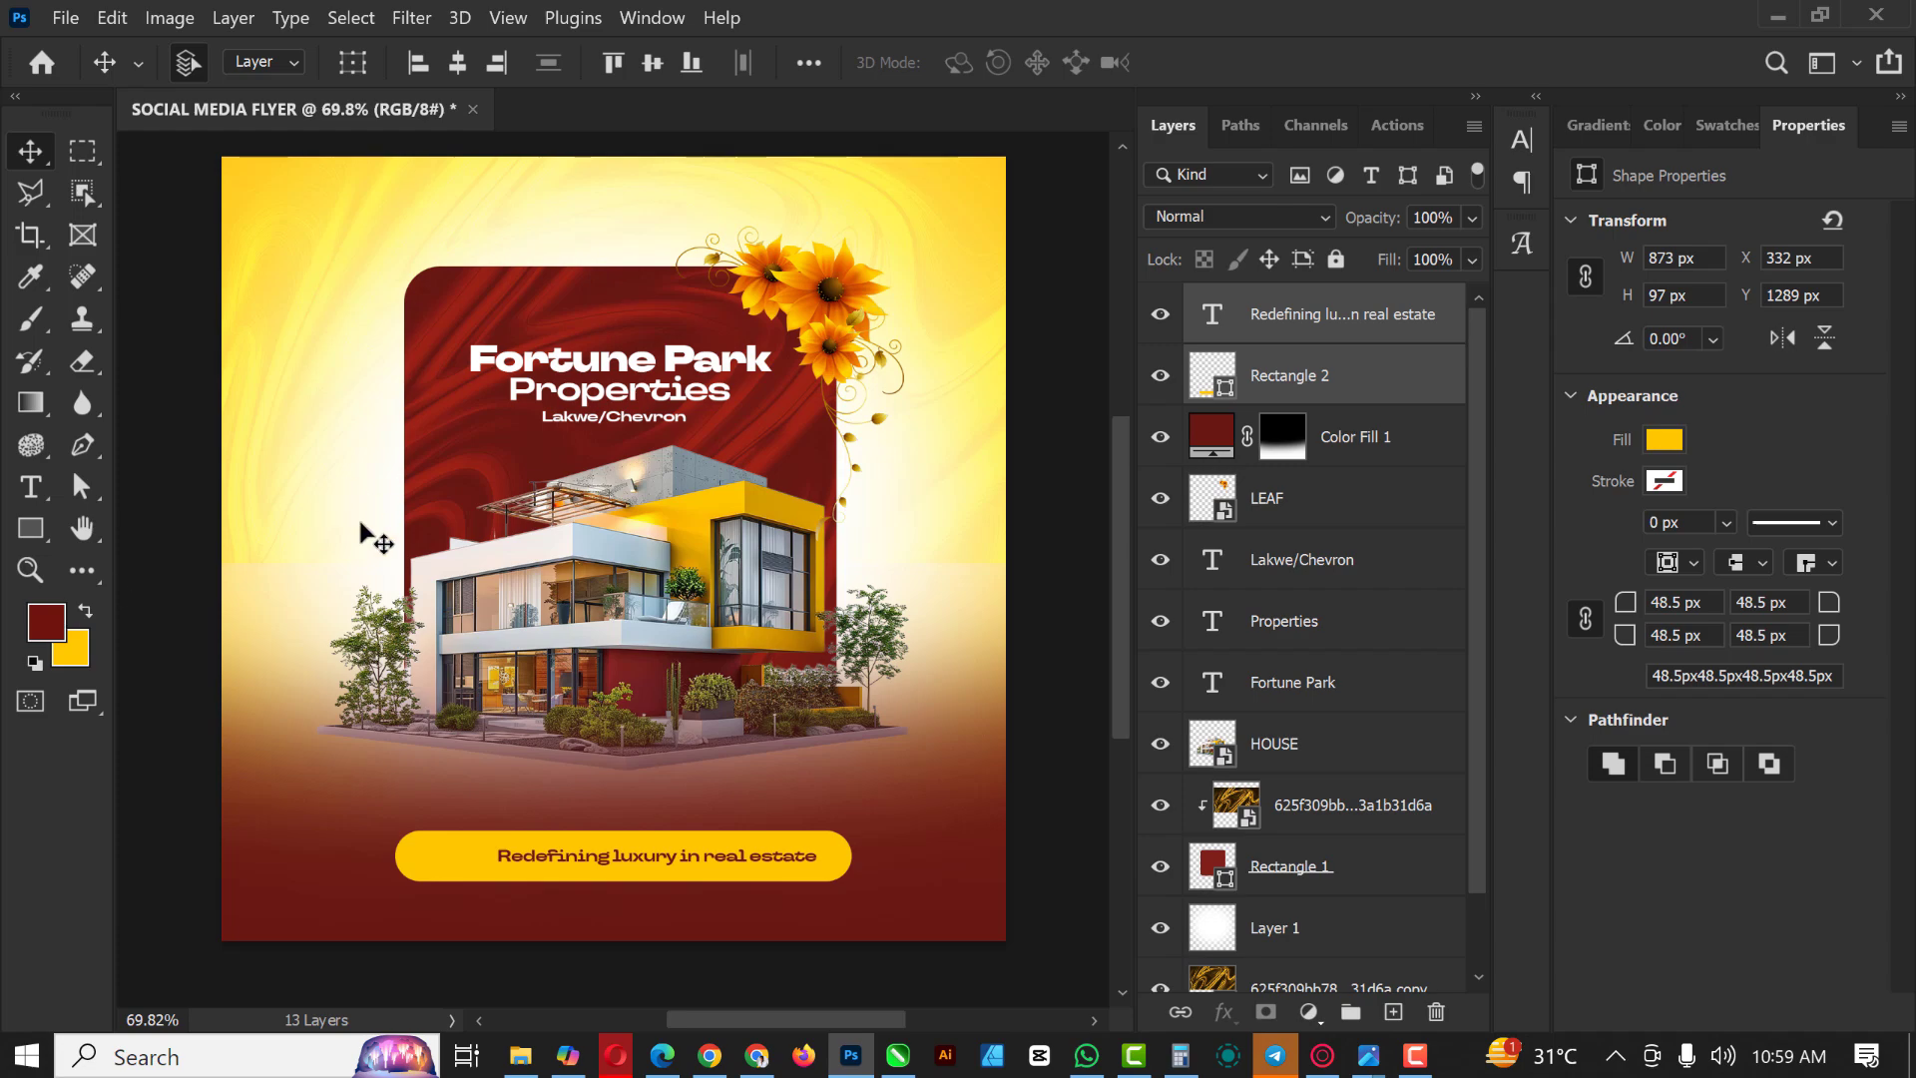
# Step: Place the home-artist Top Quality badge image, scale it to 7.21%, and set it on the pill's left end
pyautogui.click(521, 1056)
pyautogui.moveTo(515, 229); pyautogui.dragTo(451, 866)
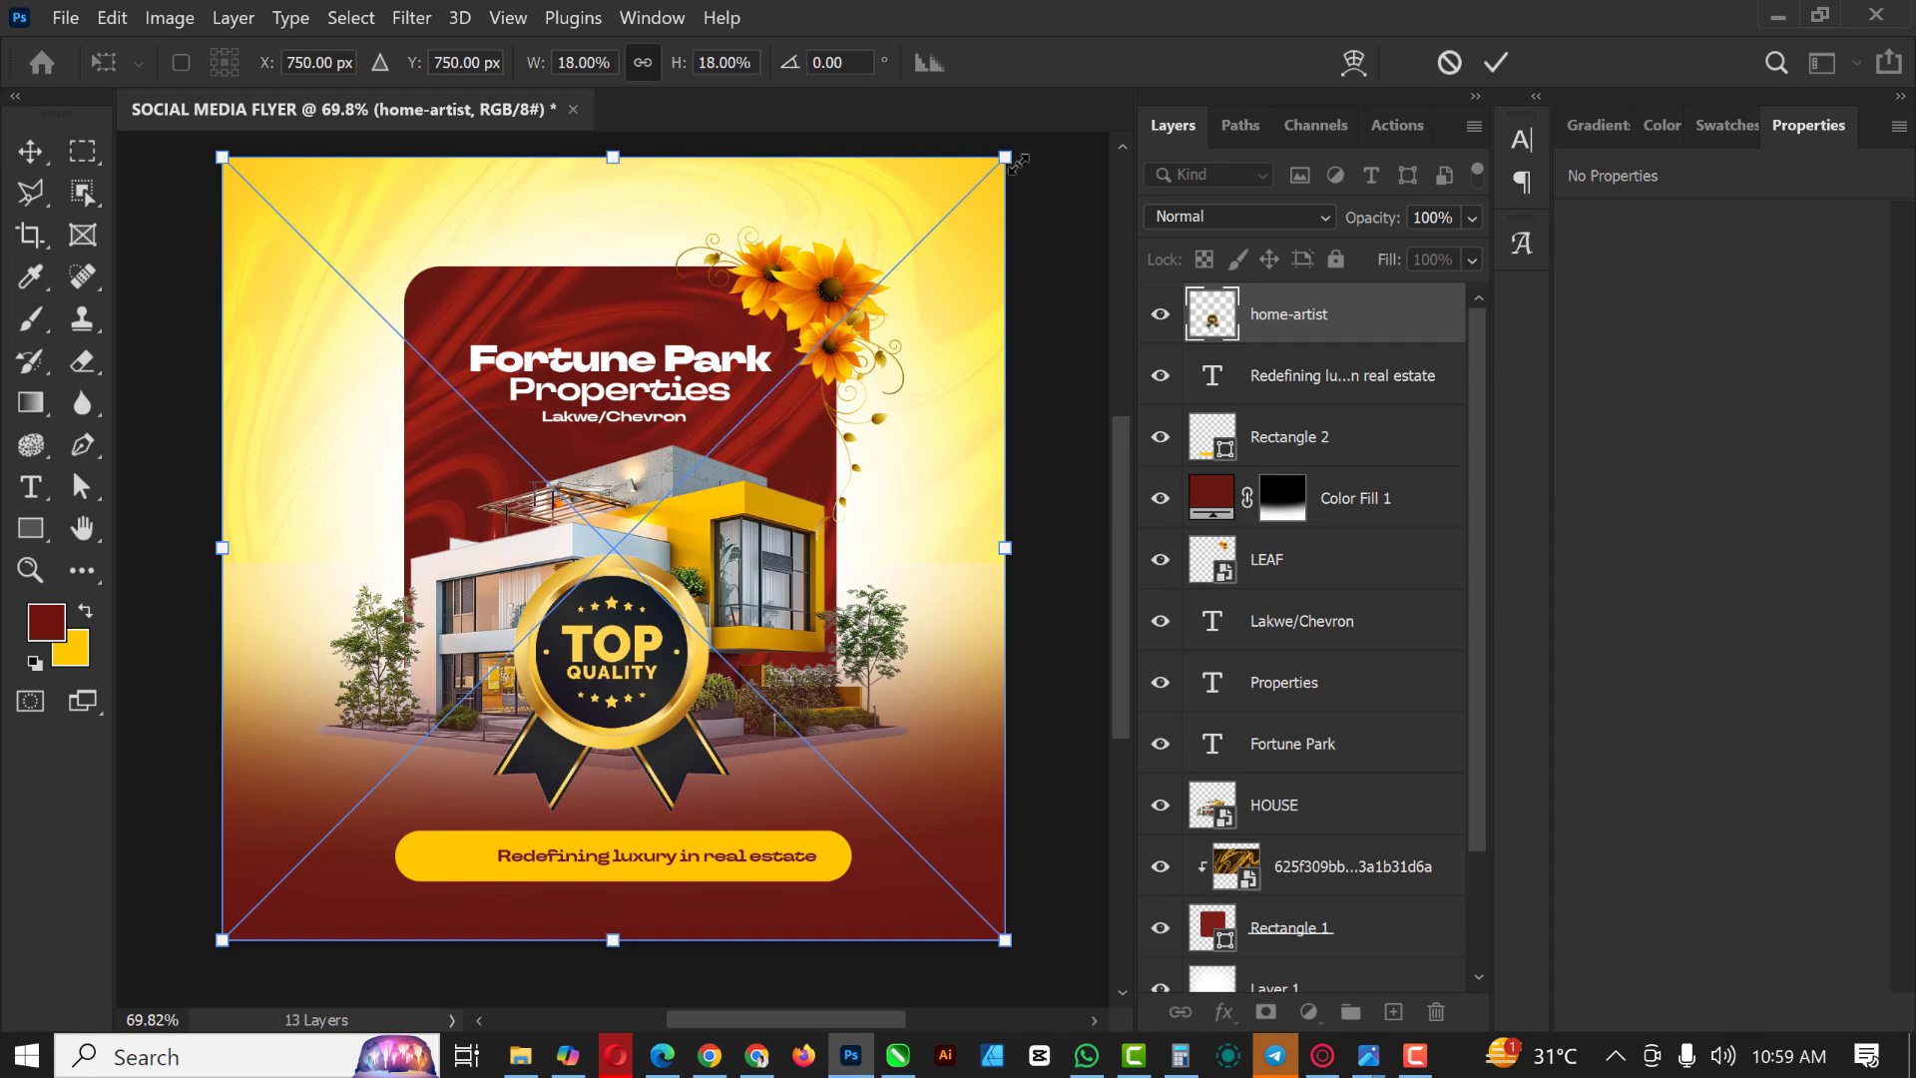
pyautogui.moveTo(1017, 163); pyautogui.dragTo(451, 710)
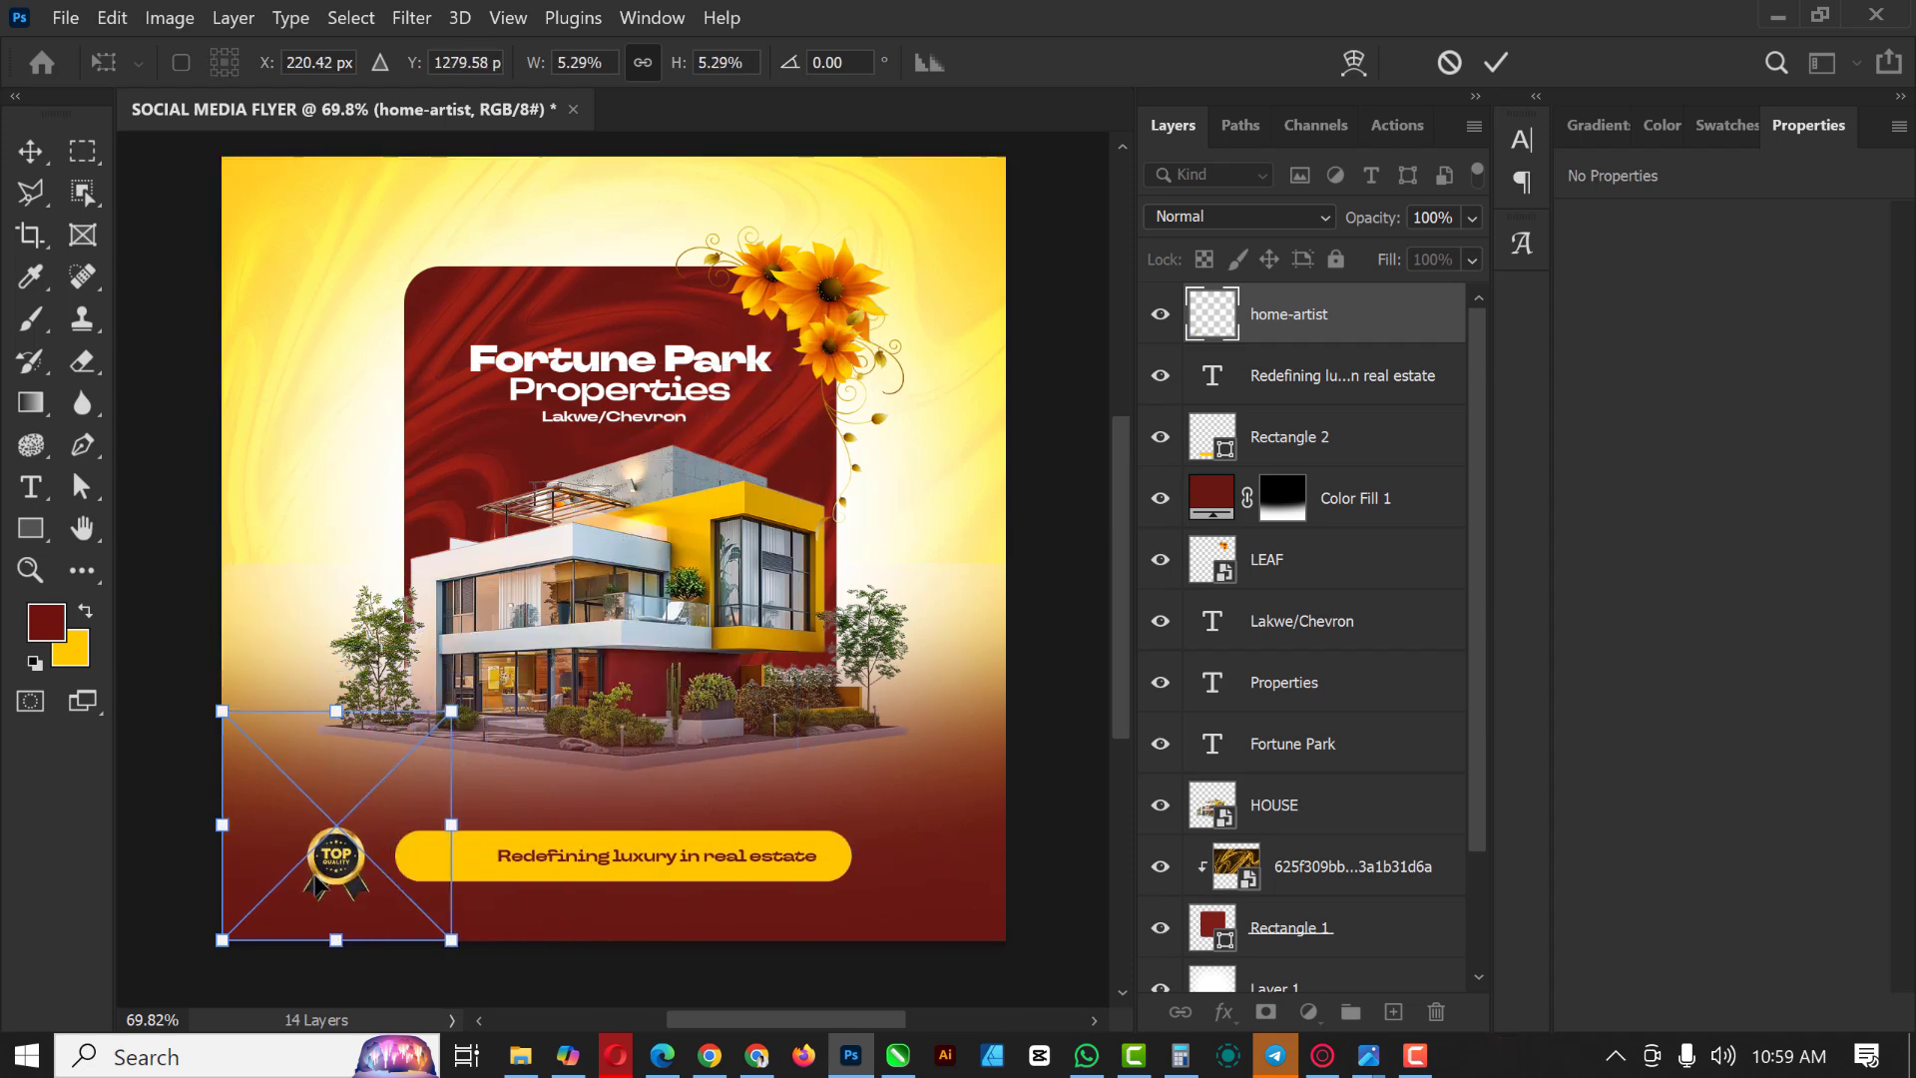
pyautogui.moveTo(316, 883); pyautogui.dragTo(442, 859)
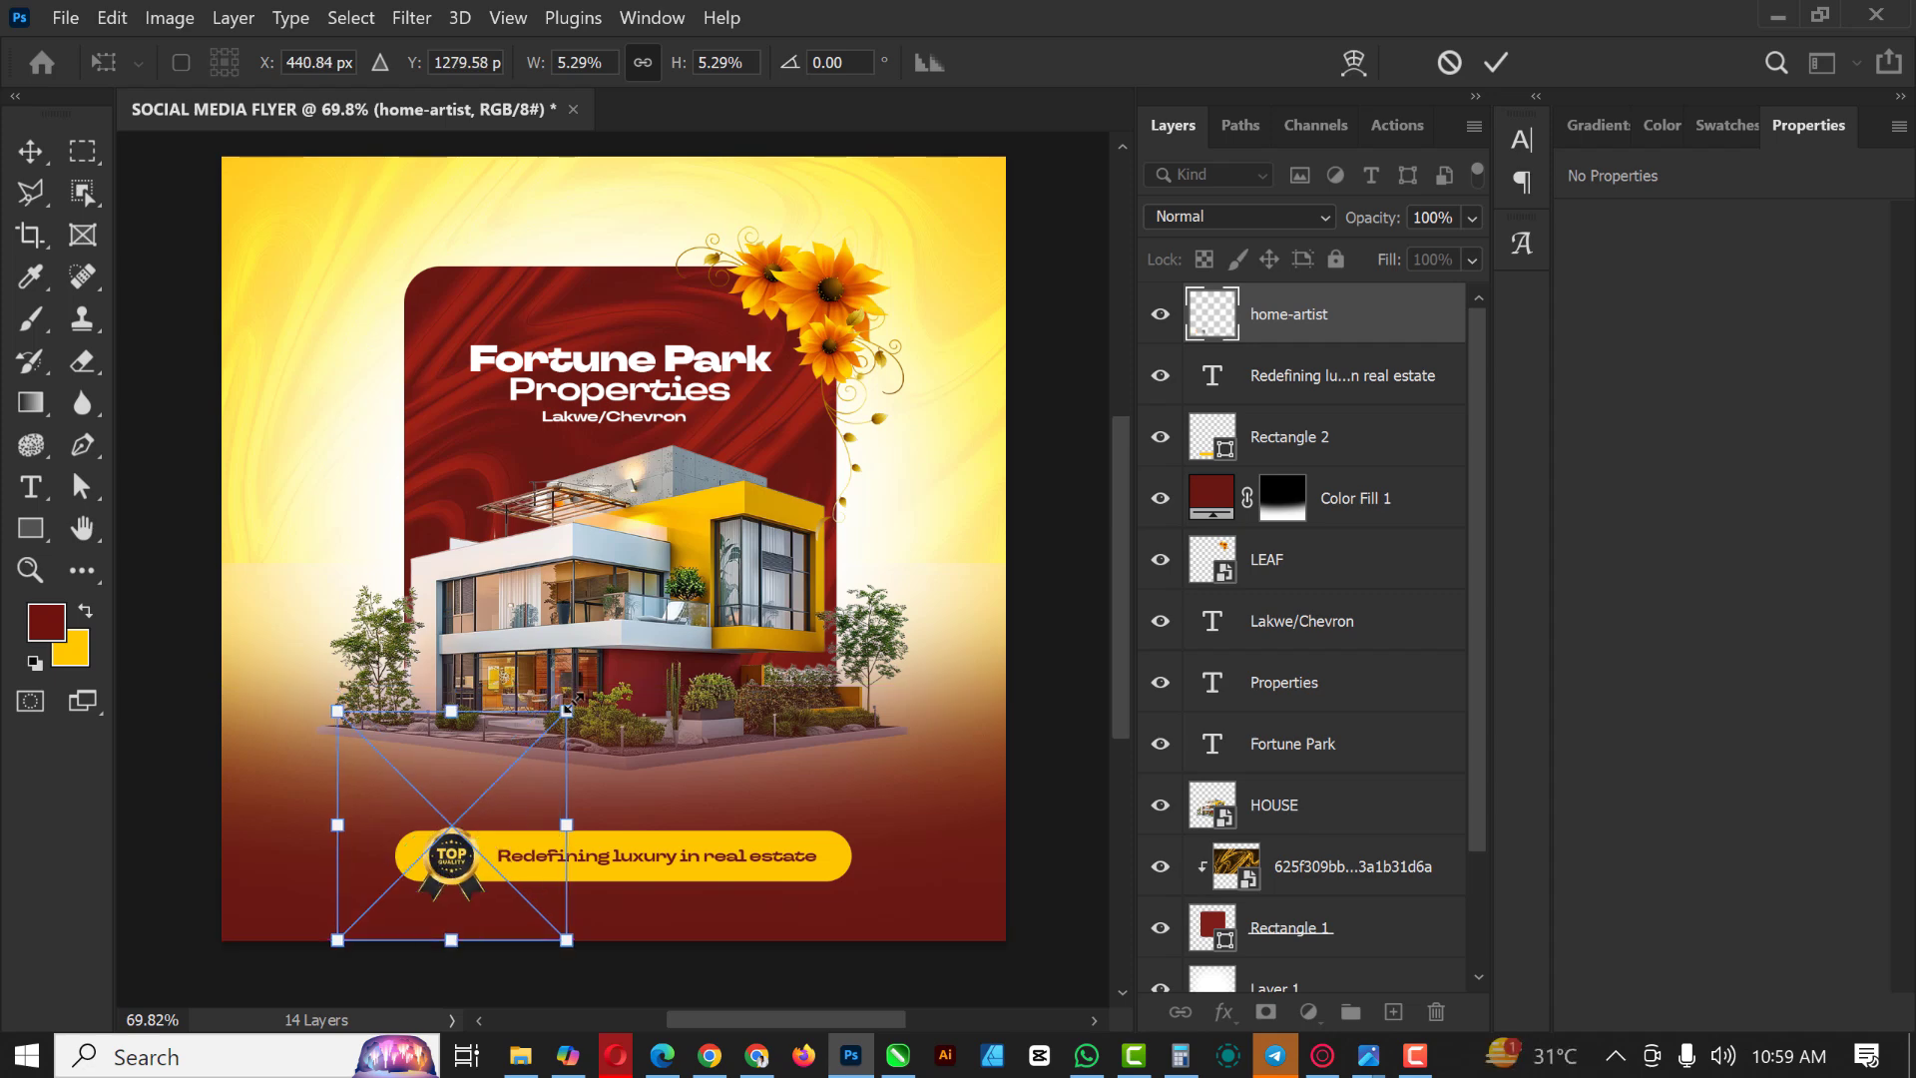
pyautogui.moveTo(566, 707); pyautogui.dragTo(608, 668)
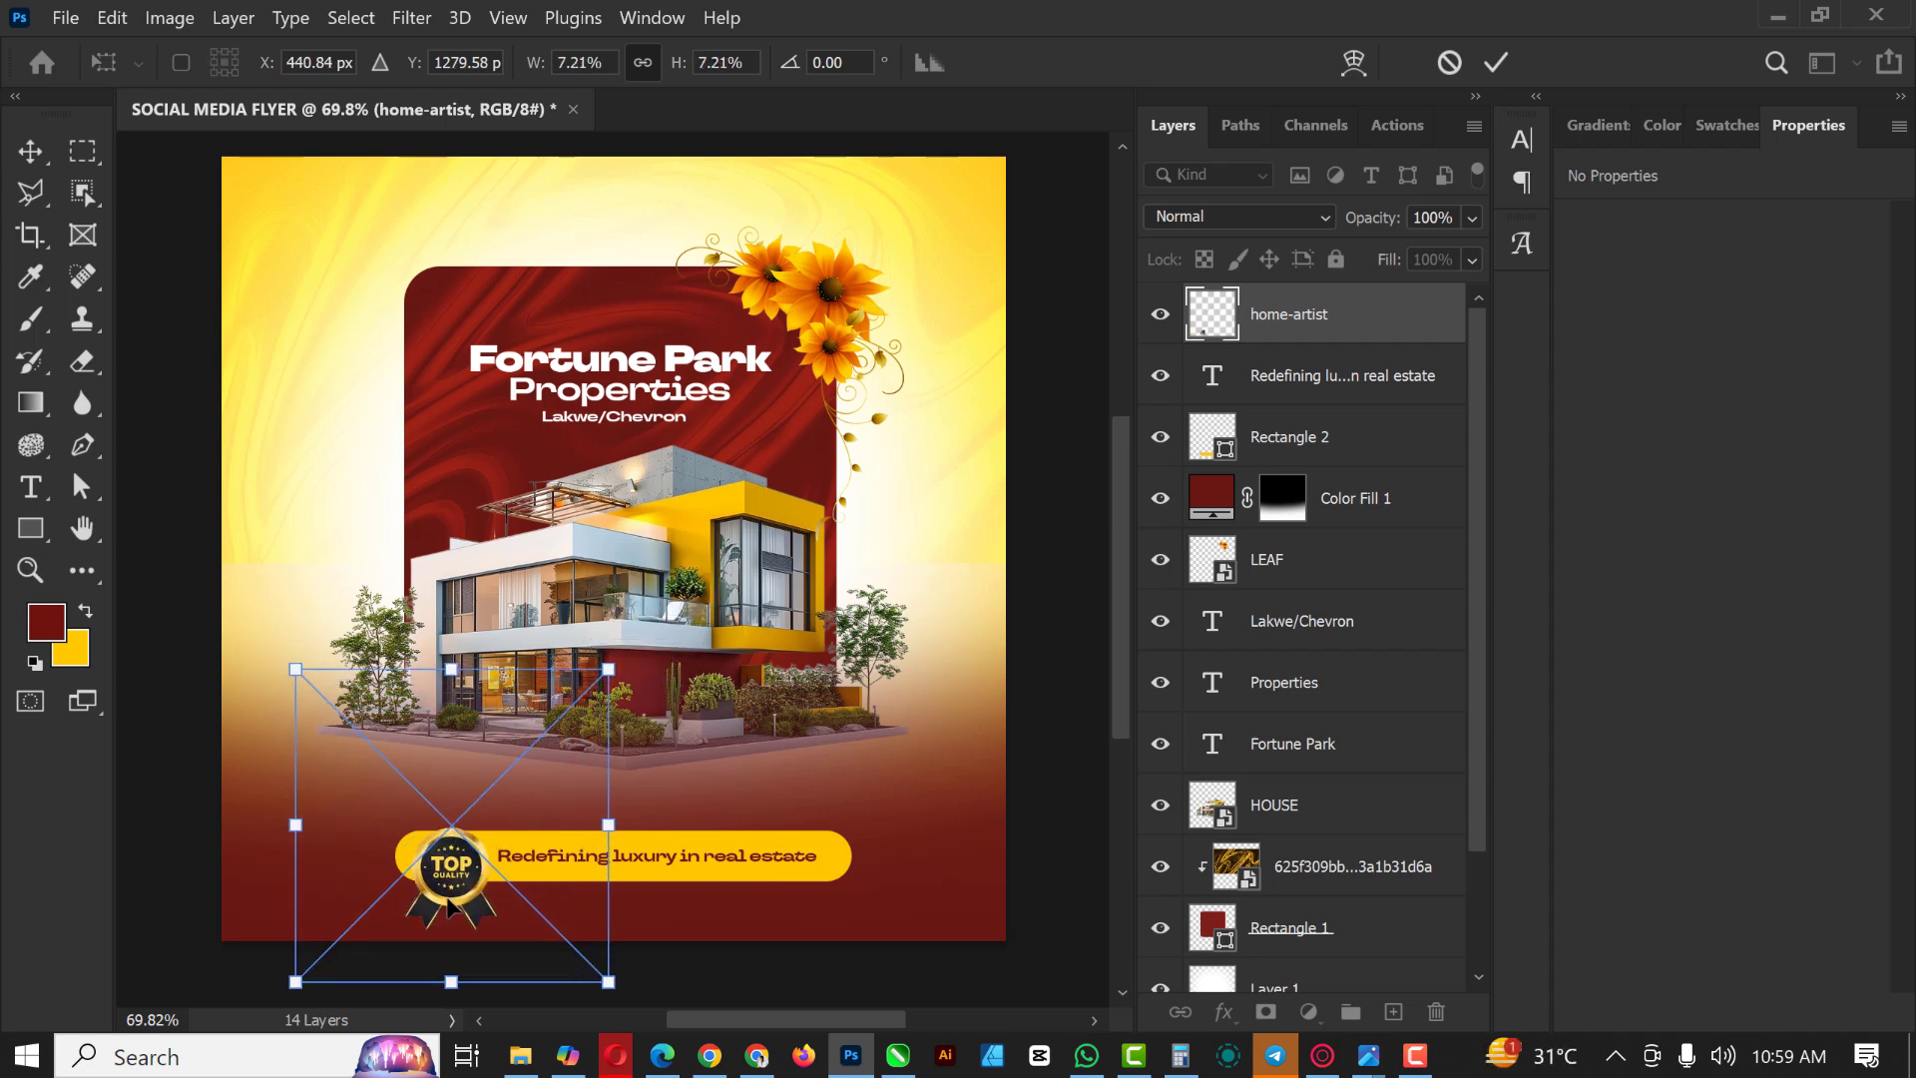
pyautogui.moveTo(449, 903); pyautogui.dragTo(455, 896)
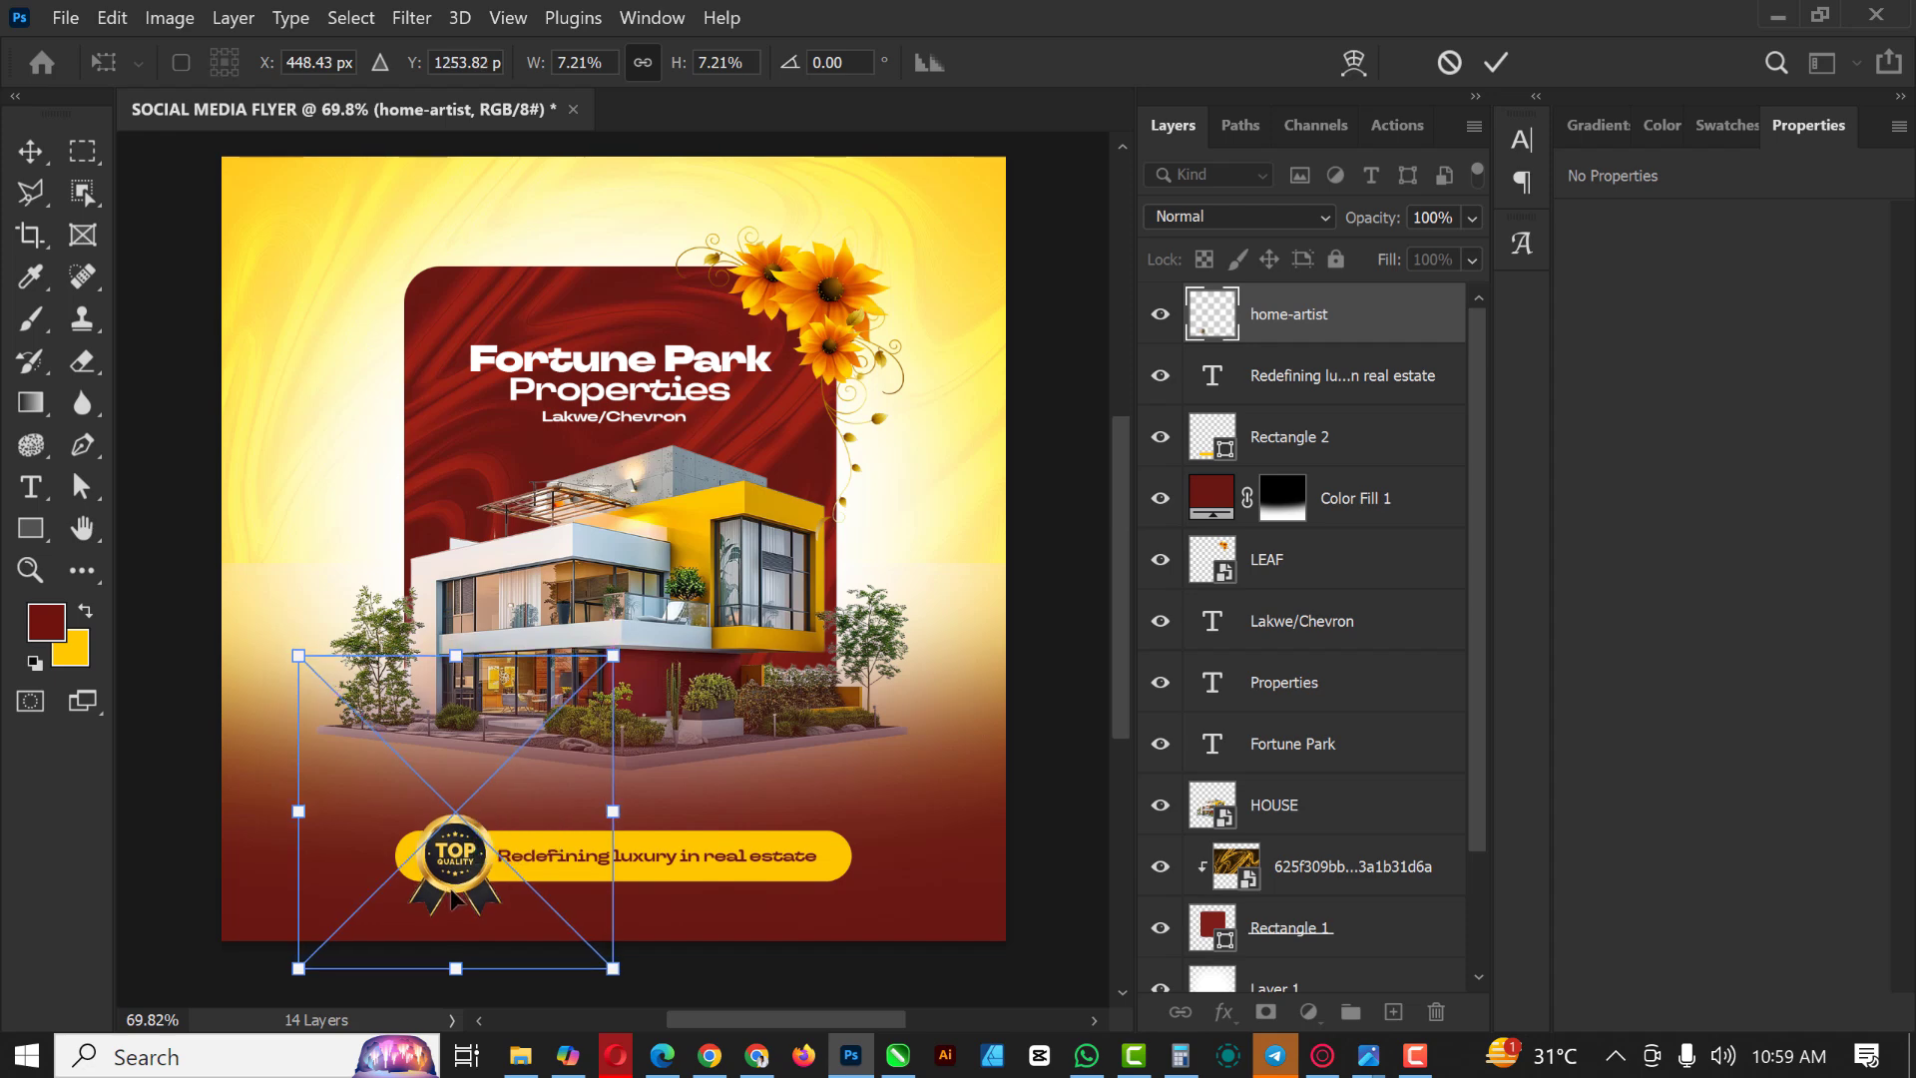
pyautogui.press('Return')
# Step: Nudge the Top Quality badge slightly left and up to X 344 px, Y 1255 px
pyautogui.scroll(5, 357, 904)
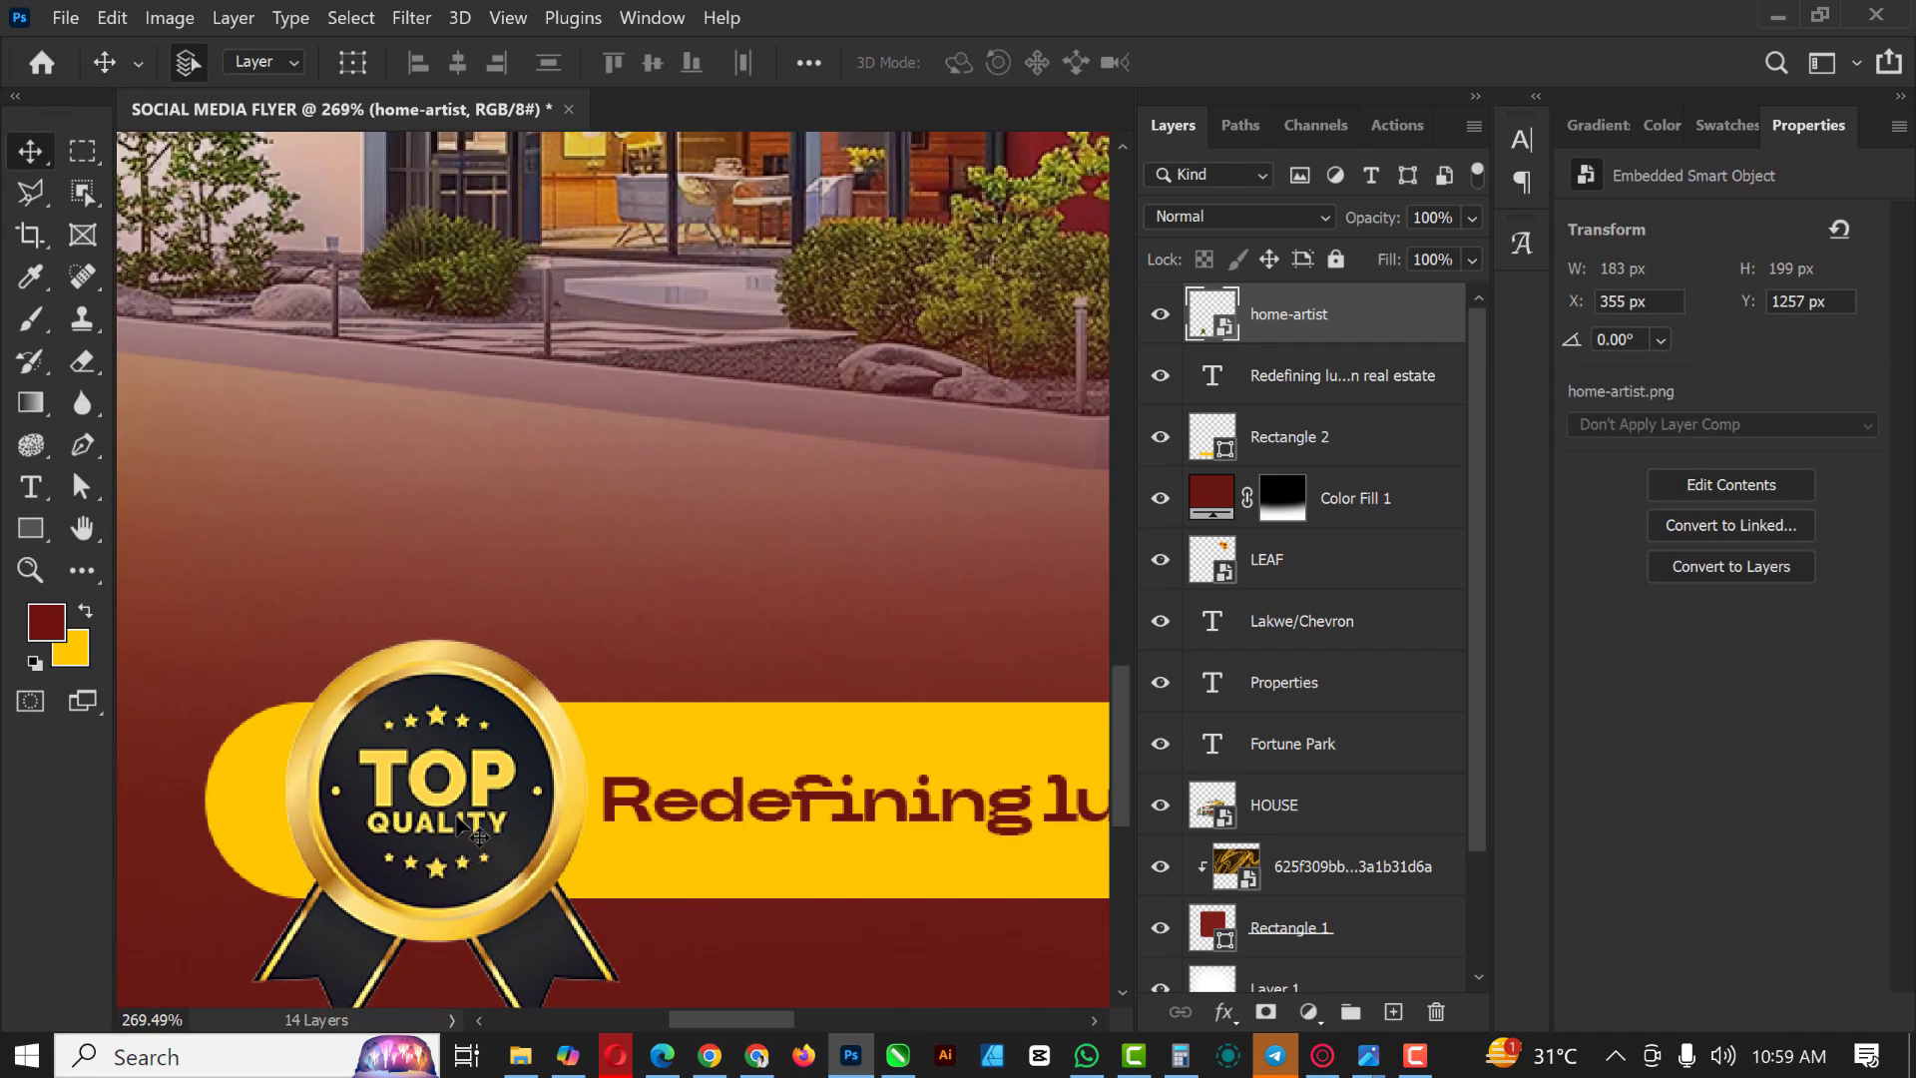
pyautogui.moveTo(456, 819); pyautogui.dragTo(411, 814)
pyautogui.scroll(-8, 484, 789)
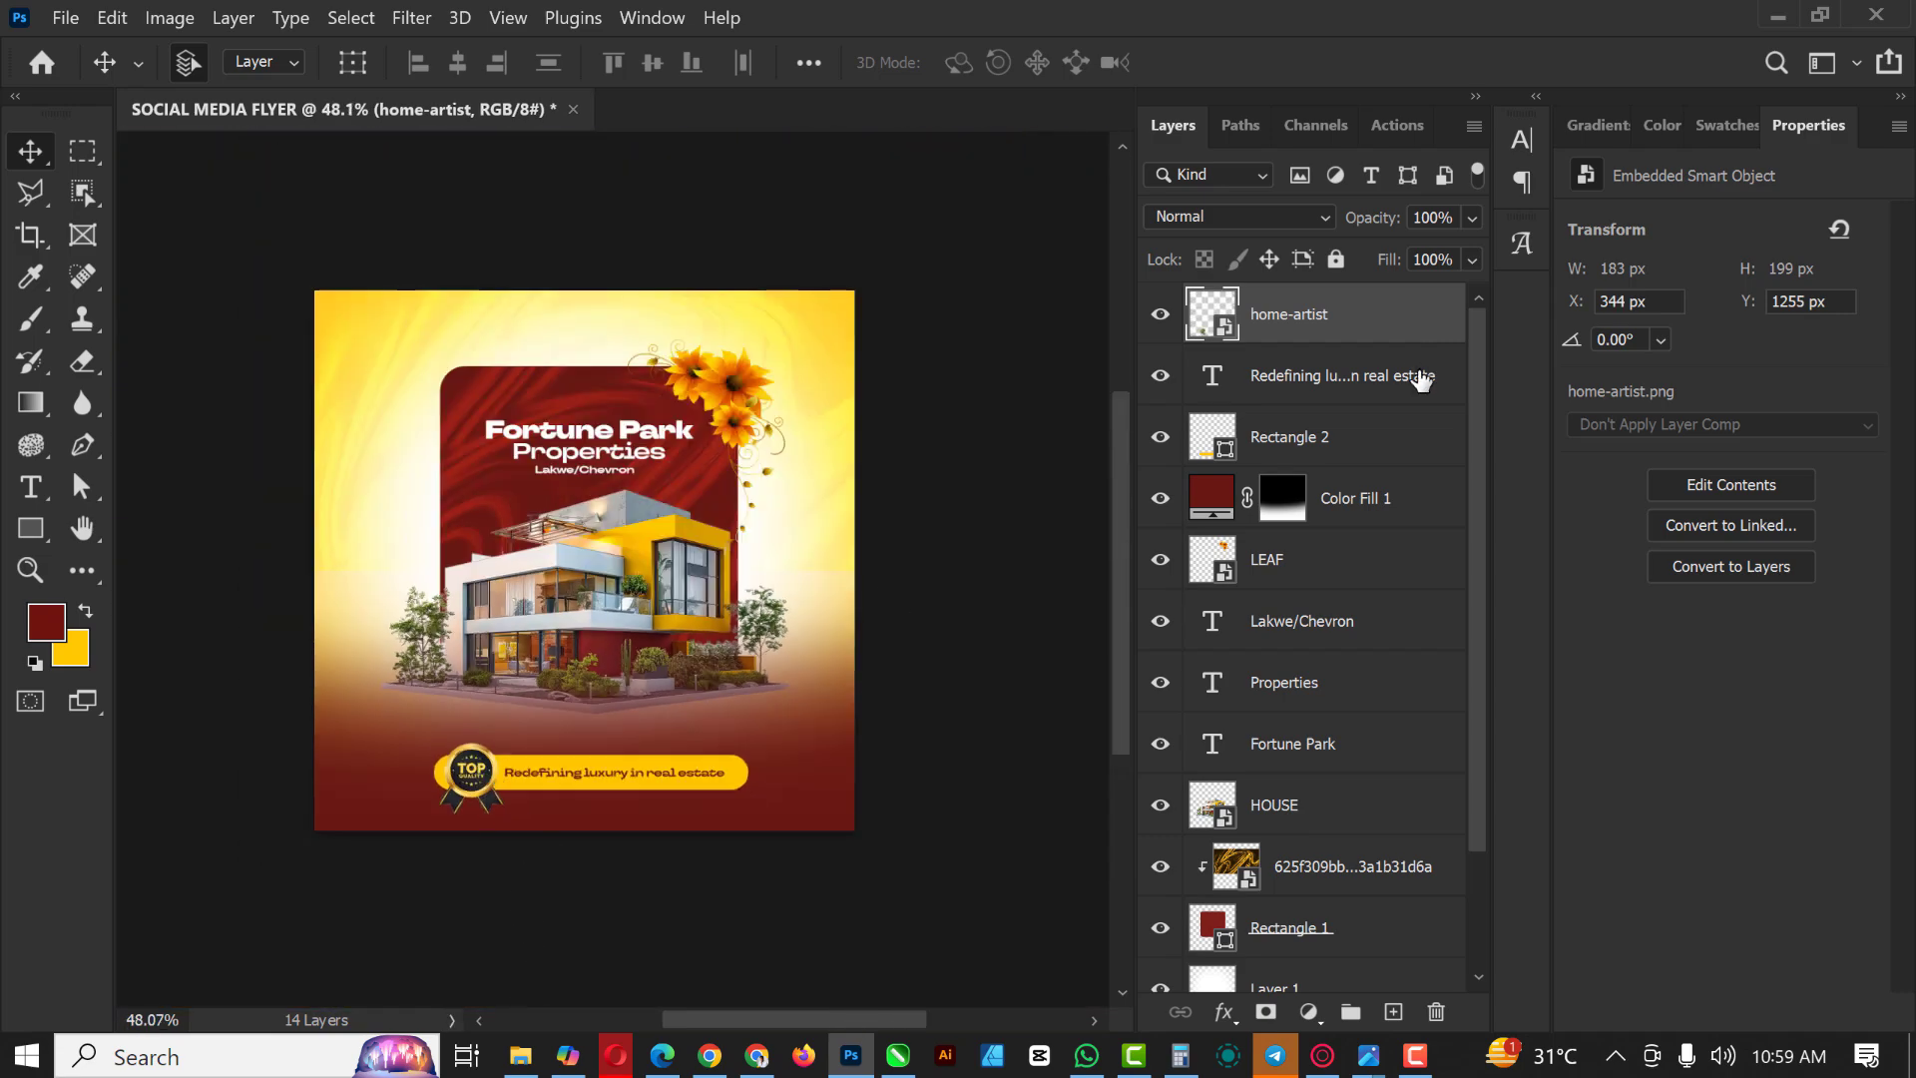
# Step: Move the badge, tagline and pill together 60 px up and 30 px to the right
pyautogui.keyDown('shift'); pyautogui.click(1376, 439); pyautogui.keyUp('shift')
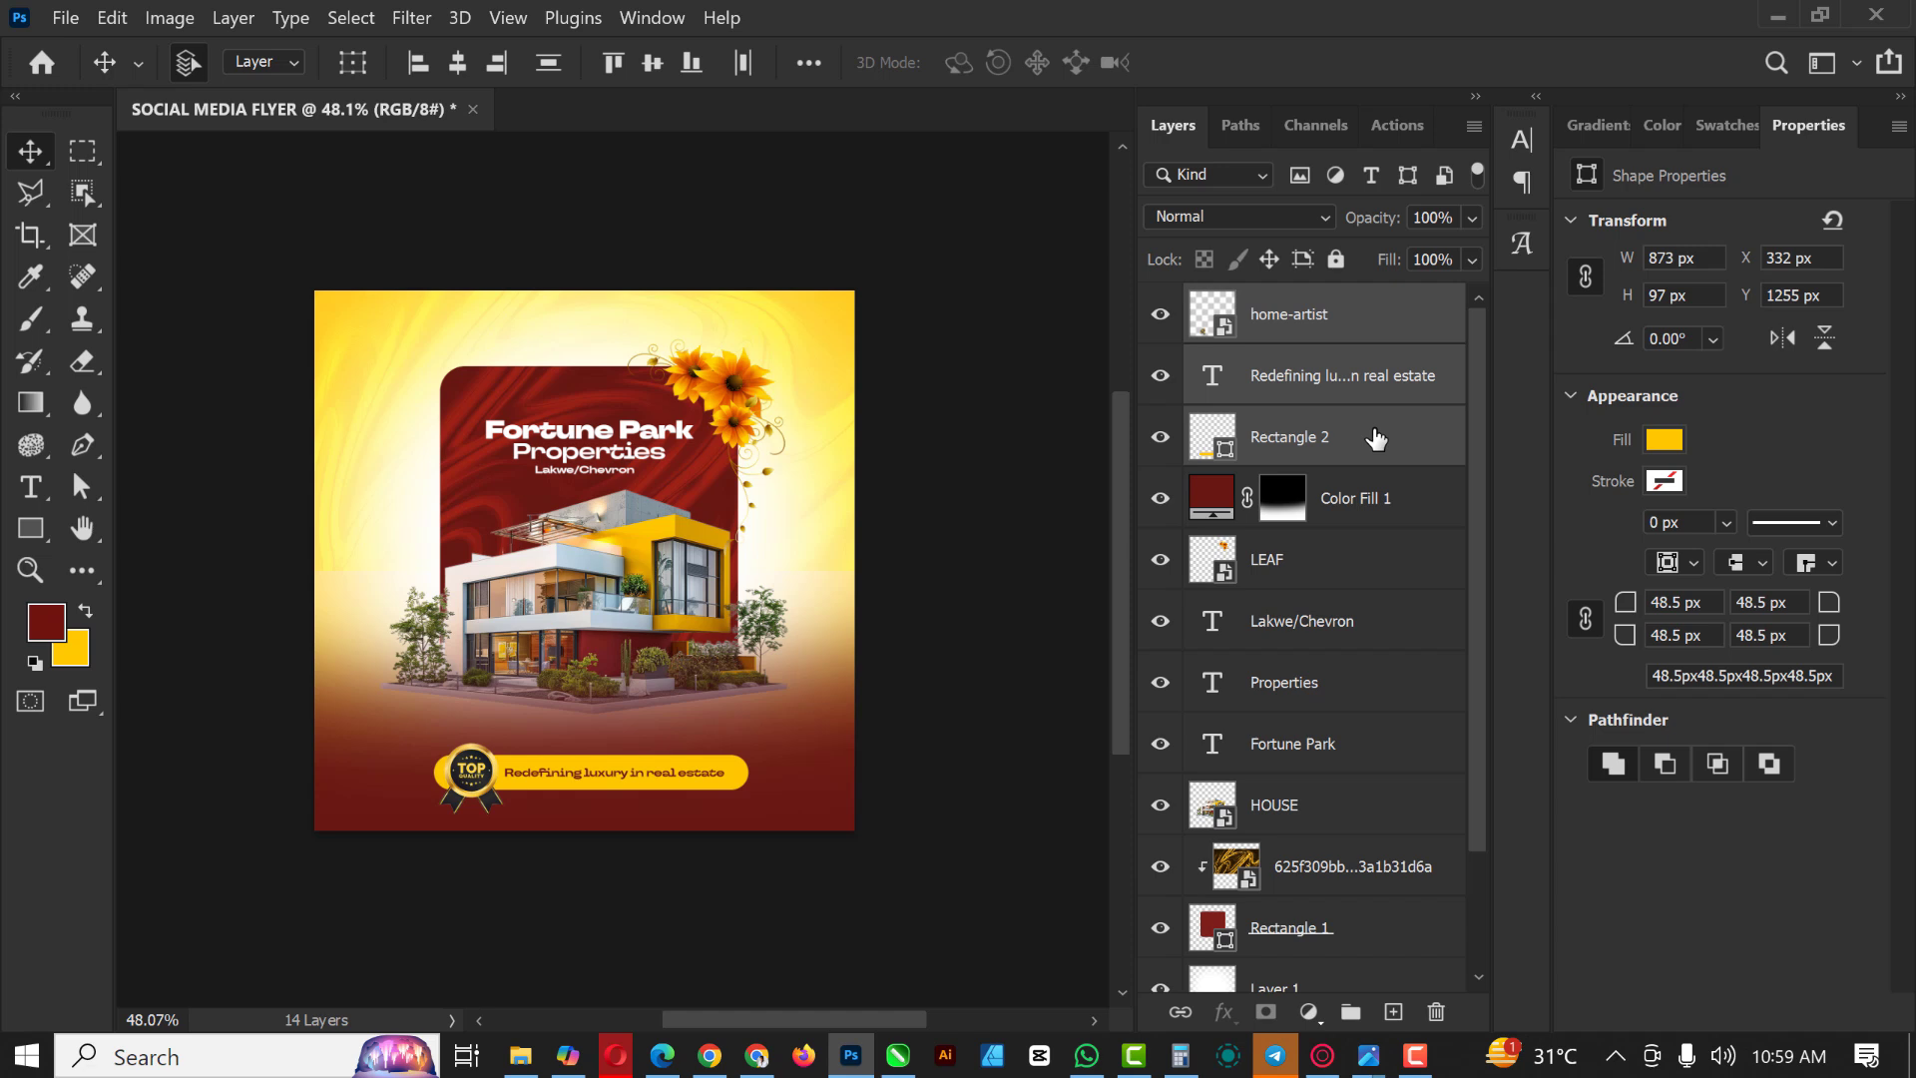
pyautogui.hotkey('shift', 'Up')
pyautogui.hotkey('shift', 'Up')
pyautogui.hotkey('shift', 'Up')
pyautogui.hotkey('shift', 'Up')
pyautogui.hotkey('shift', 'Up')
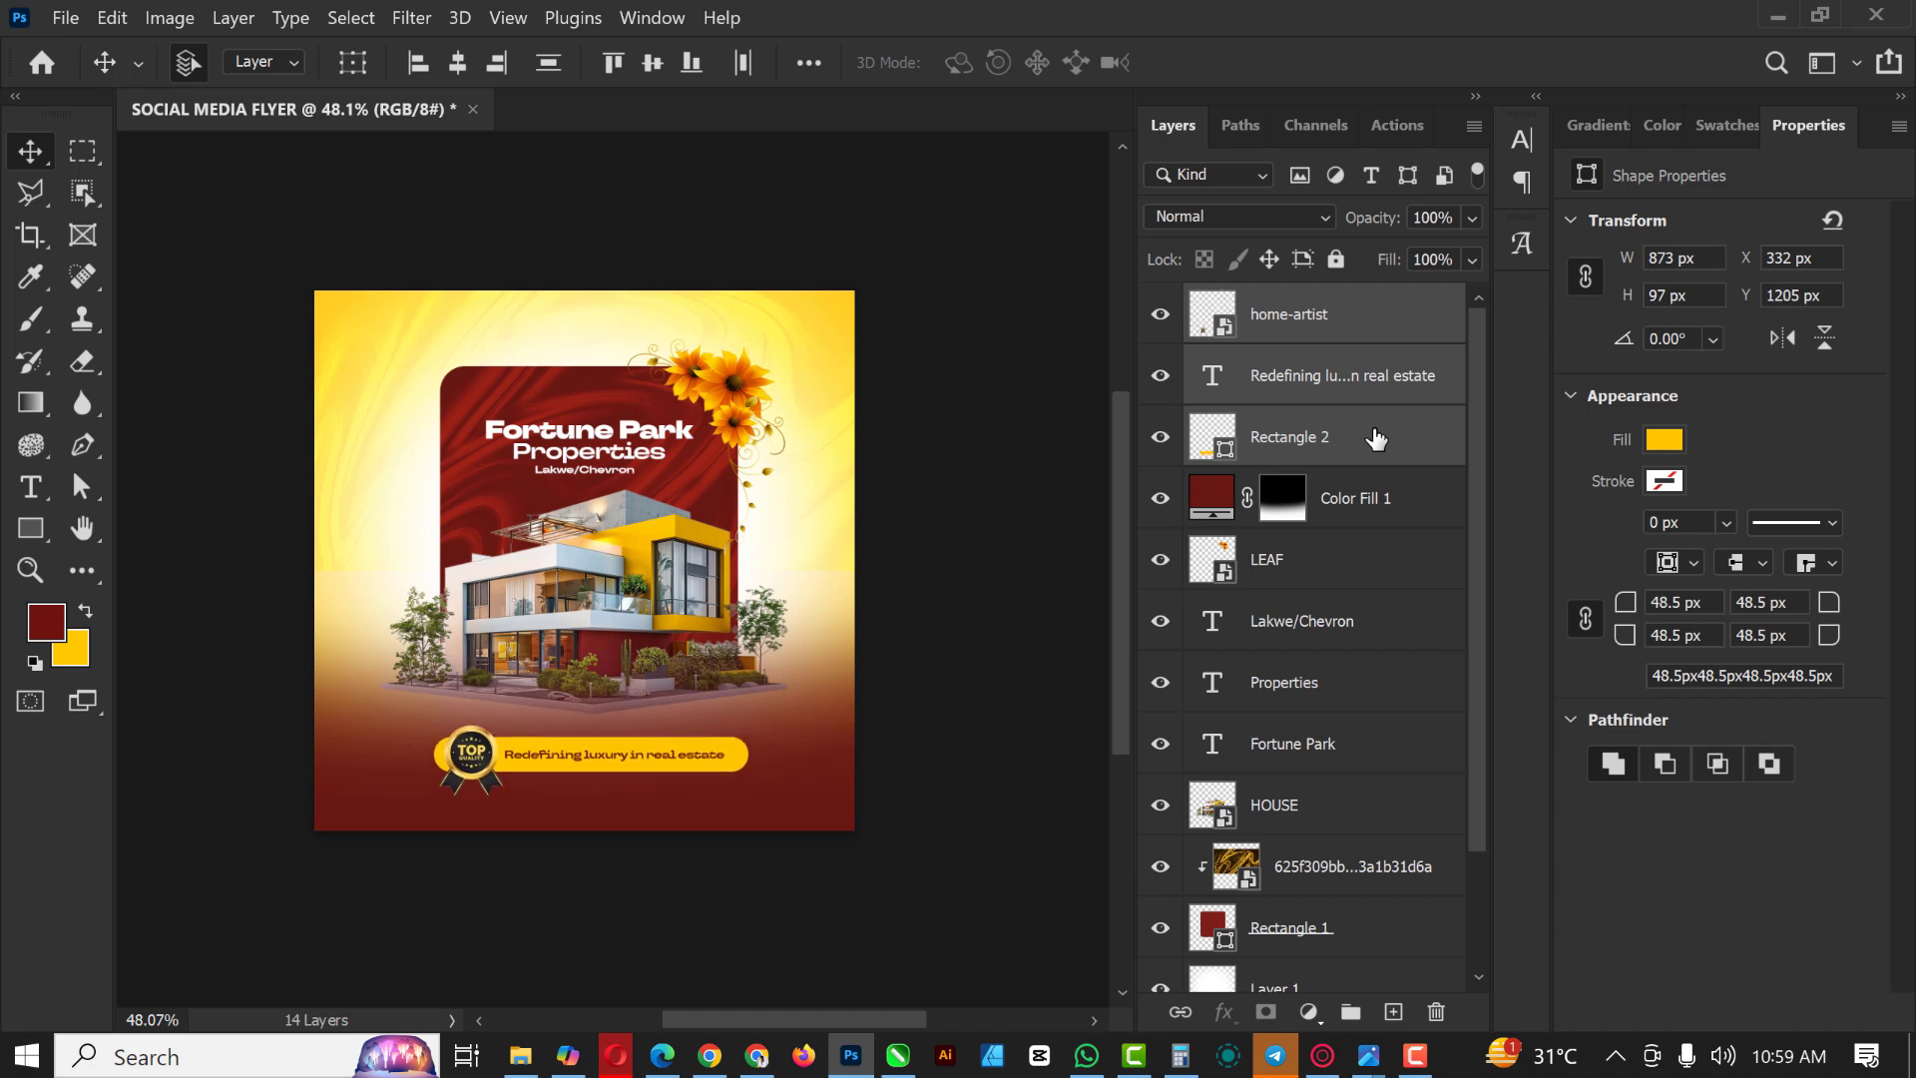
pyautogui.hotkey('shift', 'Right')
pyautogui.hotkey('shift', 'Up')
pyautogui.hotkey('shift', 'Right')
pyautogui.hotkey('shift', 'Right')
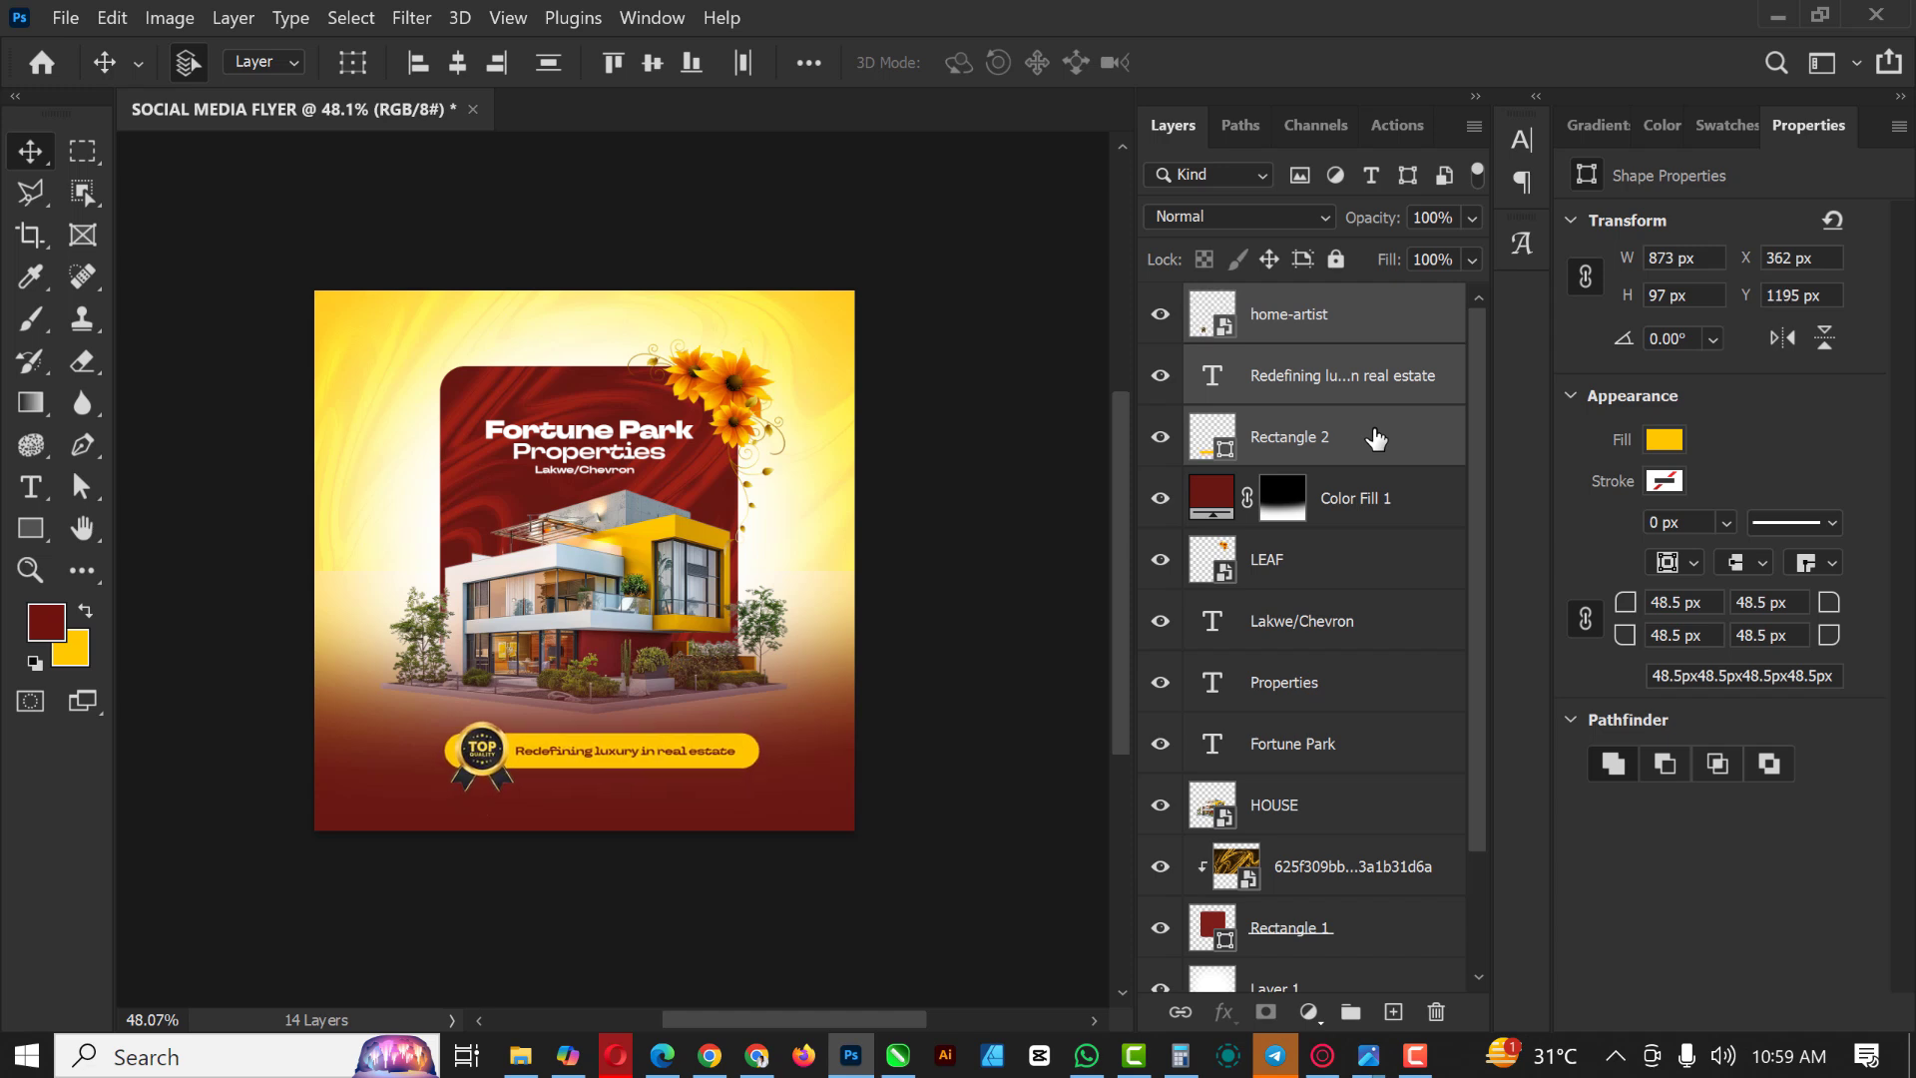
# Step: Shift the tagline text slightly to the right within the pill, to about X 553 px
pyautogui.click(913, 254)
pyautogui.scroll(3, 721, 623)
pyautogui.scroll(-3, 720, 622)
pyautogui.scroll(5, 679, 688)
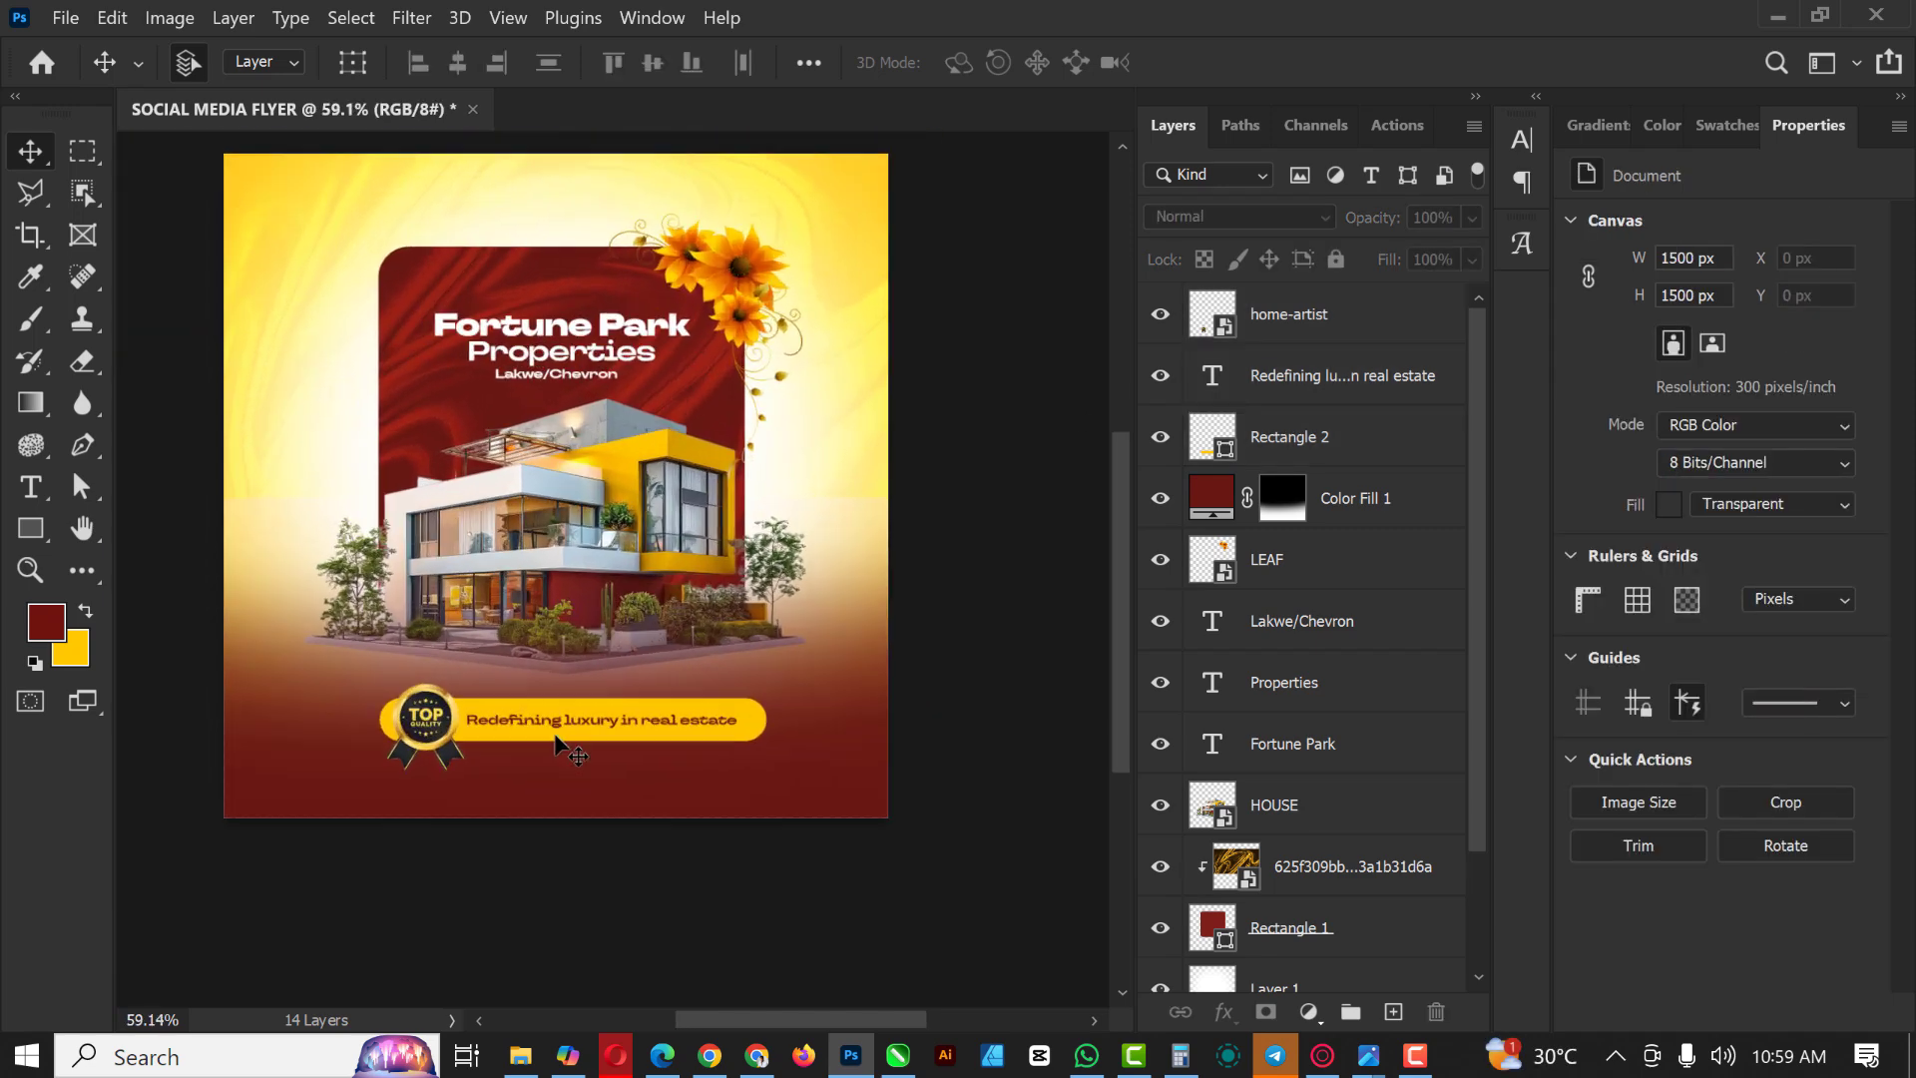
pyautogui.scroll(-3, 901, 679)
pyautogui.scroll(3, 539, 703)
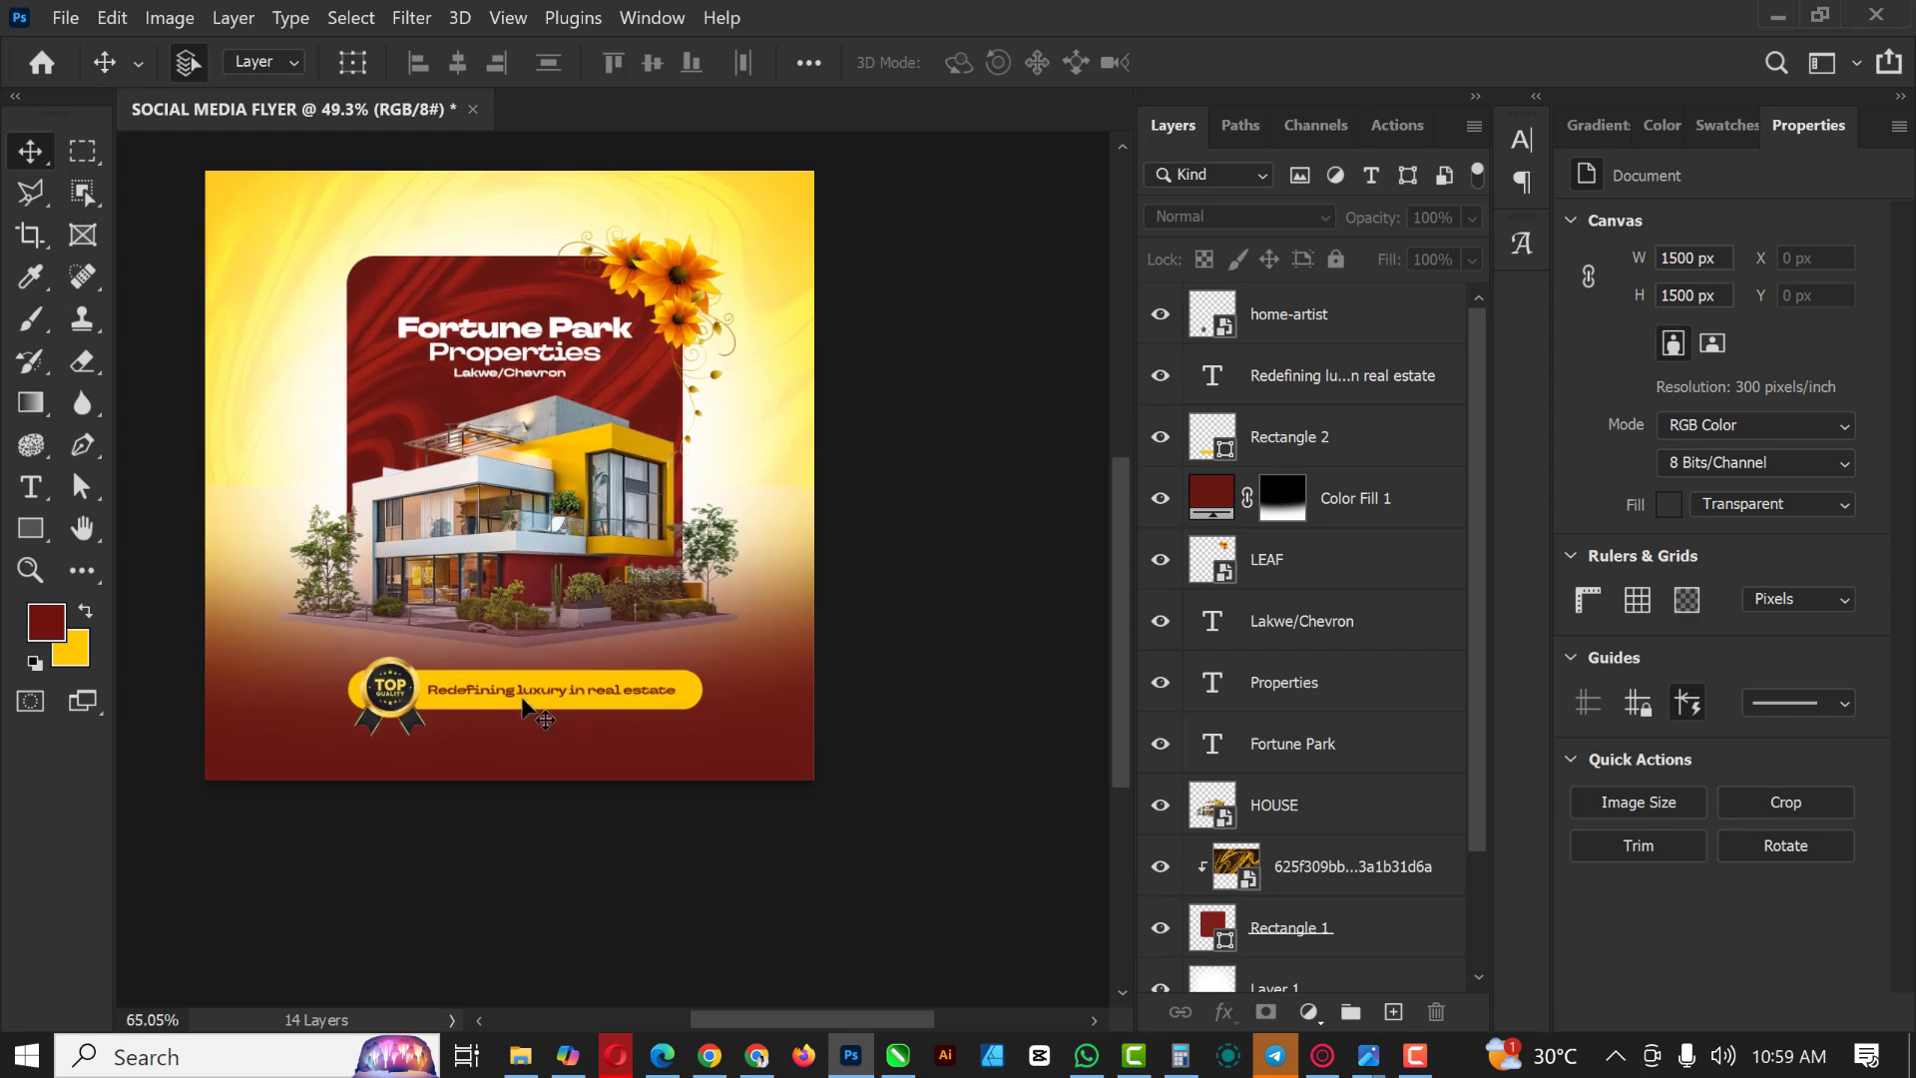
pyautogui.moveTo(550, 687); pyautogui.dragTo(554, 688)
pyautogui.scroll(-3, 594, 693)
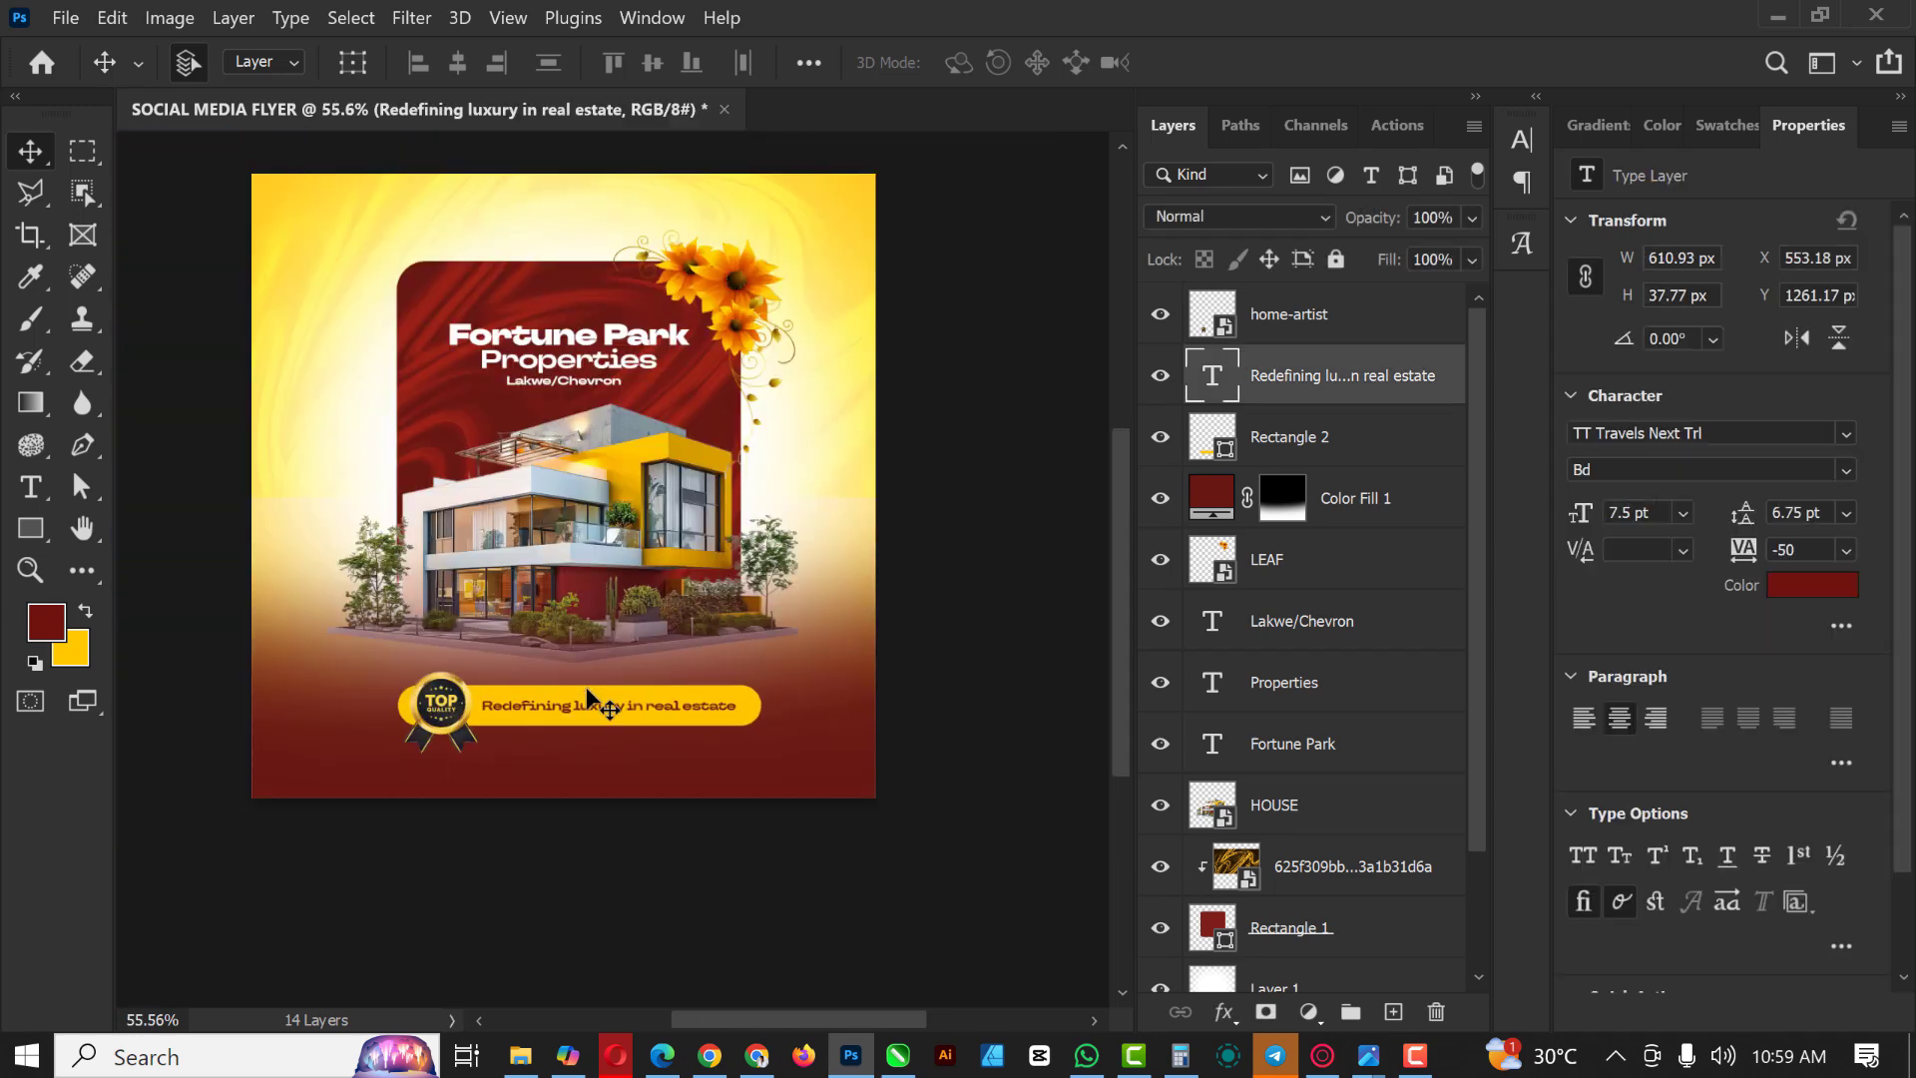
# Step: Add a Color Balance adjustment above the badge layer, with midtones at +19 Cyan–Red and -26 Yellow–Blue
pyautogui.click(1373, 320)
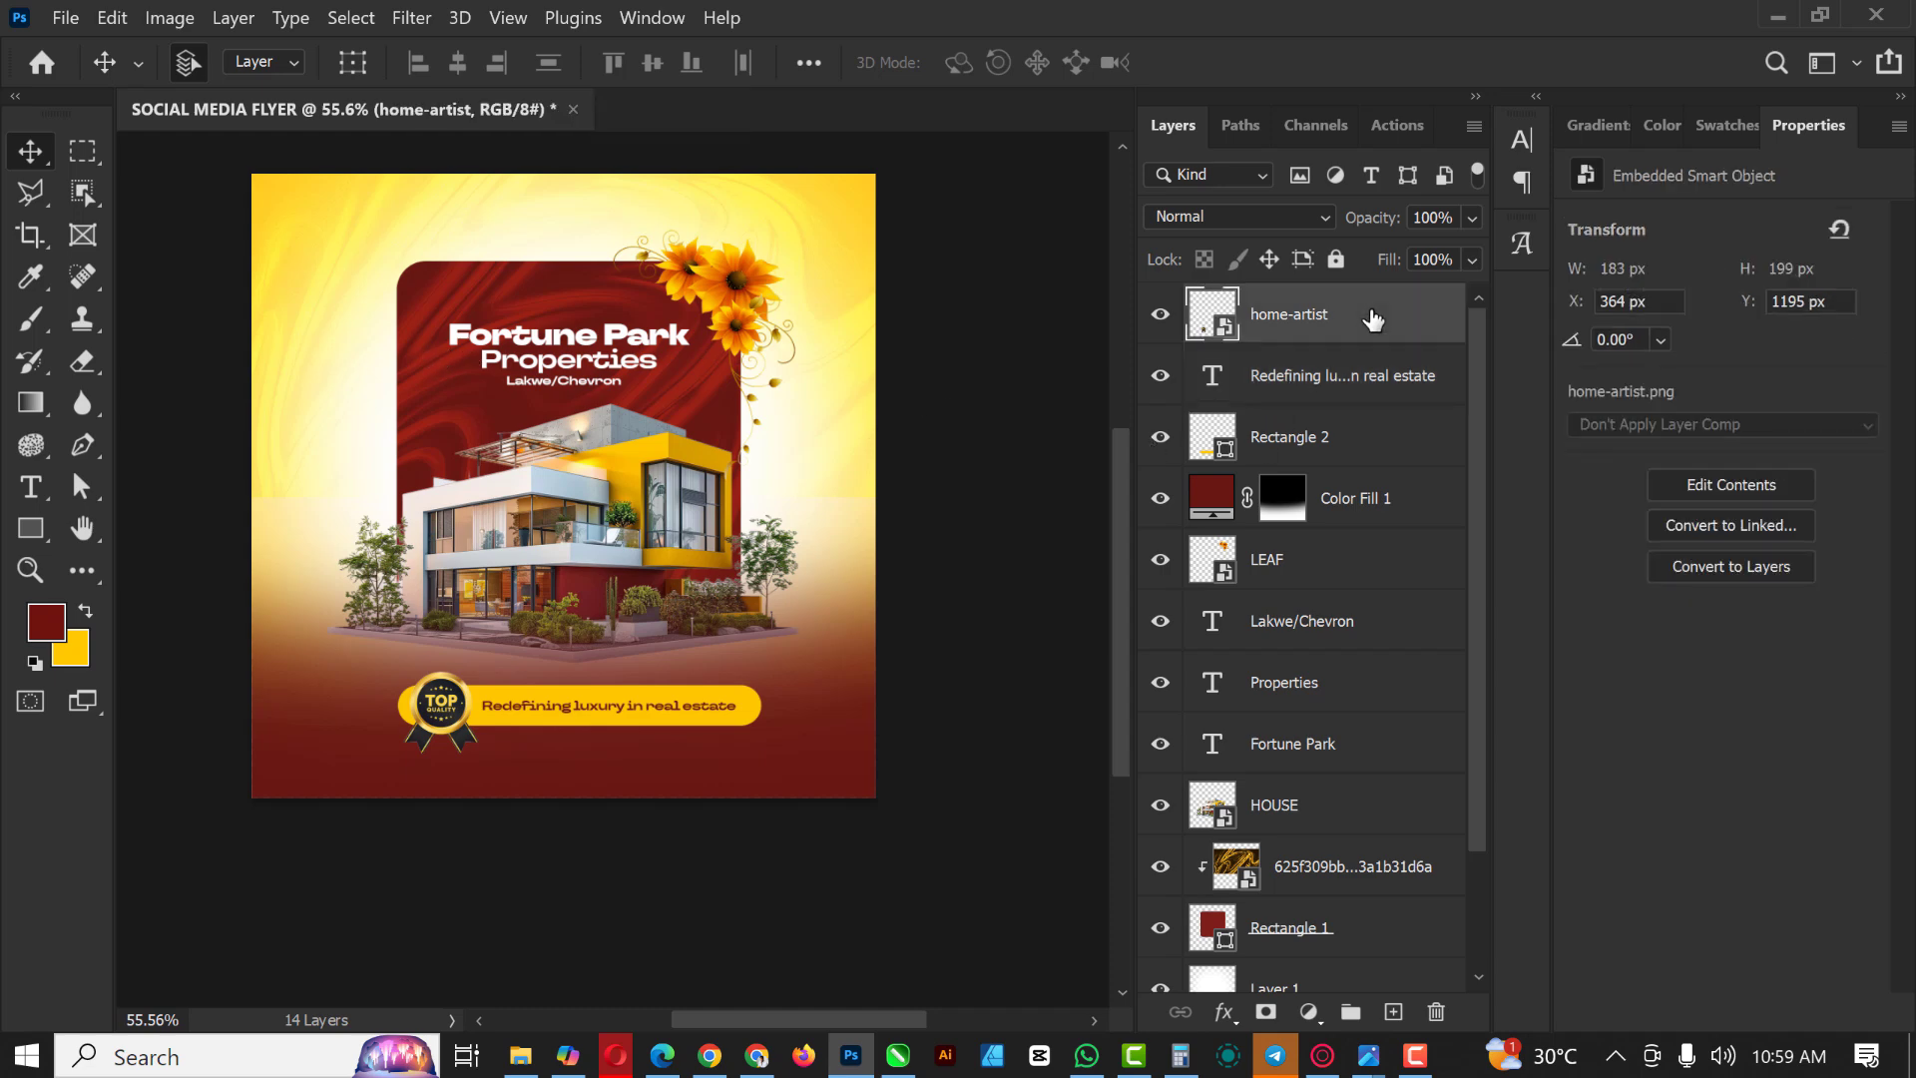
pyautogui.click(1309, 1013)
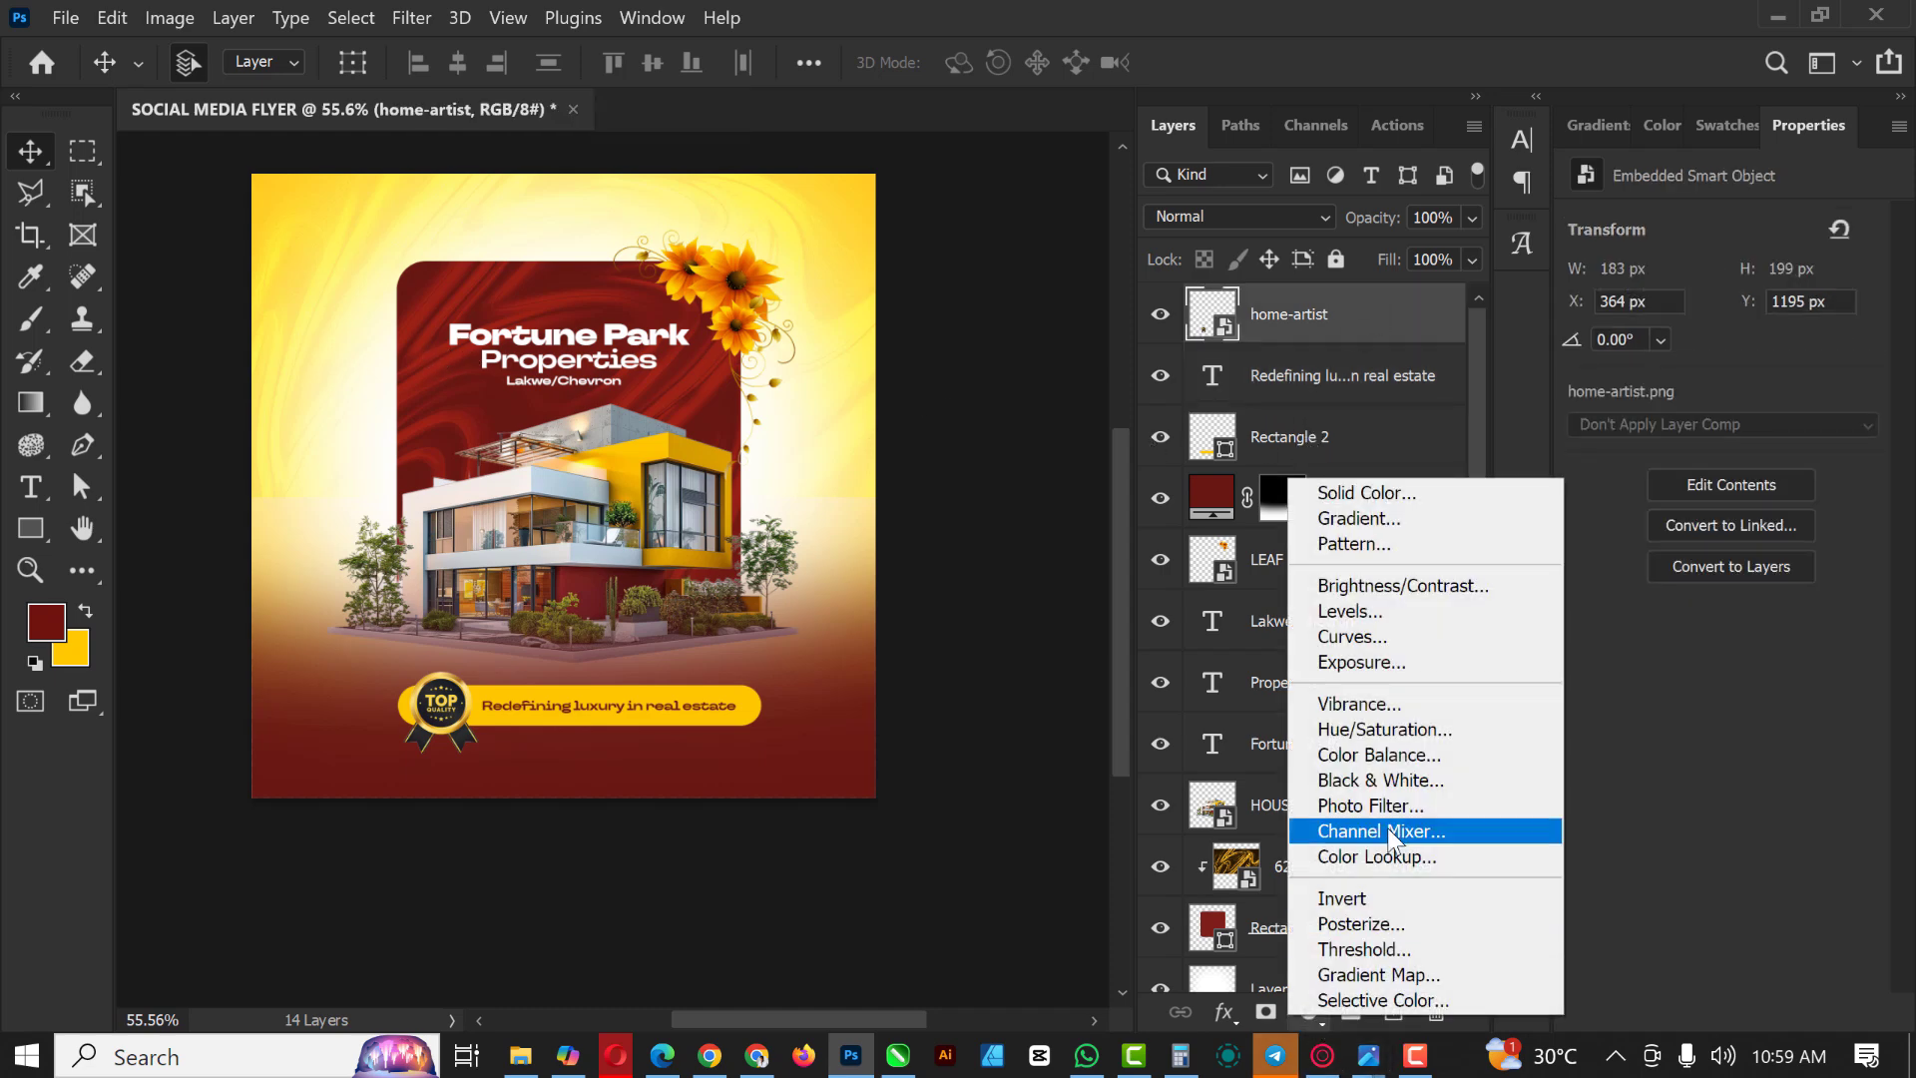
pyautogui.click(1405, 755)
pyautogui.moveTo(1686, 299)
pyautogui.mouseDown()
pyautogui.moveTo(1720, 291)
pyautogui.moveTo(1703, 295)
pyautogui.mouseUp()
pyautogui.moveTo(1684, 392)
pyautogui.mouseDown()
pyautogui.moveTo(1662, 396)
pyautogui.moveTo(1704, 387)
pyautogui.moveTo(1653, 393)
pyautogui.mouseUp()
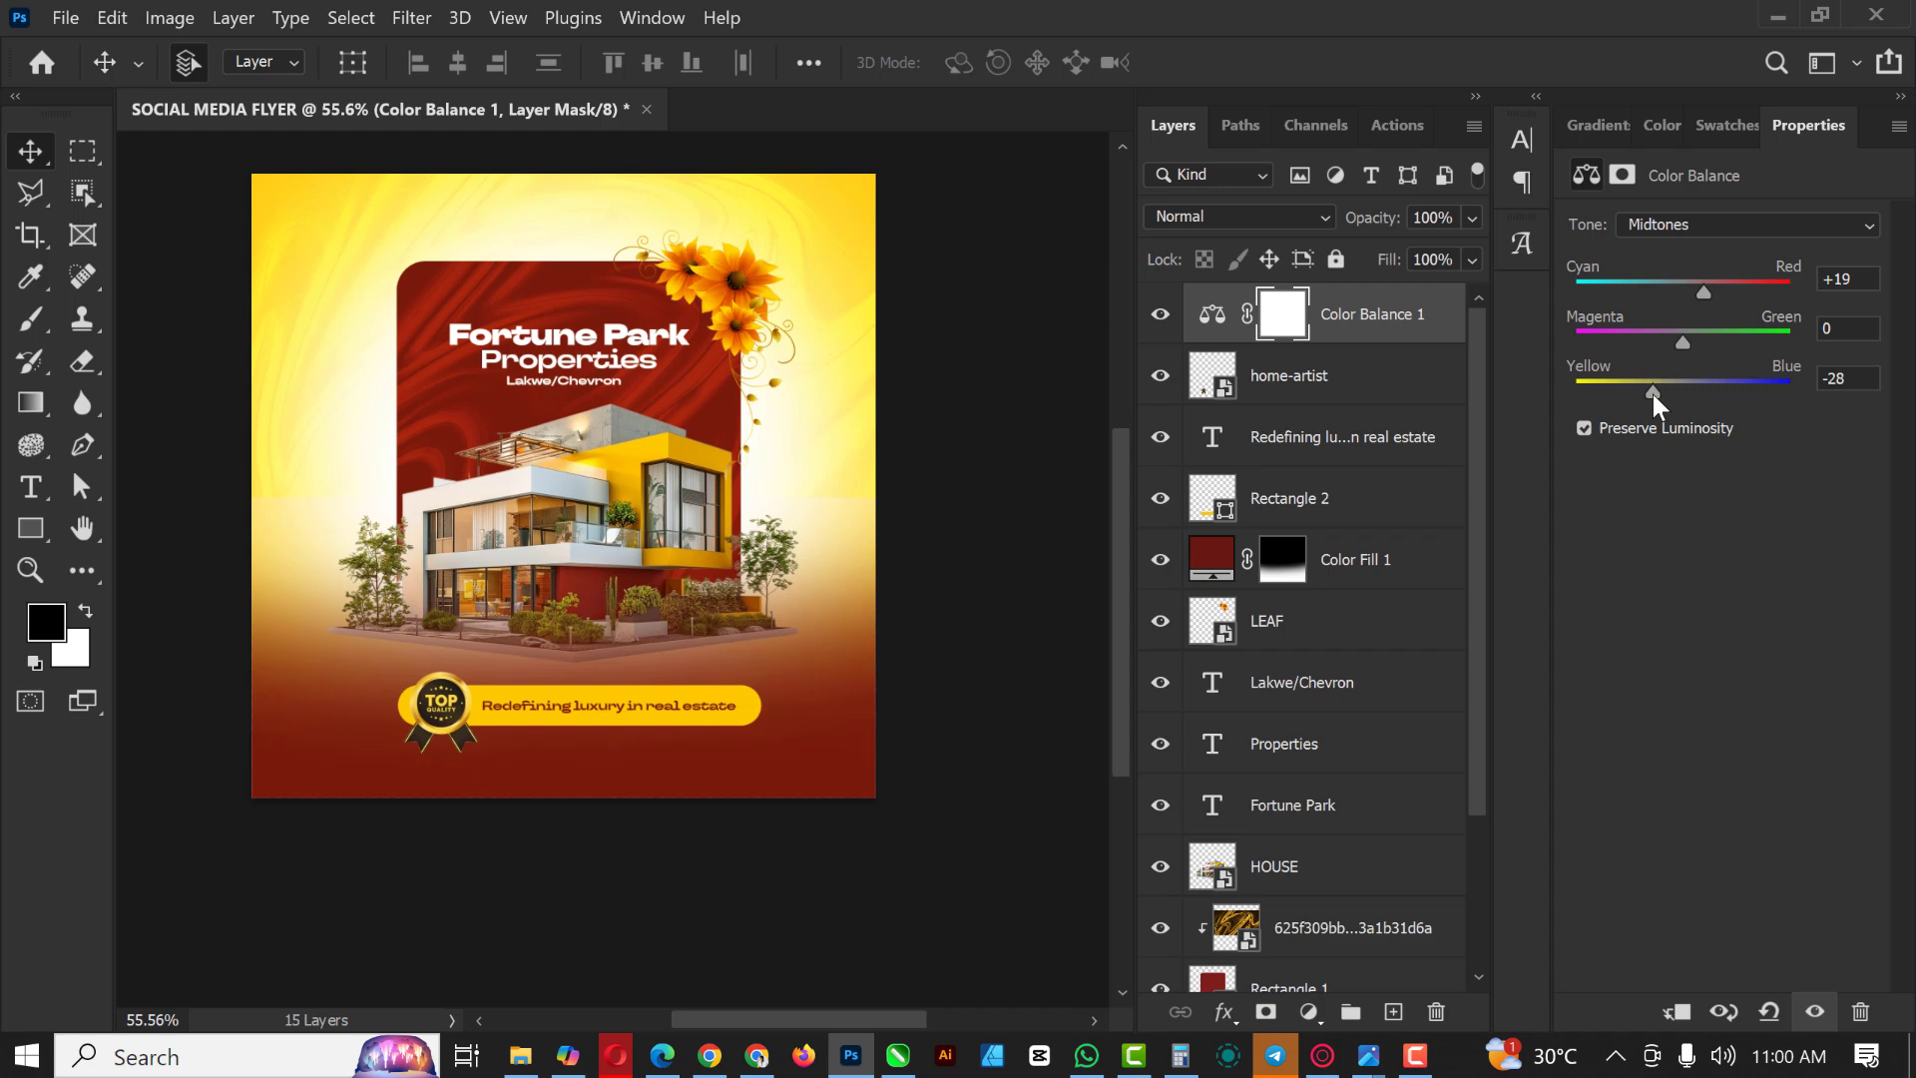
# Step: Set the Color Balance highlights to -7 Yellow–Blue and +18 Cyan–Red
pyautogui.click(1721, 228)
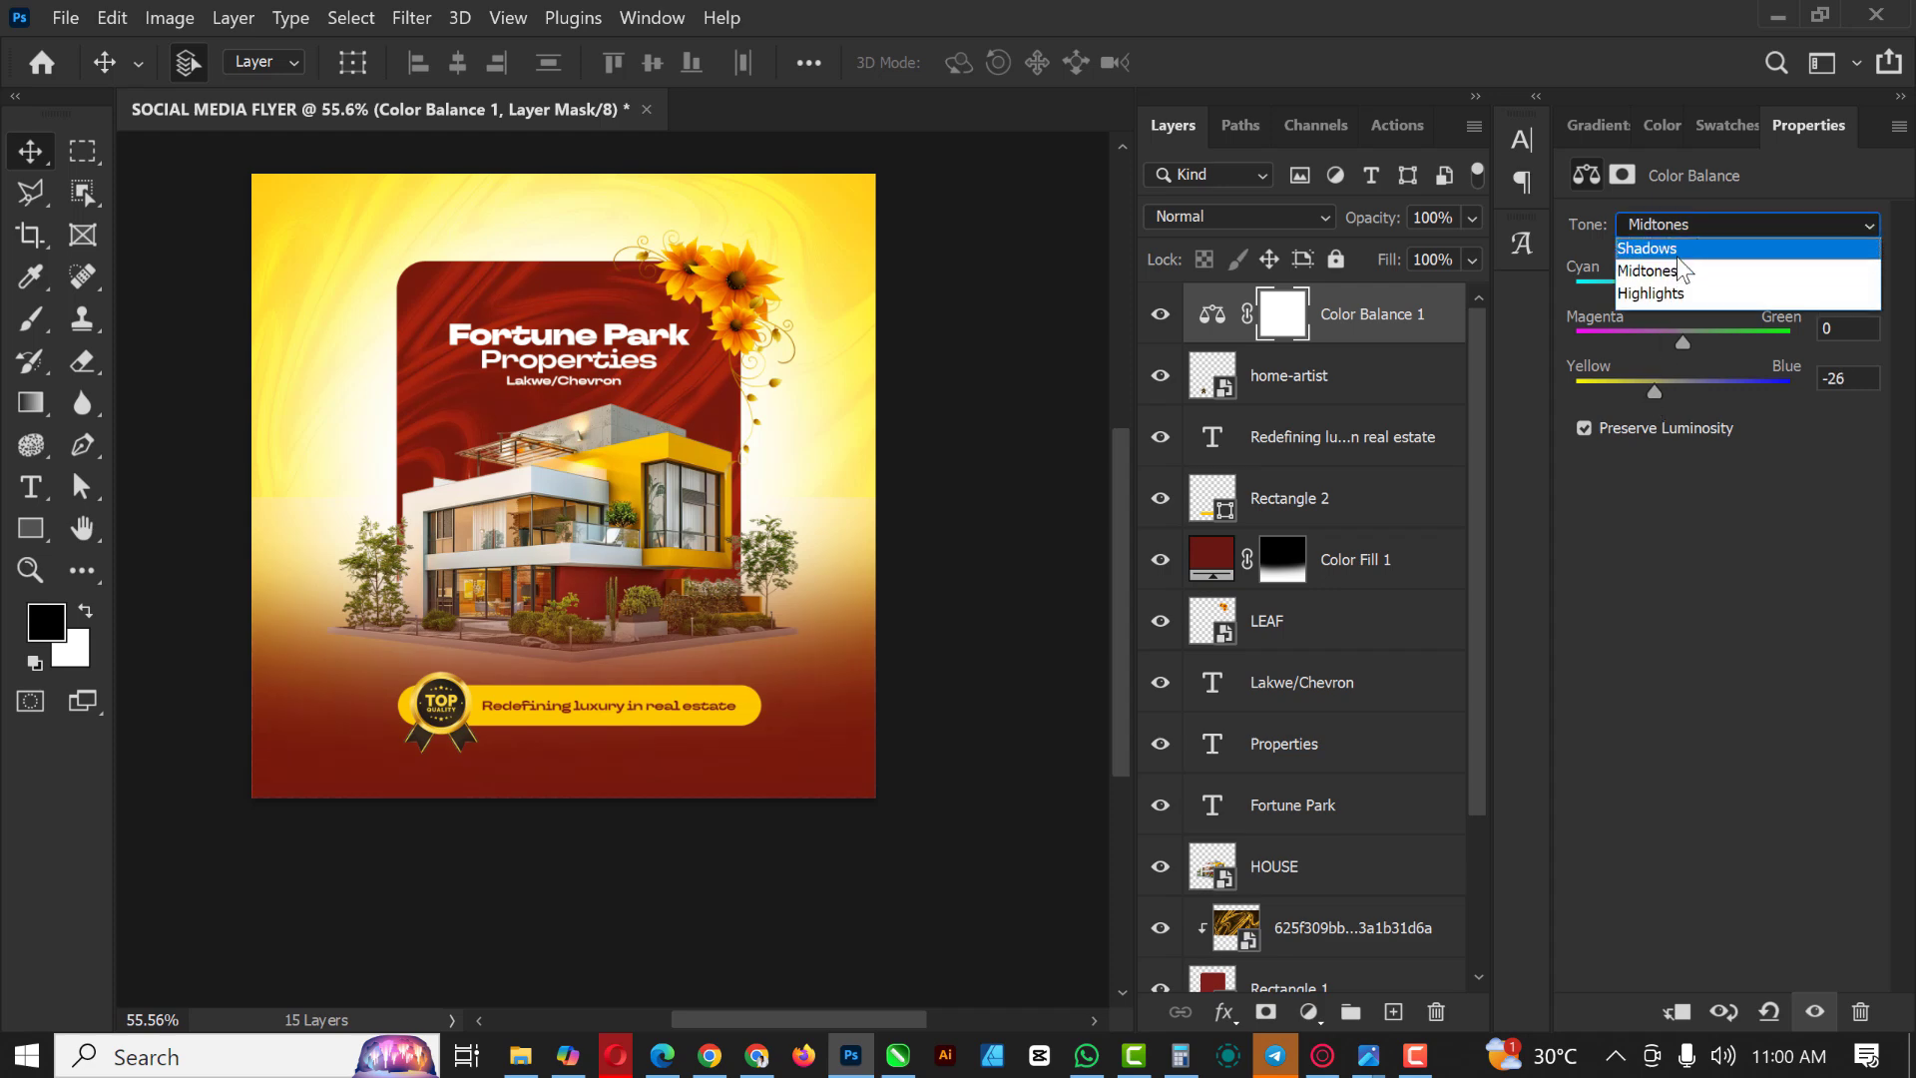
pyautogui.click(1679, 293)
pyautogui.moveTo(1680, 391)
pyautogui.mouseDown()
pyautogui.moveTo(1653, 386)
pyautogui.moveTo(1675, 390)
pyautogui.mouseUp()
pyautogui.moveTo(1685, 291); pyautogui.dragTo(1704, 298)
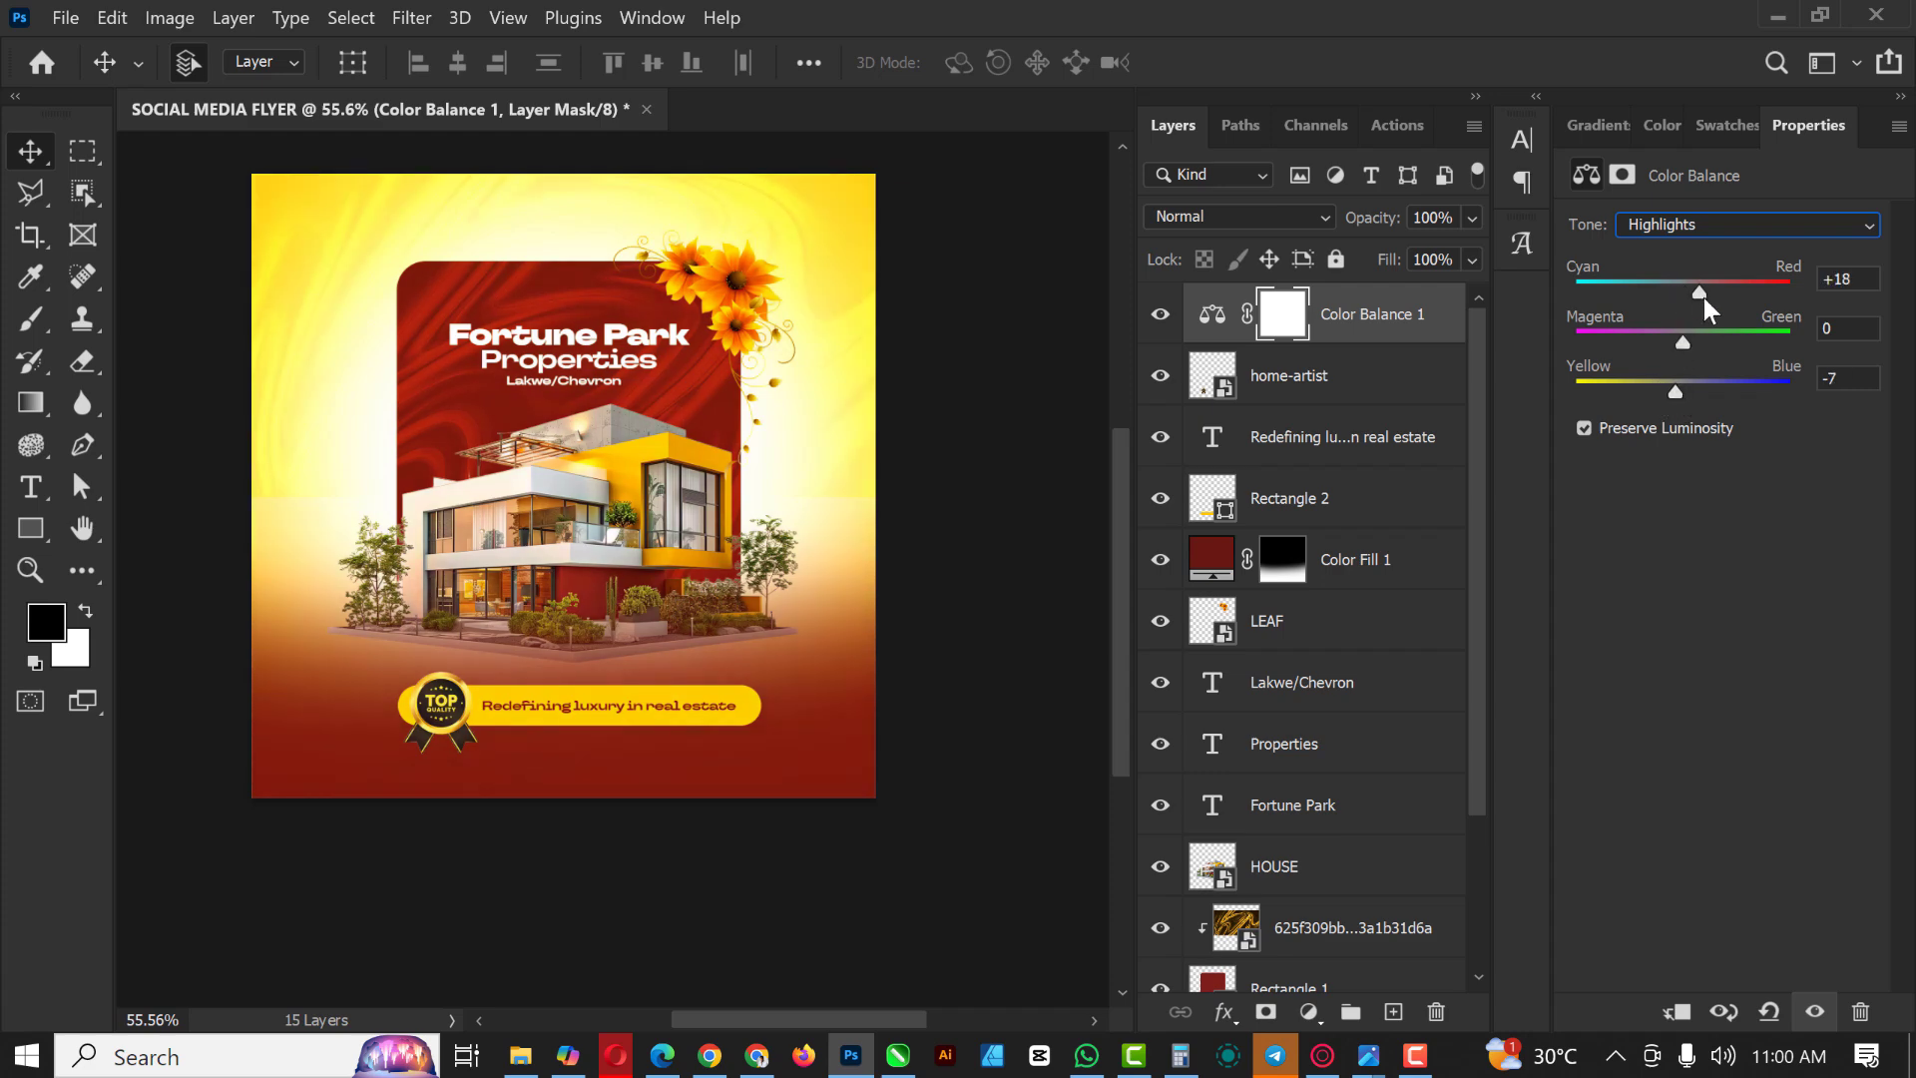
# Step: Set the Color Balance shadows to +6 Cyan–Red and -10 Yellow–Blue
pyautogui.click(1702, 224)
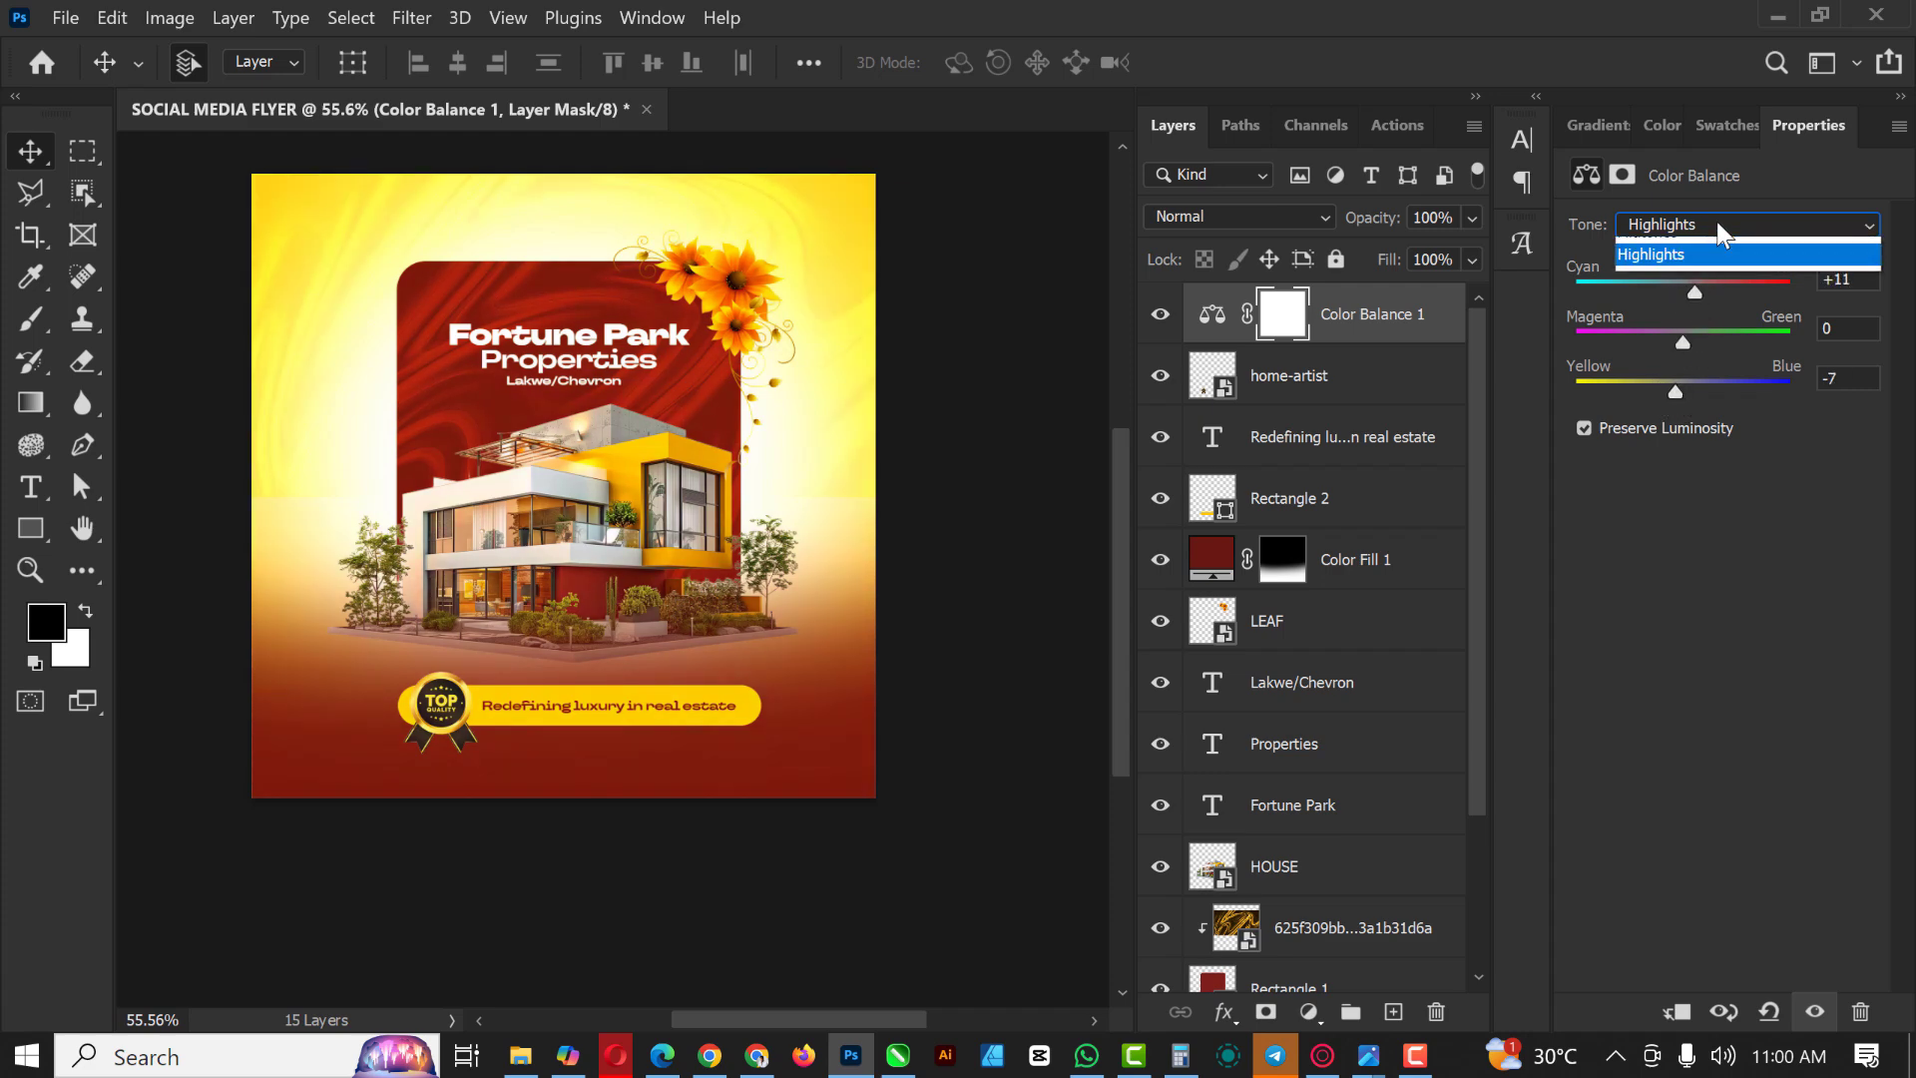
pyautogui.click(1697, 244)
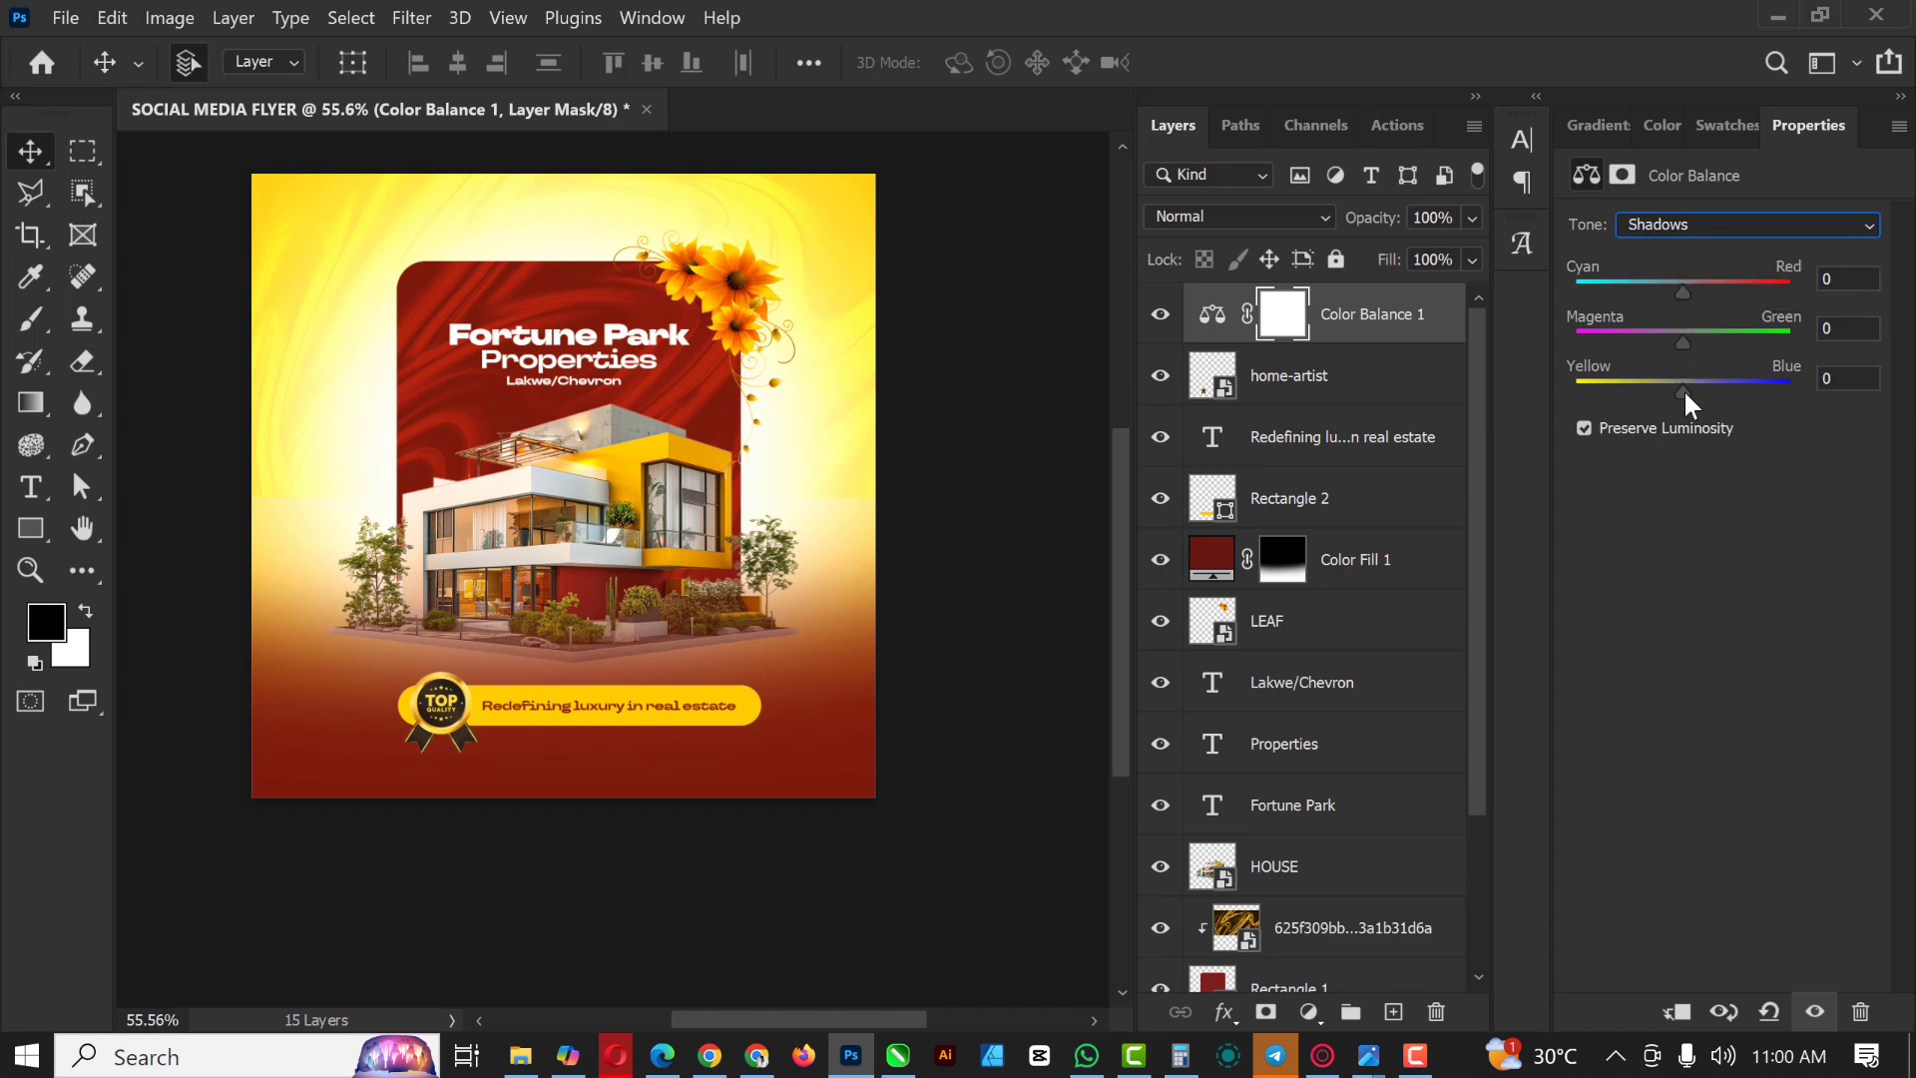
pyautogui.moveTo(1685, 391); pyautogui.dragTo(1672, 387)
pyautogui.moveTo(1682, 287); pyautogui.dragTo(1689, 288)
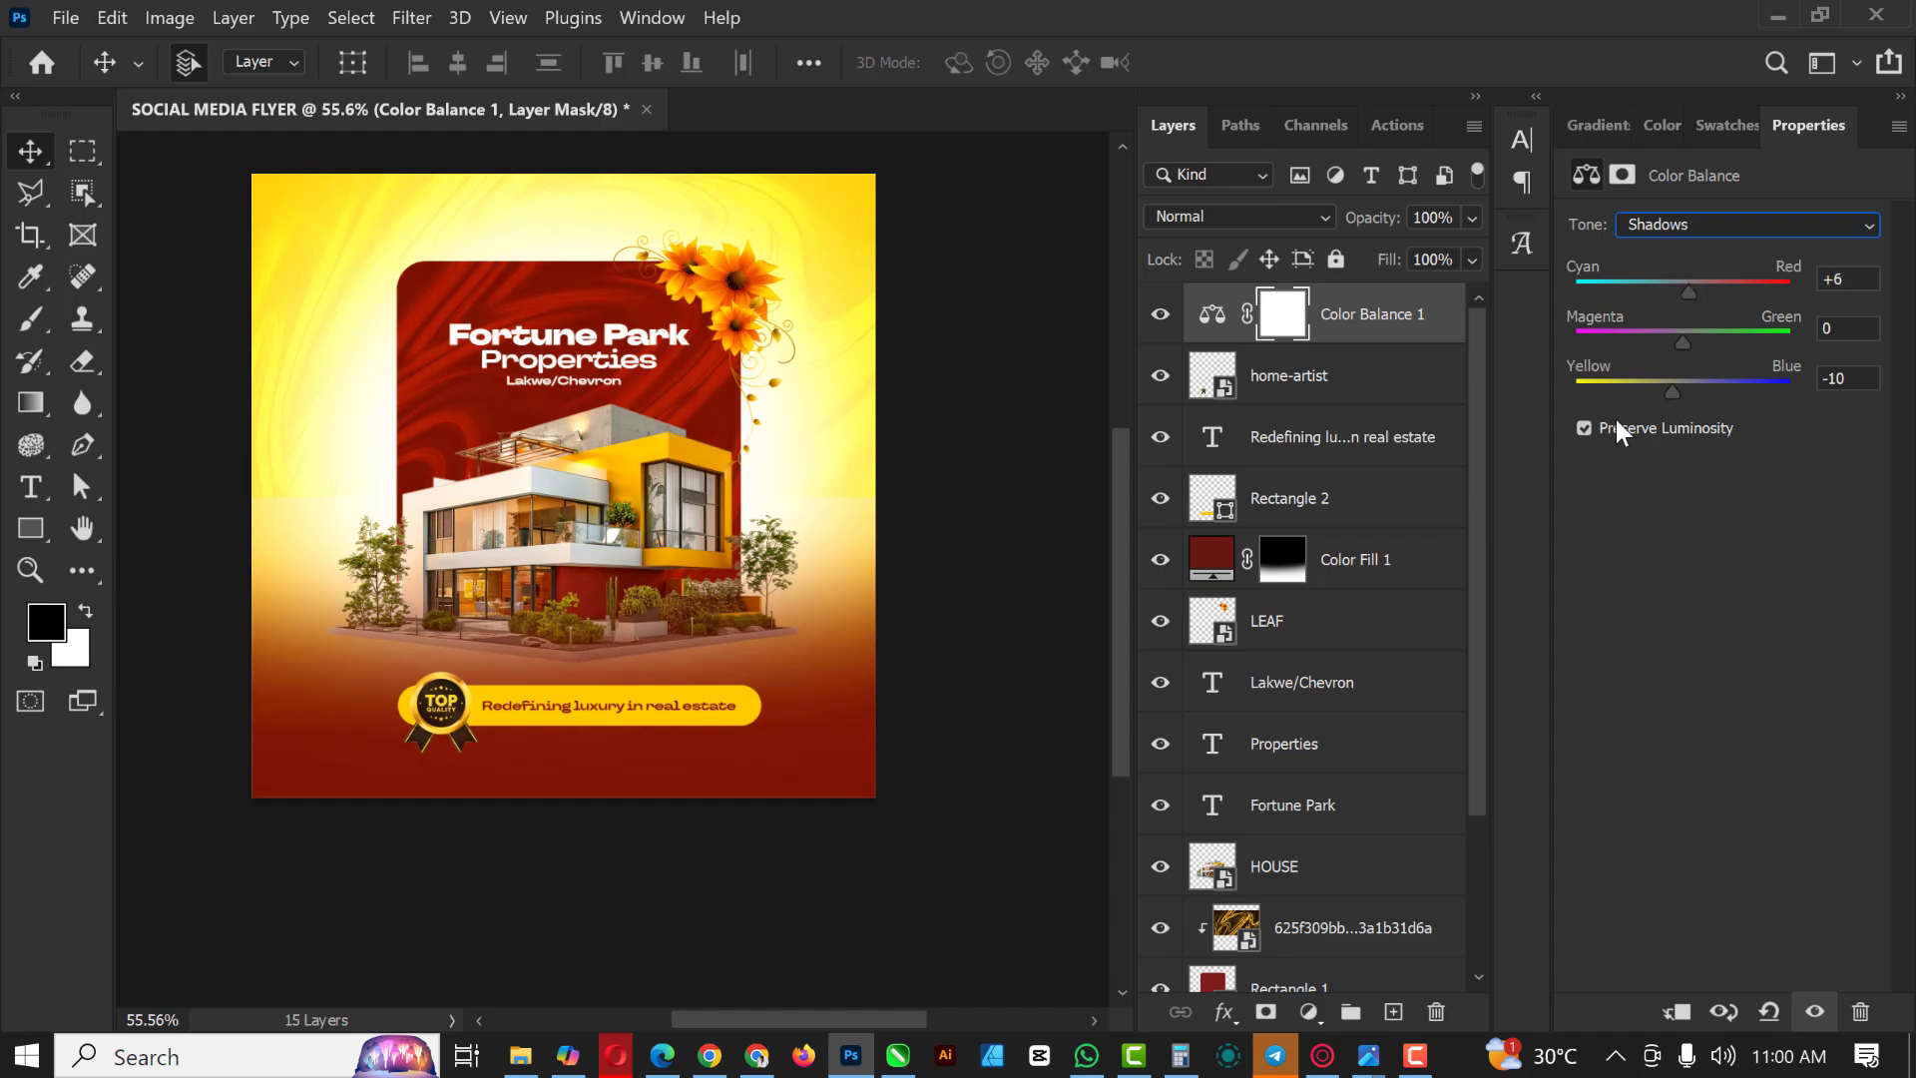
# Step: Compare the flyer with and without the Color Balance adjustment and inspect the whole design at different magnifications
pyautogui.click(1160, 317)
pyautogui.click(1160, 315)
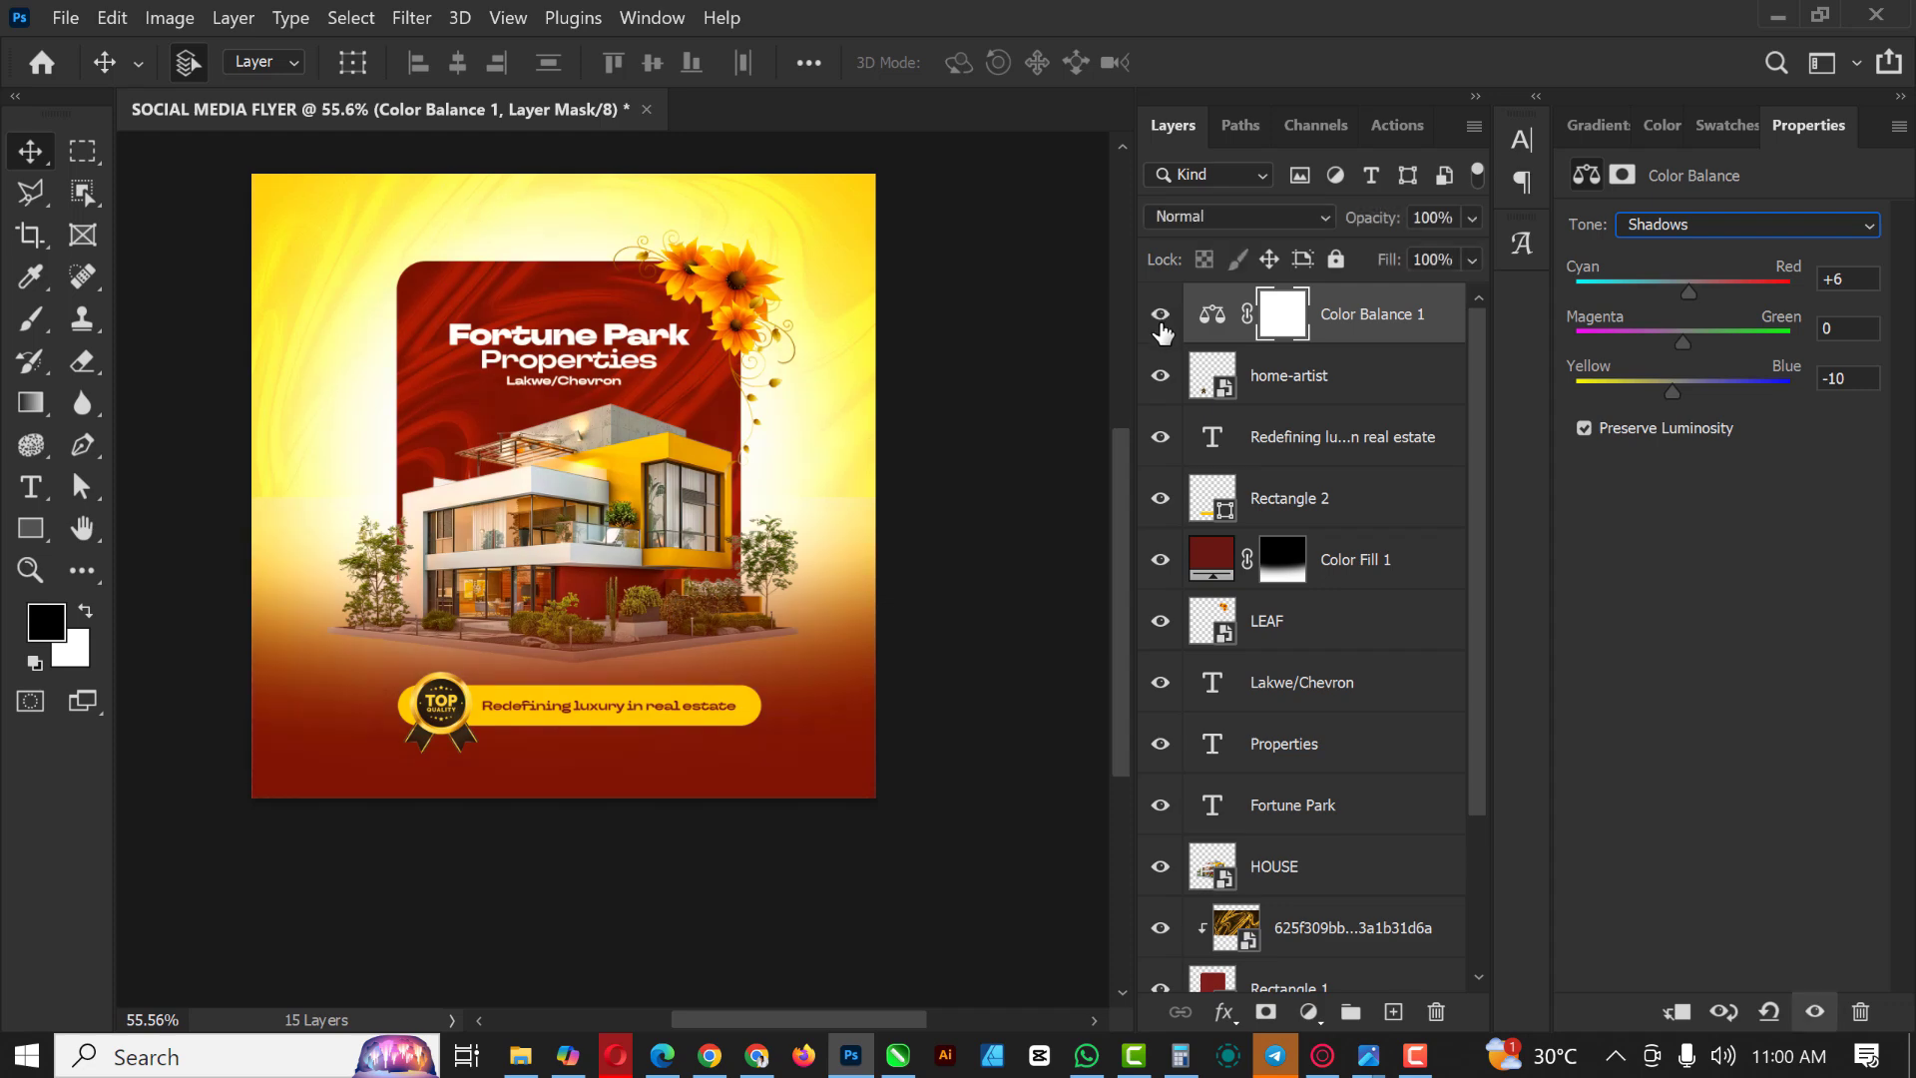
pyautogui.click(963, 511)
pyautogui.scroll(3, 698, 539)
pyautogui.scroll(-3, 659, 577)
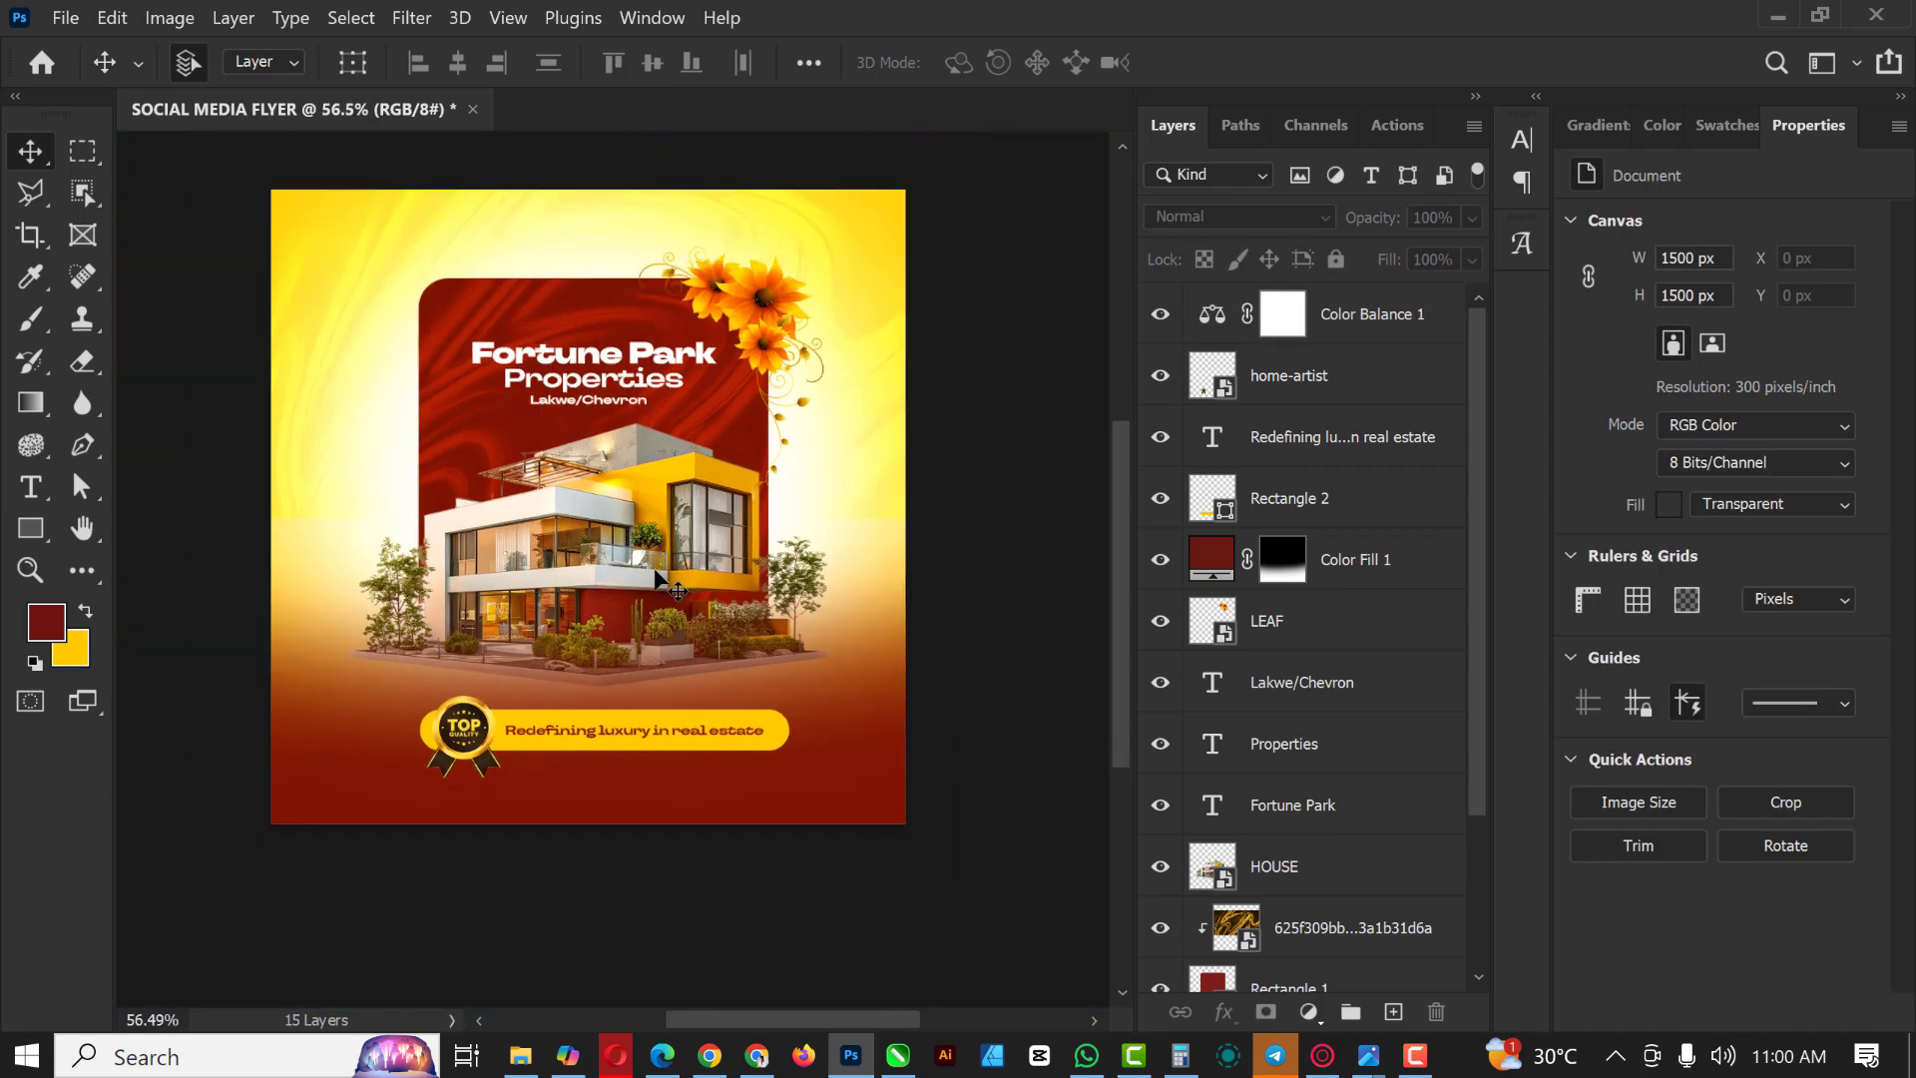
pyautogui.scroll(-3, 656, 572)
pyautogui.scroll(5, 655, 535)
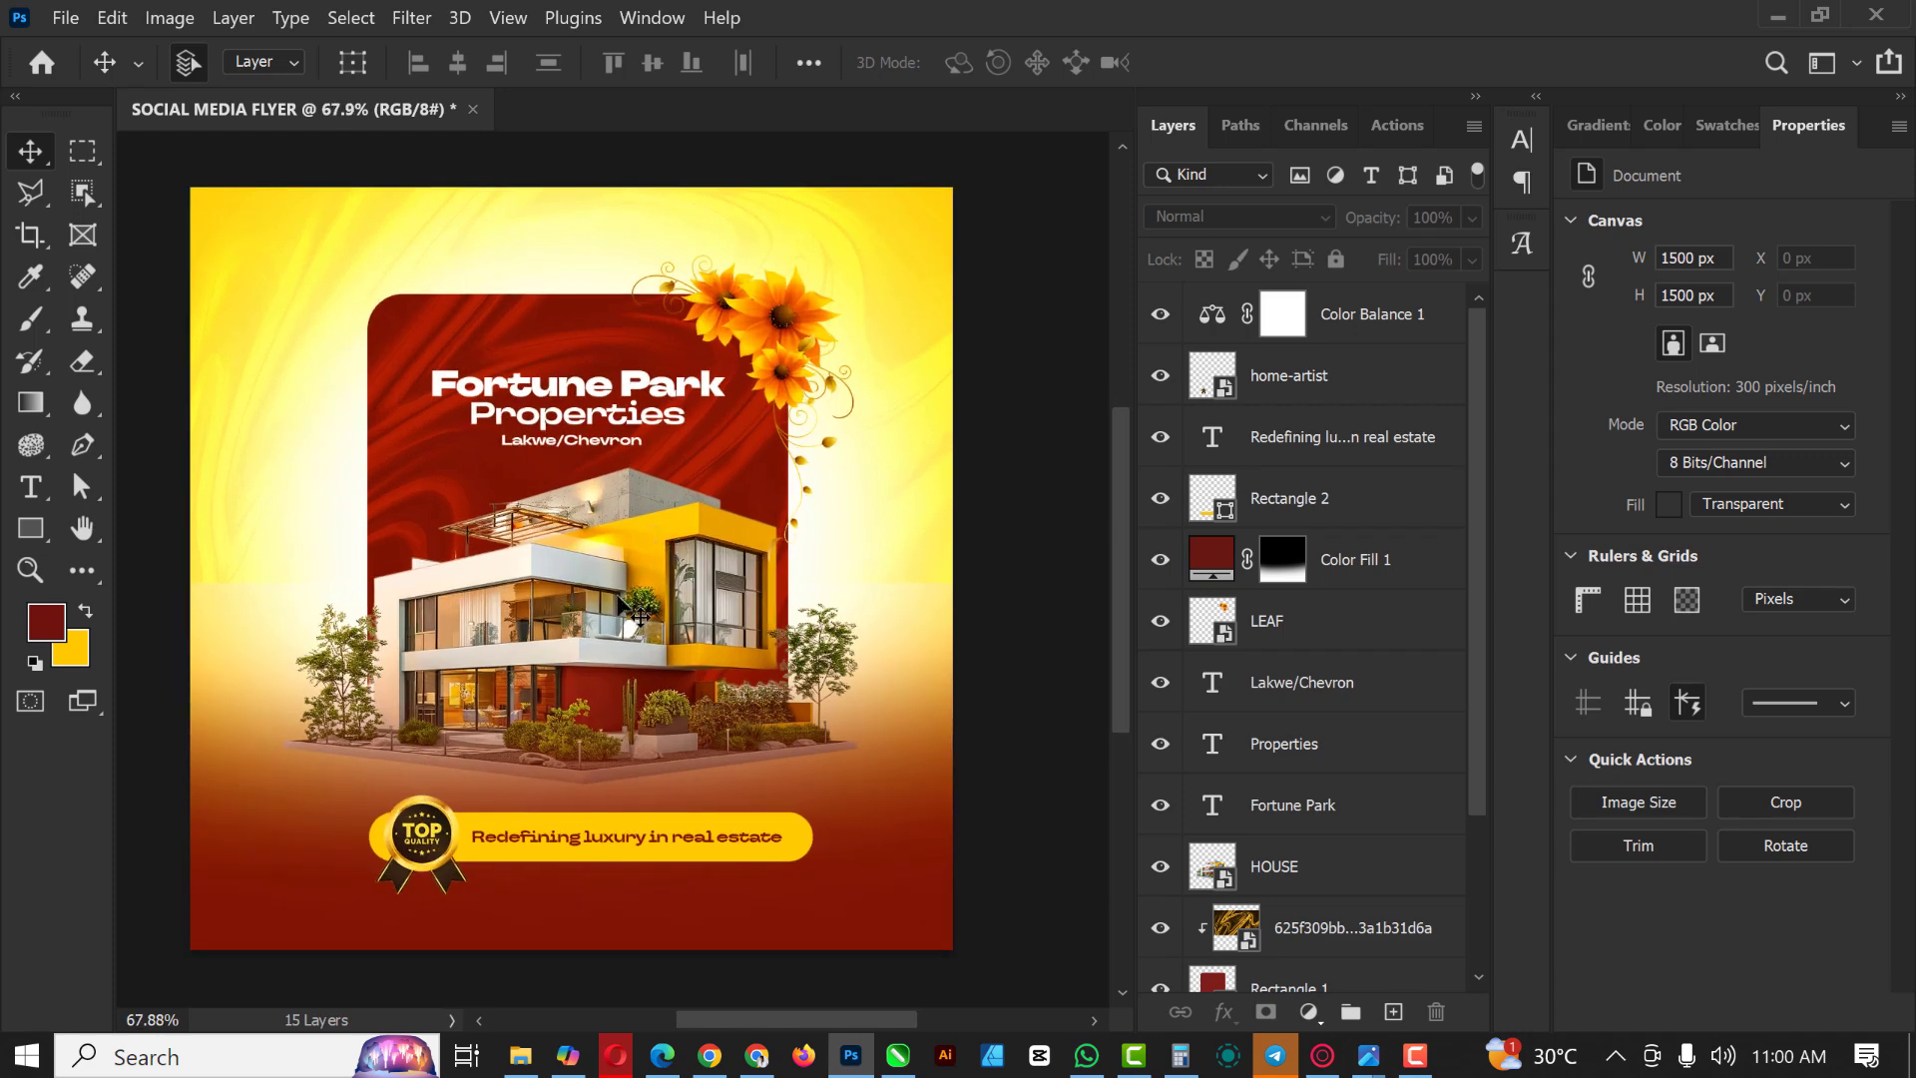
pyautogui.scroll(-1, 619, 602)
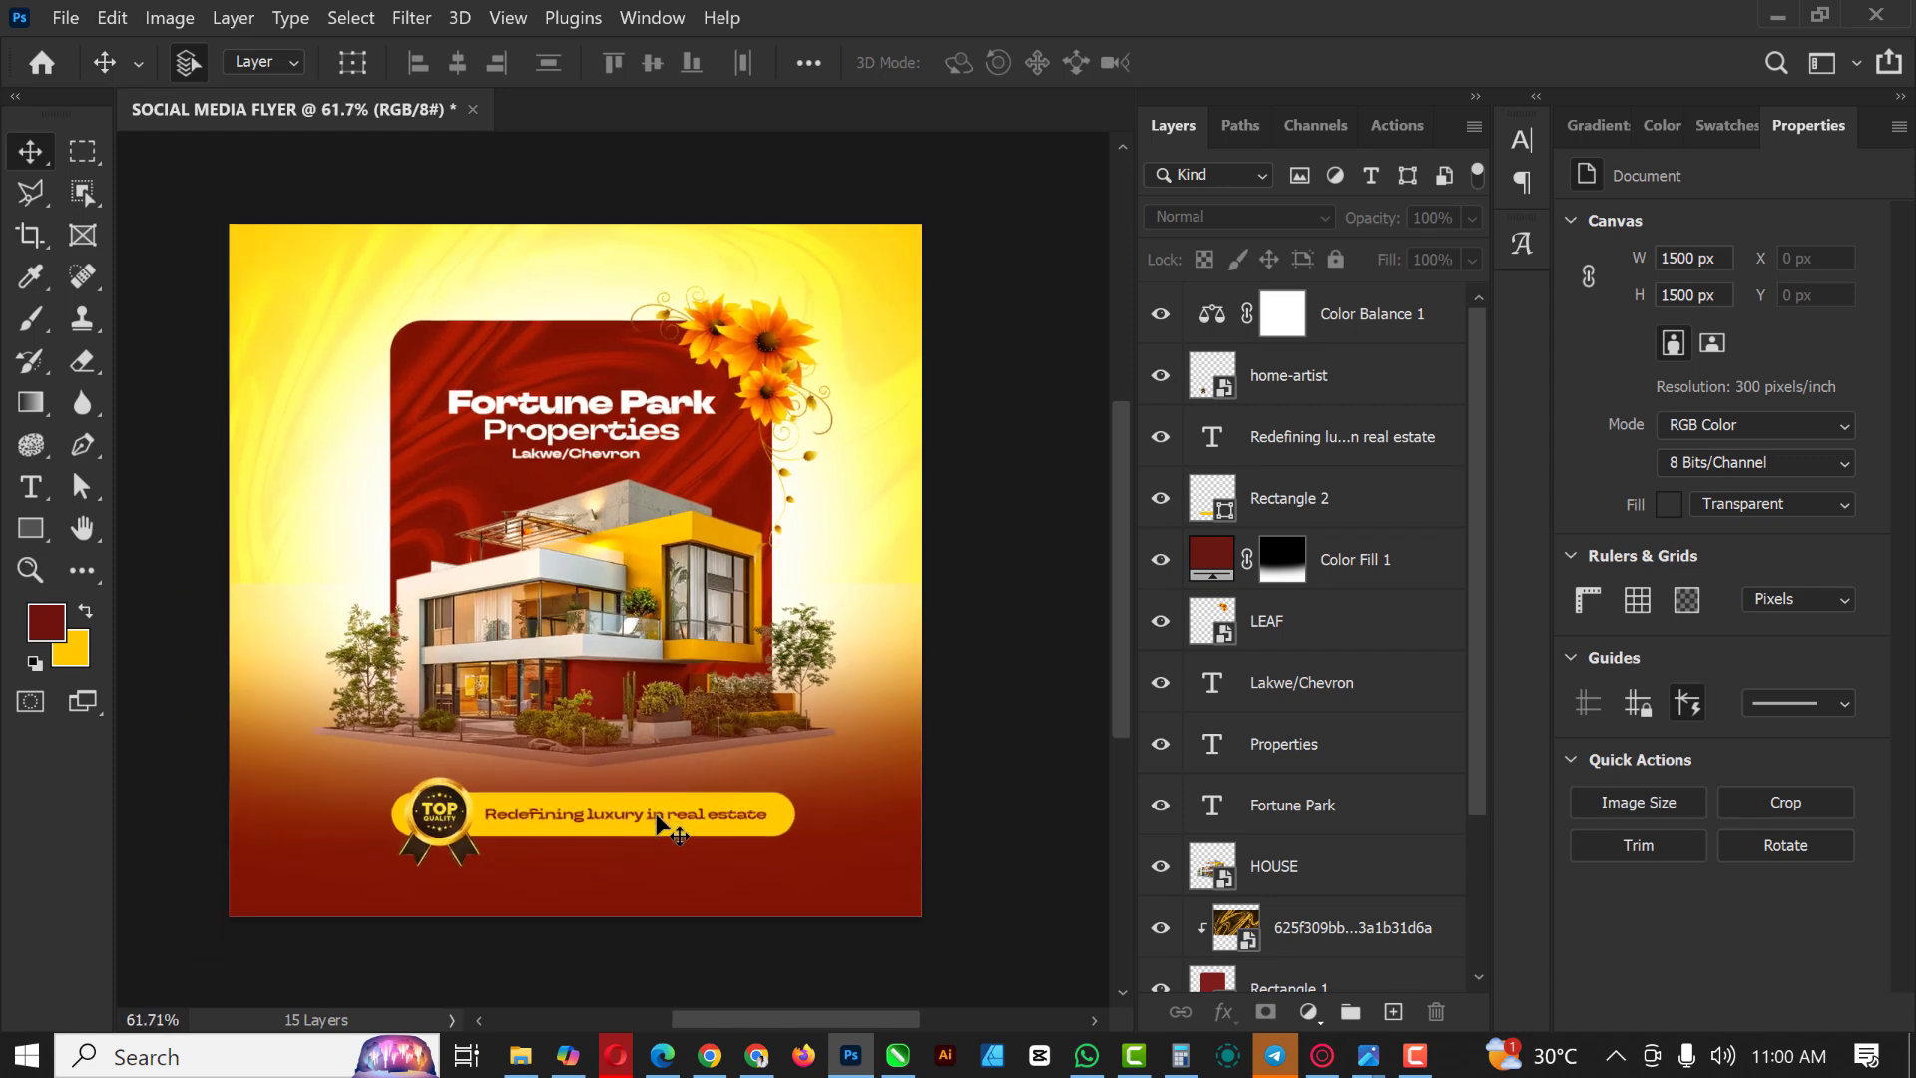
# Step: Recolor the tagline text in the pill with the dark brown 221a0d sampled from the Top Quality badge
pyautogui.click(657, 818)
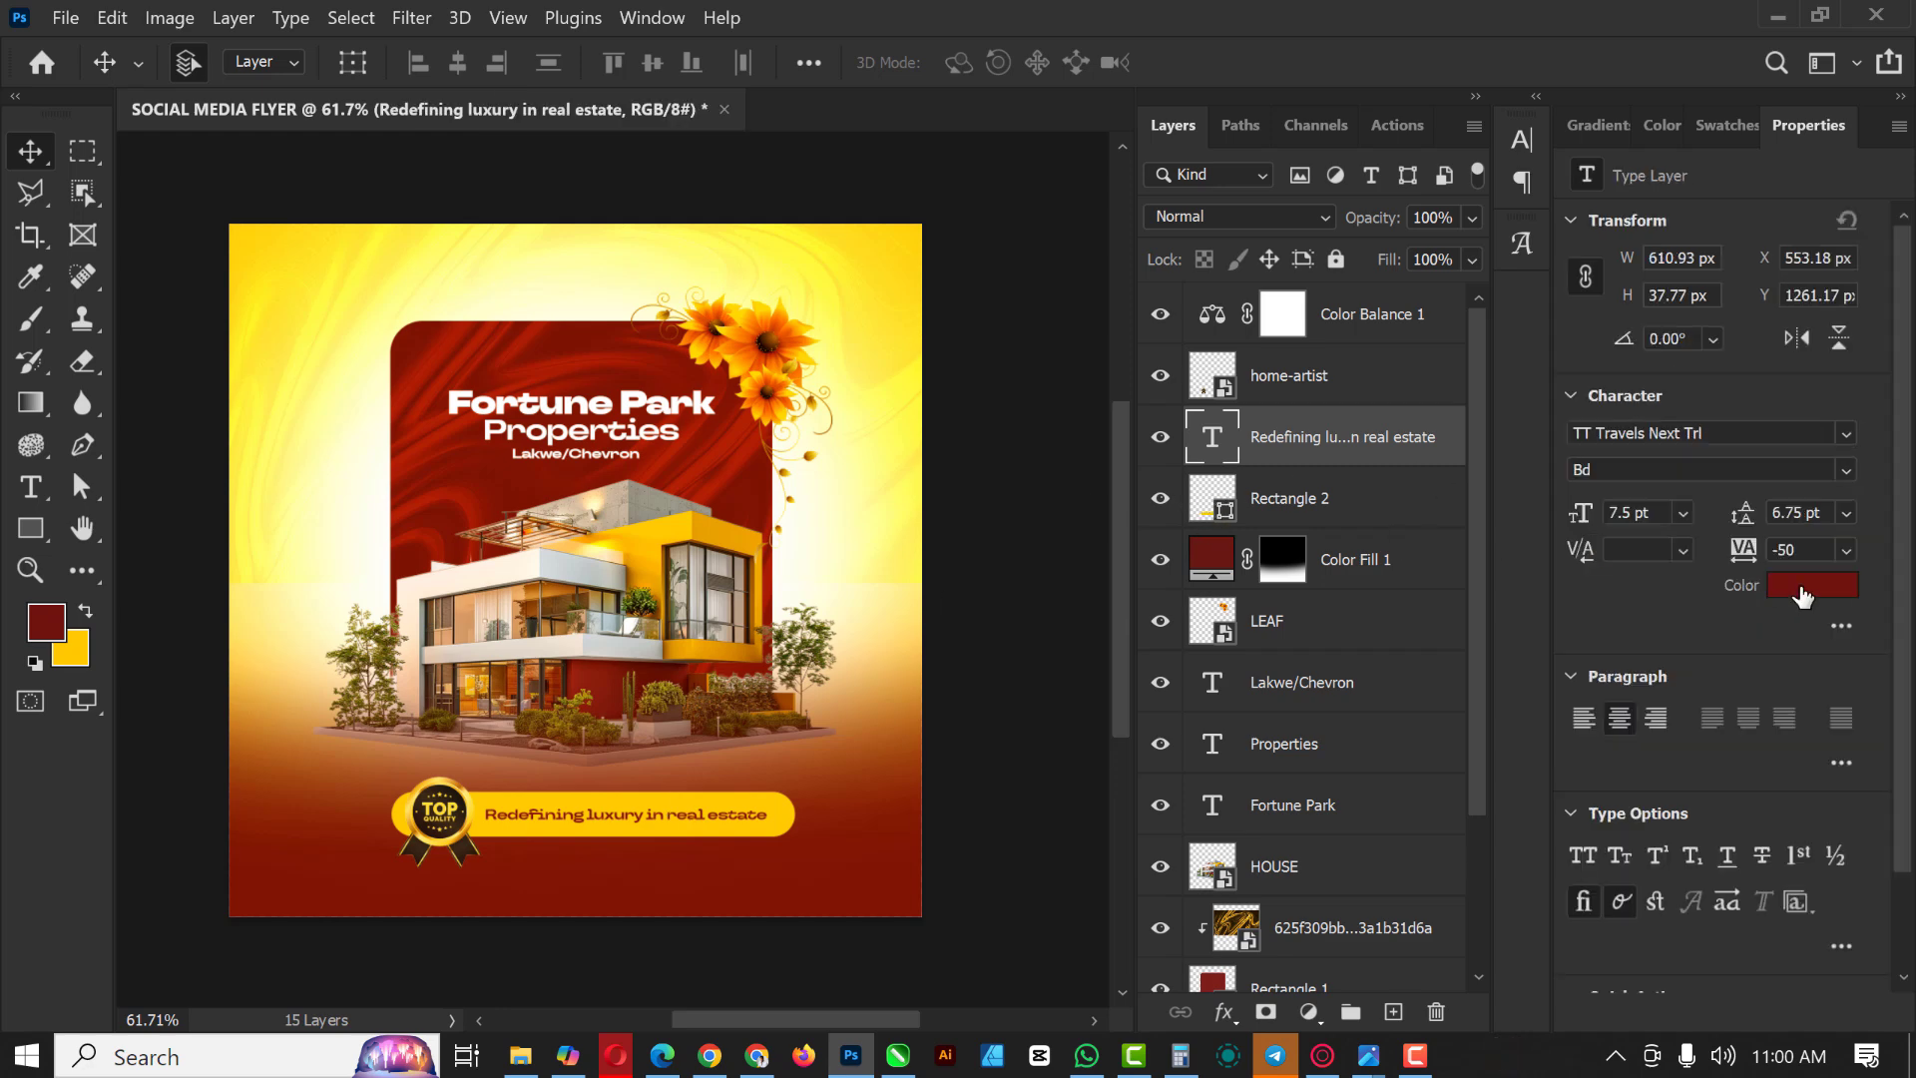
pyautogui.click(458, 794)
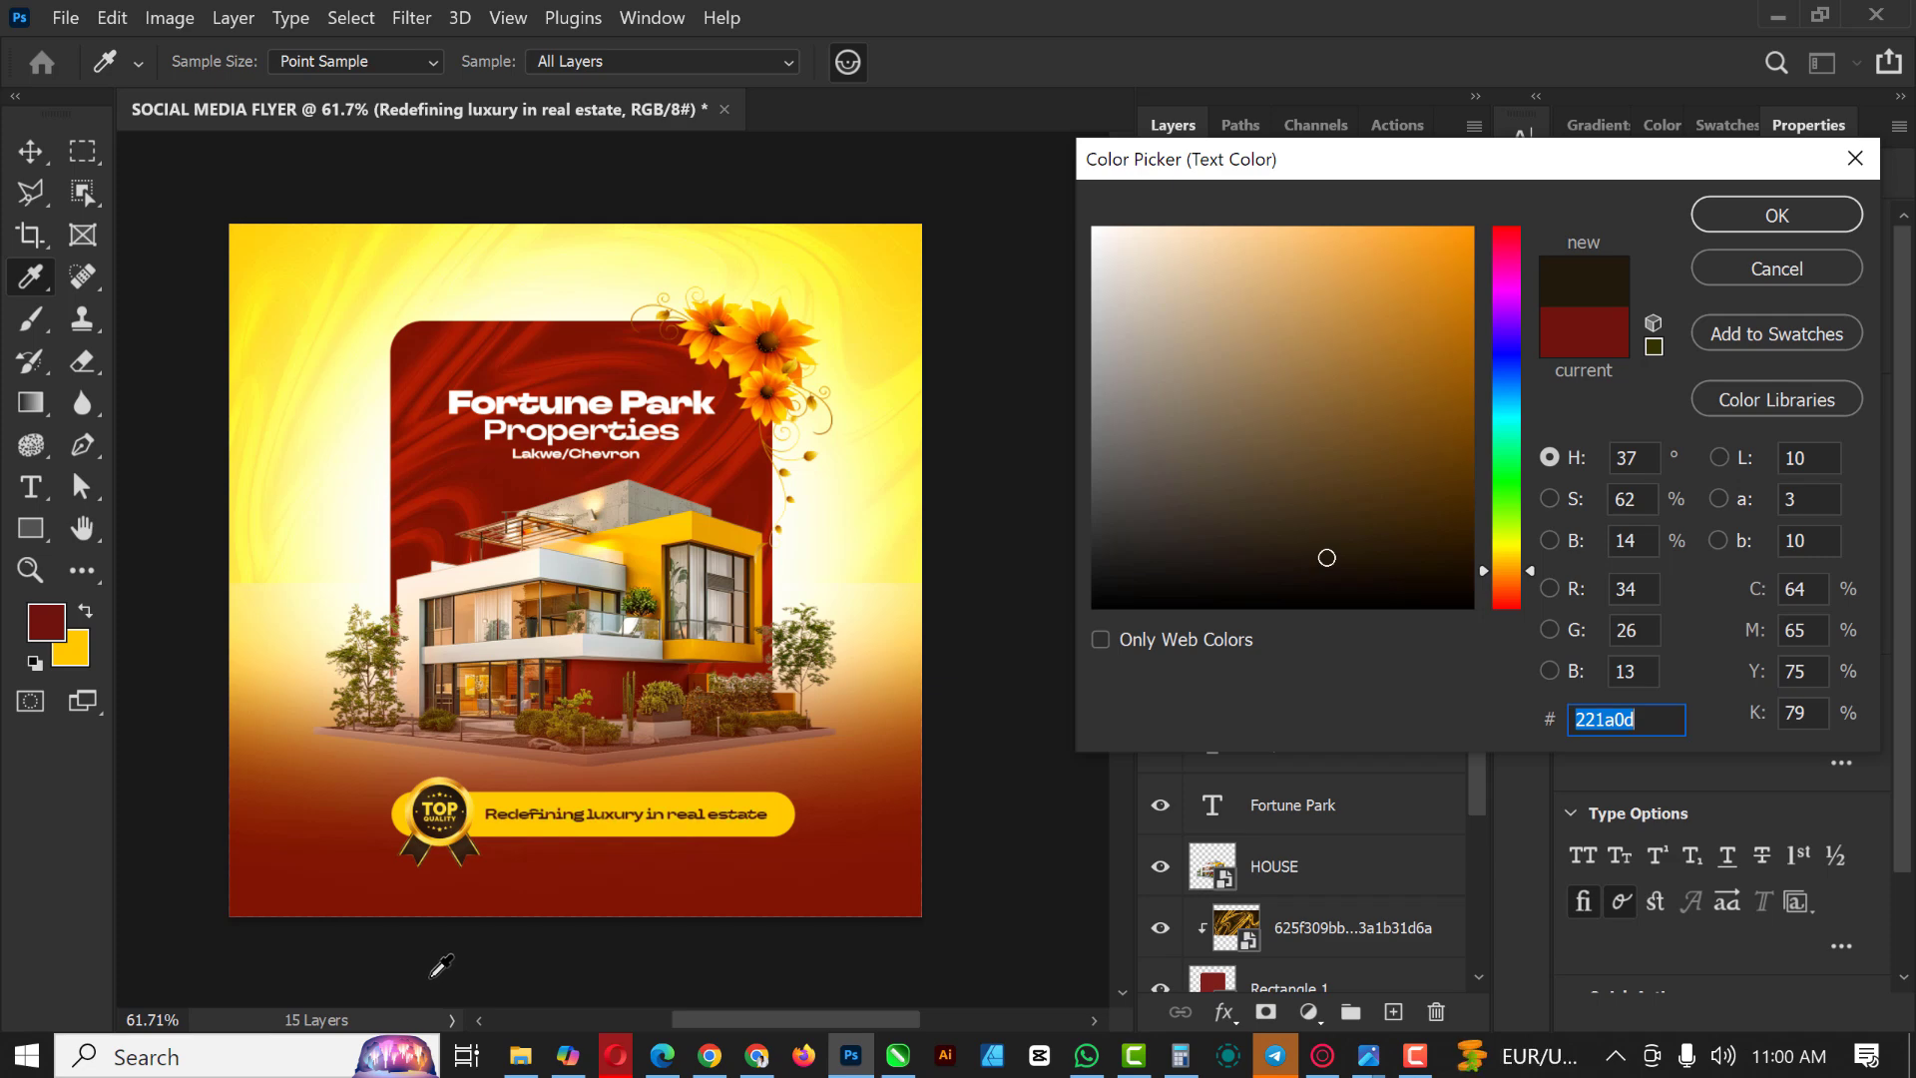
pyautogui.click(1768, 212)
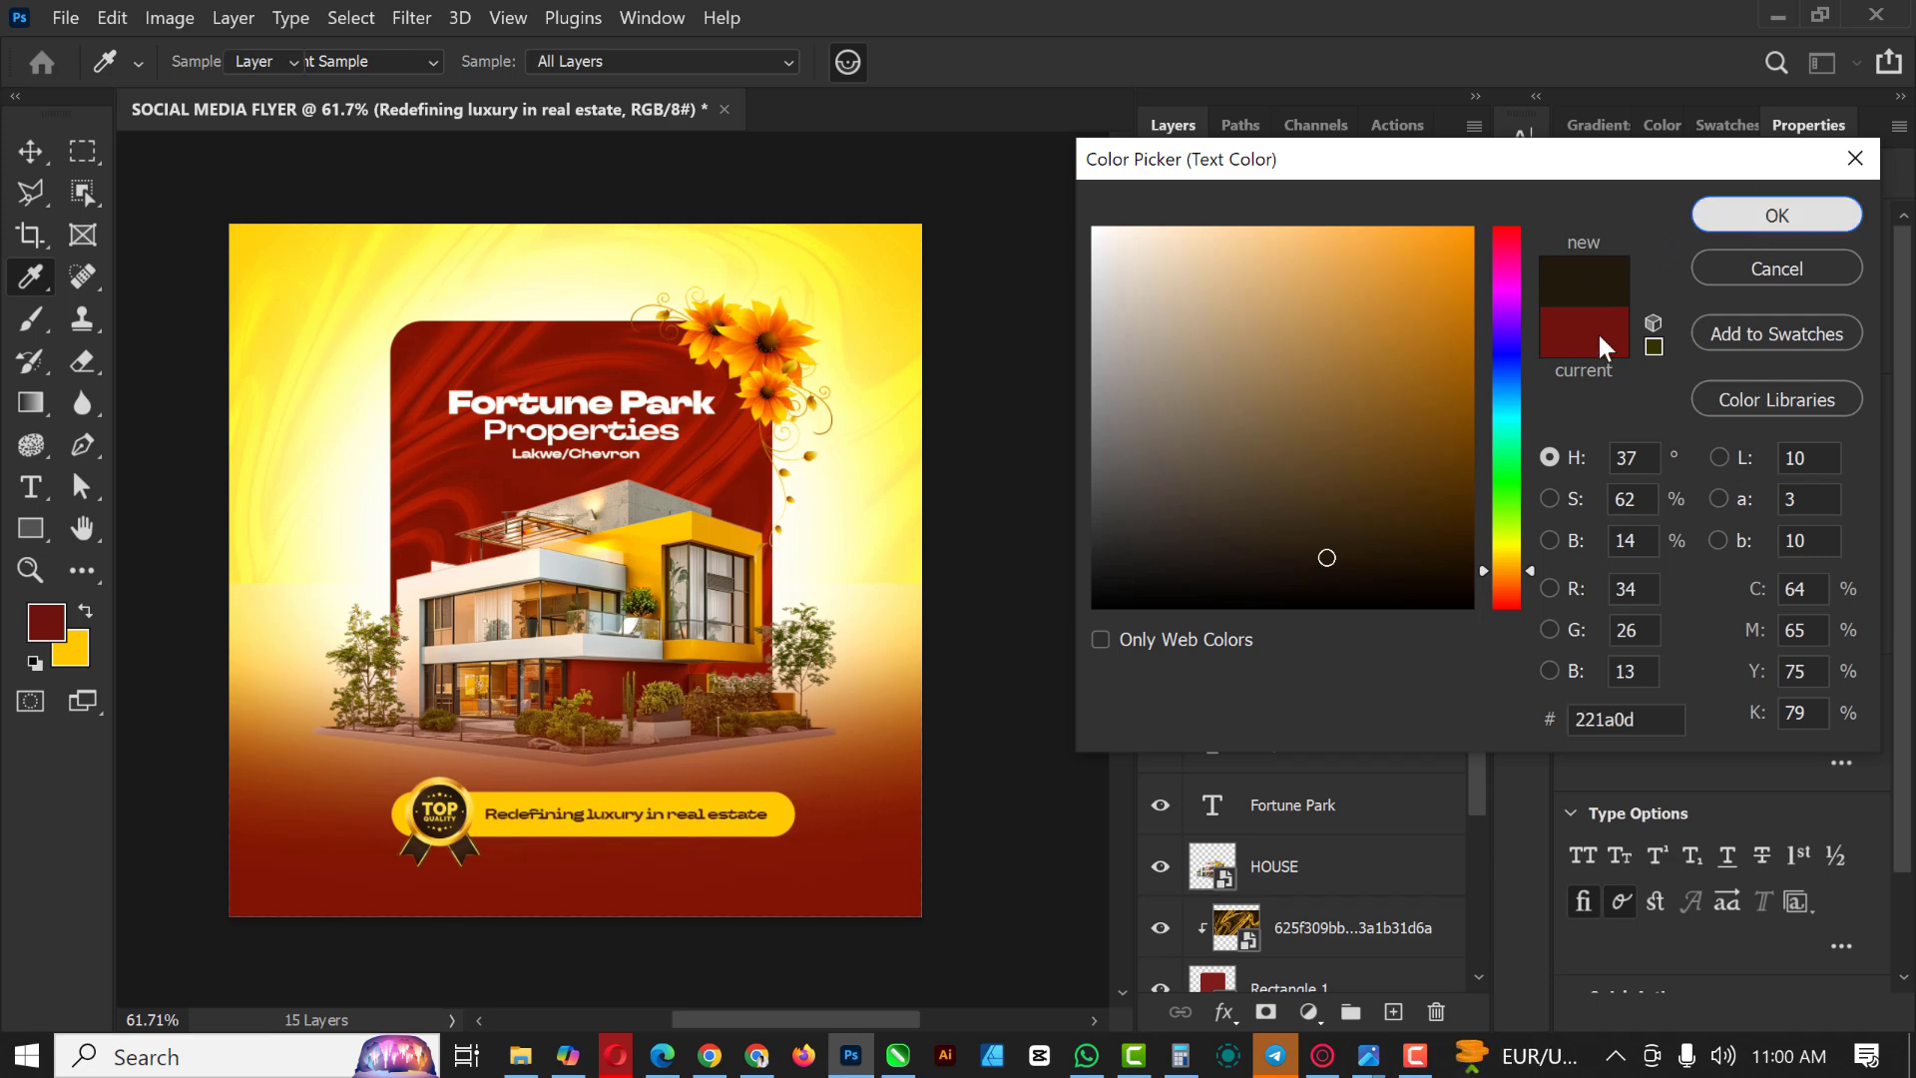
pyautogui.scroll(3, 650, 518)
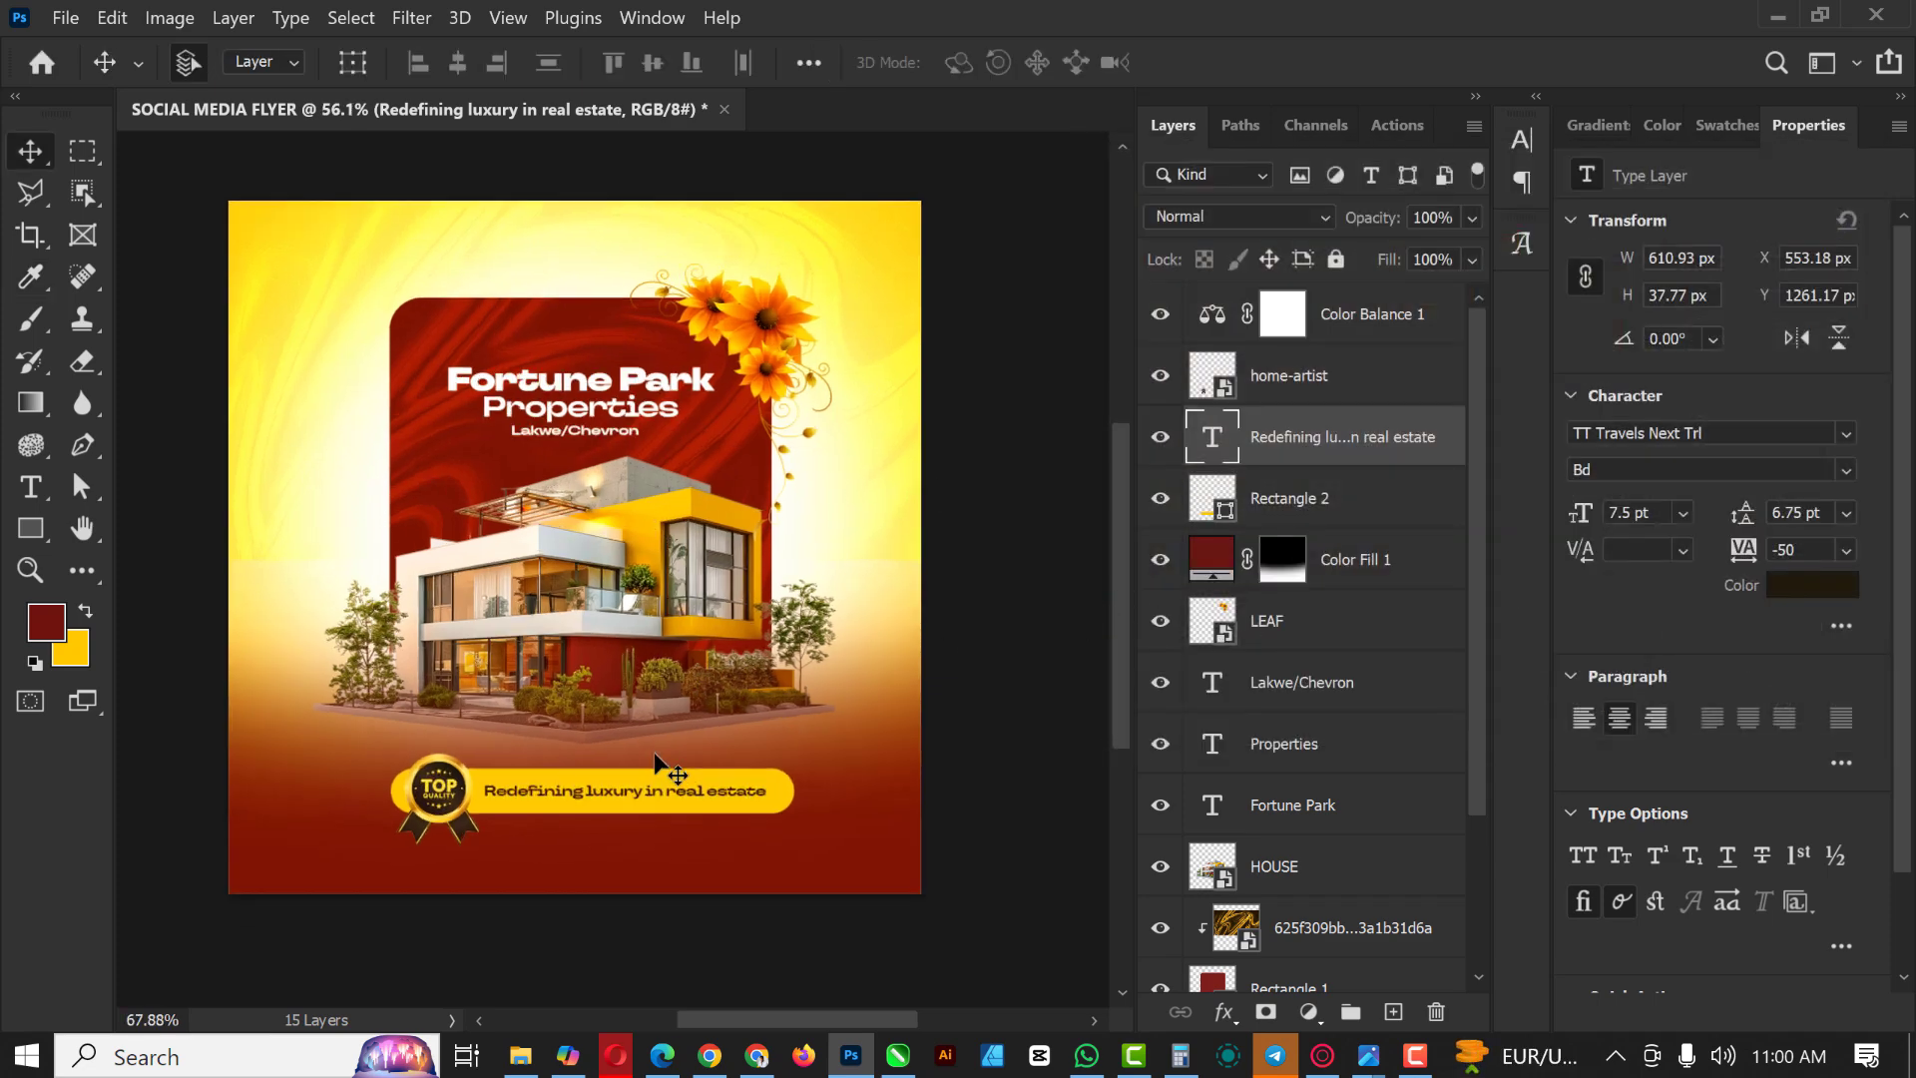
pyautogui.scroll(-2, 781, 577)
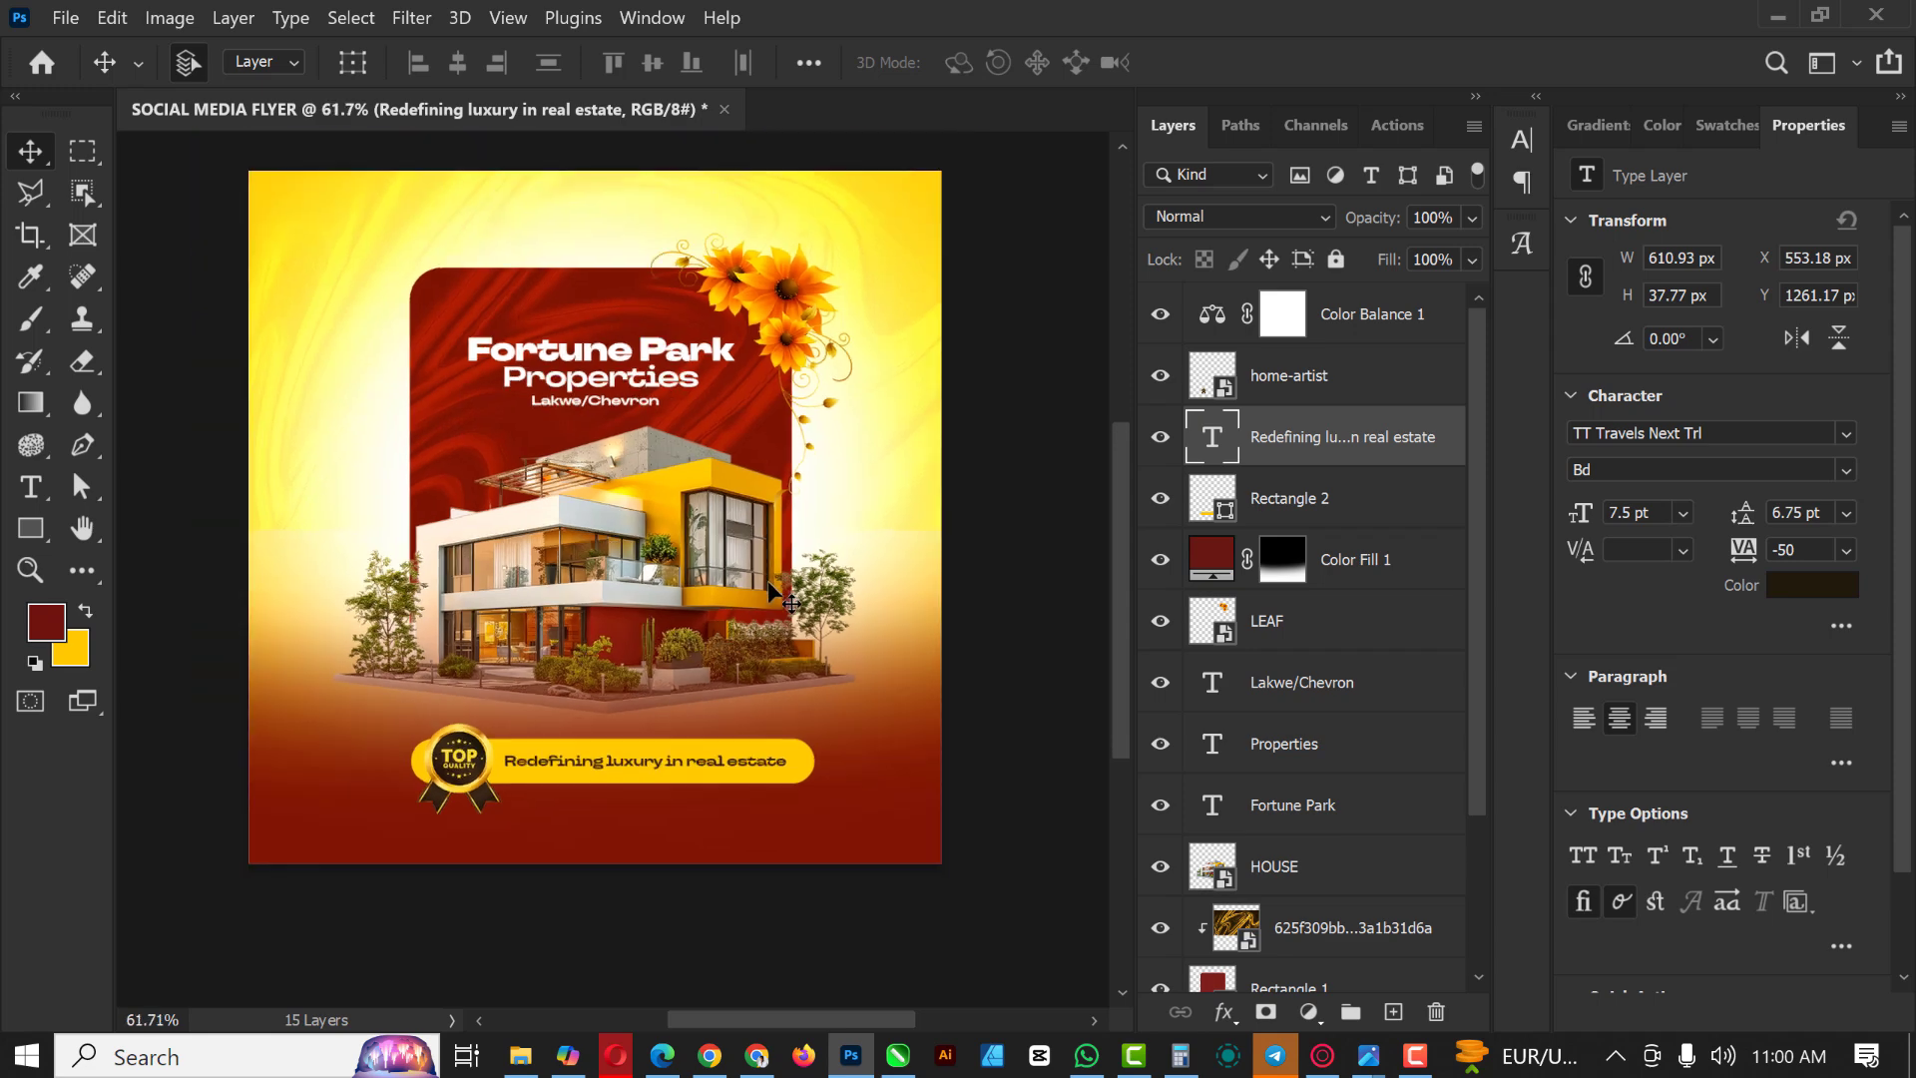
# Step: Add an empty layer above the Color Balance adjustment and make yellow ffc900 the foreground color
pyautogui.click(1369, 337)
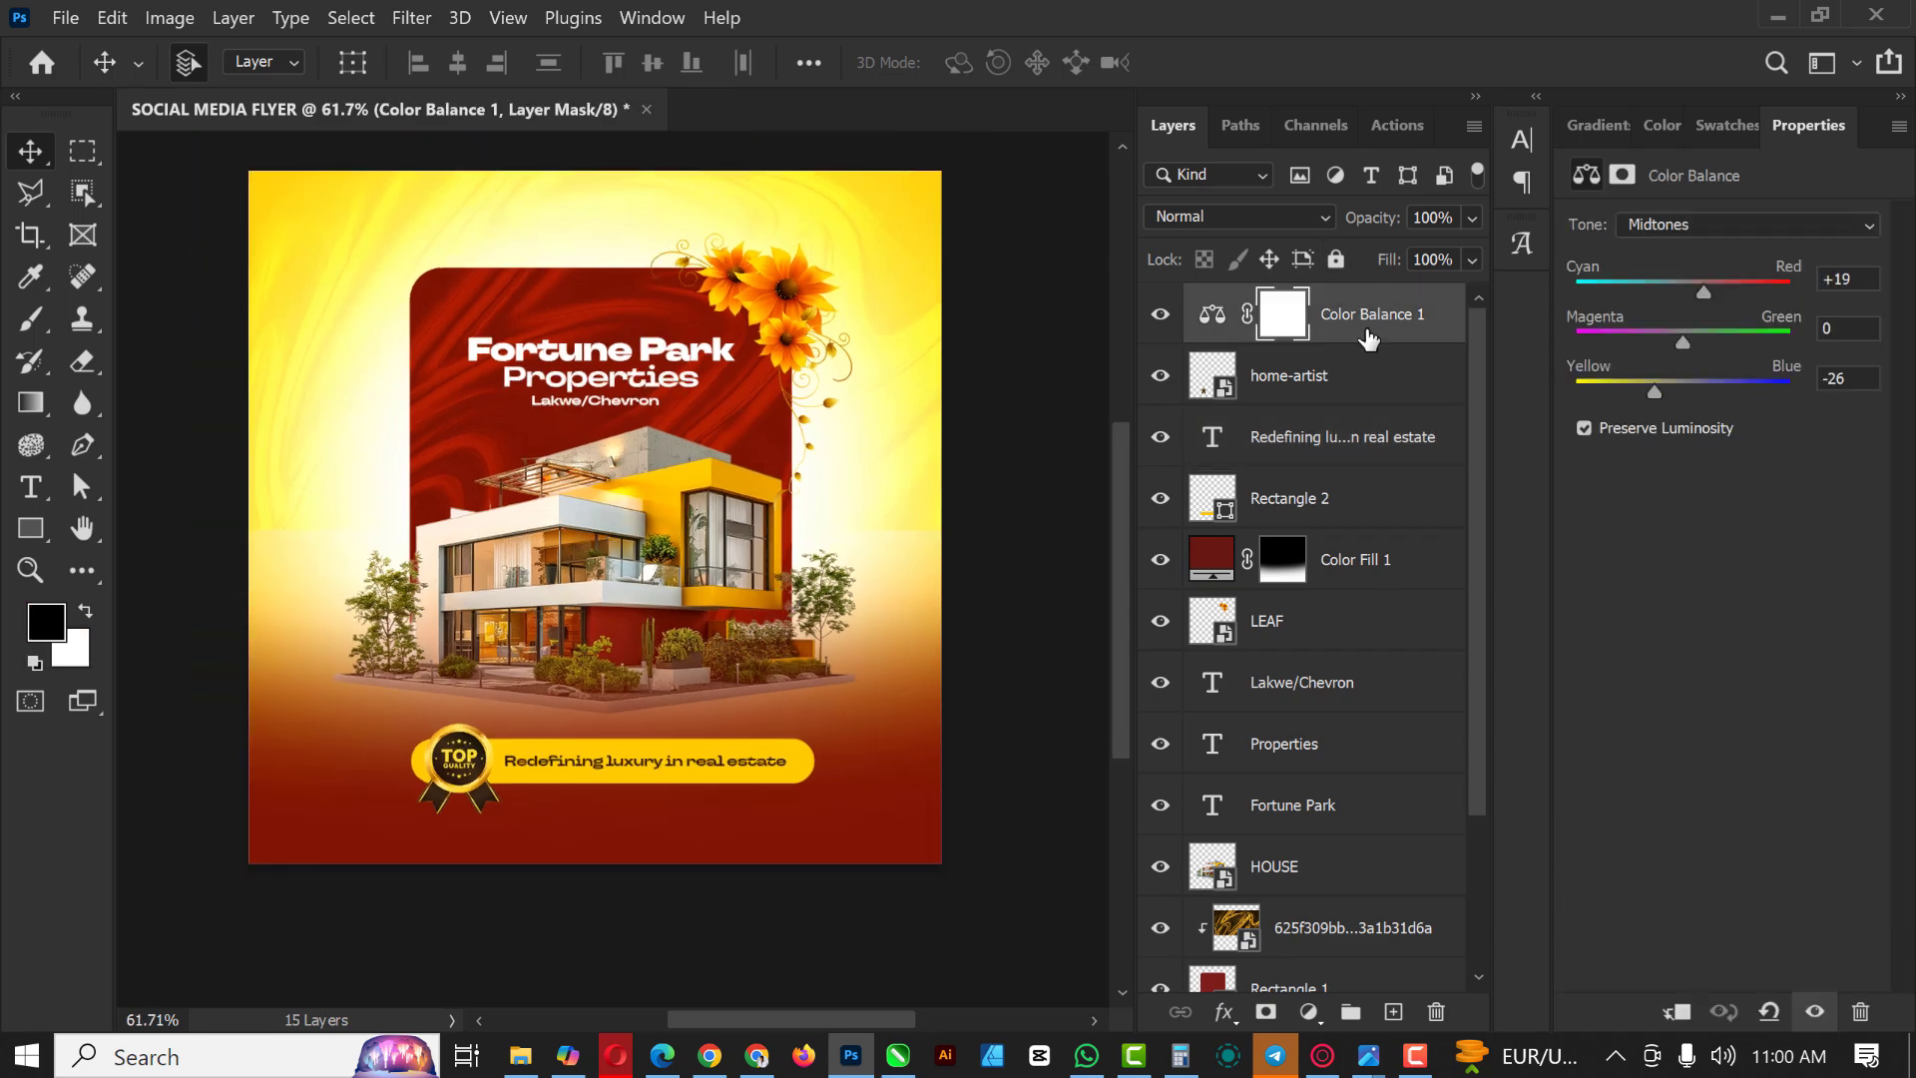
pyautogui.click(1409, 1011)
pyautogui.click(86, 612)
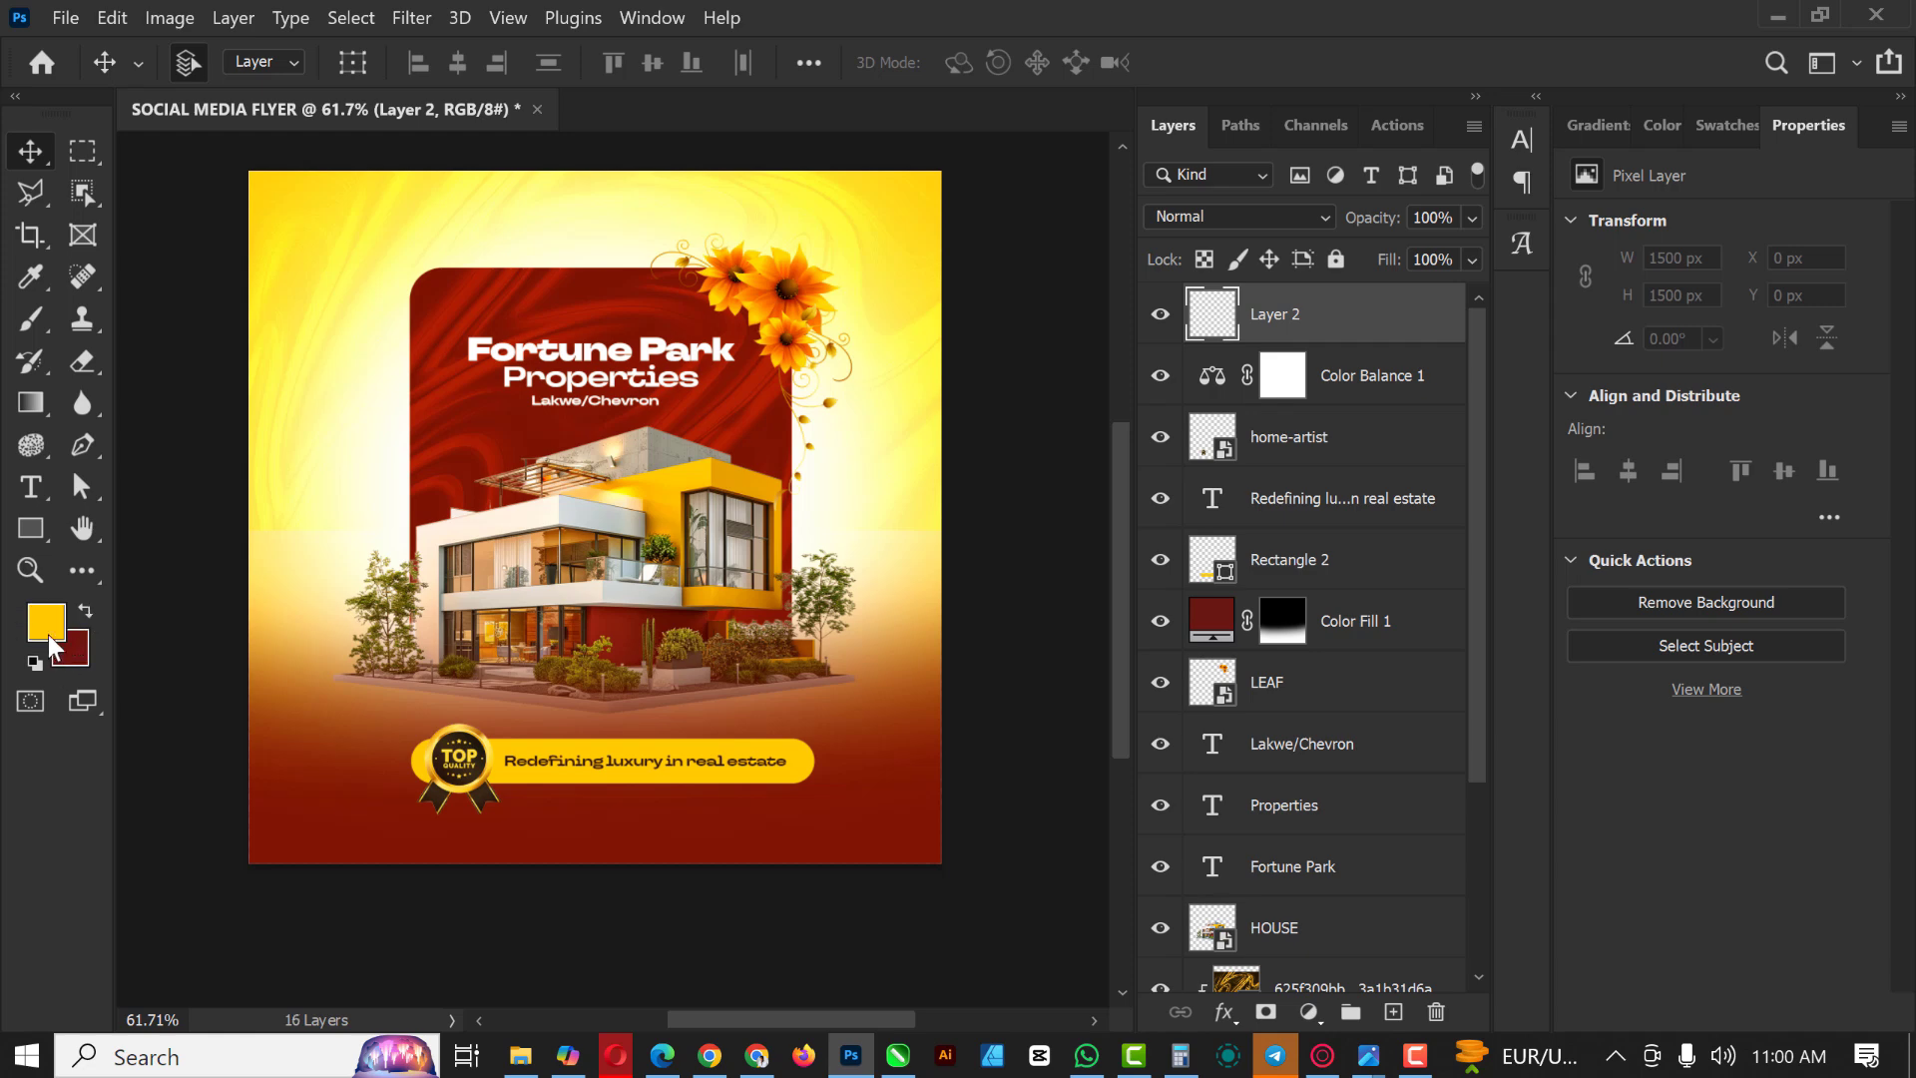
pyautogui.click(52, 632)
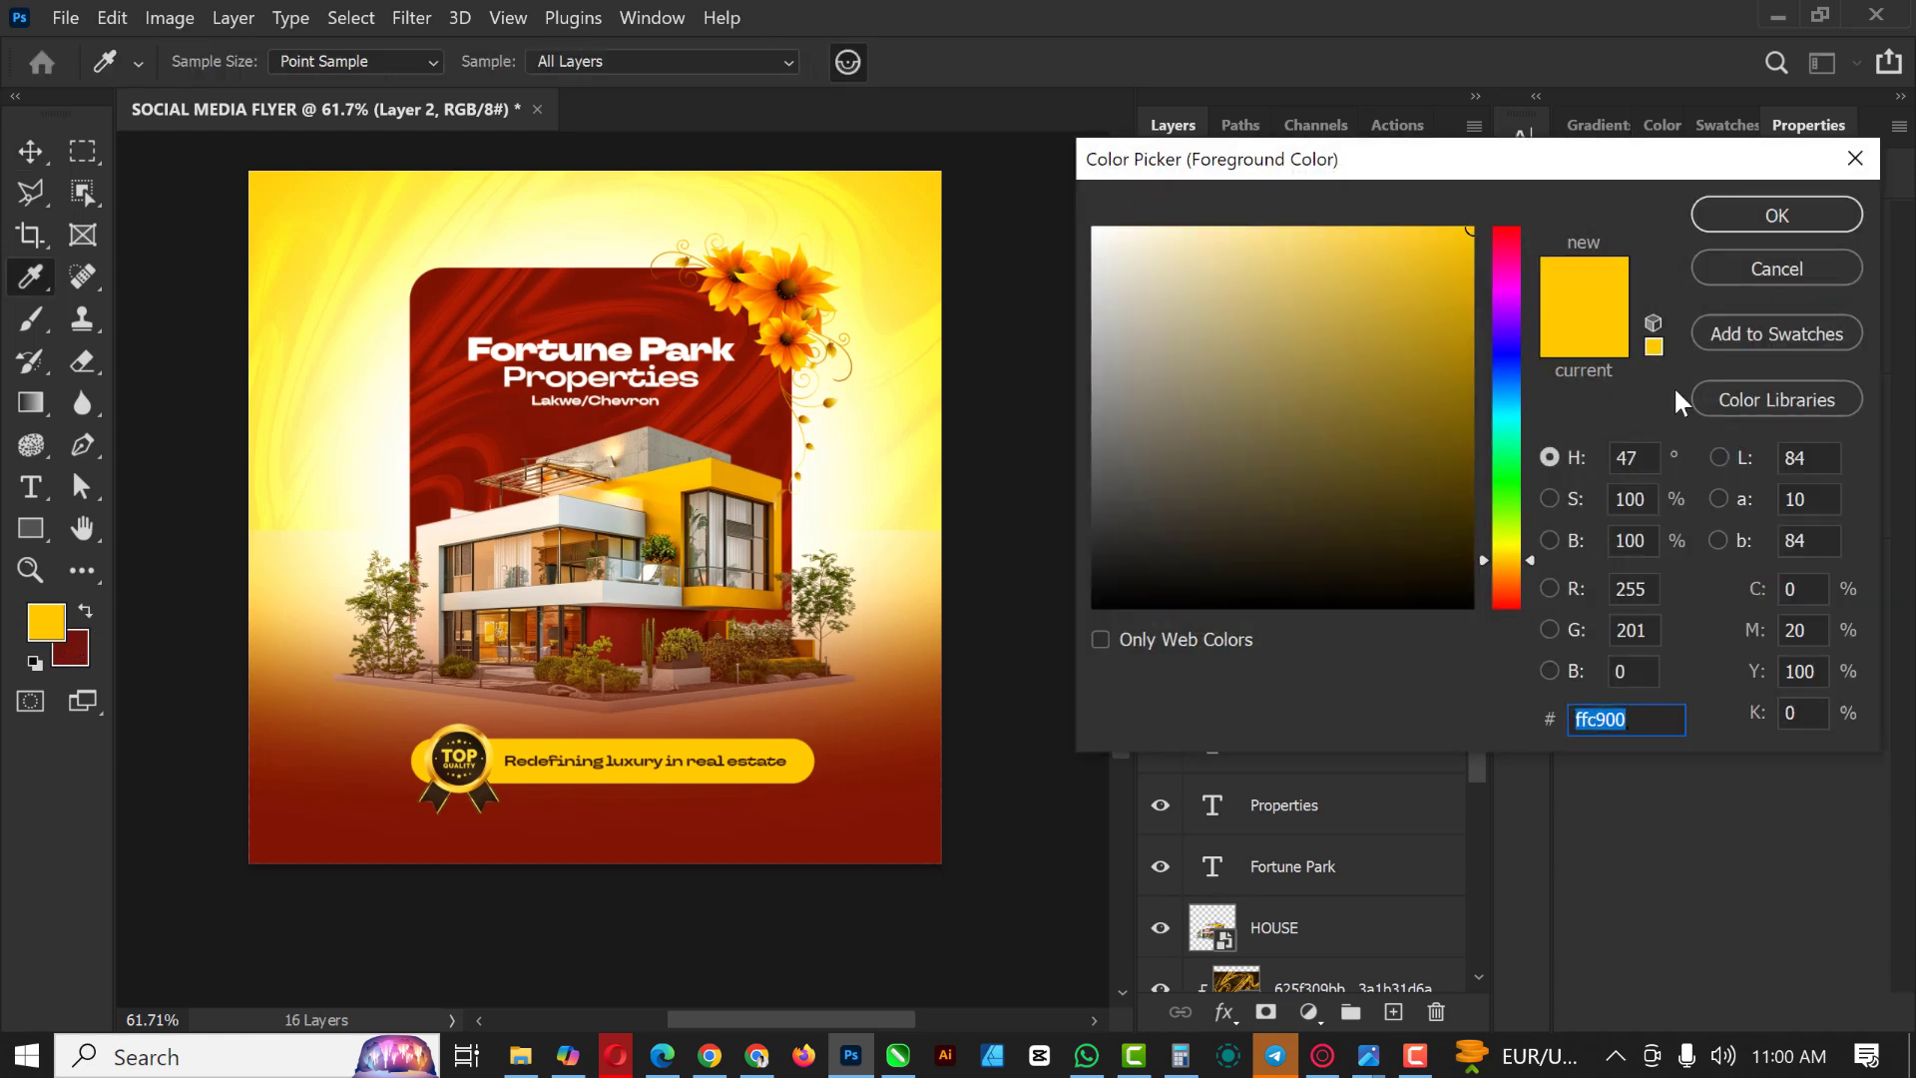
pyautogui.click(1775, 216)
# Step: Paint soft yellow glows over the trees on both sides of the house with a 400 px brush
pyautogui.press('b')
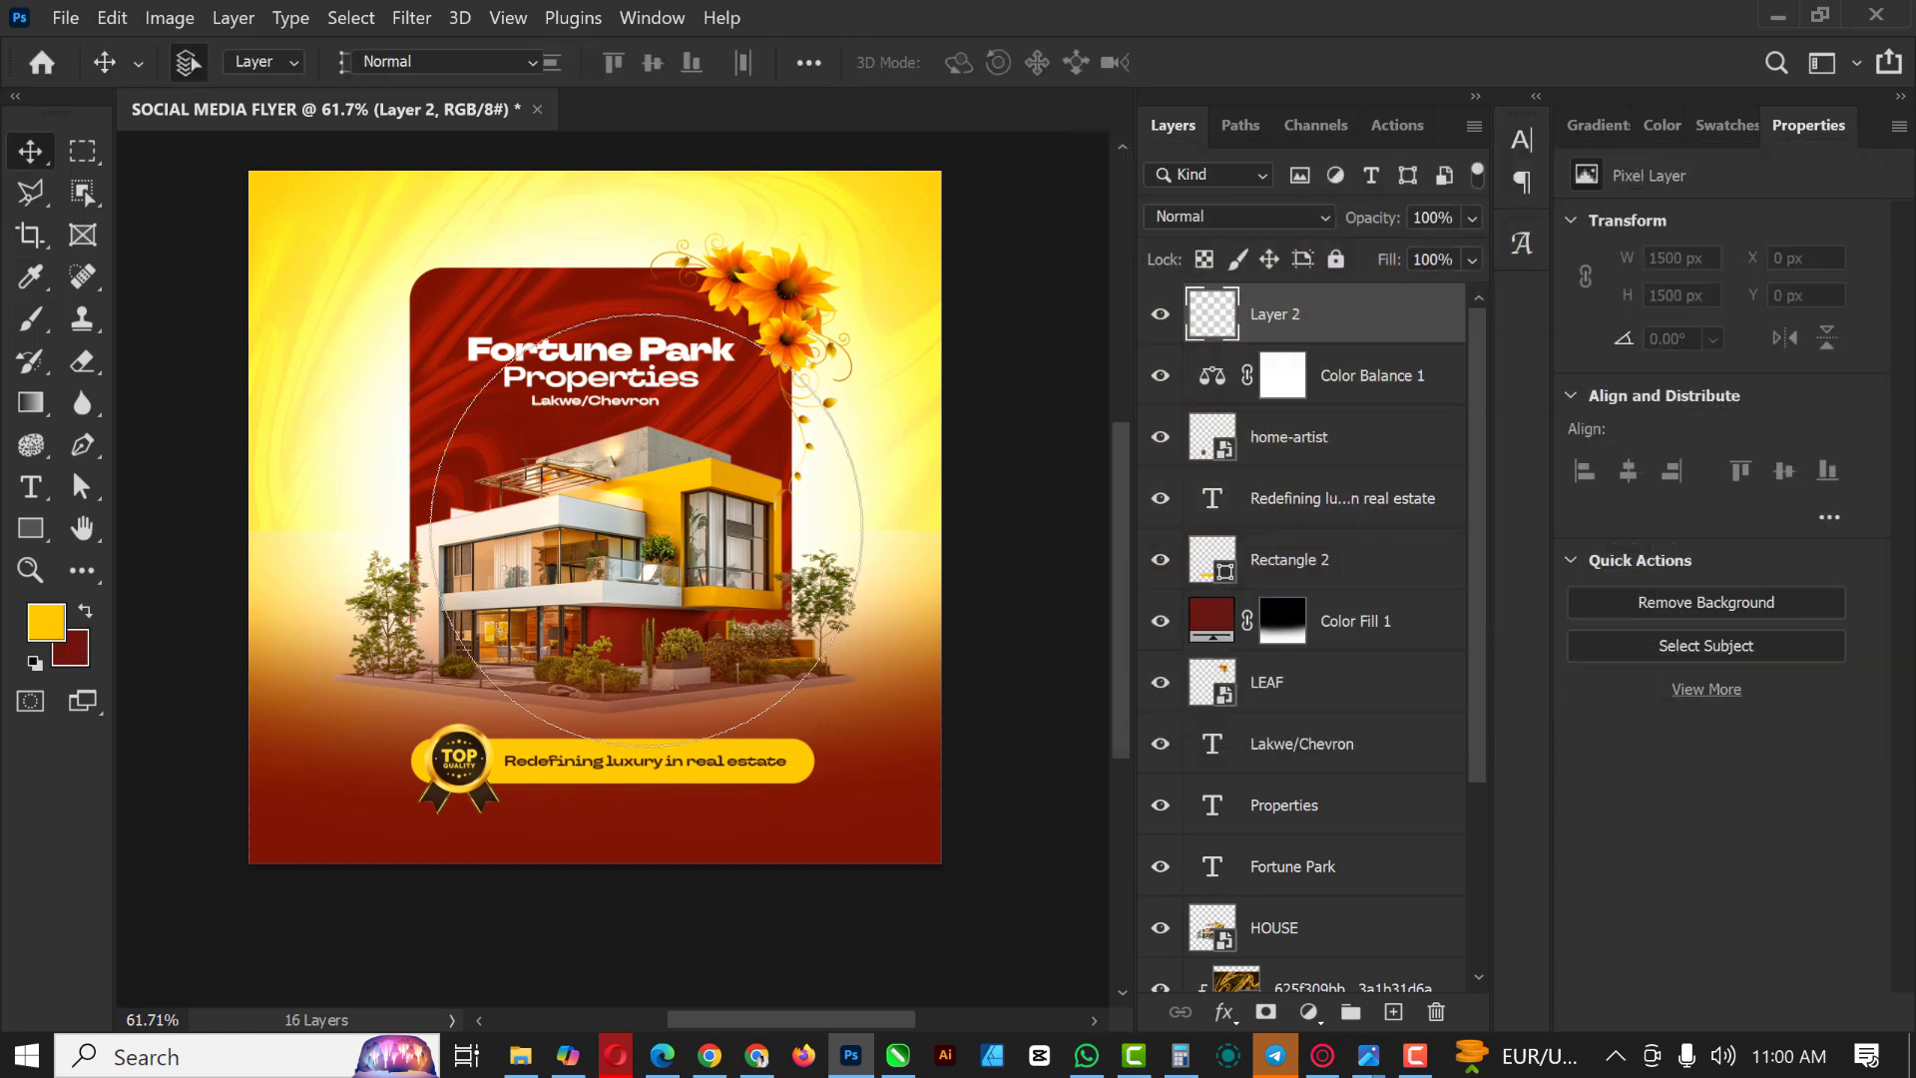
pyautogui.press('[')
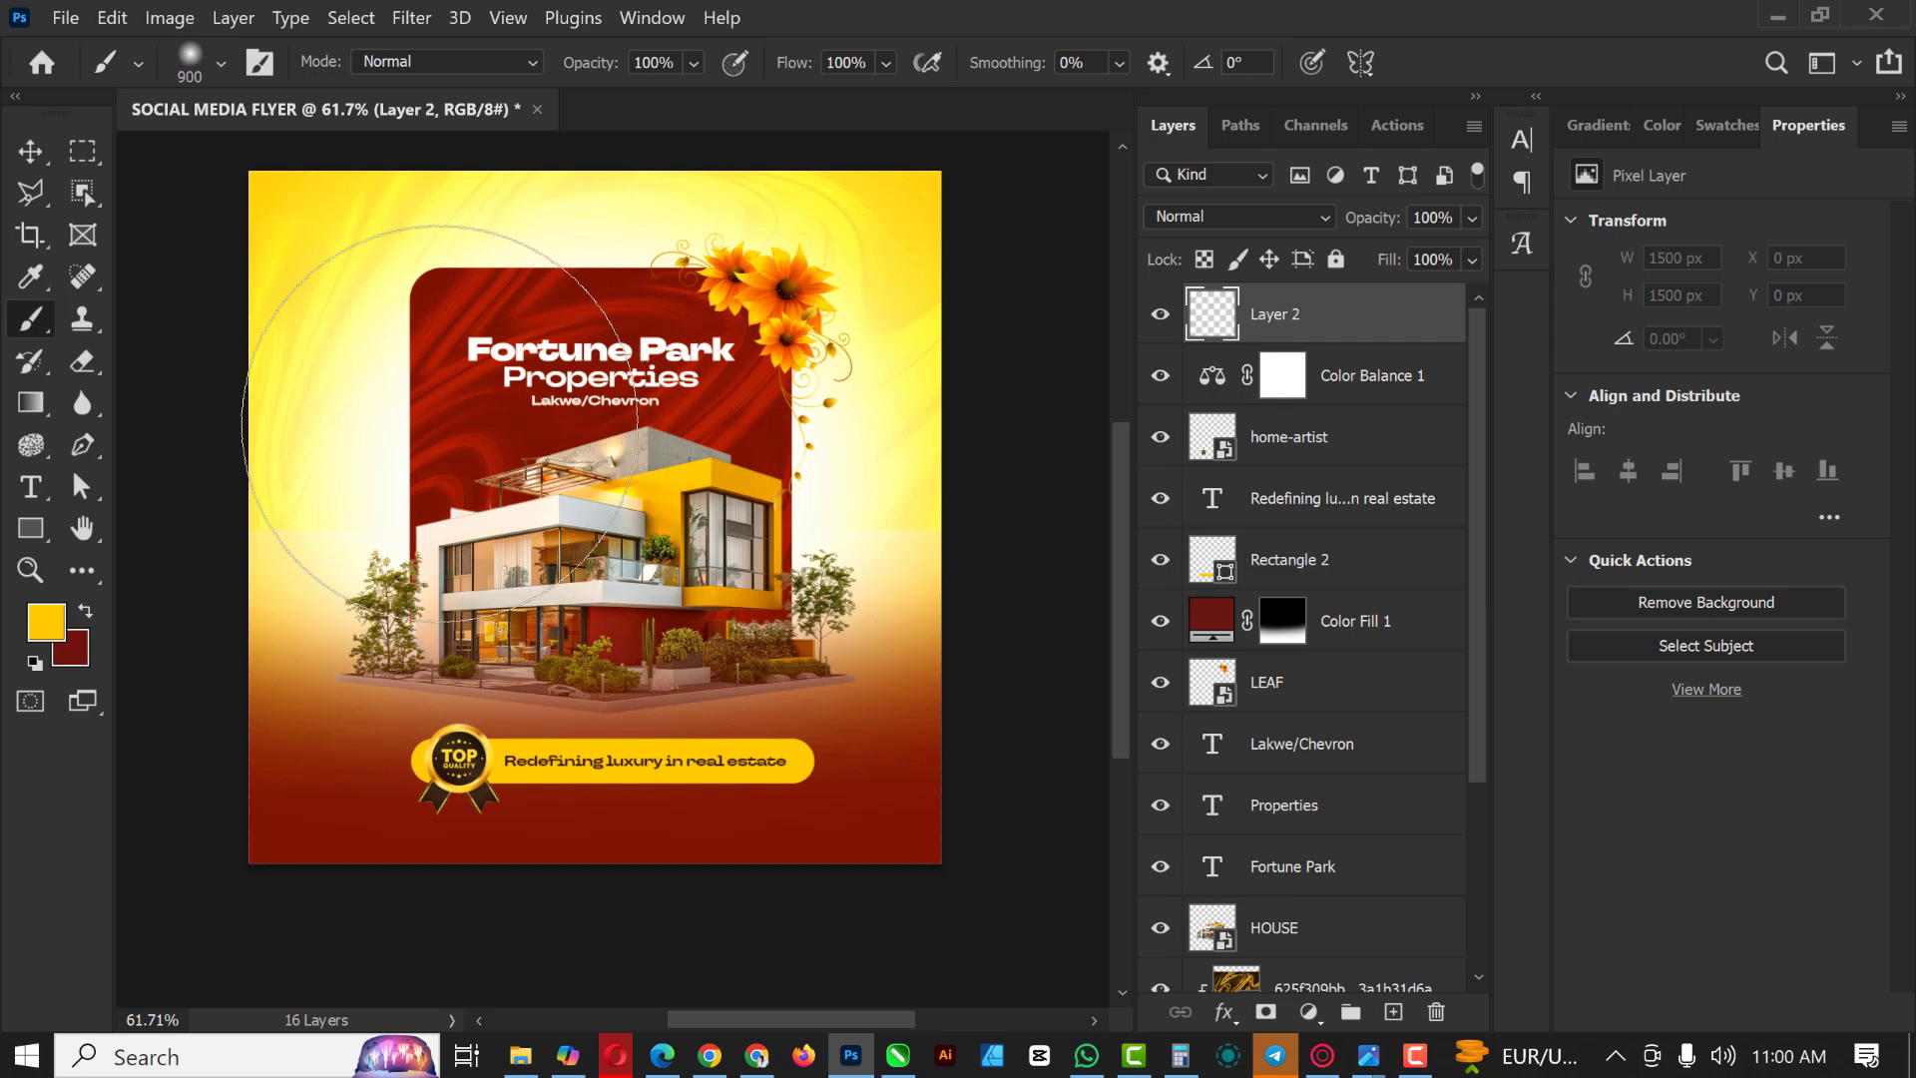
pyautogui.press('[')
pyautogui.press('[')
pyautogui.press('[')
pyautogui.press('[')
pyautogui.press('[')
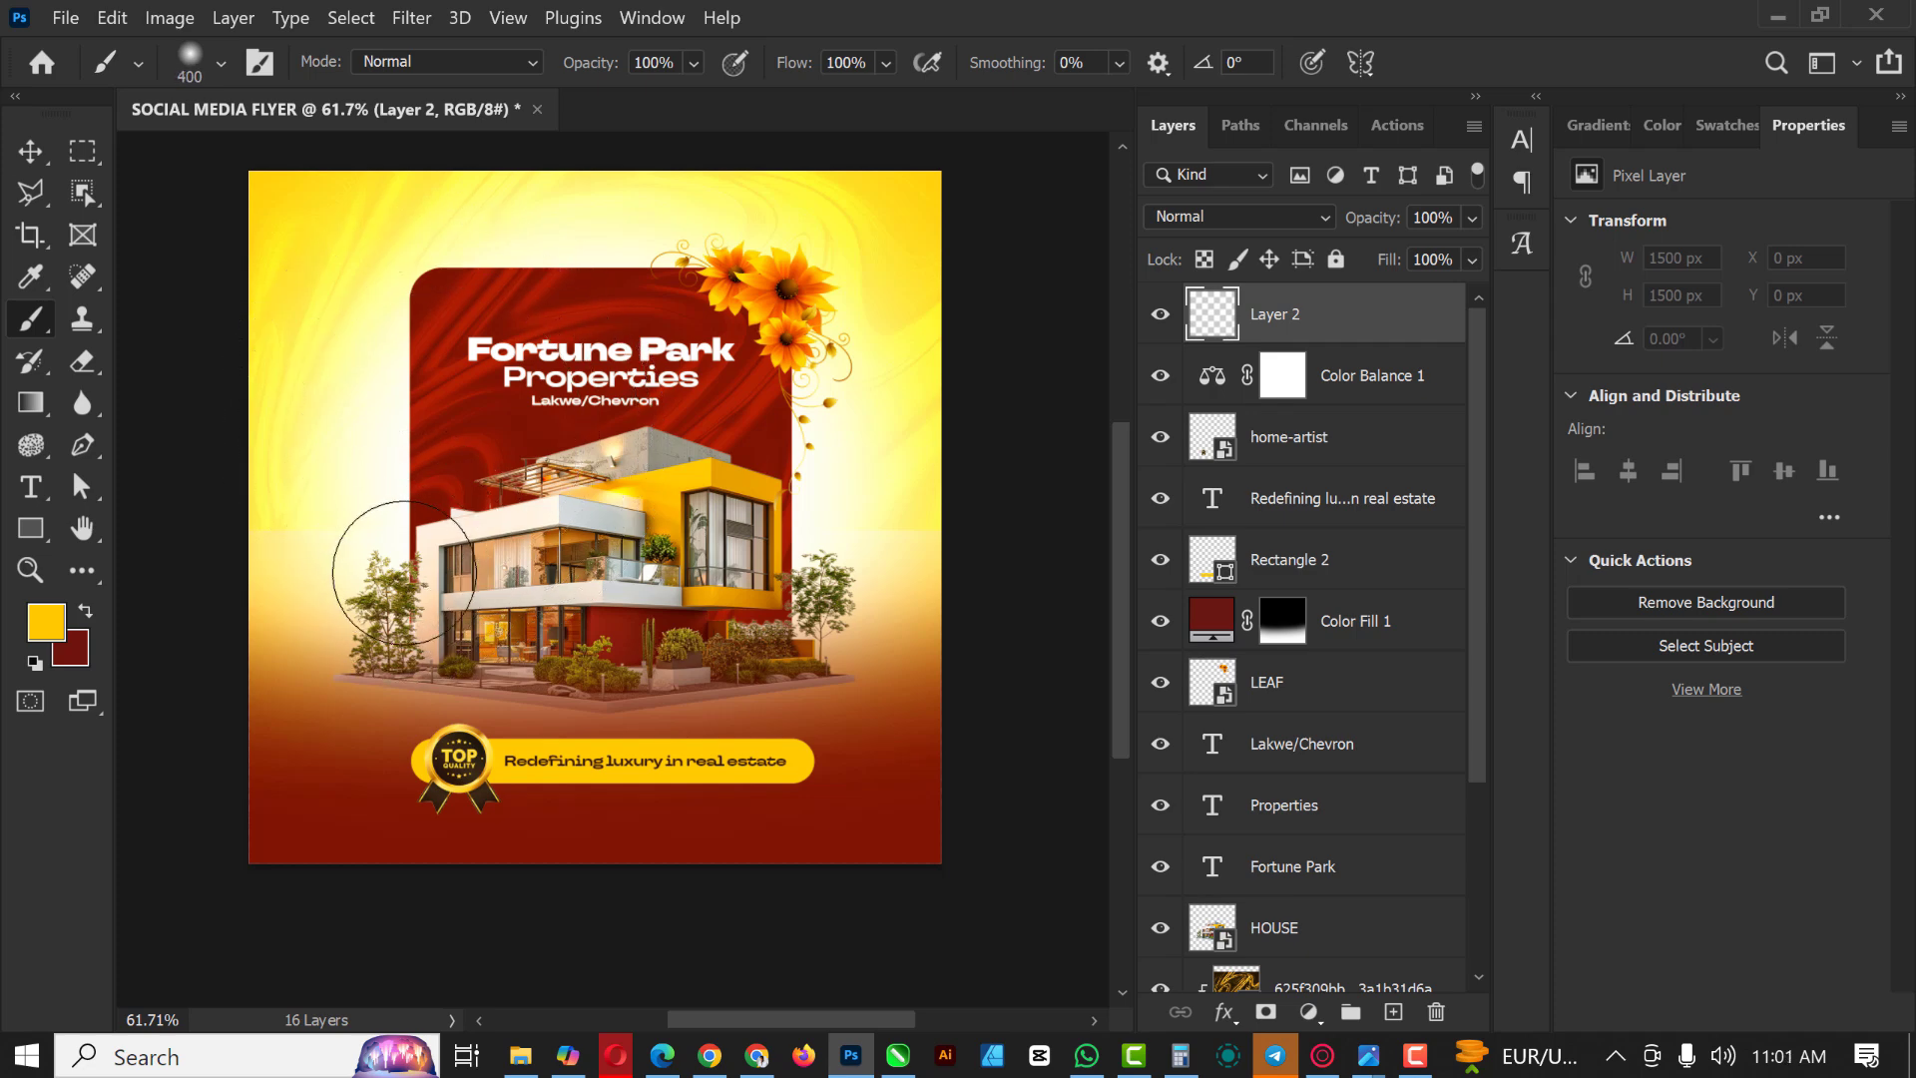
pyautogui.moveTo(404, 572); pyautogui.dragTo(404, 599)
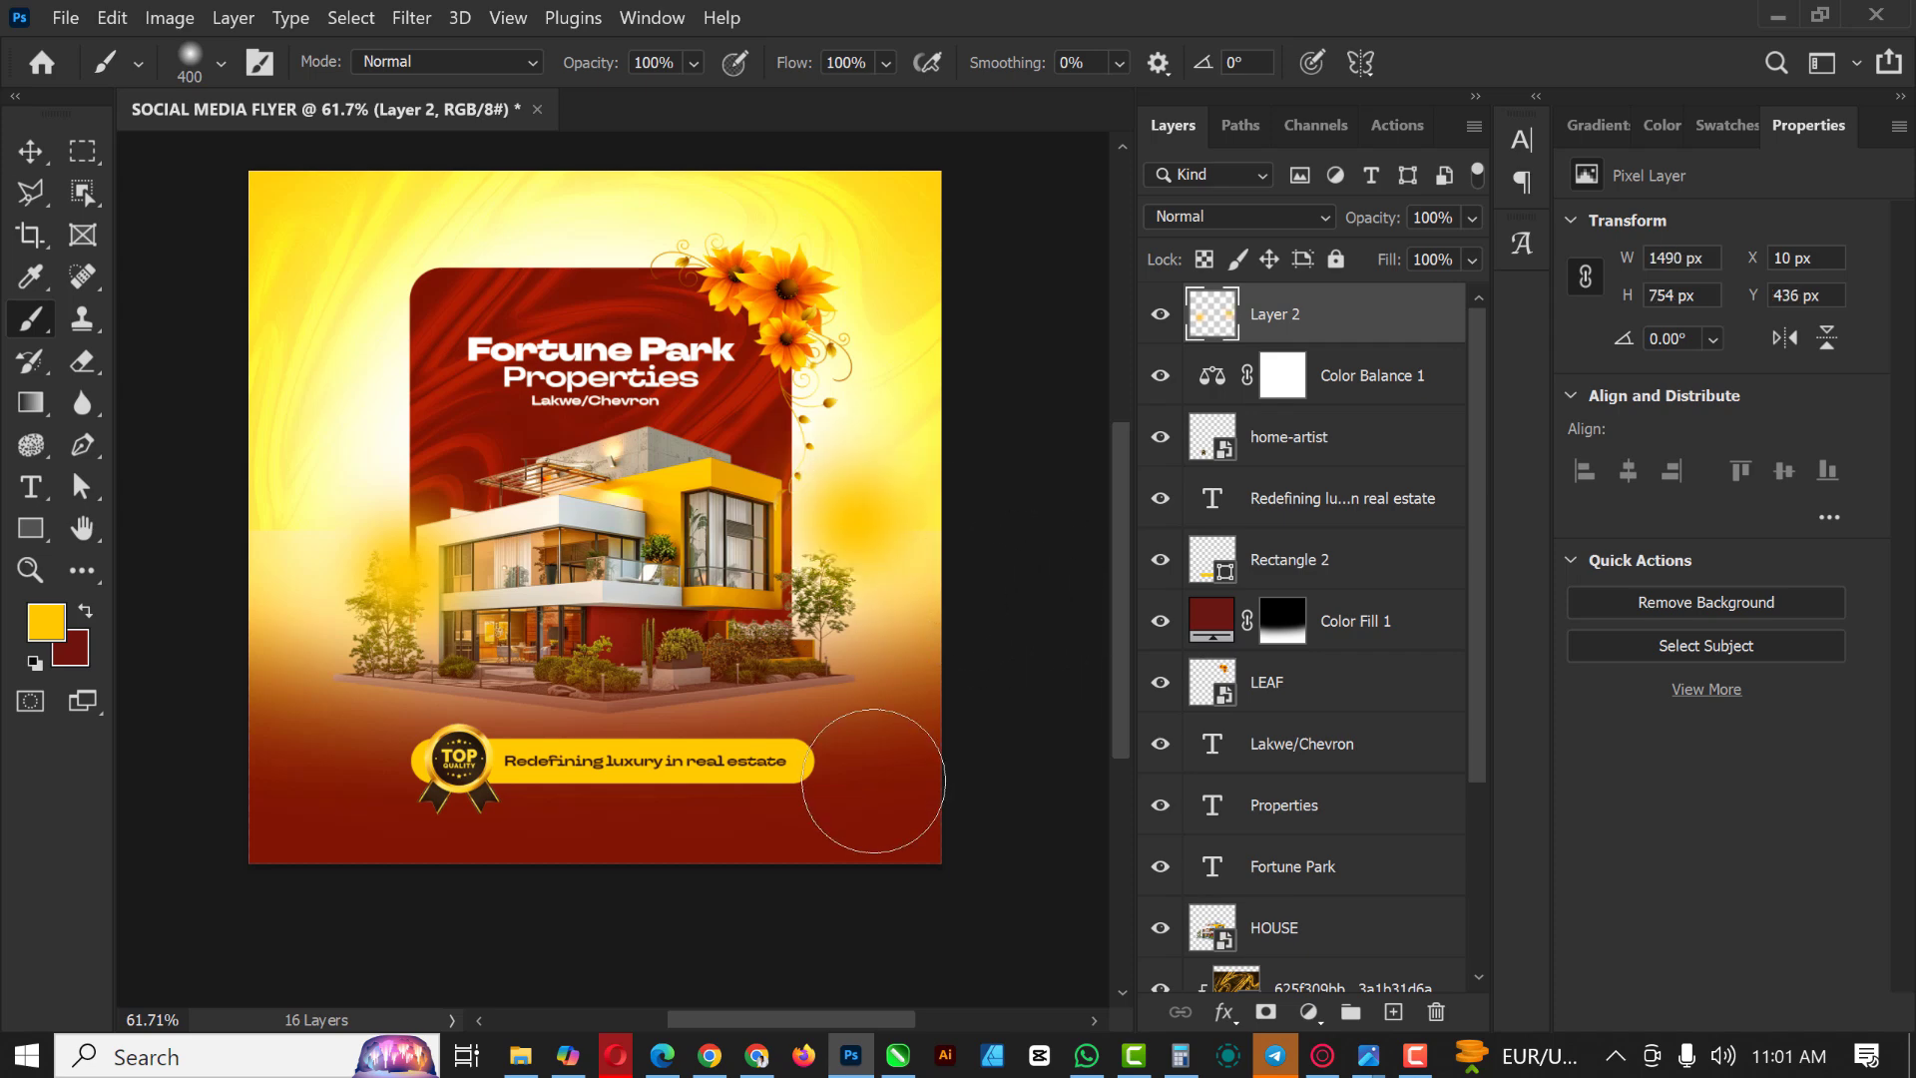
pyautogui.moveTo(859, 796); pyautogui.dragTo(838, 599)
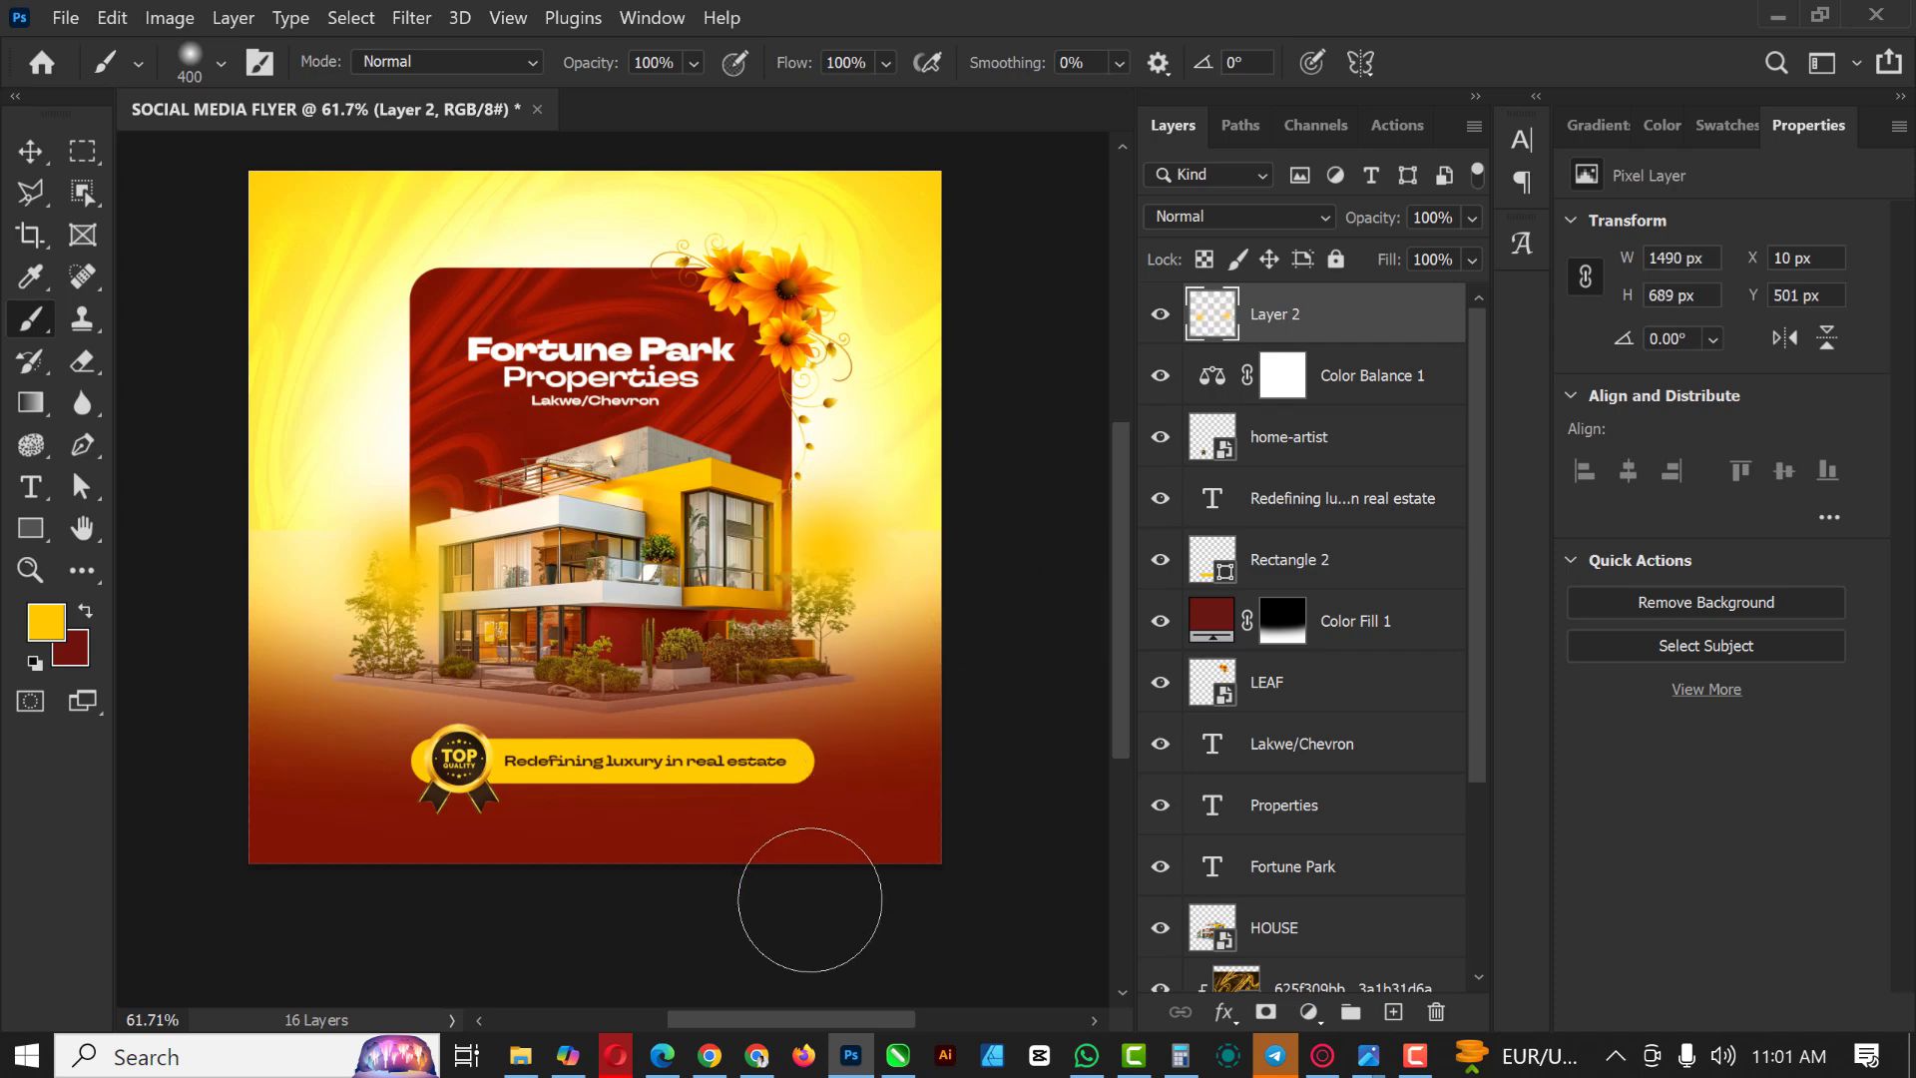
# Step: Set the glow layer's blend mode to Screen and paint another yellow glow over the middle of the house
pyautogui.click(1288, 216)
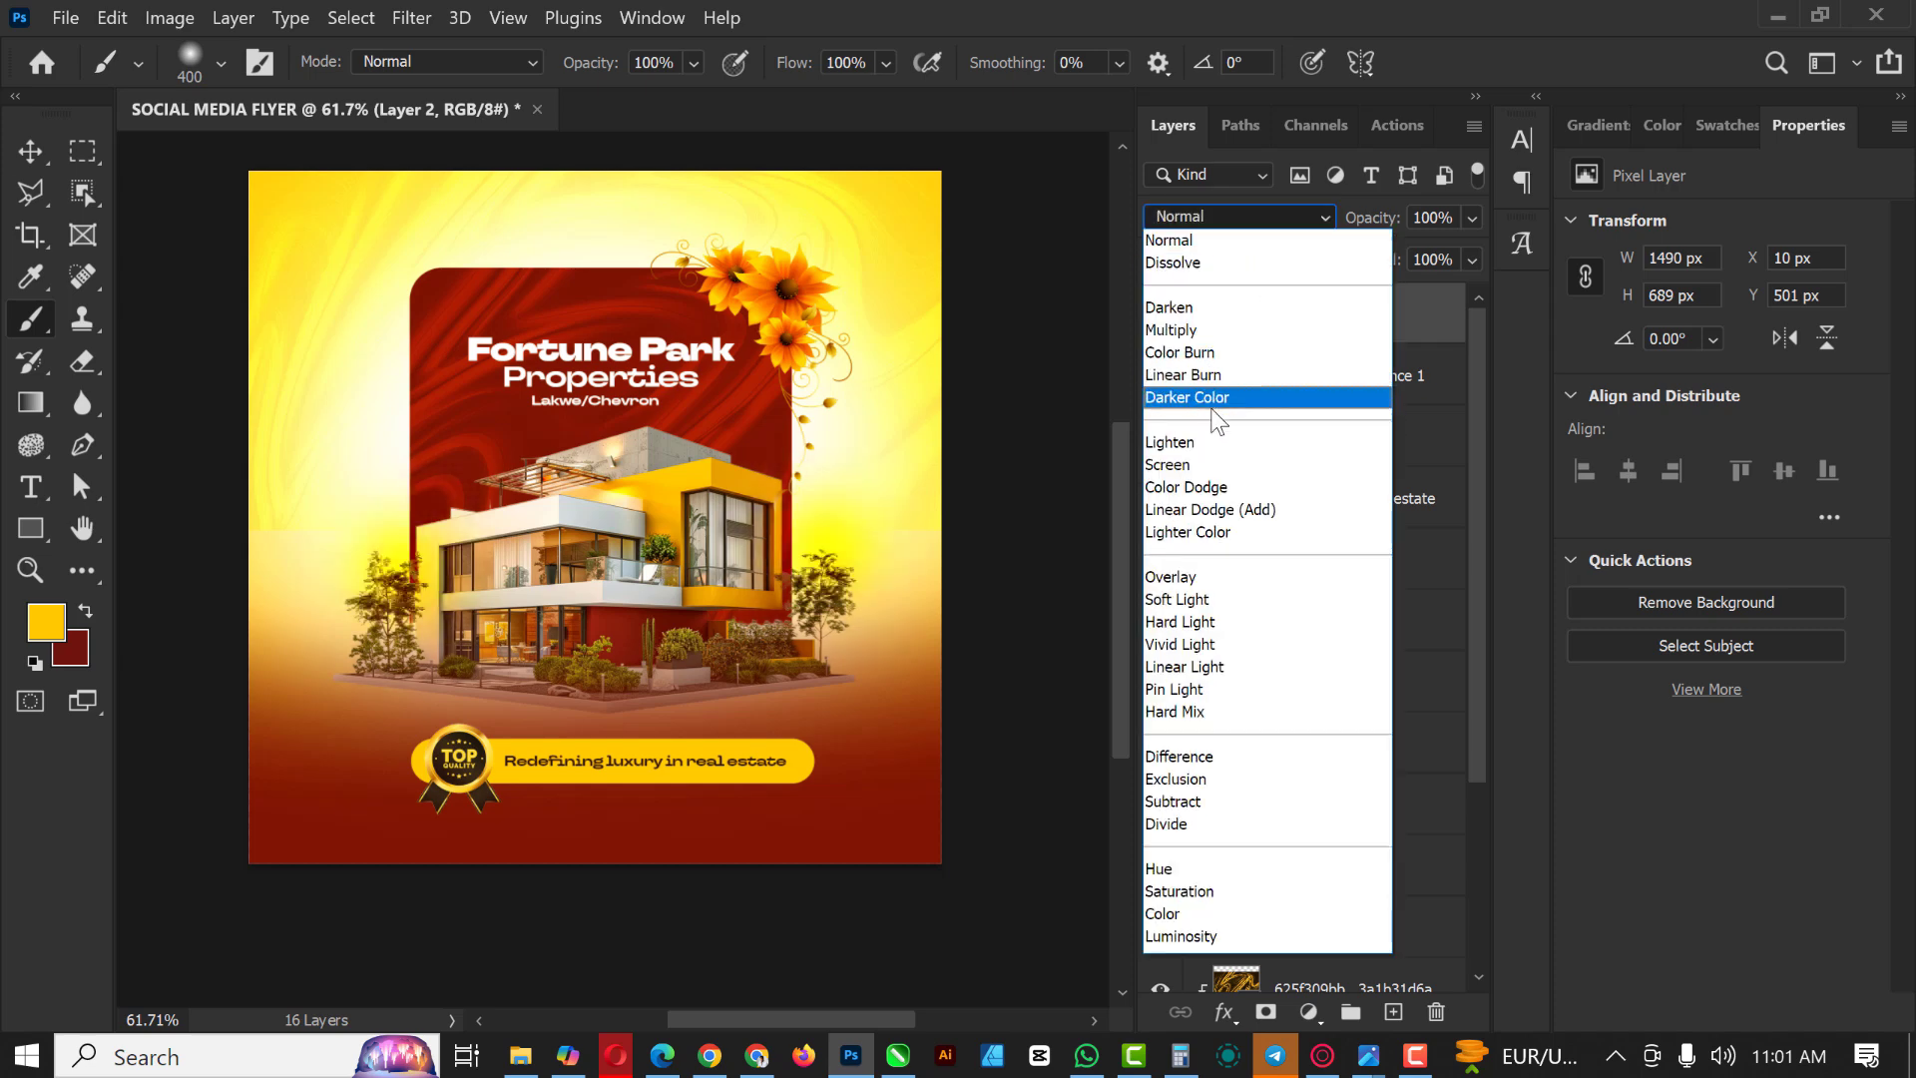
pyautogui.click(1182, 464)
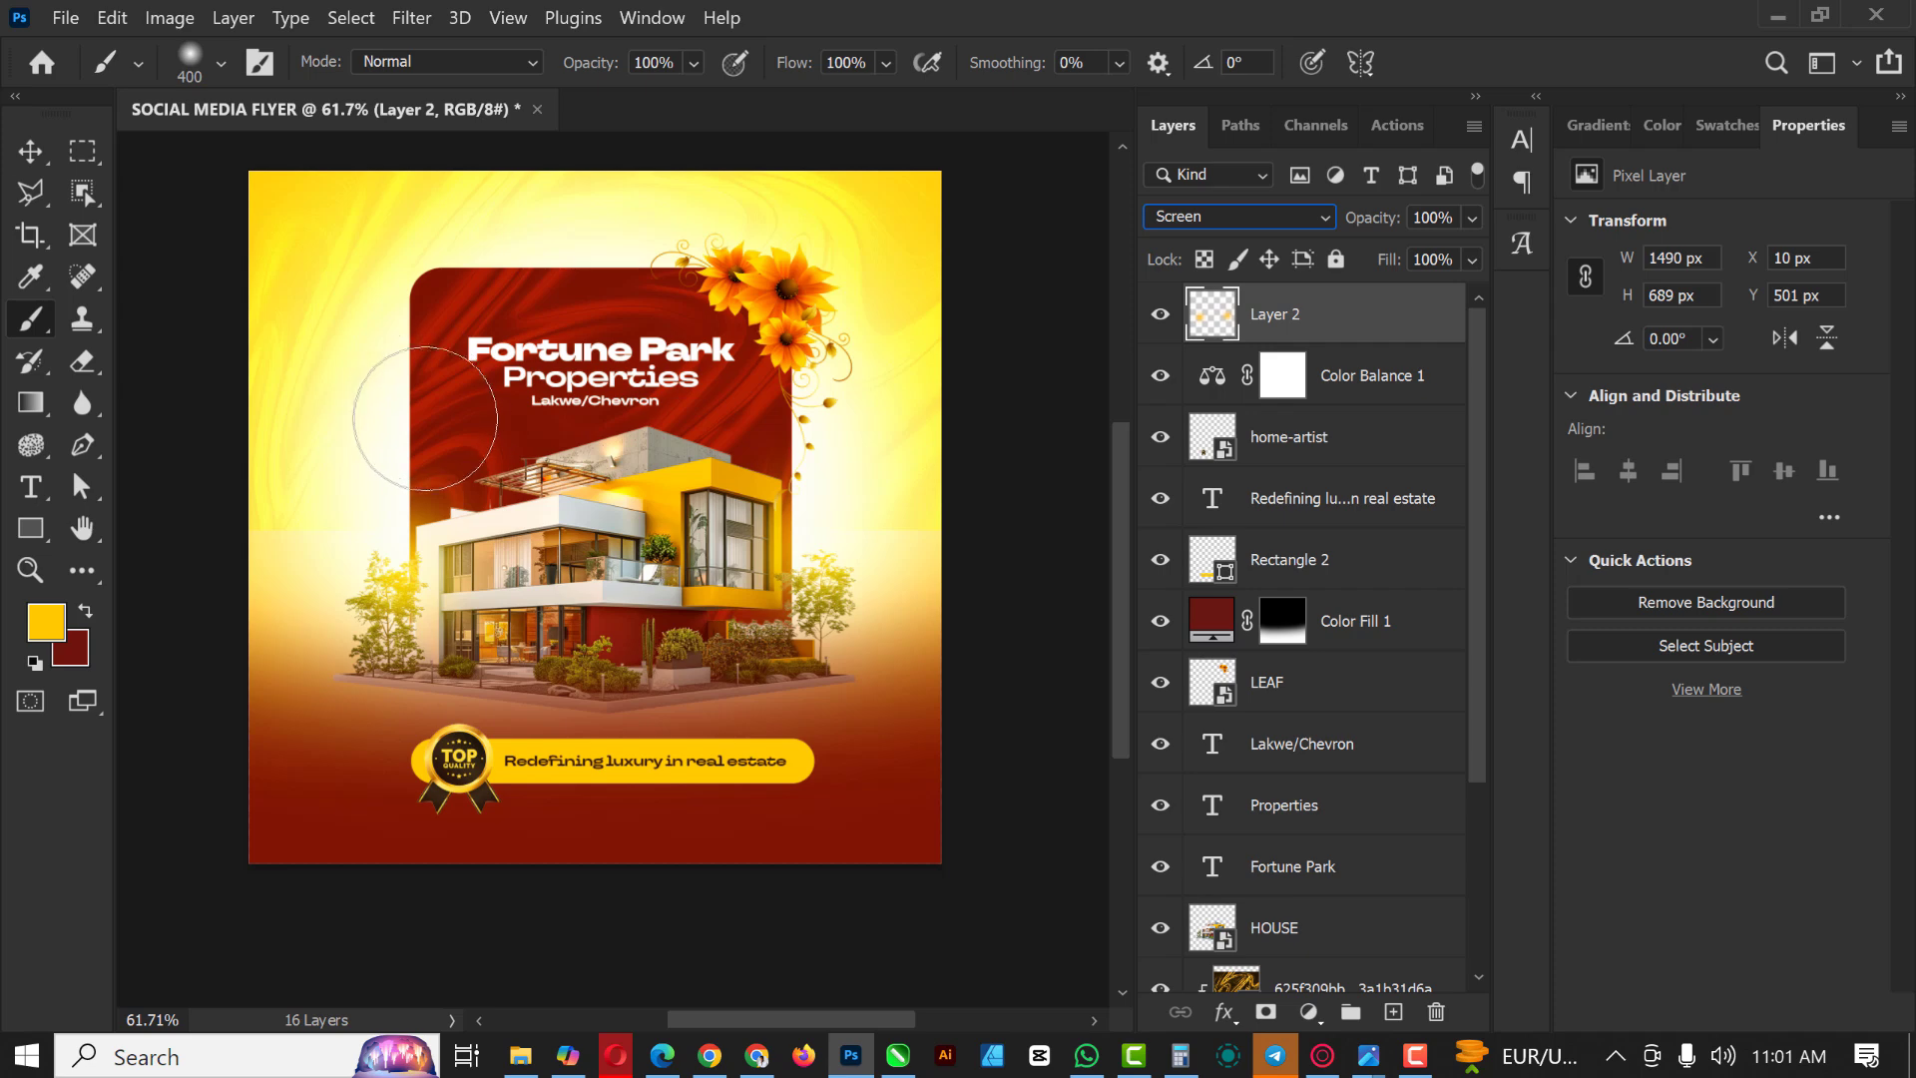
pyautogui.moveTo(582, 489)
pyautogui.mouseDown()
pyautogui.moveTo(614, 469)
pyautogui.moveTo(629, 499)
pyautogui.moveTo(609, 538)
pyautogui.mouseUp()
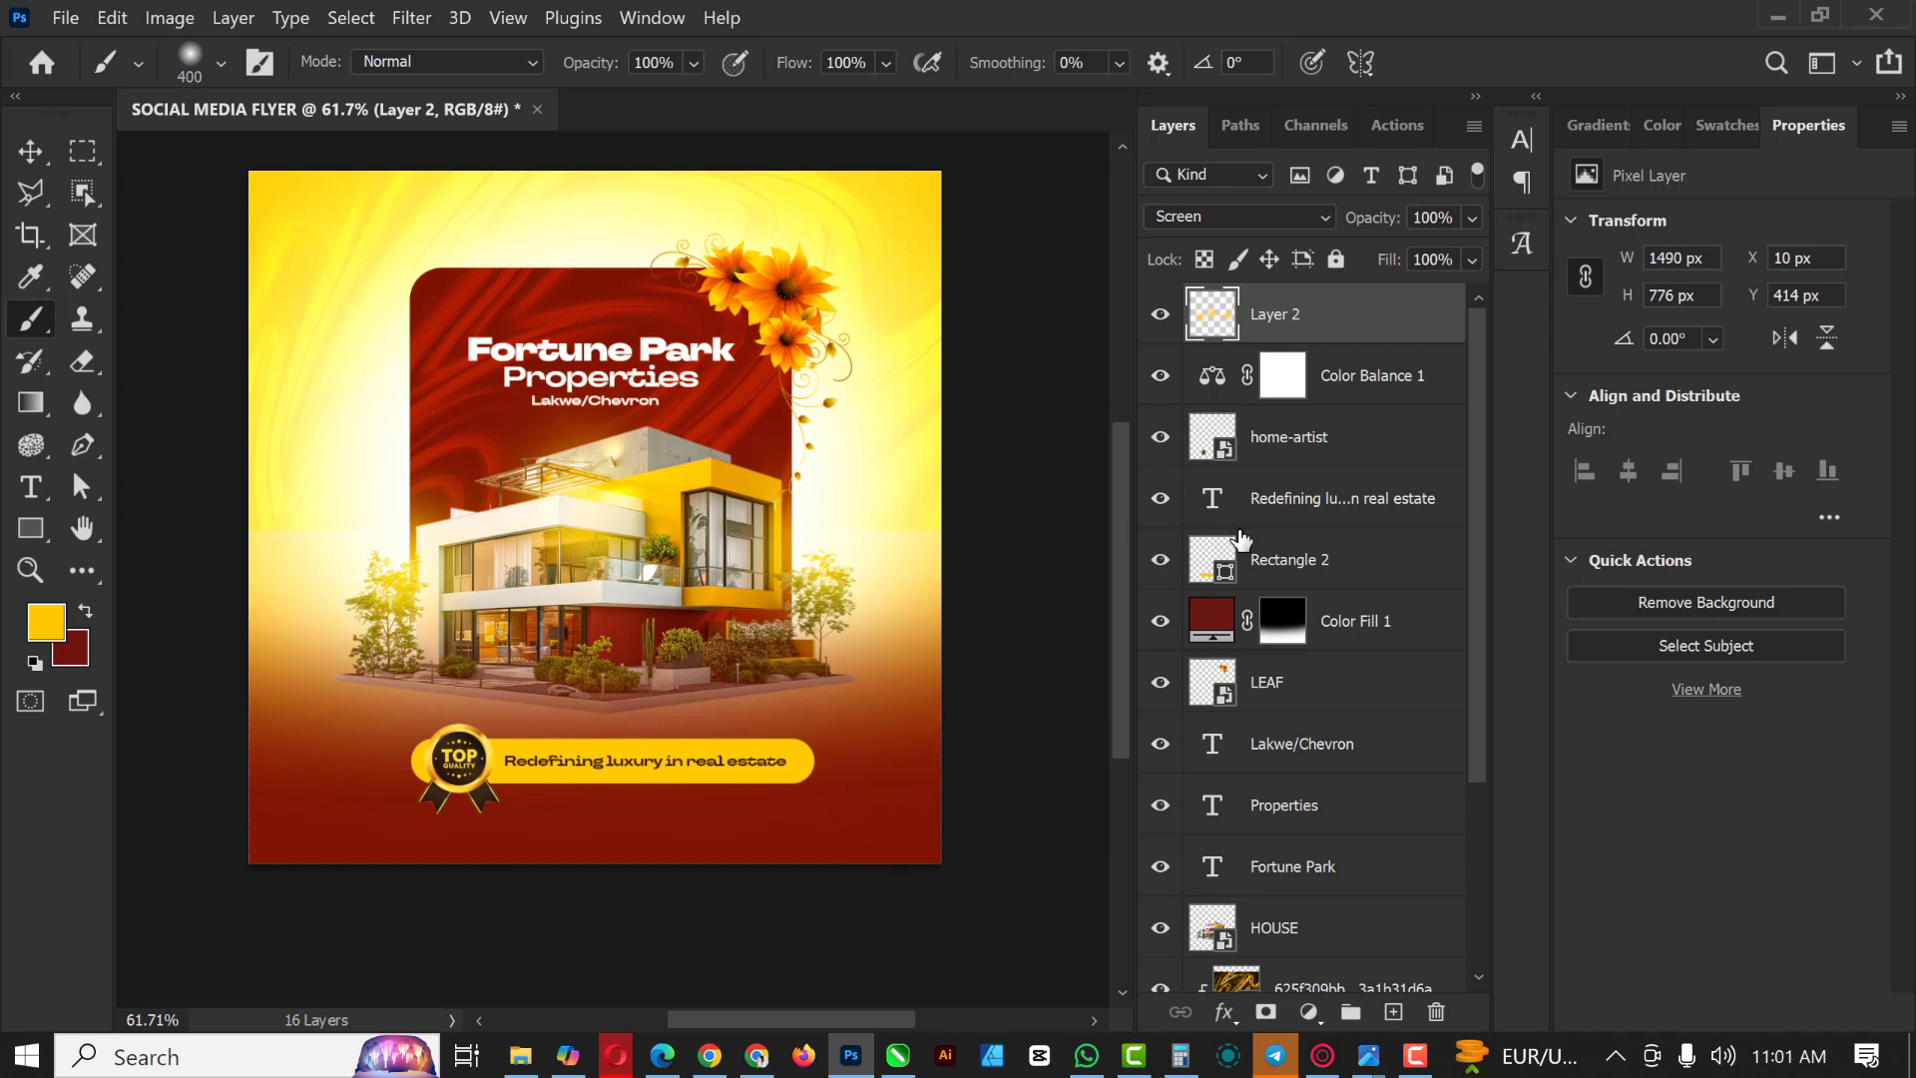
# Step: Paint a soft yellow glow over the flowers with a 900 px brush on a new layer blended as Screen
pyautogui.click(1393, 1012)
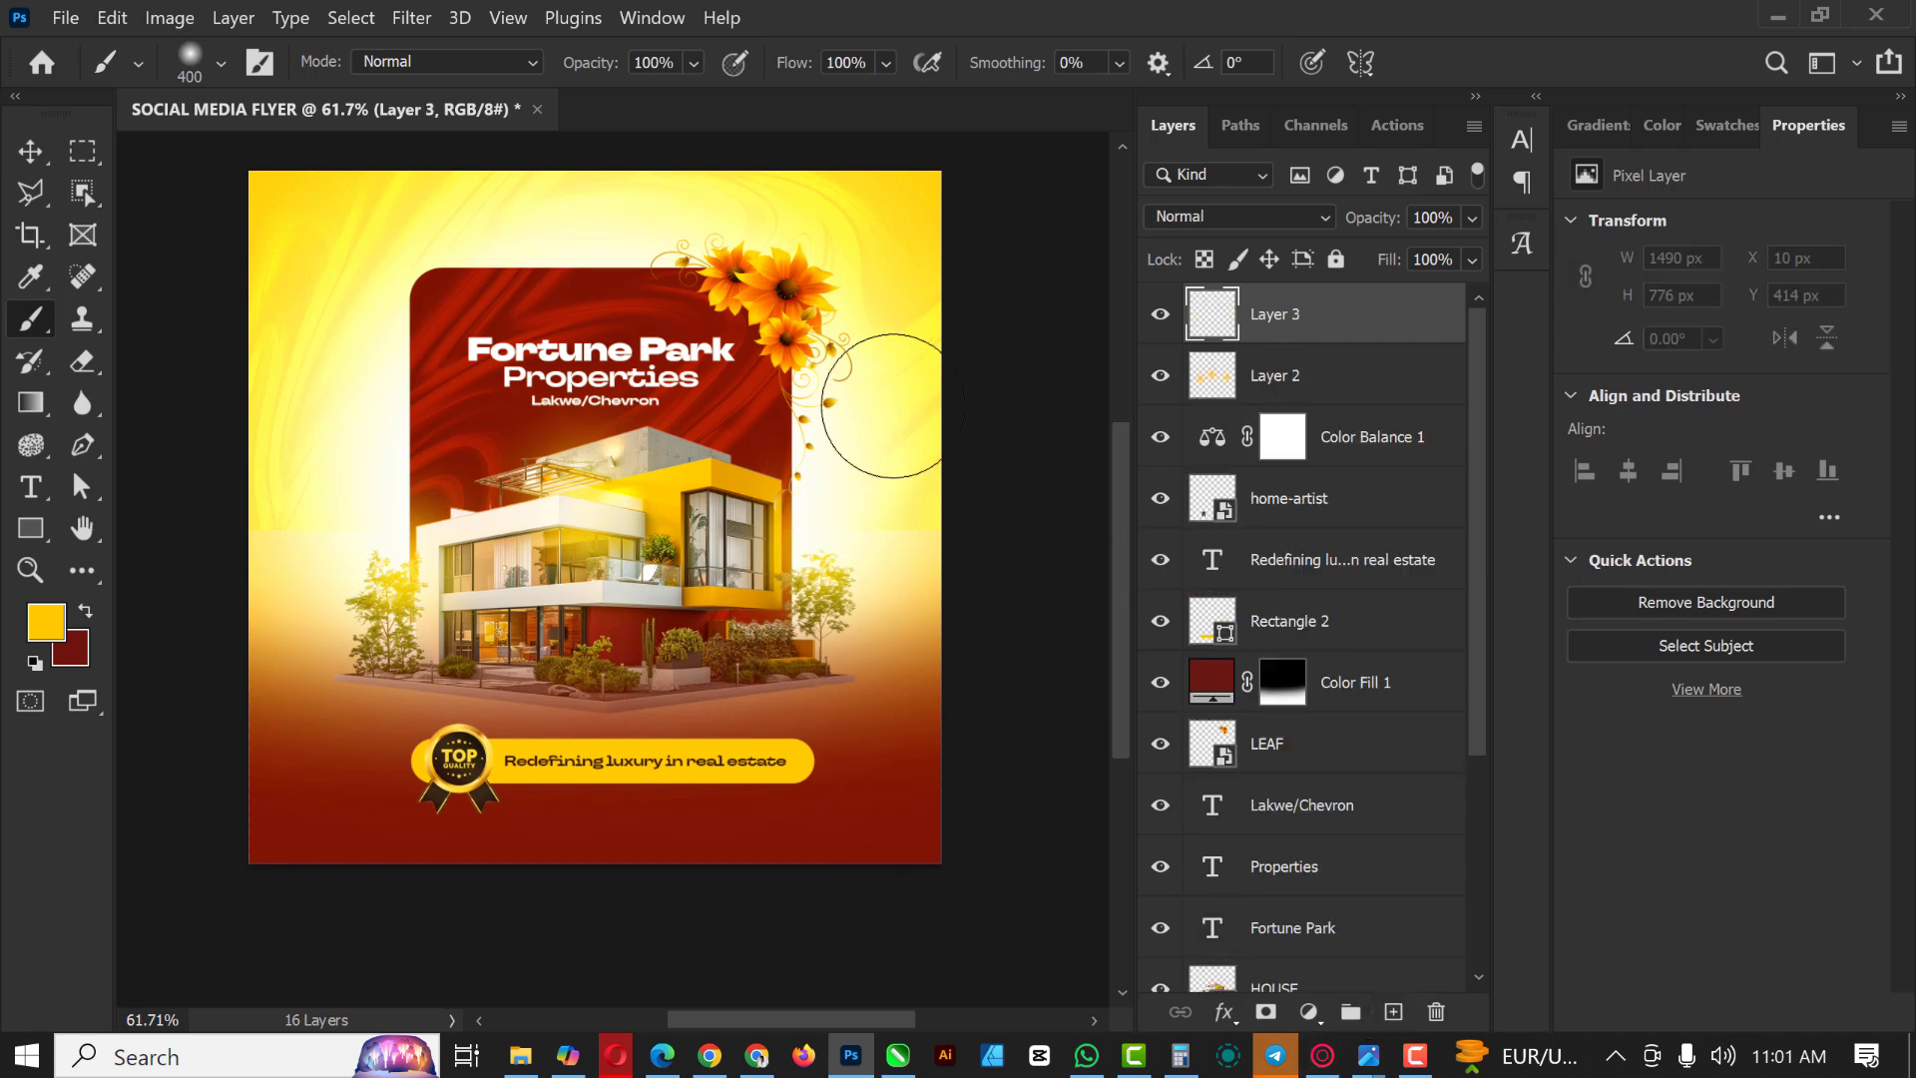
pyautogui.press(']')
pyautogui.press(']')
pyautogui.press(']')
pyautogui.press(']')
pyautogui.moveTo(849, 279); pyautogui.dragTo(813, 300)
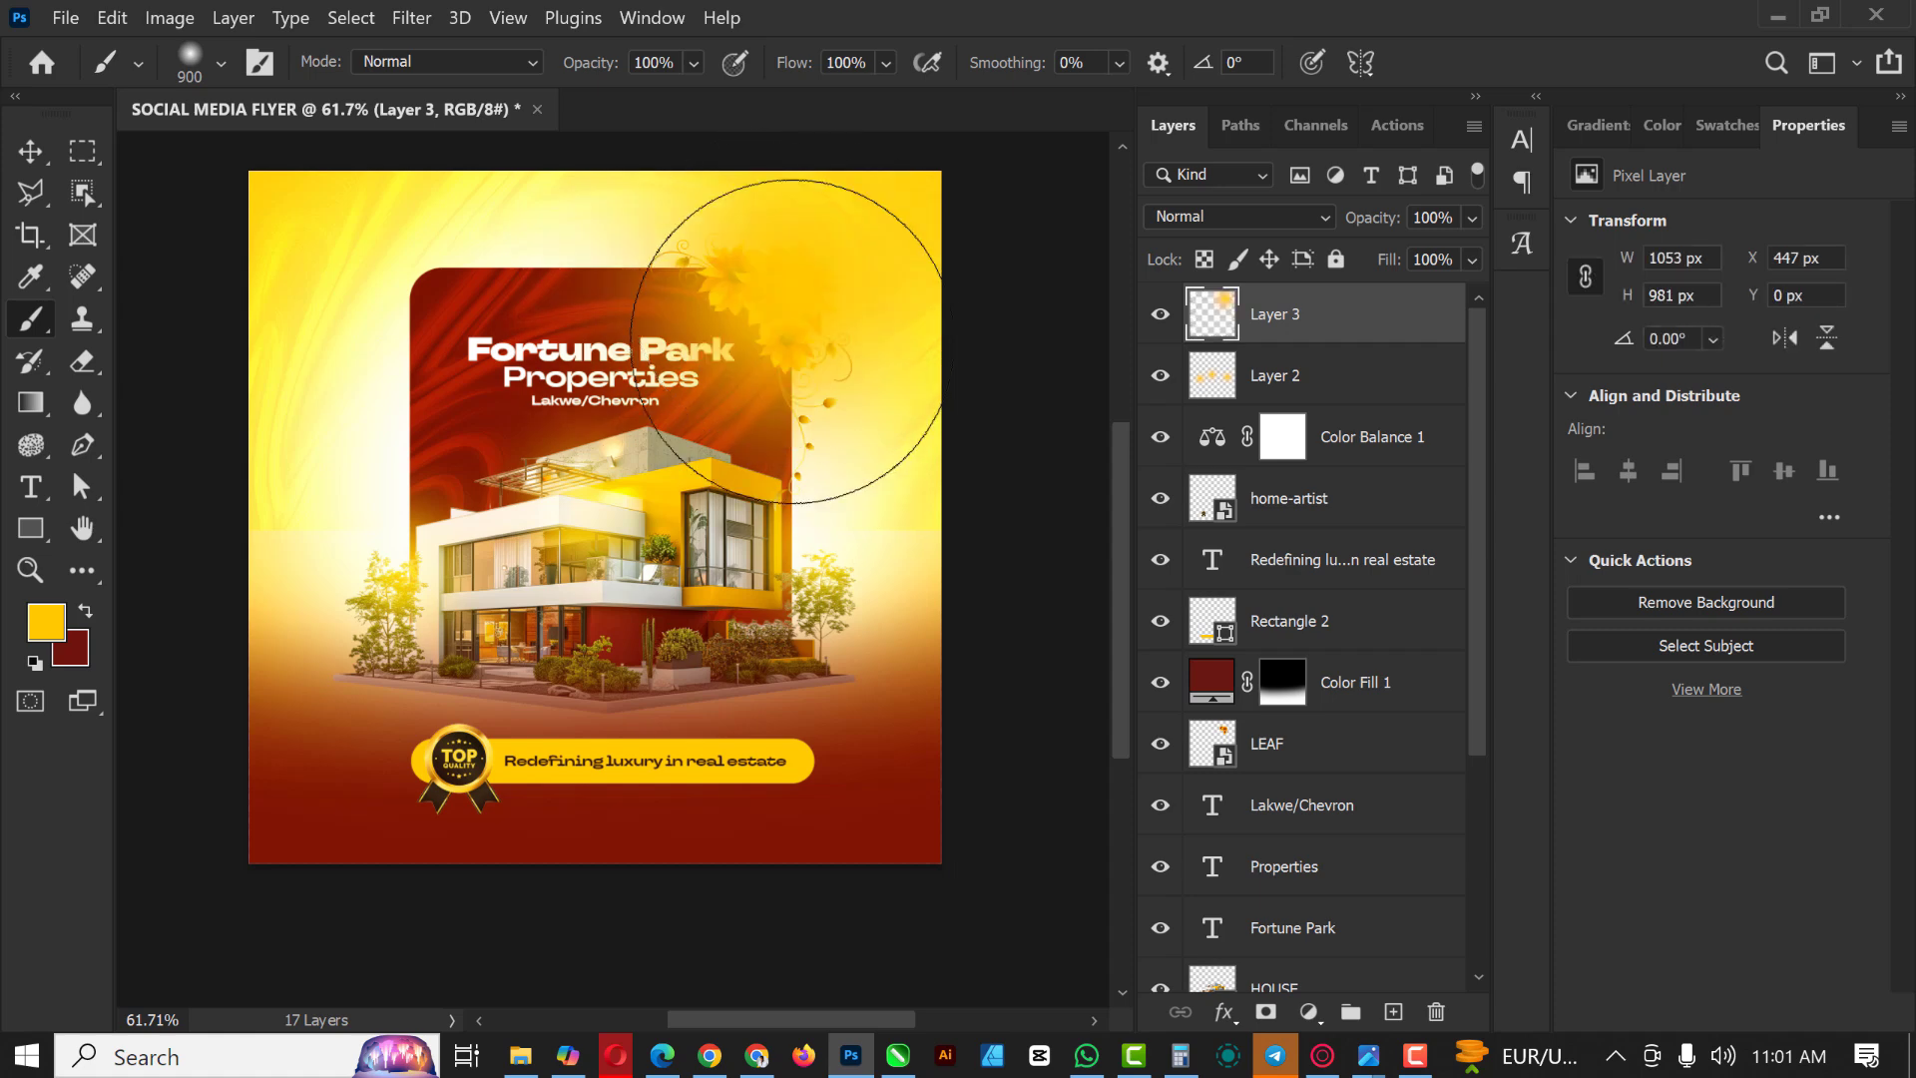
pyautogui.click(1262, 206)
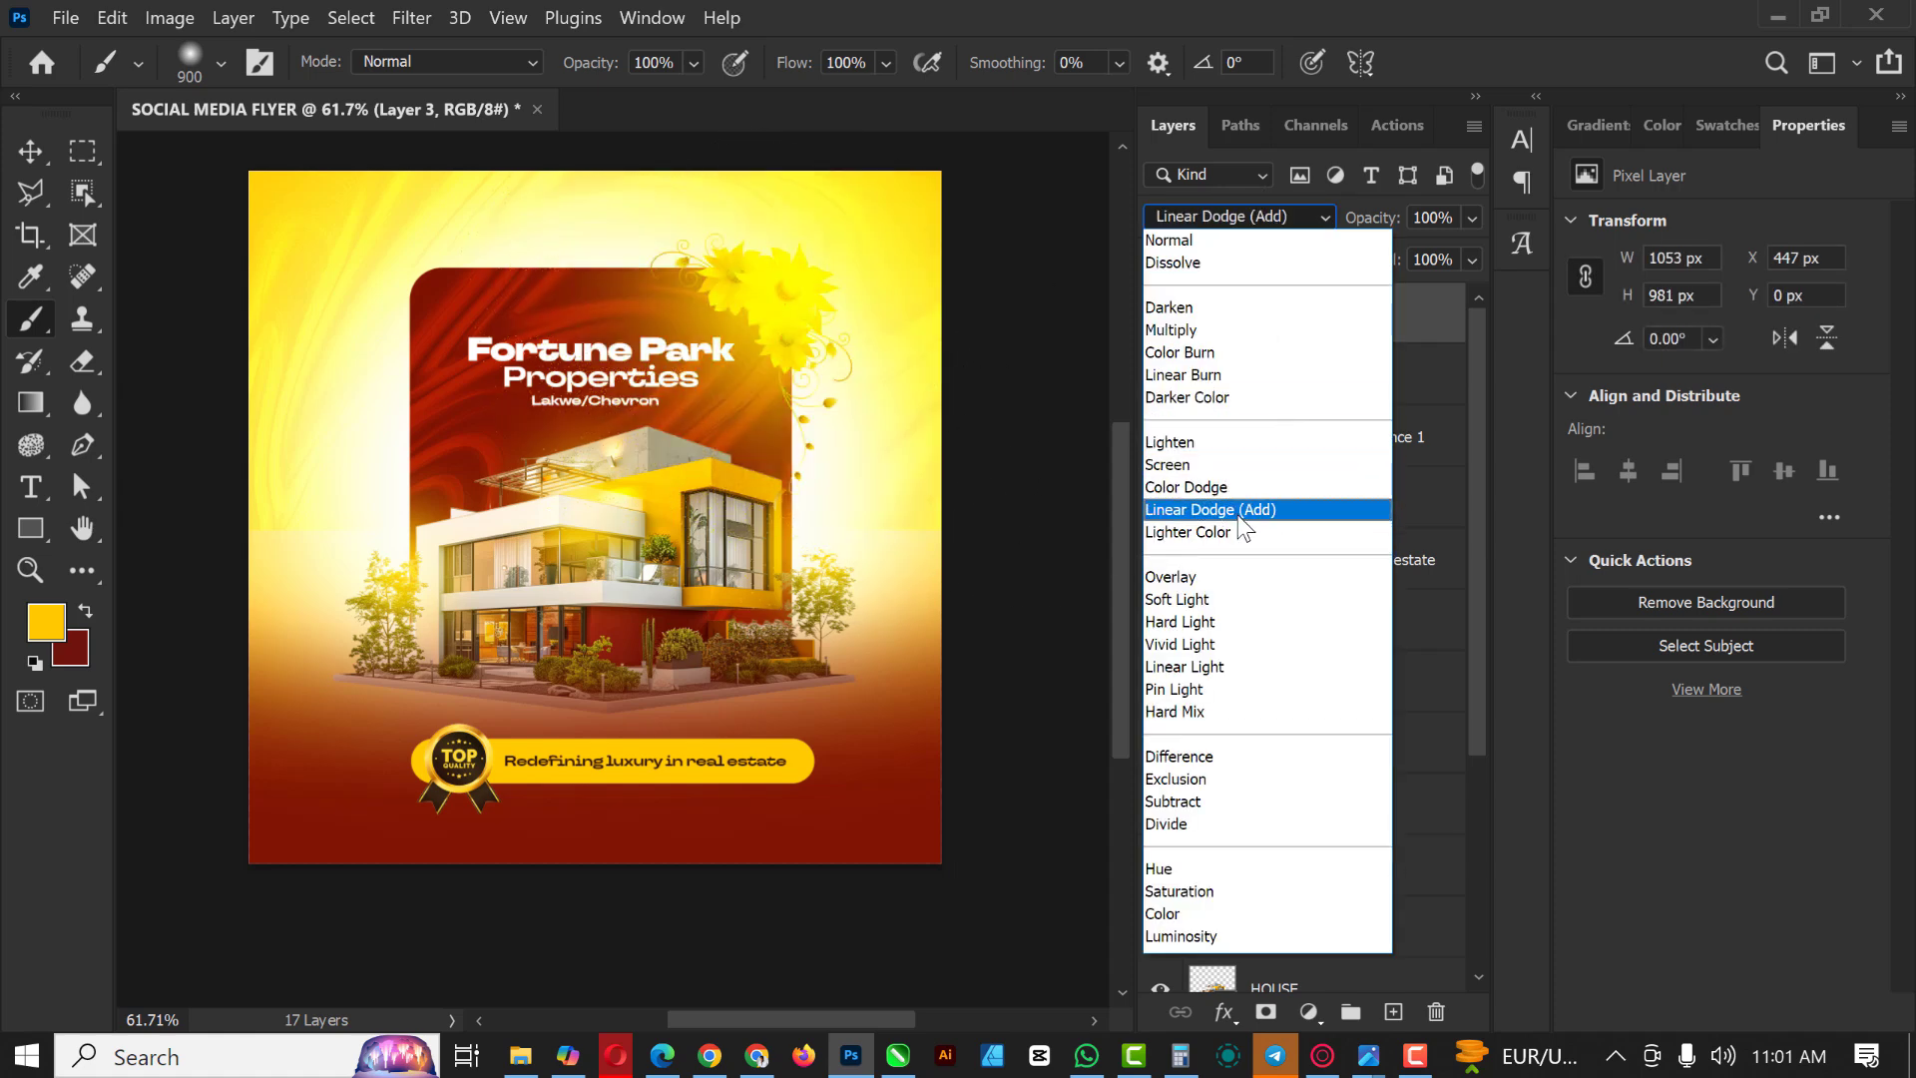
pyautogui.click(1201, 464)
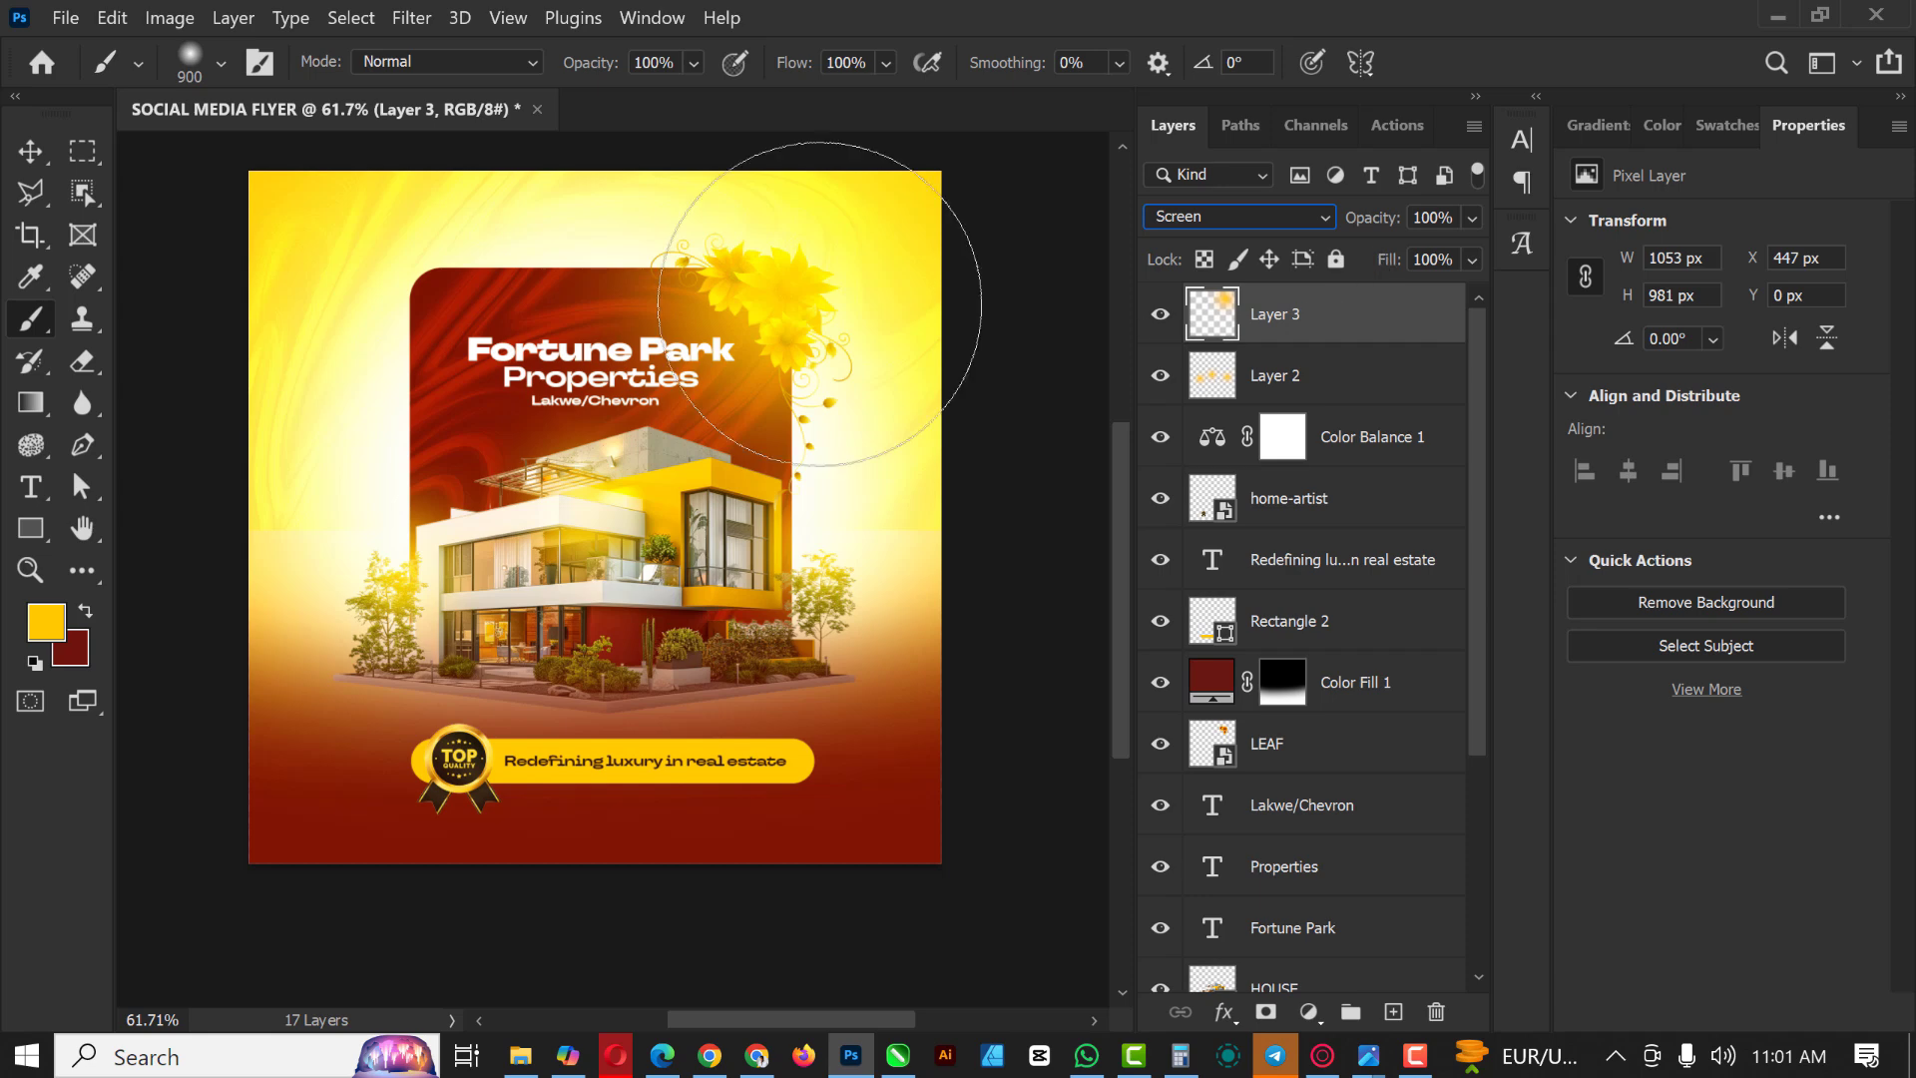
# Step: Move the flower glow up and to the right, to about X 637 px and Y -134 px
pyautogui.click(30, 151)
pyautogui.moveTo(827, 298); pyautogui.dragTo(885, 308)
pyautogui.hotkey('ctrl', 'z')
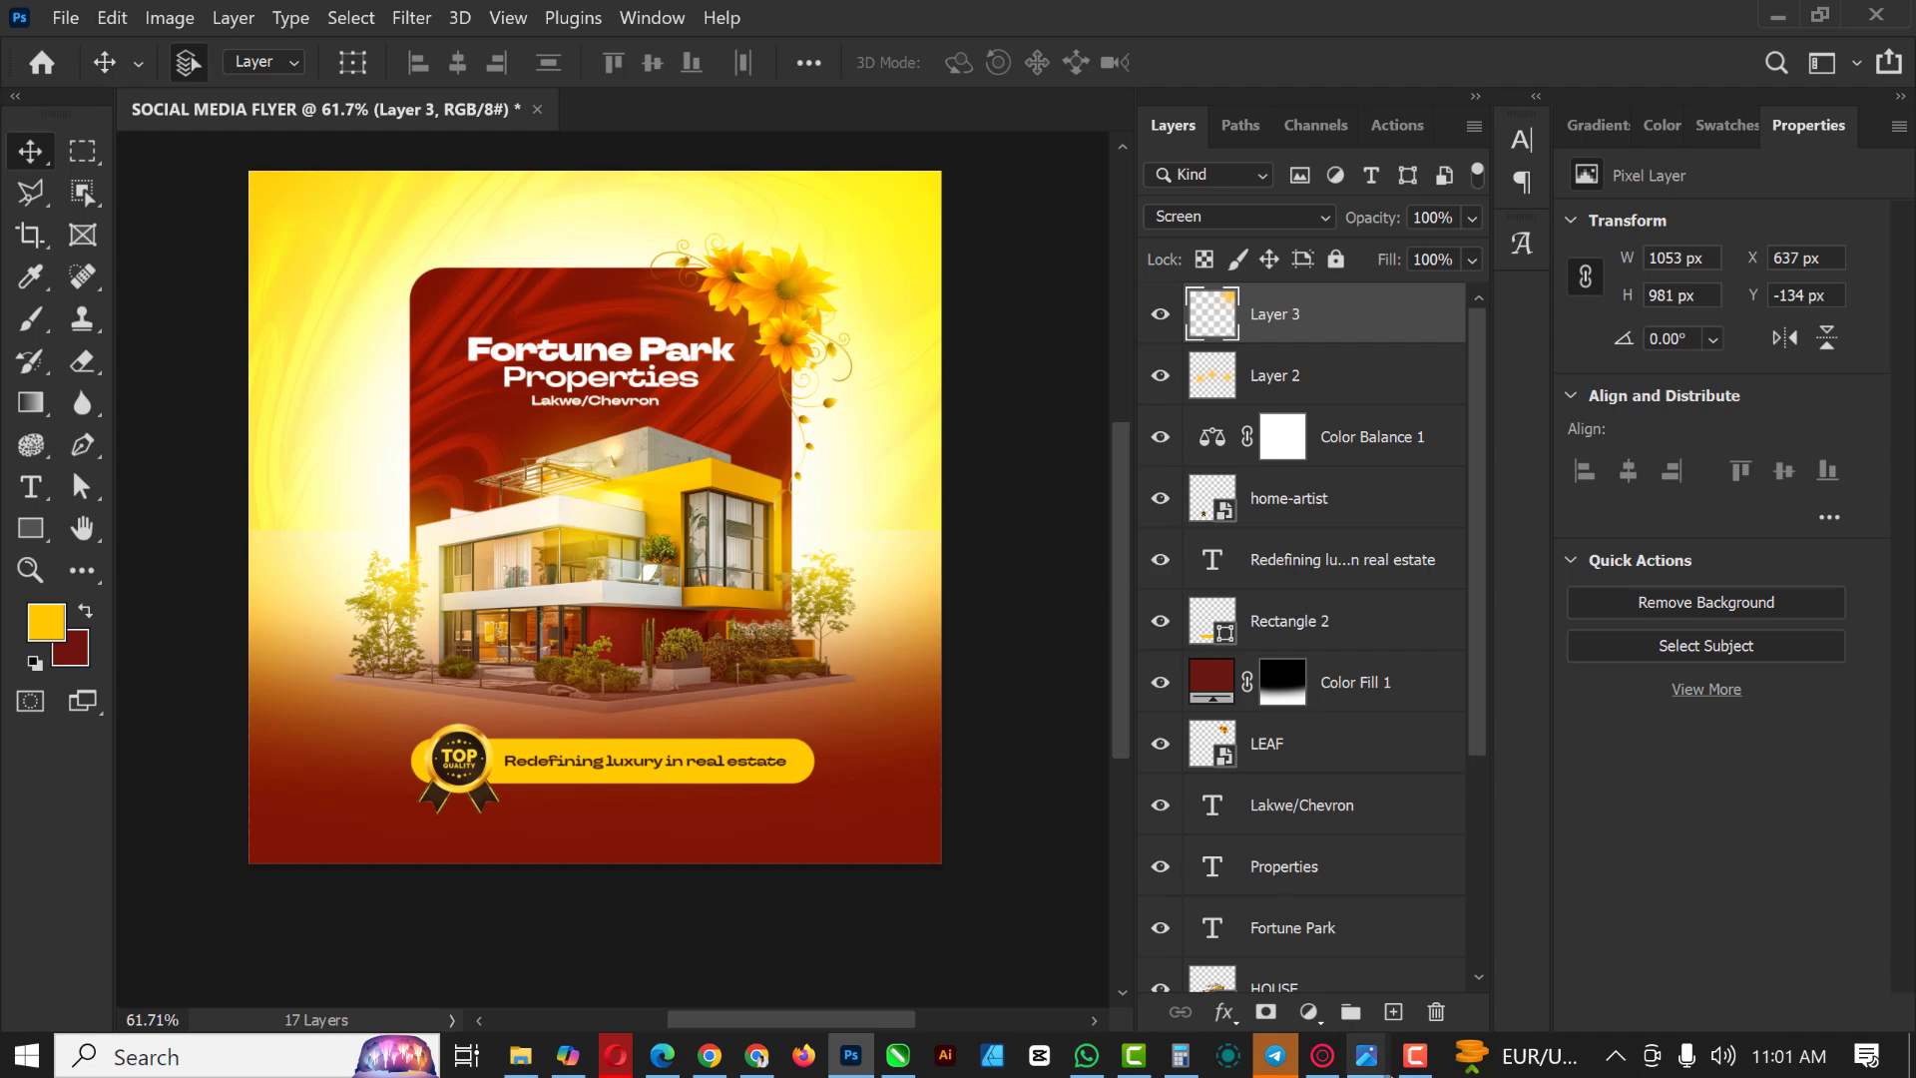
# Step: Paint a soft yellow glow beside the red card's upper-left corner on a new layer blended as Screen
pyautogui.click(1393, 1012)
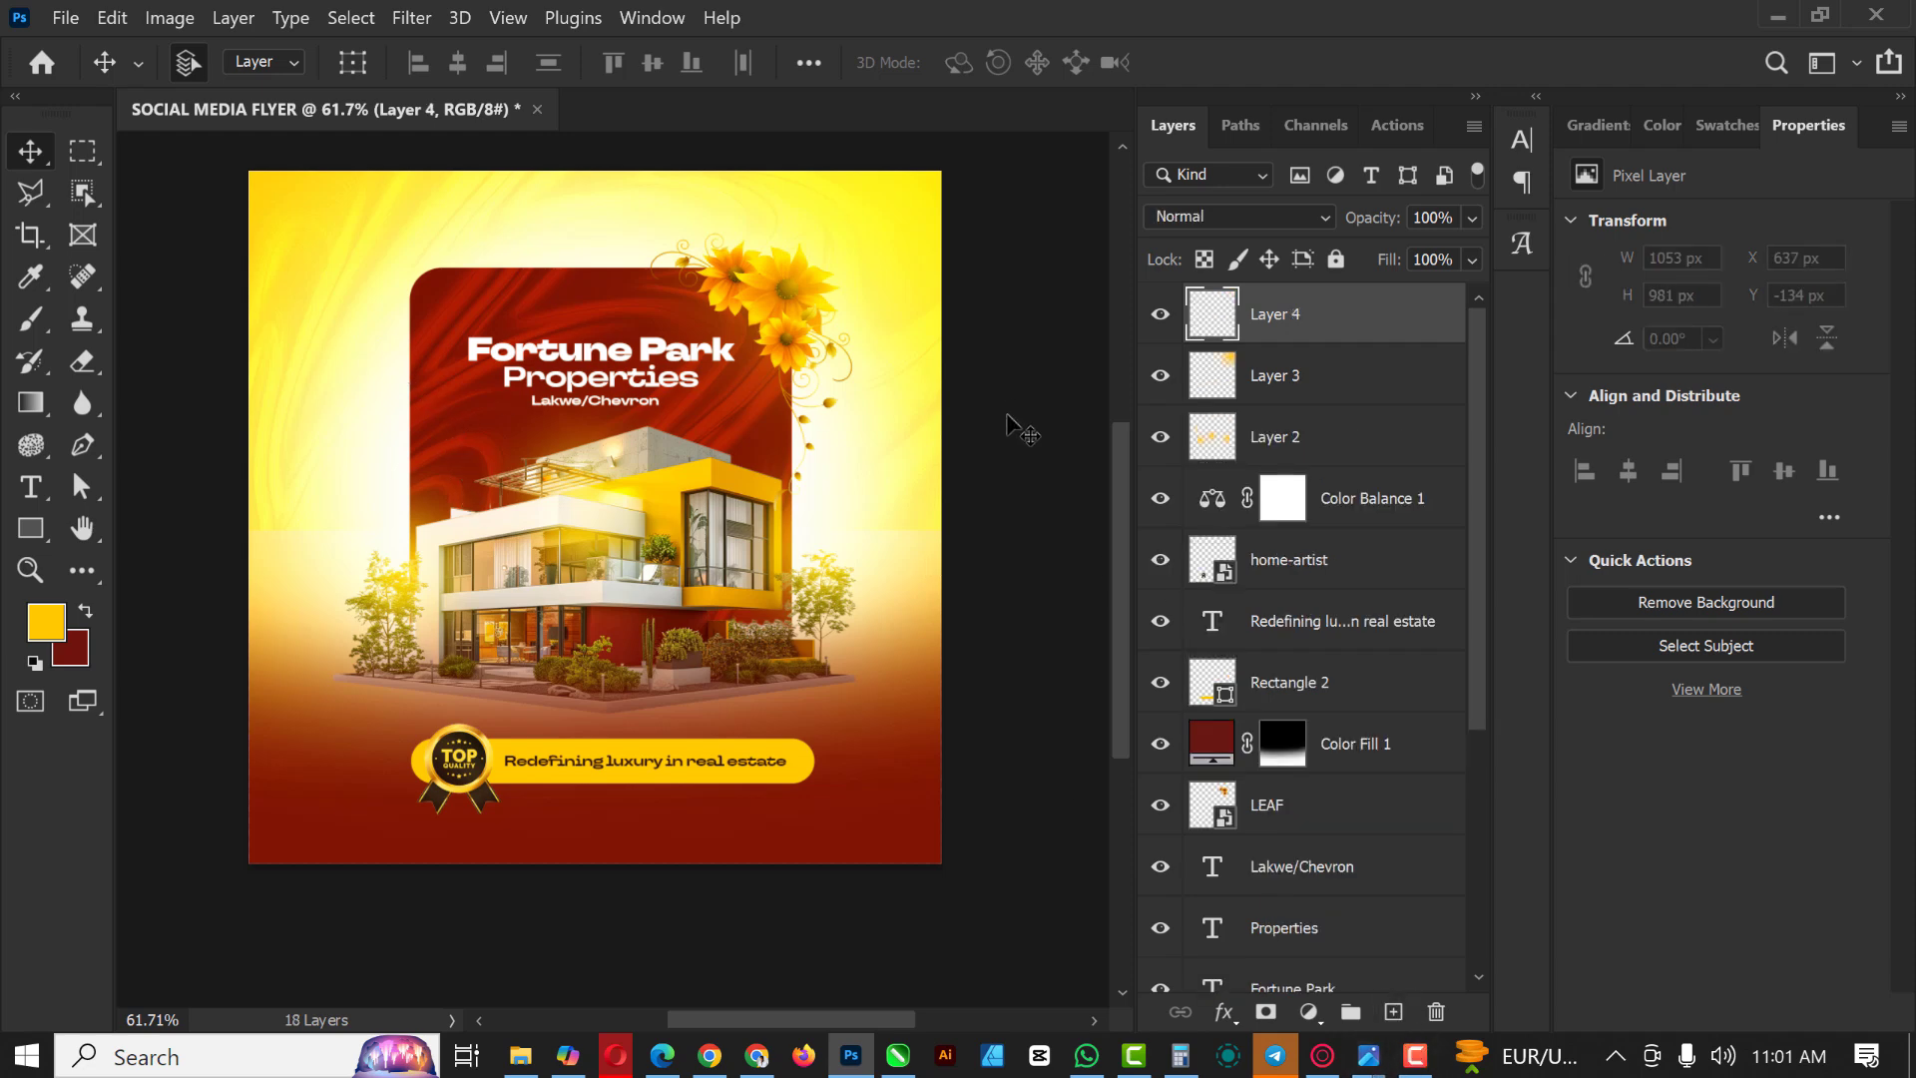
pyautogui.press('b')
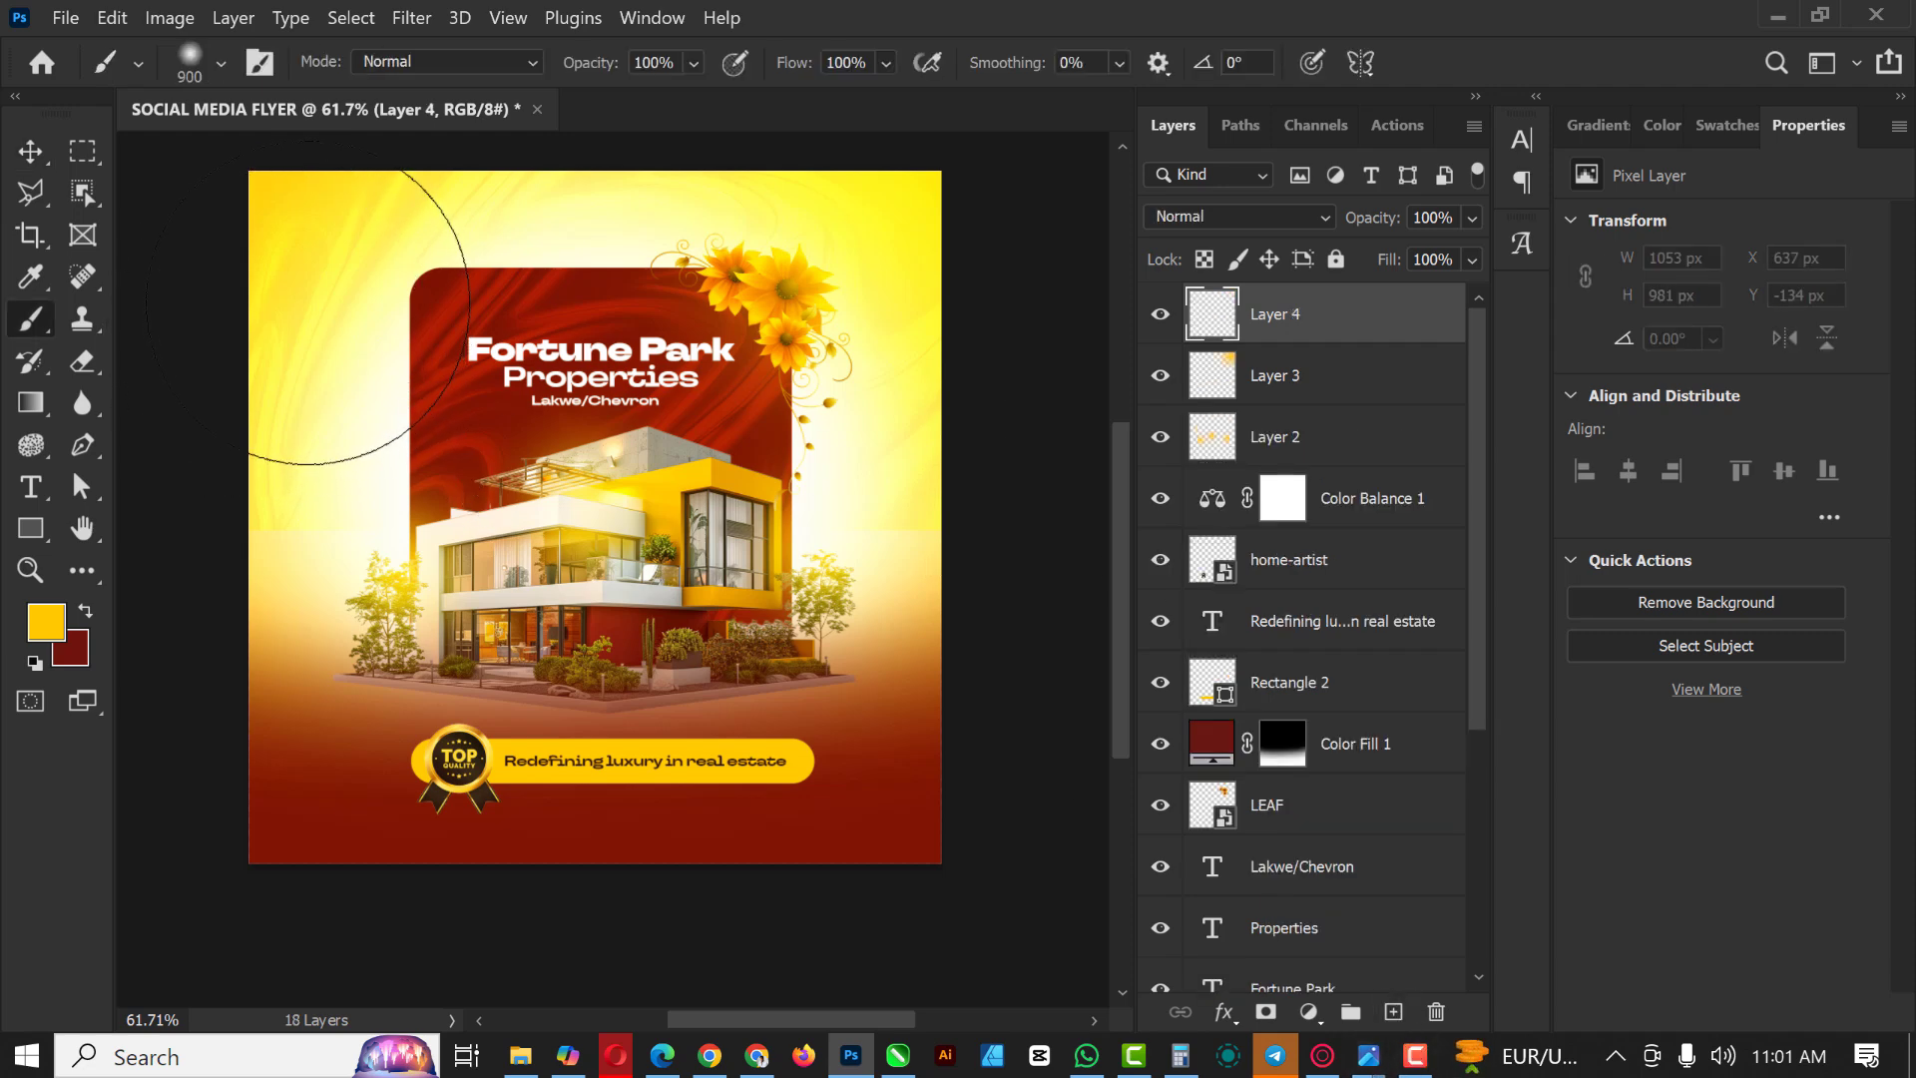
pyautogui.press('[')
pyautogui.press('[')
pyautogui.press('[')
pyautogui.press('[')
pyautogui.press('[')
pyautogui.press('[')
pyautogui.press('[')
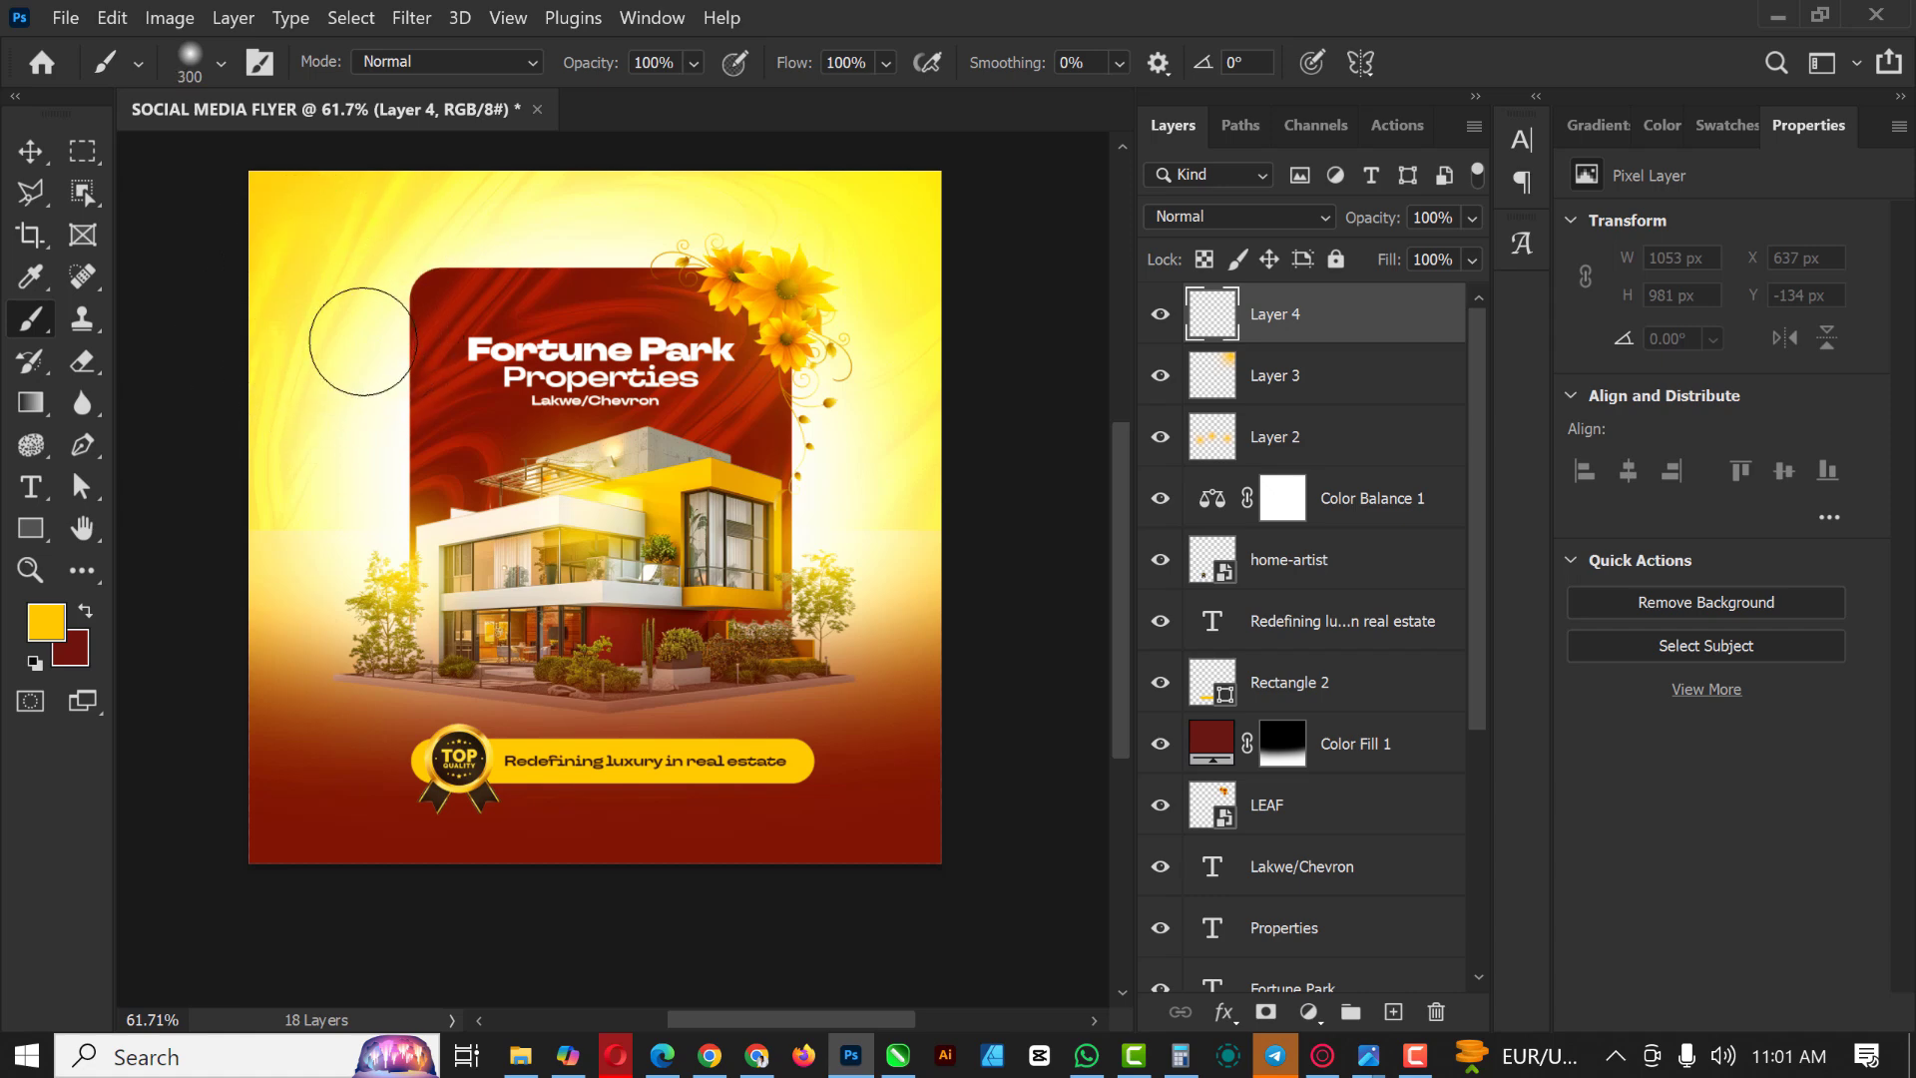
pyautogui.click(362, 341)
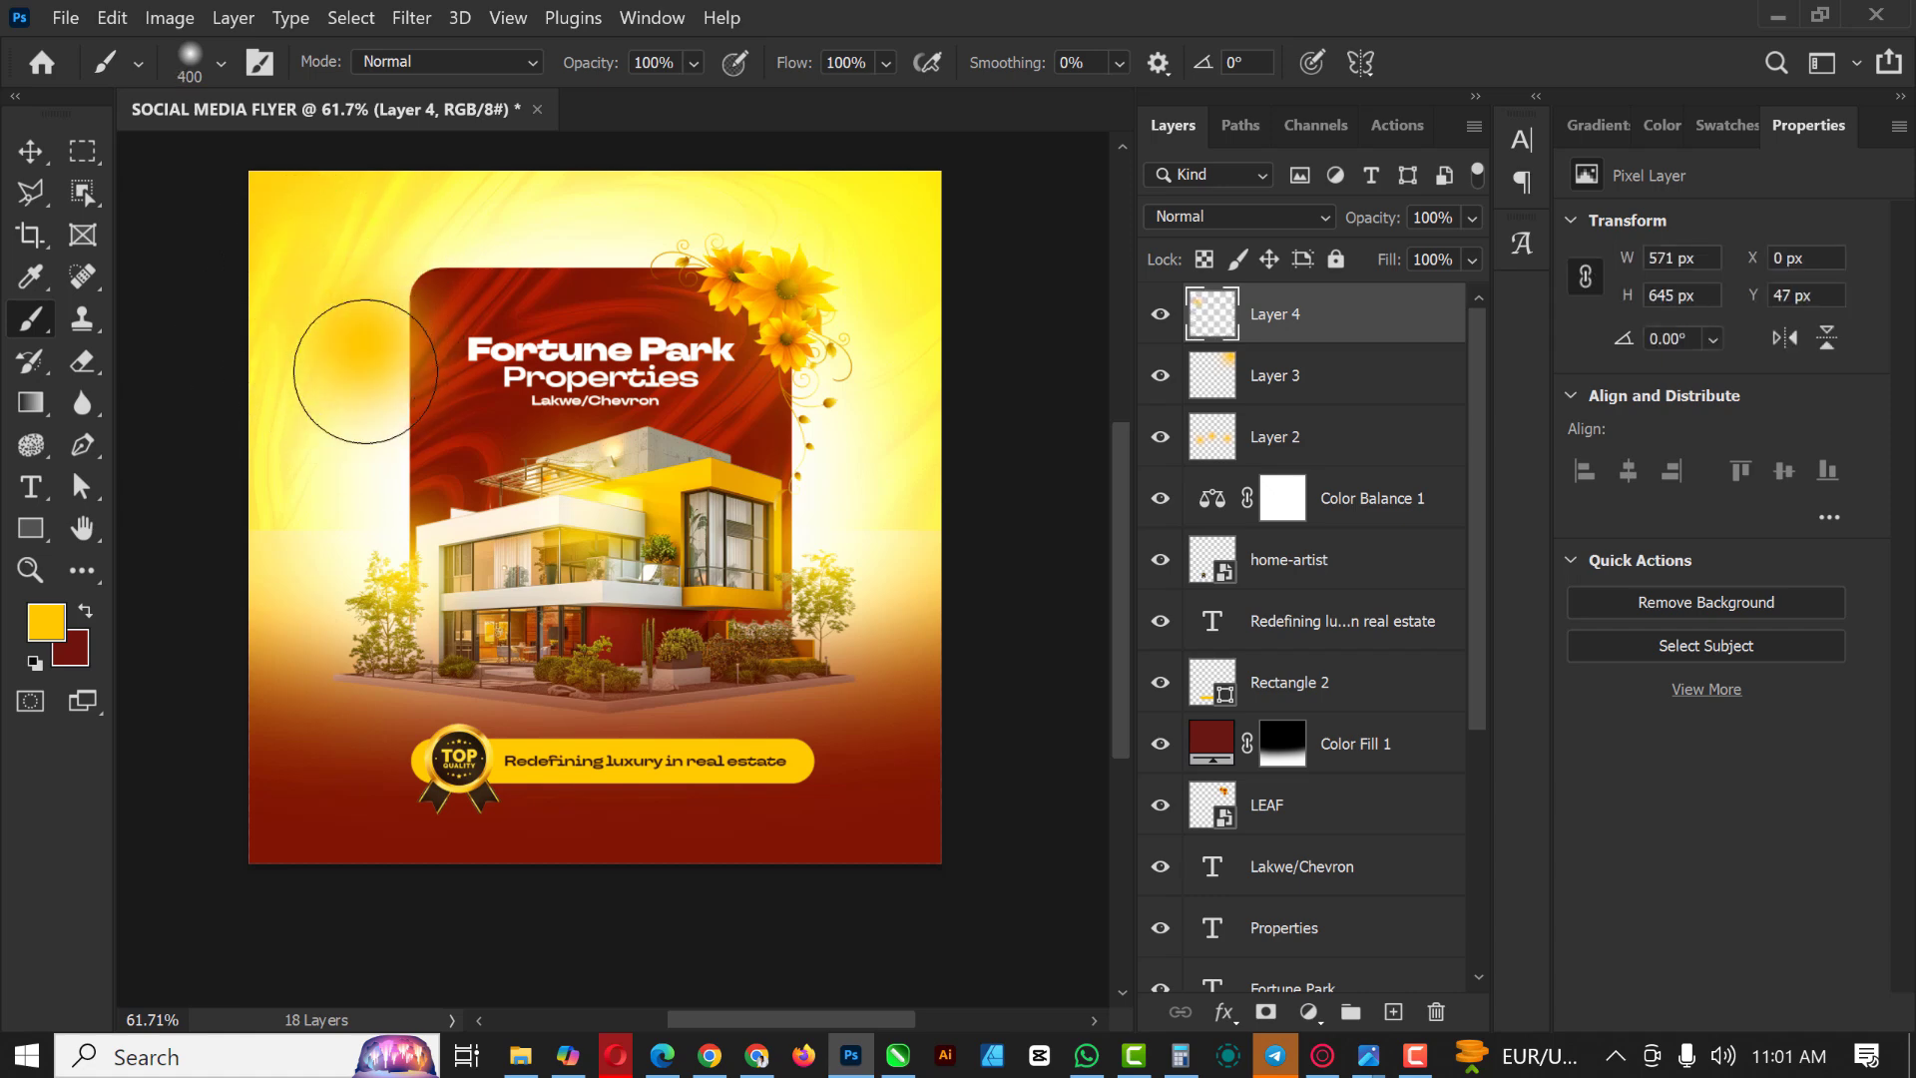
pyautogui.click(1162, 218)
pyautogui.click(1220, 474)
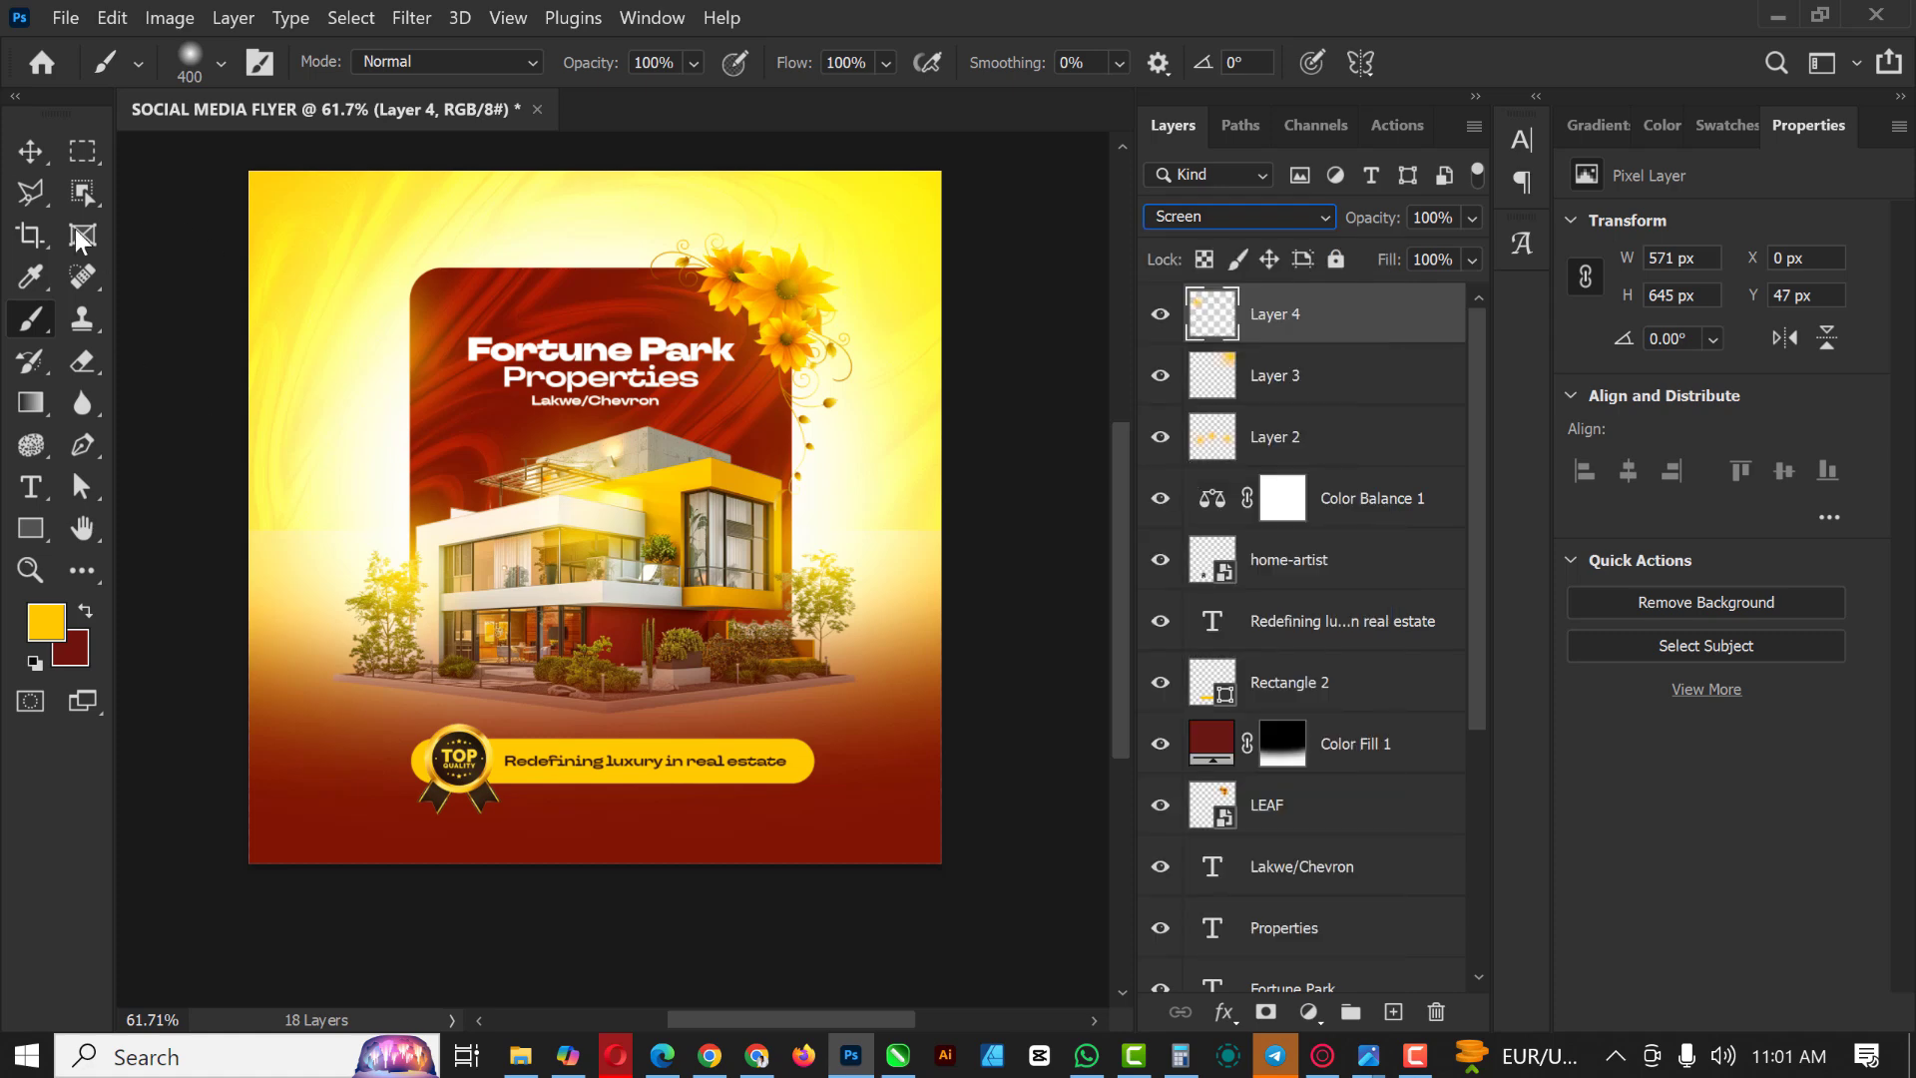
# Step: Reshape the red card's glow into a narrow vertical strip about 210 by 1106 px along the card's left edge
pyautogui.click(30, 152)
pyautogui.moveTo(361, 315)
pyautogui.mouseDown()
pyautogui.moveTo(422, 361)
pyautogui.moveTo(403, 351)
pyautogui.moveTo(399, 375)
pyautogui.mouseUp()
pyautogui.hotkey('ctrl', 't')
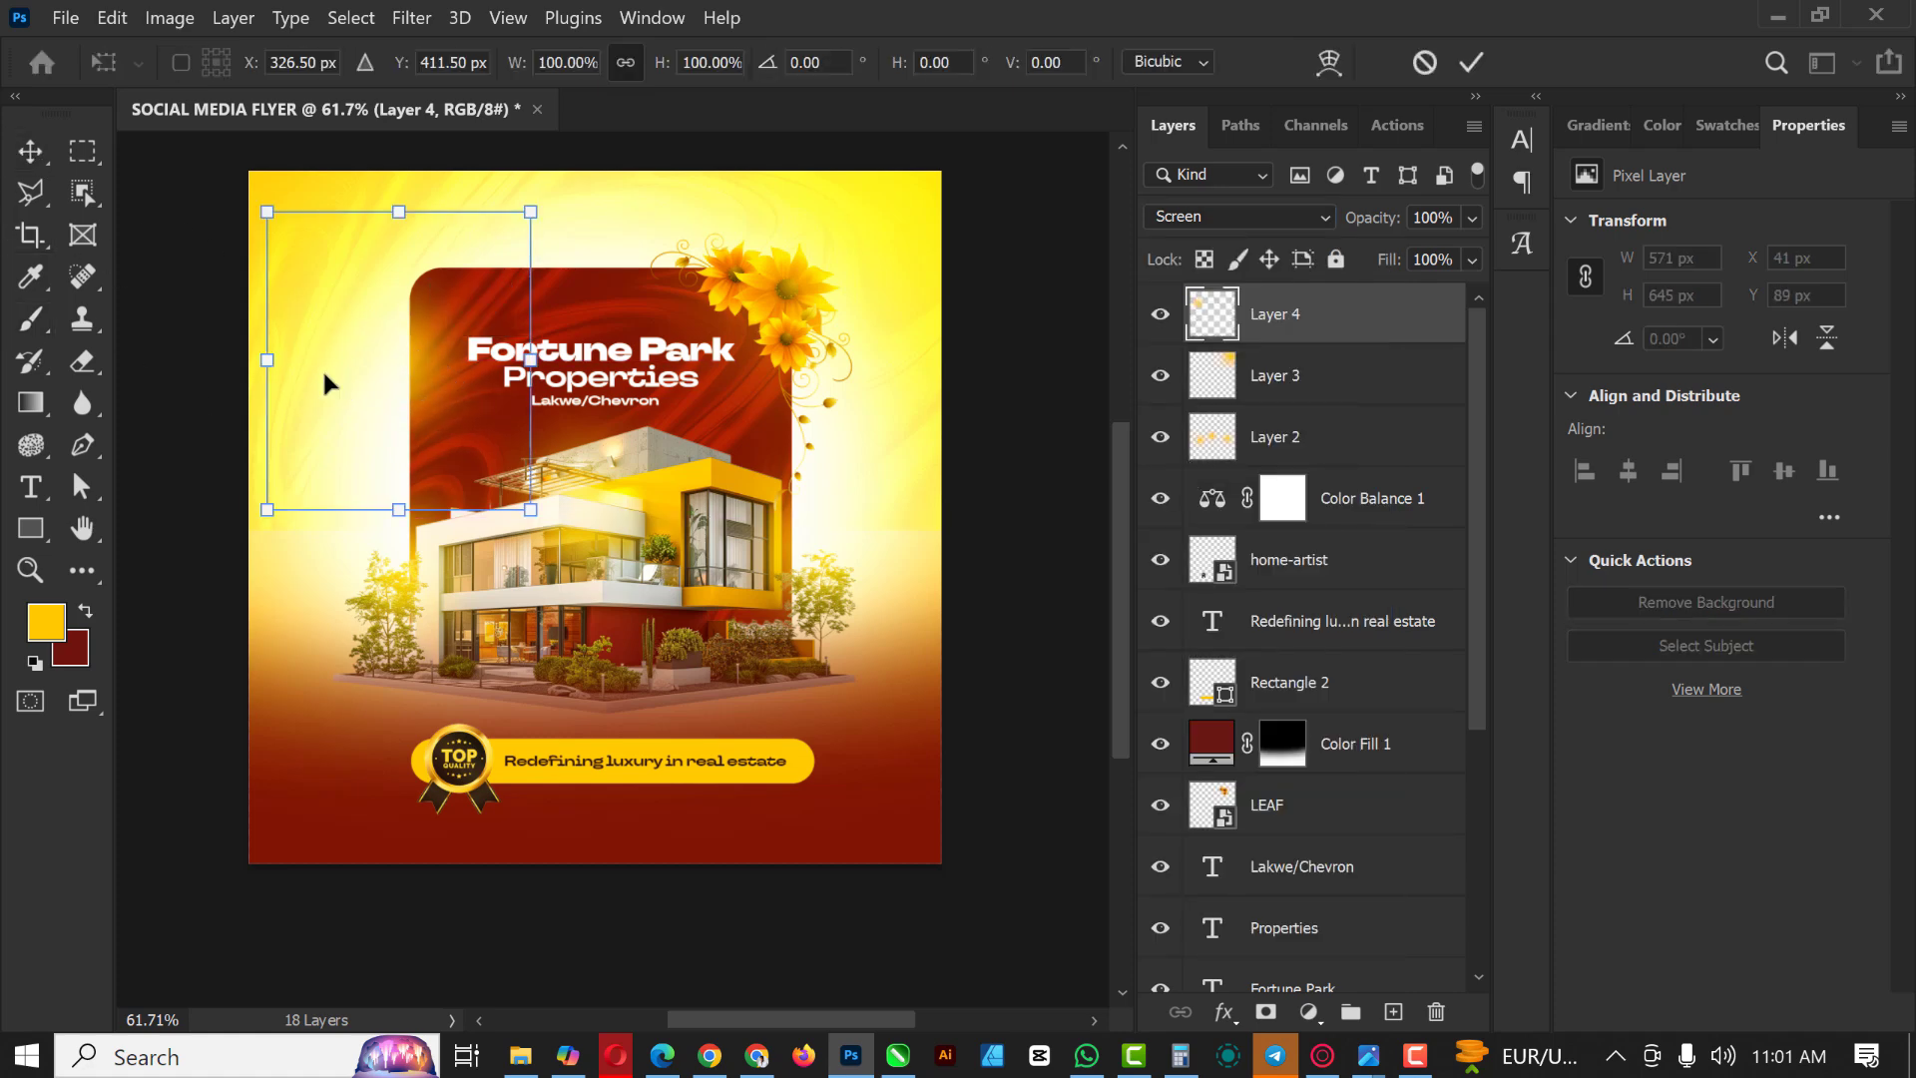
pyautogui.moveTo(267, 357); pyautogui.dragTo(361, 360)
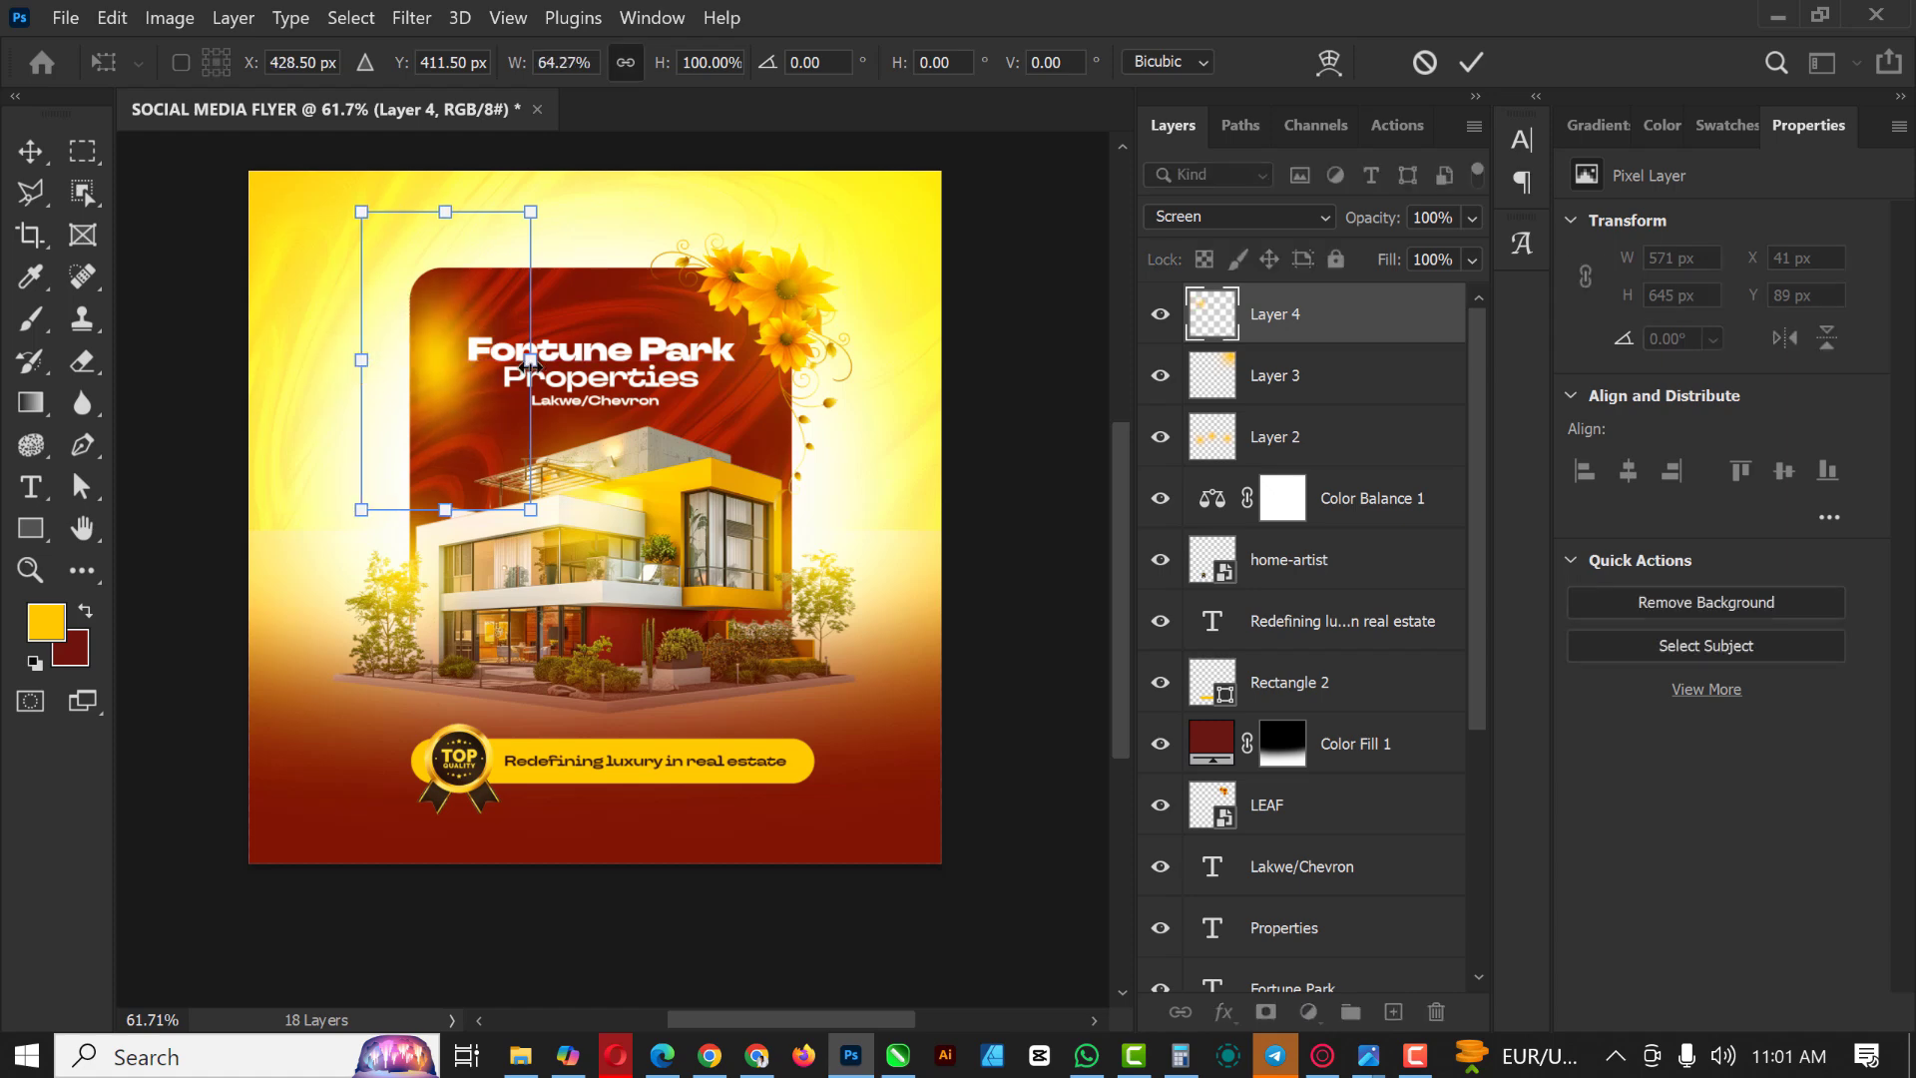
pyautogui.moveTo(530, 359); pyautogui.dragTo(462, 368)
pyautogui.moveTo(413, 509); pyautogui.dragTo(410, 674)
pyautogui.moveTo(413, 200)
pyautogui.mouseDown()
pyautogui.moveTo(415, 62)
pyautogui.moveTo(419, 205)
pyautogui.mouseUp()
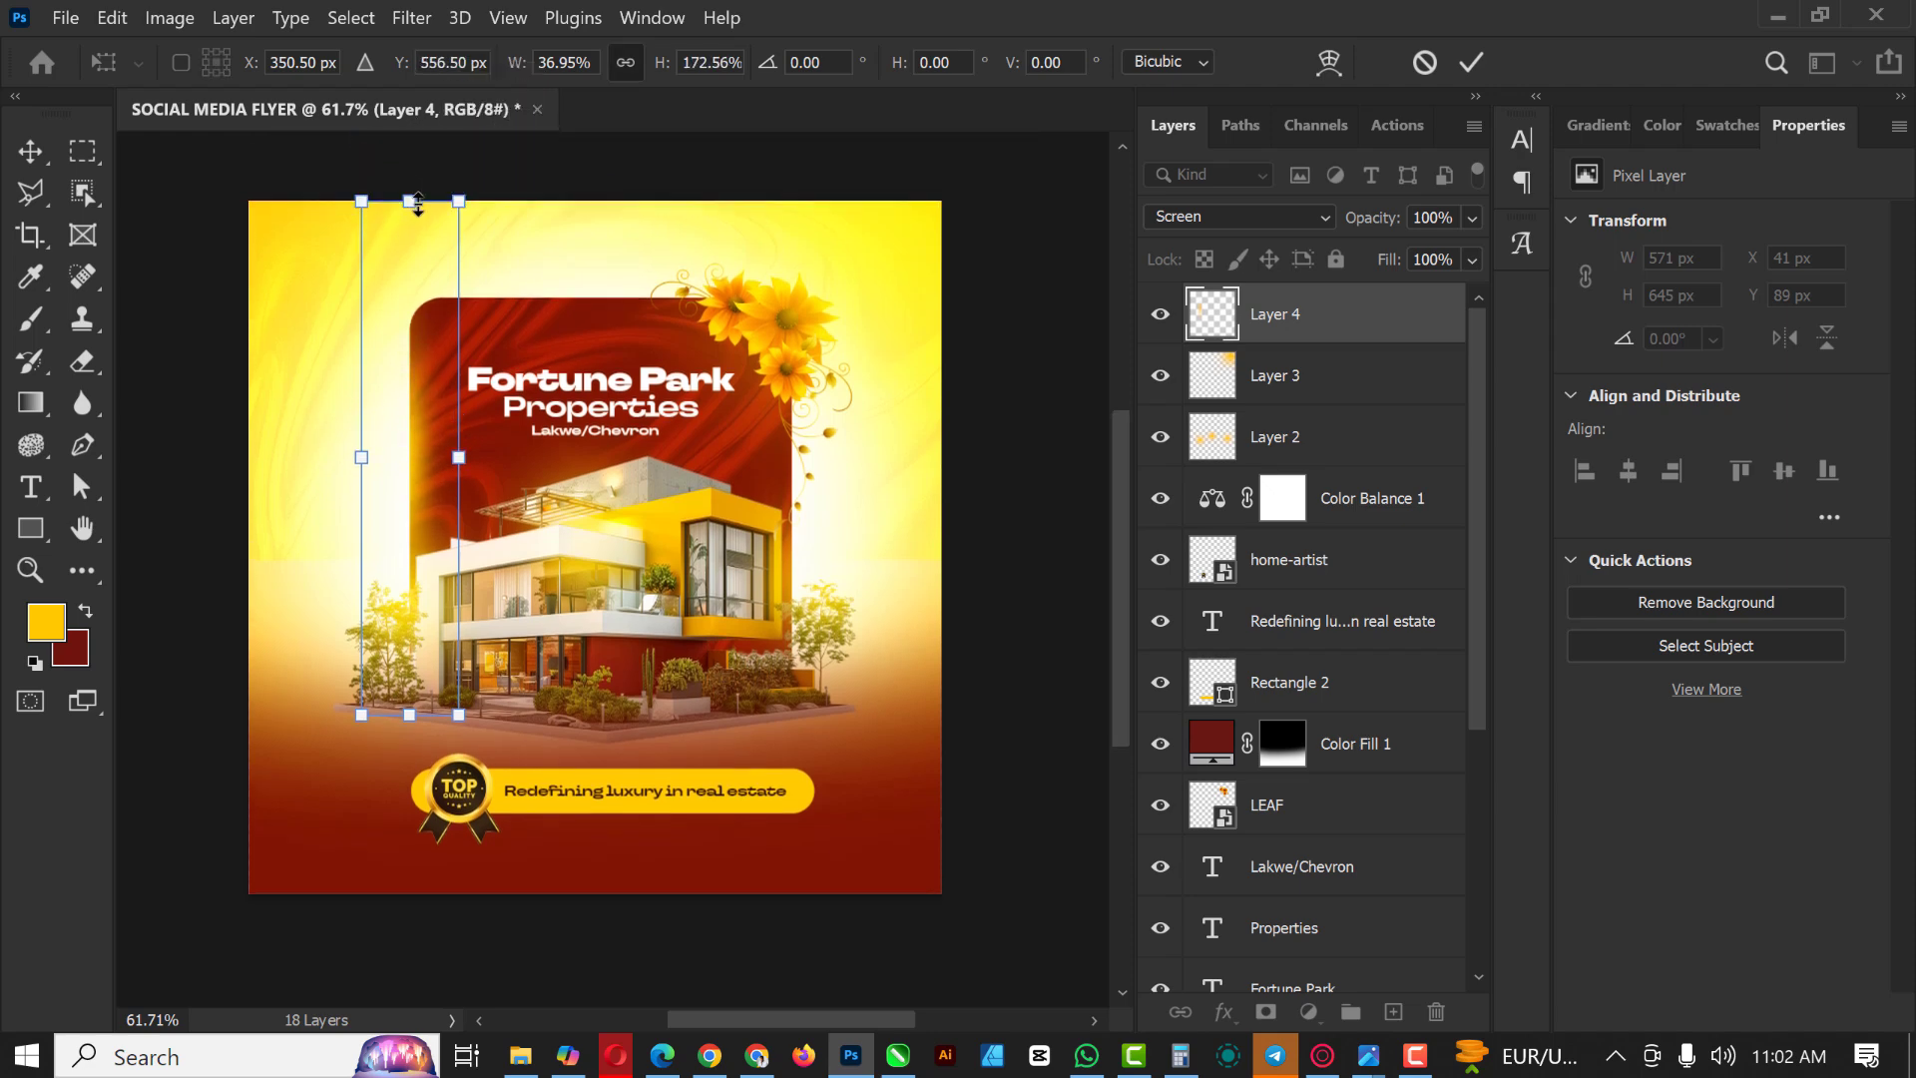
pyautogui.press('Return')
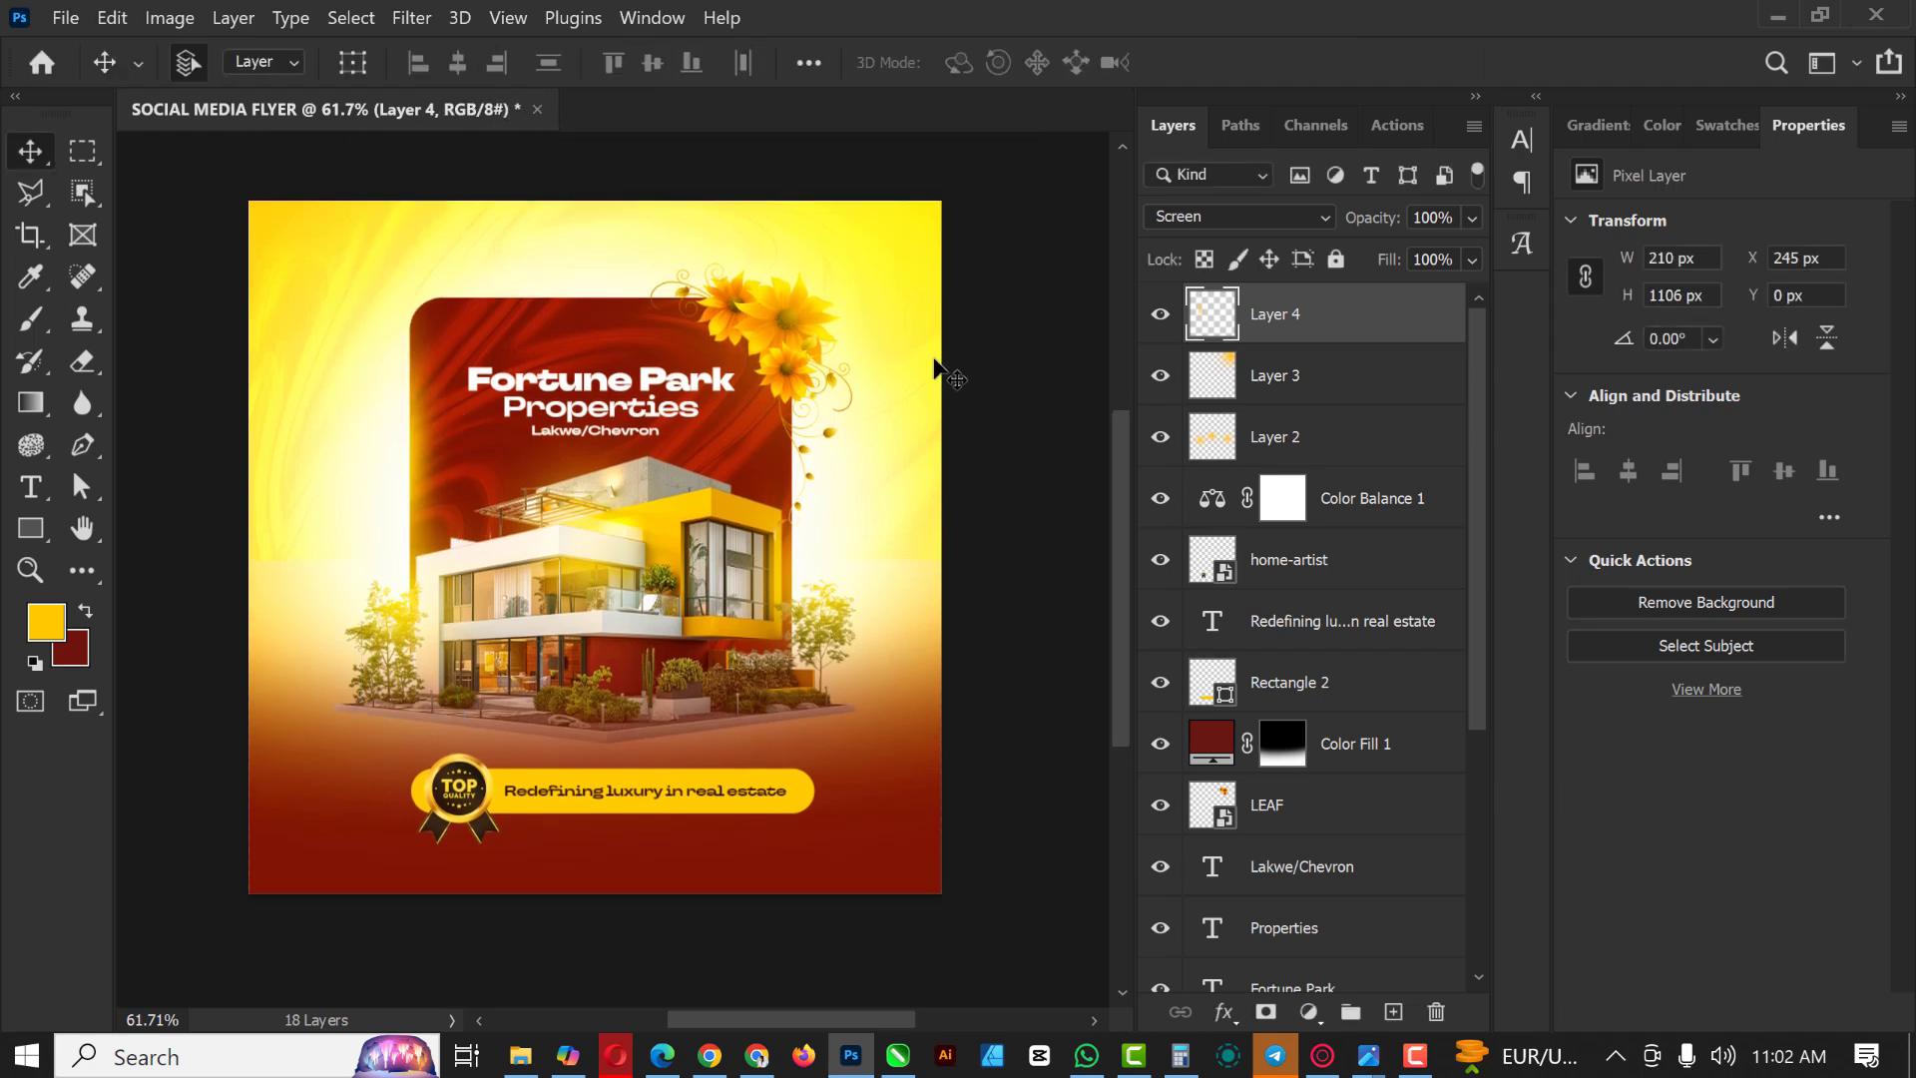
# Step: Duplicate the vertical glow strip and shift the copy up and to the left, to about X 181 px and Y -104 px
pyautogui.moveTo(936, 364); pyautogui.dragTo(886, 399)
pyautogui.hotkey('ctrl', 'j')
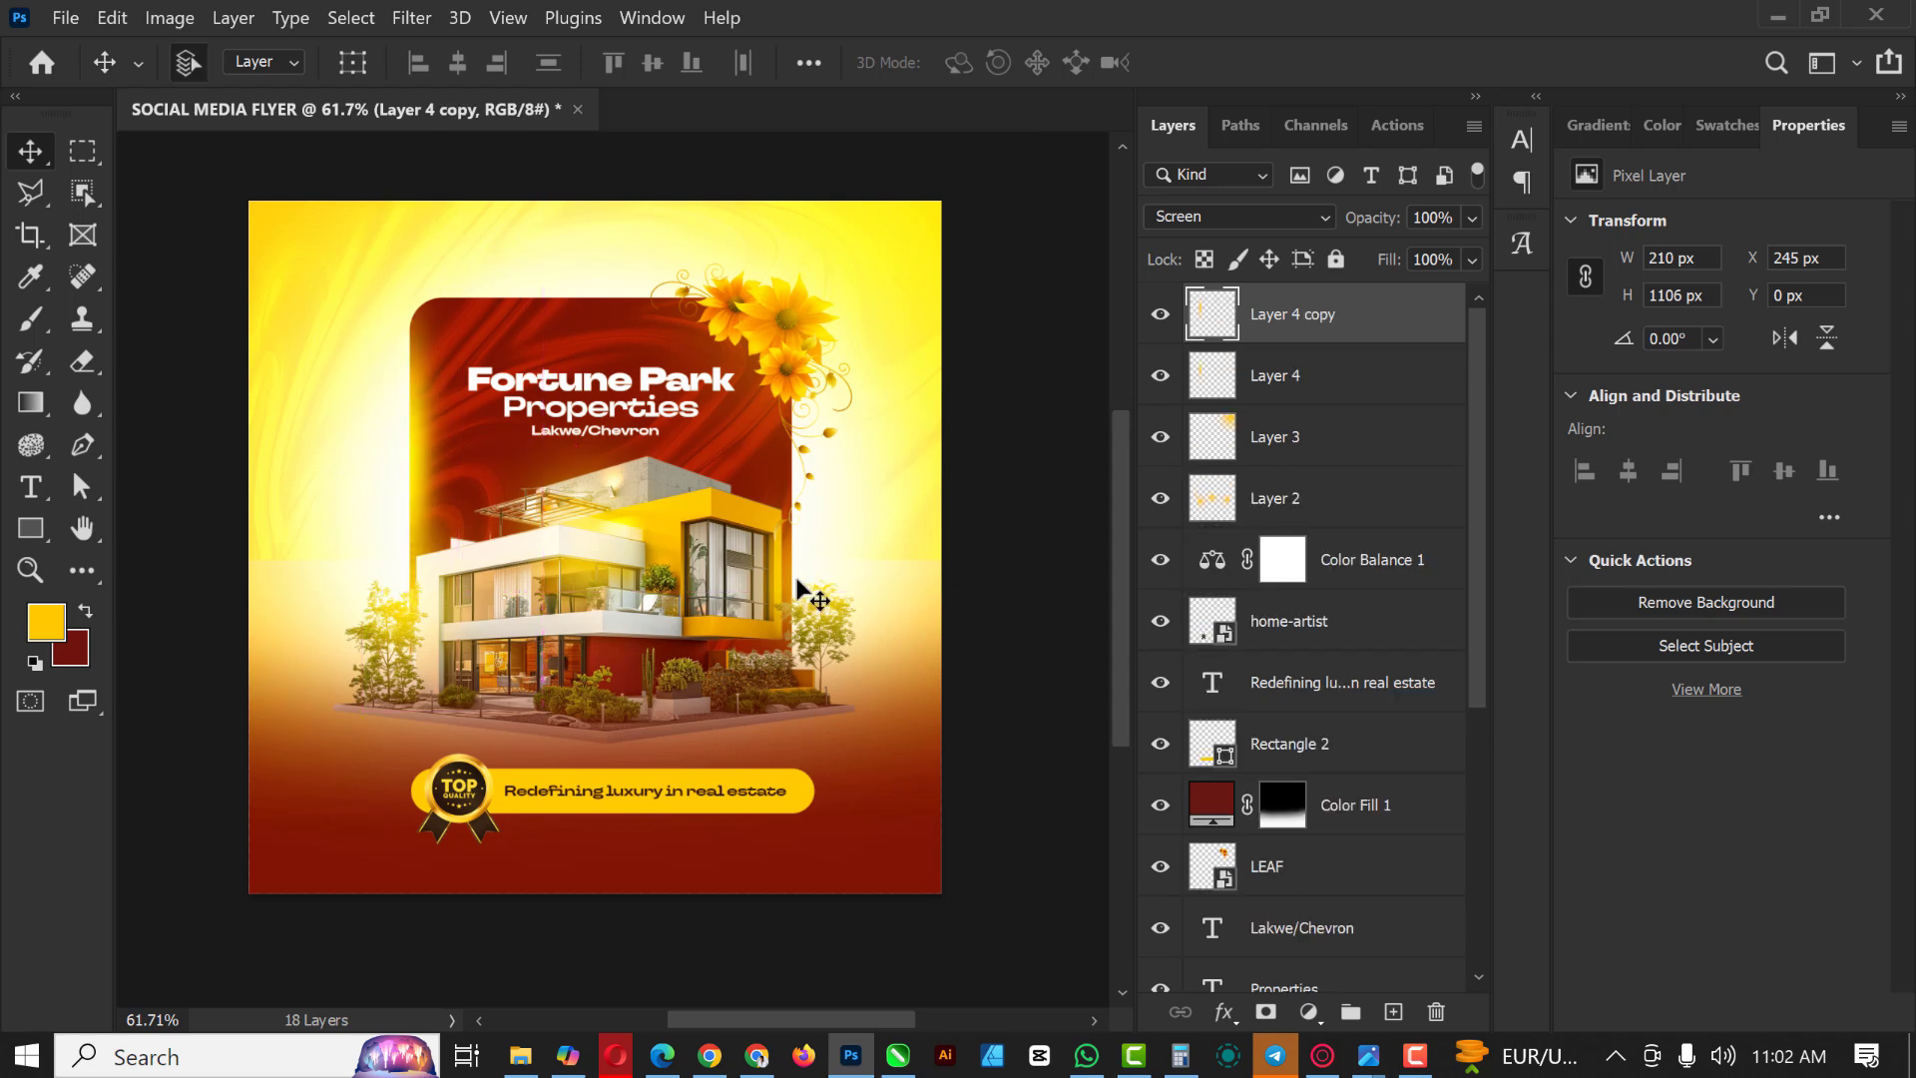
pyautogui.moveTo(402, 465); pyautogui.dragTo(421, 642)
pyautogui.scroll(-3, 419, 495)
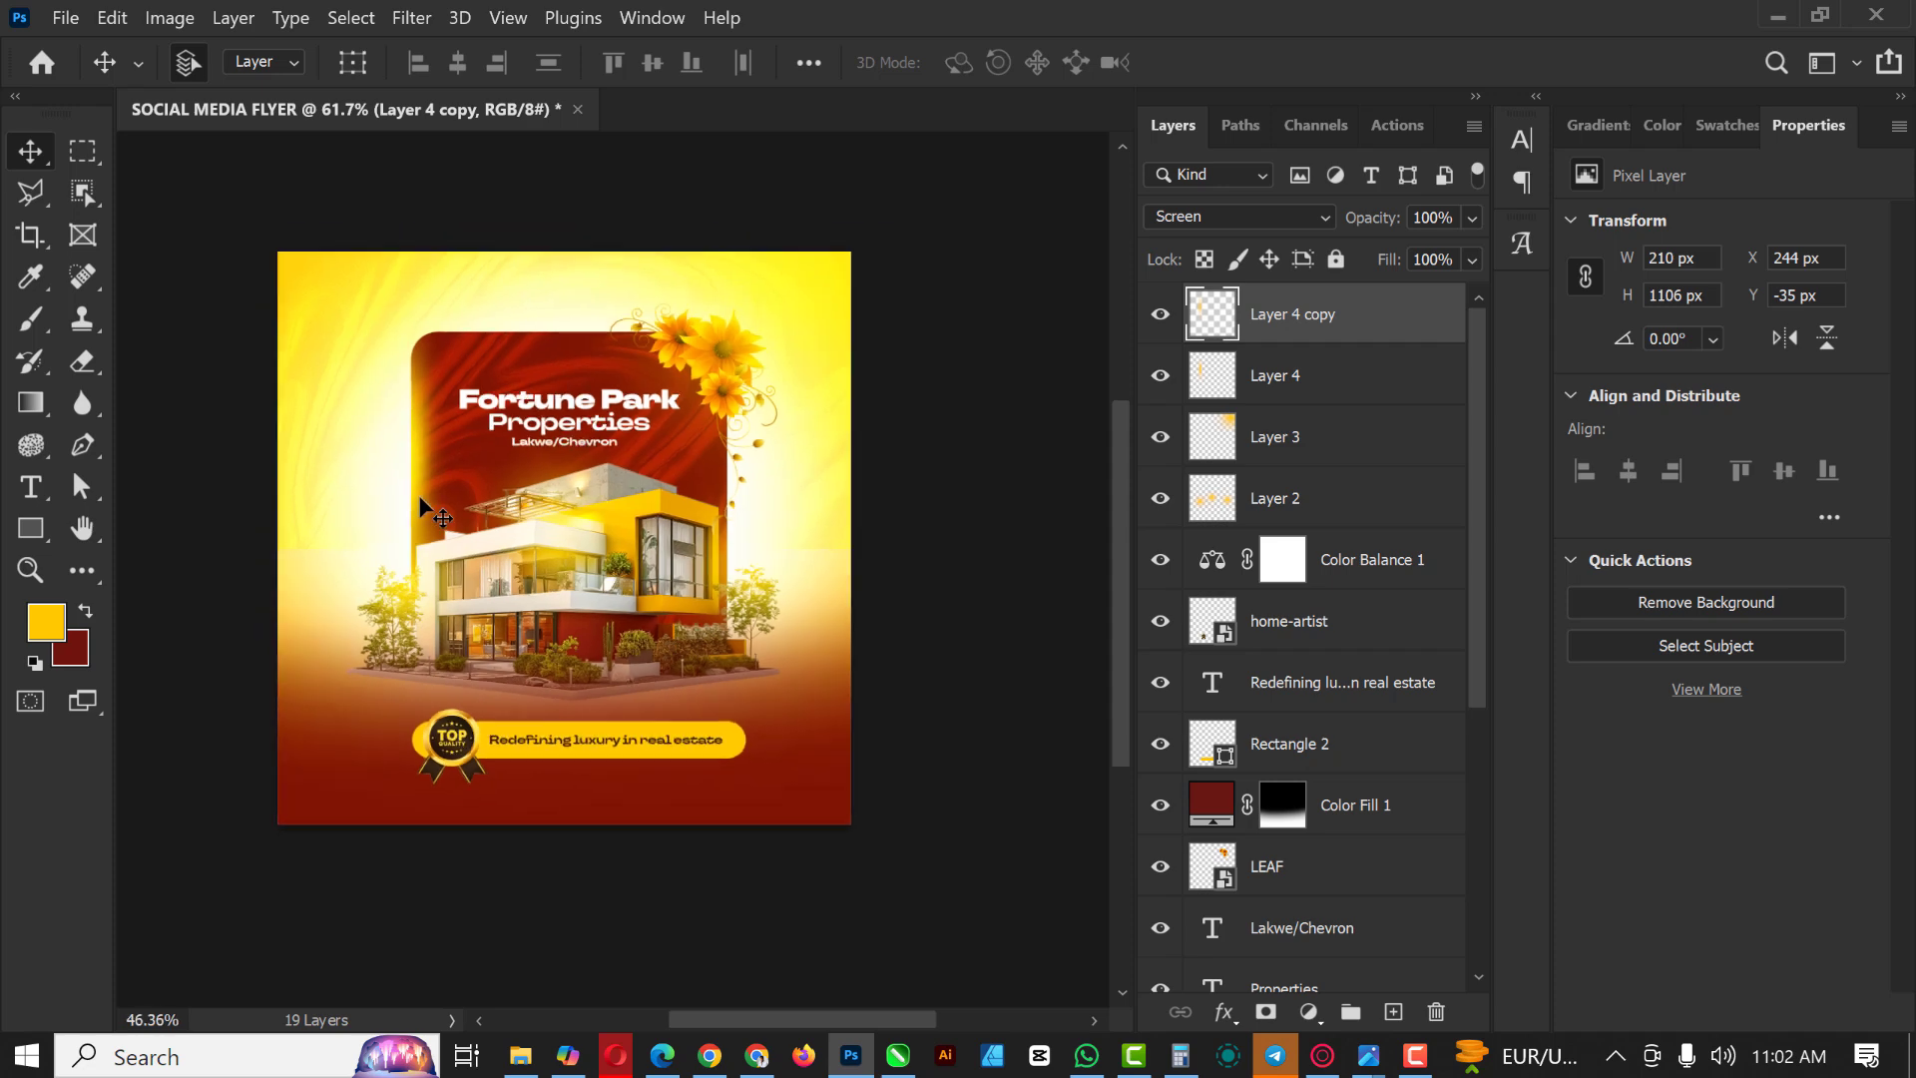
pyautogui.scroll(2, 409, 463)
pyautogui.scroll(2, 409, 464)
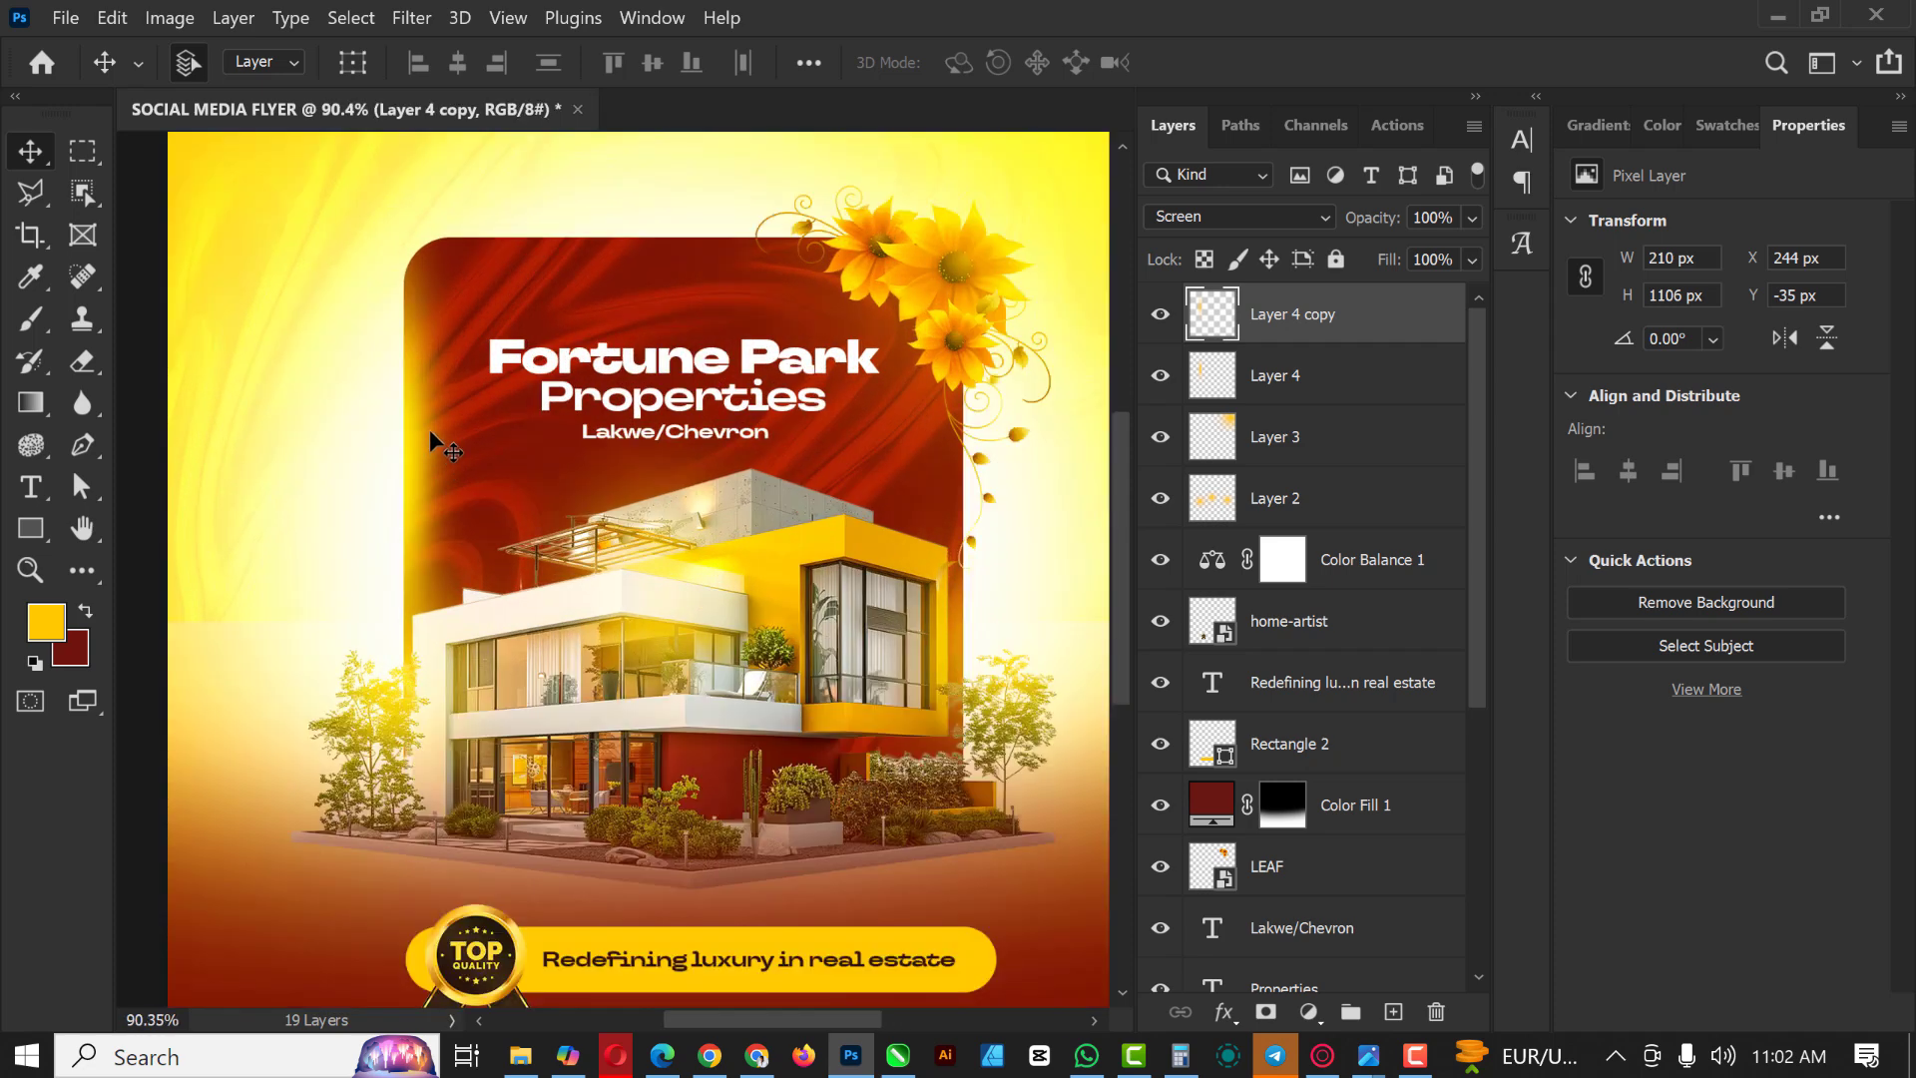
pyautogui.moveTo(429, 429); pyautogui.dragTo(422, 379)
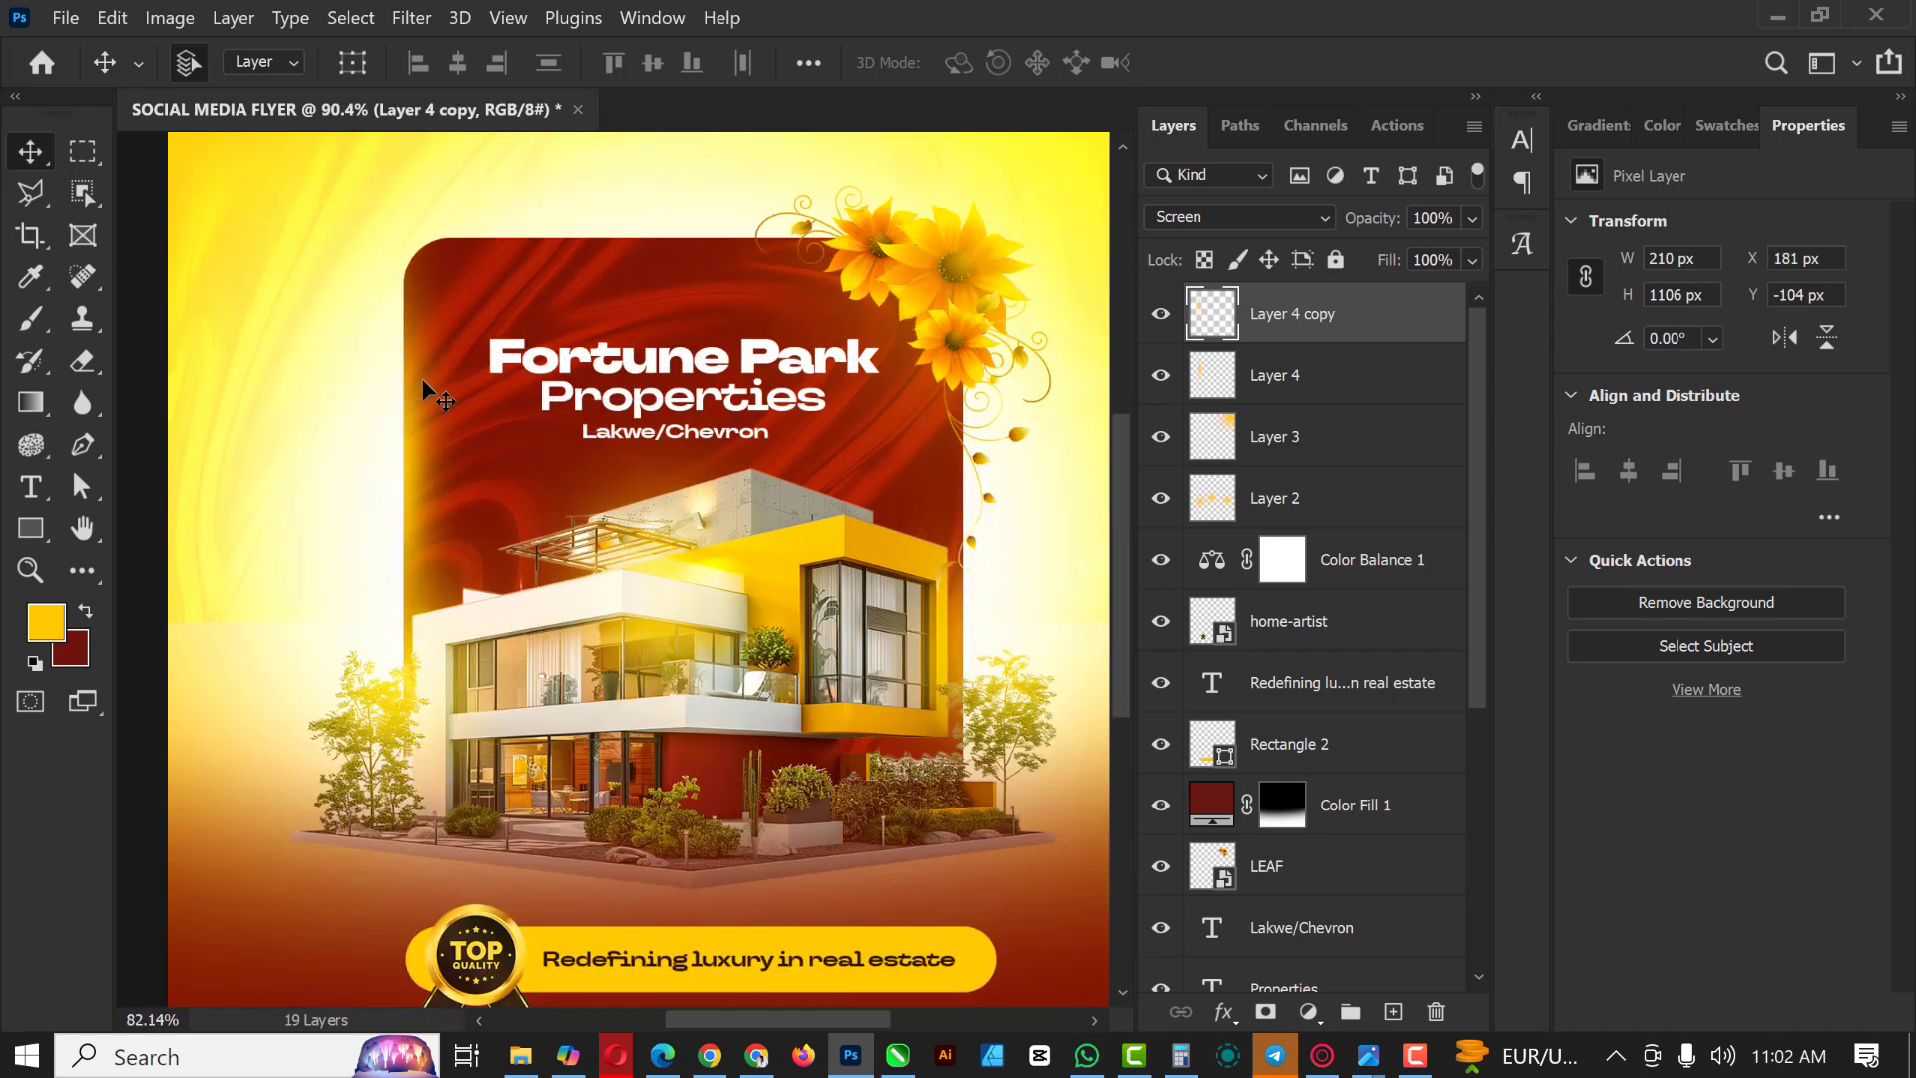
pyautogui.scroll(-3, 423, 391)
pyautogui.scroll(2, 425, 584)
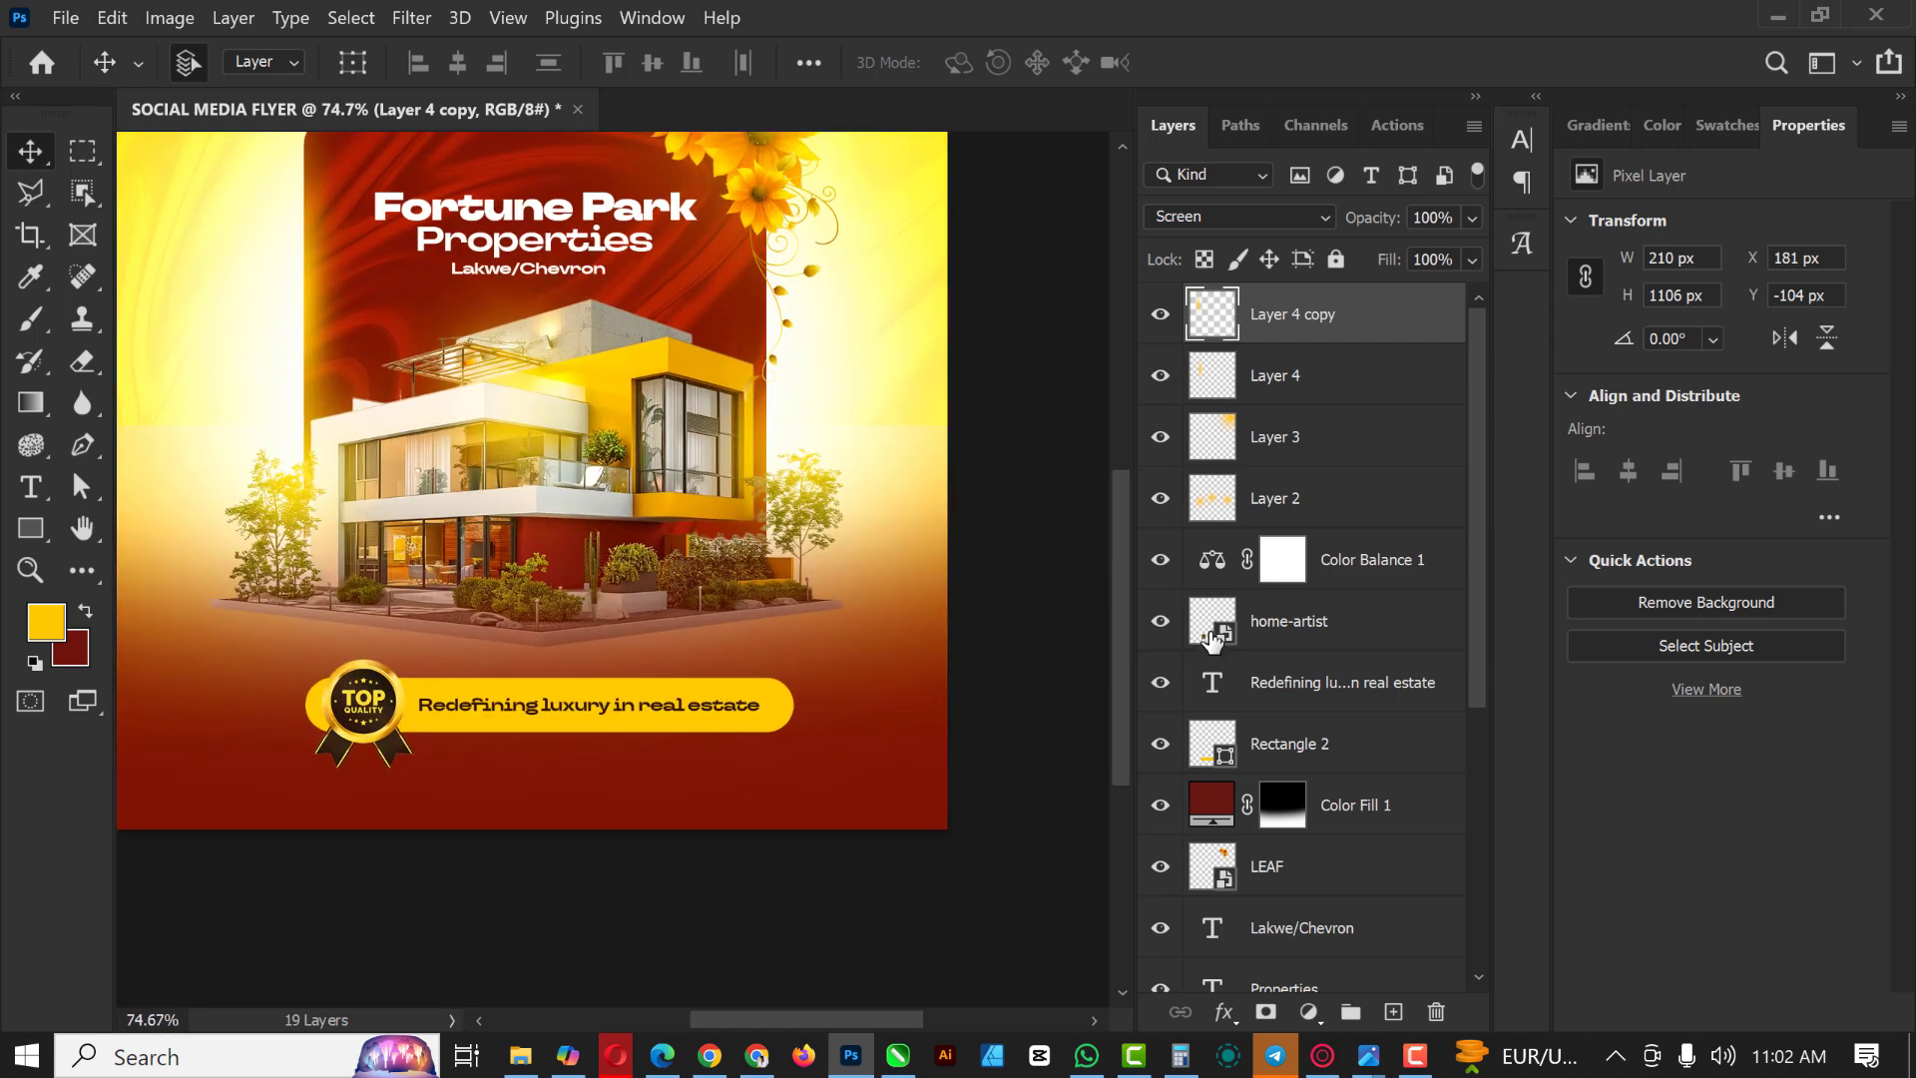
pyautogui.scroll(-3, 473, 597)
pyautogui.scroll(2, 439, 391)
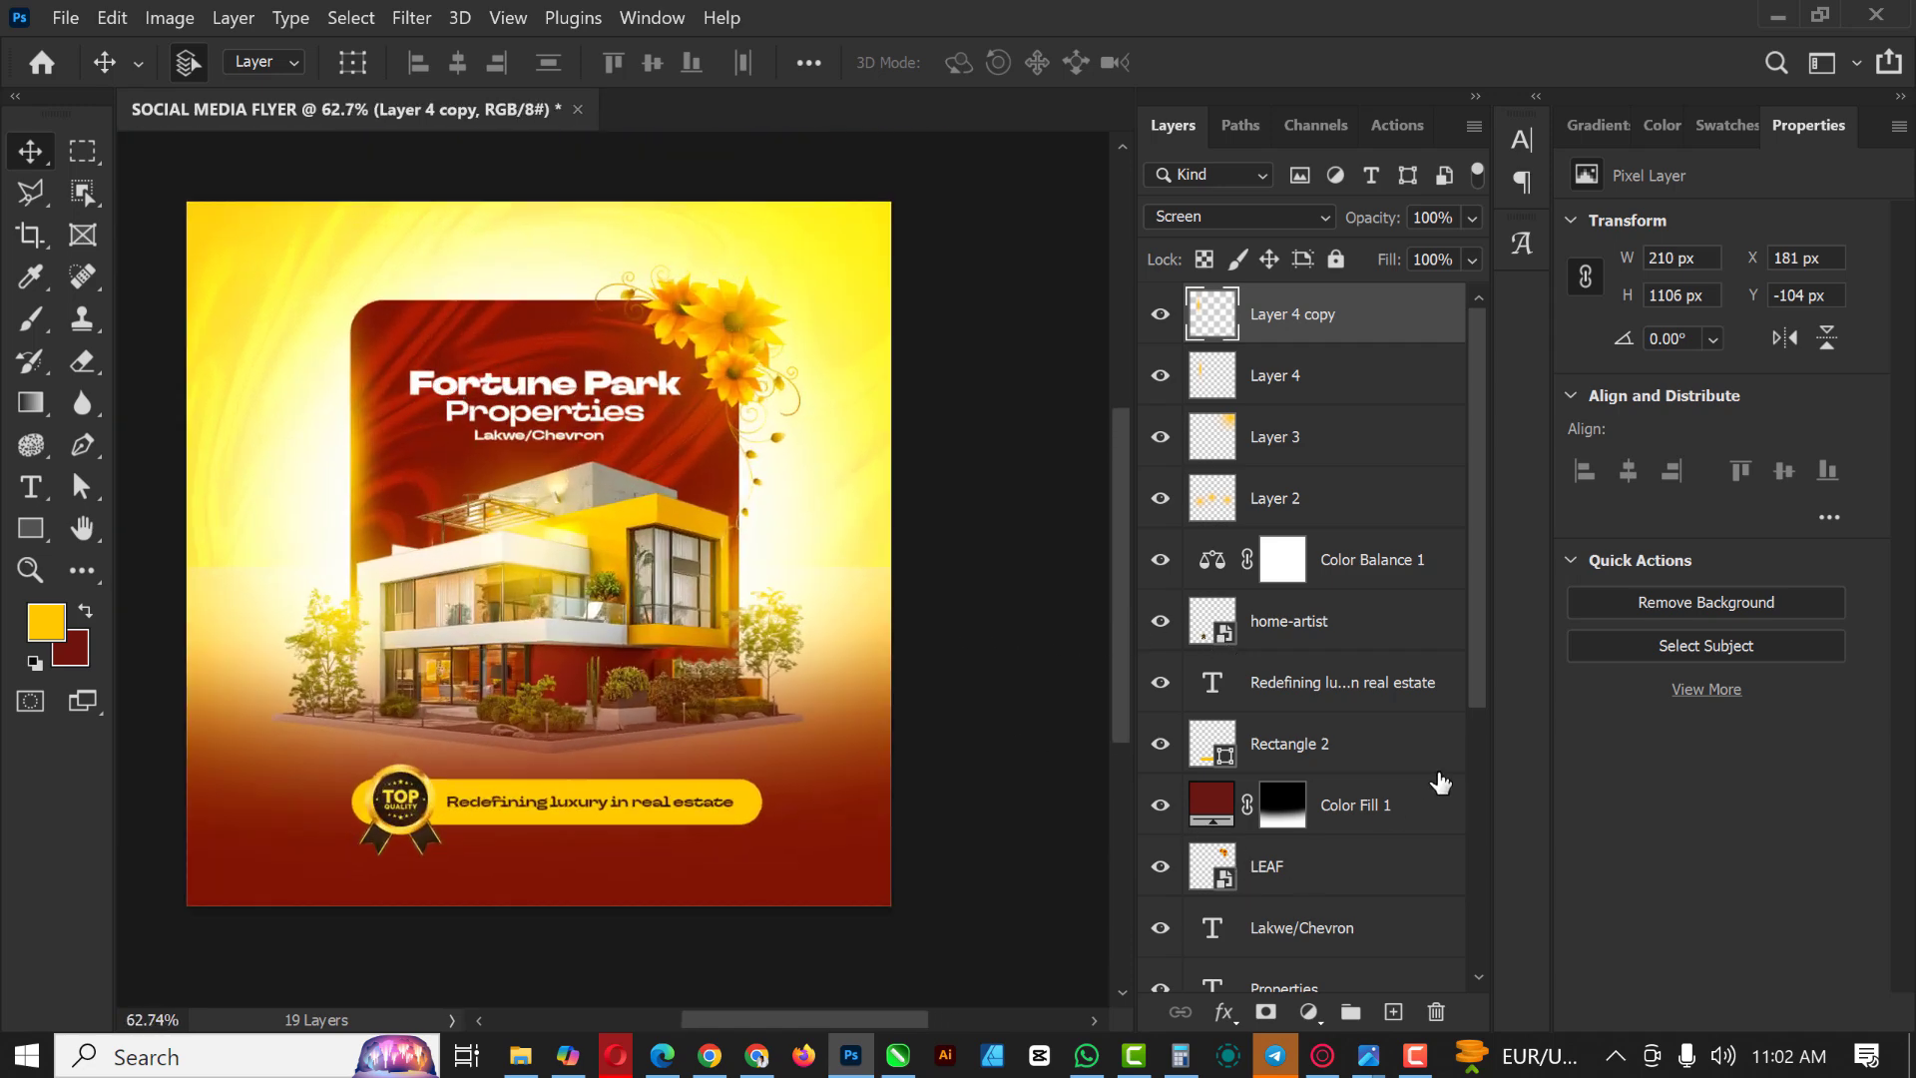
# Step: Paint a soft yellow glow above the tagline pill with a 400 px brush on a new layer blended as Screen
pyautogui.click(1393, 1012)
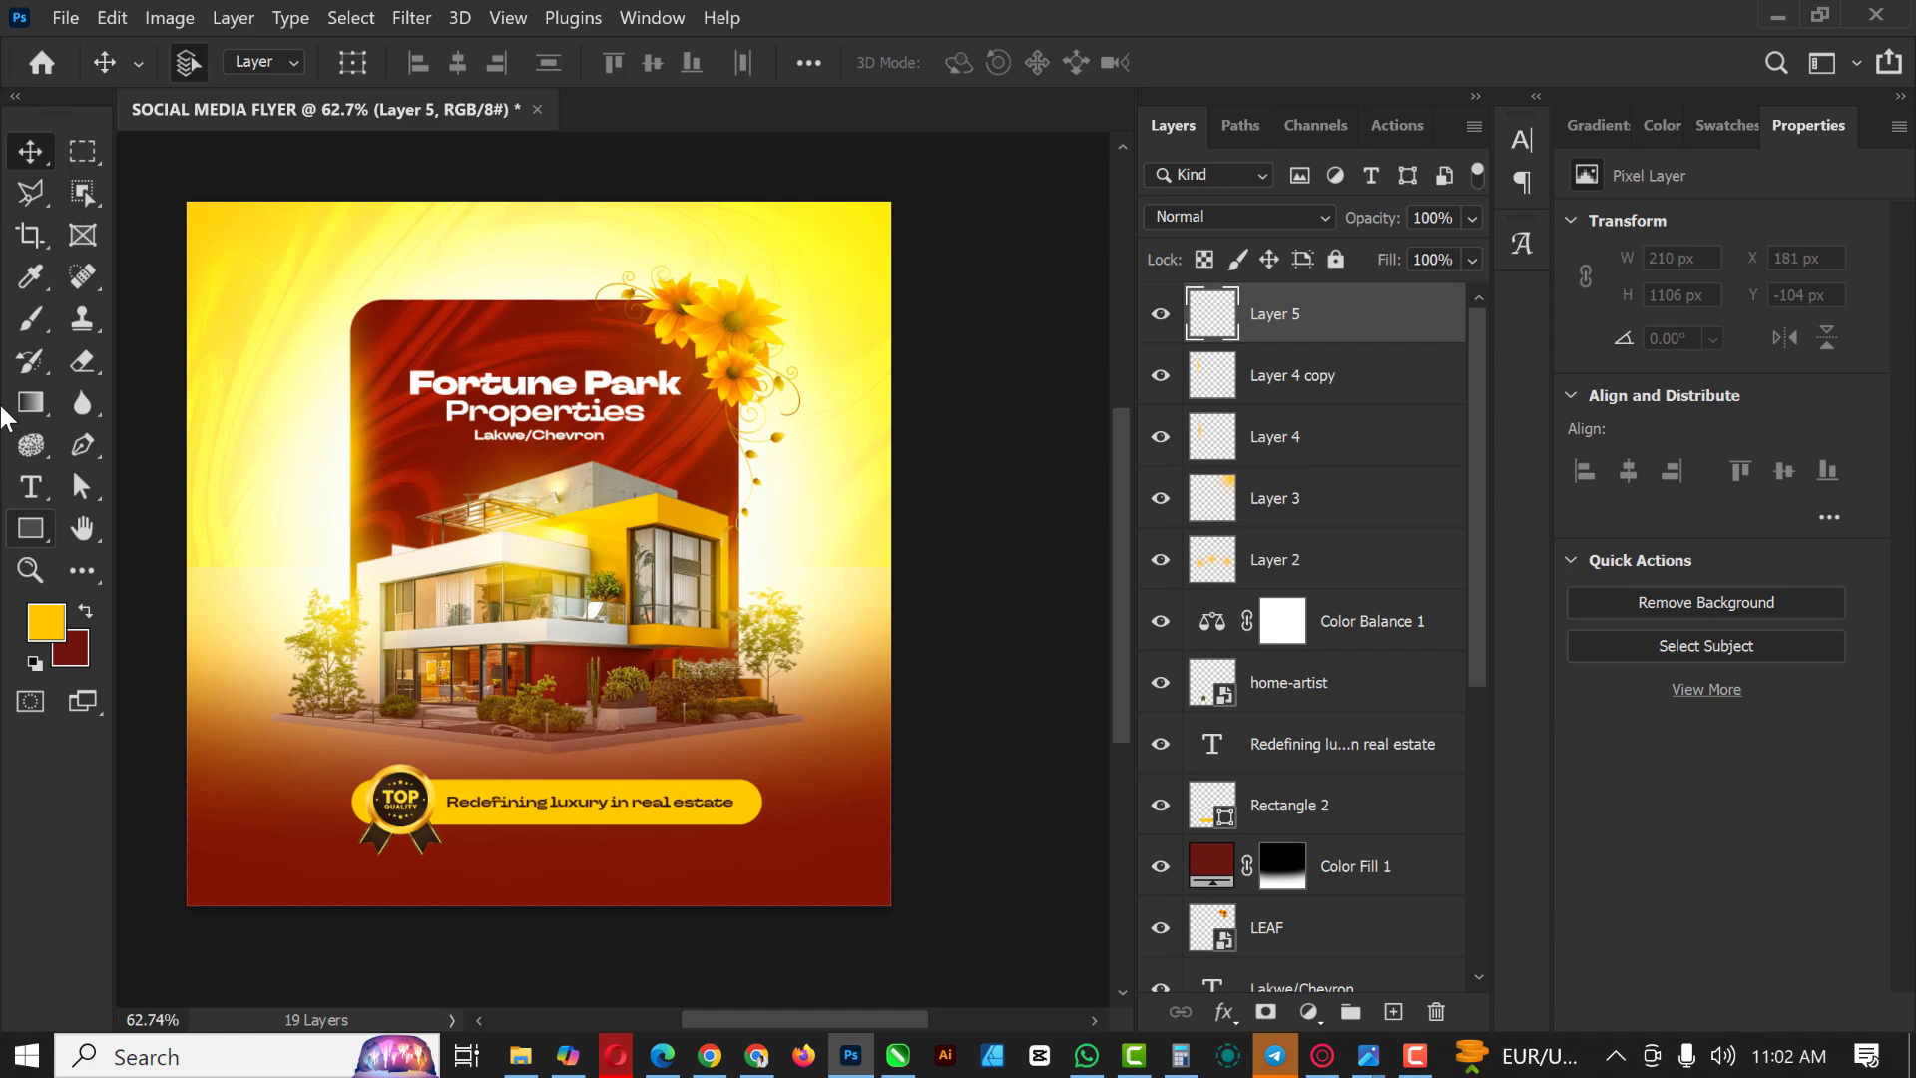
pyautogui.click(40, 314)
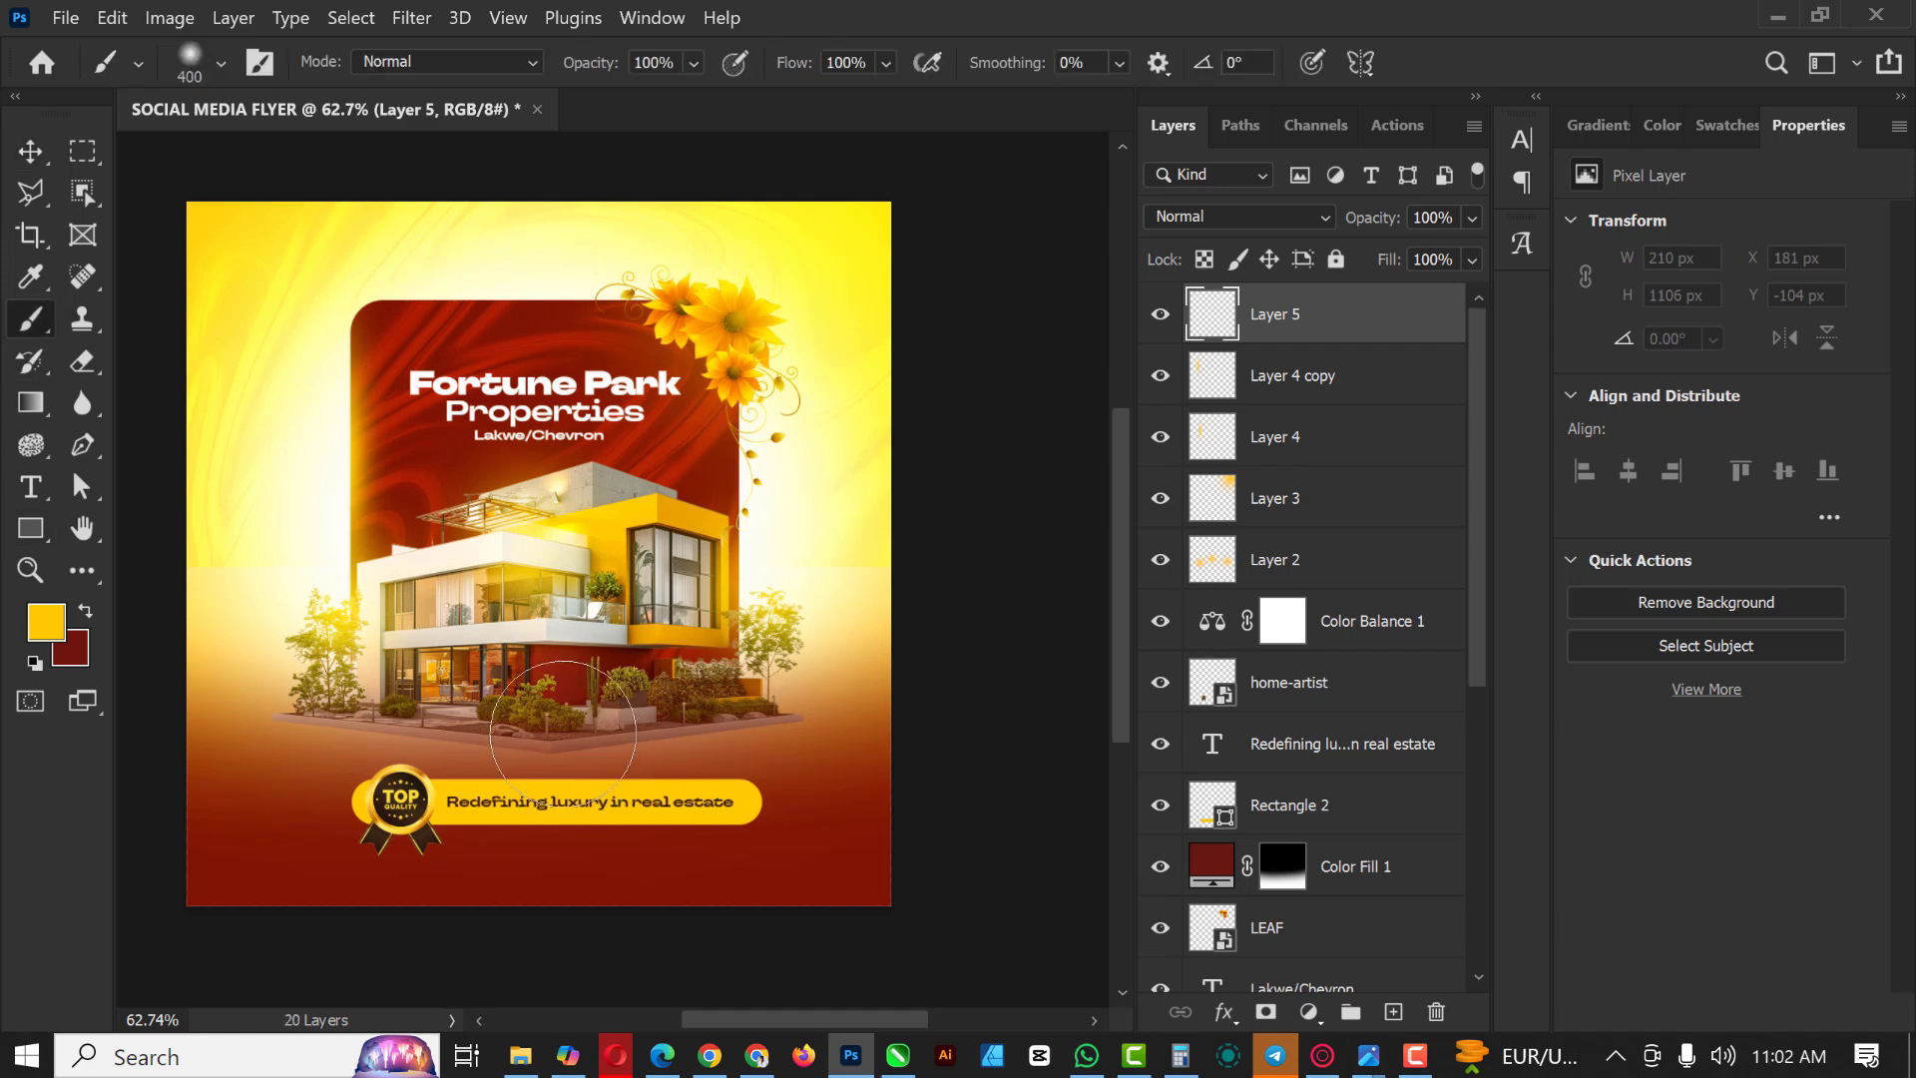
pyautogui.click(563, 734)
pyautogui.click(1223, 213)
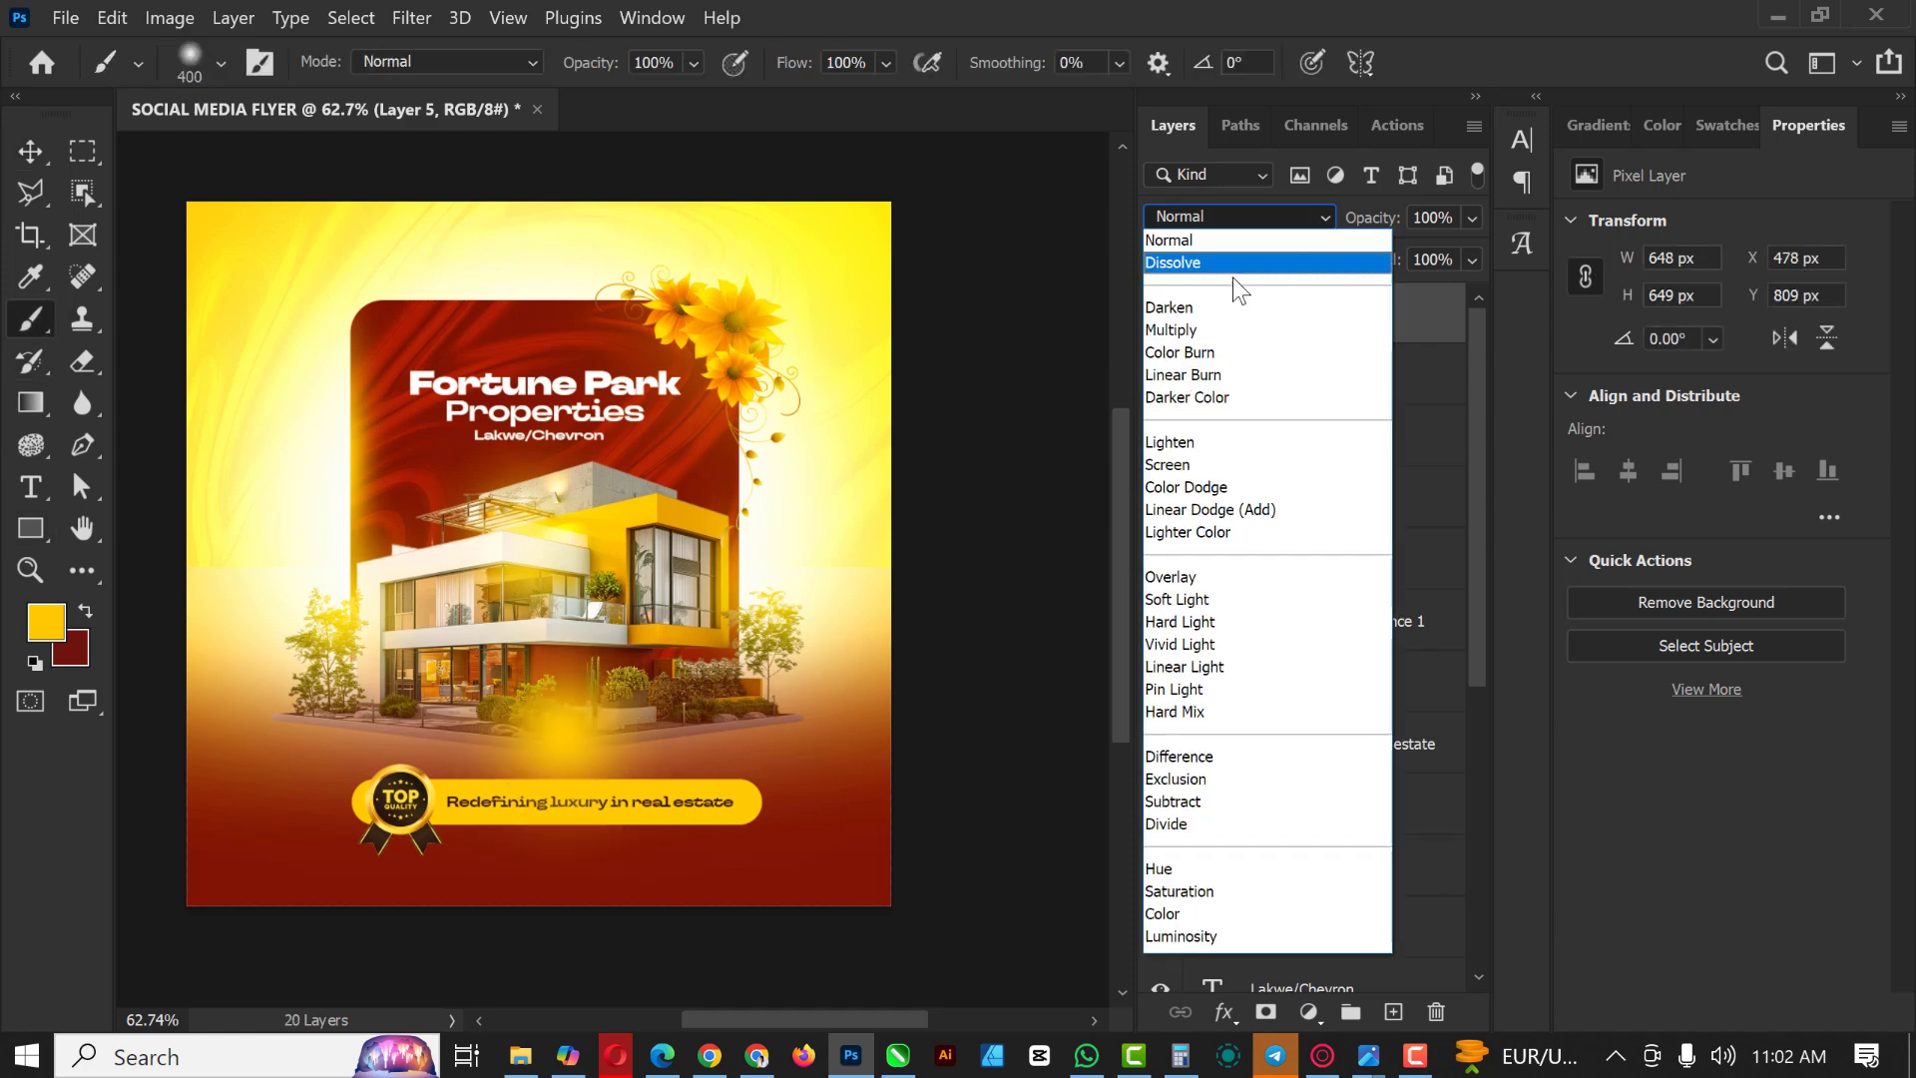
pyautogui.click(1247, 463)
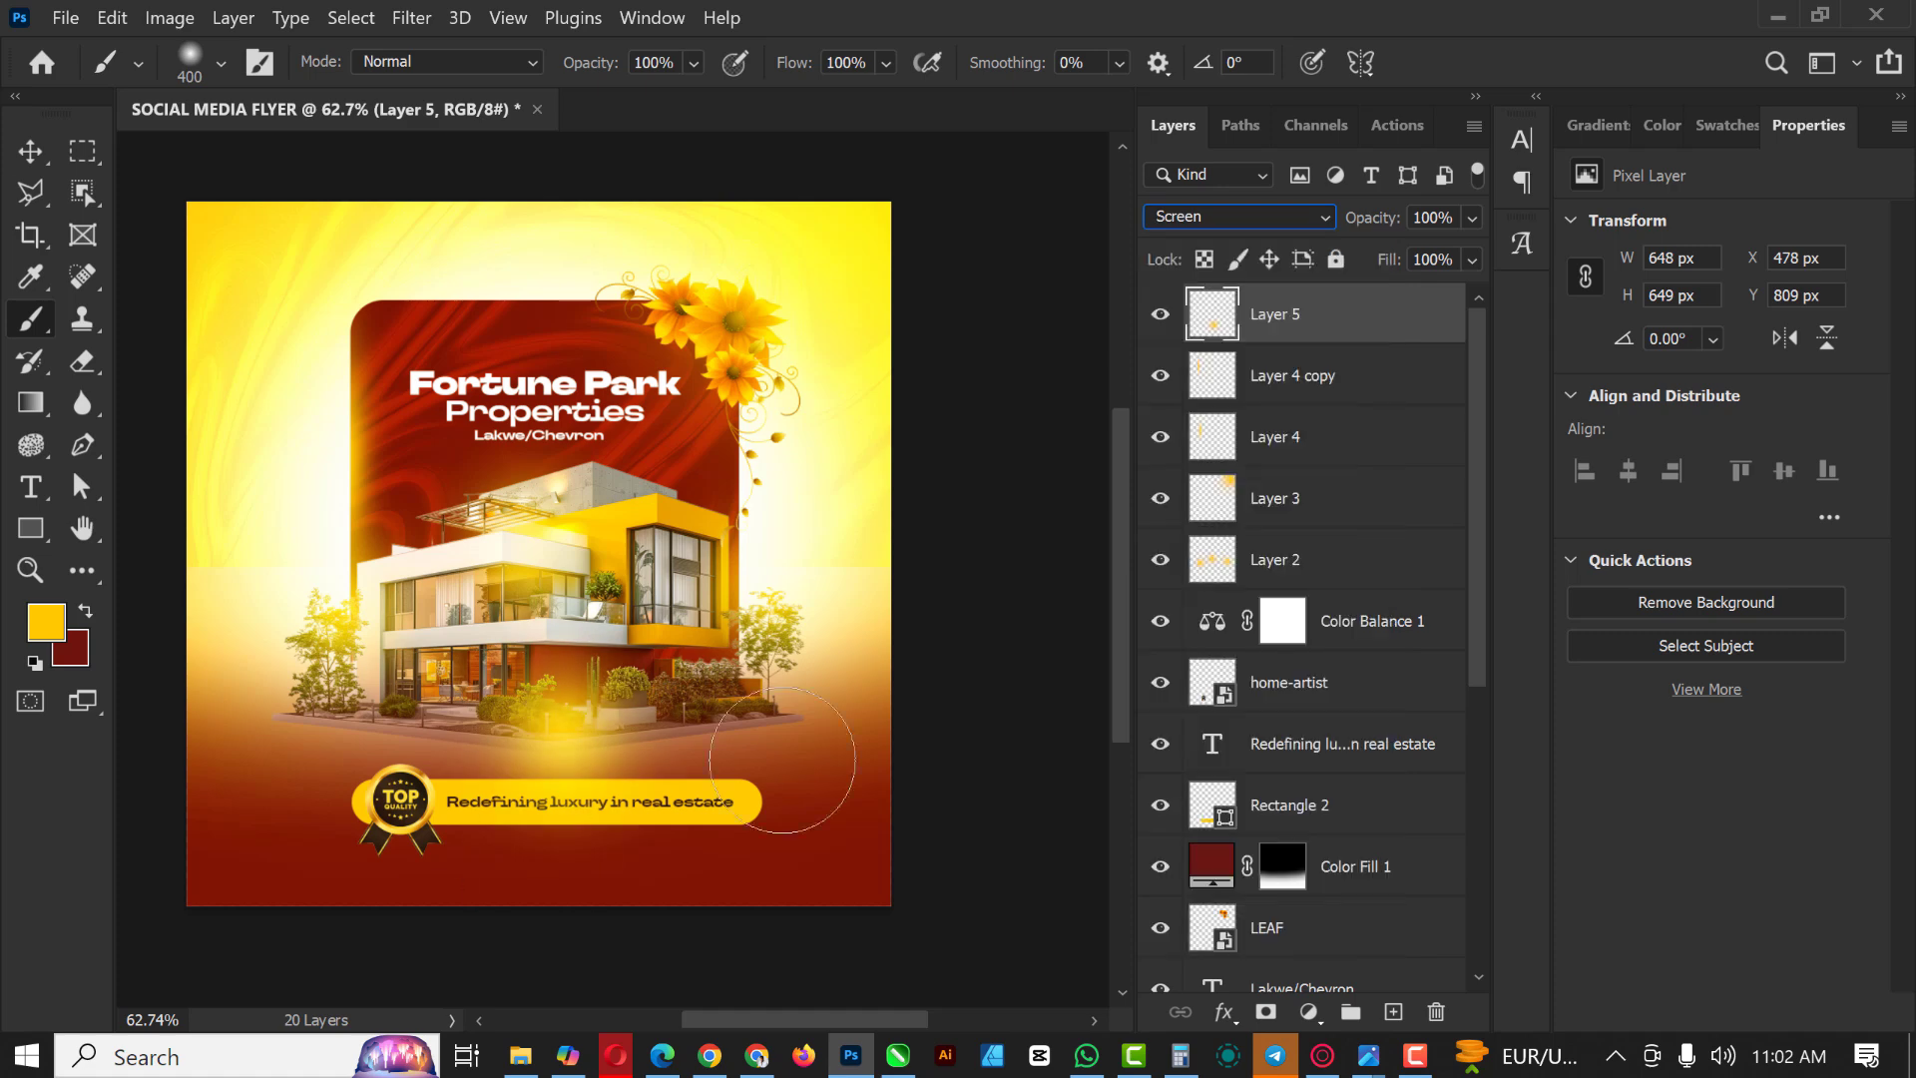
# Step: Move the new glow onto the tagline pill's upper edge and flatten it to about 832 by 103 px
pyautogui.click(29, 151)
pyautogui.moveTo(579, 761); pyautogui.dragTo(589, 811)
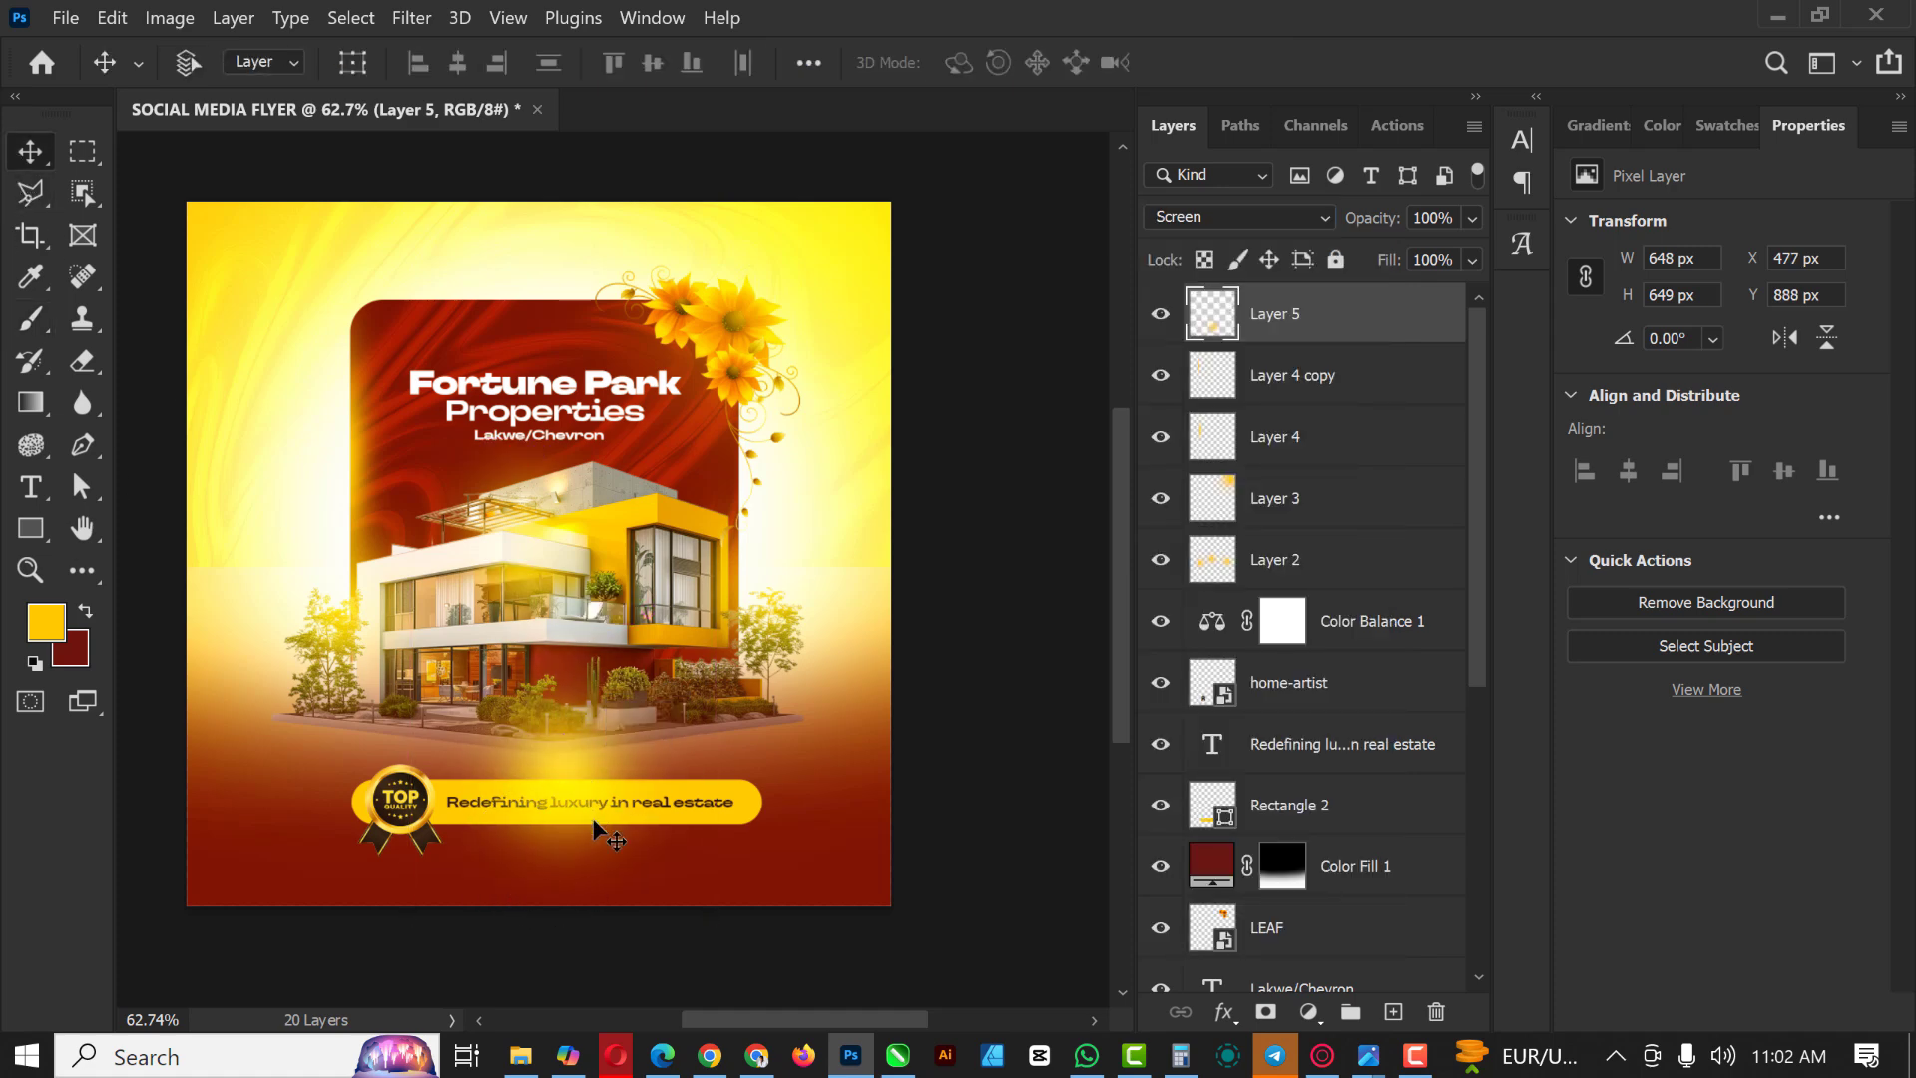
pyautogui.hotkey('ctrl', 't')
pyautogui.scroll(3, 583, 829)
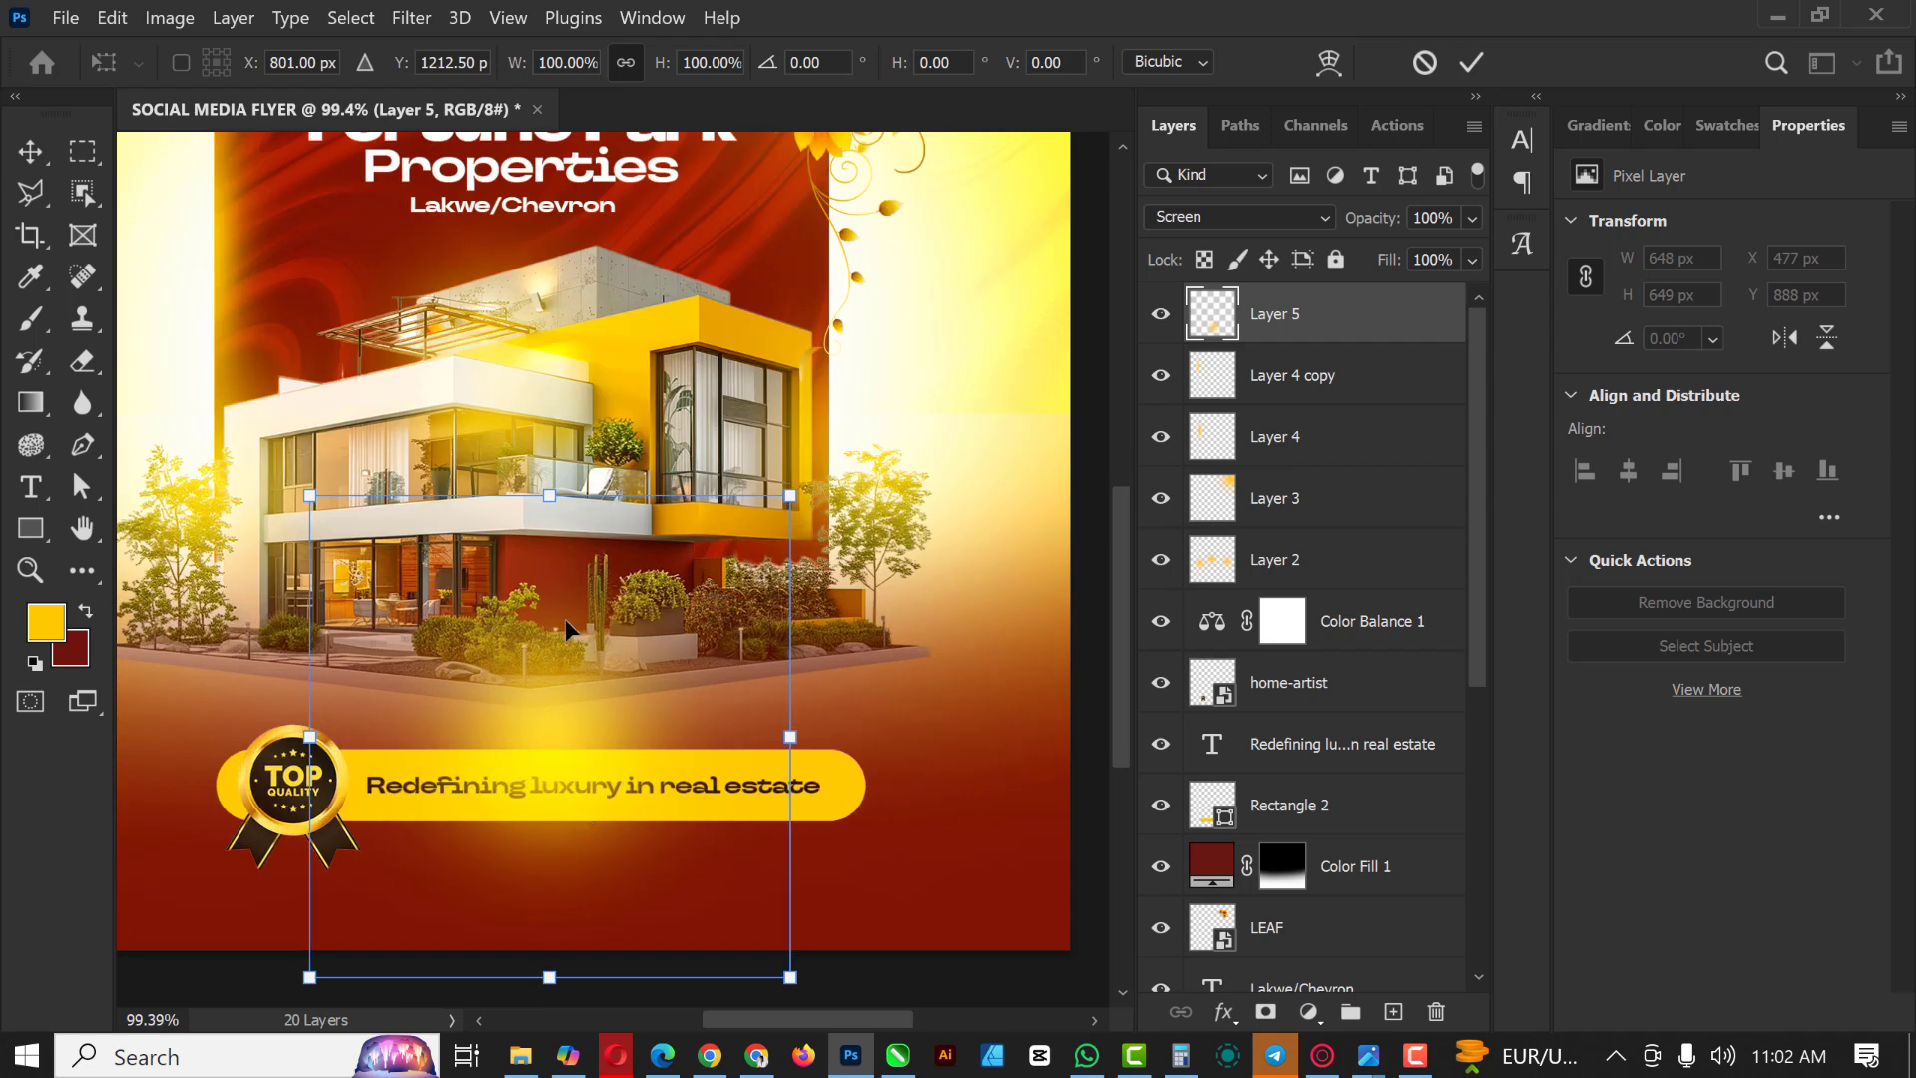
pyautogui.moveTo(556, 542); pyautogui.dragTo(612, 782)
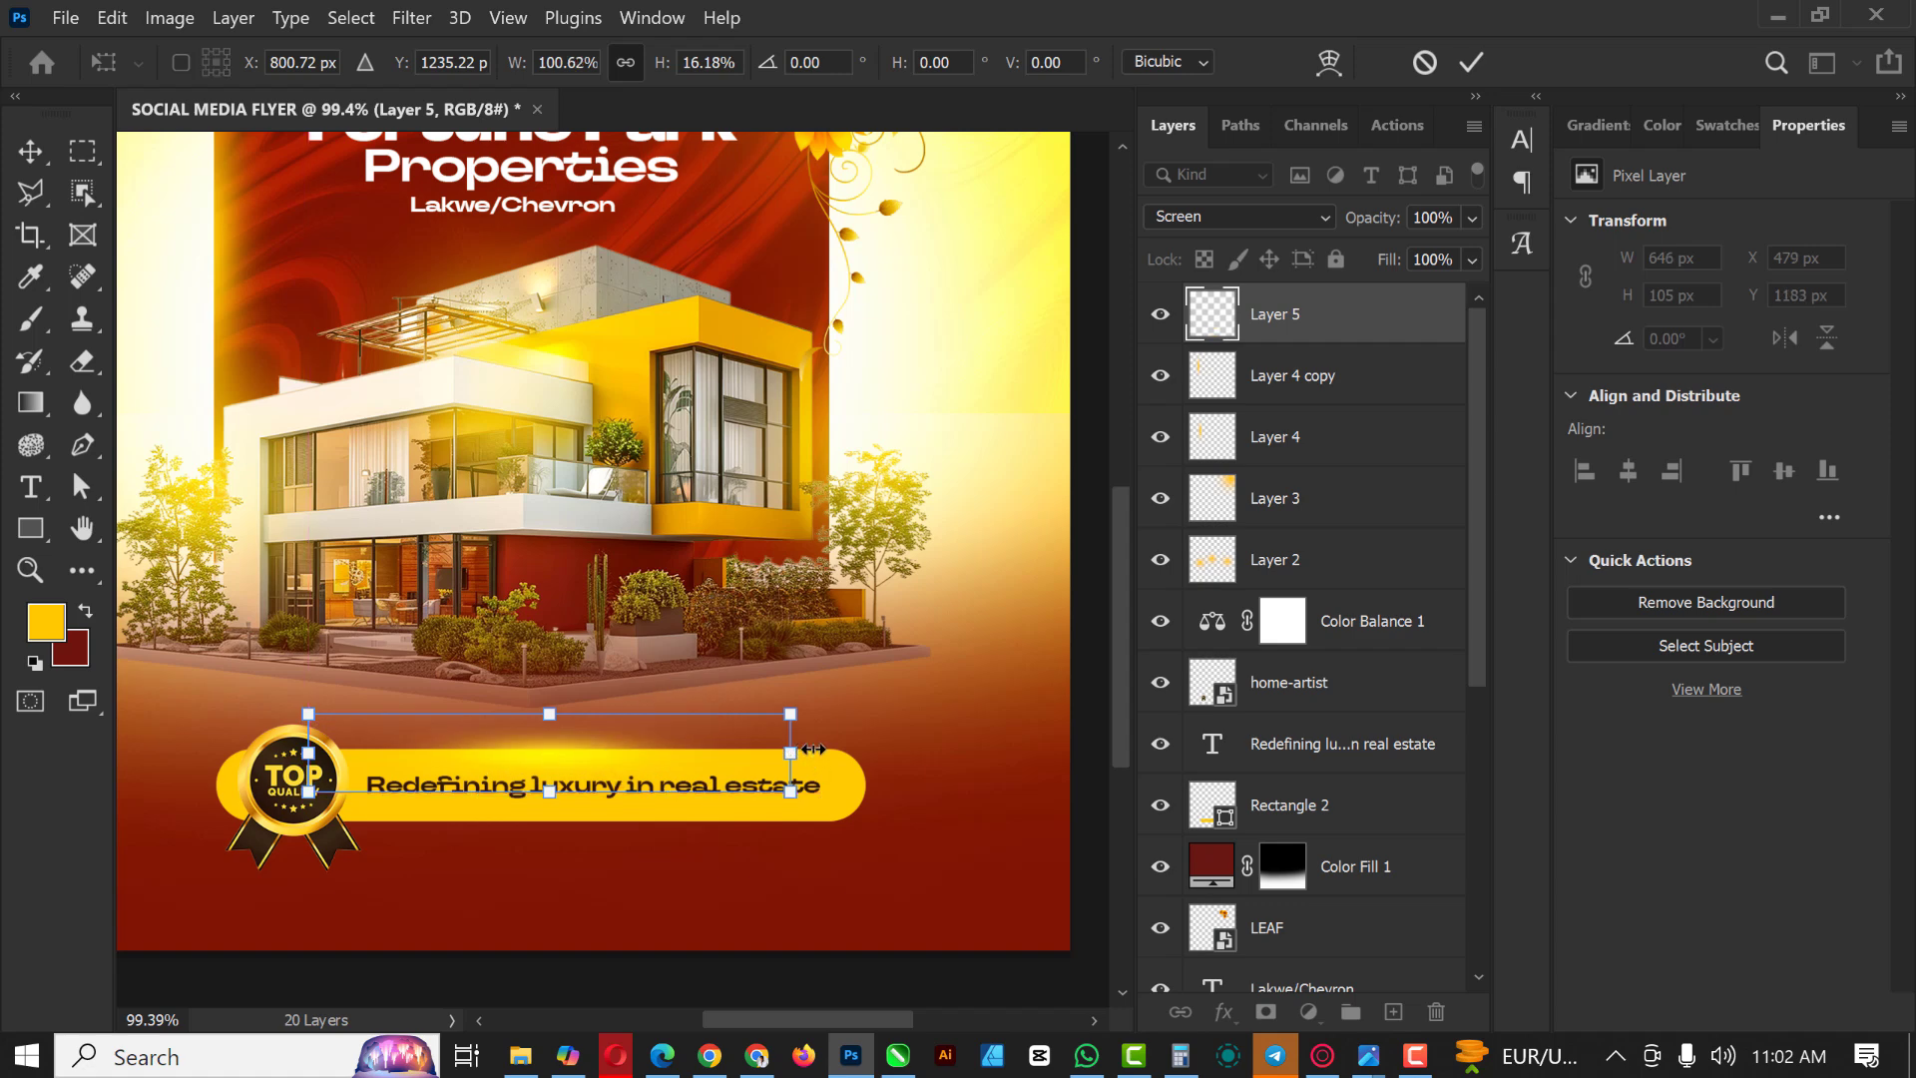
pyautogui.moveTo(813, 750)
pyautogui.mouseDown()
pyautogui.moveTo(901, 752)
pyautogui.moveTo(827, 753)
pyautogui.mouseUp()
pyautogui.moveTo(308, 752); pyautogui.dragTo(244, 754)
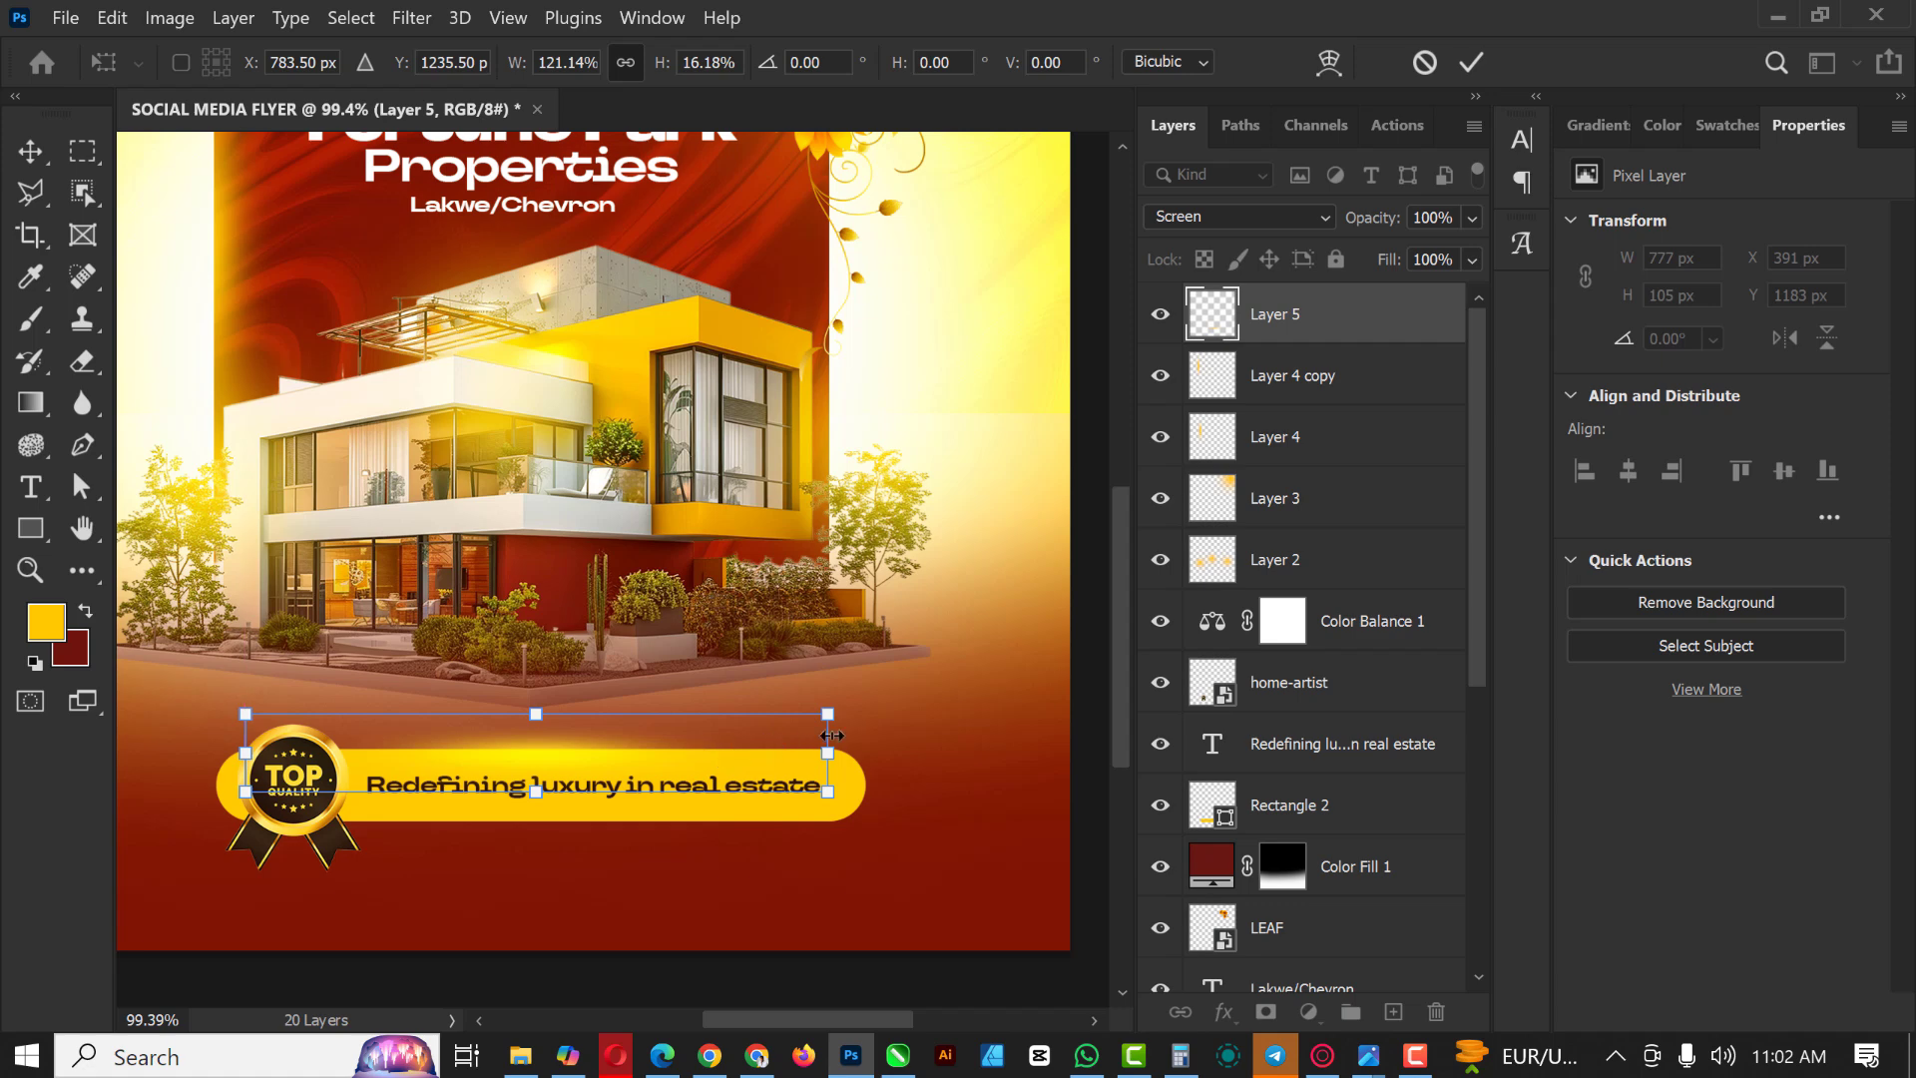
pyautogui.moveTo(834, 746); pyautogui.dragTo(882, 764)
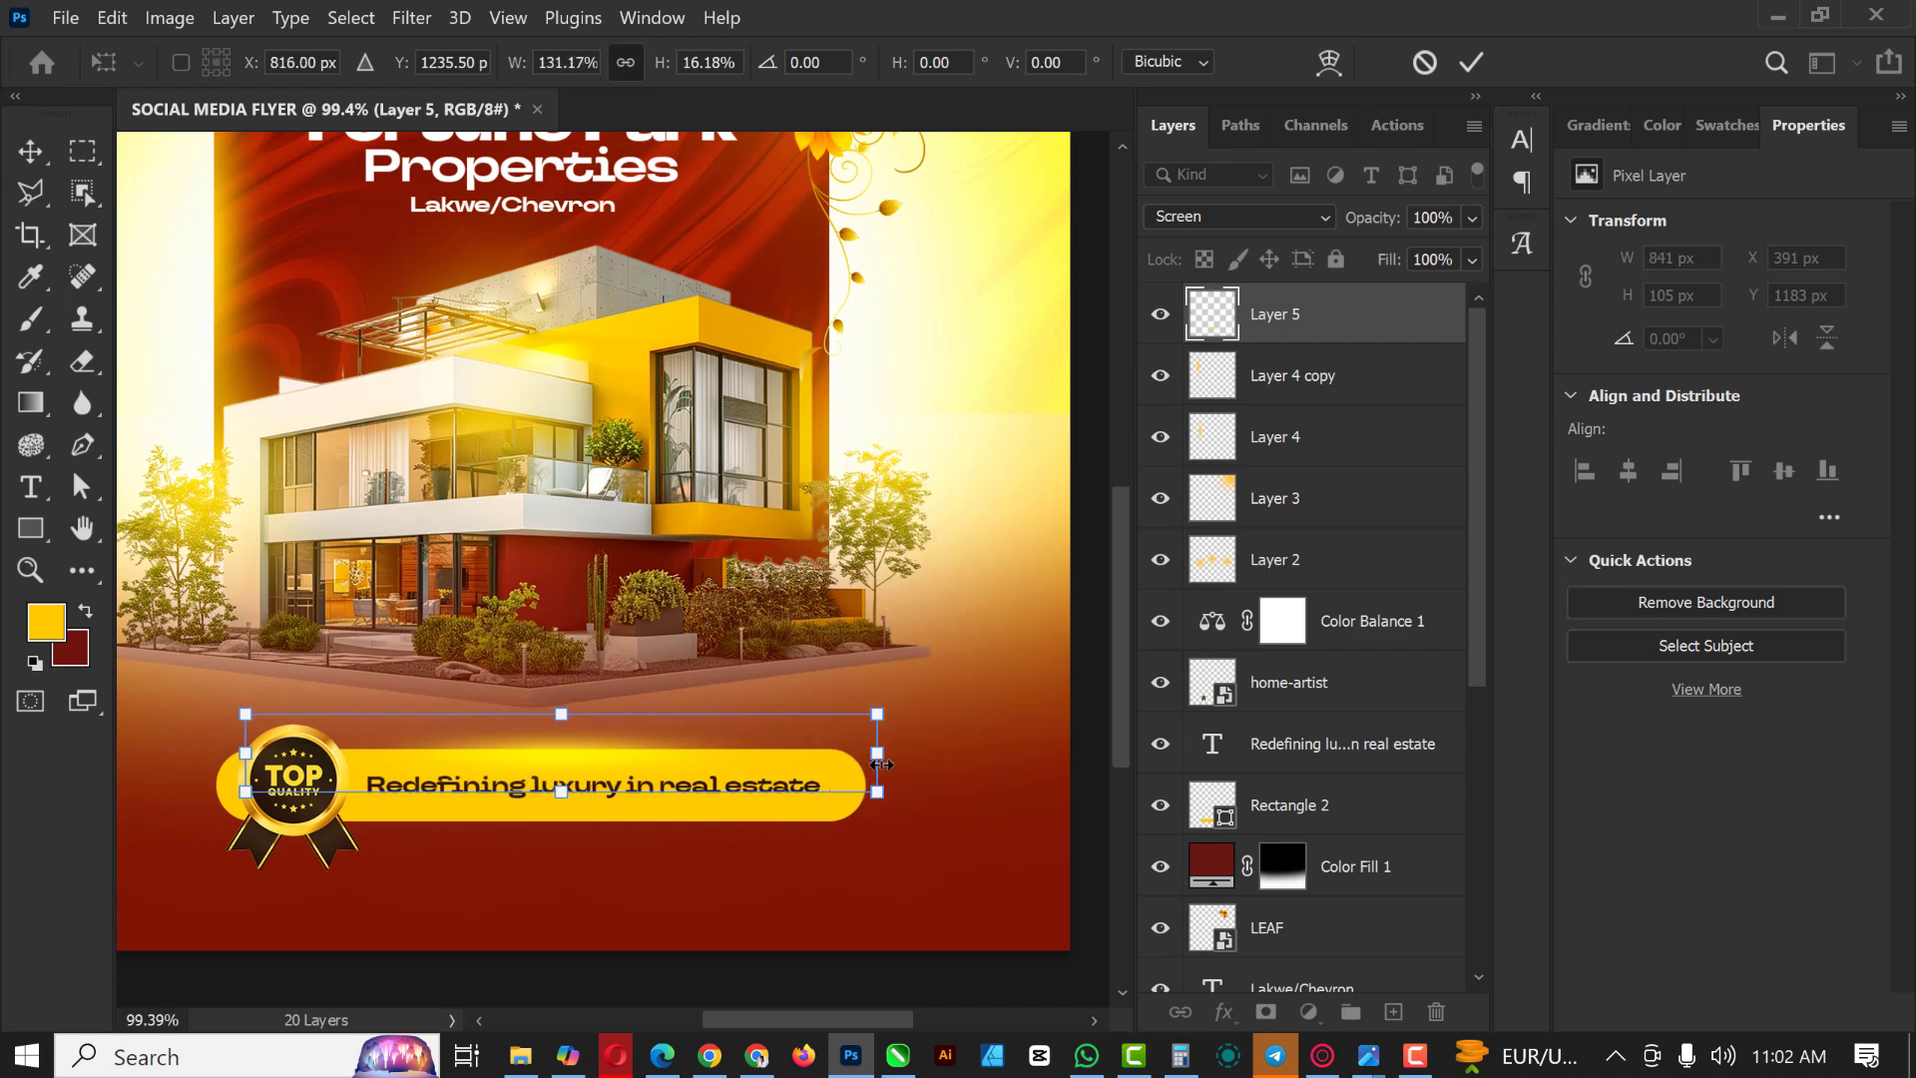
pyautogui.press('Return')
pyautogui.scroll(-2, 623, 615)
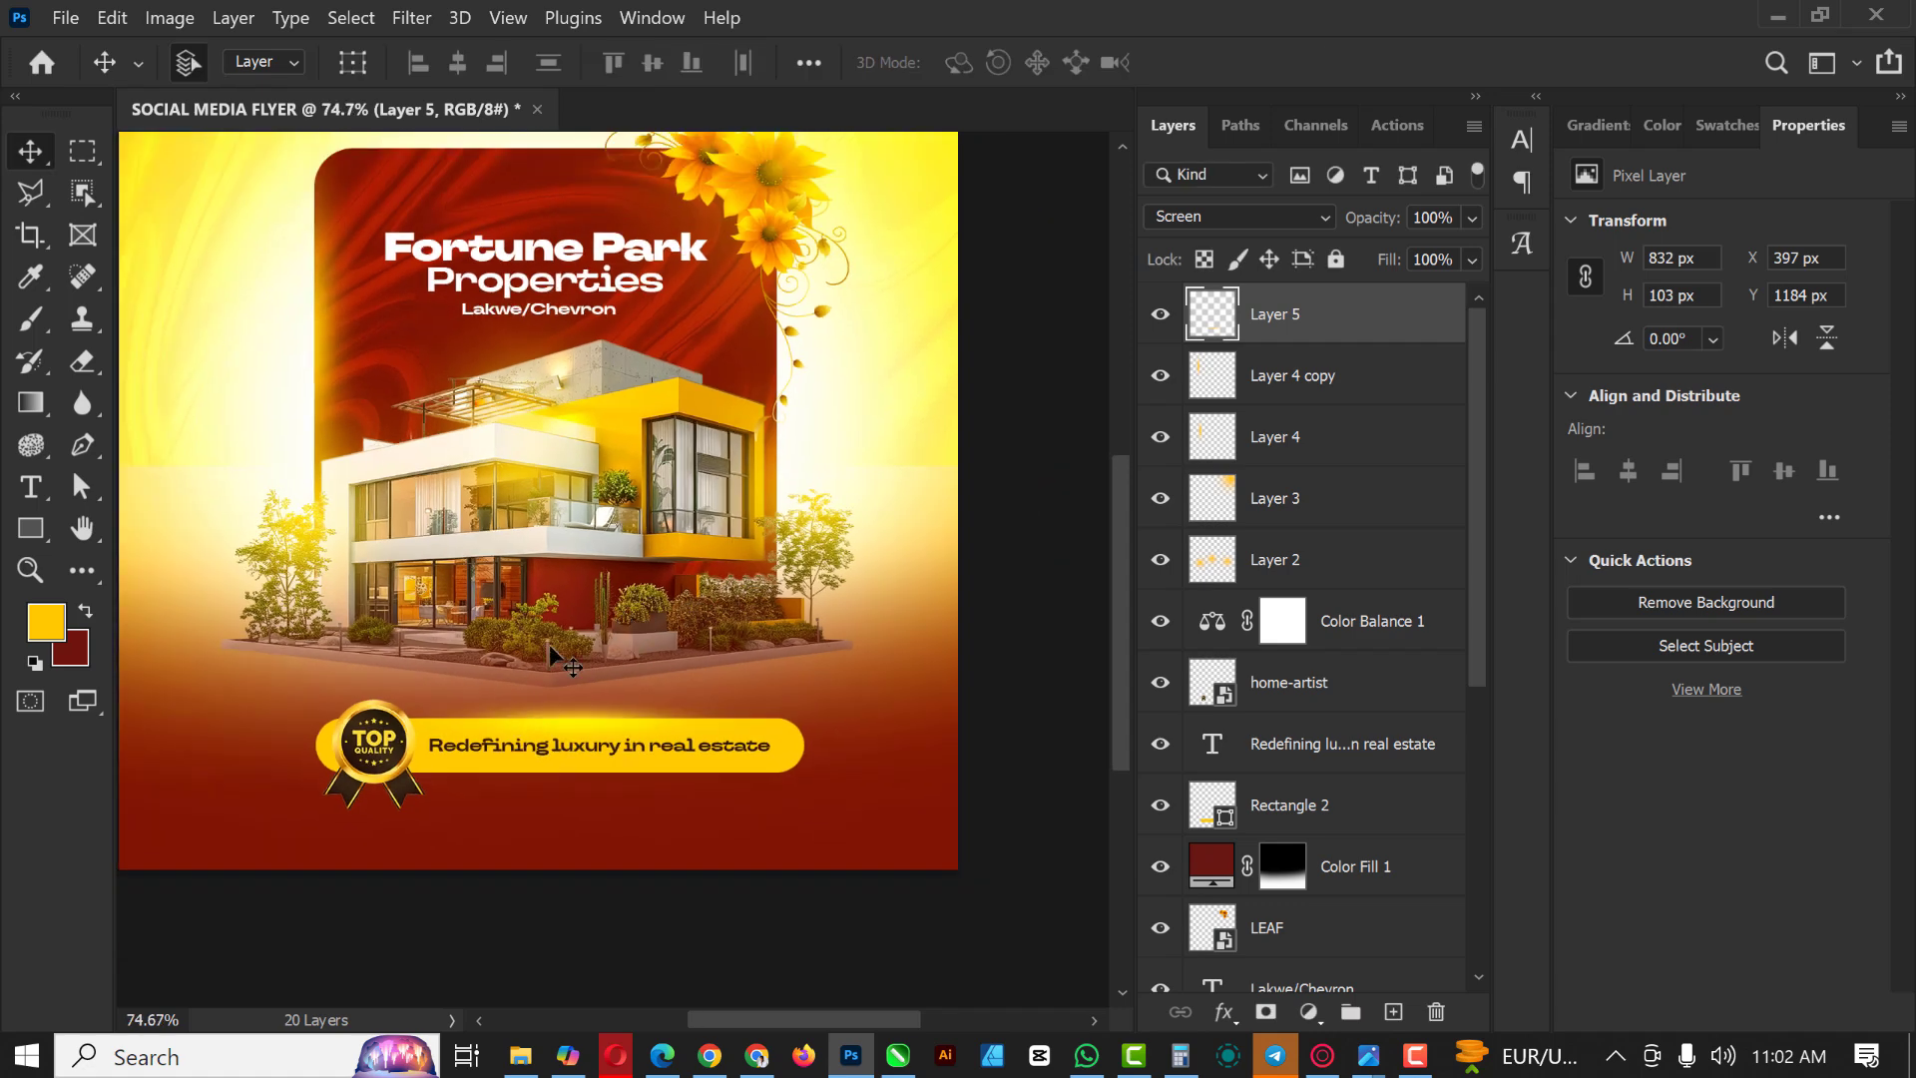
# Step: Duplicate the pill's flattened glow and nudge the copy down 20 px
pyautogui.hotkey('ctrl', 'j')
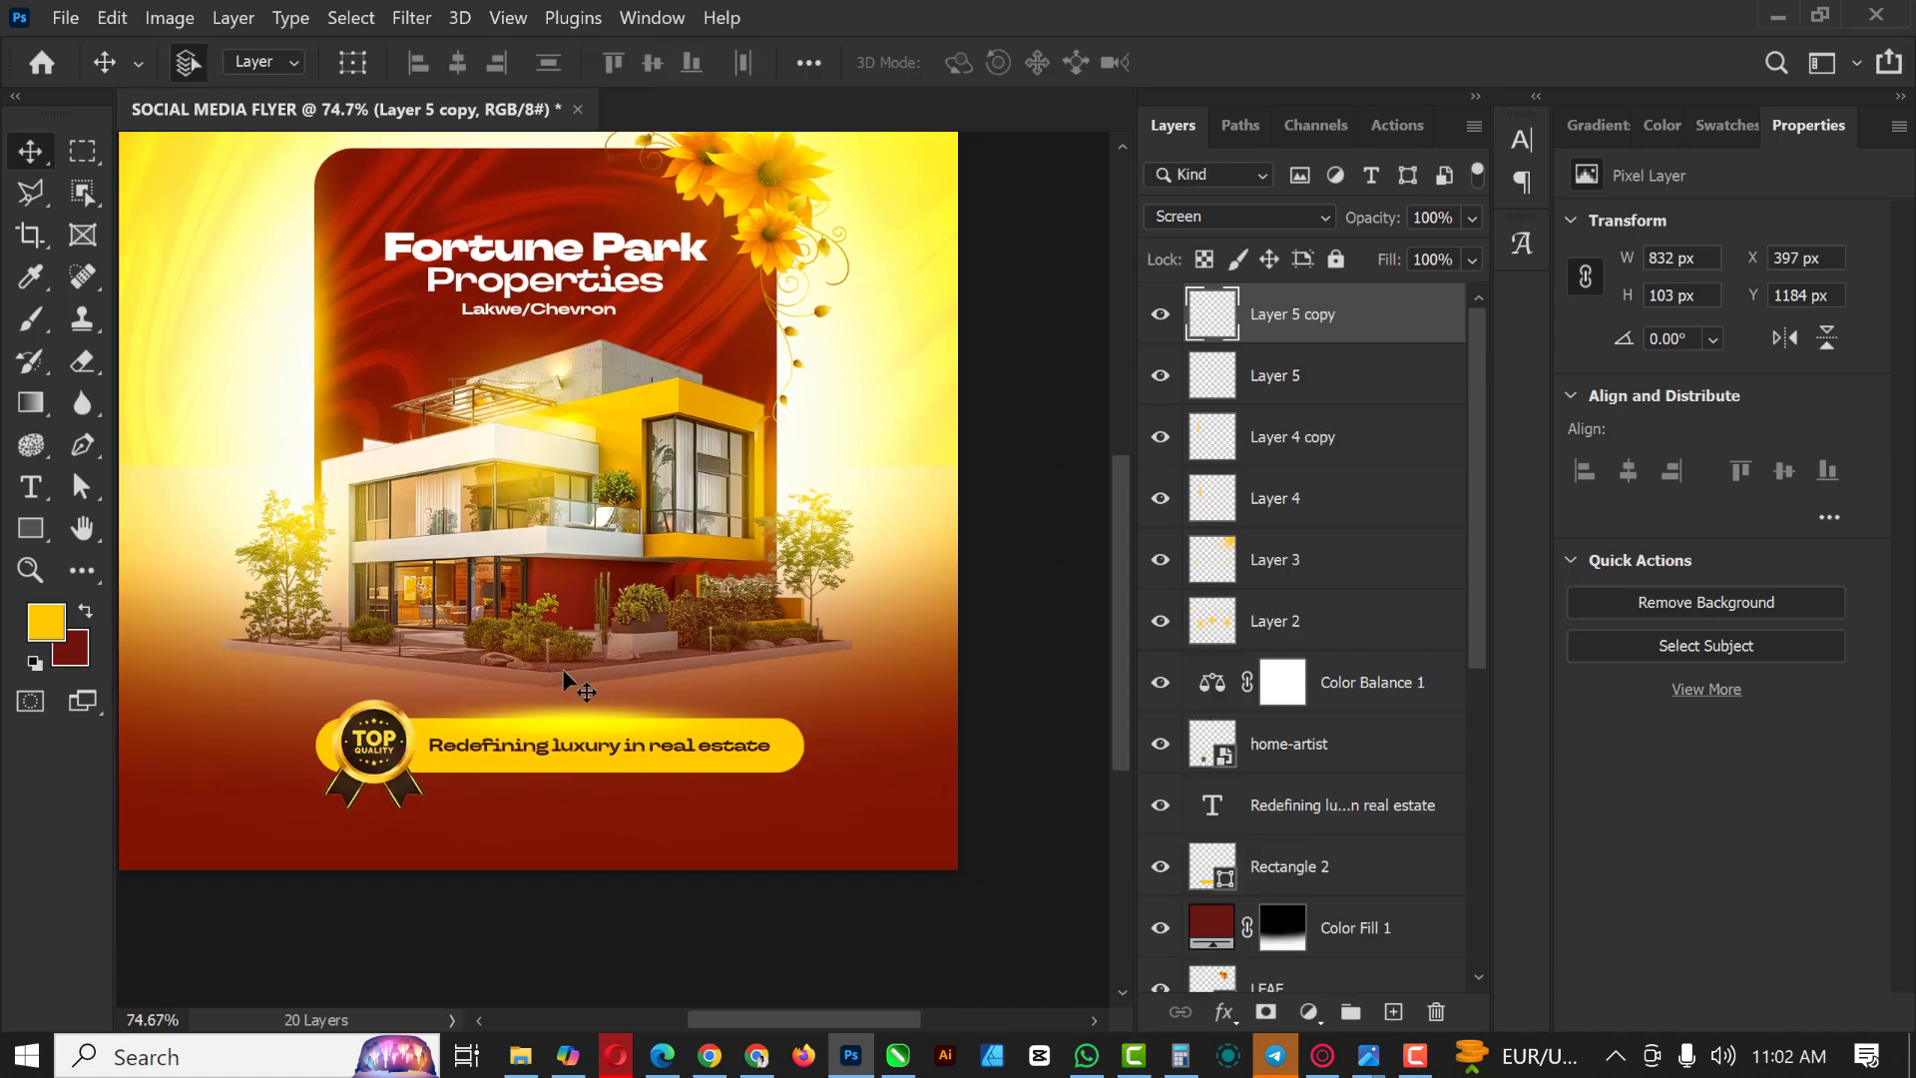
pyautogui.scroll(-1, 563, 668)
pyautogui.hotkey('shift', 'Down')
pyautogui.hotkey('shift', 'Down')
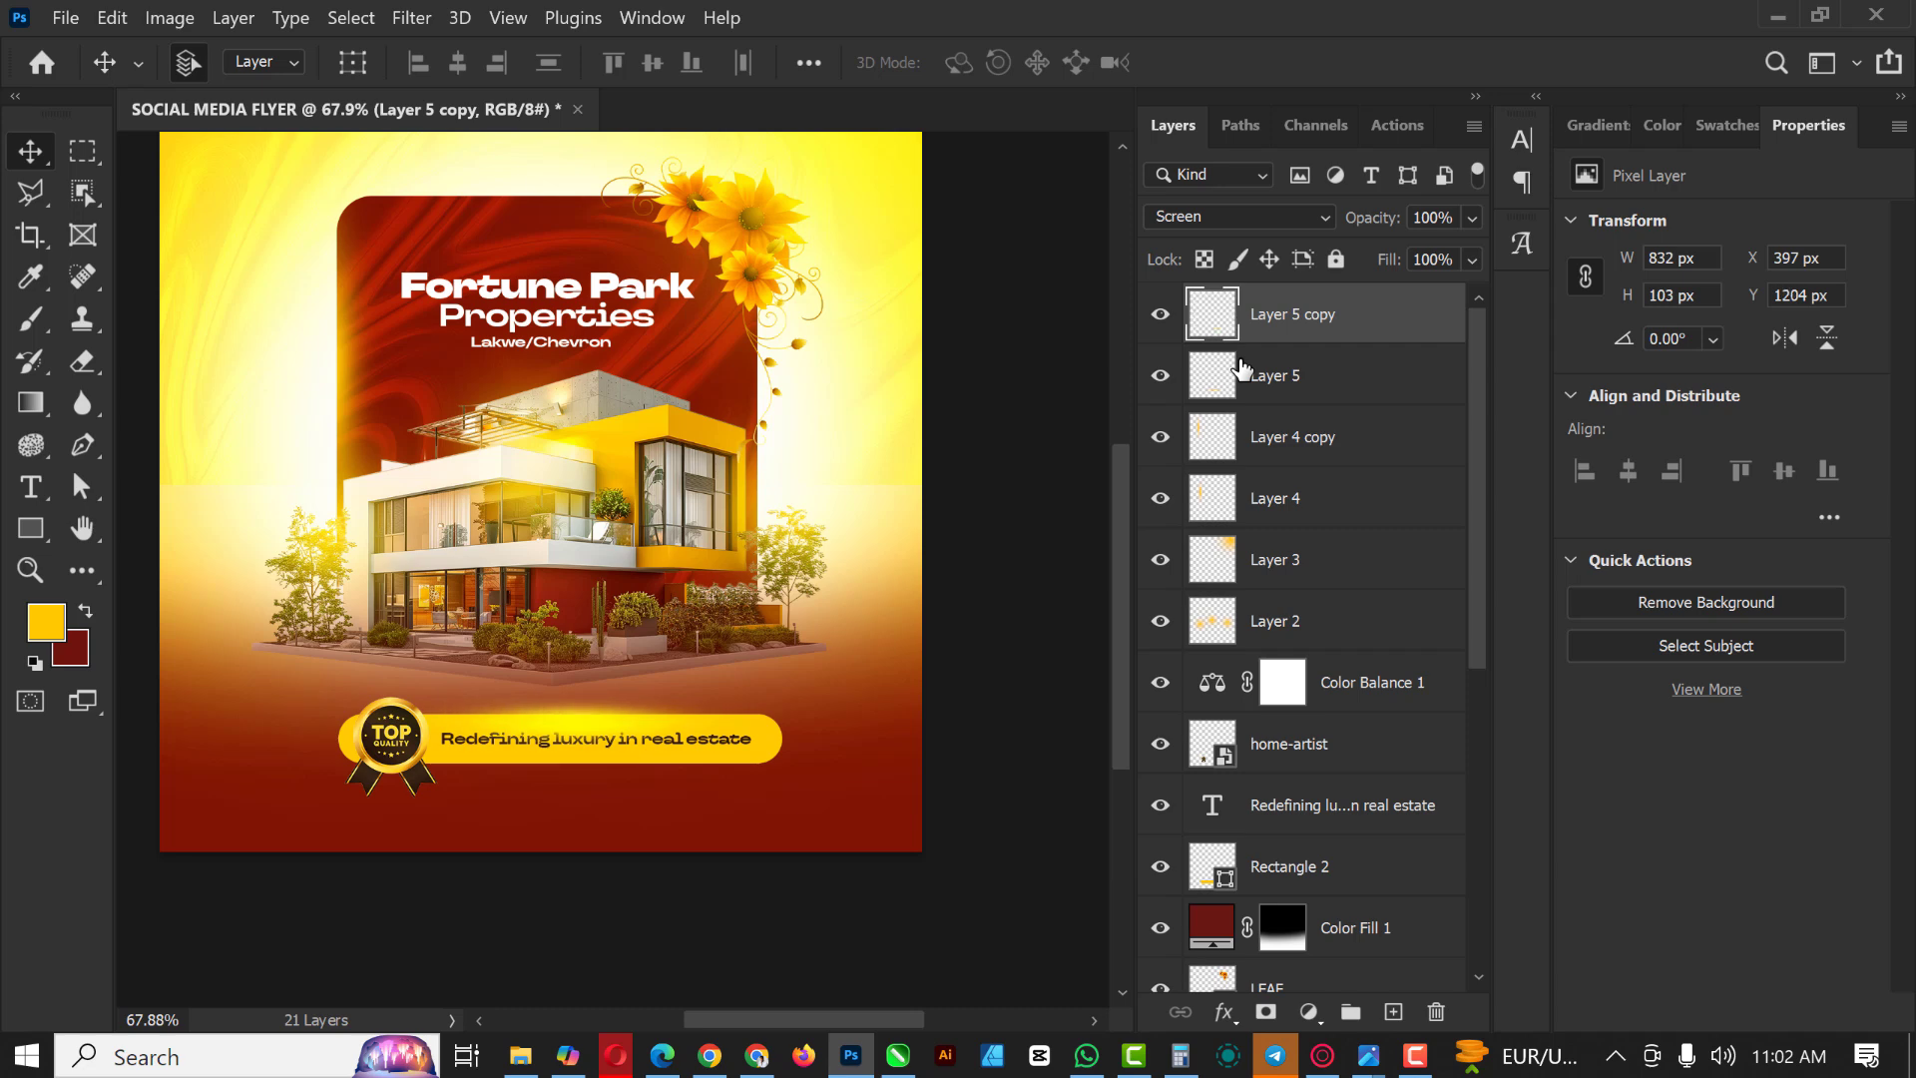
# Step: Duplicate both pill glow layers, flip the copies vertically and move them to the pill's lower edge at about Y 1258 px
pyautogui.keyDown('shift'); pyautogui.click(1369, 370); pyautogui.keyUp('shift')
pyautogui.hotkey('ctrl', 'j')
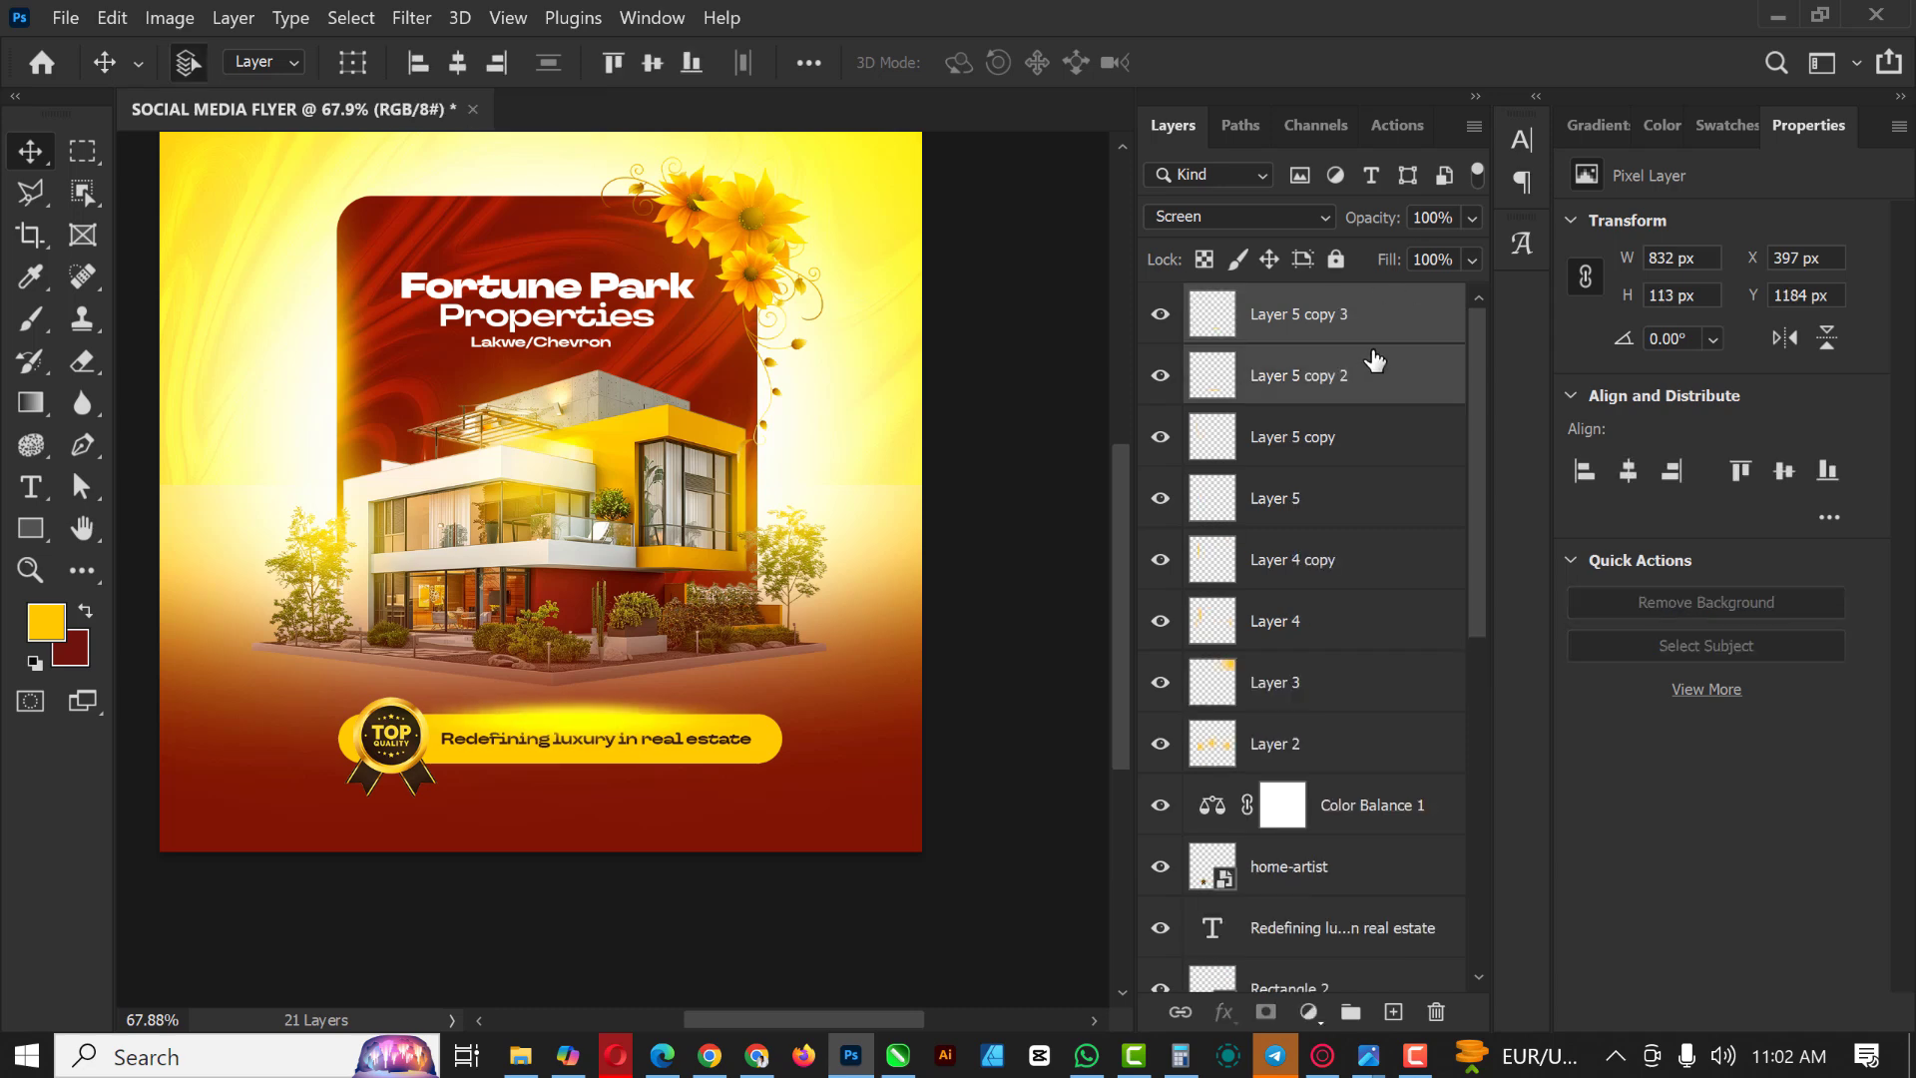
pyautogui.hotkey('ctrl', 't')
pyautogui.scroll(2, 605, 746)
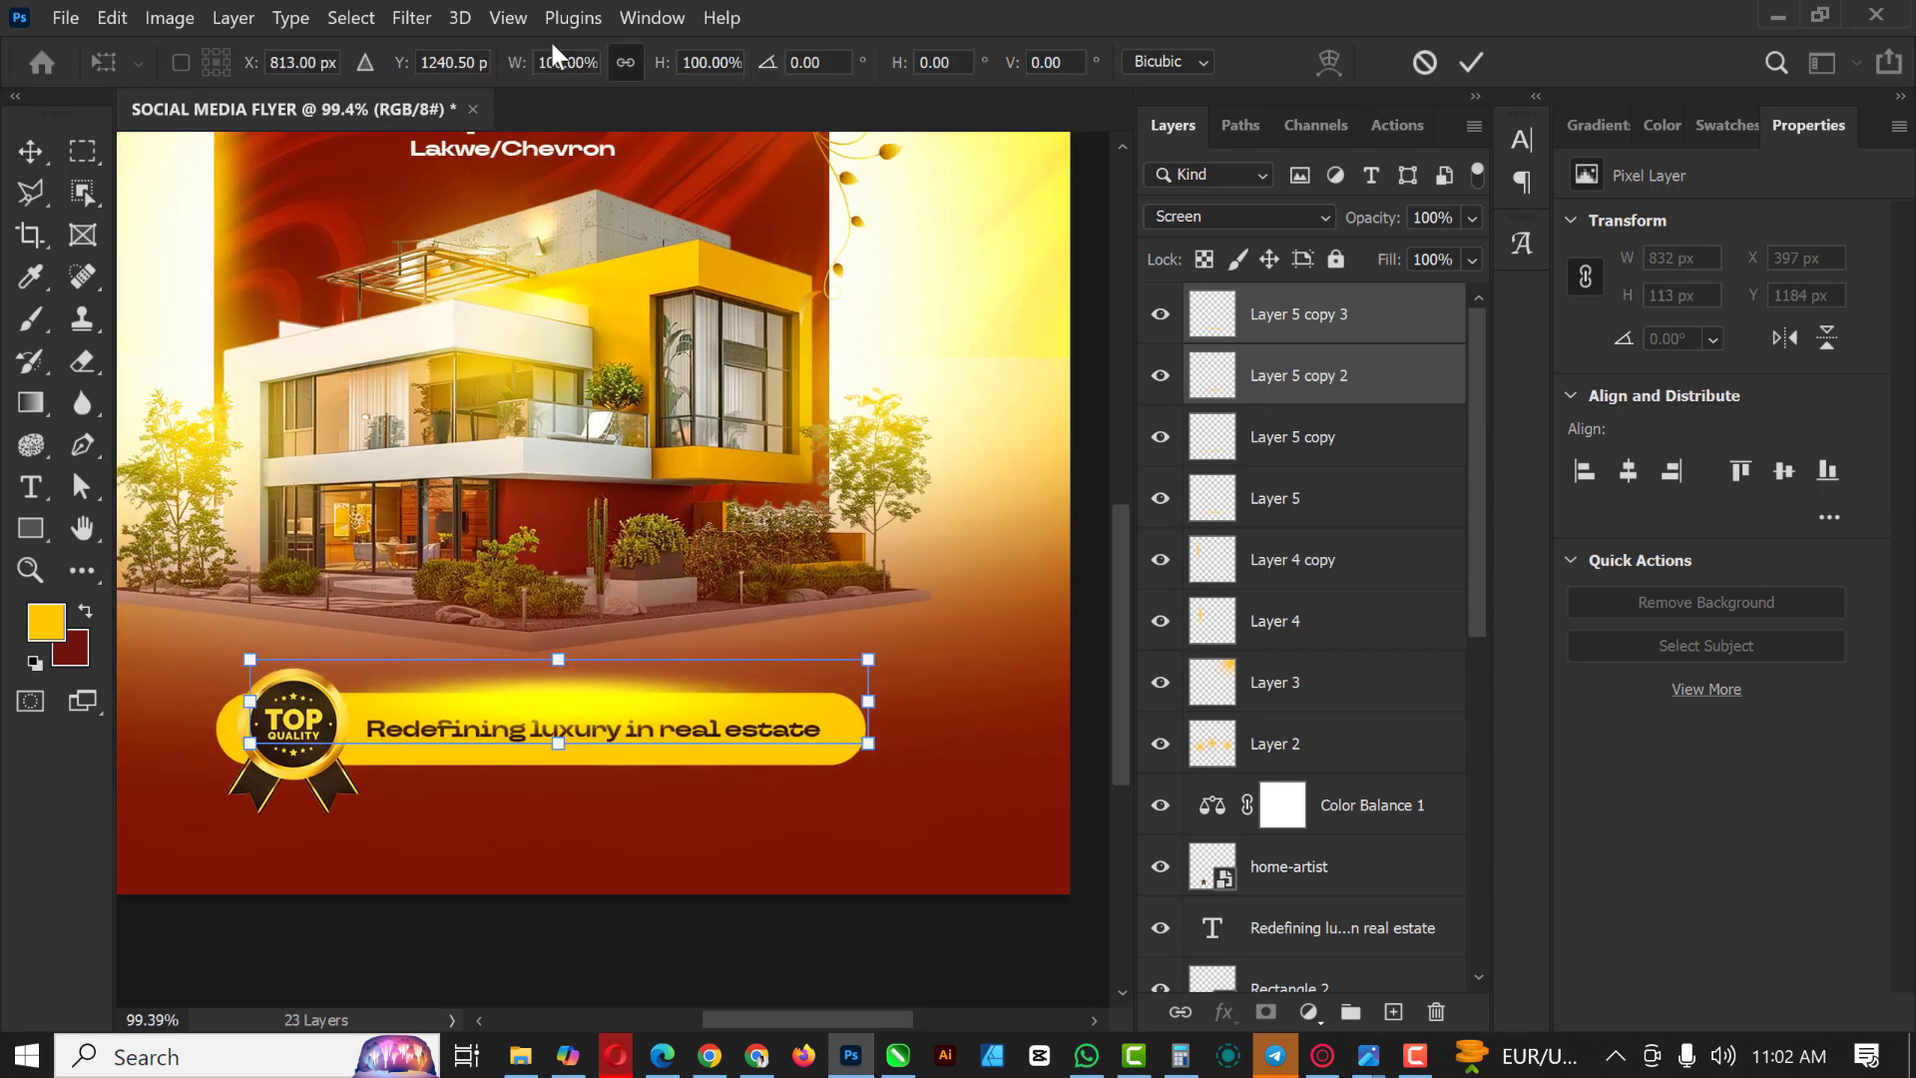
pyautogui.rightClick(584, 694)
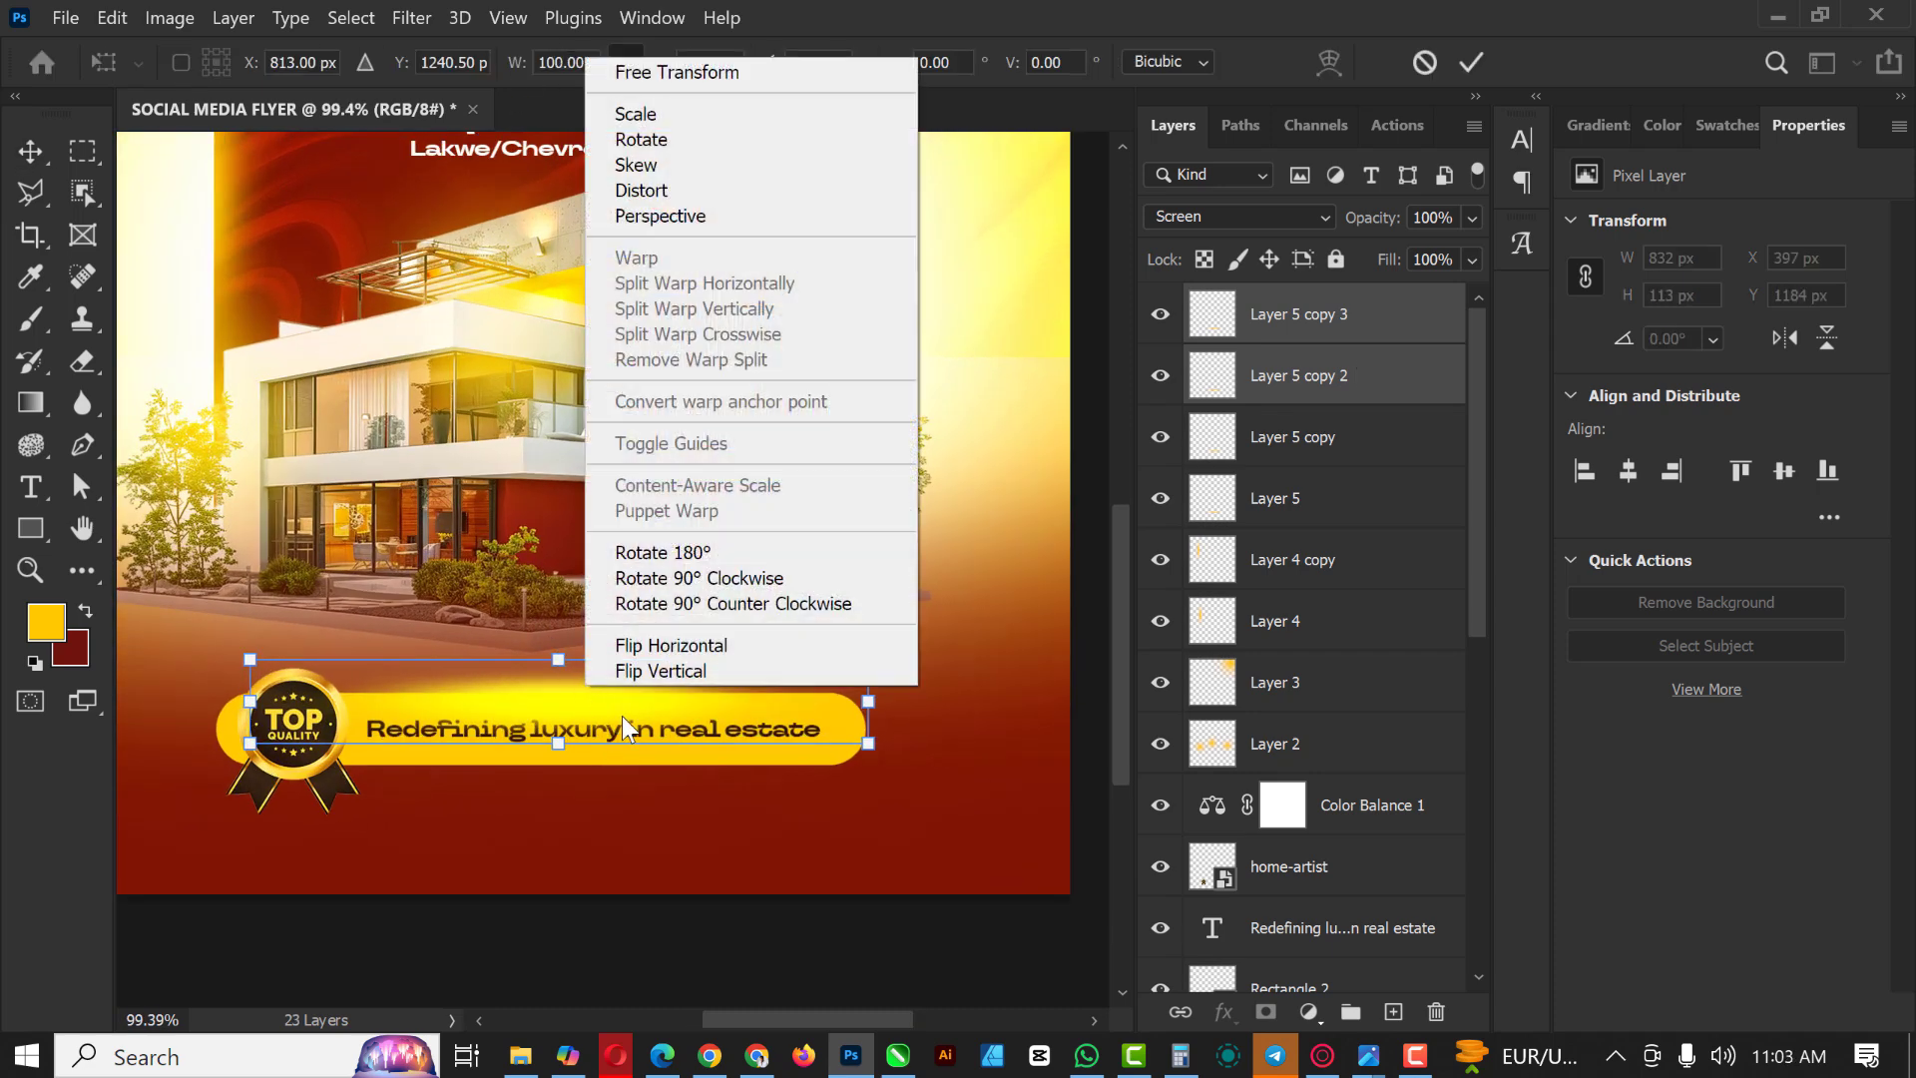
pyautogui.click(682, 670)
pyautogui.moveTo(589, 705)
pyautogui.mouseDown()
pyautogui.moveTo(578, 772)
pyautogui.moveTo(589, 741)
pyautogui.mouseUp()
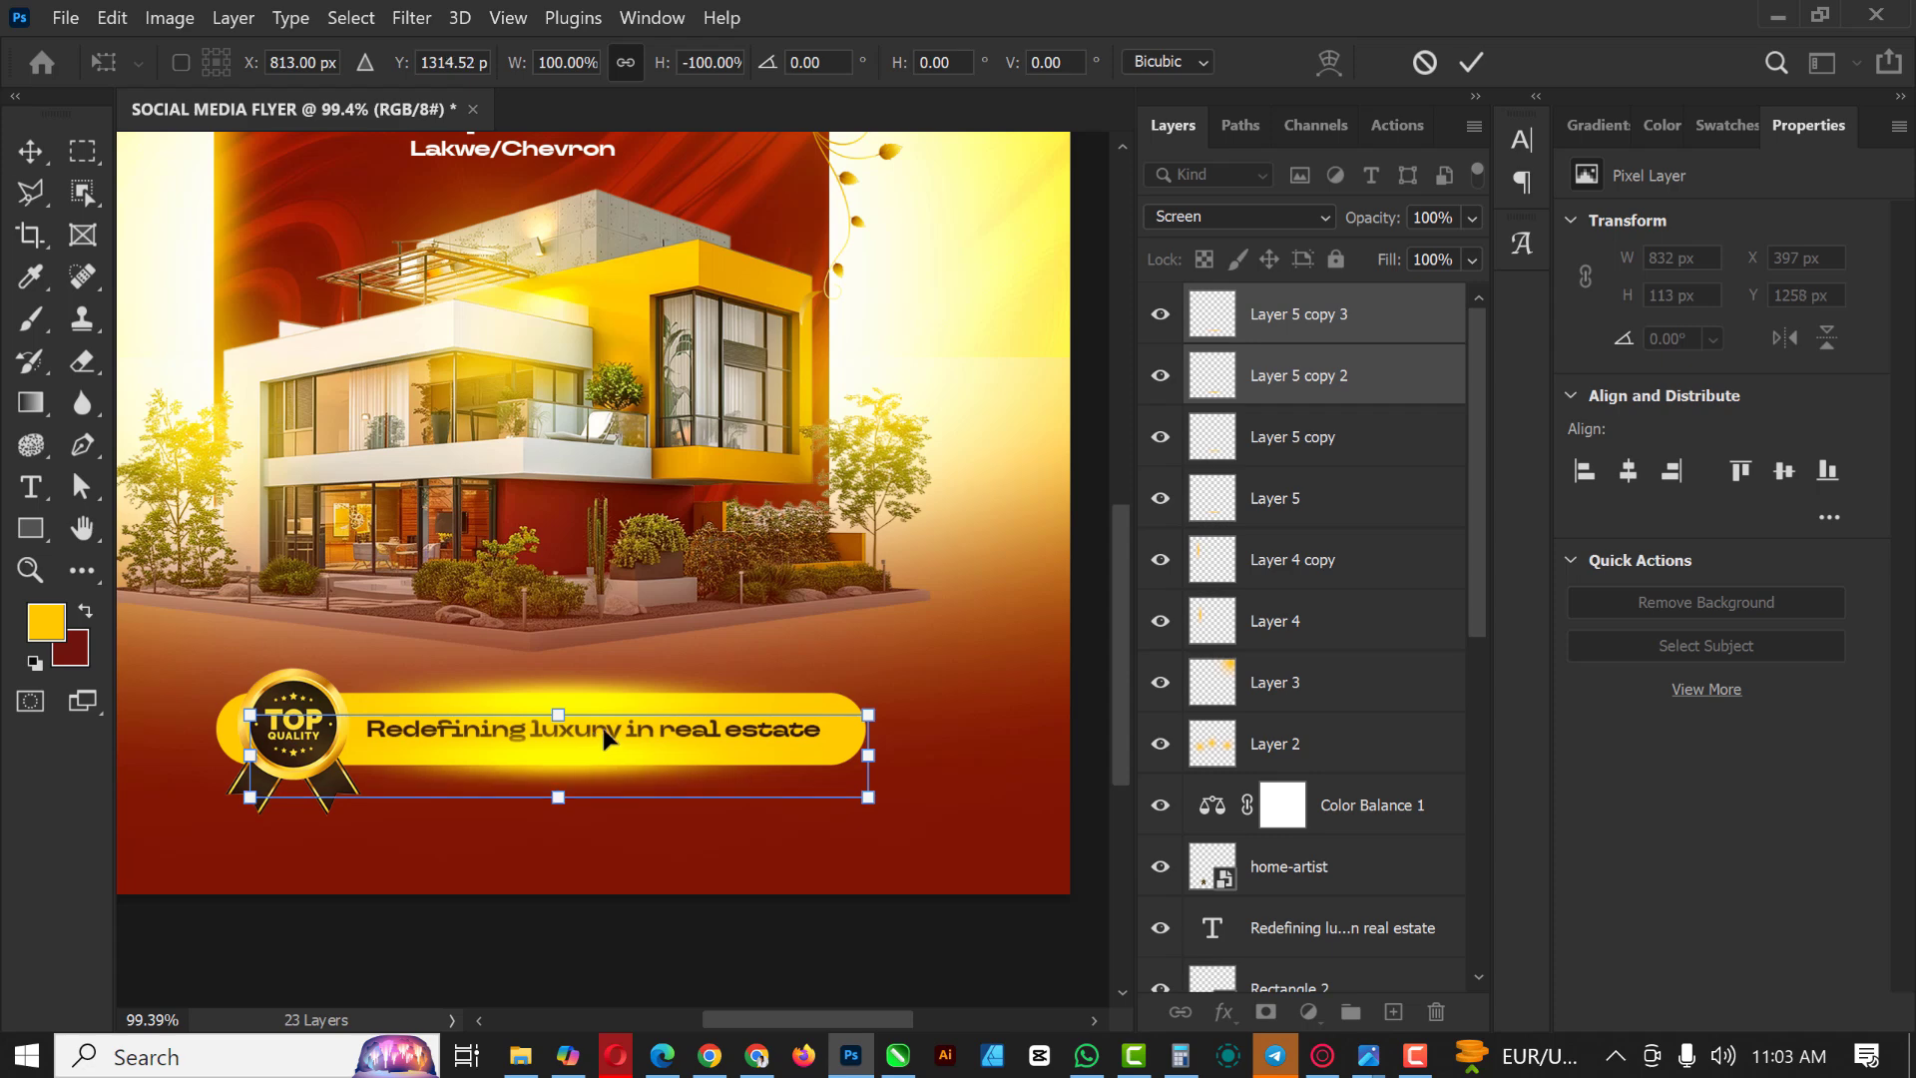
pyautogui.press('Return')
# Step: Examine the glows on the tagline pill, house and card up close and across the whole flyer
pyautogui.scroll(-4, 654, 519)
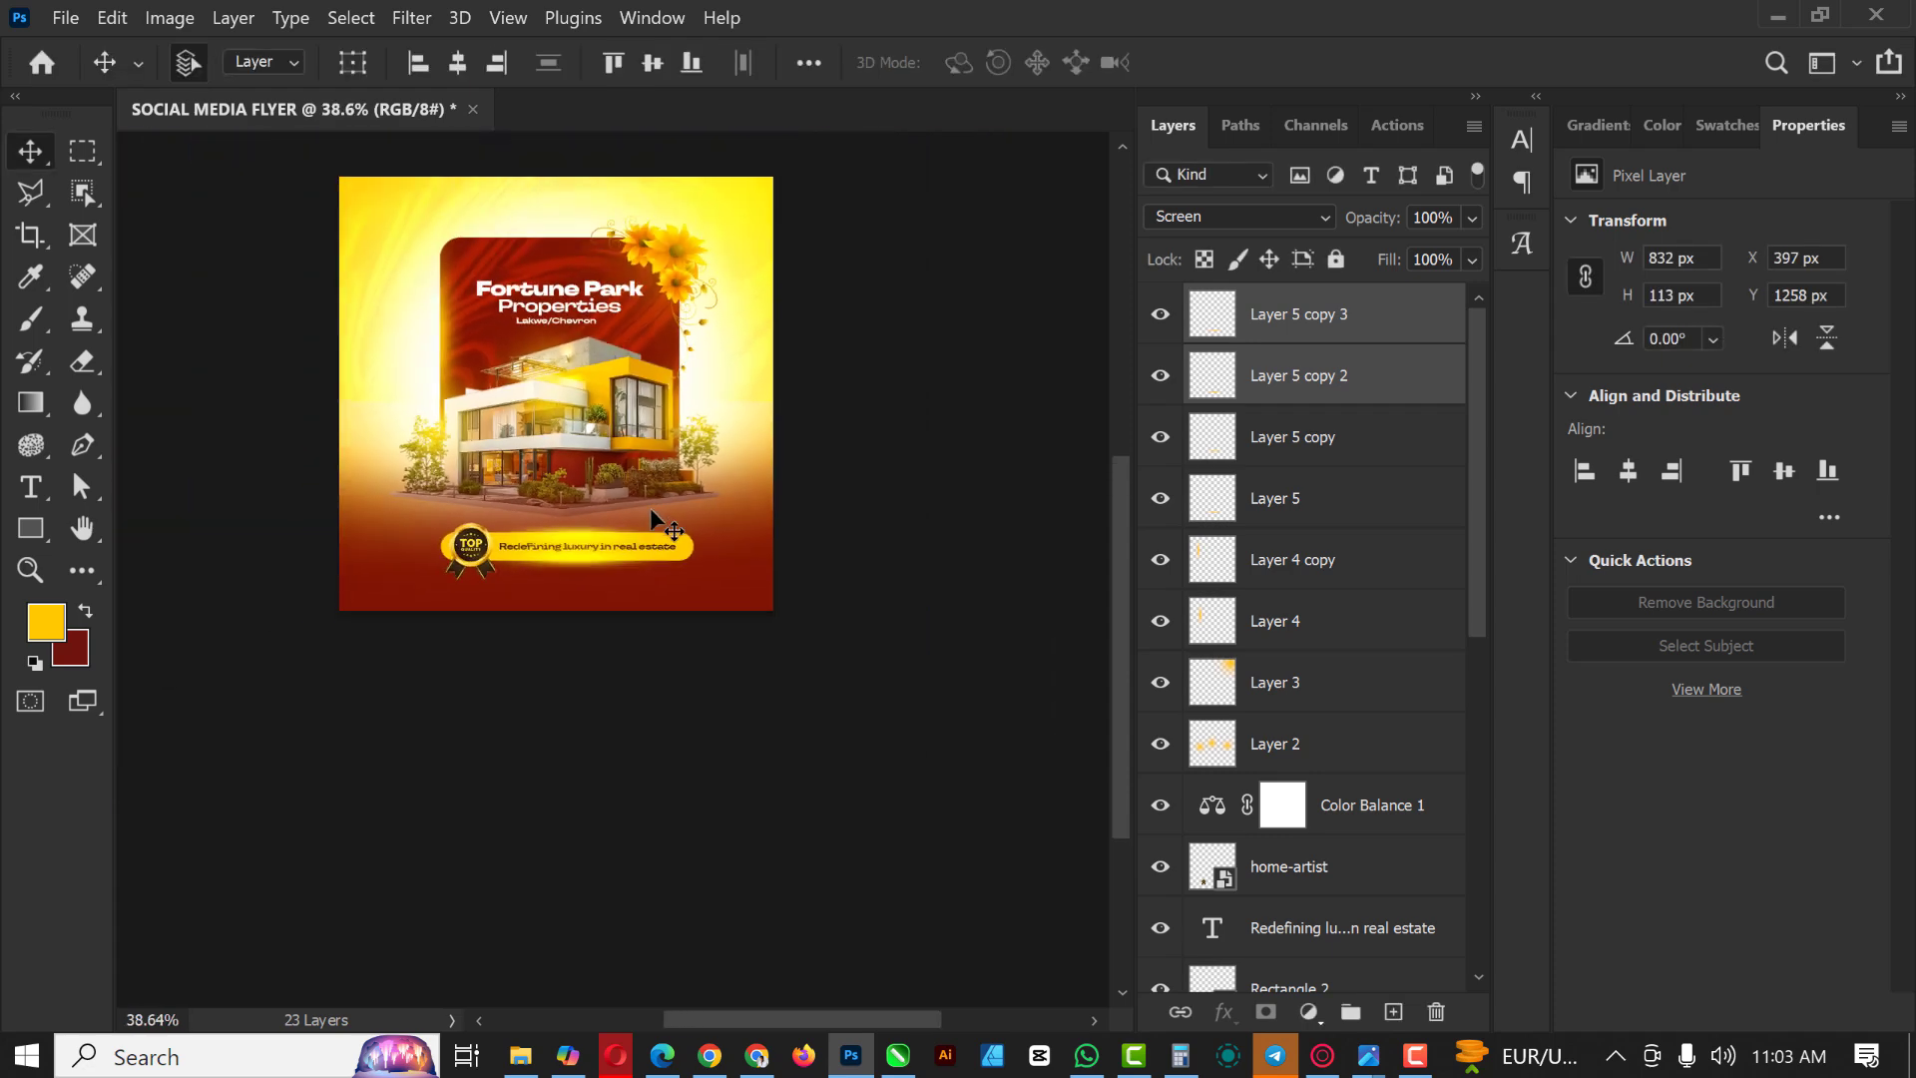
pyautogui.scroll(-2, 653, 517)
pyautogui.scroll(6, 499, 559)
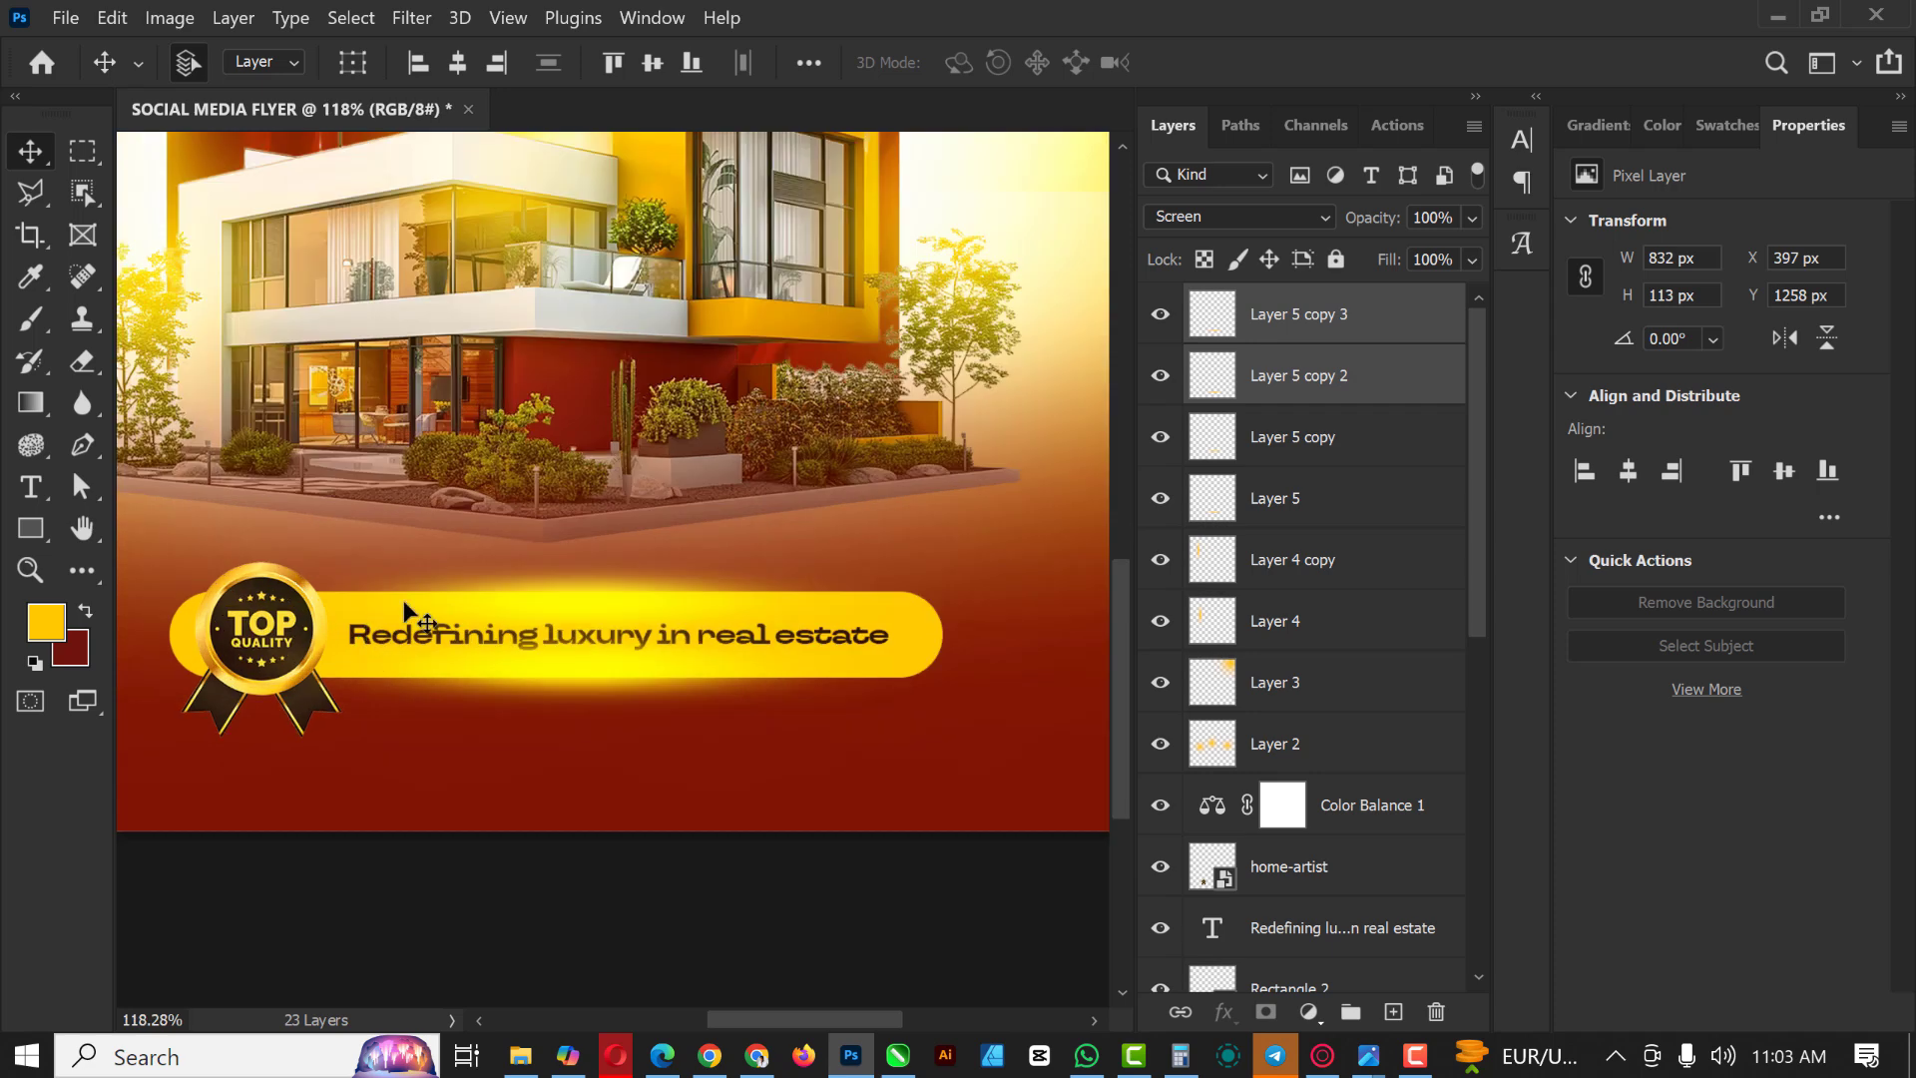
pyautogui.scroll(-3, 409, 638)
pyautogui.scroll(2, 449, 649)
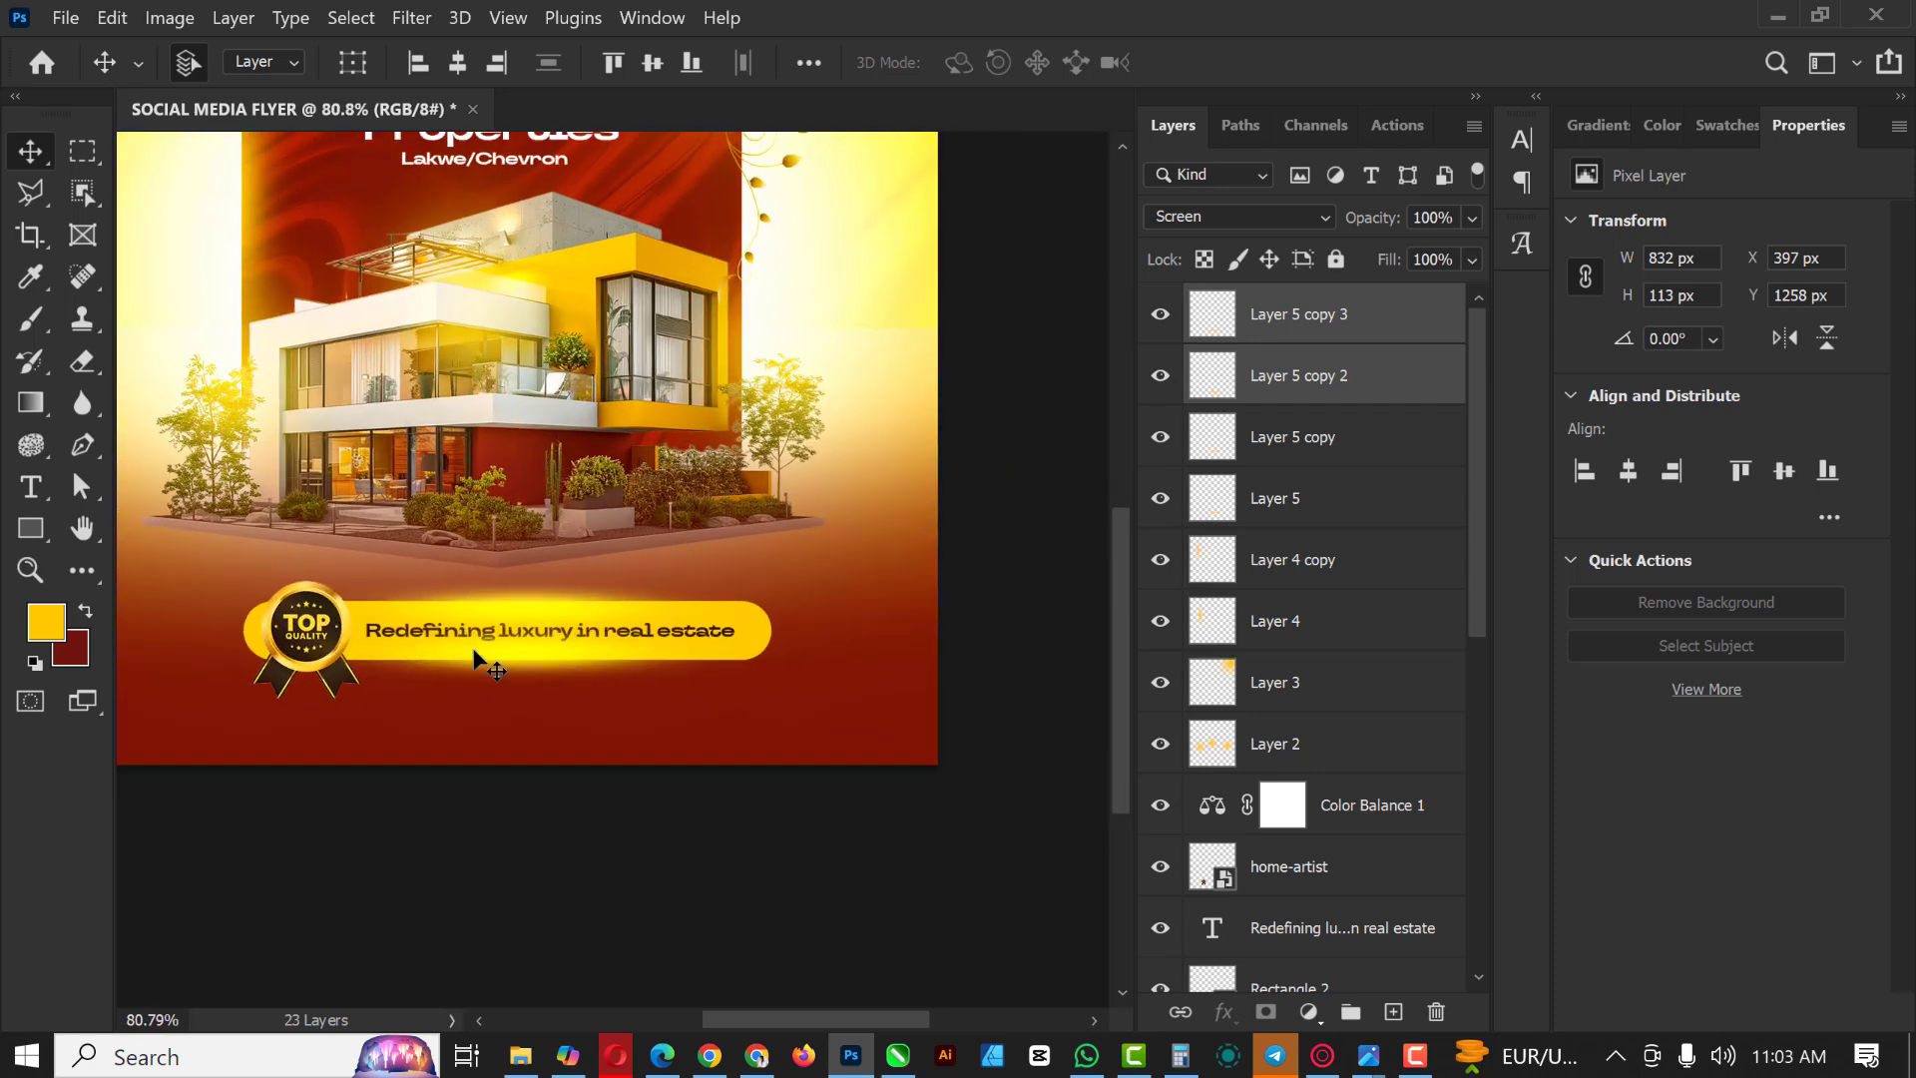
pyautogui.scroll(1, 477, 661)
pyautogui.scroll(-3, 554, 641)
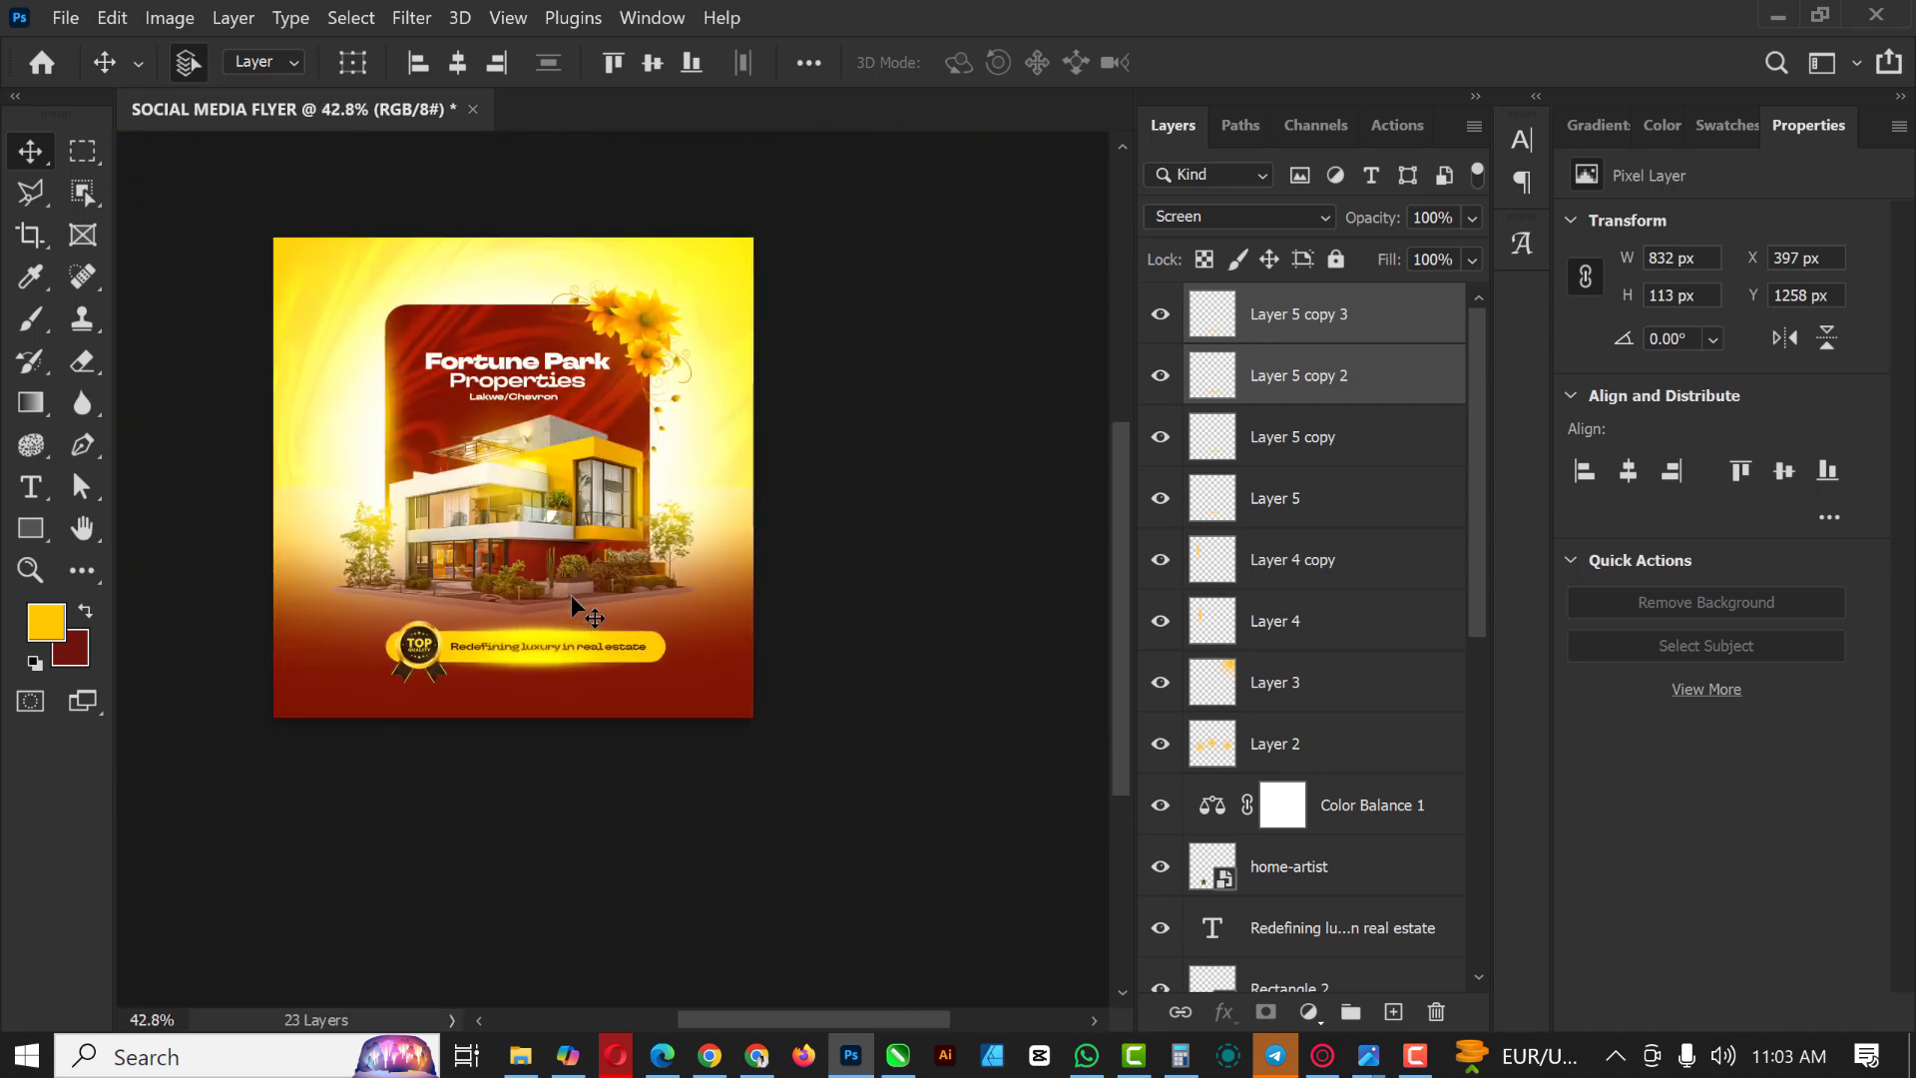
pyautogui.scroll(2, 600, 571)
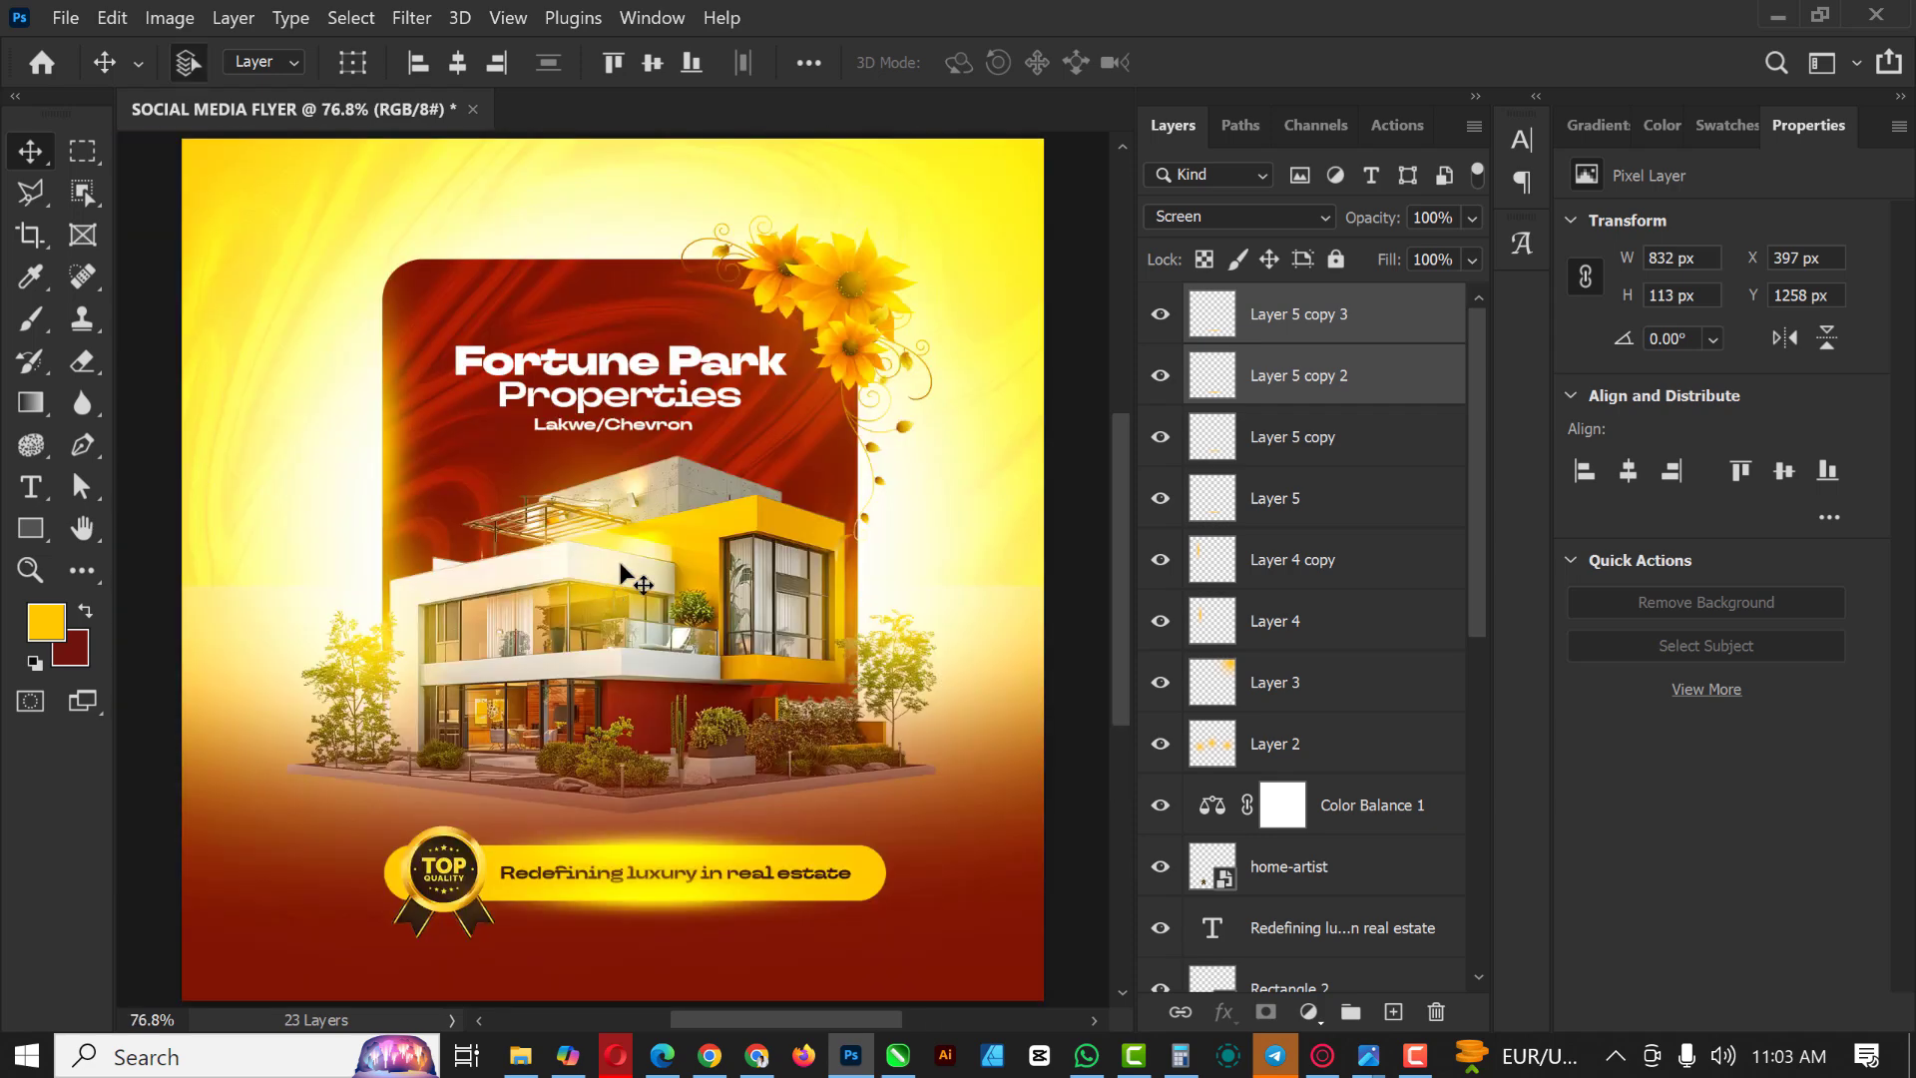
pyautogui.scroll(-1, 621, 569)
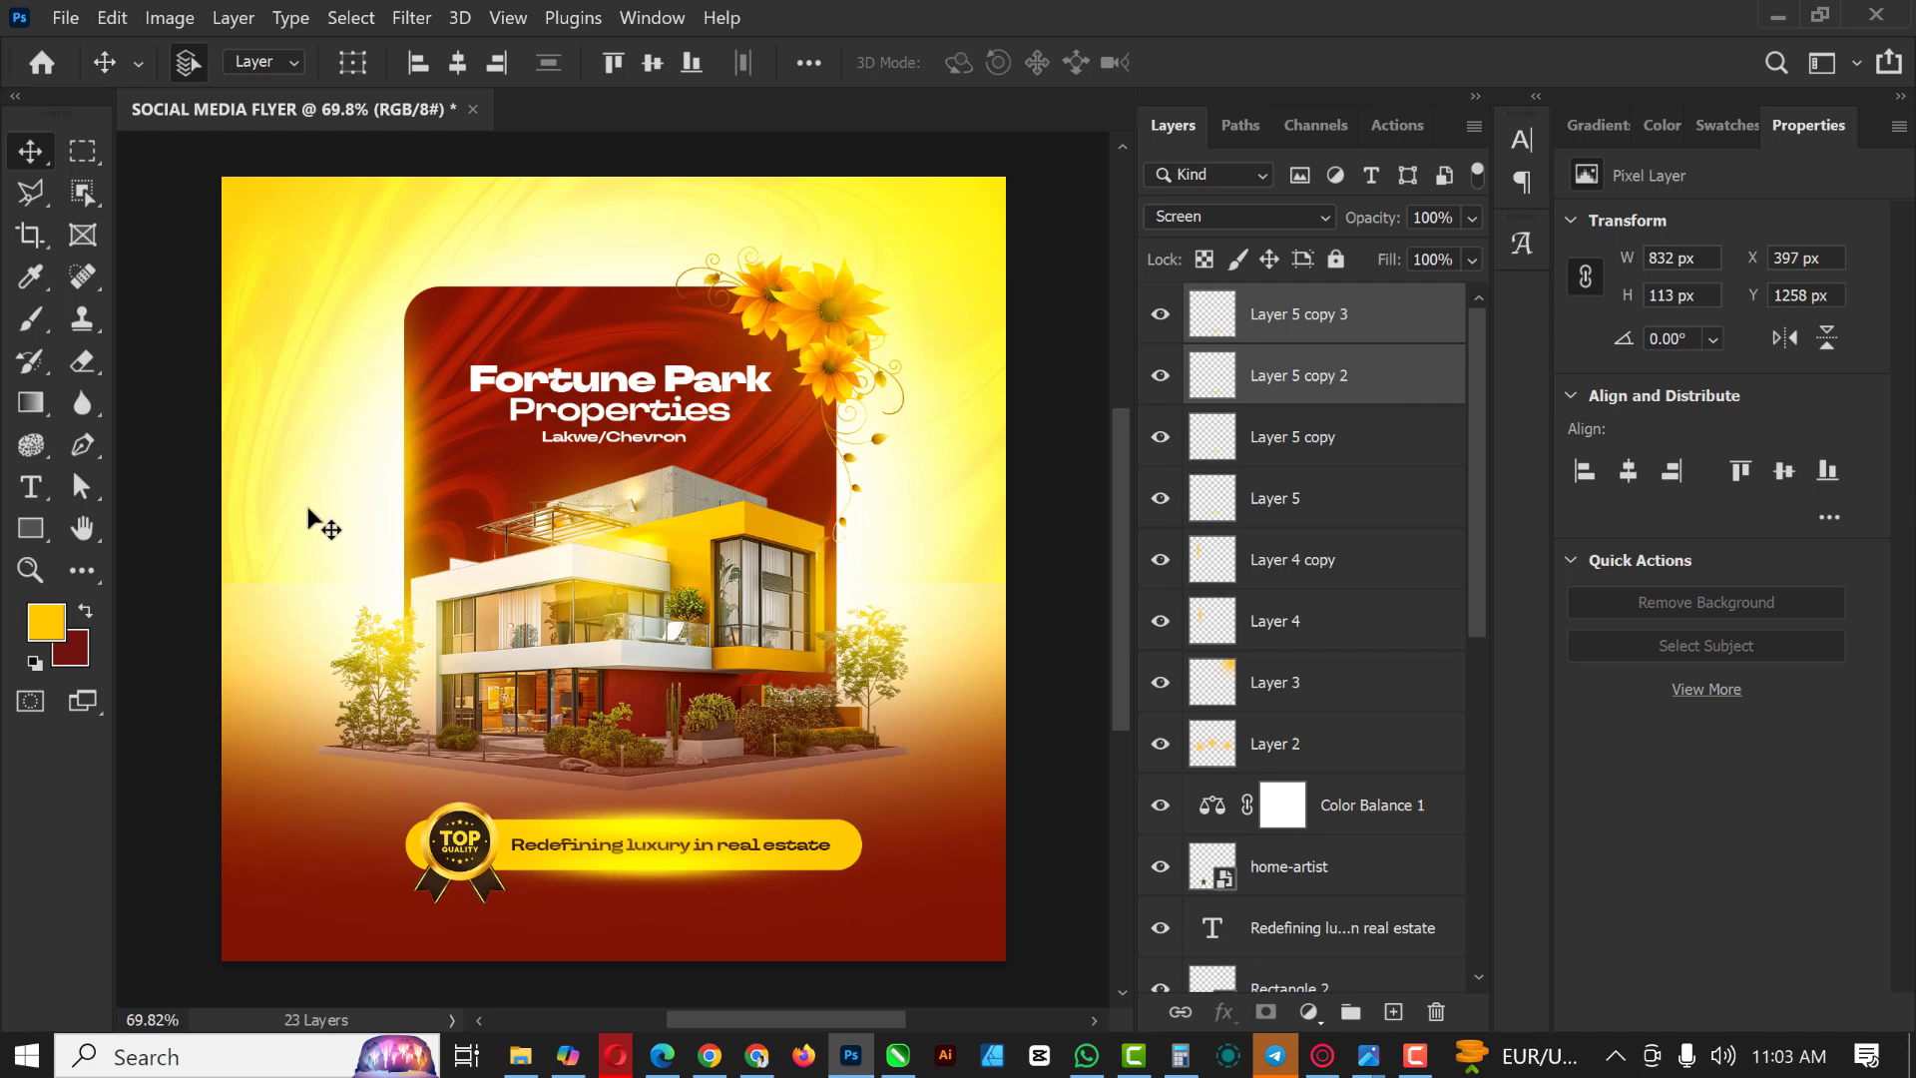
pyautogui.scroll(-1, 715, 680)
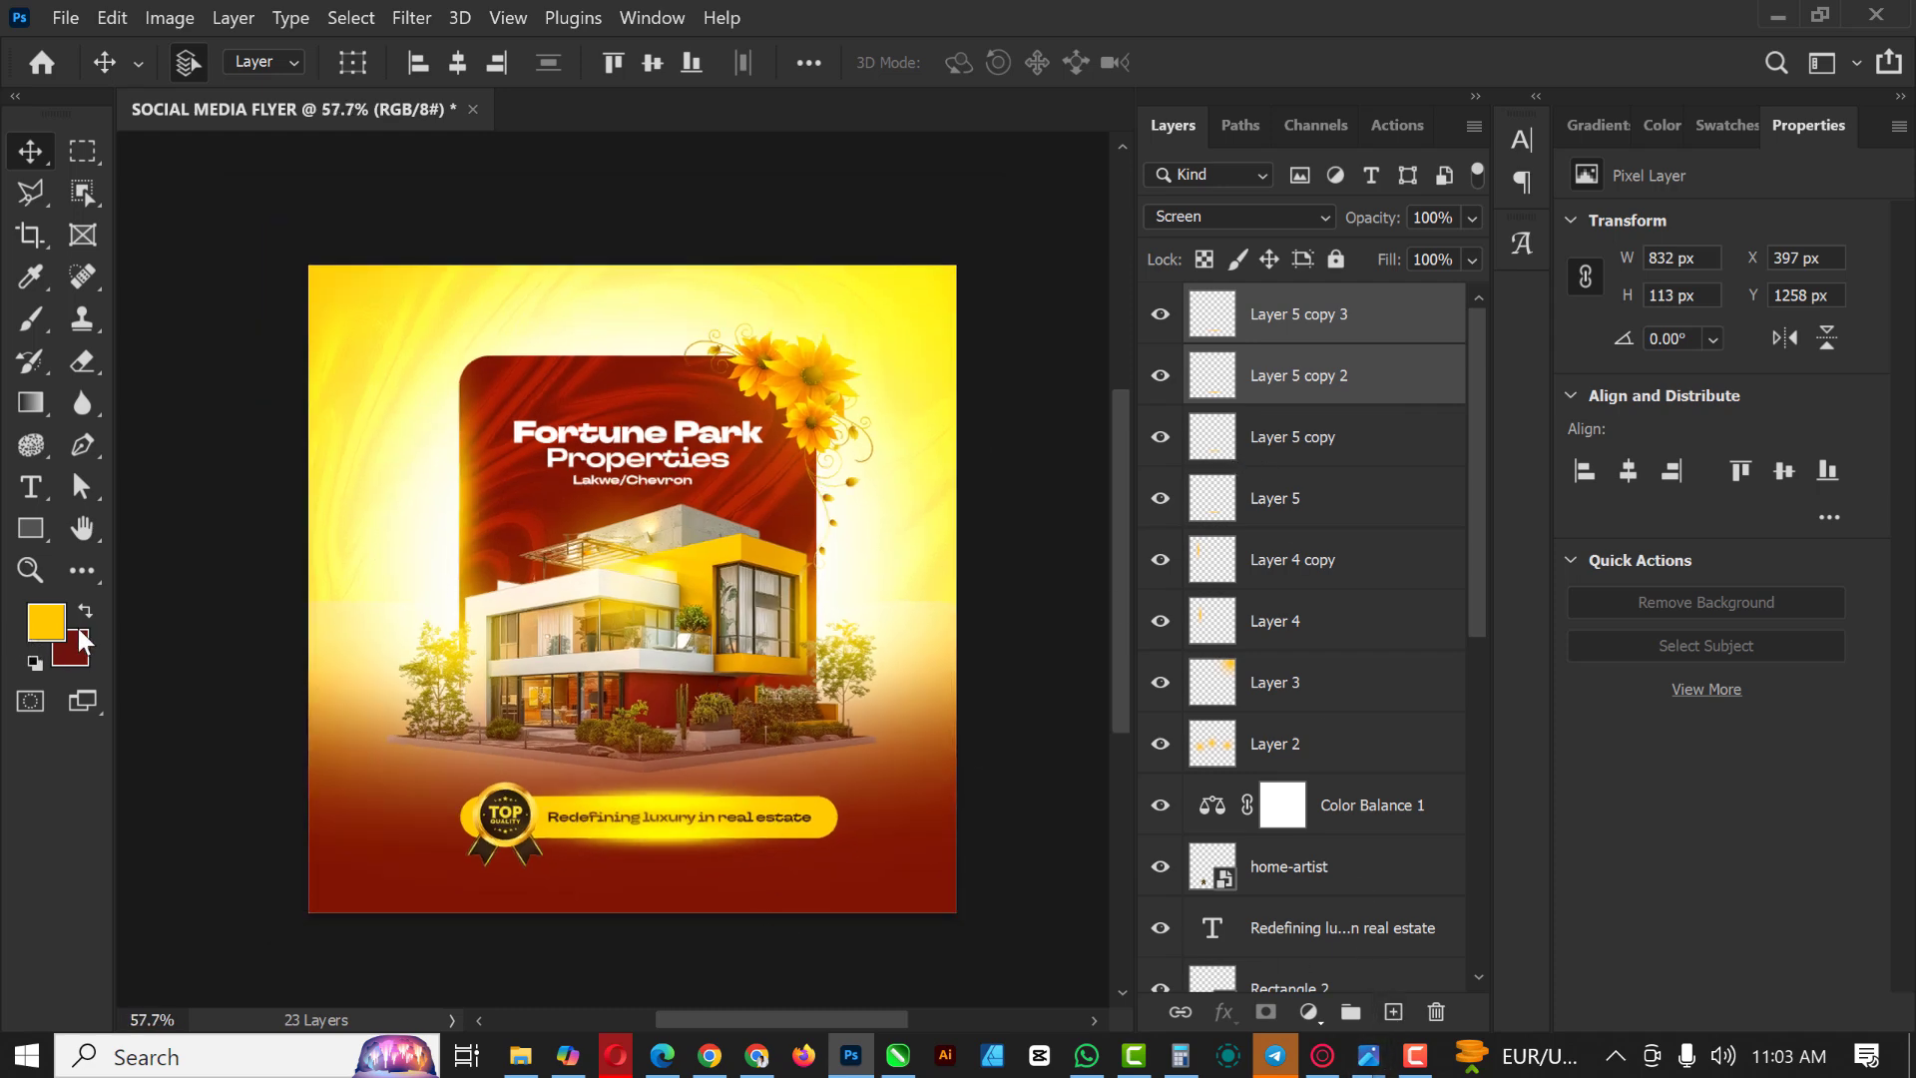
pyautogui.scroll(-1, 748, 654)
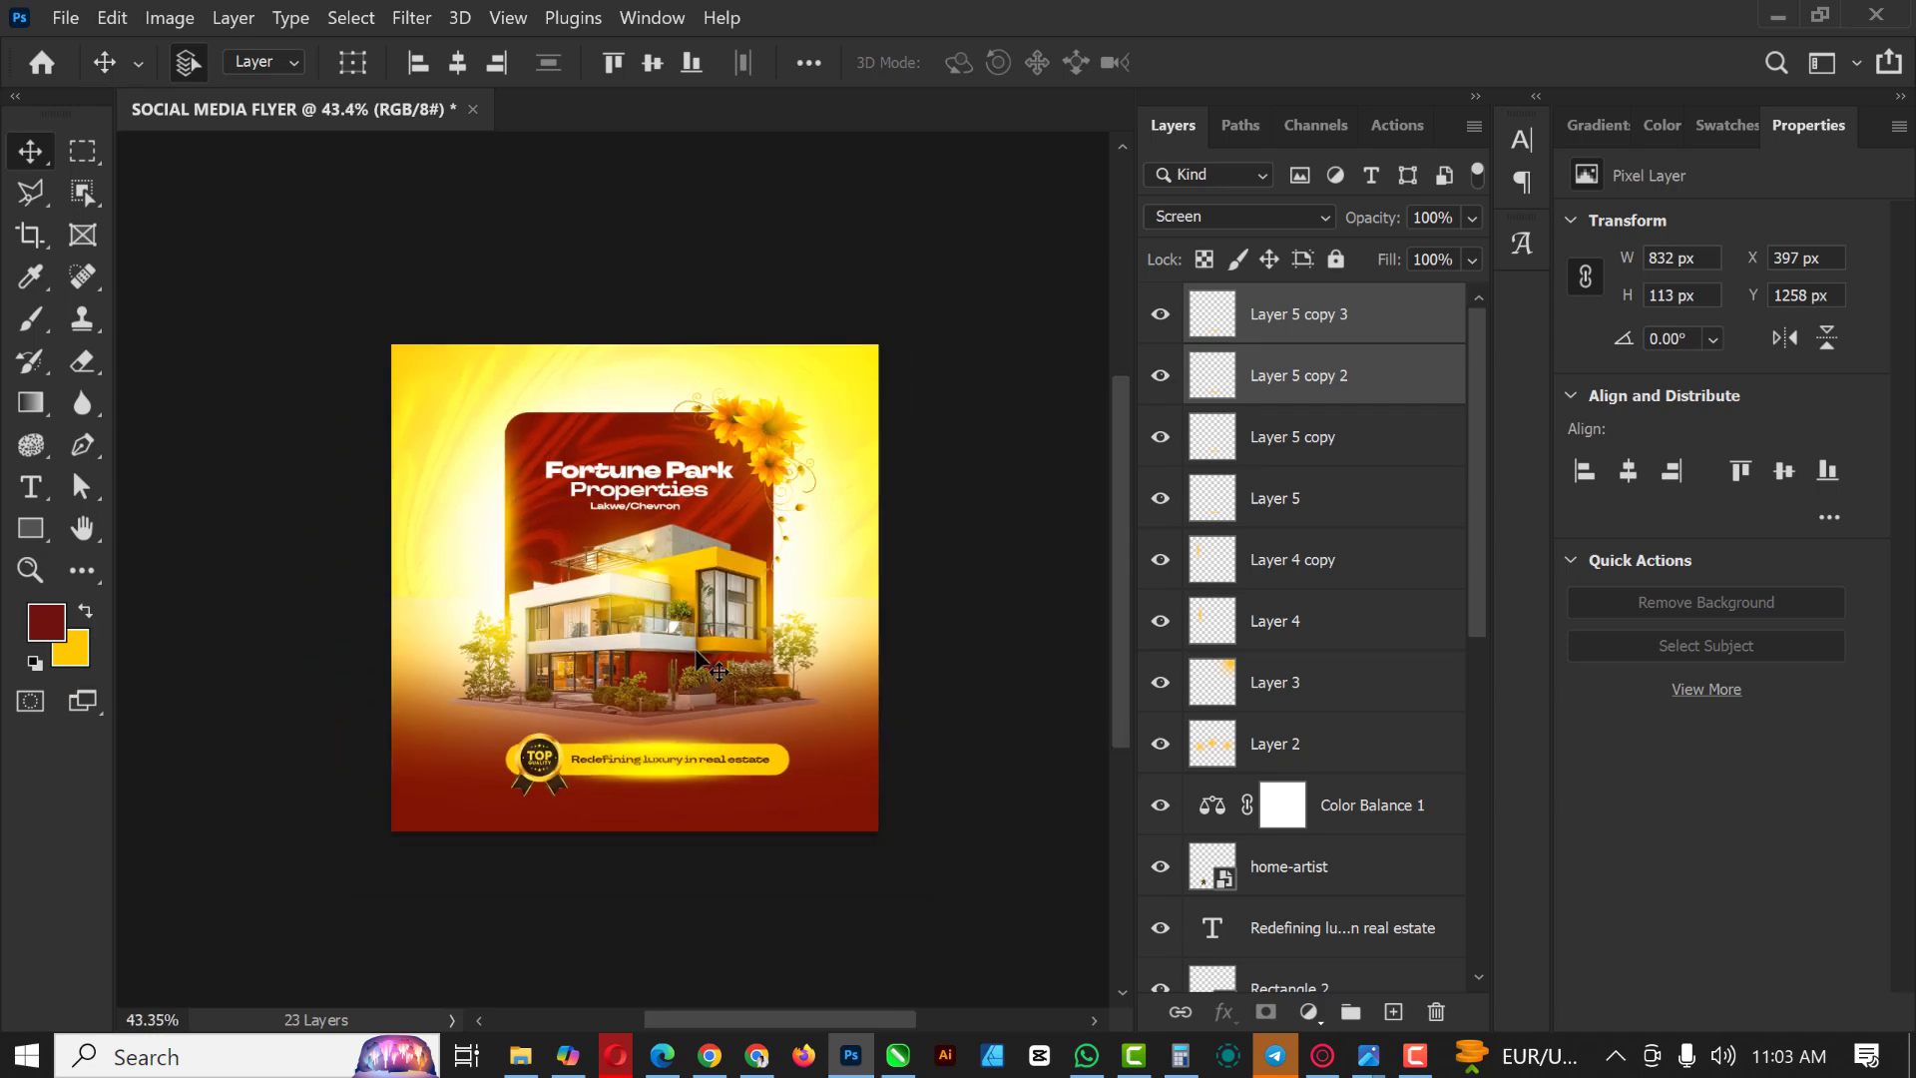
pyautogui.scroll(1, 320, 598)
pyautogui.scroll(1, 514, 371)
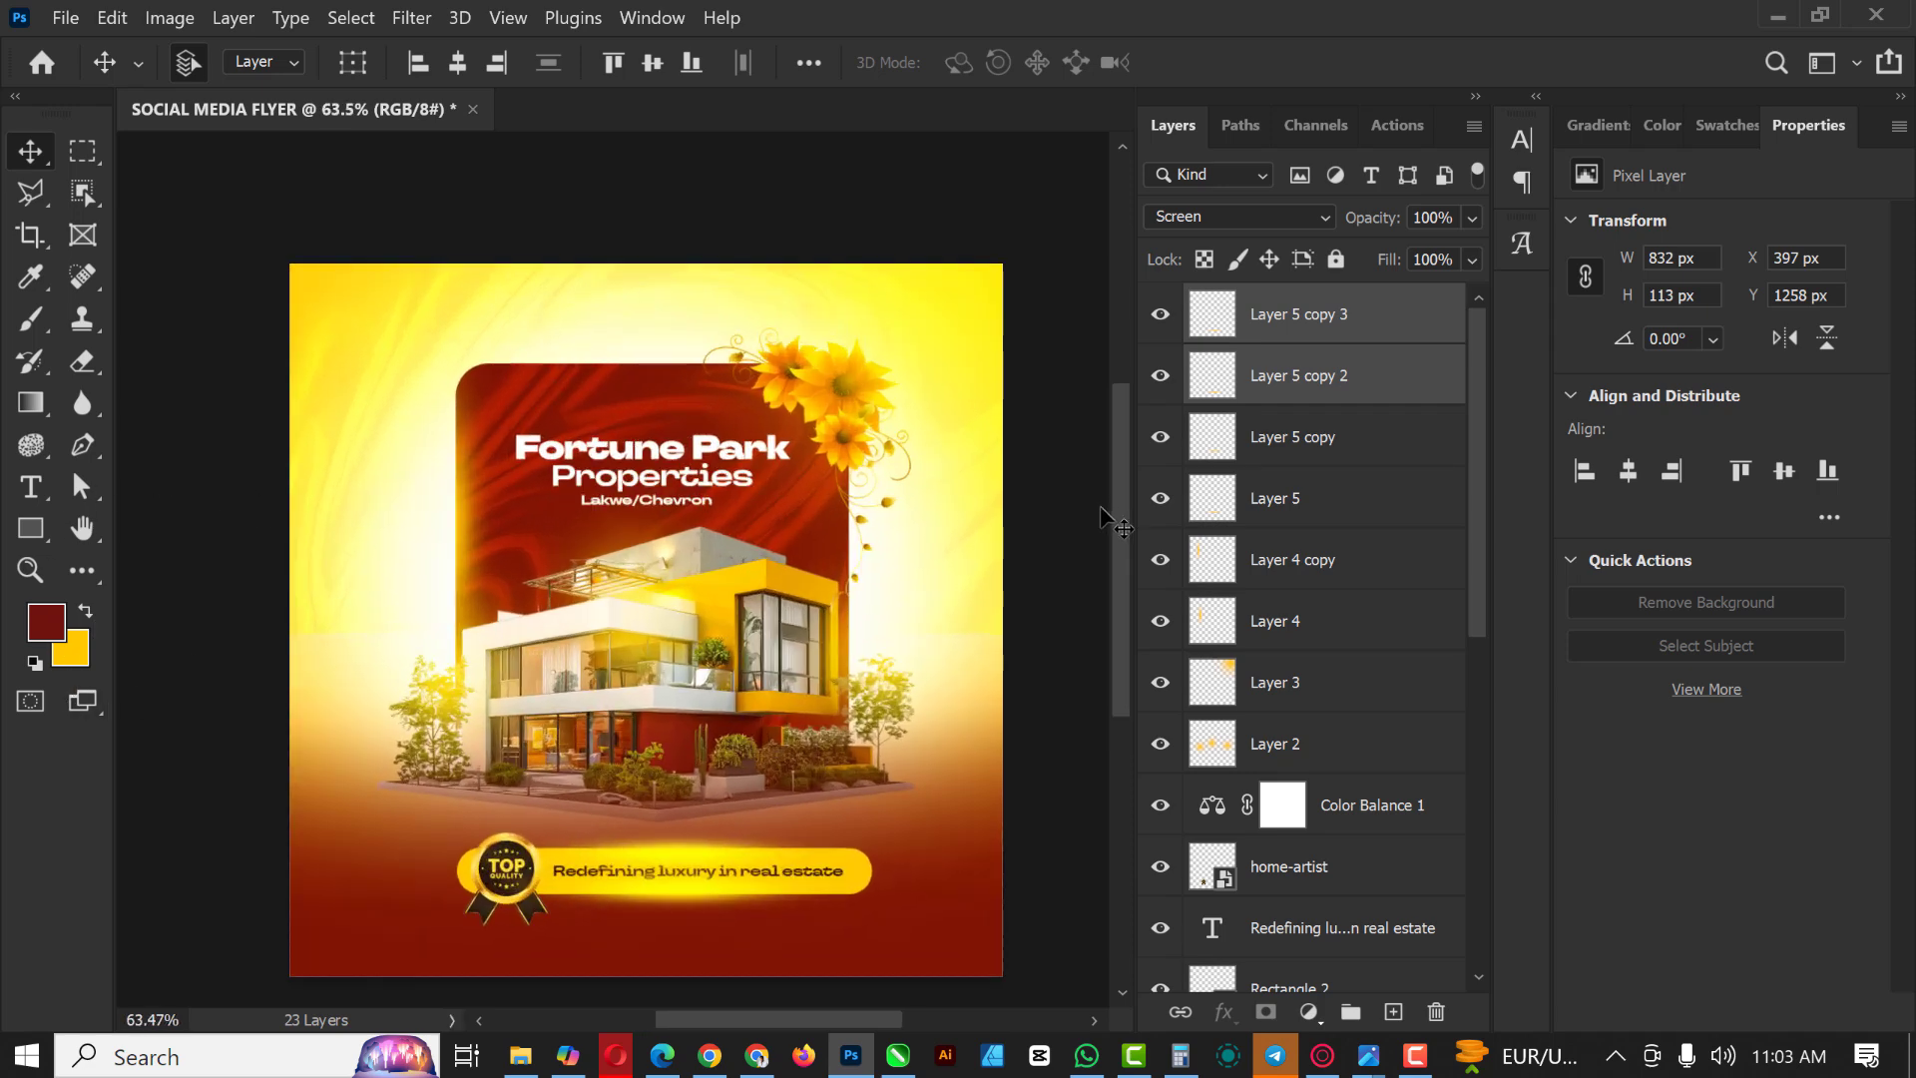
# Step: Set the foreground color to a very dark maroon
pyautogui.click(47, 639)
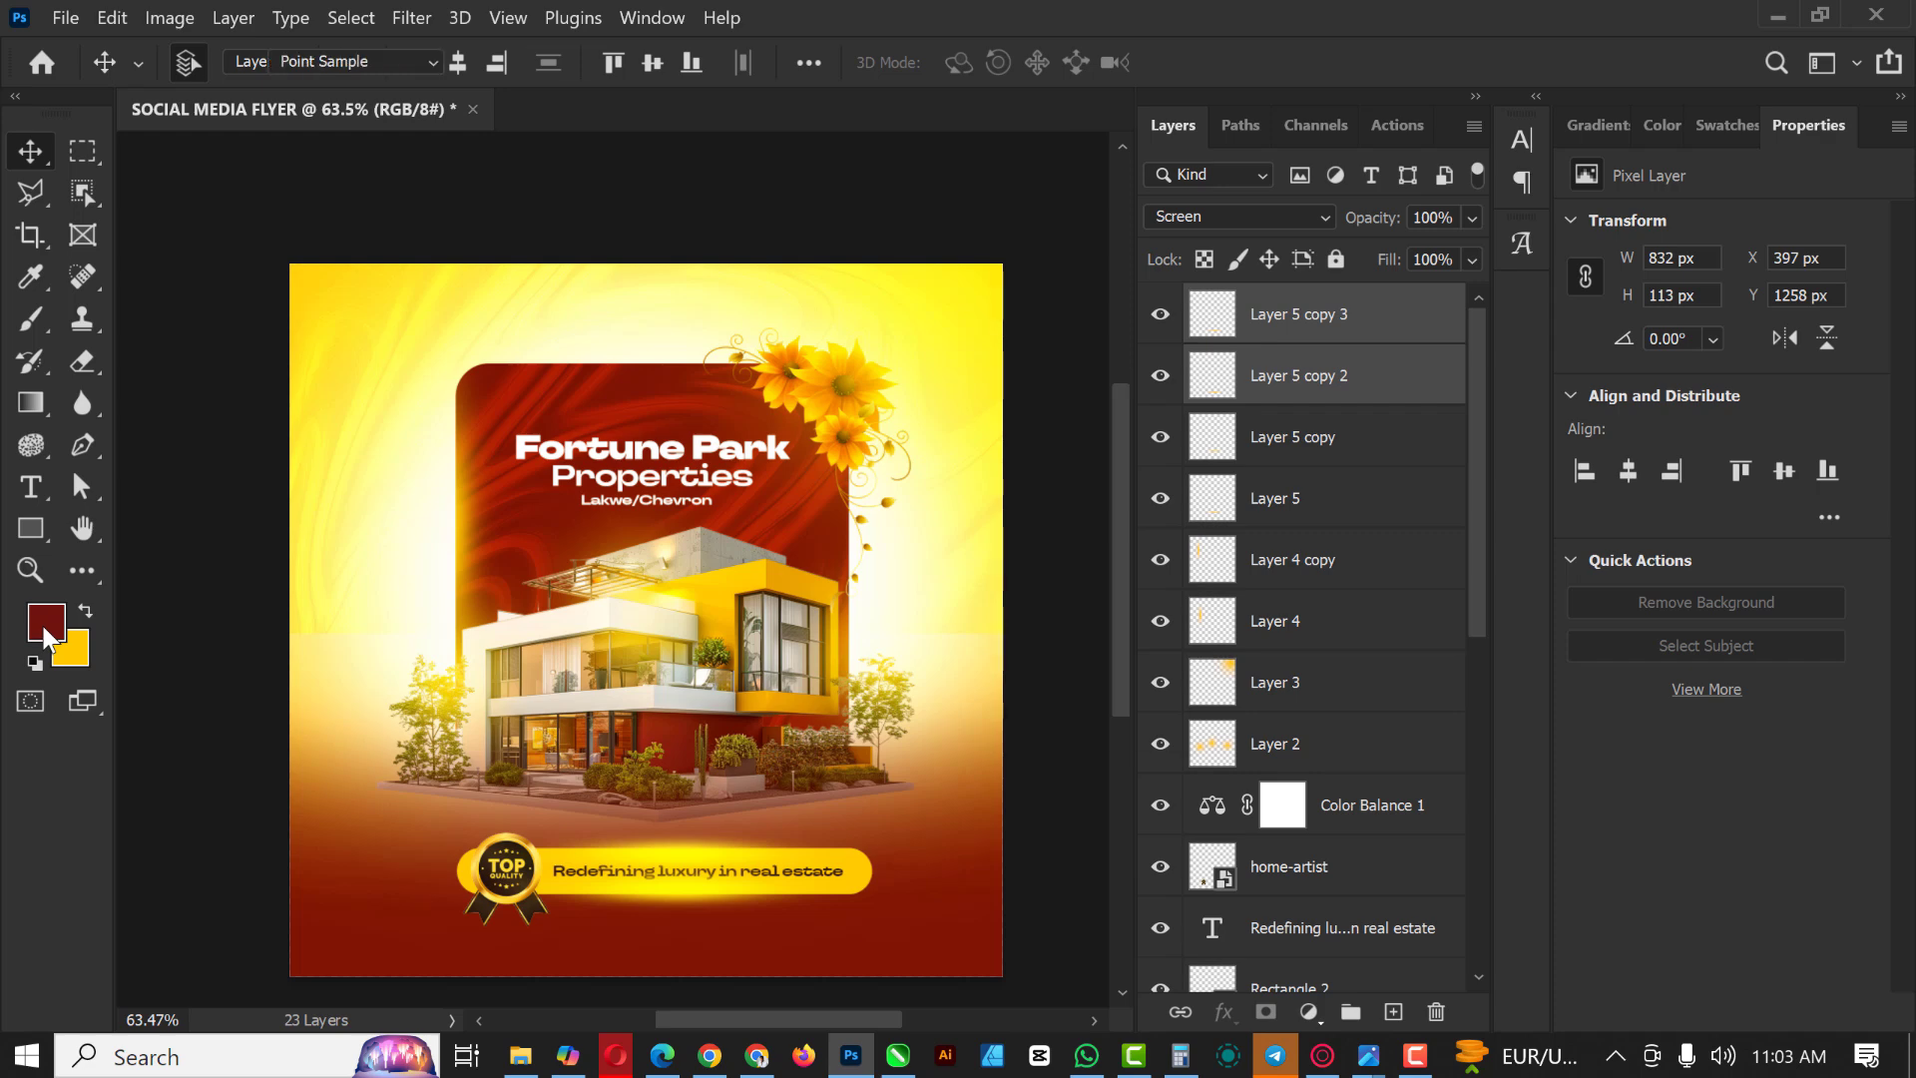
pyautogui.moveTo(1419, 443); pyautogui.dragTo(1464, 519)
pyautogui.click(1811, 211)
pyautogui.scroll(-1, 639, 354)
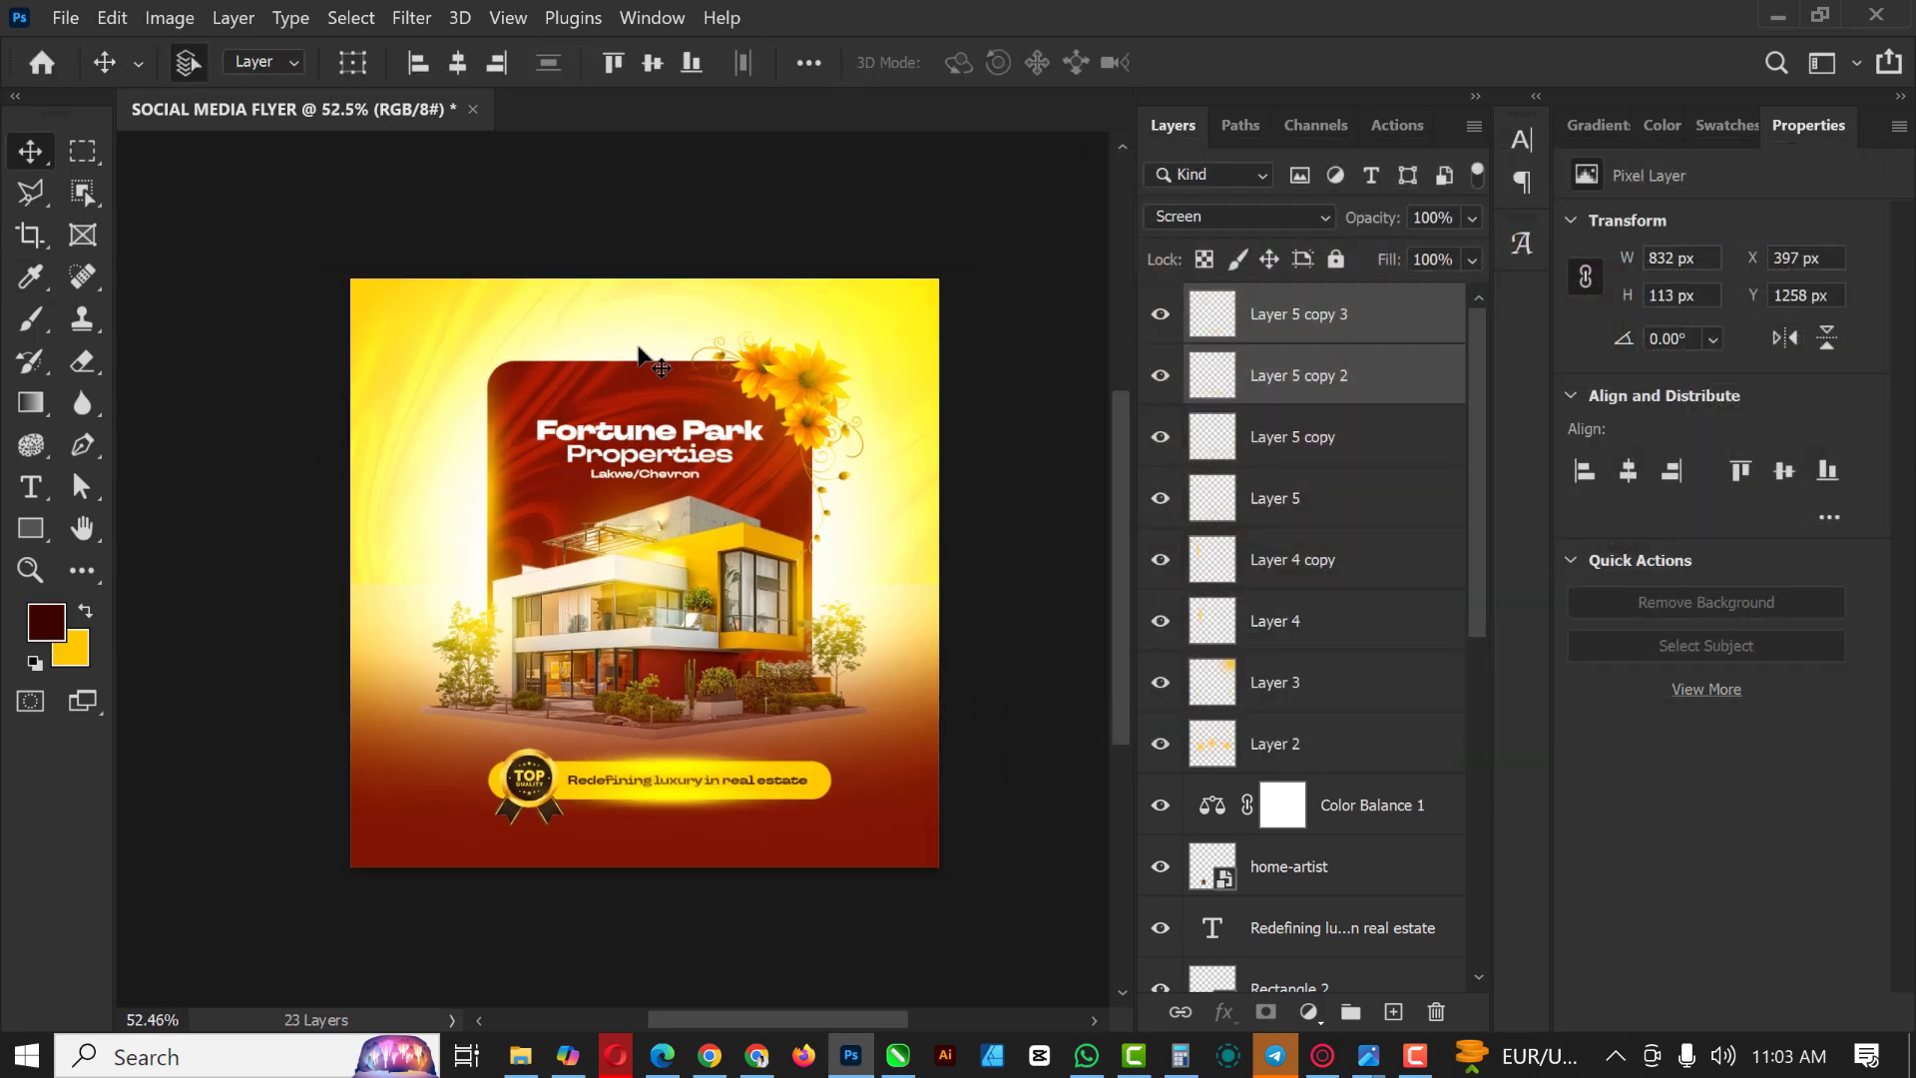
# Step: Add a new top layer and paint dark maroon shading along the flyer's lower edge and corners with a soft 800 px brush
pyautogui.click(33, 320)
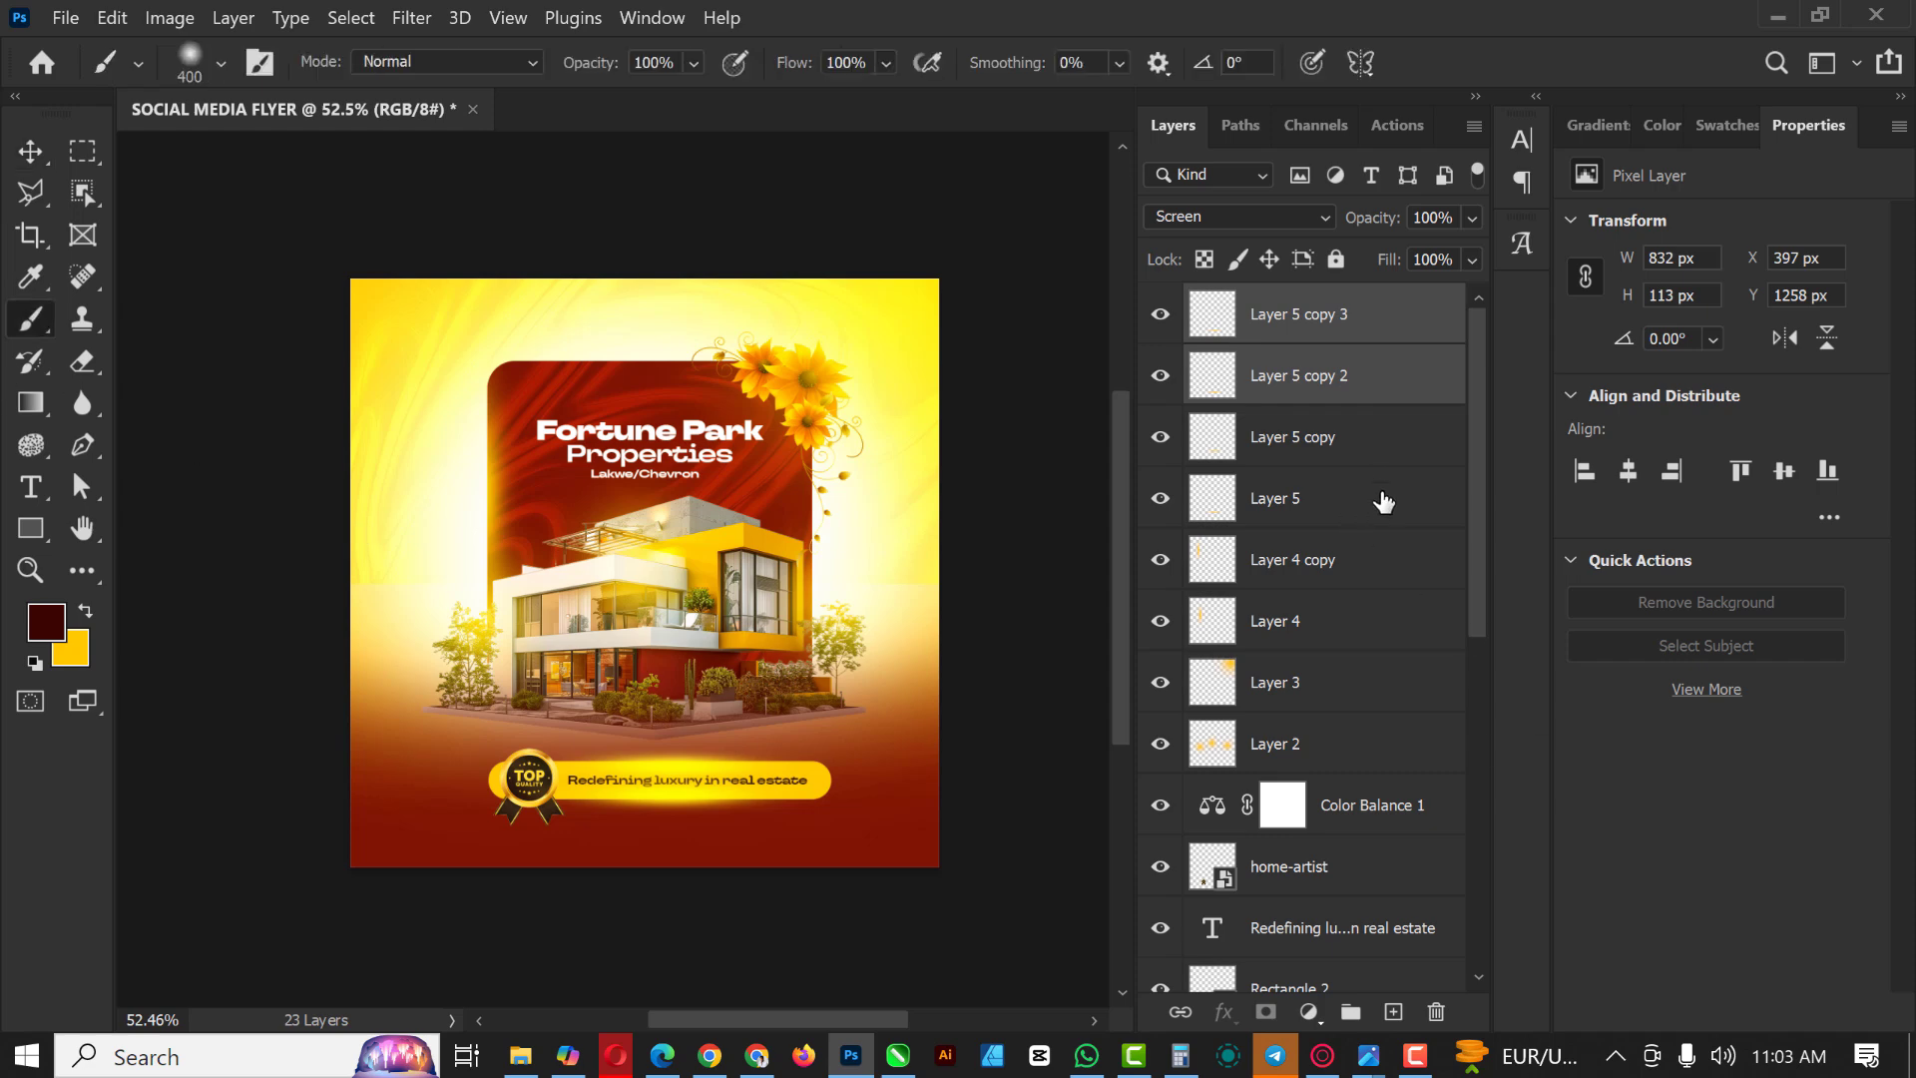
pyautogui.click(1394, 1013)
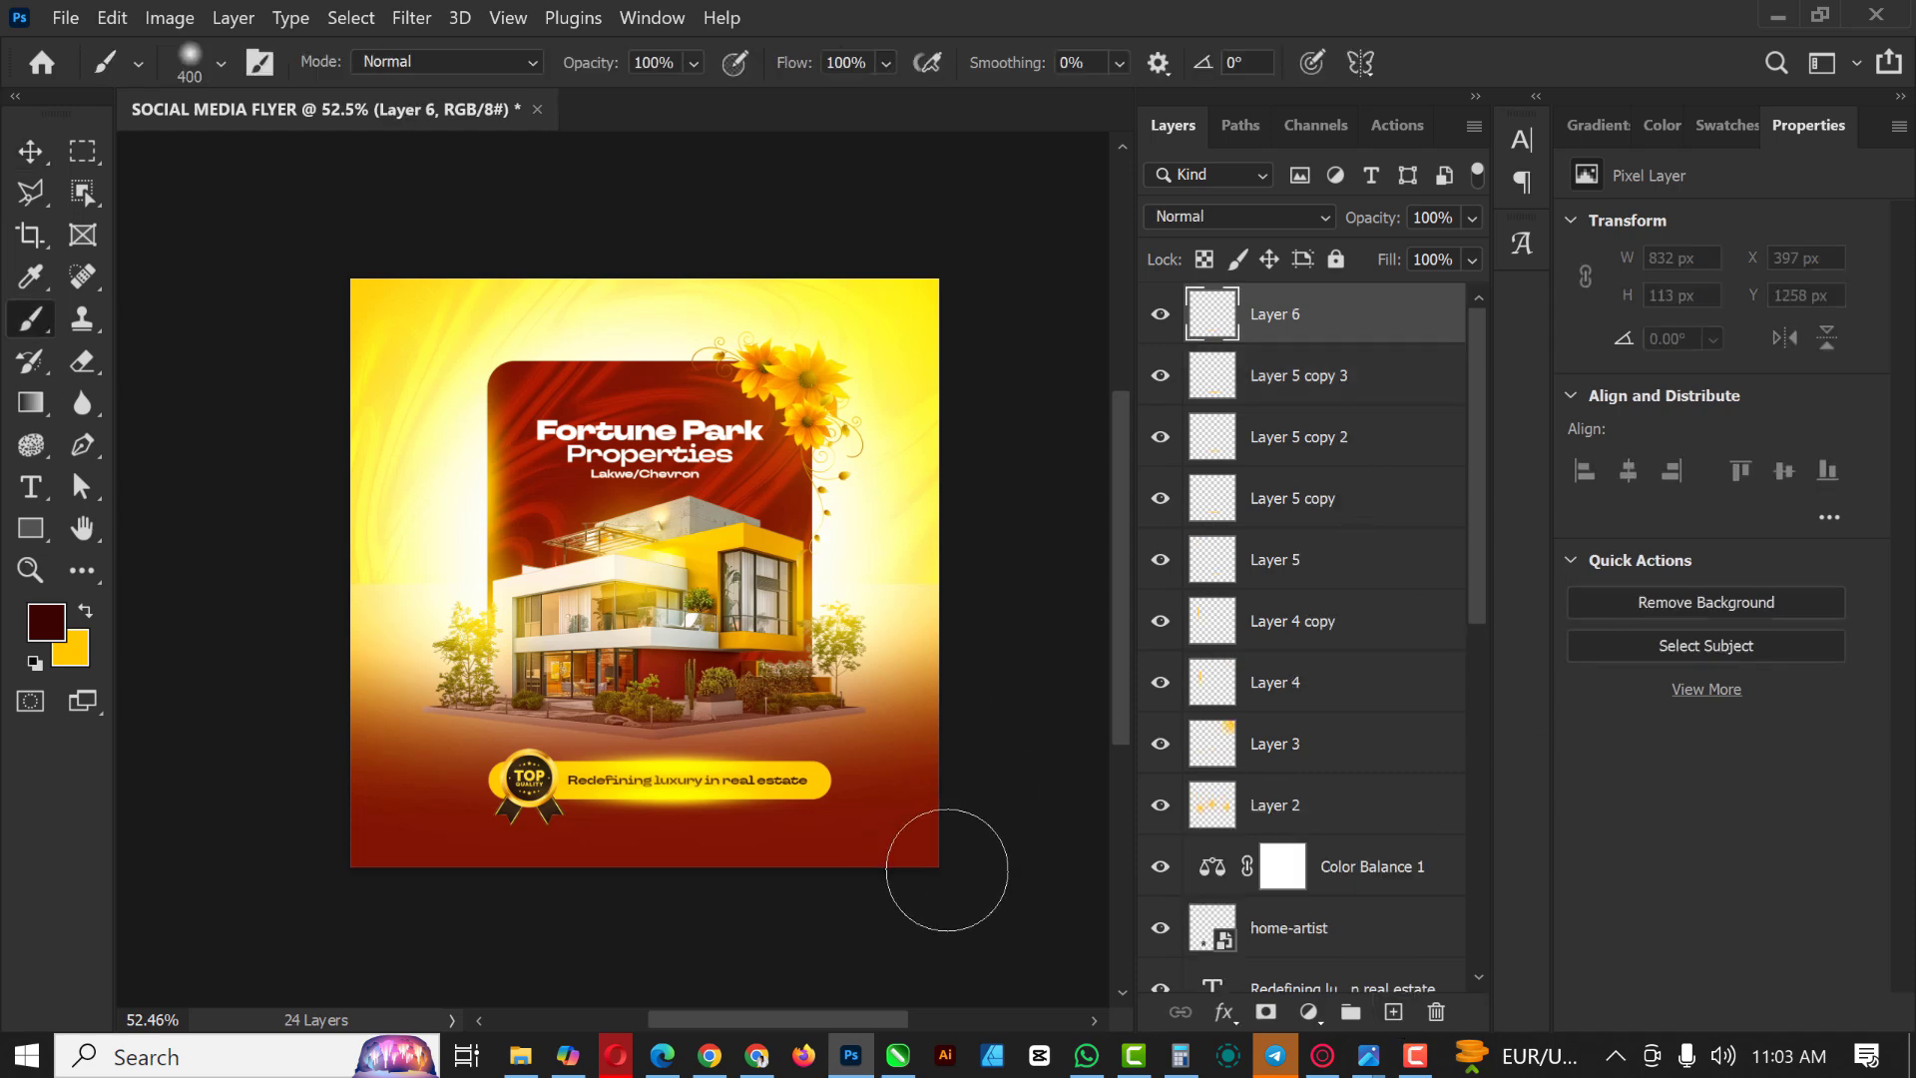
pyautogui.press(']')
pyautogui.press(']')
pyautogui.click(949, 800)
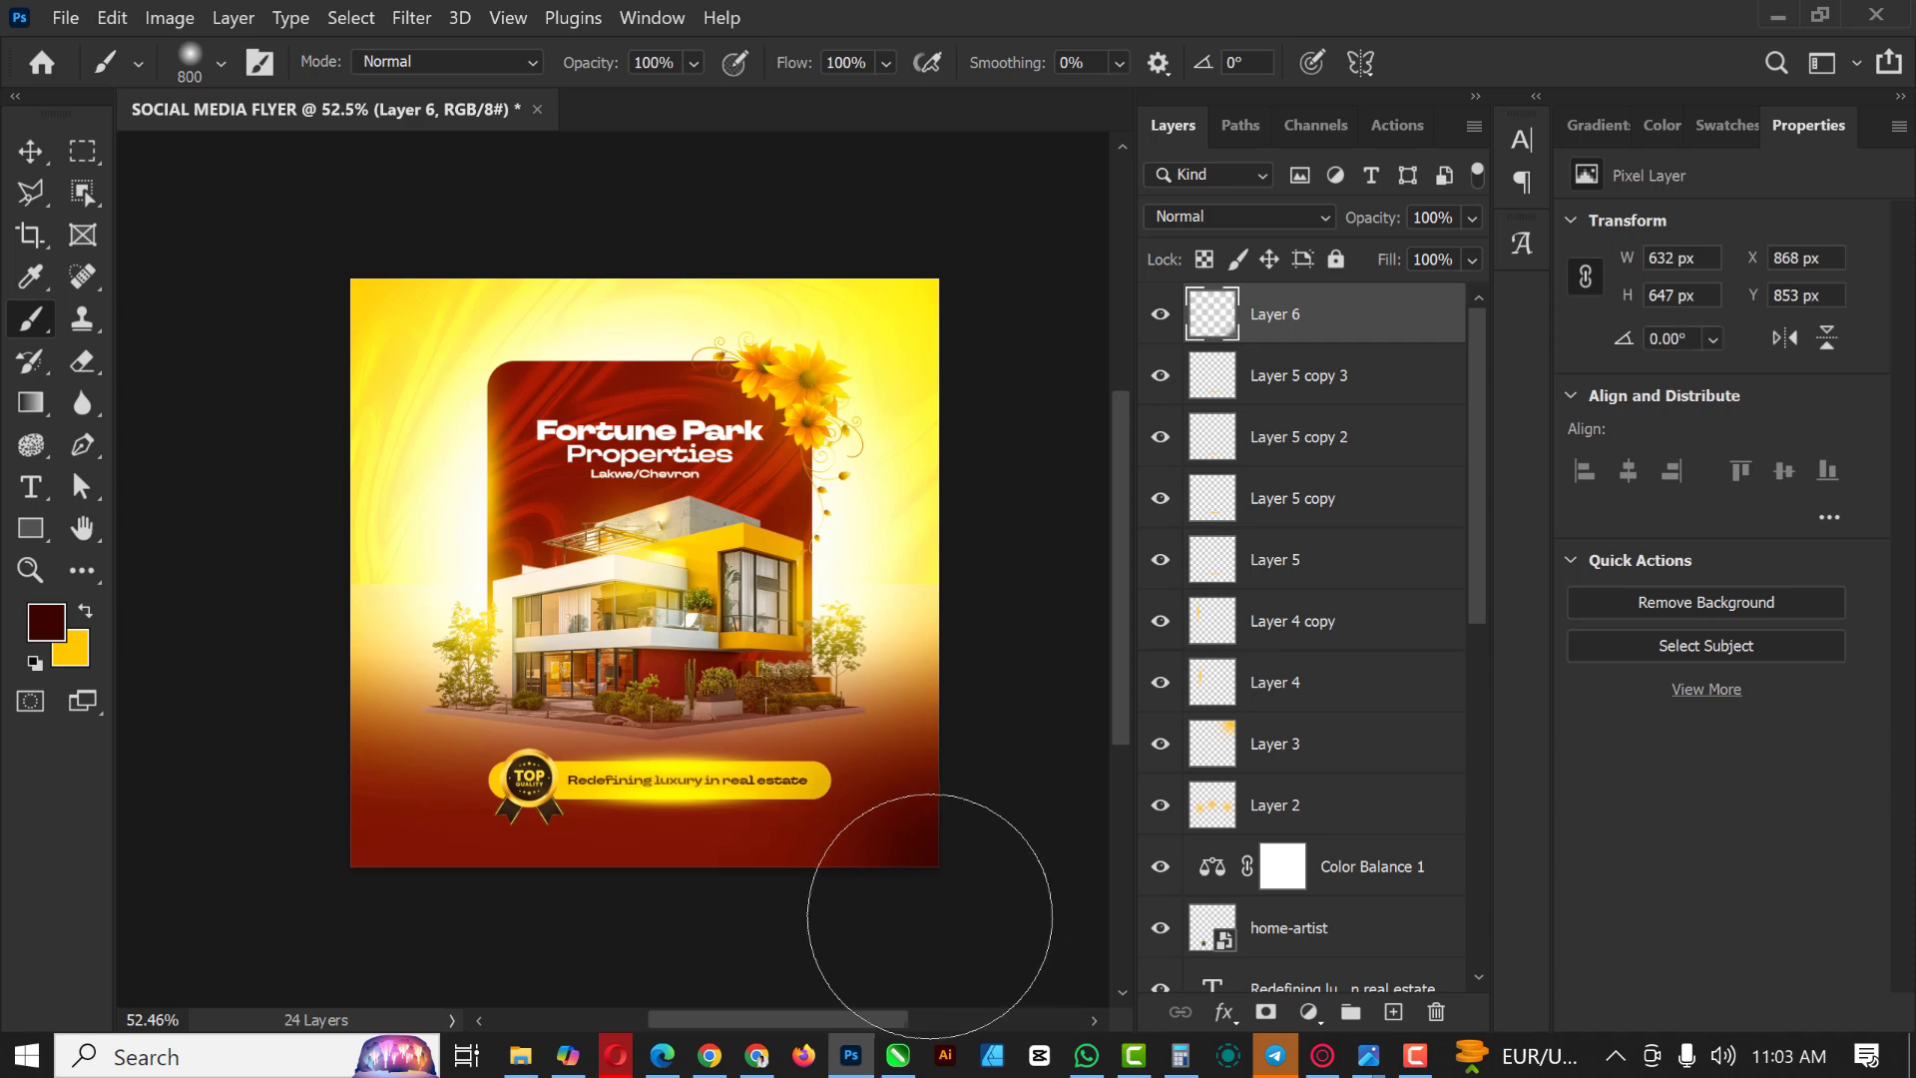
pyautogui.scroll(-4, 799, 562)
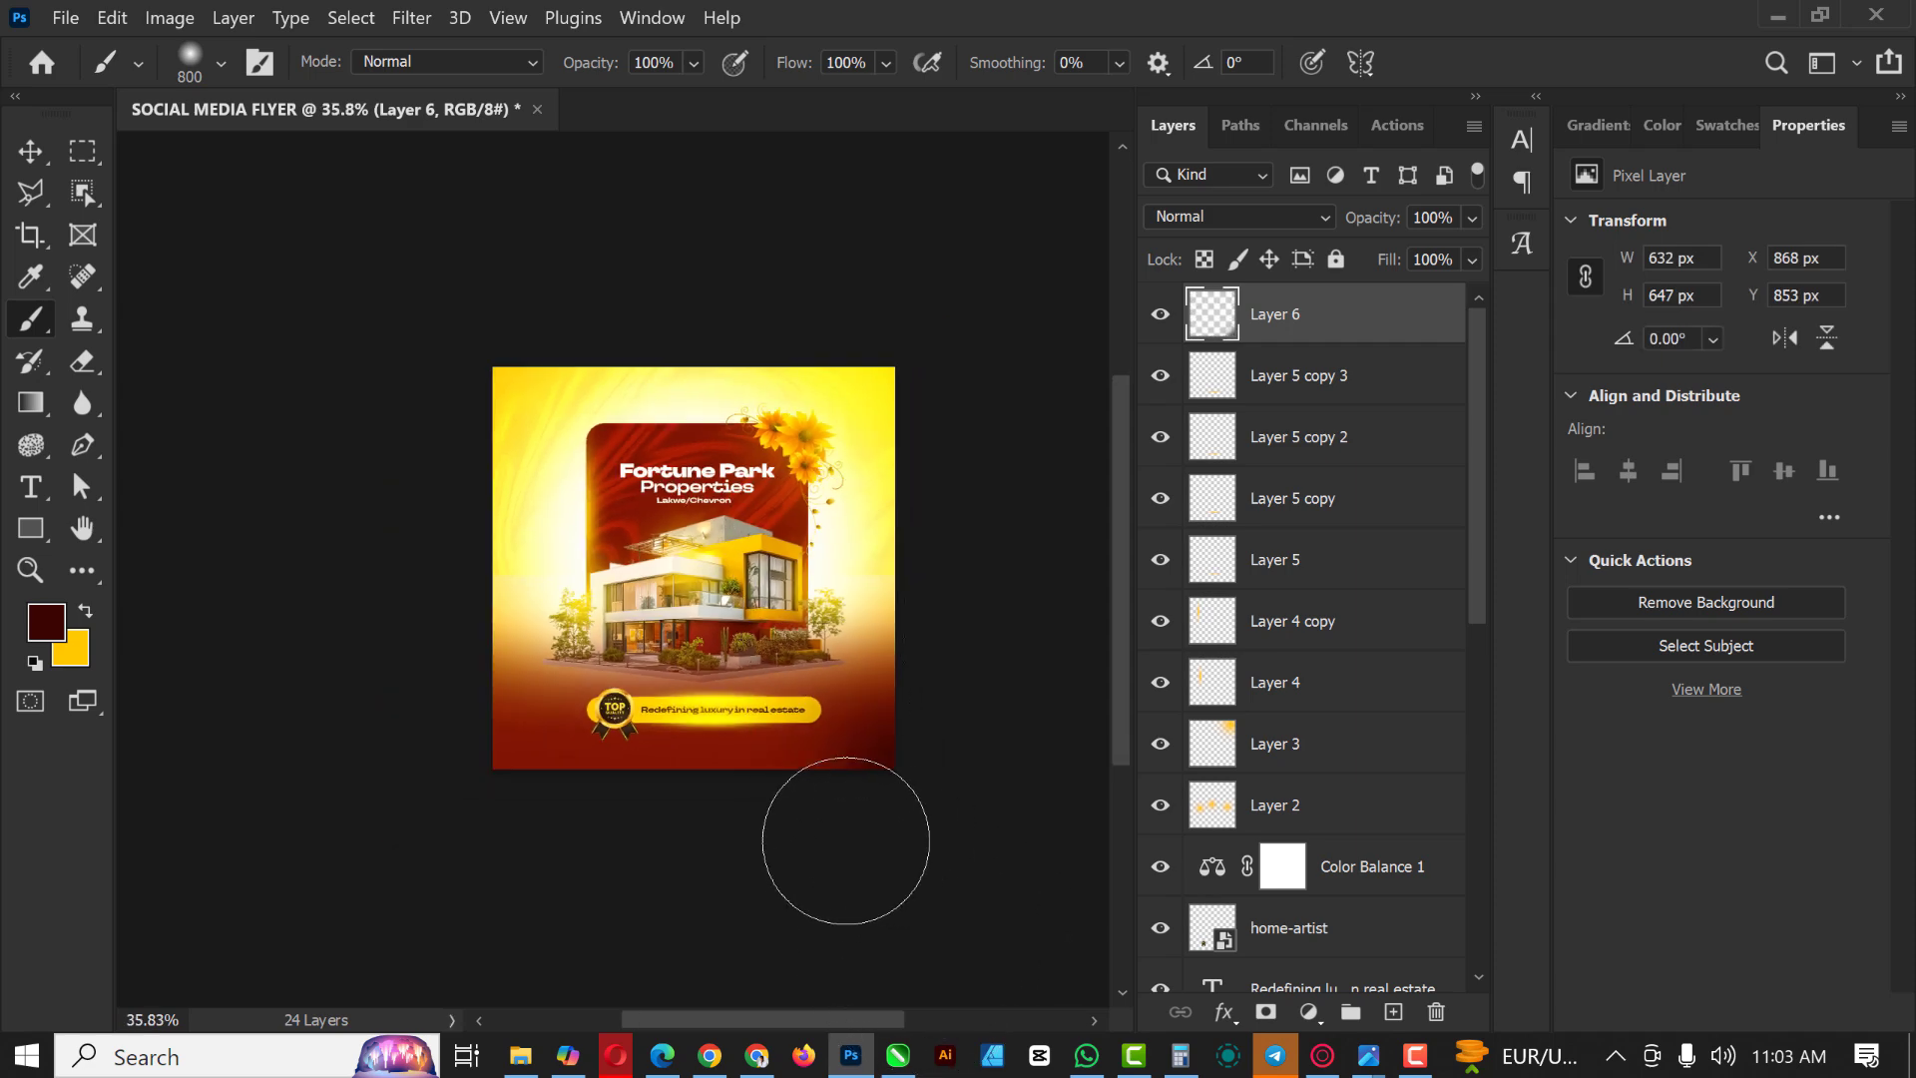
pyautogui.moveTo(842, 834)
pyautogui.mouseDown()
pyautogui.moveTo(453, 826)
pyautogui.moveTo(374, 985)
pyautogui.mouseUp()
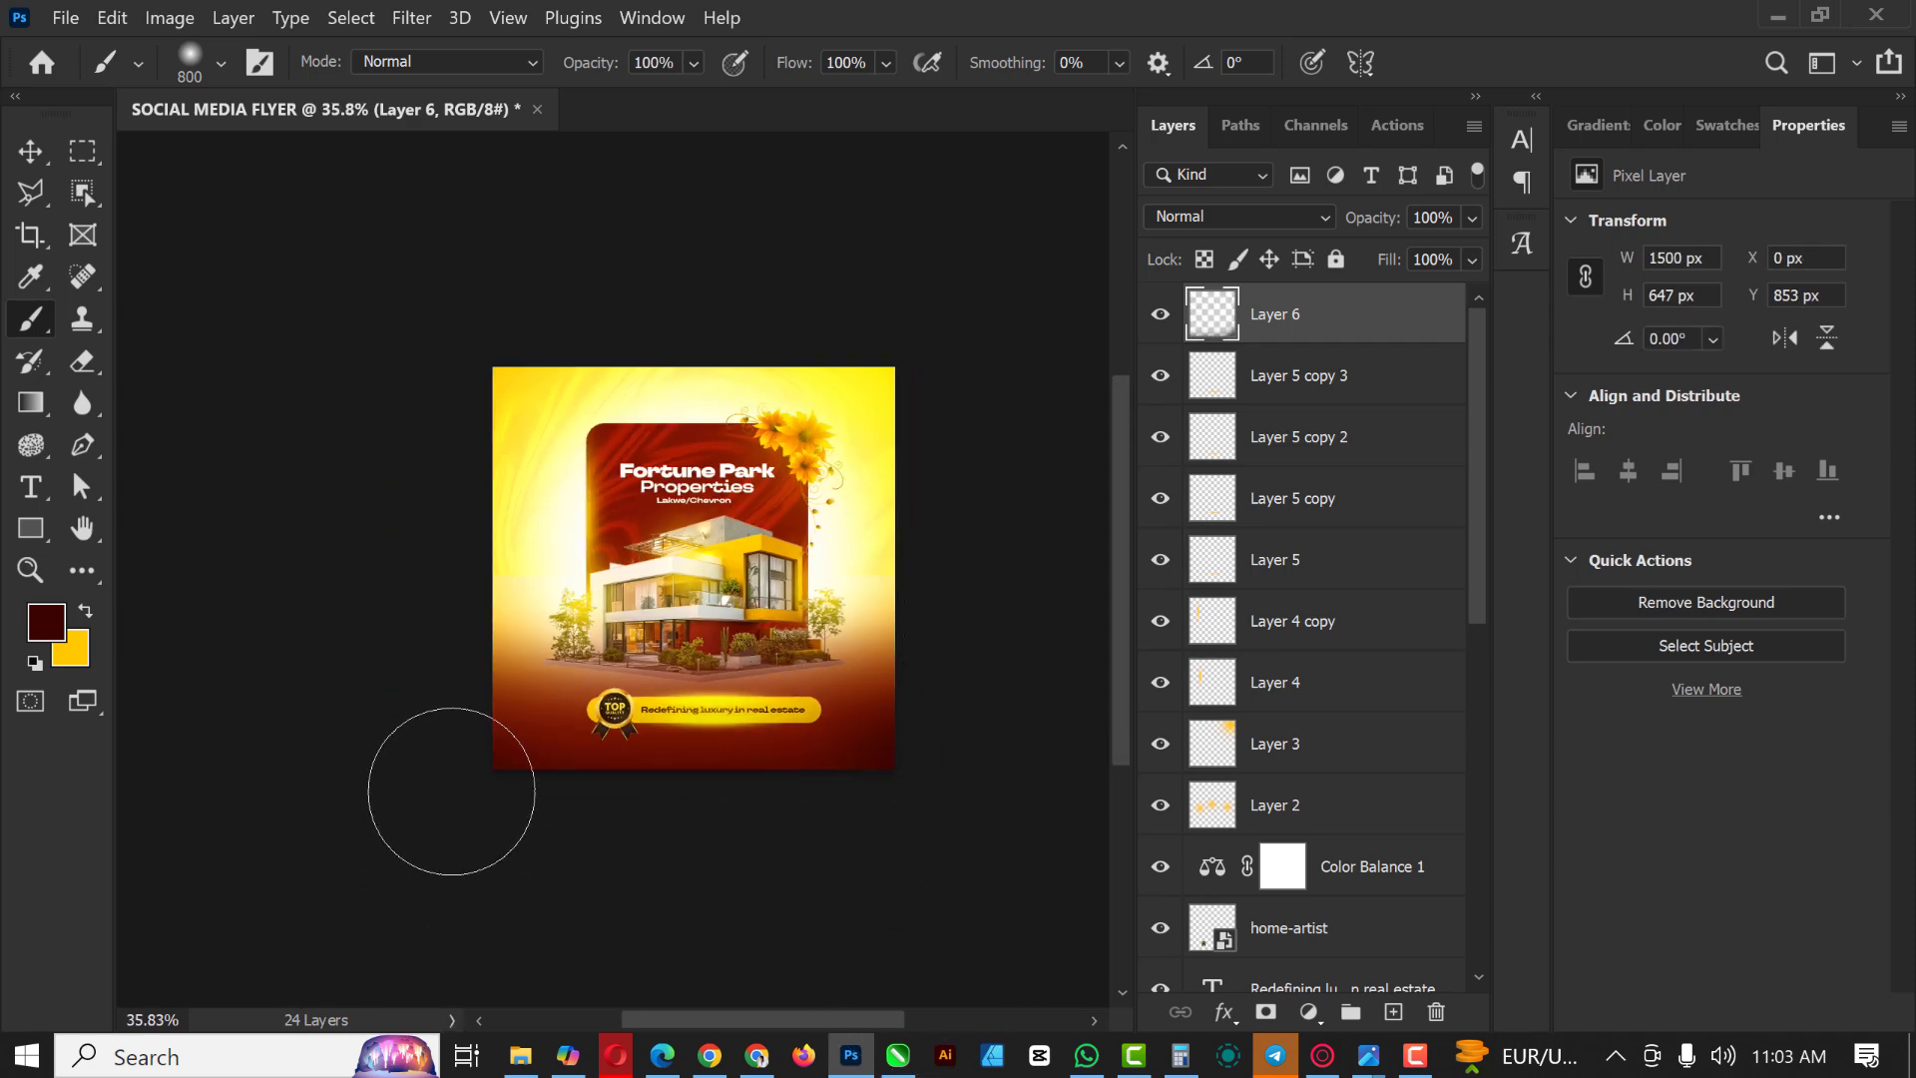
# Step: Compare the flyer with and without the dark bottom shading and the Color Balance adjustment, up close and as a whole
pyautogui.scroll(2, 746, 754)
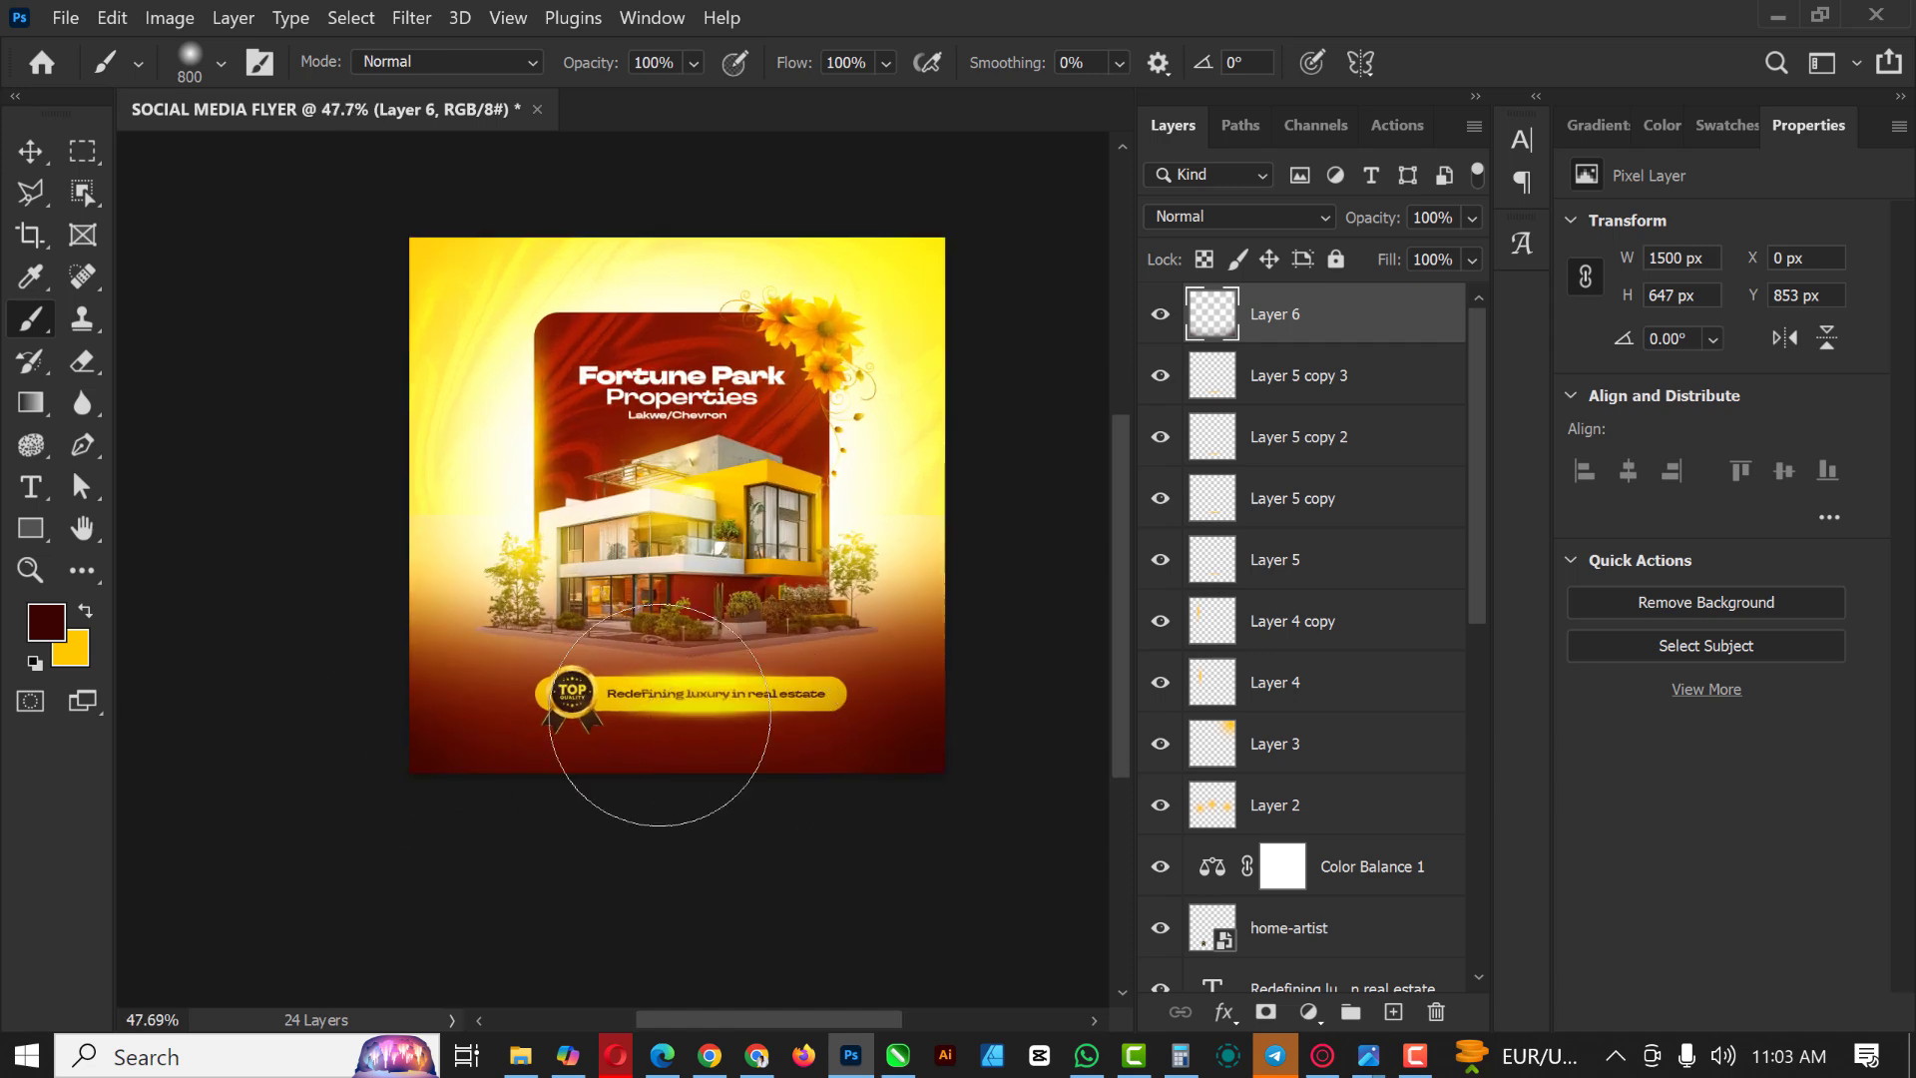
pyautogui.press('v')
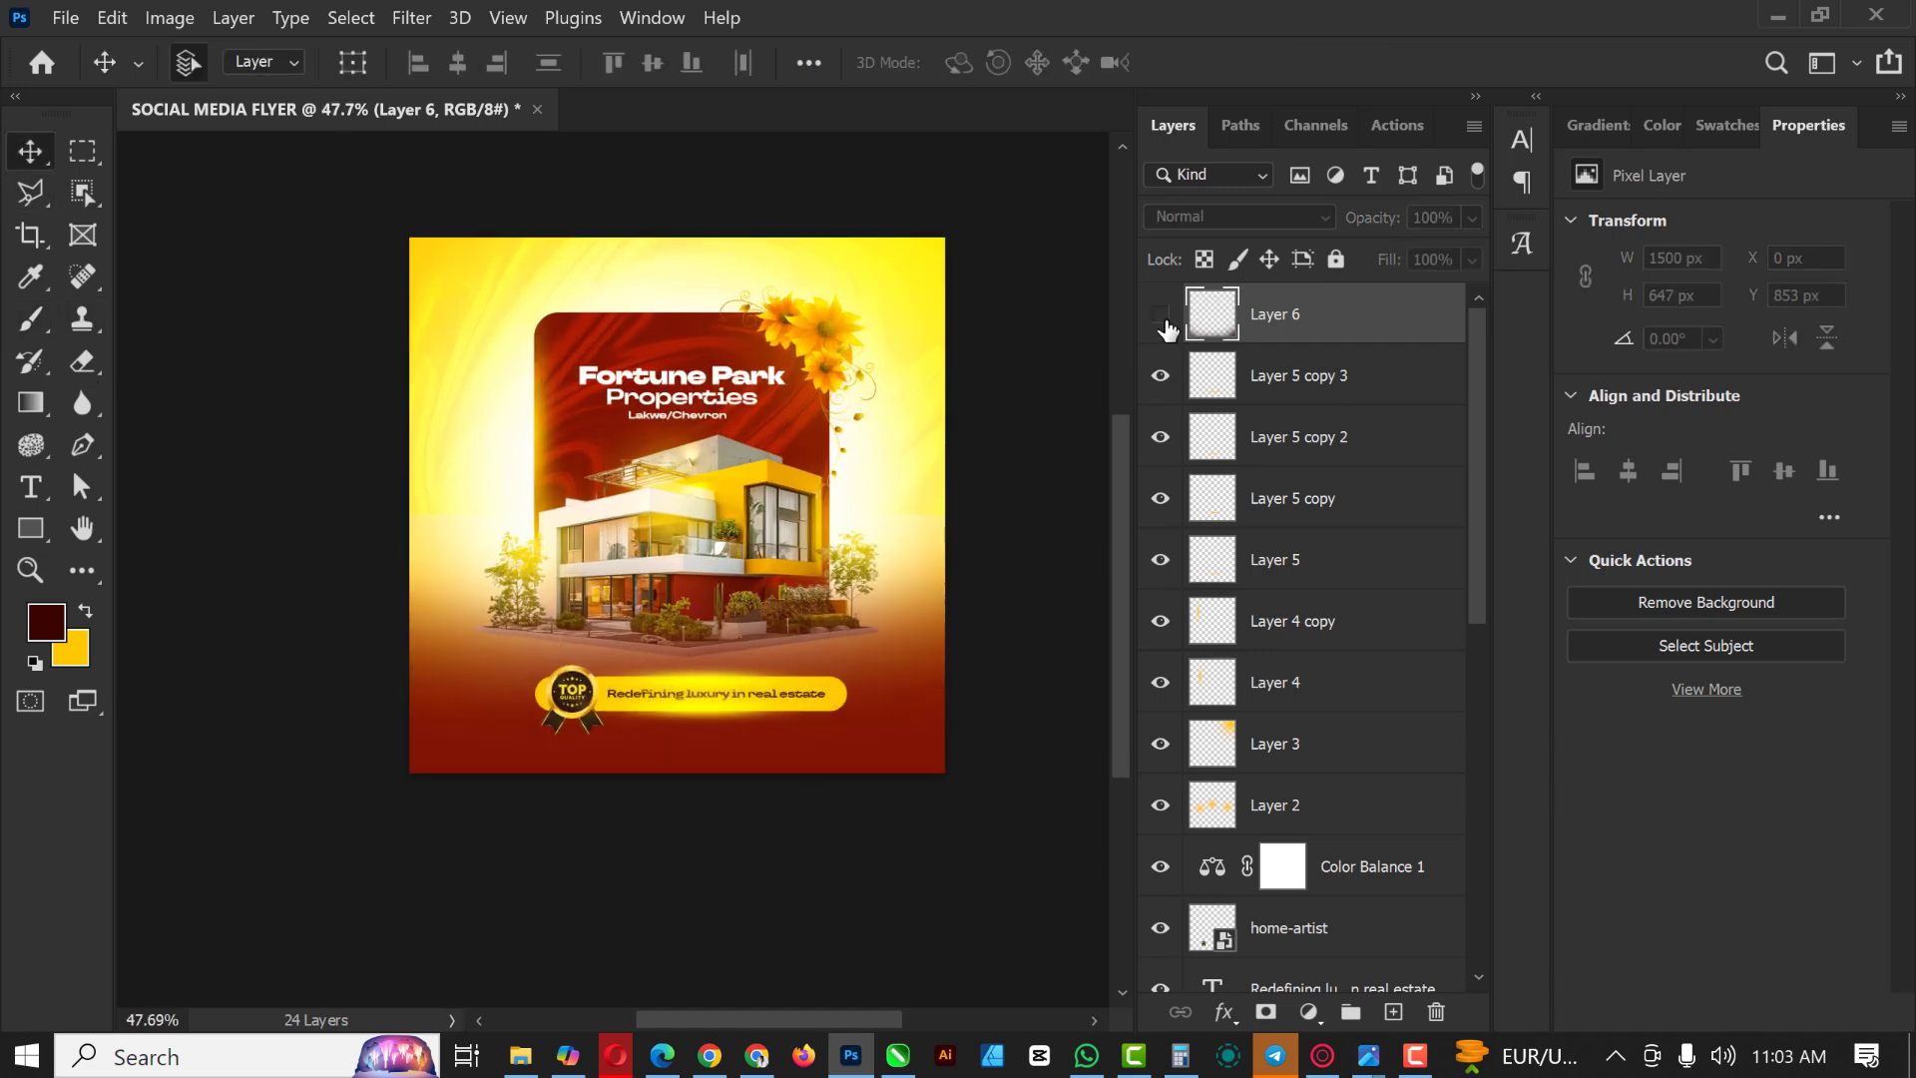
pyautogui.click(1160, 314)
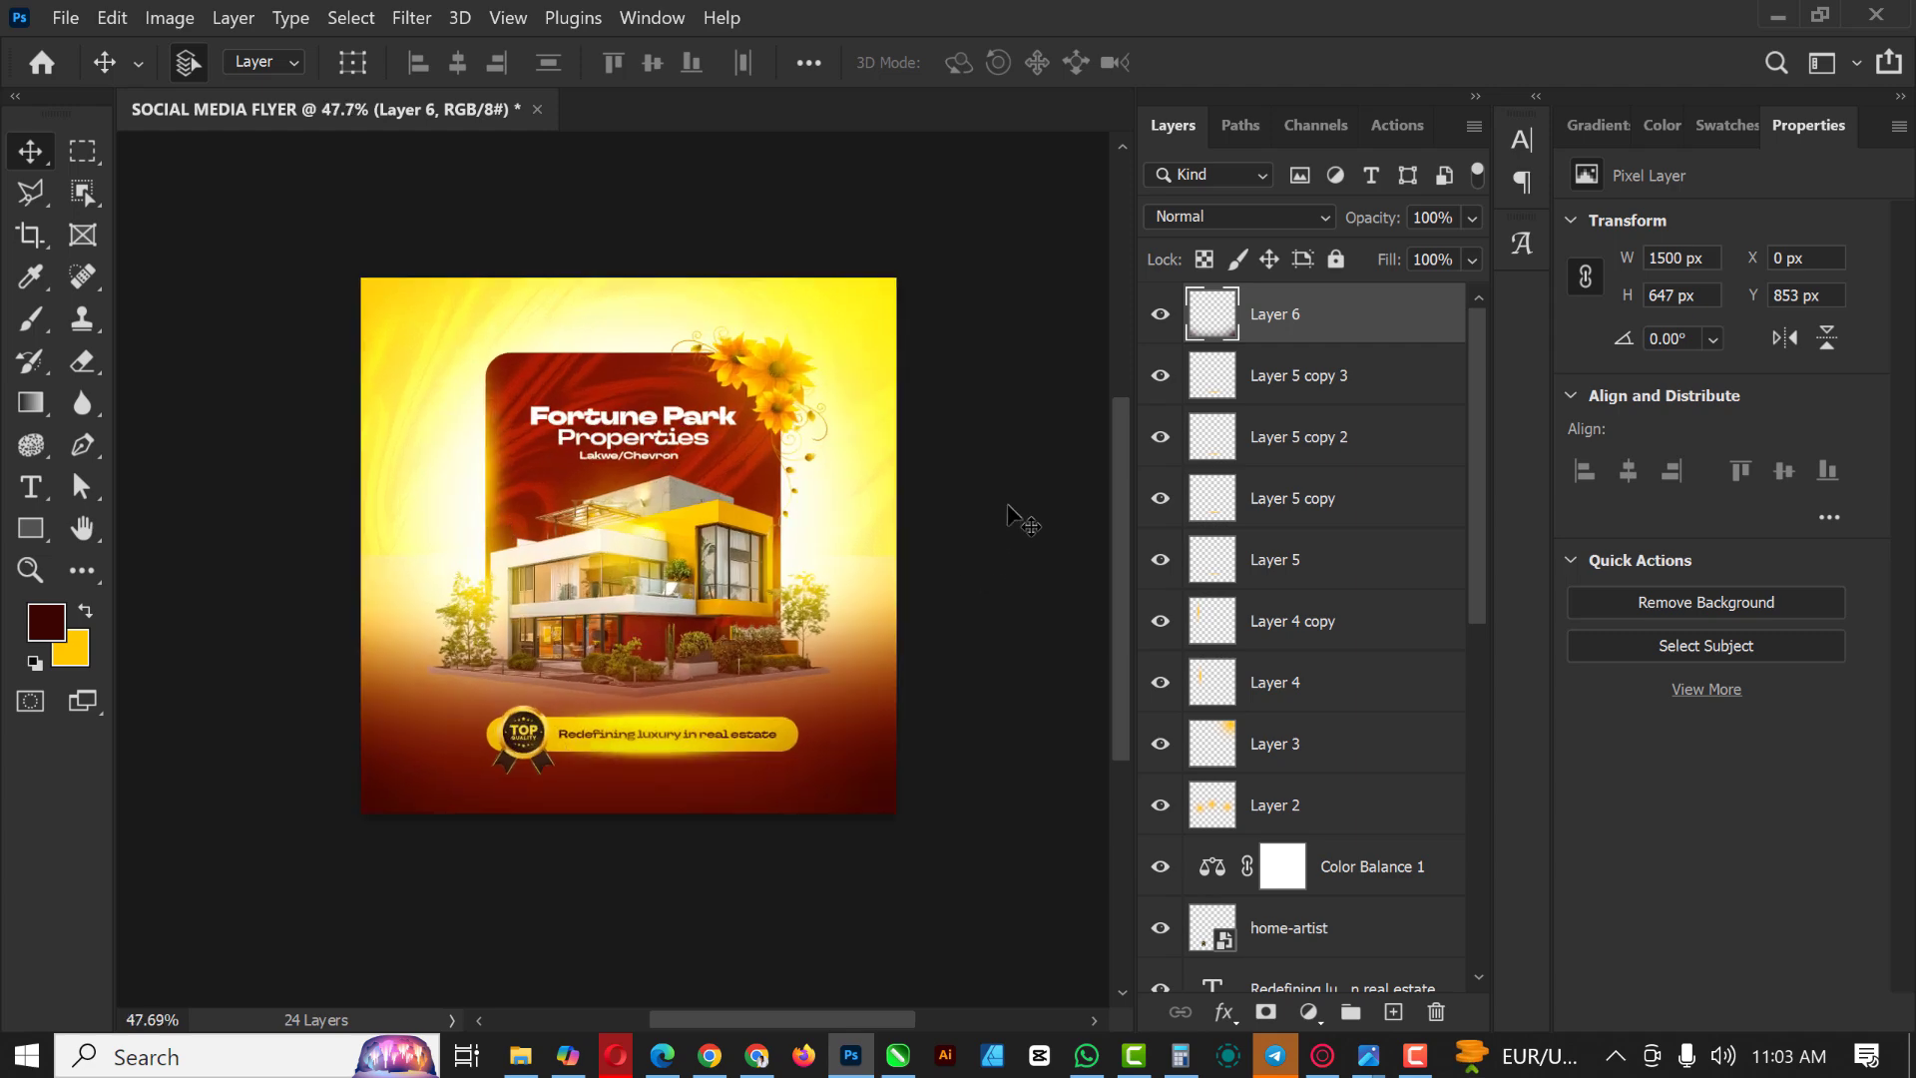
pyautogui.click(1006, 454)
pyautogui.scroll(2, 1006, 454)
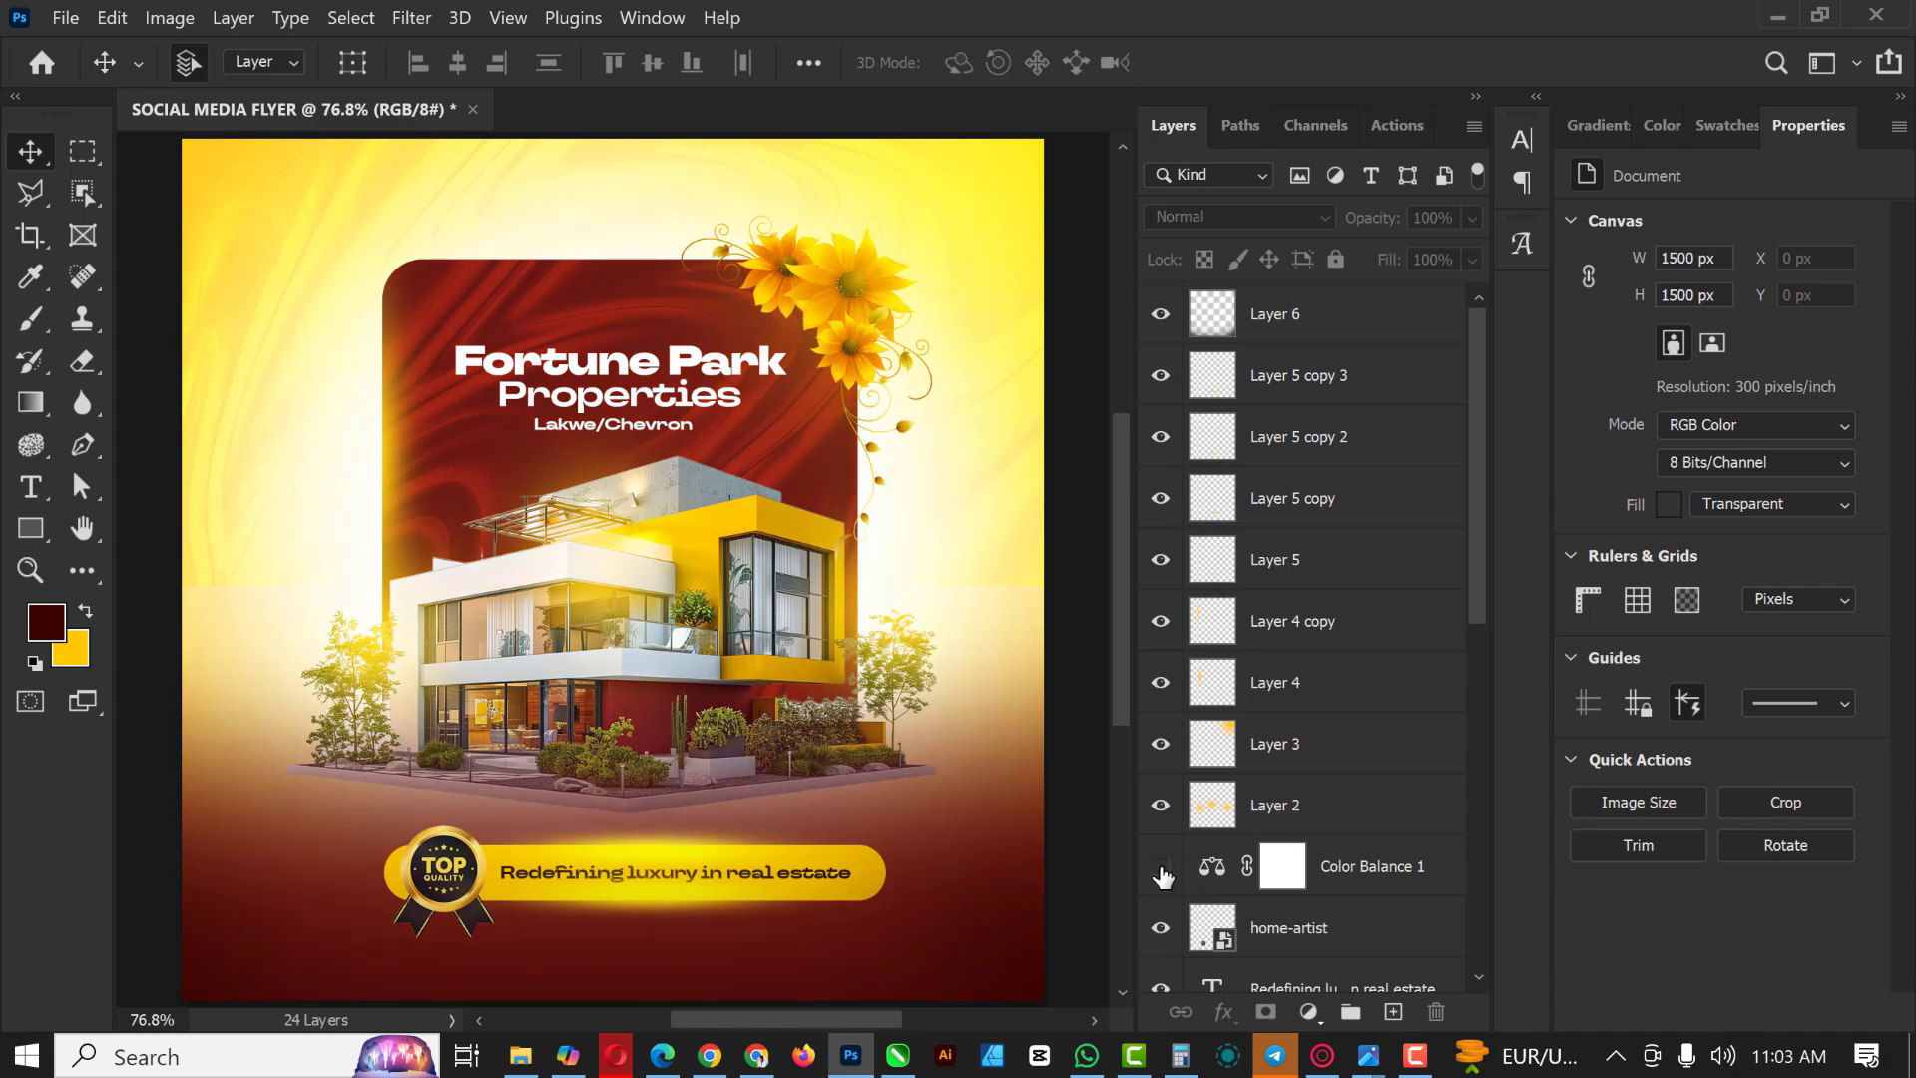
pyautogui.scroll(-2, 721, 562)
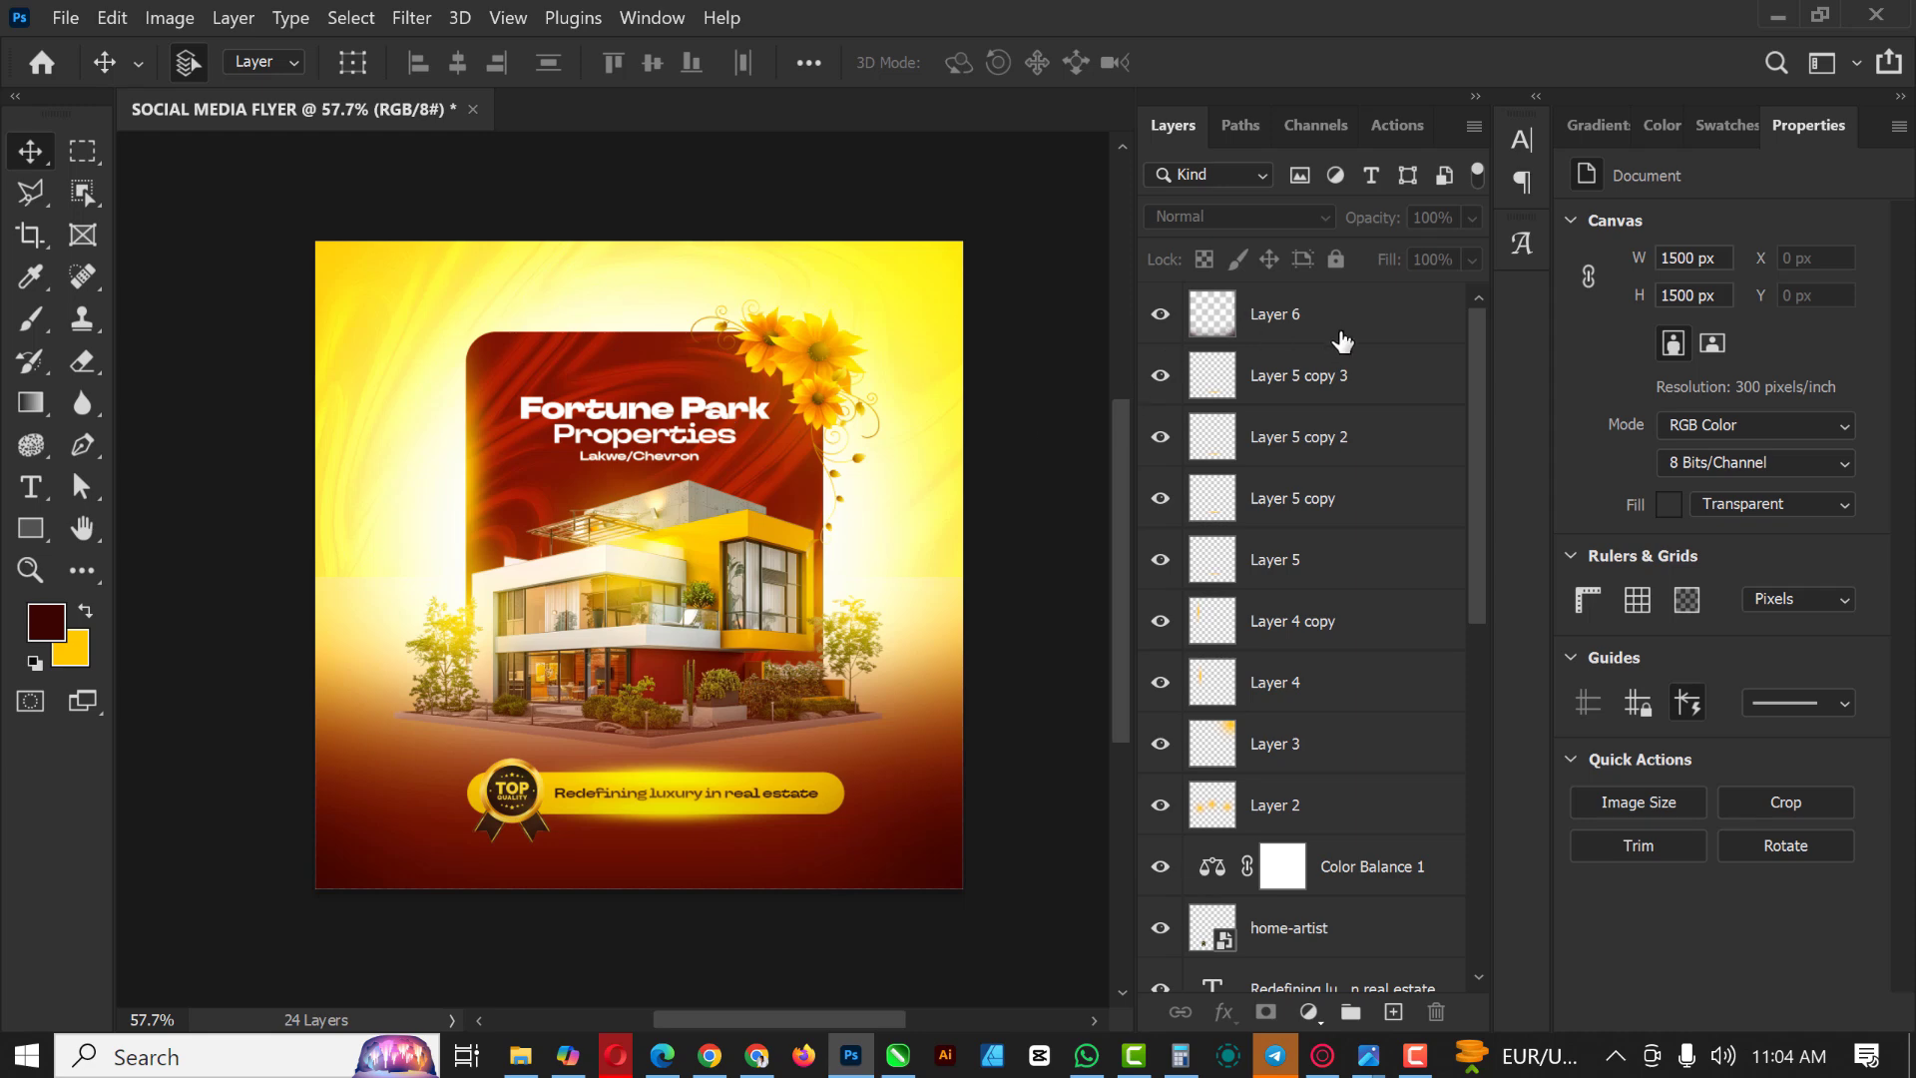
pyautogui.click(1345, 323)
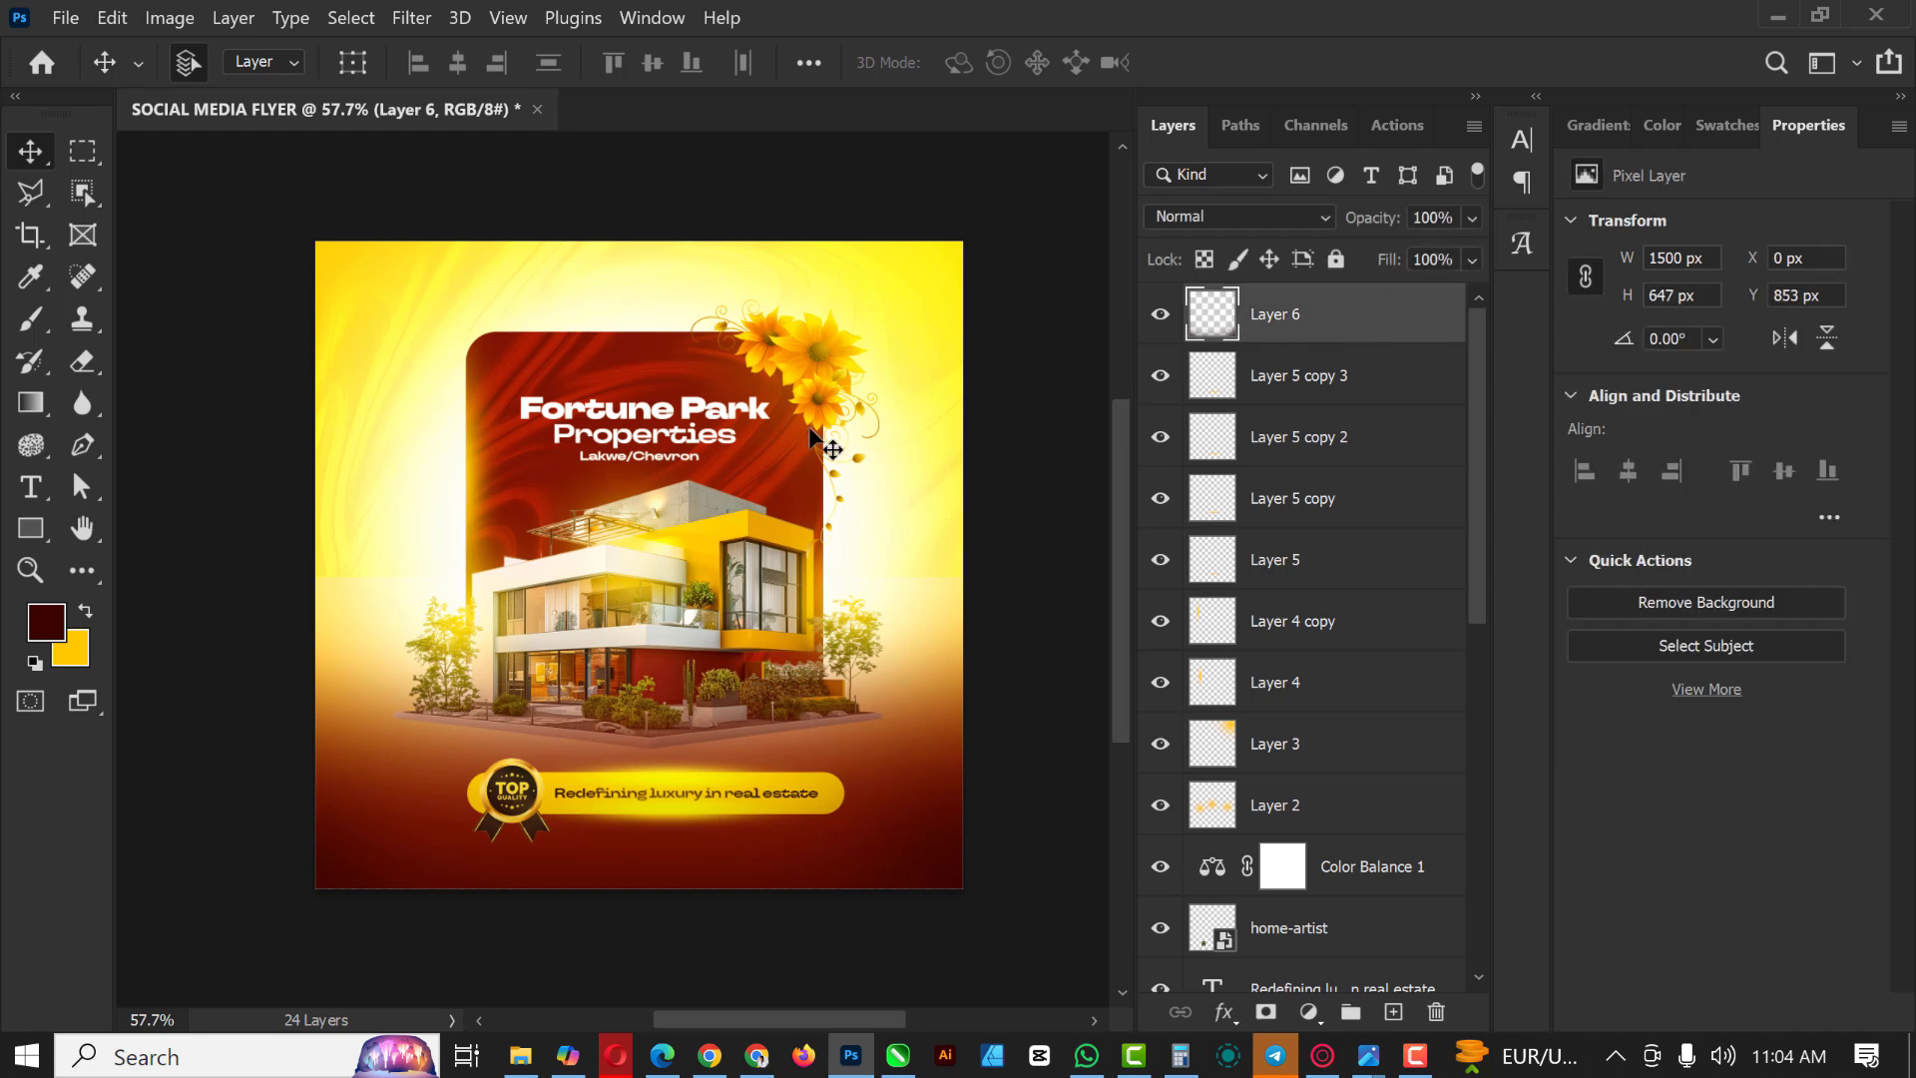
pyautogui.click(1417, 1058)
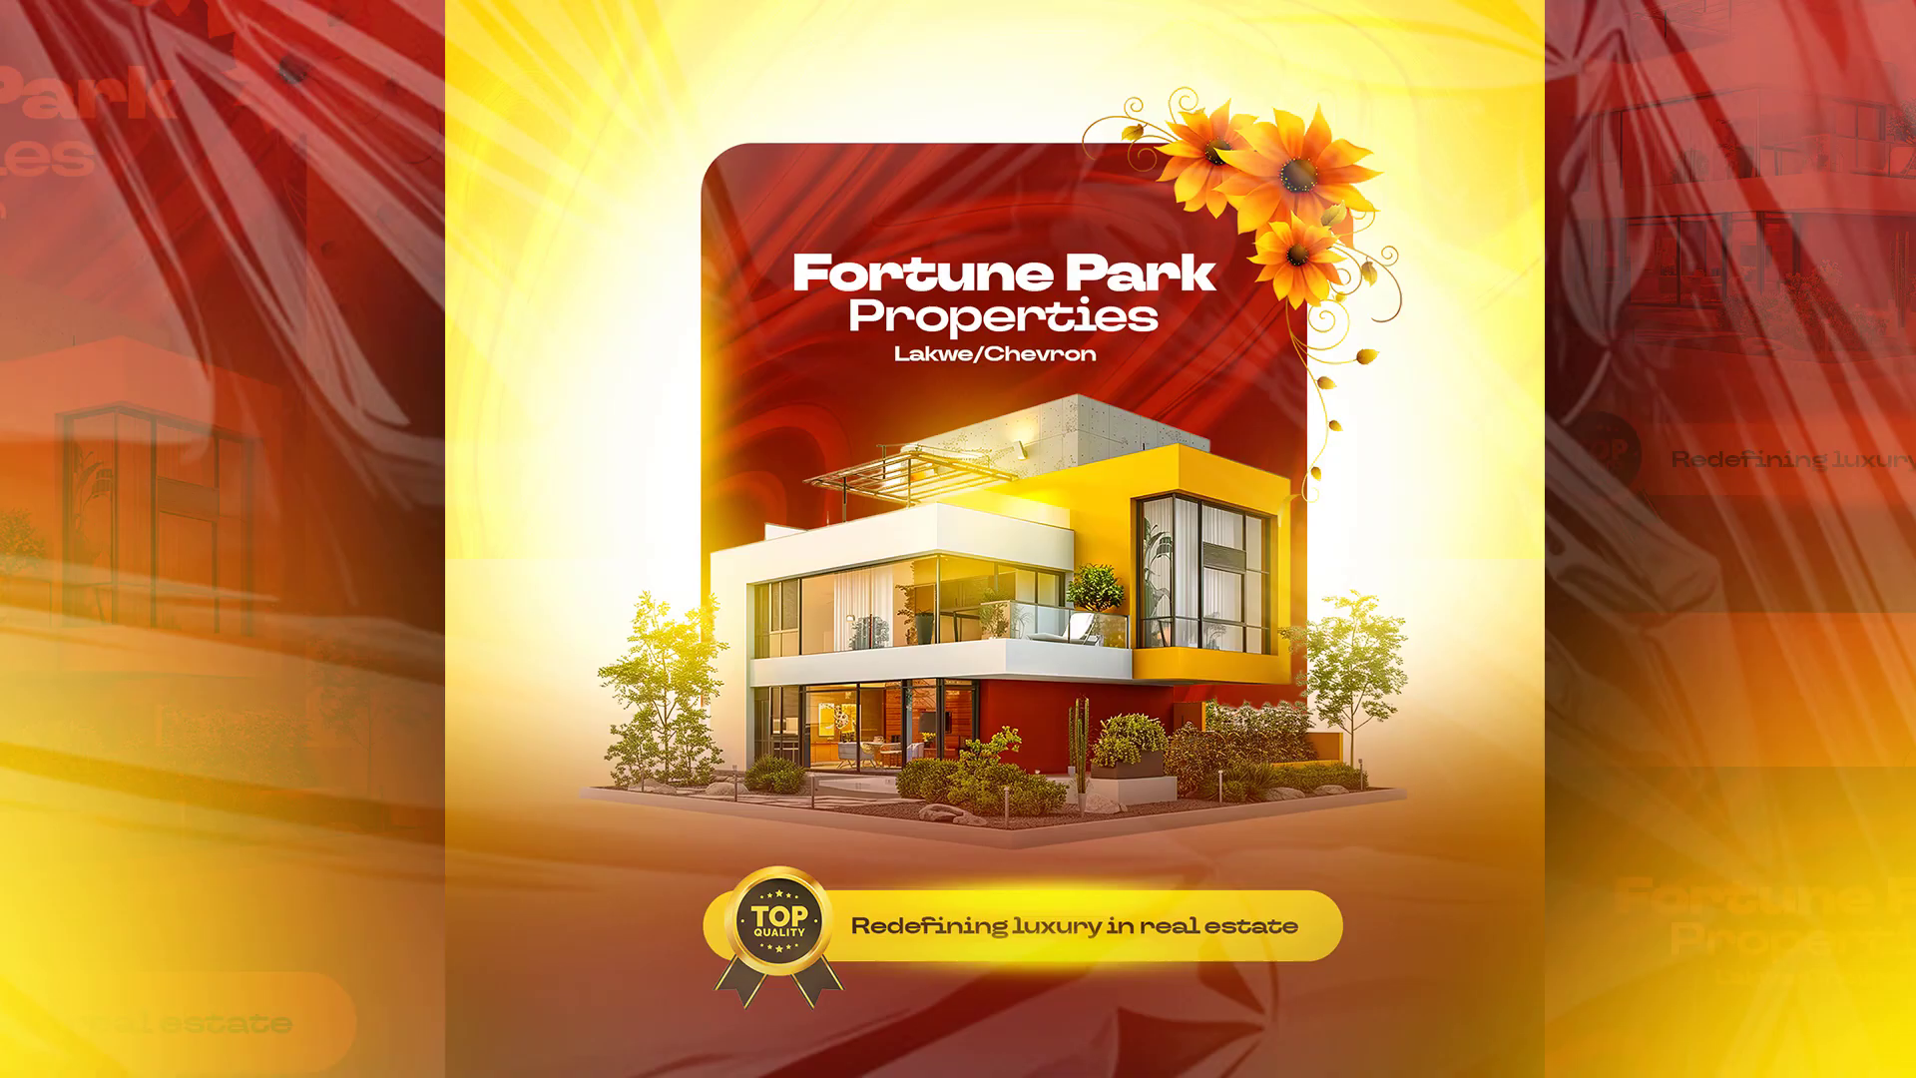